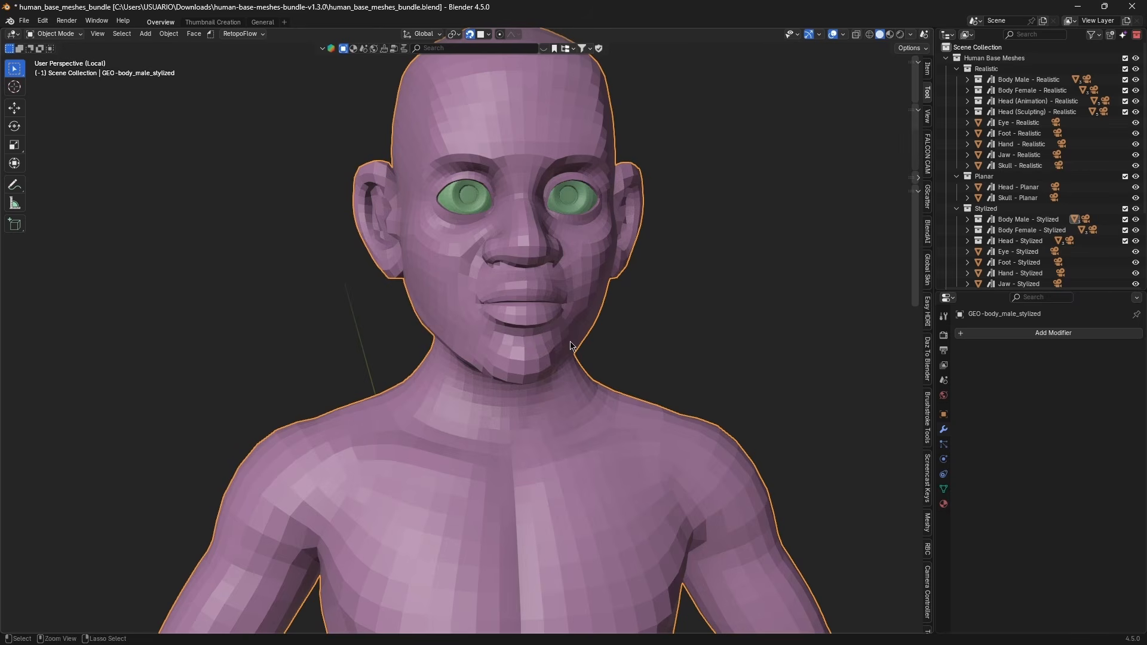
Add a level 2 Subdivision modifier to the stylized male body and apply it to the mesh
{"action": "key", "text": "ctrl+2"}
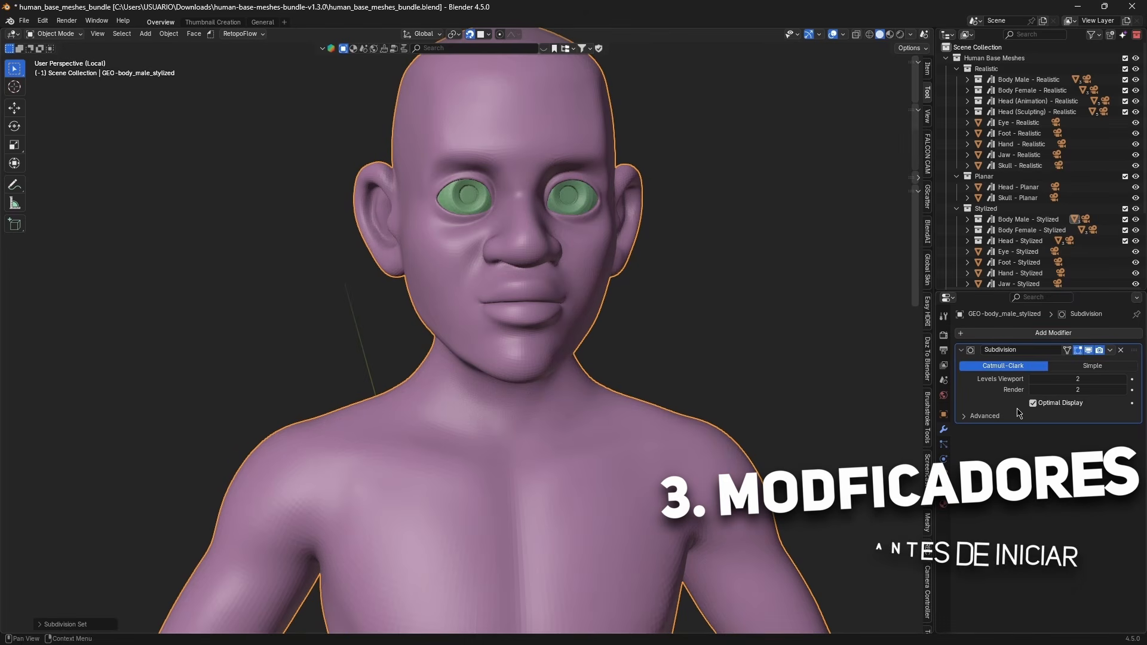
{"action": "middle_click_drag", "start_coordinate": [556, 361], "coordinate": [531, 353]}
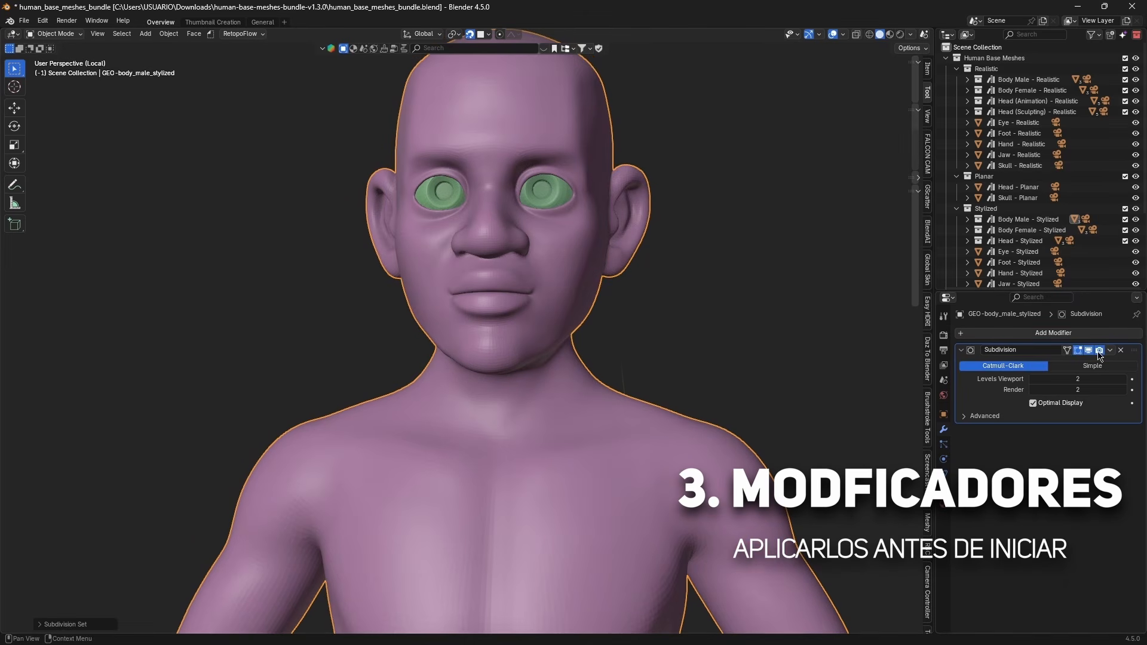
{"action": "left_click", "coordinate": [1110, 350]}
{"action": "left_click", "coordinate": [1090, 366]}
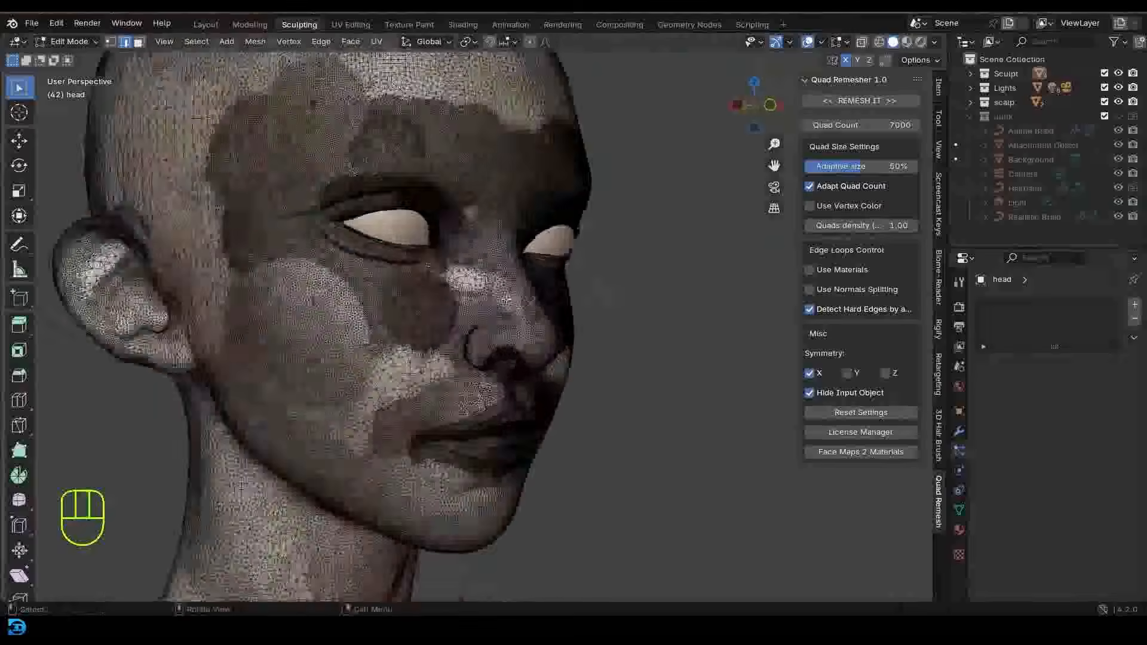
Inspect the dense head sculpt's triangles, then remesh it in Object Mode with Quad Remesher at a quad count of 7000
{"action": "scroll", "coordinate": [506, 299], "scroll_direction": "up", "scroll_amount": 2}
{"action": "middle_click_drag", "start_coordinate": [507, 298], "coordinate": [357, 279]}
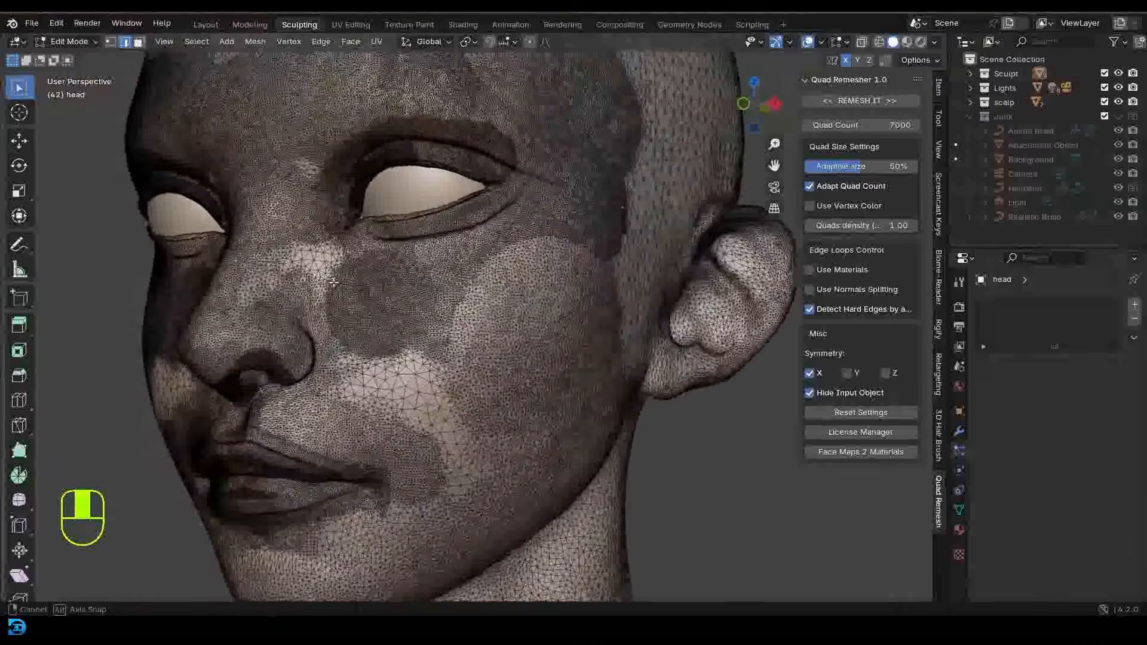
{"action": "scroll", "coordinate": [357, 278], "scroll_direction": "up", "scroll_amount": 3}
{"action": "scroll", "coordinate": [334, 271], "scroll_direction": "down", "scroll_amount": 6}
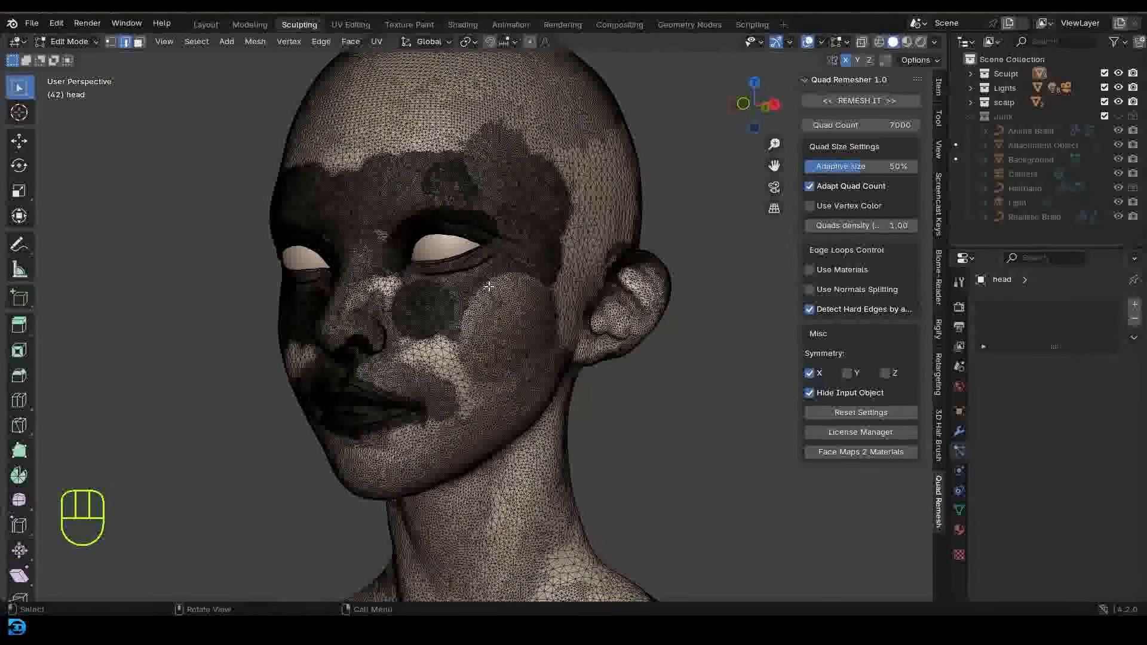
{"action": "key", "text": "Tab"}
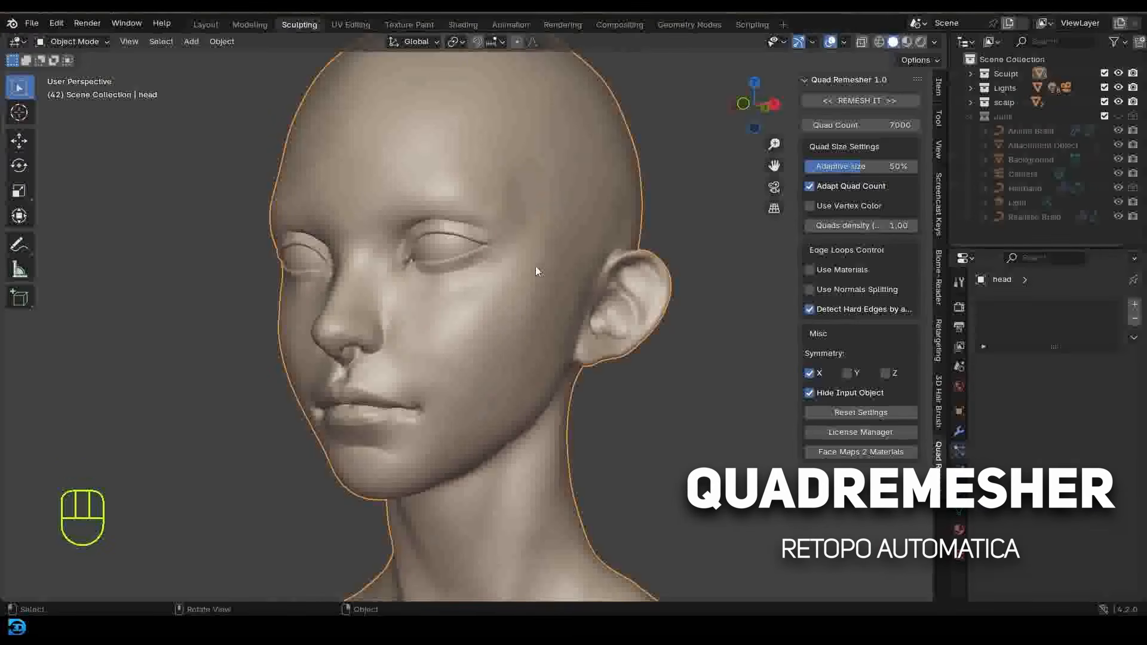
{"action": "left_click", "coordinate": [891, 102]}
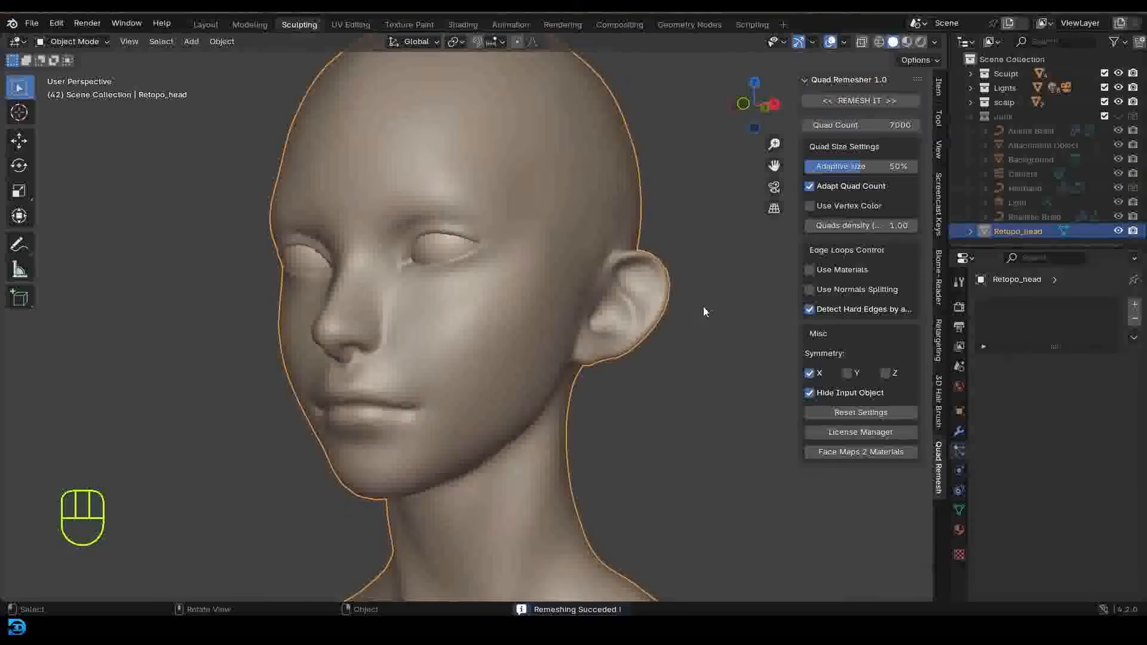
Examine the remeshed head's quad topology in Edit Mode with nothing selected, including the edge flow around the eye
{"action": "middle_click_drag", "start_coordinate": [675, 315], "coordinate": [438, 341]}
{"action": "key", "text": "Tab"}
{"action": "key", "text": "alt+a"}
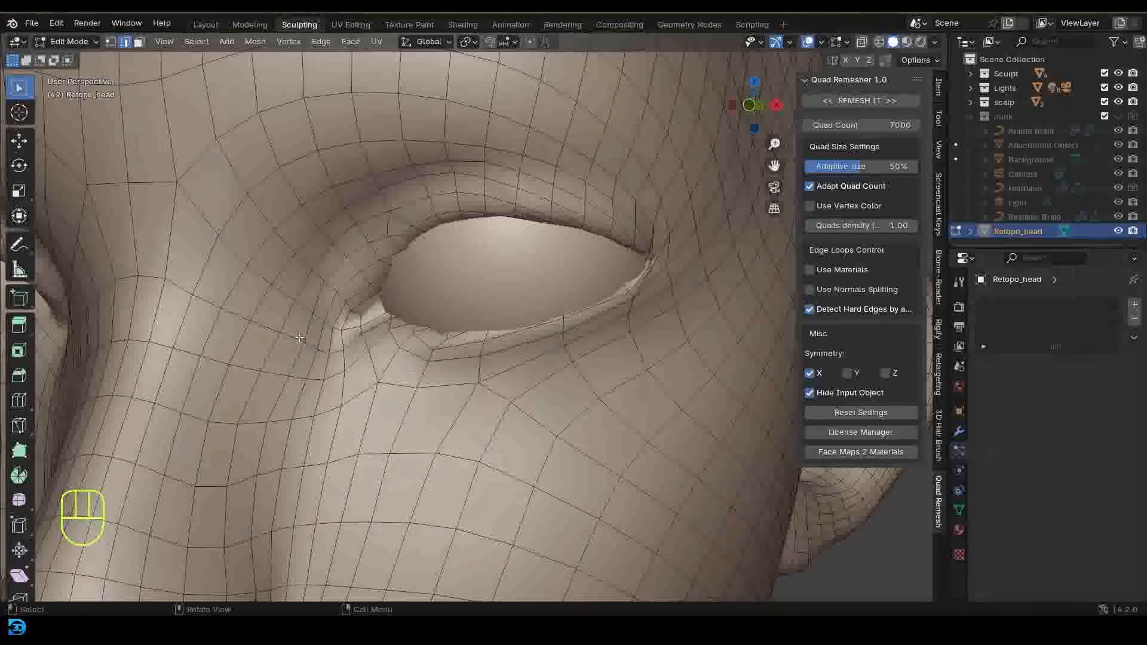
{"action": "scroll", "coordinate": [603, 308], "scroll_direction": "down", "scroll_amount": 8}
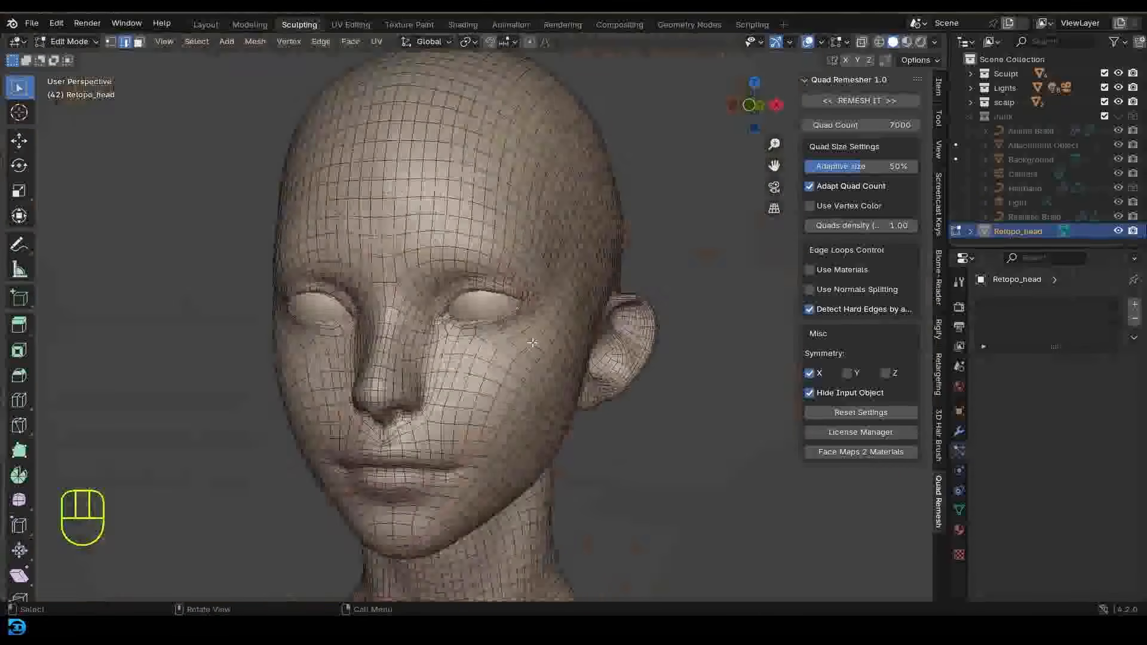
{"action": "middle_click_drag", "start_coordinate": [603, 305], "coordinate": [609, 296]}
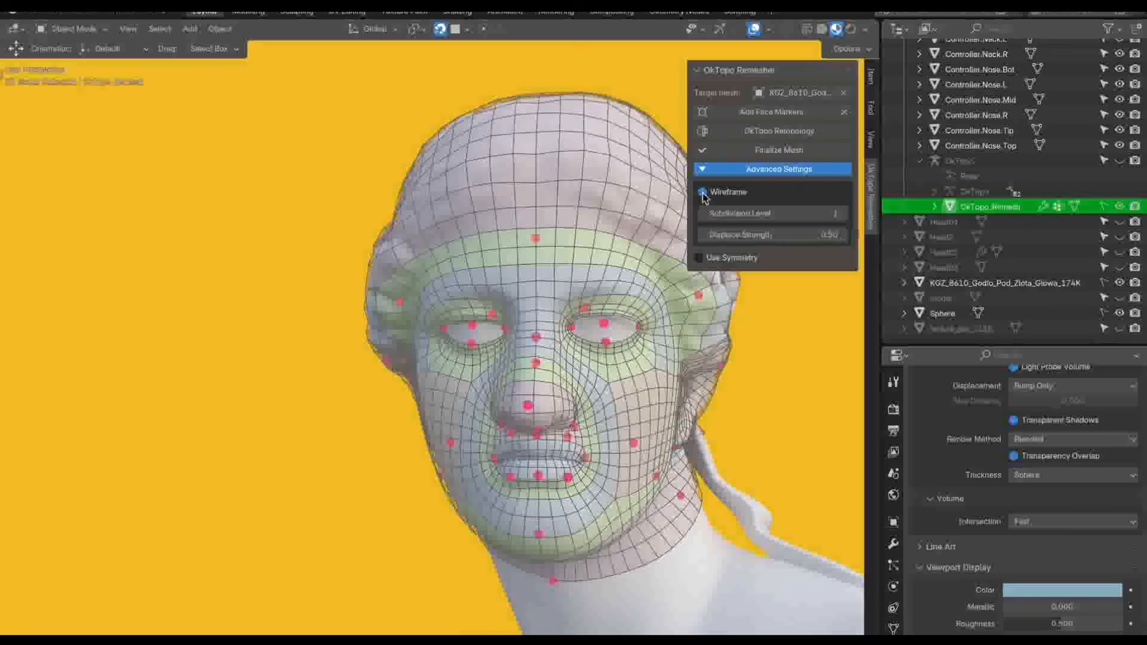
Toggle the wireframe display in the OkTopo Remesher advanced settings
{"action": "left_click", "coordinate": [703, 192]}
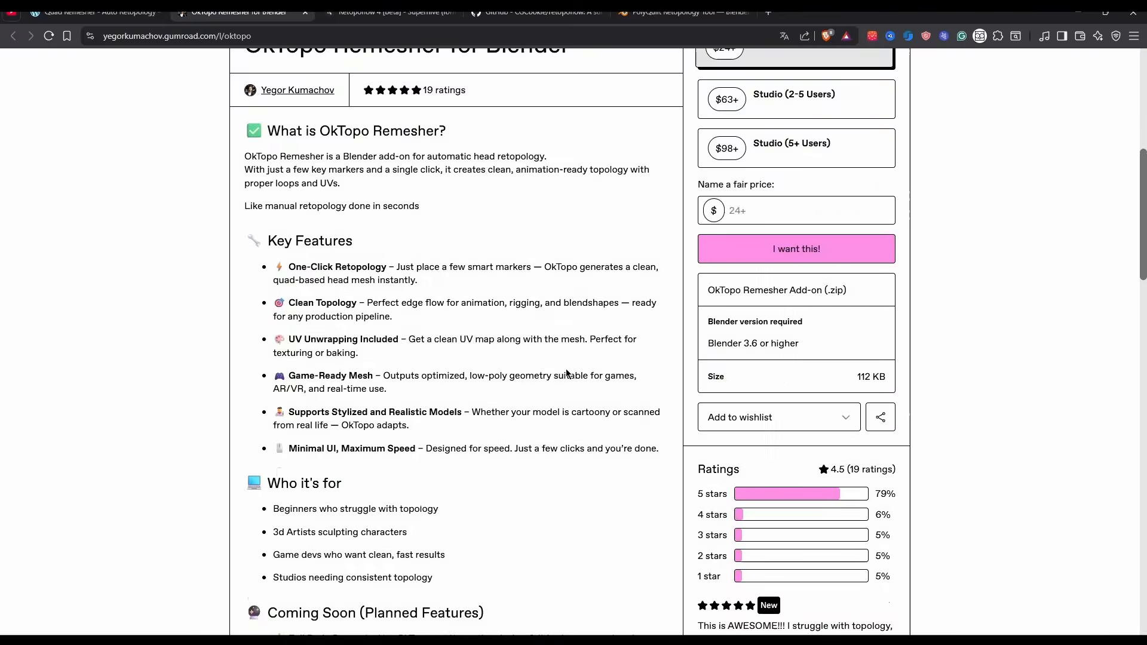
Review the OkTopo Remesher product page, playing and pausing its demo video and reading the feature description
{"action": "scroll", "coordinate": [565, 368], "scroll_direction": "up", "scroll_amount": 10}
{"action": "left_click", "coordinate": [246, 289]}
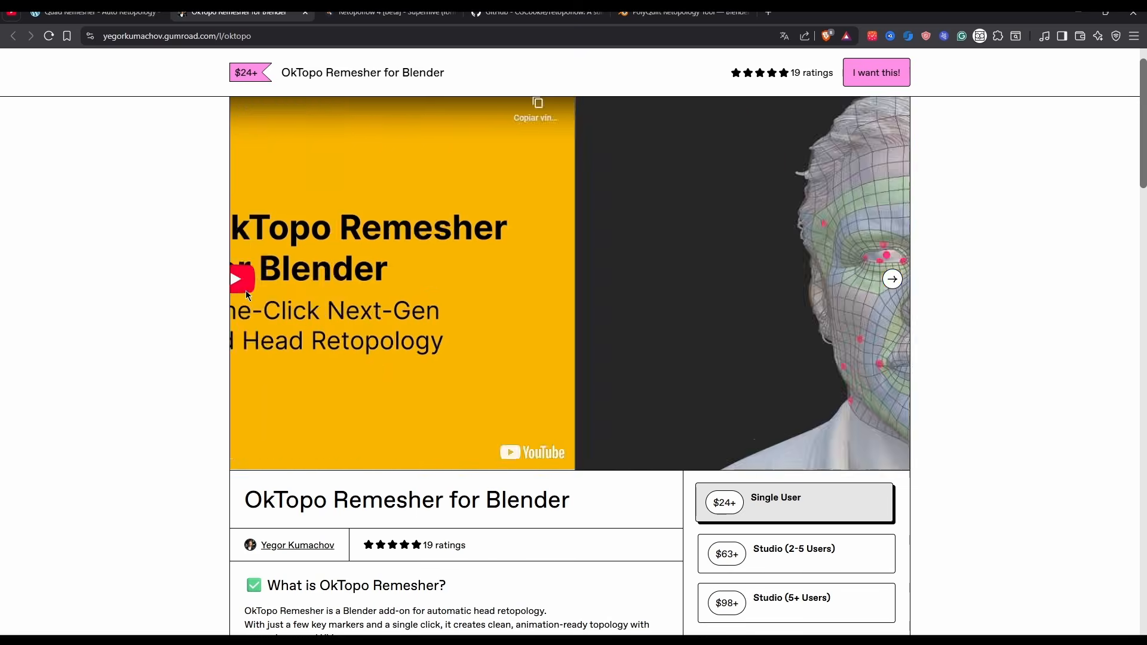
{"action": "left_click", "coordinate": [569, 272]}
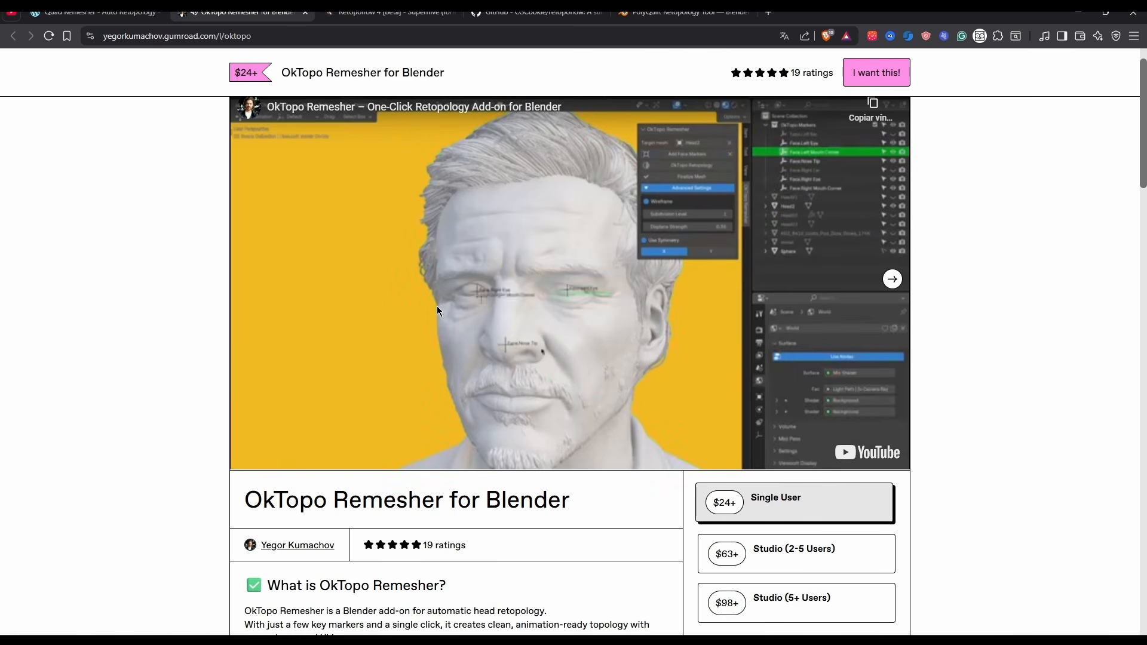
{"action": "left_click", "coordinate": [441, 306]}
{"action": "left_click", "coordinate": [884, 383]}
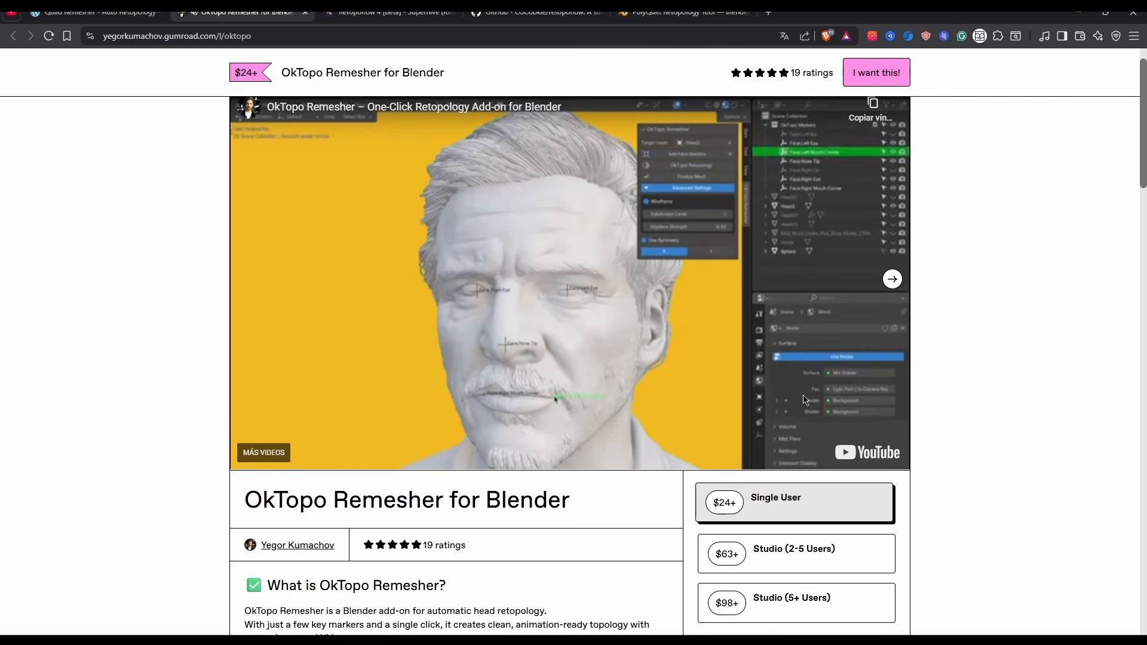
{"action": "scroll", "coordinate": [587, 452], "scroll_direction": "down", "scroll_amount": 4}
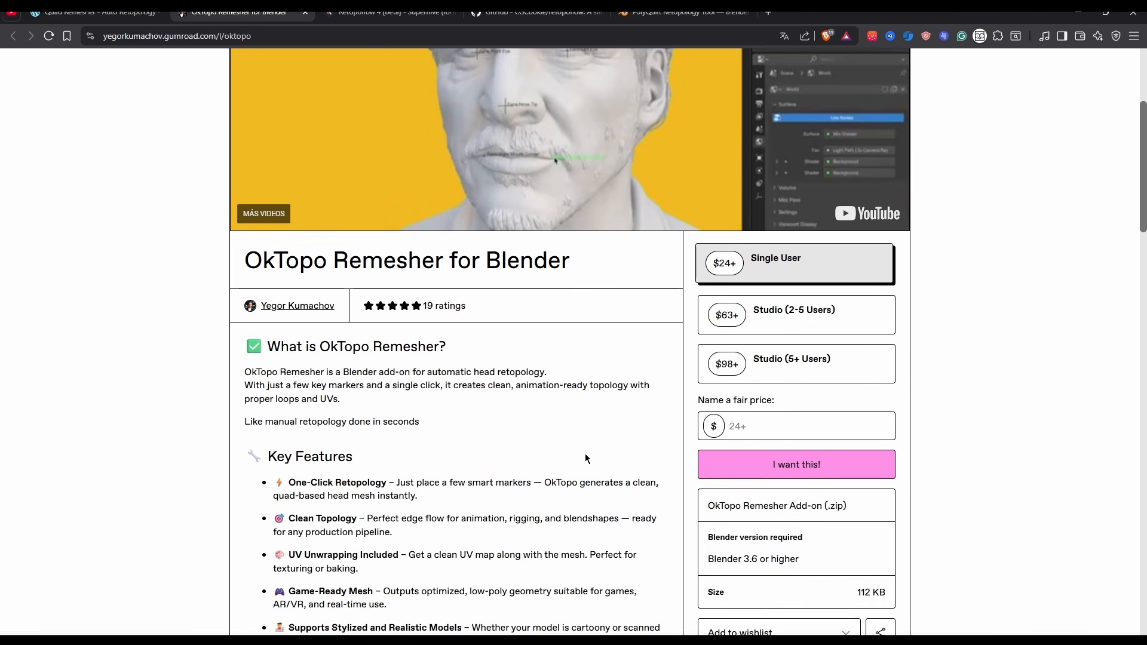
{"action": "scroll", "coordinate": [585, 455], "scroll_direction": "up", "scroll_amount": 1}
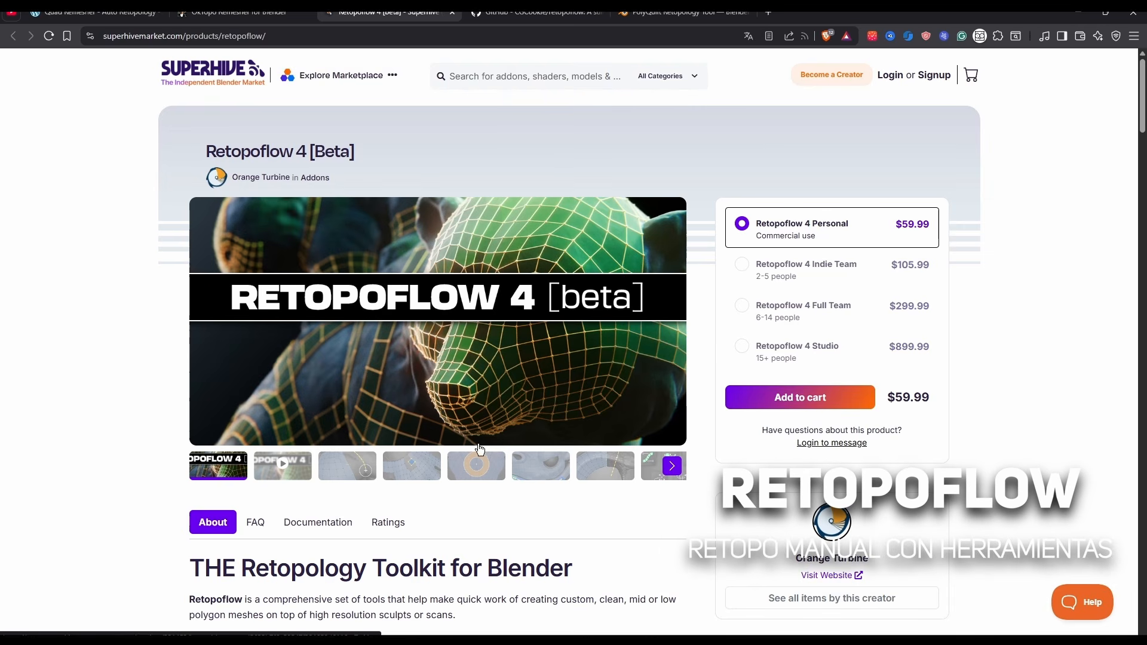
Browse the Retopoflow 4 product images on Superhive, including those for point creation and the seven retopology tools
{"action": "left_click", "coordinate": [403, 475]}
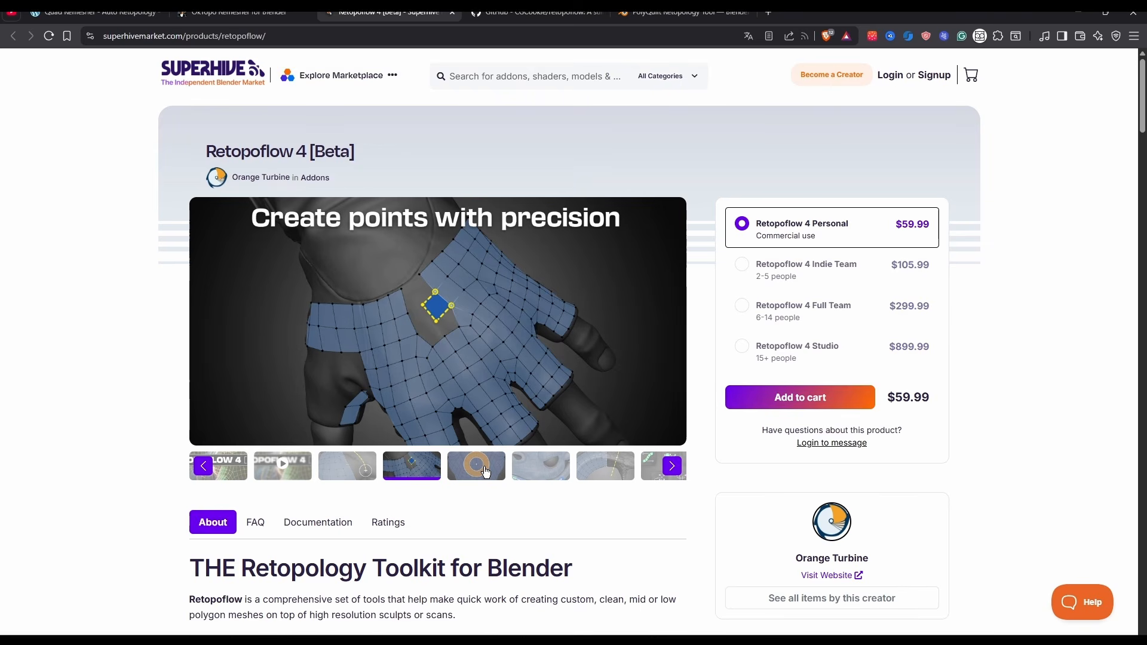
{"action": "left_click", "coordinate": [540, 465]}
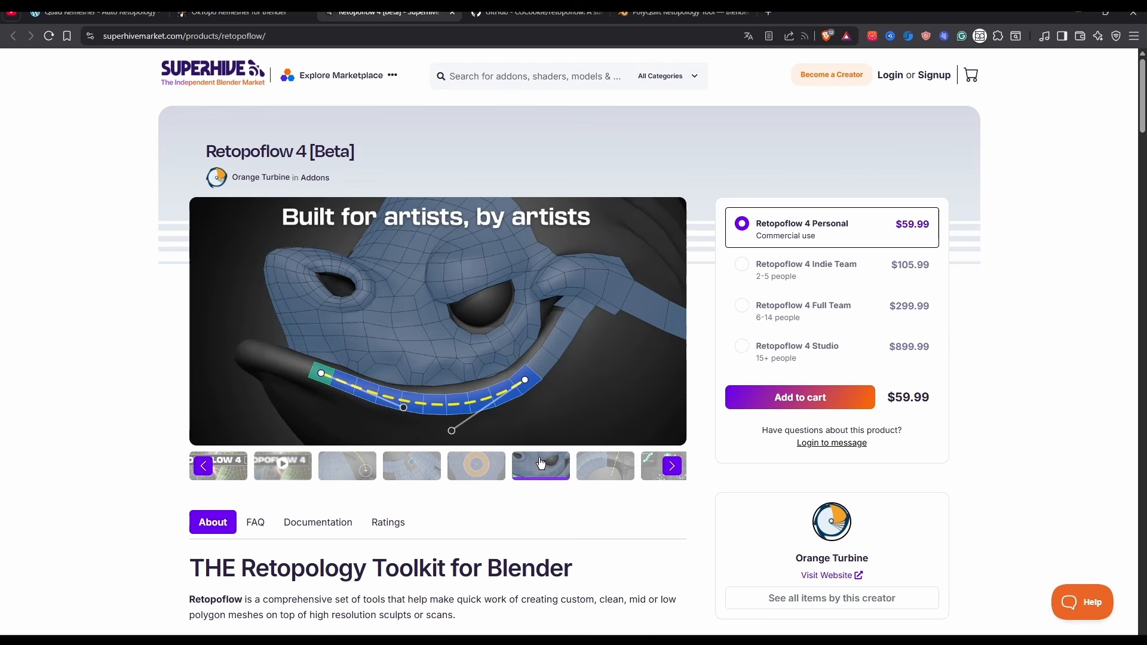
{"action": "scroll", "coordinate": [540, 463], "scroll_direction": "down", "scroll_amount": 1}
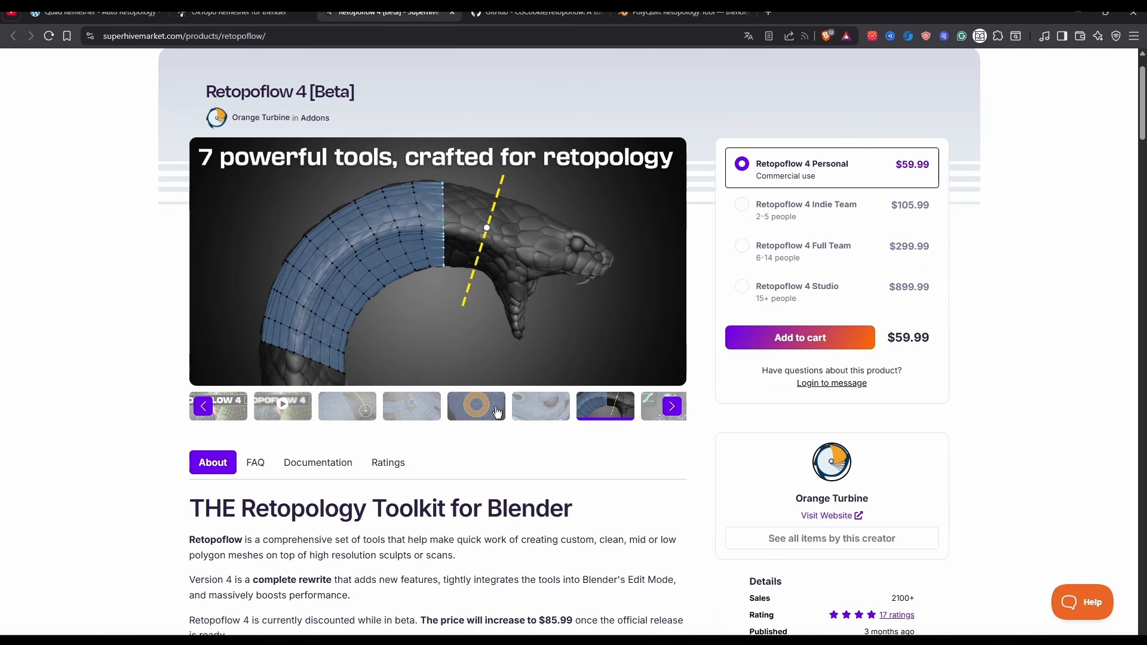
{"action": "scroll", "coordinate": [526, 351], "scroll_direction": "up", "scroll_amount": 1}
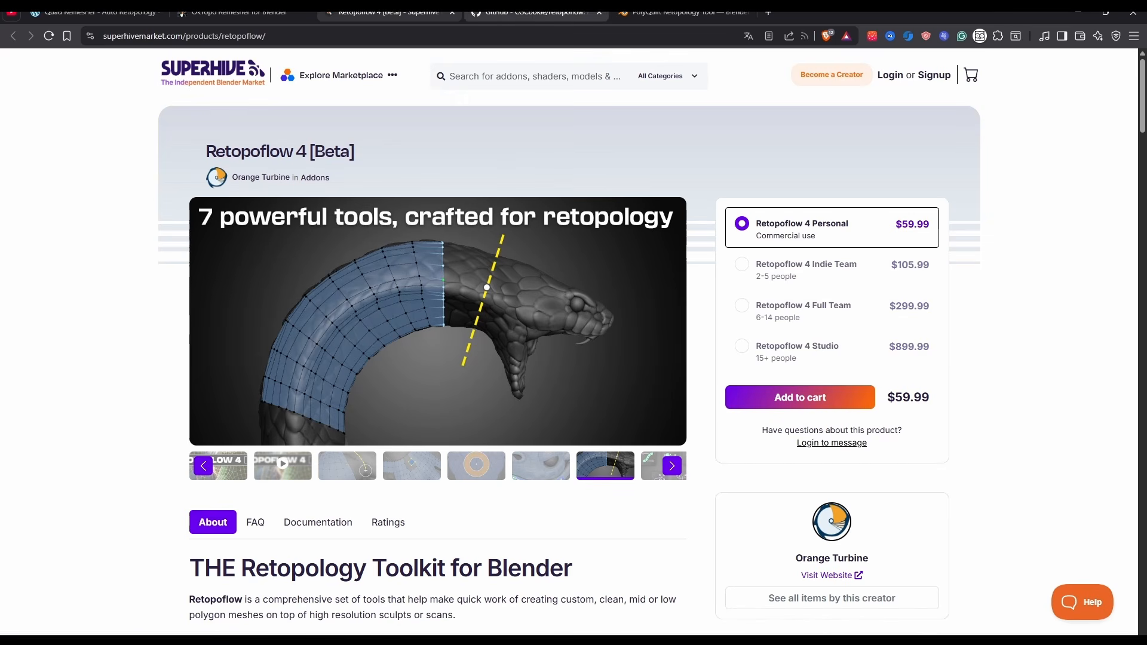
Open the RetopoFlow GitHub repository and look through its file list and README
{"action": "left_click", "coordinate": [535, 12]}
{"action": "scroll", "coordinate": [525, 382], "scroll_direction": "up", "scroll_amount": 4}
{"action": "scroll", "coordinate": [526, 382], "scroll_direction": "down", "scroll_amount": 5}
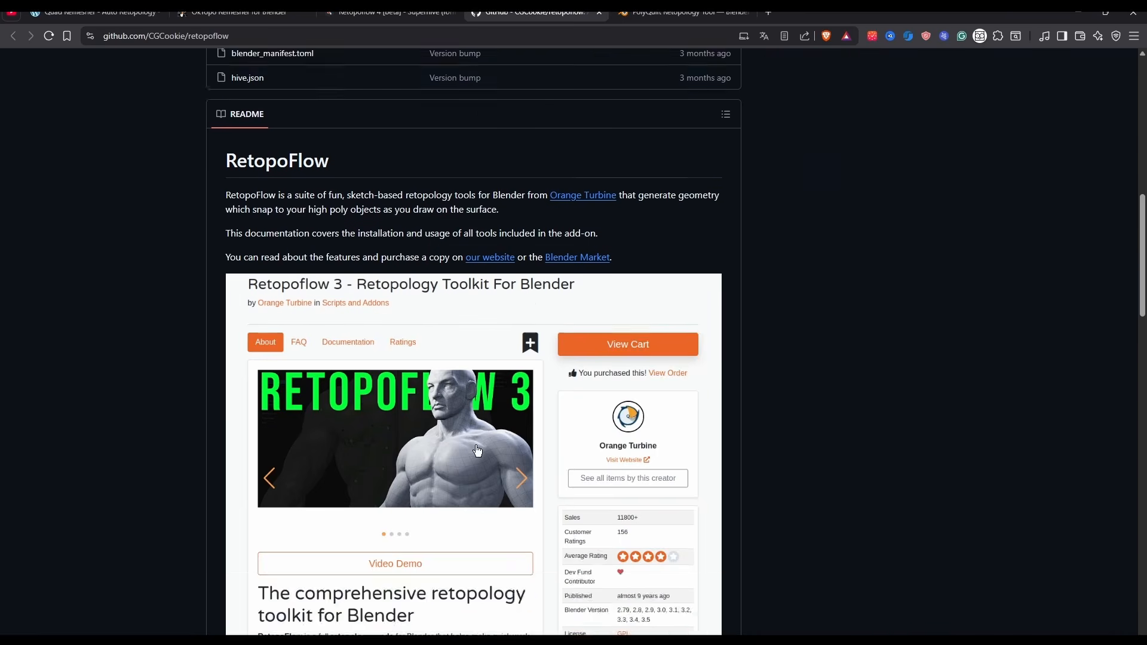
{"action": "scroll", "coordinate": [422, 430], "scroll_direction": "up", "scroll_amount": 10}
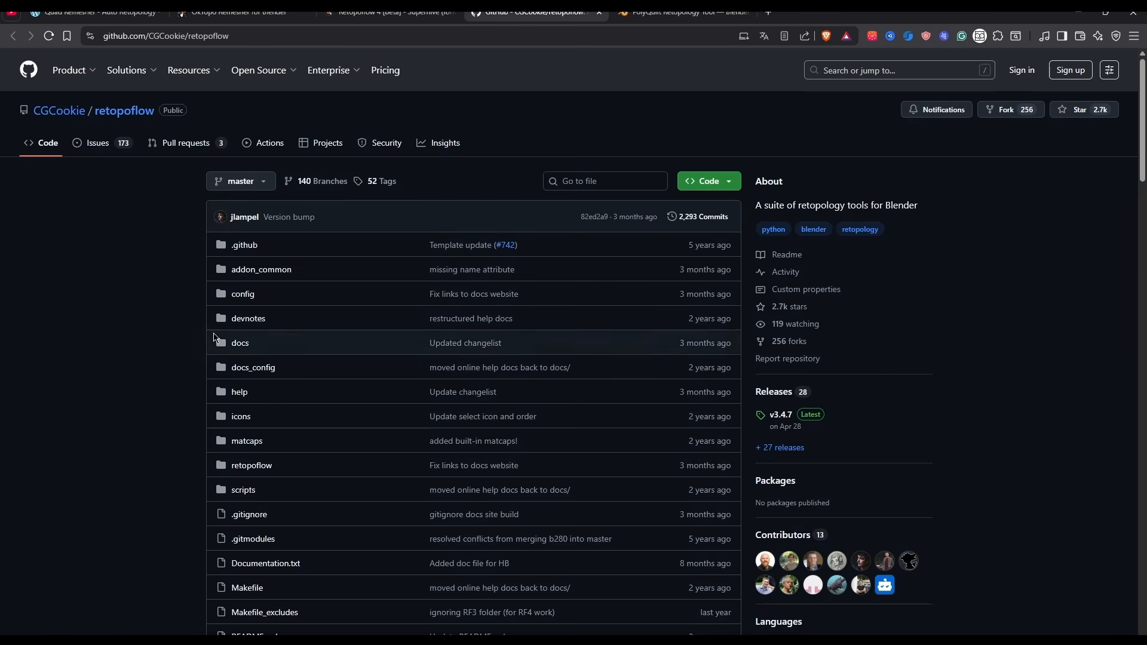
{"action": "scroll", "coordinate": [216, 338], "scroll_direction": "down", "scroll_amount": 10}
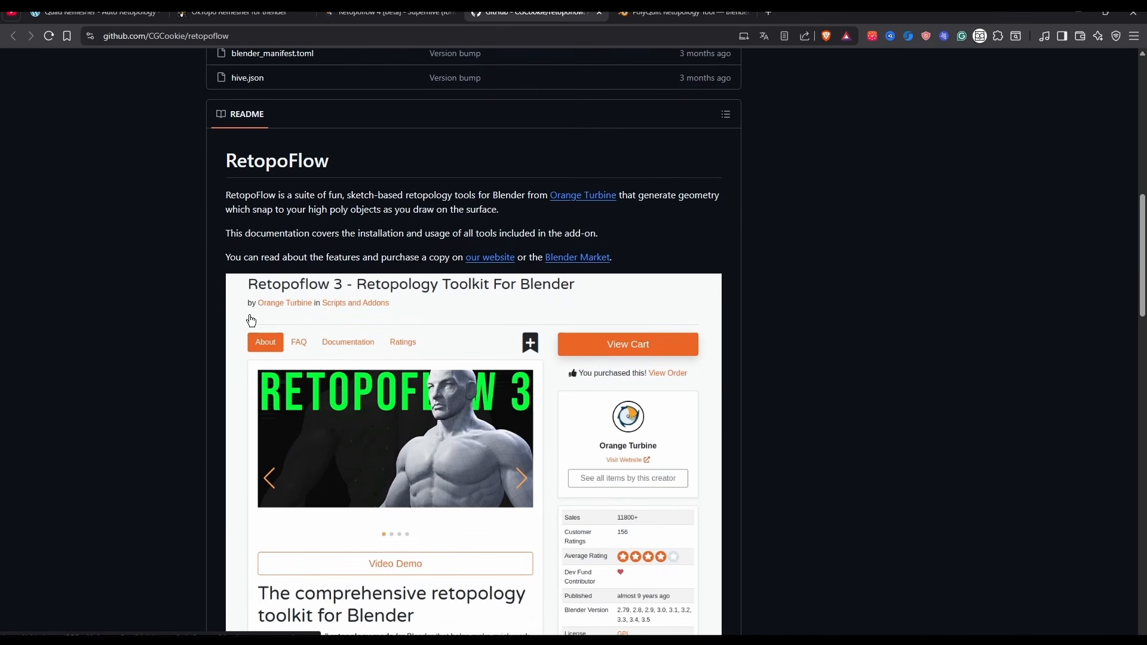
{"action": "scroll", "coordinate": [251, 321], "scroll_direction": "down", "scroll_amount": 4}
{"action": "scroll", "coordinate": [251, 321], "scroll_direction": "down", "scroll_amount": 5}
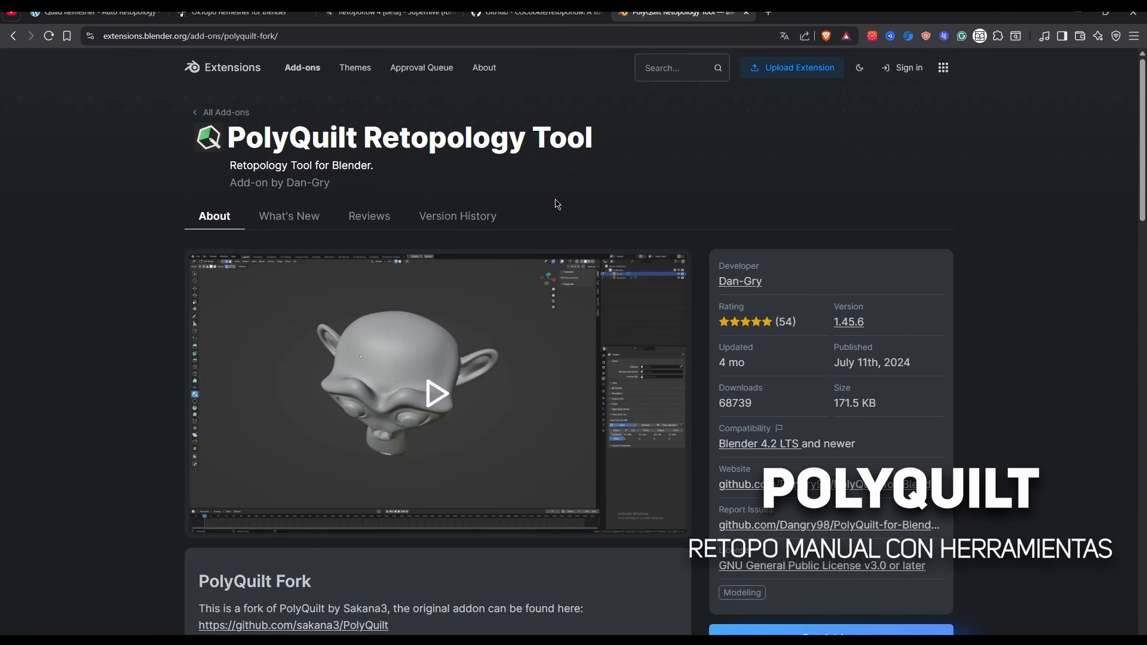
Look over the PolyQuilt Retopology Tool page on the Blender Extensions site
{"action": "scroll", "coordinate": [555, 204], "scroll_direction": "down", "scroll_amount": 2}
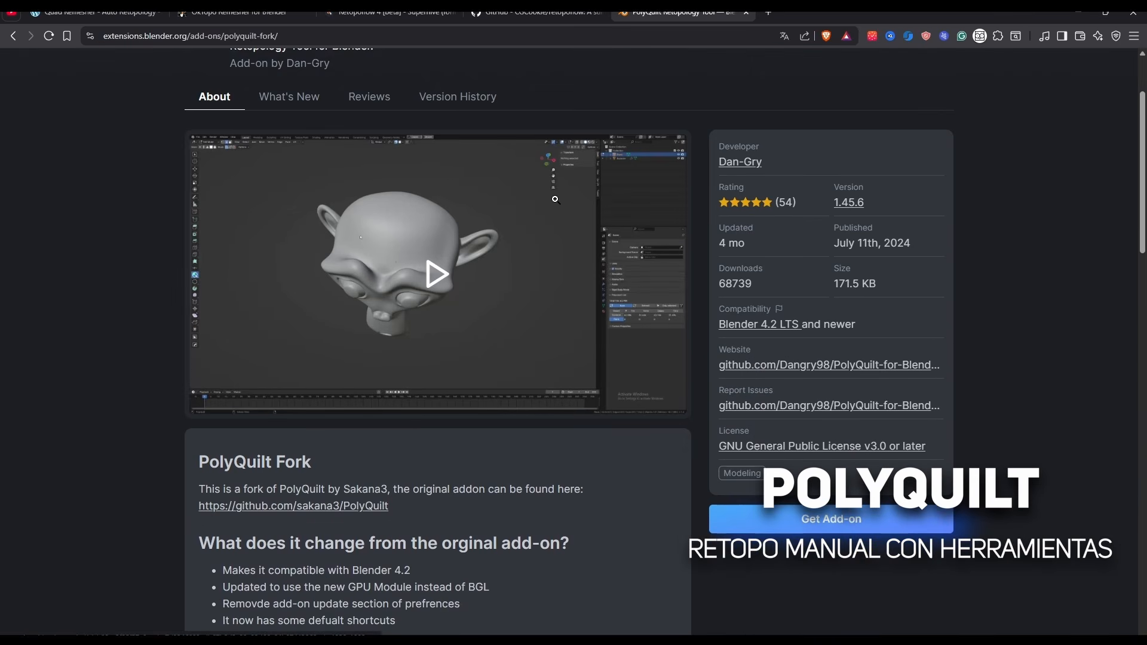
{"action": "scroll", "coordinate": [554, 199], "scroll_direction": "up", "scroll_amount": 2}
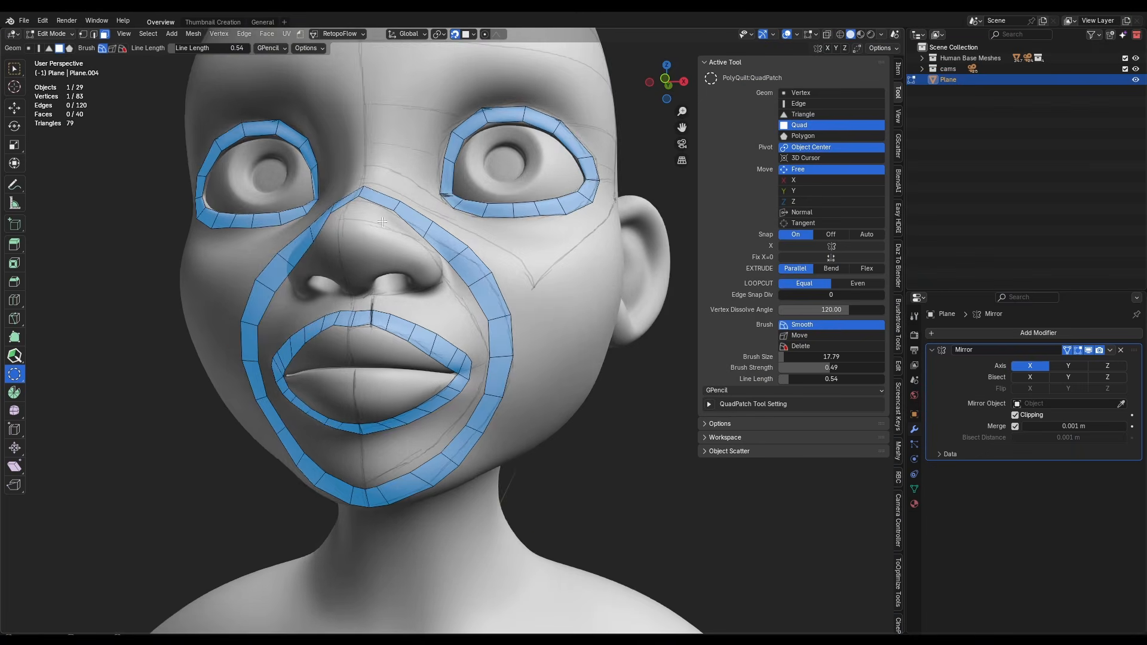
Draw an edge outline around the eyes with PolyQuilt QuadPatch and build it into a mirrored mask-shaped band of quads across brow and cheeks
{"action": "middle_click_drag", "start_coordinate": [489, 325], "coordinate": [383, 214]}
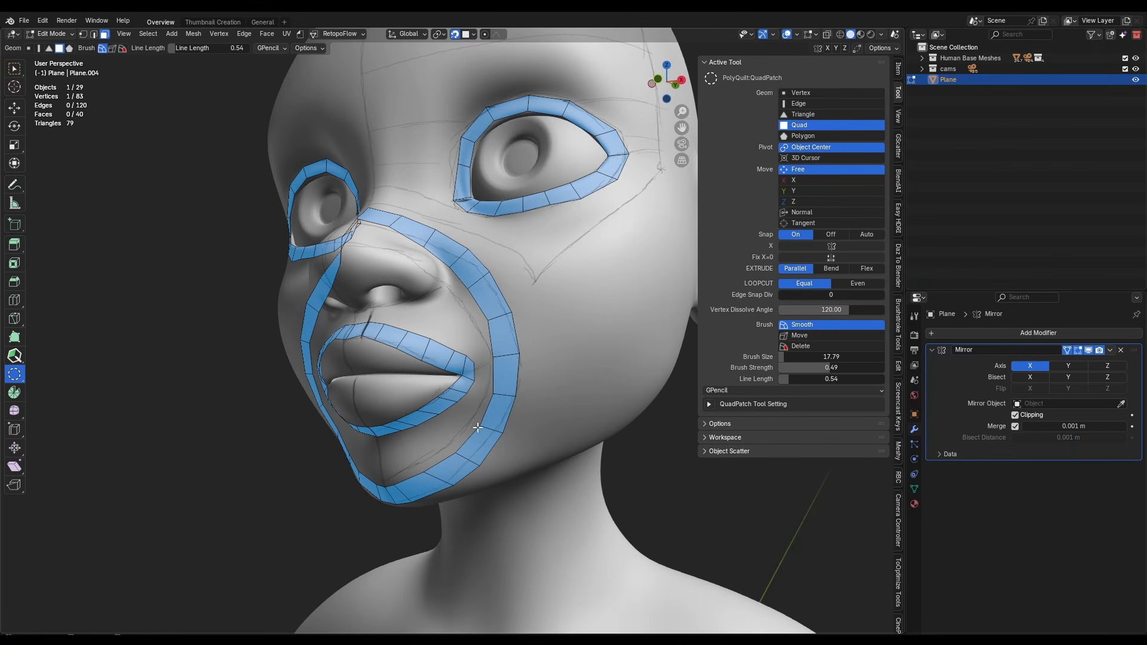
{"action": "mouse_move", "coordinate": [239, 349]}
{"action": "left_mouse_down"}
{"action": "mouse_move", "coordinate": [550, 227]}
{"action": "mouse_move", "coordinate": [388, 388]}
{"action": "mouse_move", "coordinate": [239, 350]}
{"action": "left_mouse_up"}
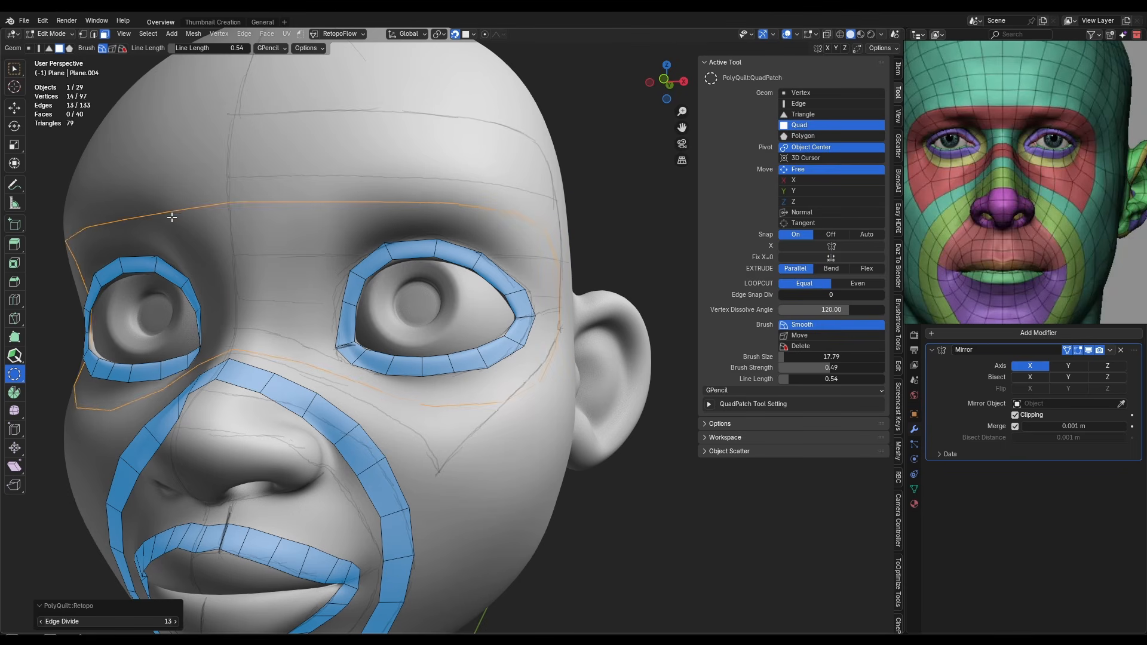
{"action": "scroll", "coordinate": [172, 218], "scroll_direction": "up", "scroll_amount": 2, "text": "ctrl"}
{"action": "scroll", "coordinate": [177, 218], "scroll_direction": "down", "scroll_amount": 2}
{"action": "middle_click_drag", "start_coordinate": [177, 219], "coordinate": [268, 264]}
{"action": "left_click_drag", "start_coordinate": [248, 261], "coordinate": [452, 266]}
{"action": "left_click_drag", "start_coordinate": [404, 370], "coordinate": [250, 332]}
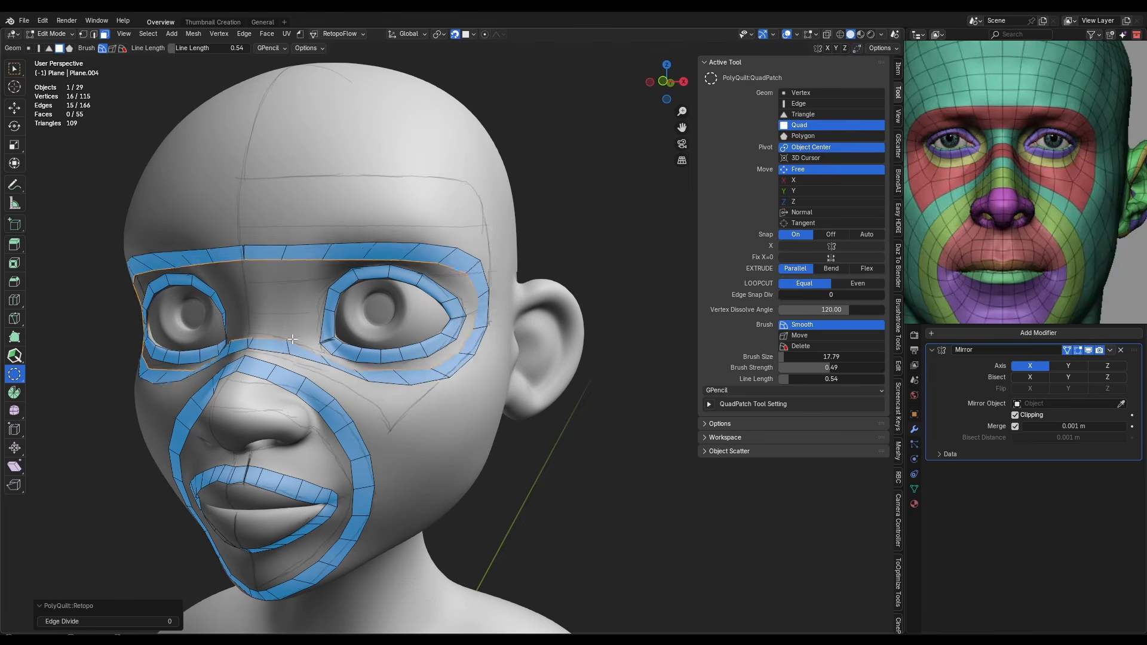
{"action": "scroll", "coordinate": [249, 333], "scroll_direction": "up", "scroll_amount": 2}
{"action": "scroll", "coordinate": [317, 394], "scroll_direction": "down", "scroll_amount": 3}
{"action": "mouse_move", "coordinate": [249, 332]}
{"action": "middle_mouse_down"}
{"action": "mouse_move", "coordinate": [317, 394]}
{"action": "mouse_move", "coordinate": [263, 382]}
{"action": "middle_mouse_up"}
{"action": "scroll", "coordinate": [263, 382], "scroll_direction": "up", "scroll_amount": 3}
{"action": "scroll", "coordinate": [138, 216], "scroll_direction": "up", "scroll_amount": 1, "text": "ctrl"}
{"action": "scroll", "coordinate": [138, 216], "scroll_direction": "down", "scroll_amount": 1, "text": "ctrl"}
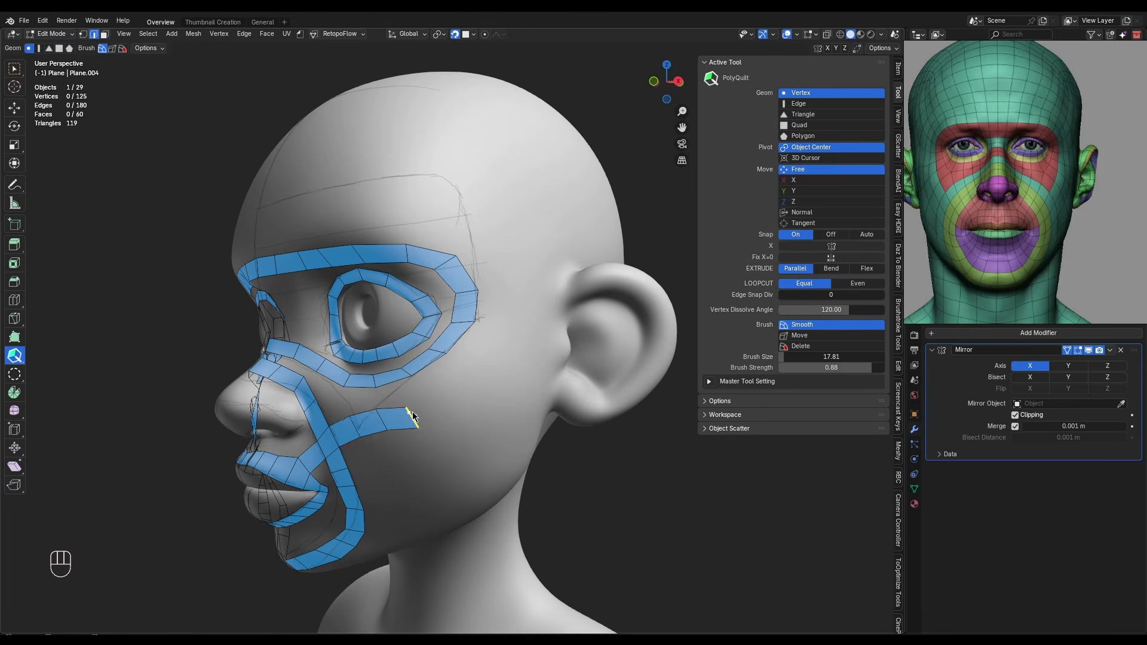
{"action": "mouse_move", "coordinate": [335, 439]}
{"action": "left_mouse_down"}
{"action": "mouse_move", "coordinate": [397, 430]}
{"action": "mouse_move", "coordinate": [511, 363]}
{"action": "mouse_move", "coordinate": [495, 370]}
{"action": "left_mouse_up"}
{"action": "key", "text": "ctrl+z"}
{"action": "key", "text": "ctrl+z"}
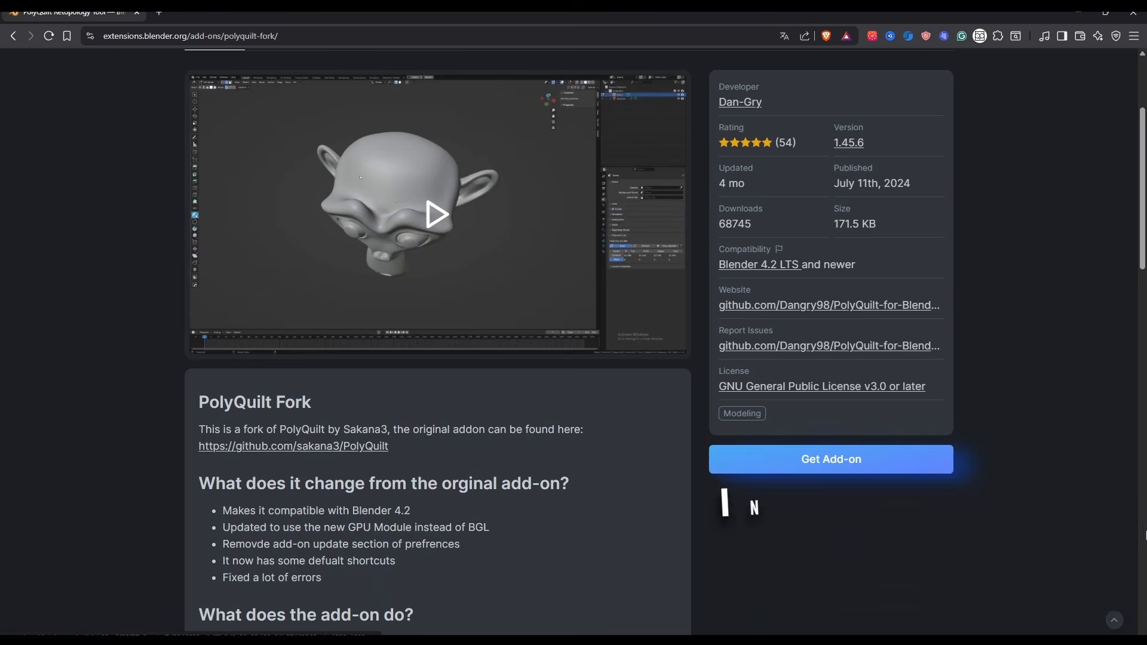
Get the PolyQuilt Retopology Tool add-on from its extension page, try to install it in Blender, and dismiss the Install Extension message
{"action": "left_click", "coordinate": [828, 462]}
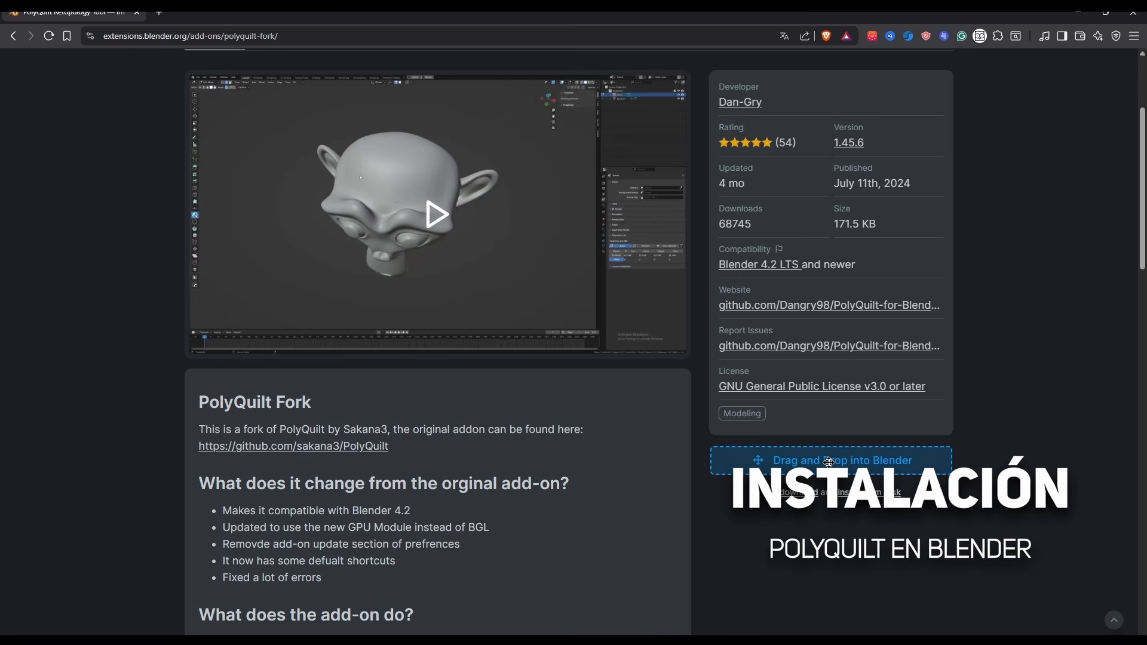
{"action": "left_click_drag", "start_coordinate": [828, 462], "coordinate": [643, 361]}
{"action": "key", "text": "alt+Tab"}
{"action": "key", "text": "Tab"}
{"action": "key", "text": "Tab"}
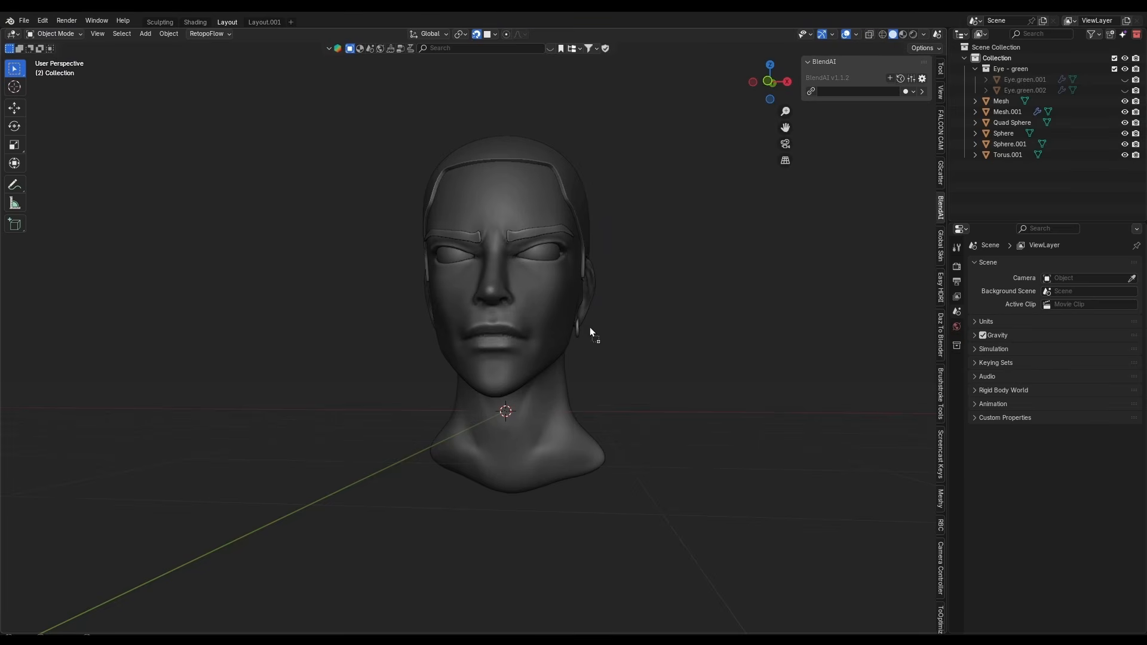
{"action": "left_click_drag", "start_coordinate": [590, 329], "coordinate": [590, 328]}
{"action": "left_click", "coordinate": [590, 341]}
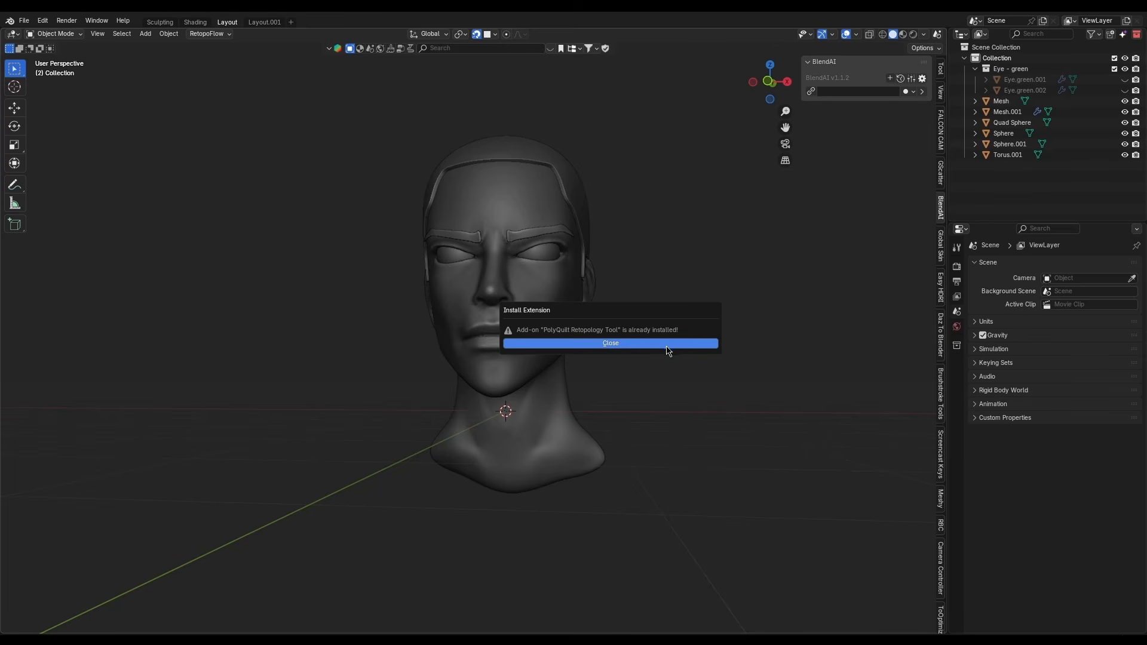
{"action": "left_click", "coordinate": [662, 346]}
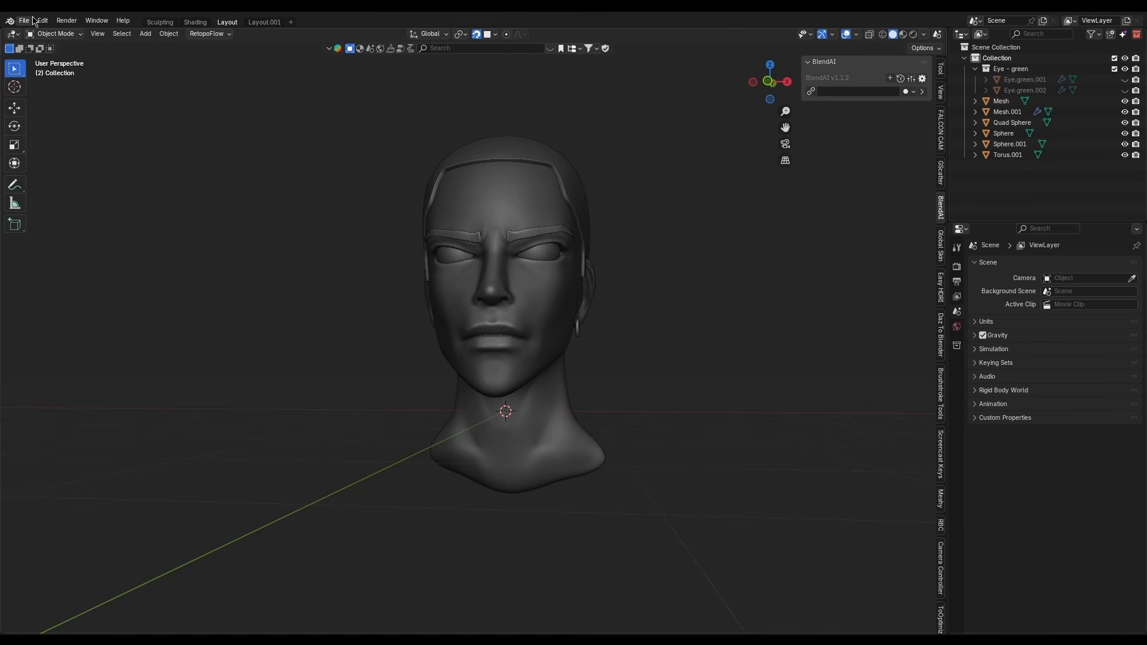
Search the preferences' extension list for "pol" and expand the PolyQuilt Retopology Tool entry's details
{"action": "left_click", "coordinate": [34, 21]}
{"action": "mouse_move", "coordinate": [42, 20]}
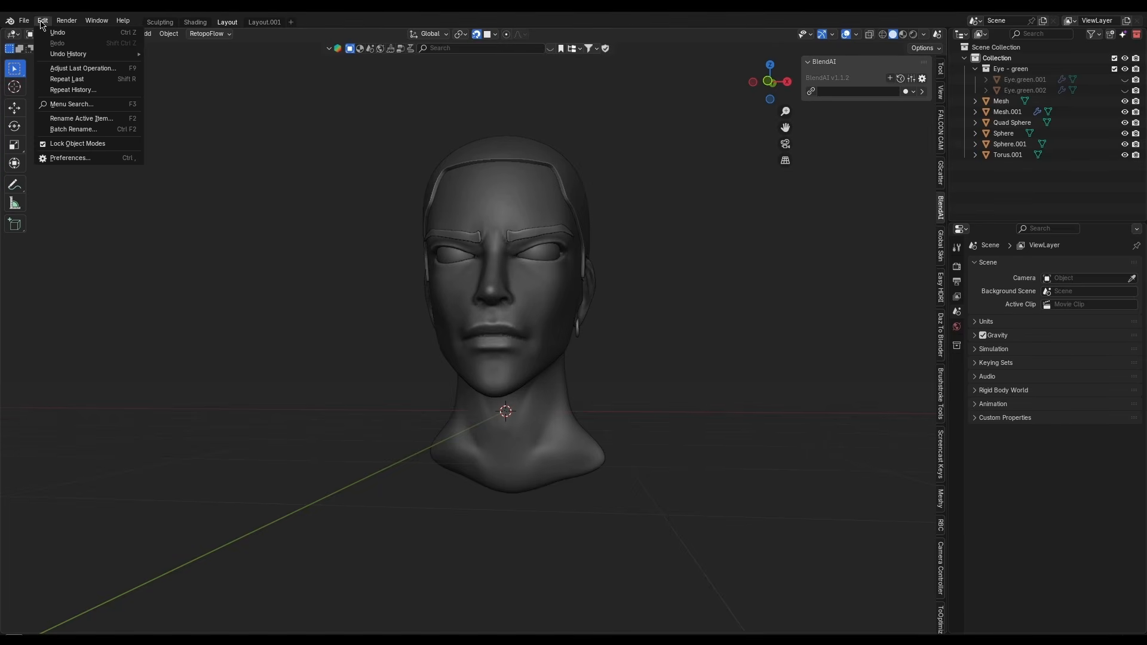
{"action": "left_click", "coordinate": [60, 159]}
{"action": "left_click", "coordinate": [83, 221]}
{"action": "left_click", "coordinate": [95, 253]}
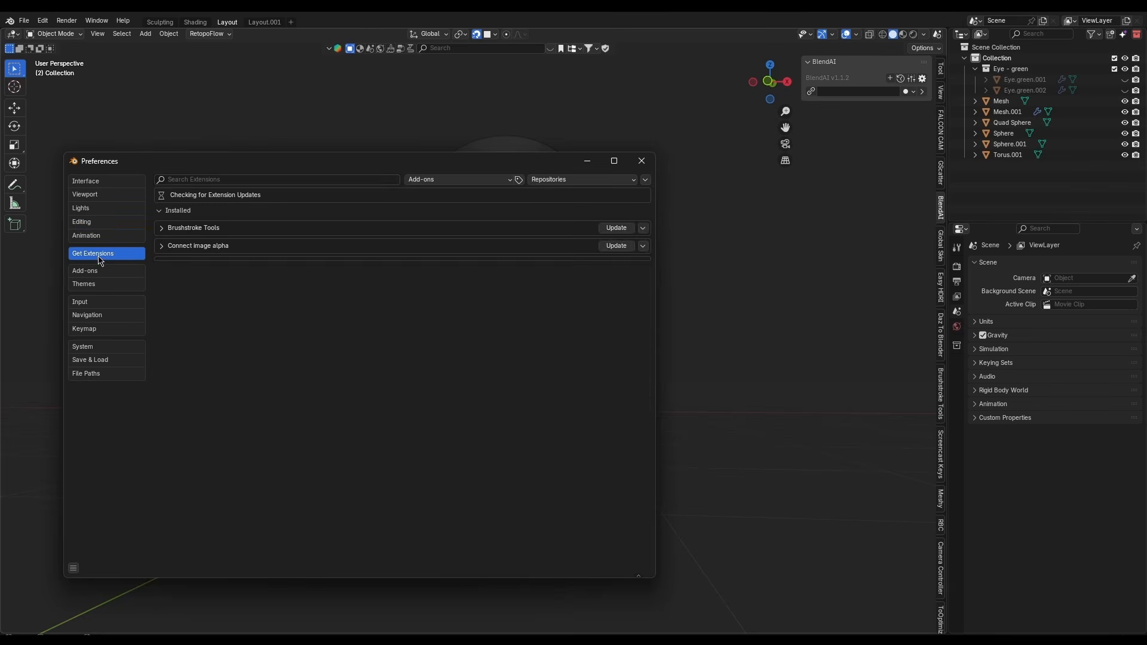
{"action": "left_click", "coordinate": [239, 179]}
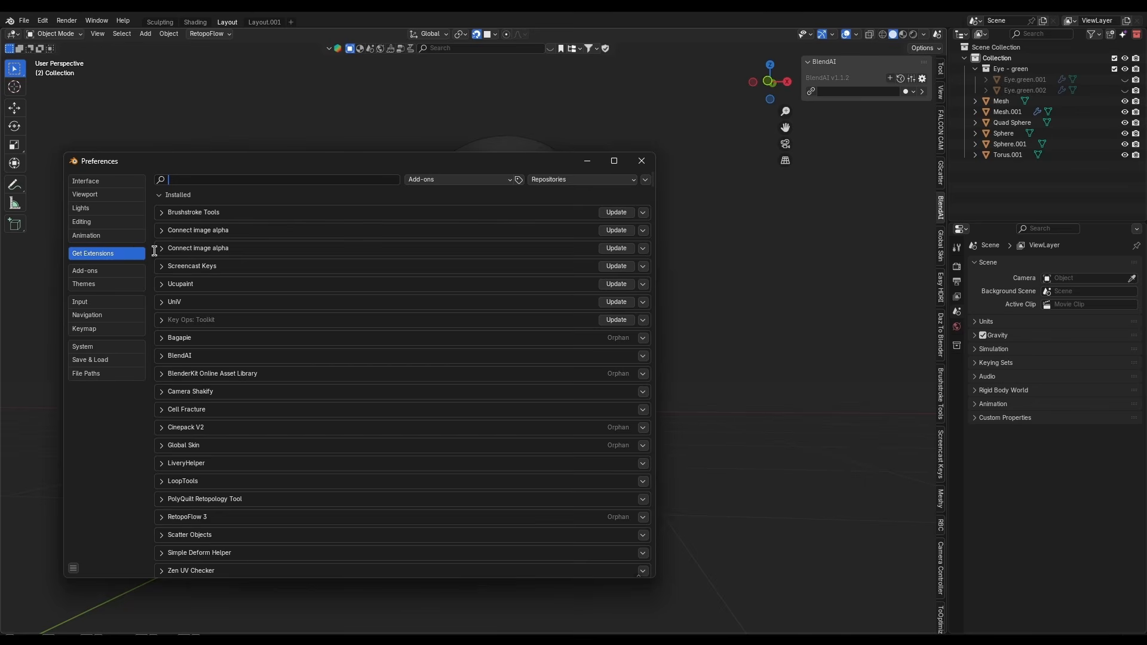
{"action": "type", "text": "pol"}
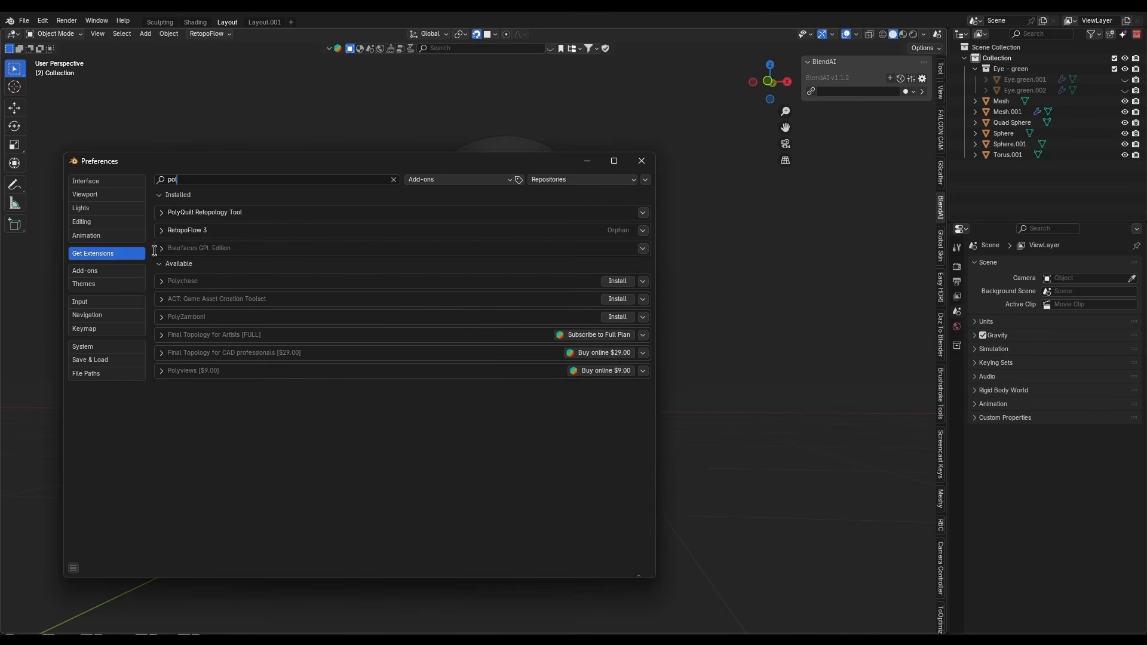
{"action": "left_click", "coordinate": [643, 213]}
{"action": "left_click", "coordinate": [162, 213]}
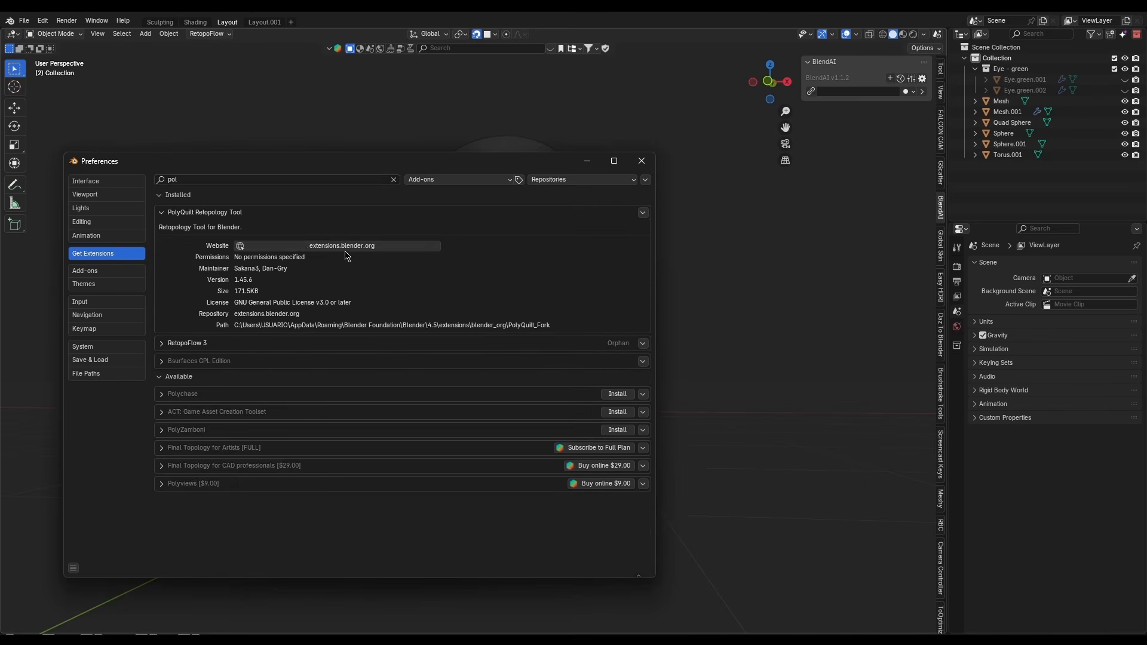
Find PolyQuilt Retopology Tool among the installed add-ons and expand its preferences to review the tool and color settings
{"action": "left_click", "coordinate": [113, 270]}
{"action": "left_click", "coordinate": [161, 216]}
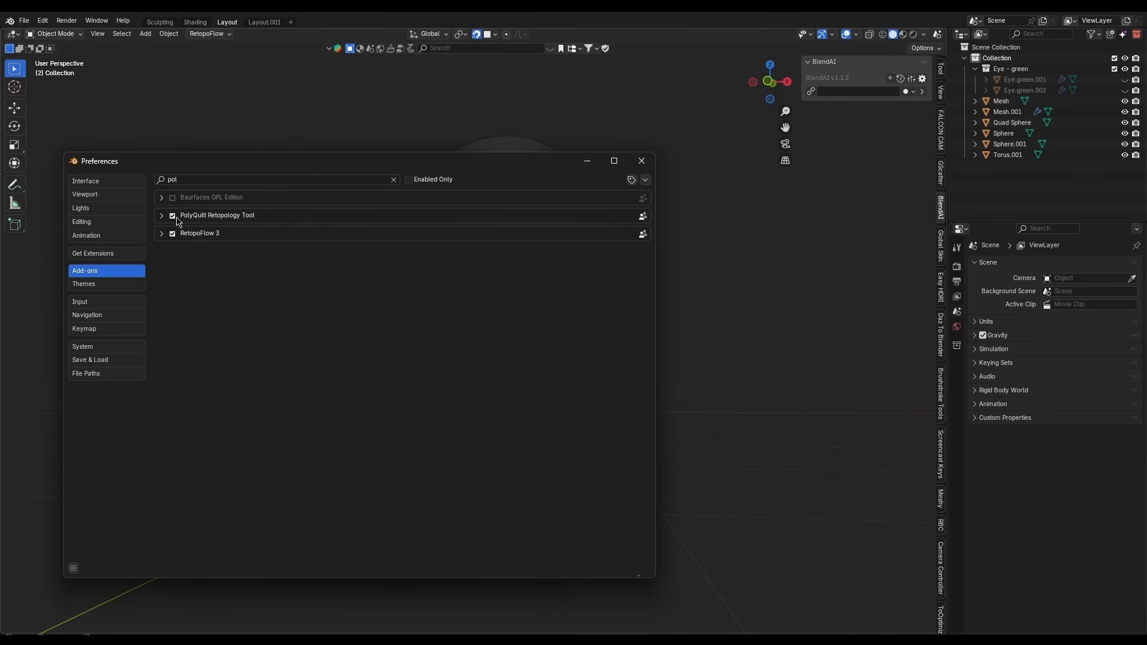
{"action": "left_click", "coordinate": [162, 217]}
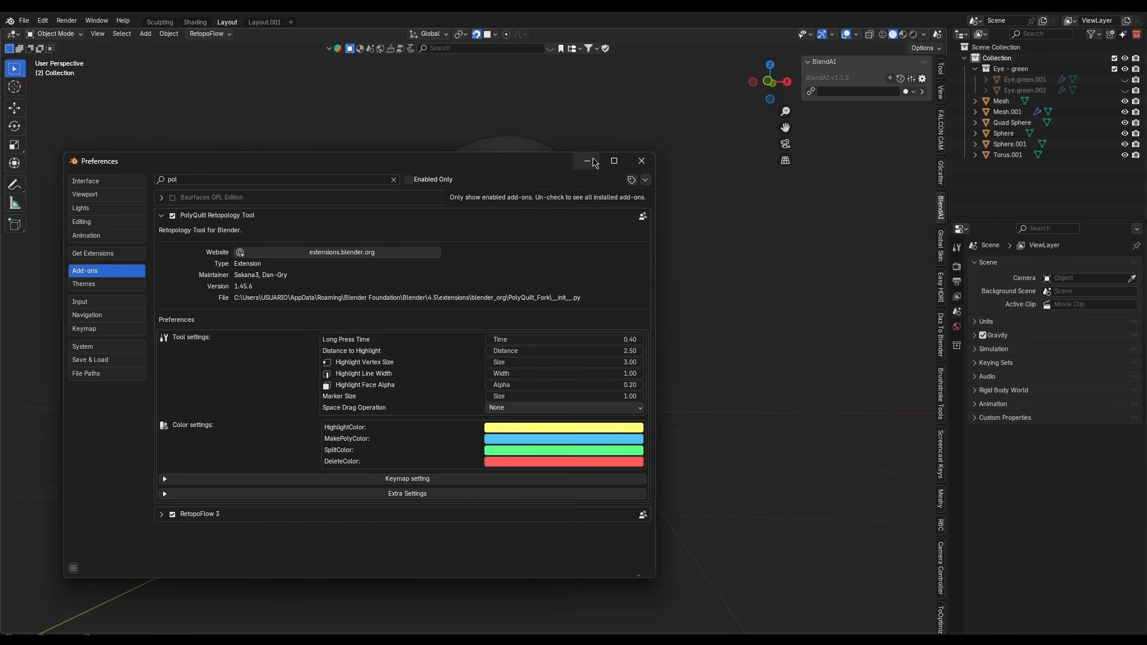
Look through the theme's 3D Viewport colors and open the Face Retopology color
{"action": "left_click", "coordinate": [99, 284]}
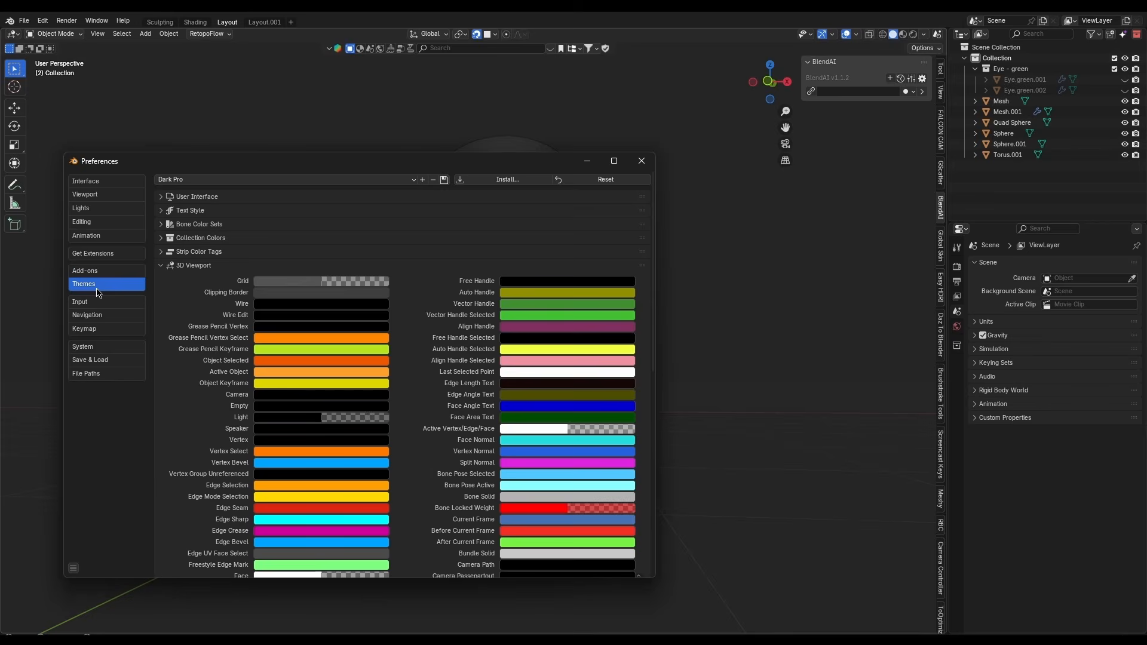
{"action": "scroll", "coordinate": [132, 322], "scroll_direction": "down", "scroll_amount": 8}
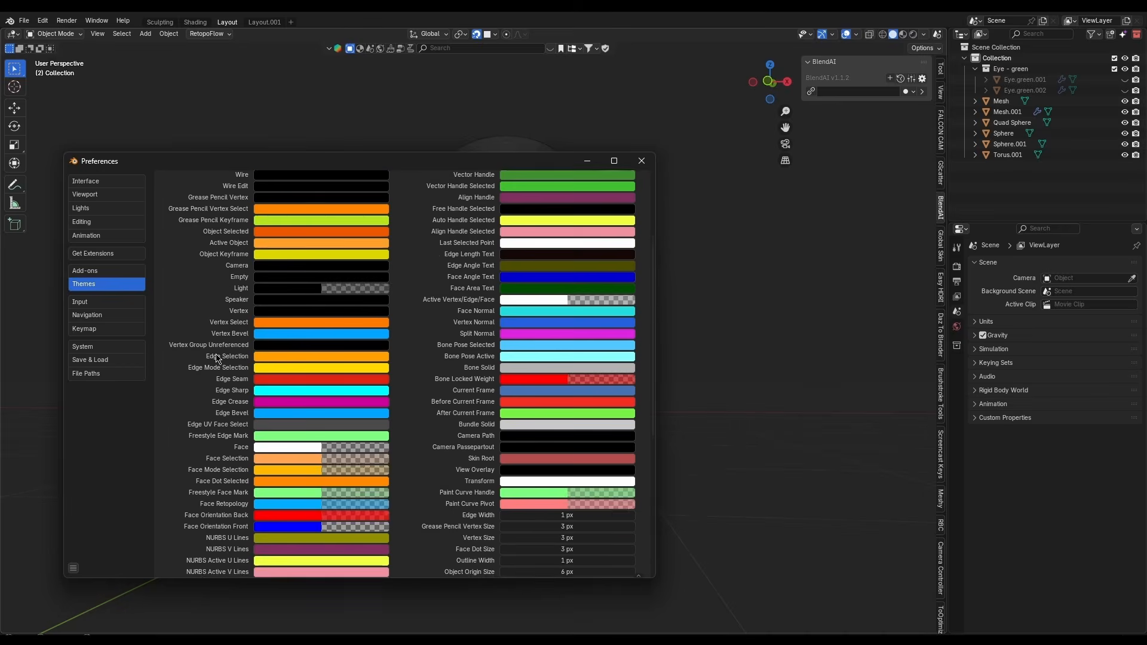
{"action": "scroll", "coordinate": [160, 315], "scroll_direction": "up", "scroll_amount": 8}
{"action": "scroll", "coordinate": [185, 274], "scroll_direction": "down", "scroll_amount": 4}
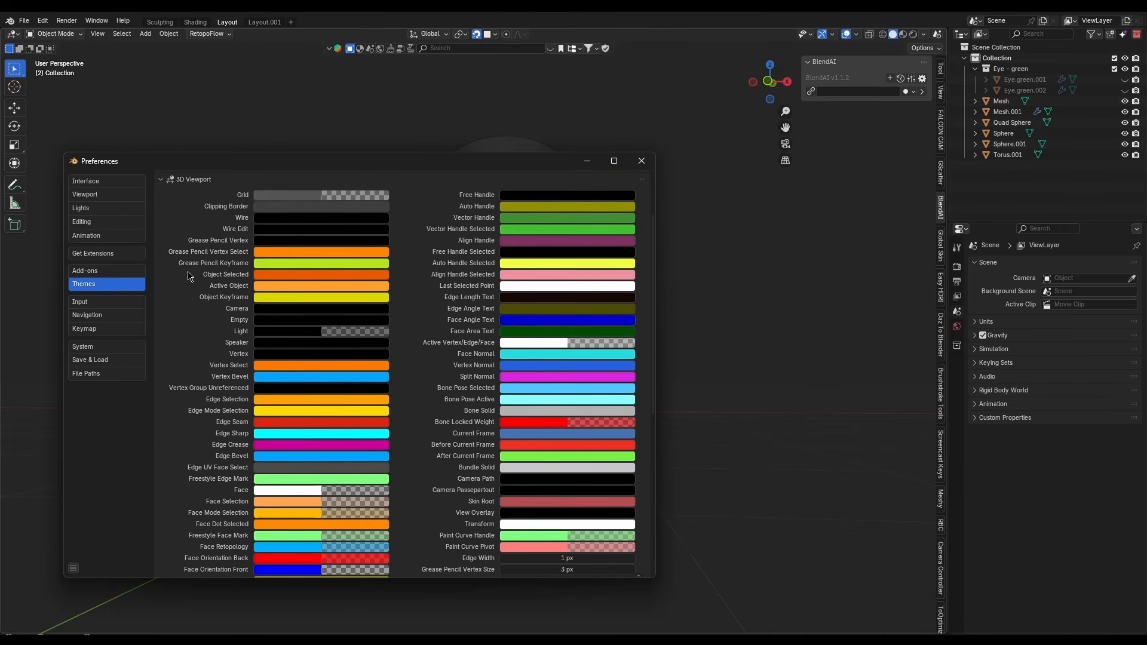
{"action": "scroll", "coordinate": [239, 460], "scroll_direction": "down", "scroll_amount": 3}
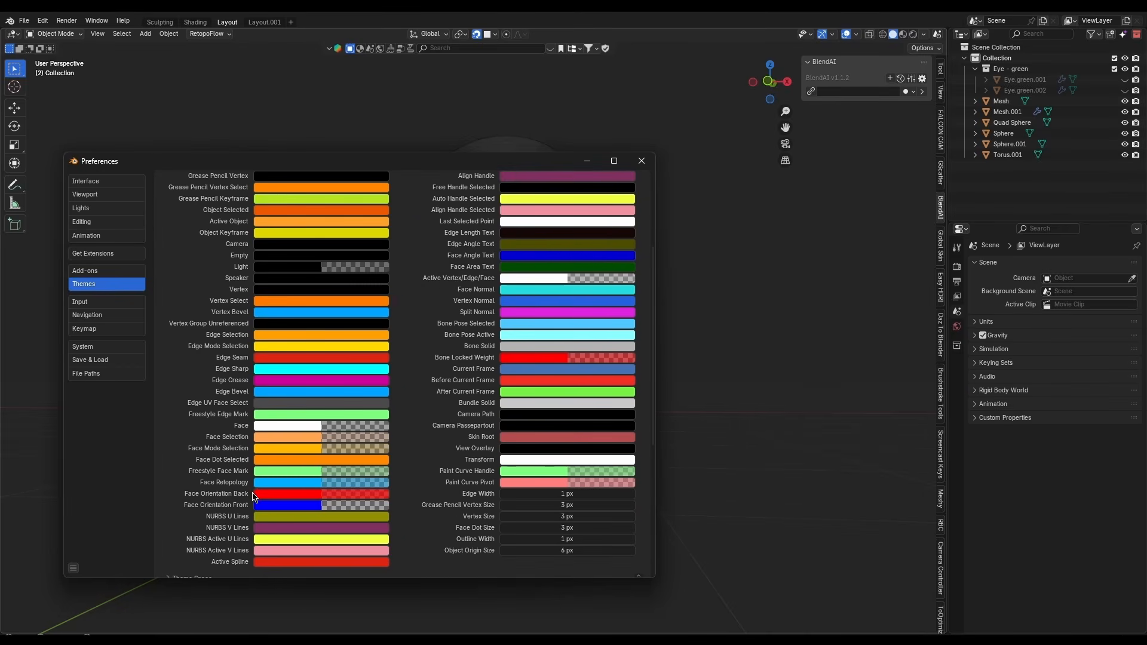
{"action": "left_click", "coordinate": [269, 486]}
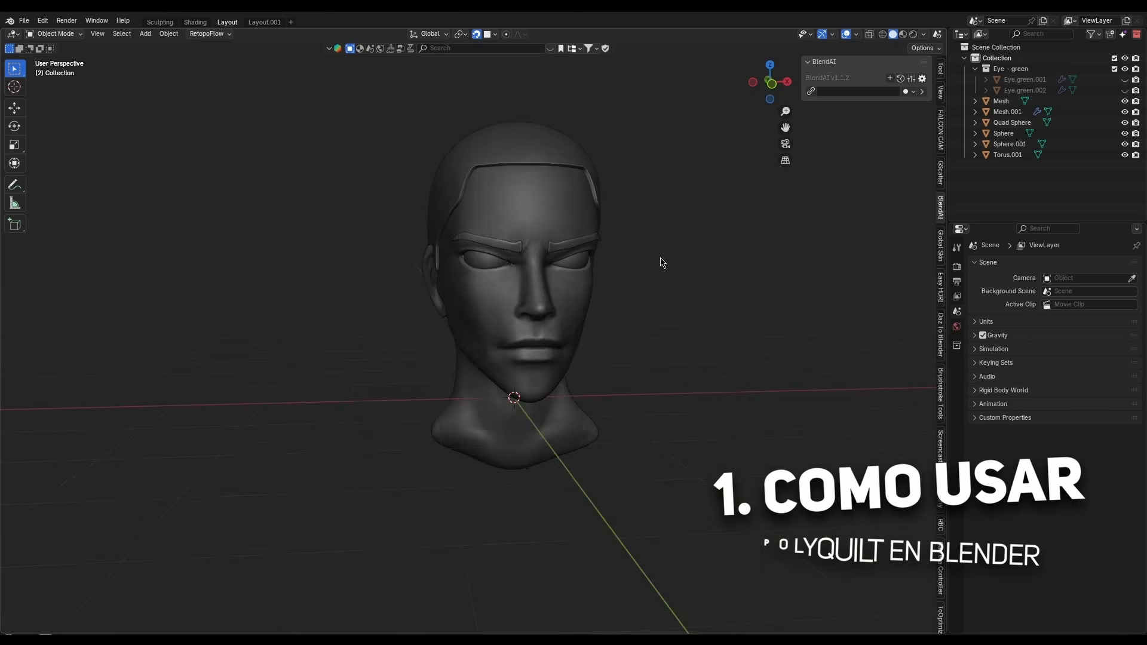
{"action": "scroll", "coordinate": [661, 256], "scroll_direction": "up", "scroll_amount": 5}
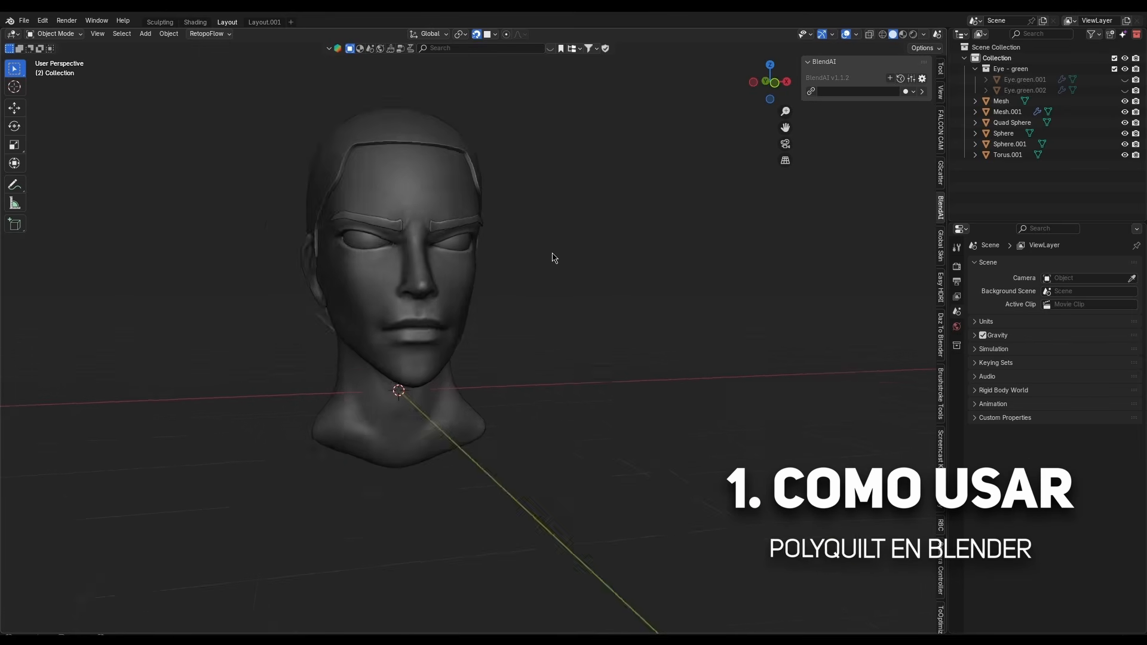
{"action": "scroll", "coordinate": [510, 254], "scroll_direction": "down", "scroll_amount": 3}
{"action": "middle_click_drag", "start_coordinate": [465, 276], "coordinate": [573, 382], "text": "shift"}
{"action": "key", "text": "shift+a"}
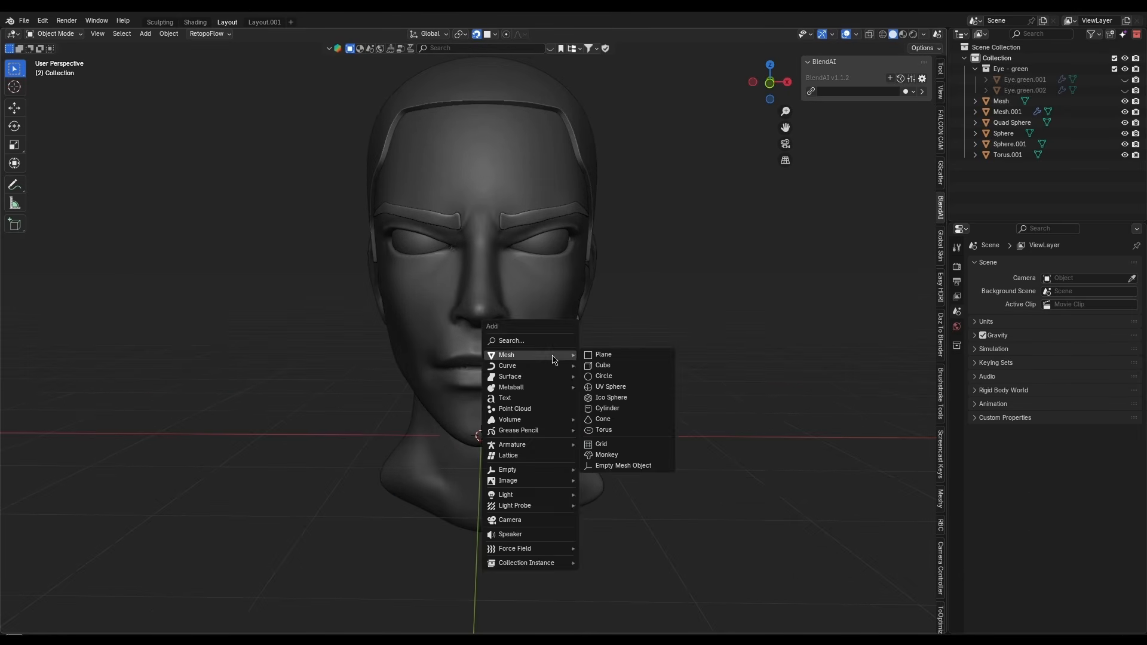
{"action": "key", "text": "Escape"}
{"action": "scroll", "coordinate": [553, 356], "scroll_direction": "down", "scroll_amount": 2}
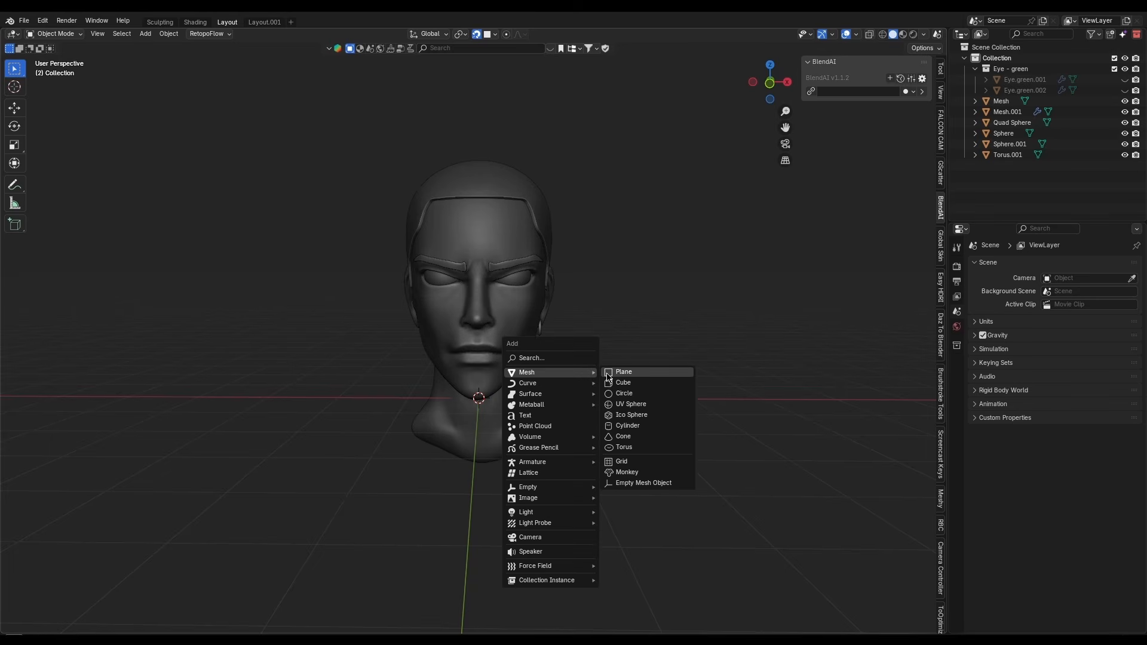
{"action": "left_click", "coordinate": [537, 351]}
{"action": "middle_click_drag", "start_coordinate": [487, 260], "coordinate": [504, 325]}
{"action": "key", "text": "alt+a"}
Add a mesh plane at the 3D cursor and scale it up by a factor of about 3.6
{"action": "key", "text": "shift+a"}
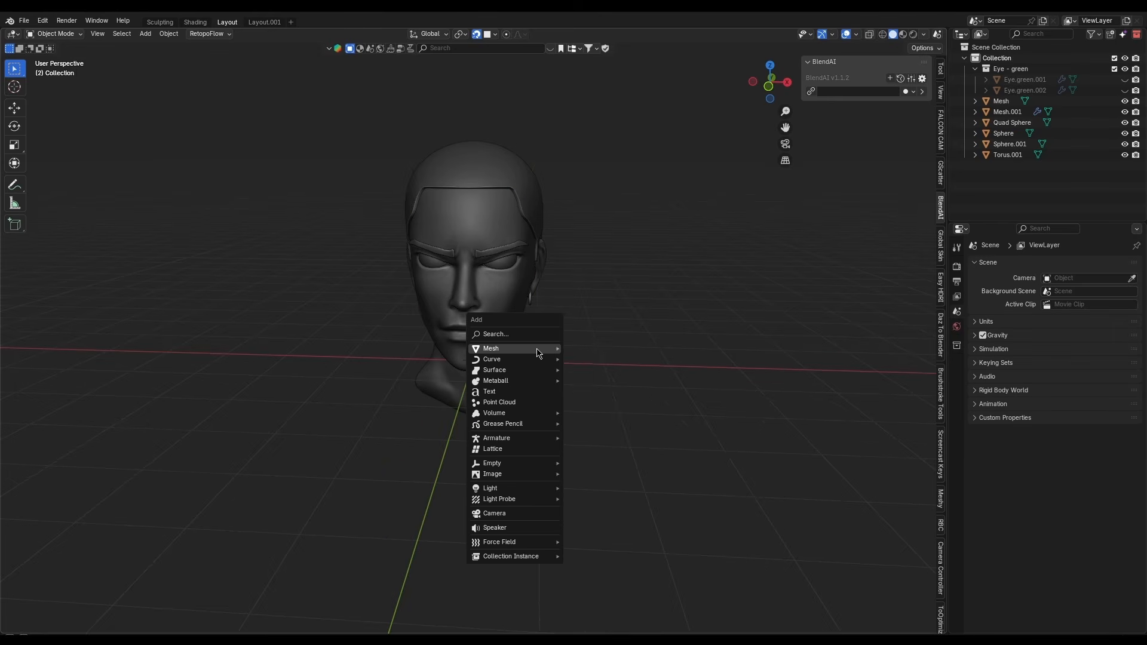
{"action": "mouse_move", "coordinate": [526, 350]}
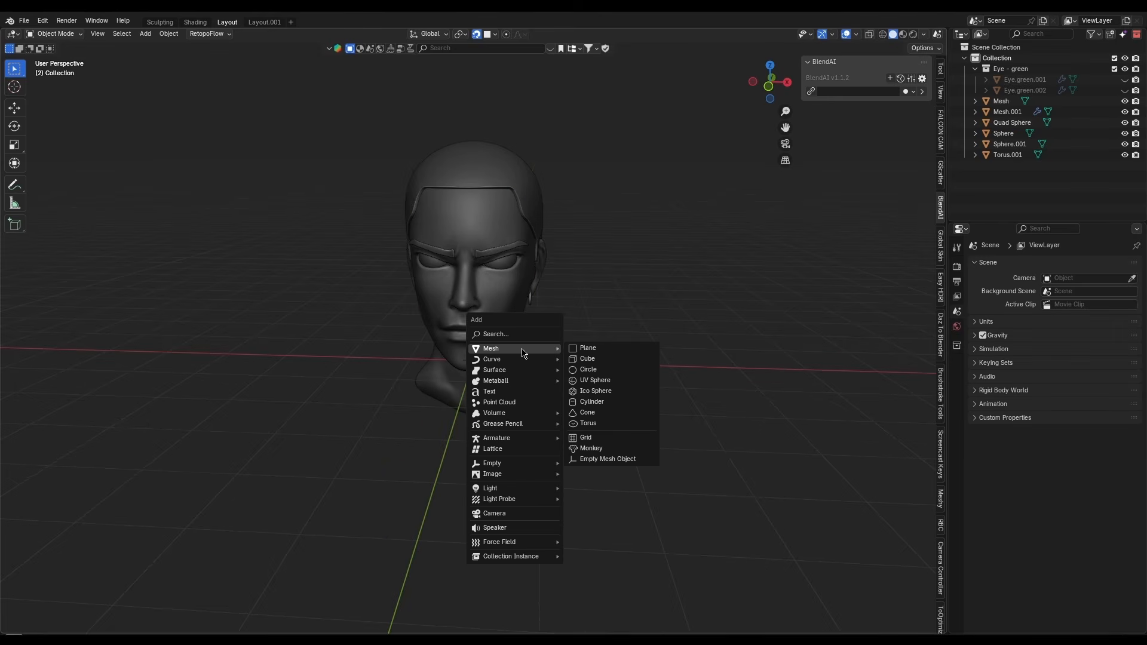
{"action": "left_click", "coordinate": [592, 352]}
{"action": "key", "text": "s"}
{"action": "left_click", "coordinate": [792, 442]}
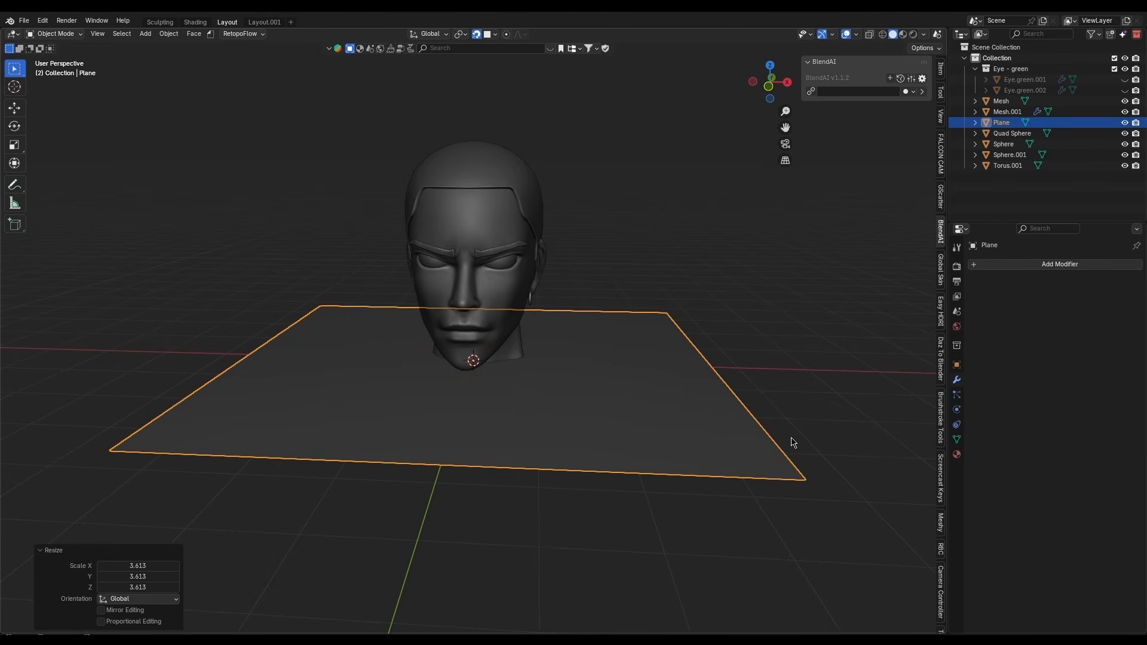
{"action": "key", "text": "g"}
{"action": "left_click", "coordinate": [666, 397]}
Try the beige and light grey matcaps in the viewport shading and return to the dark grey matcap
{"action": "left_click", "coordinate": [923, 34]}
{"action": "left_click", "coordinate": [916, 114]}
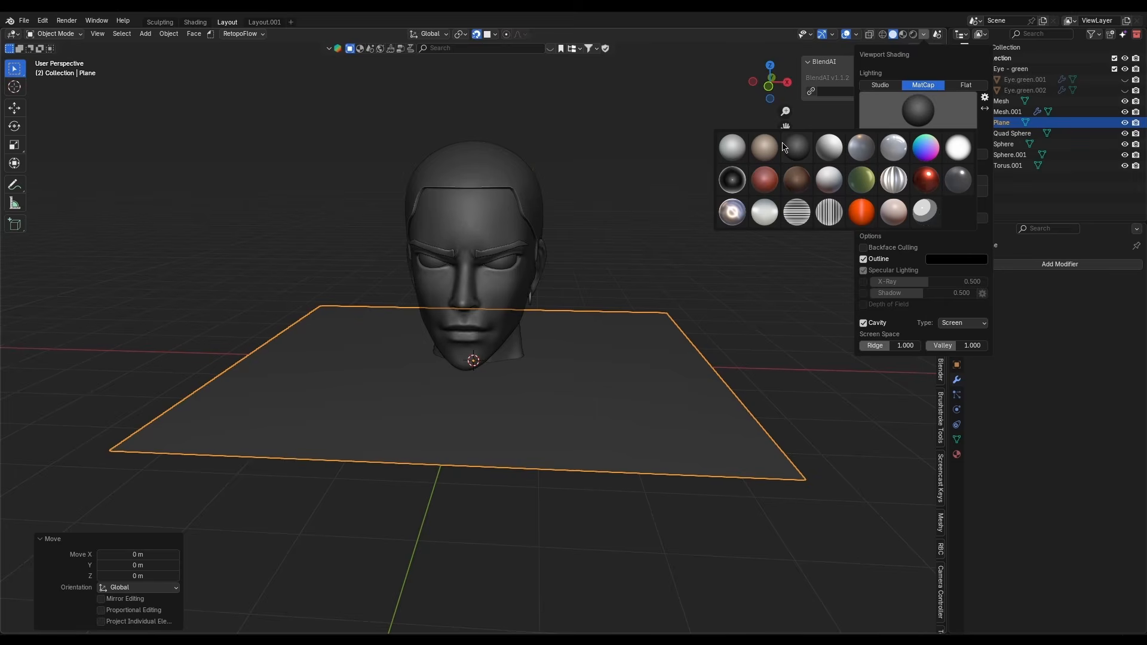
{"action": "left_click", "coordinate": [767, 148]}
{"action": "left_click", "coordinate": [918, 110]}
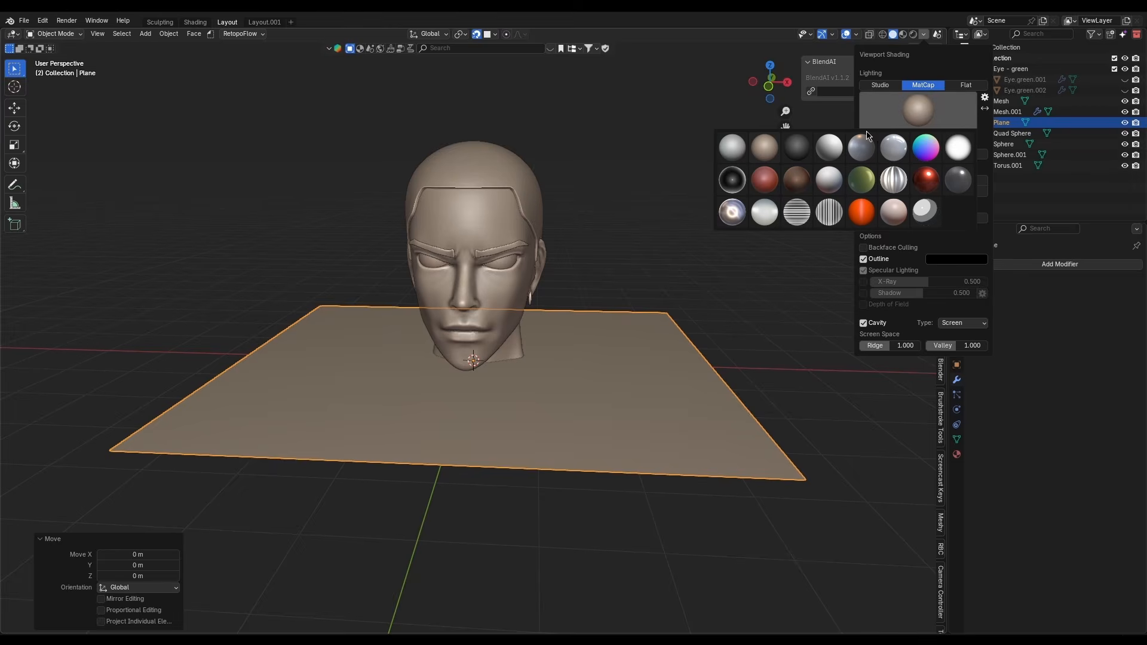
{"action": "left_click", "coordinate": [745, 152]}
{"action": "left_click", "coordinate": [917, 110]}
{"action": "left_click", "coordinate": [809, 147]}
Scale the plane by a factor of about 0.85 and enter Edit Mode on it
{"action": "scroll", "coordinate": [616, 343], "scroll_direction": "up", "scroll_amount": 1}
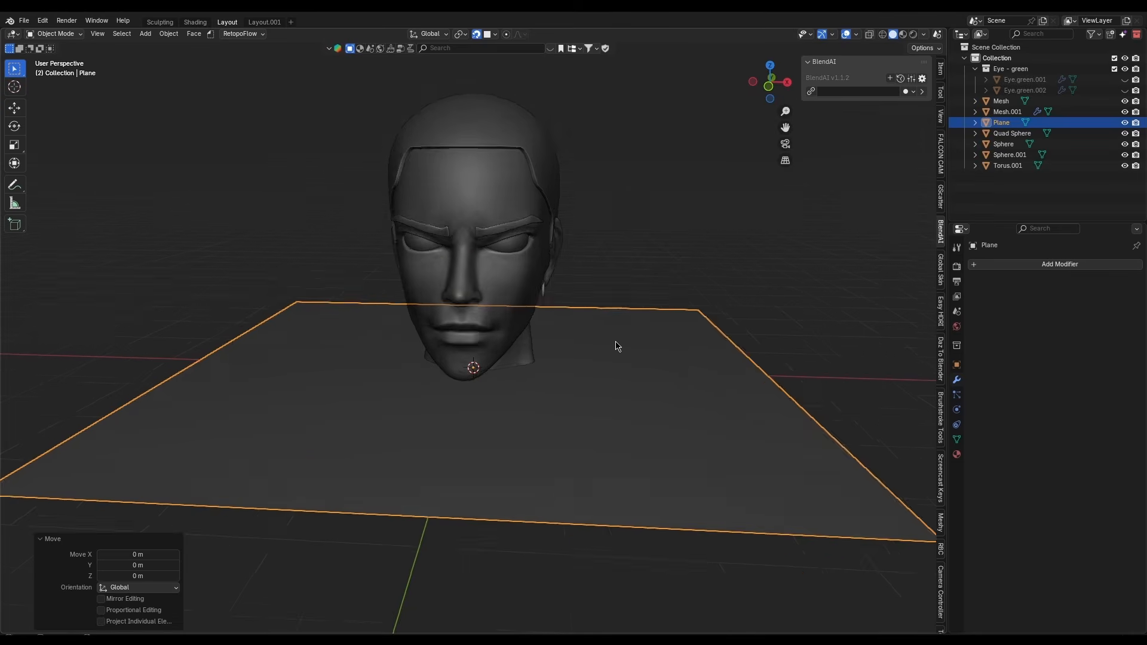
{"action": "middle_click_drag", "start_coordinate": [616, 343], "coordinate": [648, 373]}
{"action": "scroll", "coordinate": [629, 393], "scroll_direction": "down", "scroll_amount": 5}
{"action": "key", "text": "s"}
{"action": "left_click", "coordinate": [637, 413]}
{"action": "scroll", "coordinate": [488, 339], "scroll_direction": "up", "scroll_amount": 3}
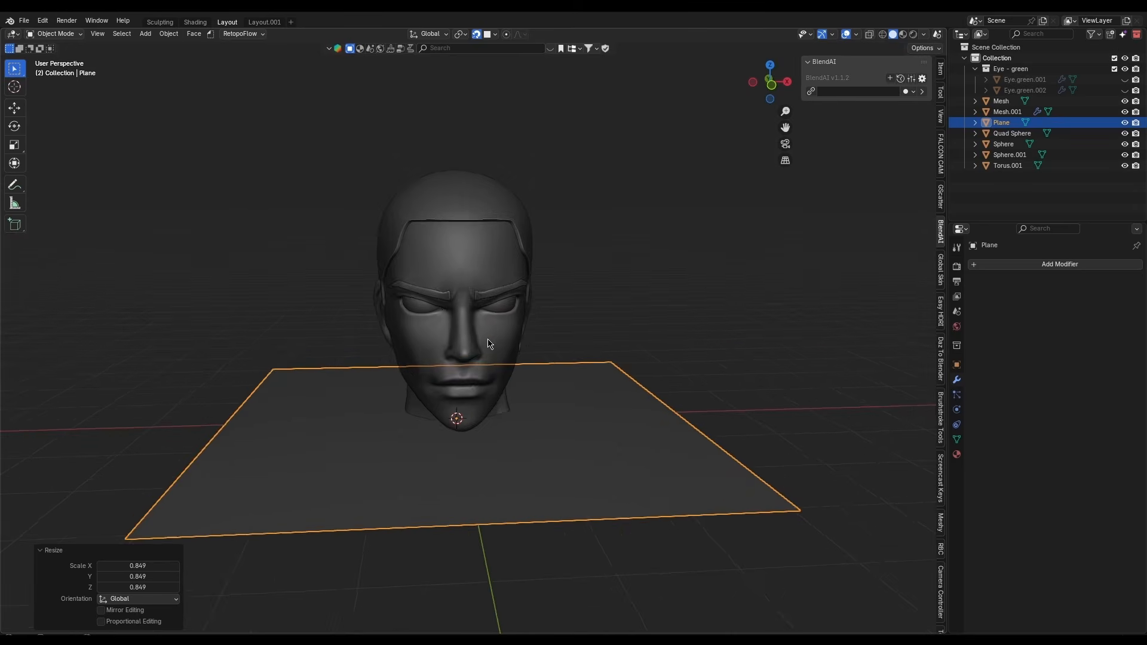
{"action": "middle_click_drag", "start_coordinate": [488, 344], "coordinate": [455, 350]}
{"action": "key", "text": "Tab"}
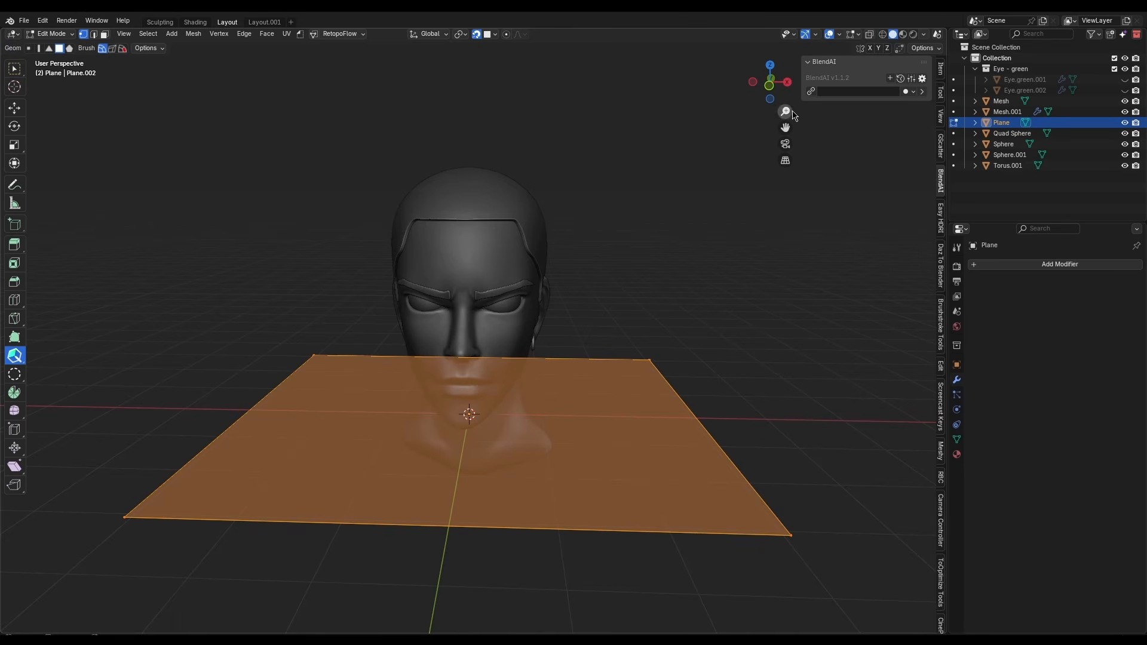
Toggle the Retopology overlay off and on repeatedly to compare its effect on the plane, ending with it enabled
{"action": "left_click", "coordinate": [858, 36]}
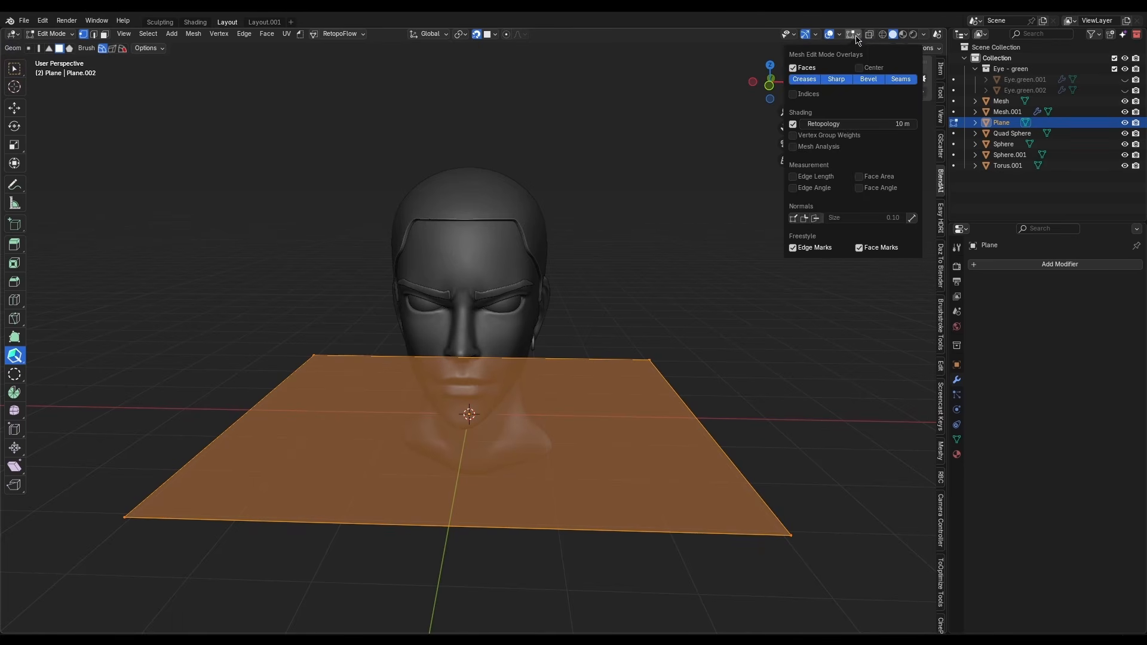
{"action": "left_click", "coordinate": [794, 125]}
{"action": "left_click", "coordinate": [794, 124]}
{"action": "left_click", "coordinate": [794, 125]}
{"action": "left_click", "coordinate": [794, 125]}
{"action": "left_click", "coordinate": [795, 125]}
{"action": "left_click", "coordinate": [795, 124]}
Delete the plane's face so the object is left as an empty mesh for retopology
{"action": "middle_click_drag", "start_coordinate": [432, 424], "coordinate": [722, 323]}
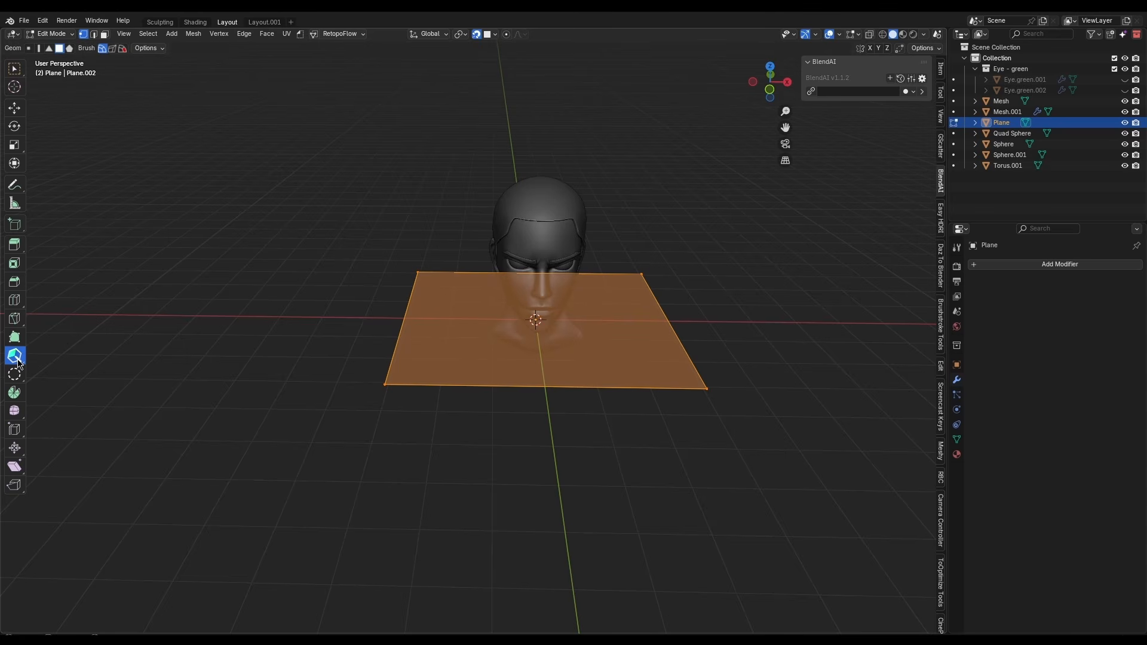
{"action": "scroll", "coordinate": [528, 439], "scroll_direction": "up", "scroll_amount": 3}
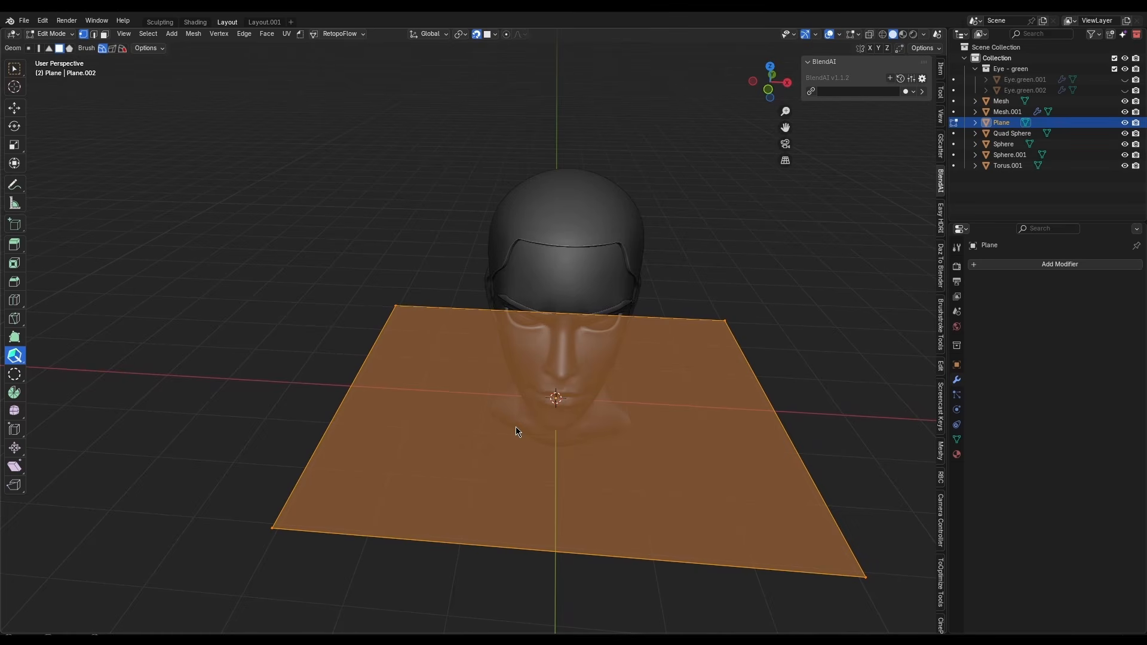
{"action": "key", "text": "x"}
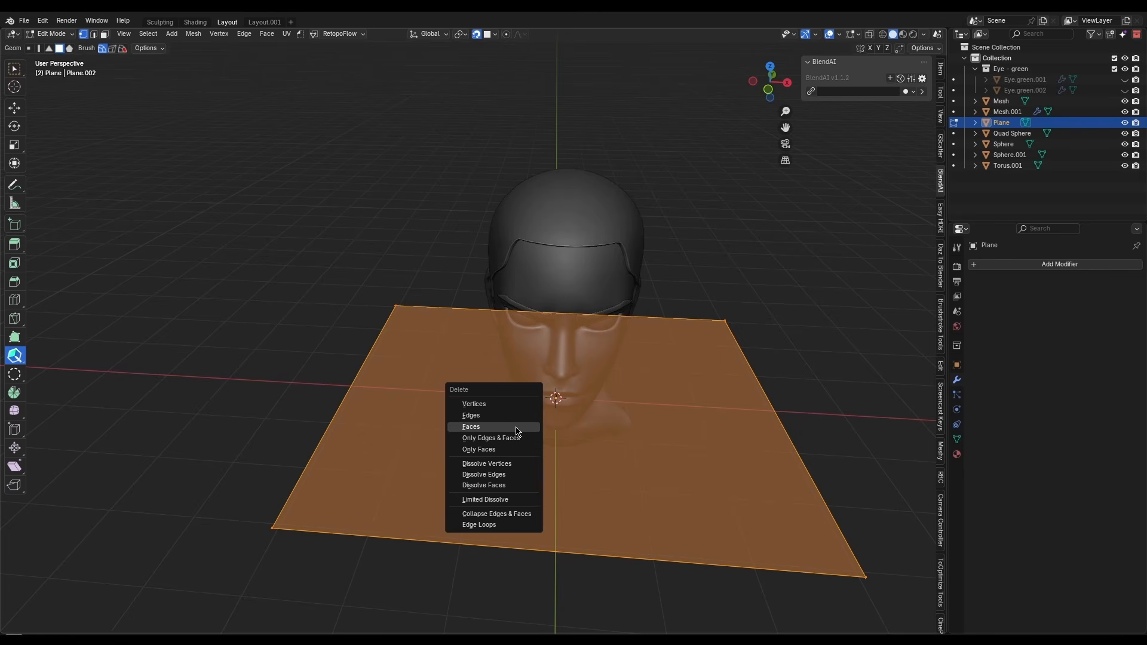
{"action": "left_click", "coordinate": [517, 428]}
Draw two adjoining PolyQuilt quads on the cheek below the eye, the second extending from the first toward the ear
{"action": "scroll", "coordinate": [460, 370], "scroll_direction": "up", "scroll_amount": 8}
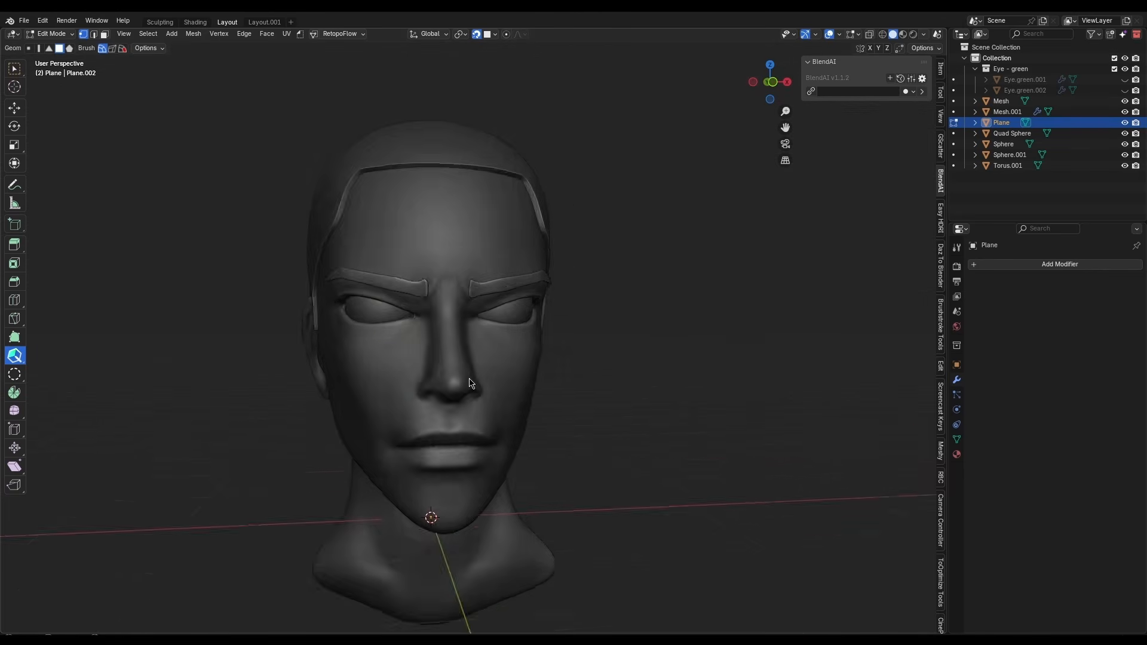
{"action": "middle_click_drag", "start_coordinate": [460, 370], "coordinate": [364, 351]}
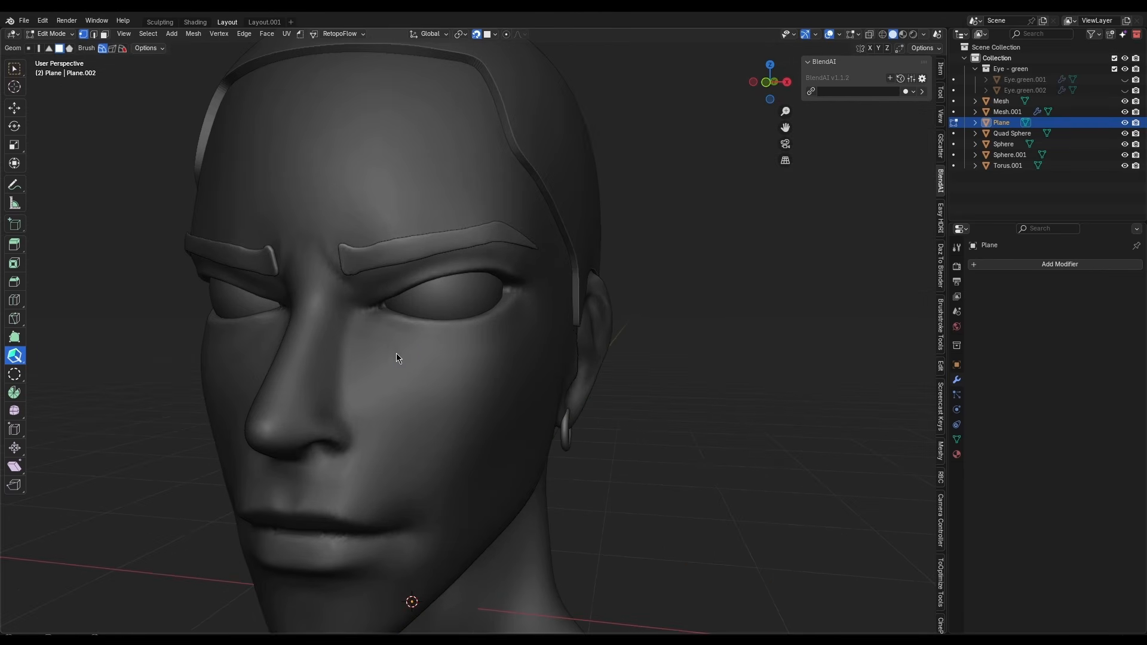
{"action": "left_click", "coordinate": [462, 402], "text": "ctrl"}
{"action": "left_click", "coordinate": [460, 354], "text": "ctrl"}
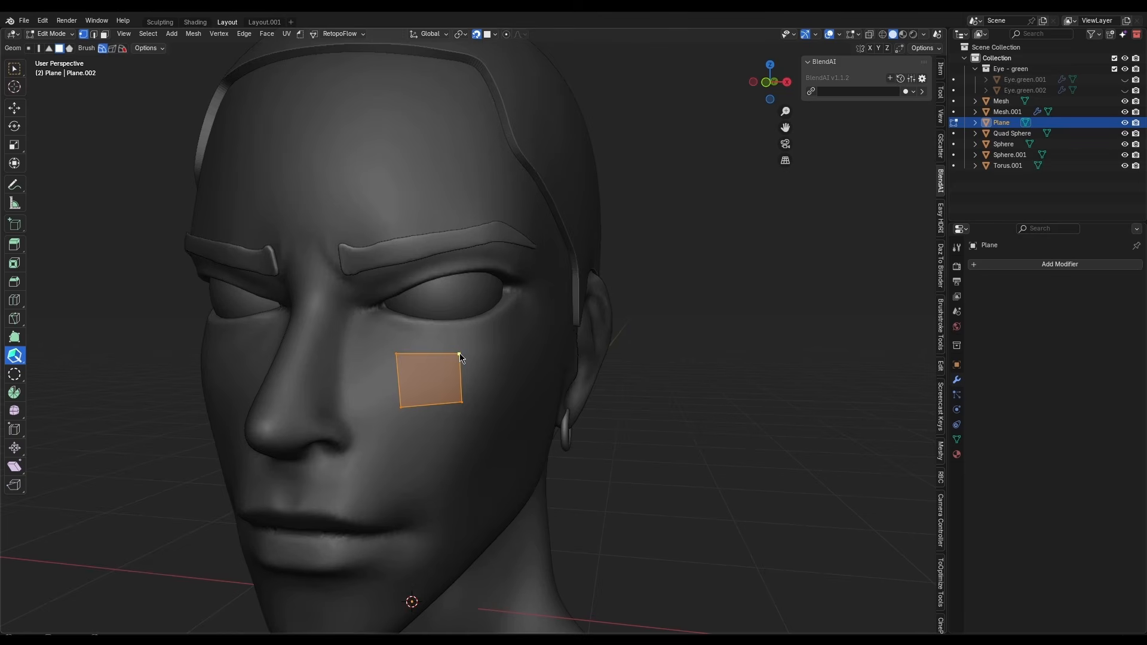
{"action": "mouse_move", "coordinate": [478, 353]}
{"action": "middle_mouse_down"}
{"action": "mouse_move", "coordinate": [437, 376]}
{"action": "mouse_move", "coordinate": [493, 362]}
{"action": "middle_mouse_up"}
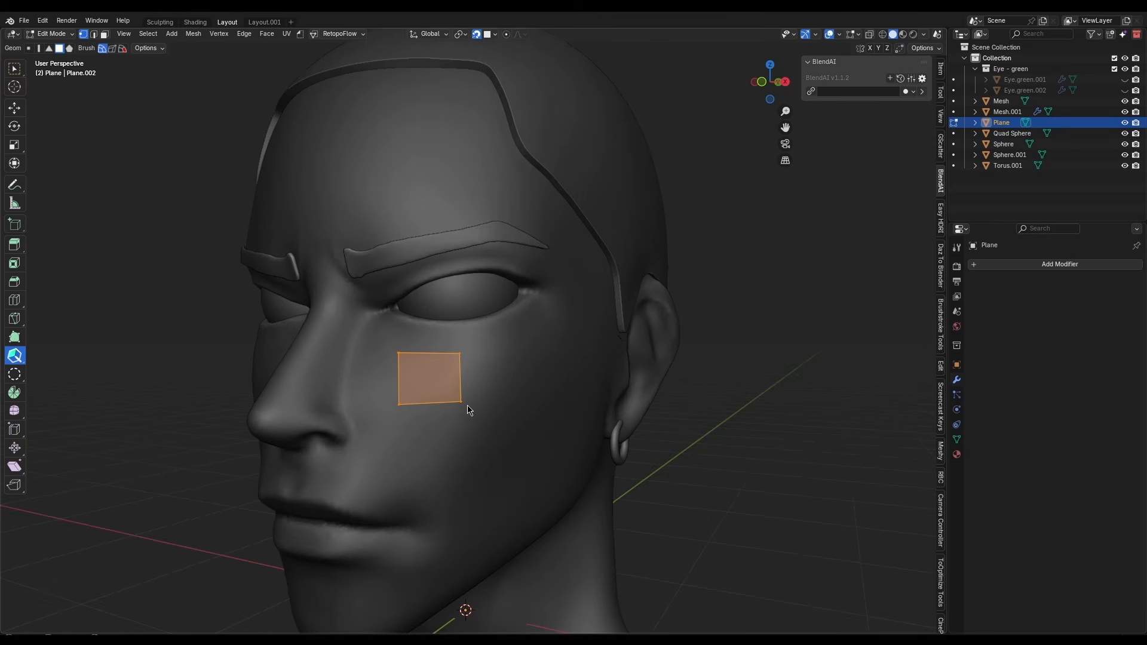
{"action": "left_click", "coordinate": [507, 399], "text": "ctrl"}
{"action": "left_click", "coordinate": [508, 360], "text": "ctrl"}
{"action": "left_click", "coordinate": [461, 359], "text": "ctrl"}
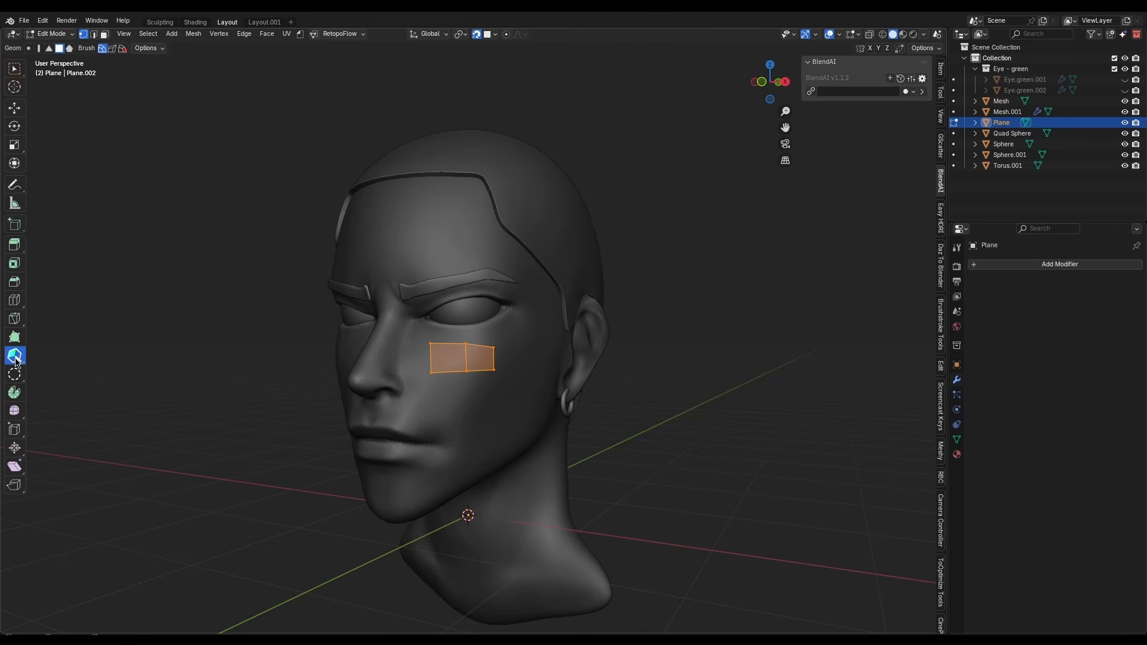
Show the PolyQuilt active tool settings and widen their display so the full option names can be read
{"action": "left_click", "coordinate": [941, 117]}
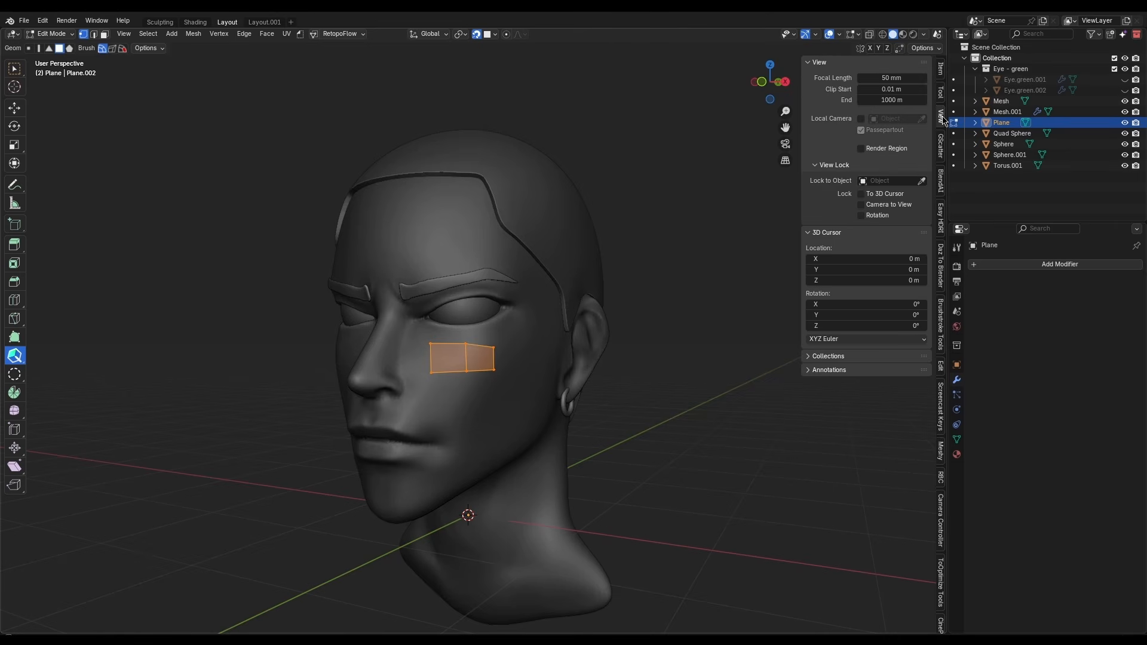
{"action": "left_click", "coordinate": [941, 93]}
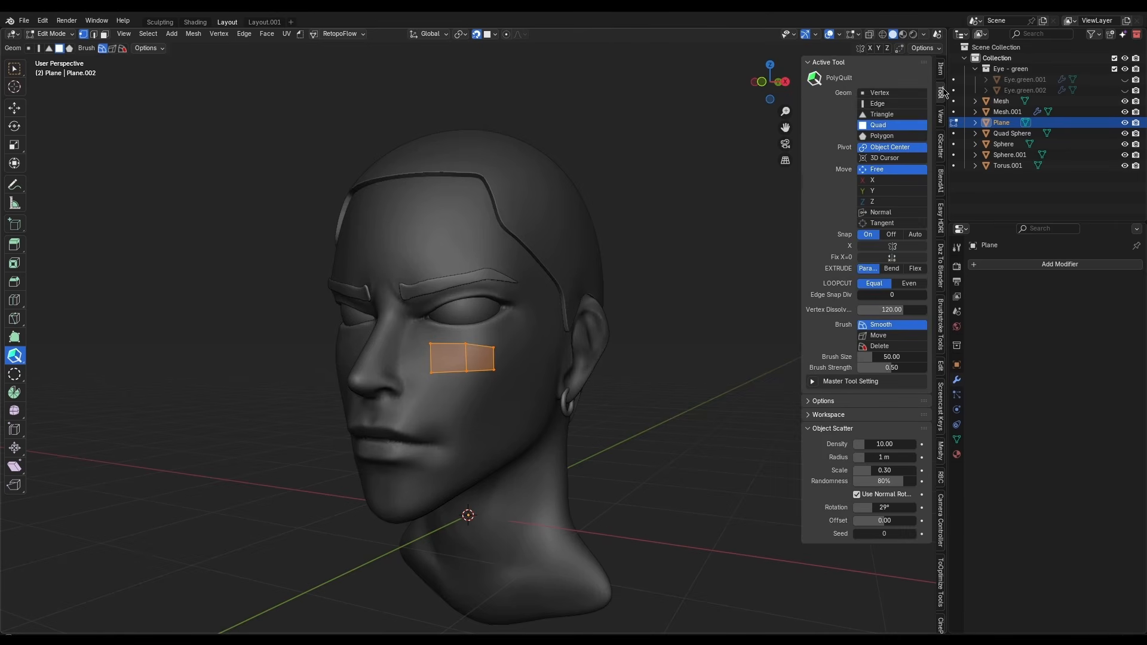
{"action": "left_click_drag", "start_coordinate": [802, 102], "coordinate": [718, 111]}
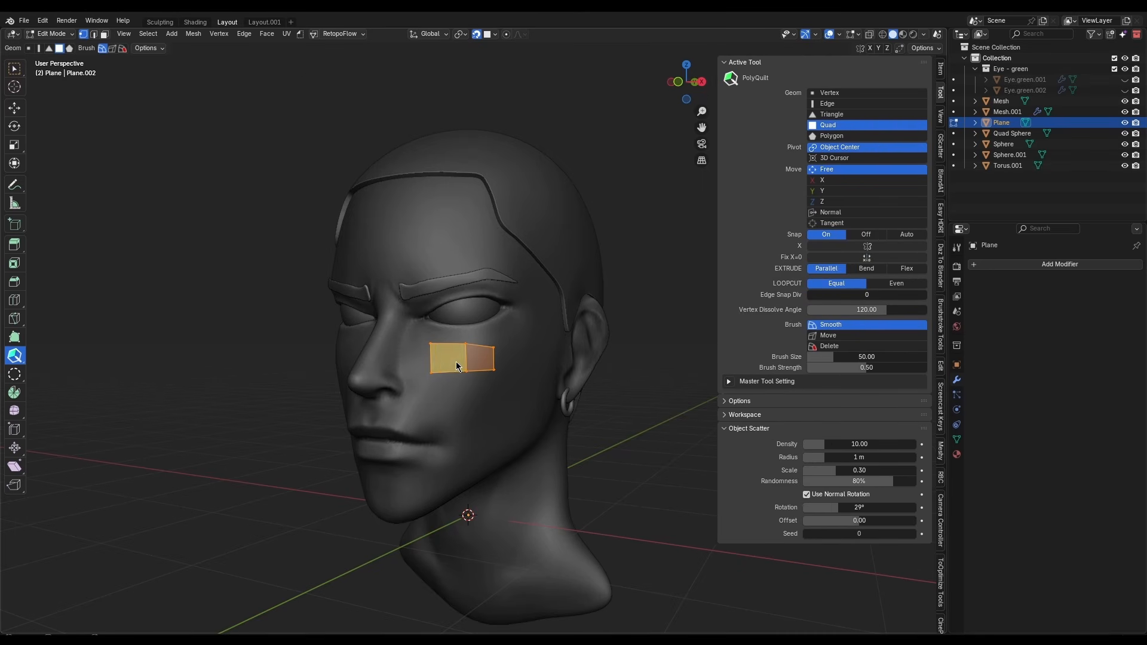
Toggle the selection of the two cheek quads on and off several times, ending with everything deselected
{"action": "scroll", "coordinate": [456, 361], "scroll_direction": "up", "scroll_amount": 3}
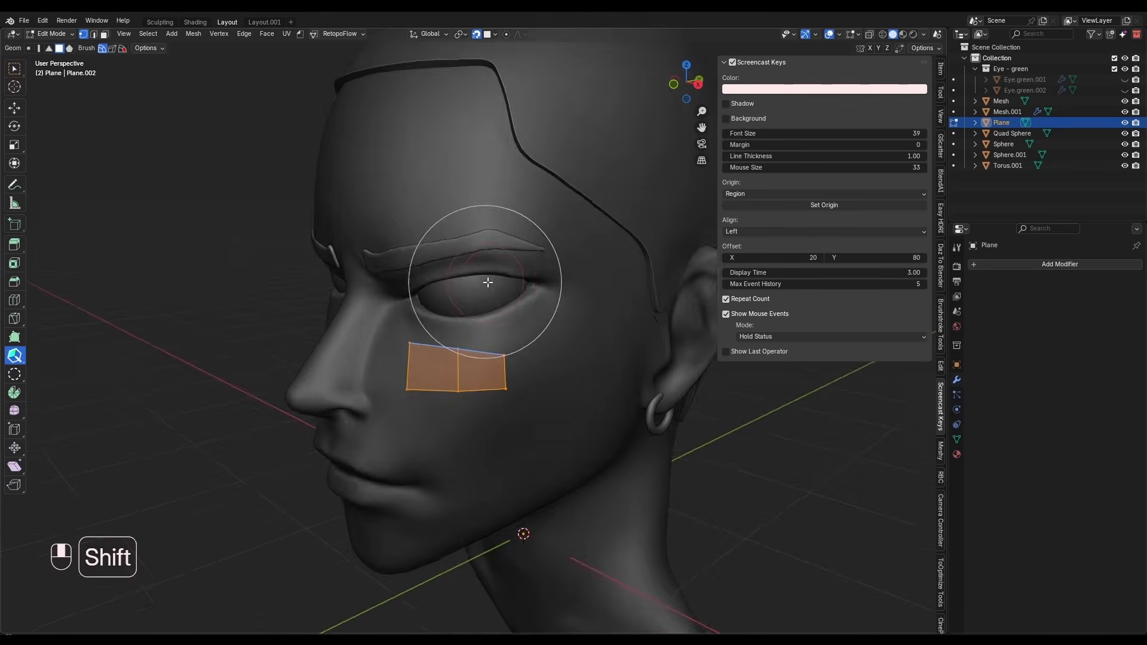
{"action": "middle_click_drag", "start_coordinate": [486, 282], "coordinate": [518, 284], "text": "shift"}
{"action": "mouse_move", "coordinate": [518, 283]}
{"action": "middle_mouse_down"}
{"action": "mouse_move", "coordinate": [471, 345]}
{"action": "mouse_move", "coordinate": [499, 377]}
{"action": "mouse_move", "coordinate": [506, 282]}
{"action": "middle_mouse_up"}
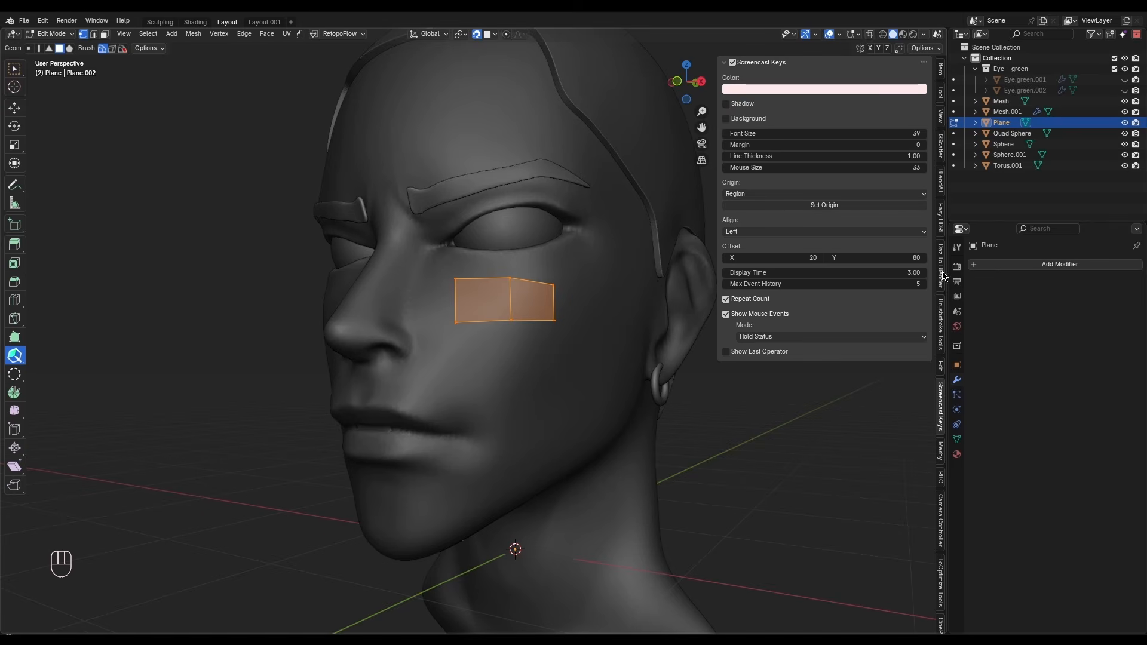
{"action": "scroll", "coordinate": [476, 352], "scroll_direction": "up", "scroll_amount": 5}
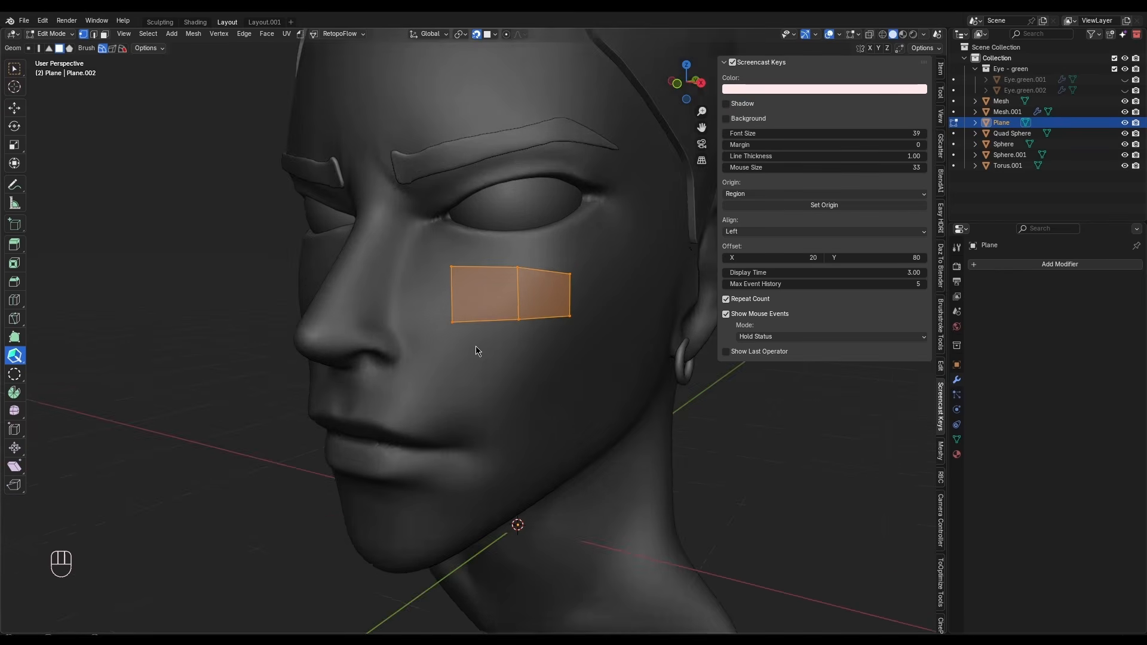
{"action": "middle_click_drag", "start_coordinate": [477, 395], "coordinate": [495, 353], "text": "shift"}
{"action": "key", "text": "a"}
{"action": "key", "text": "a"}
{"action": "scroll", "coordinate": [496, 354], "scroll_direction": "down", "scroll_amount": 4}
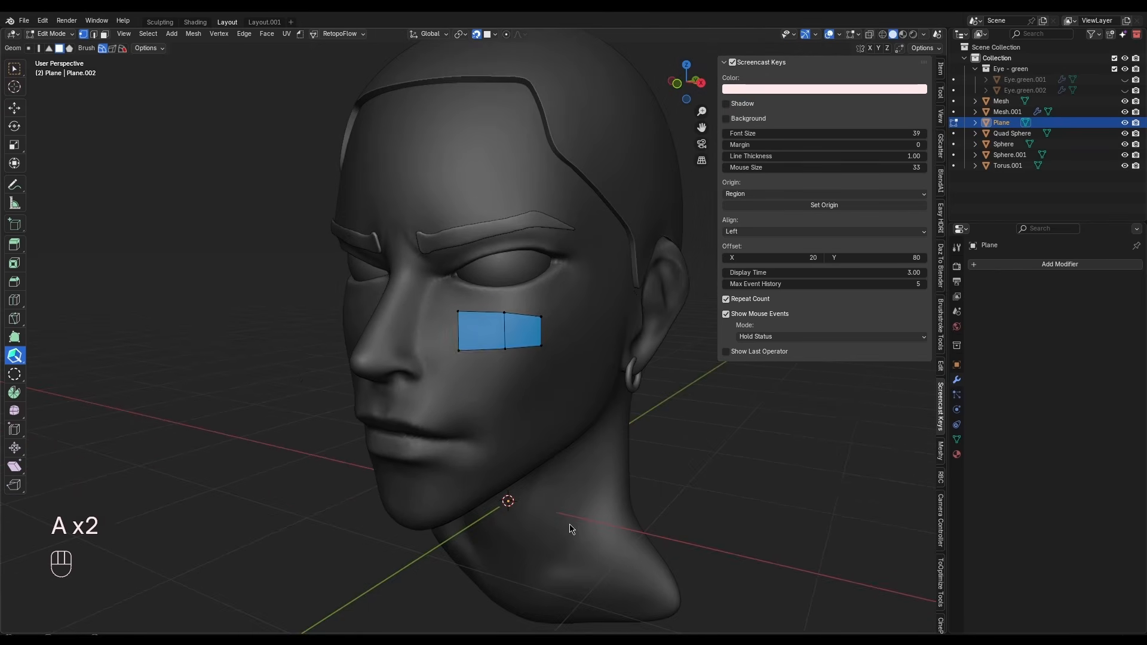
{"action": "key", "text": "a"}
{"action": "key", "text": "a"}
{"action": "key", "text": "a"}
{"action": "key", "text": "a"}
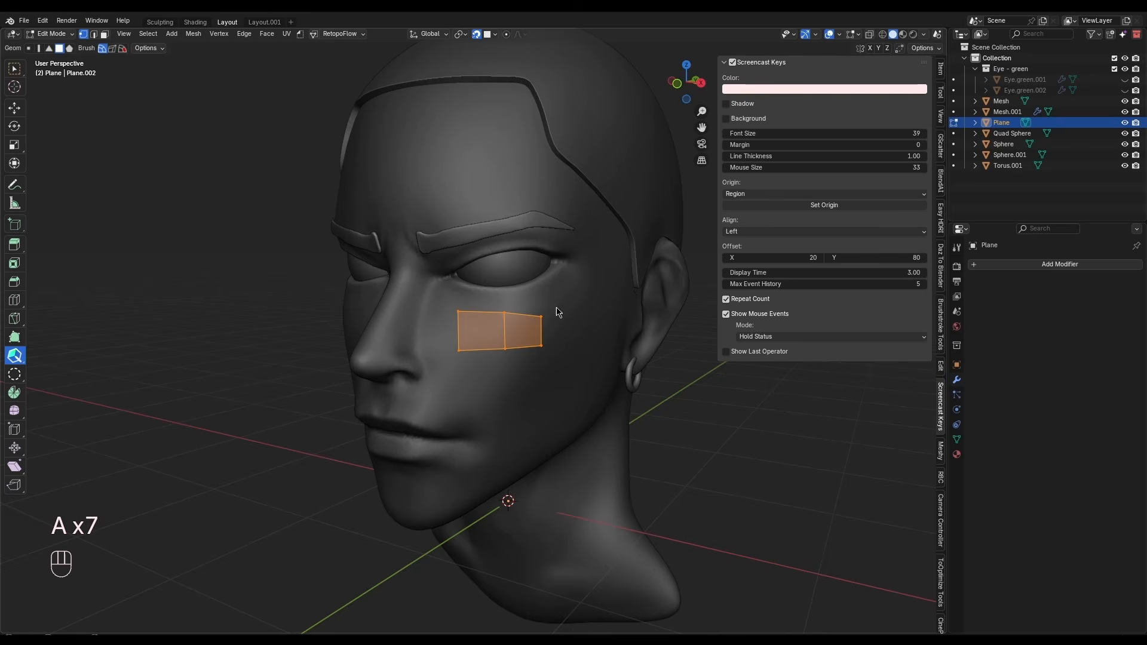
{"action": "key", "text": "a"}
{"action": "key", "text": "a"}
{"action": "scroll", "coordinate": [523, 373], "scroll_direction": "up", "scroll_amount": 3}
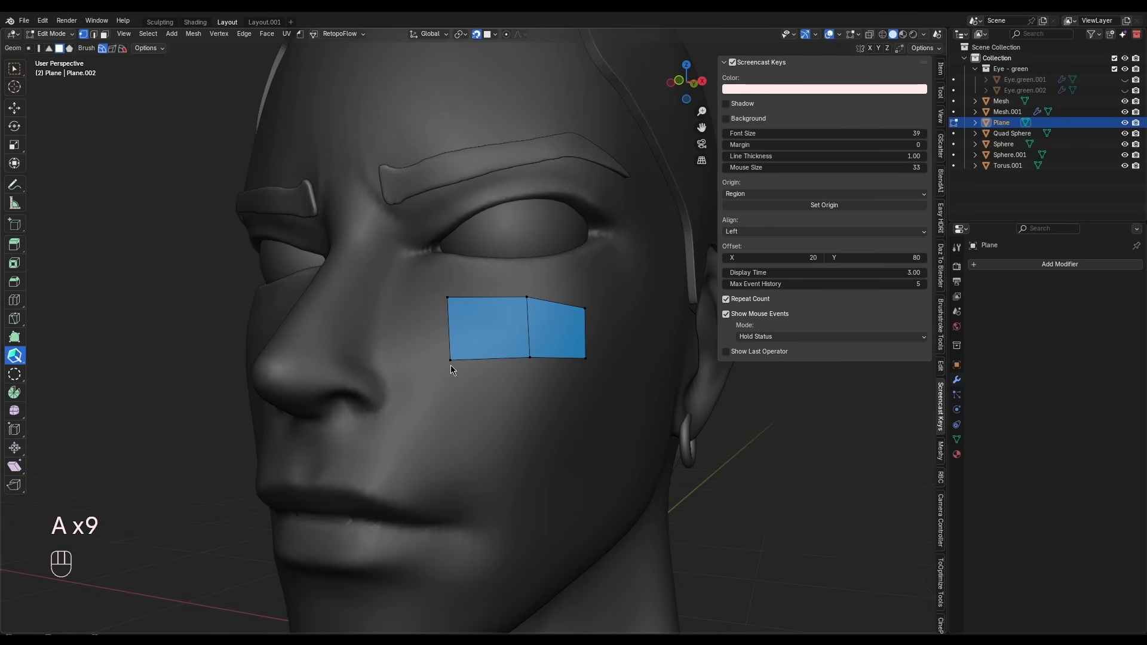
Draw a PolyQuilt quad below the first cheek quad, and add two more quads beside the pair toward the nose
{"action": "left_click", "coordinate": [458, 440], "text": "ctrl"}
{"action": "left_click", "coordinate": [540, 443], "text": "ctrl"}
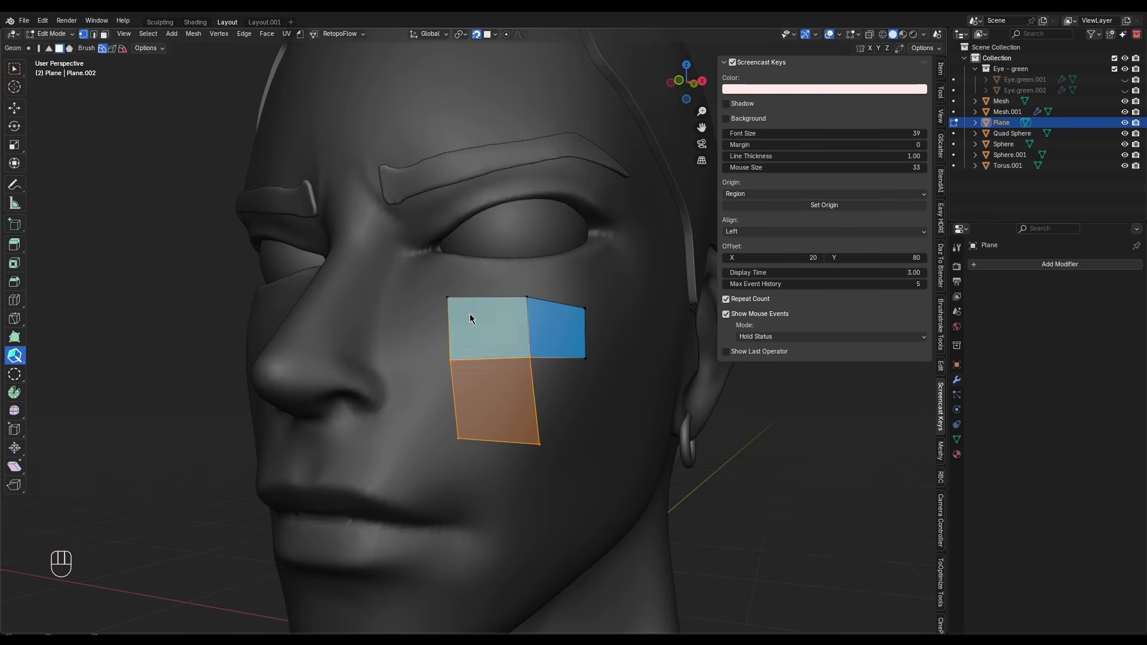
{"action": "middle_click_drag", "start_coordinate": [470, 319], "coordinate": [454, 320]}
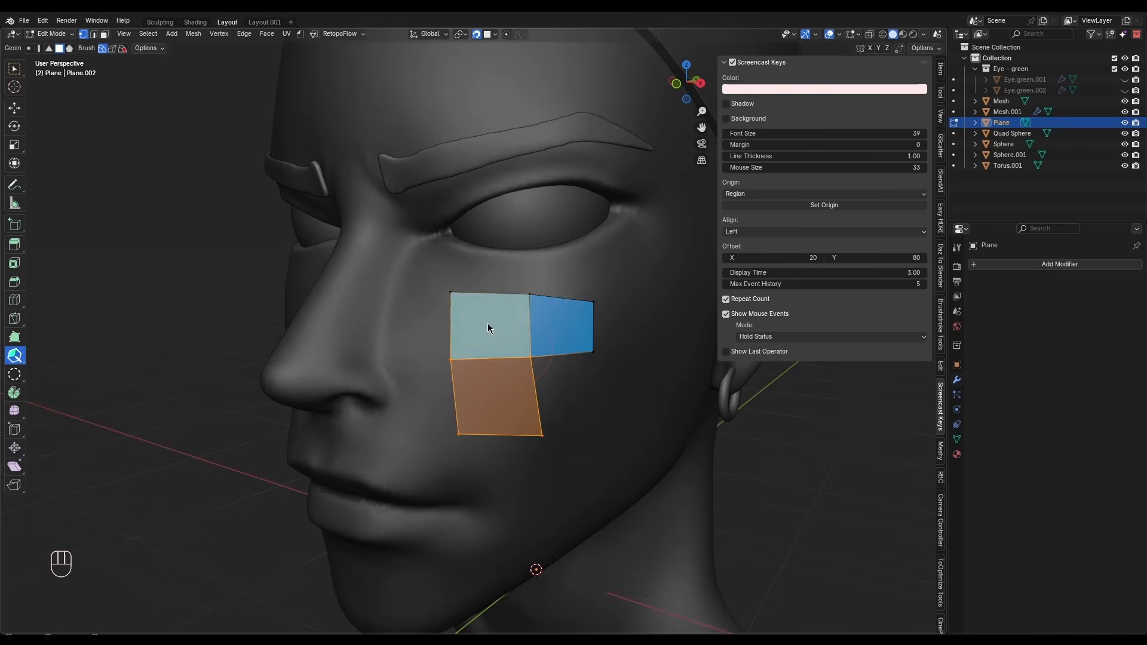
{"action": "left_click", "coordinate": [452, 336], "text": "shift"}
{"action": "left_click", "coordinate": [449, 396], "text": "shift"}
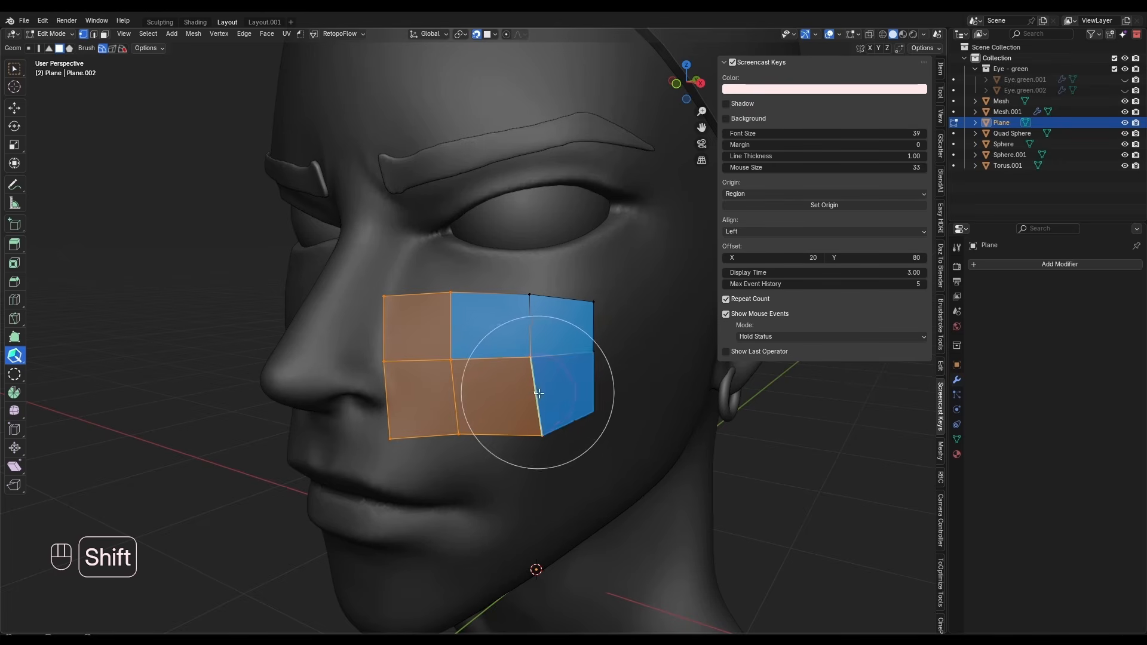
Fill the gap under the ear-side quad, add another column toward the ear for a four-by-two grid, and deselect everything
{"action": "left_click", "coordinate": [539, 393], "text": "shift"}
{"action": "left_click", "coordinate": [599, 347], "text": "shift"}
{"action": "middle_click_drag", "start_coordinate": [609, 342], "coordinate": [629, 321]}
{"action": "left_click", "coordinate": [555, 357], "text": "shift"}
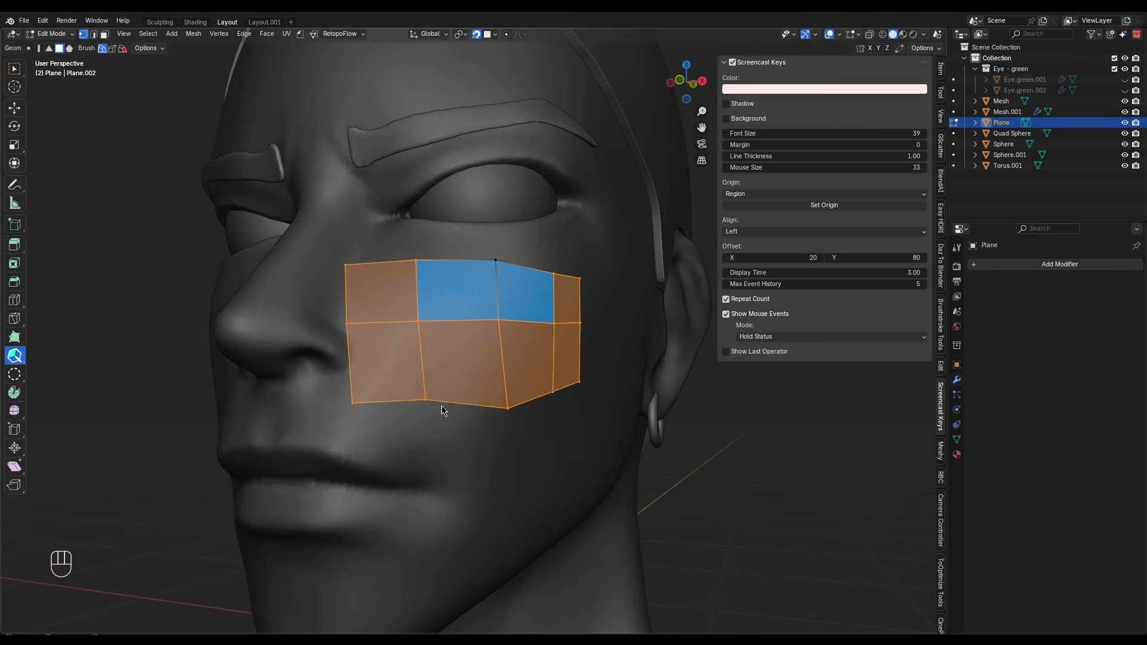
{"action": "key", "text": "a"}
{"action": "key", "text": "a"}
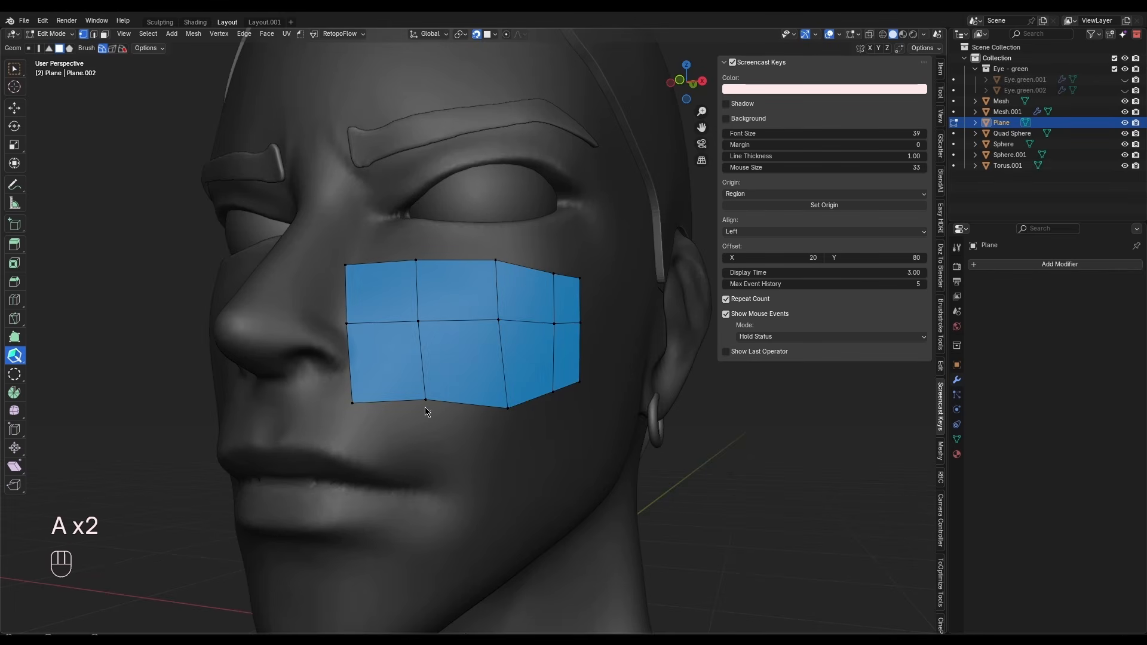
Even out the spacing of the cheek quads with repeated PolyQuilt Smooth brush strokes across the grid
{"action": "middle_click_drag", "start_coordinate": [562, 389], "coordinate": [500, 419]}
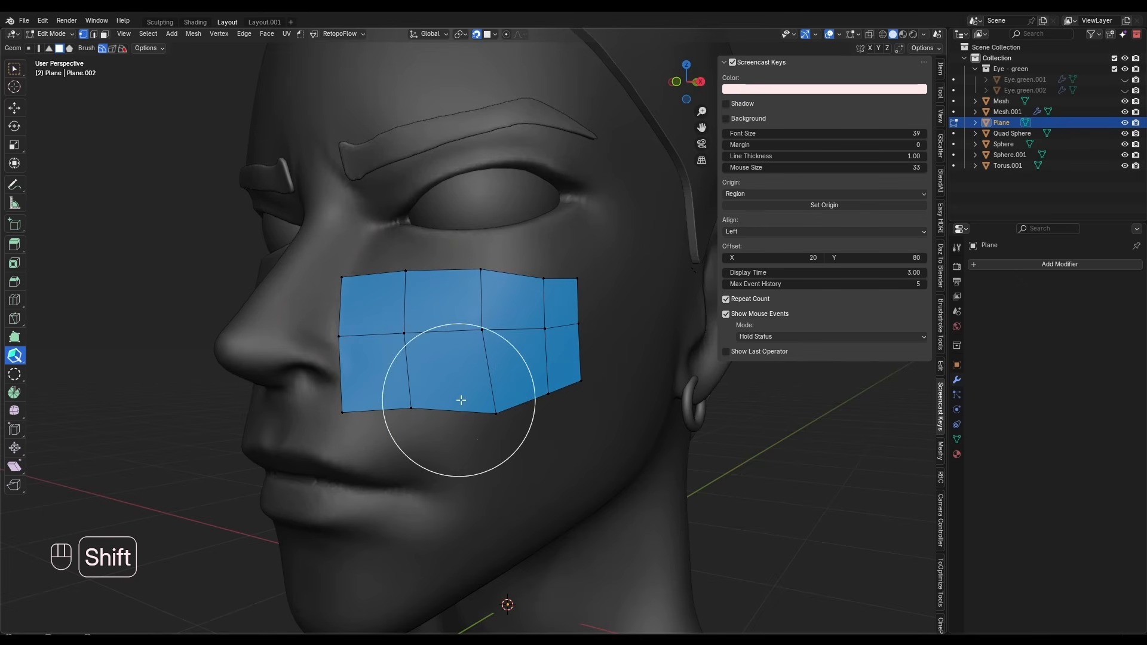
{"action": "mouse_move", "coordinate": [461, 399]}
{"action": "left_mouse_down", "text": "shift"}
{"action": "mouse_move", "coordinate": [423, 397]}
{"action": "mouse_move", "coordinate": [571, 366]}
{"action": "mouse_move", "coordinate": [500, 385]}
{"action": "mouse_move", "coordinate": [512, 328]}
{"action": "mouse_move", "coordinate": [399, 333]}
{"action": "mouse_move", "coordinate": [557, 335]}
{"action": "mouse_move", "coordinate": [482, 408]}
{"action": "left_mouse_up", "text": "shift"}
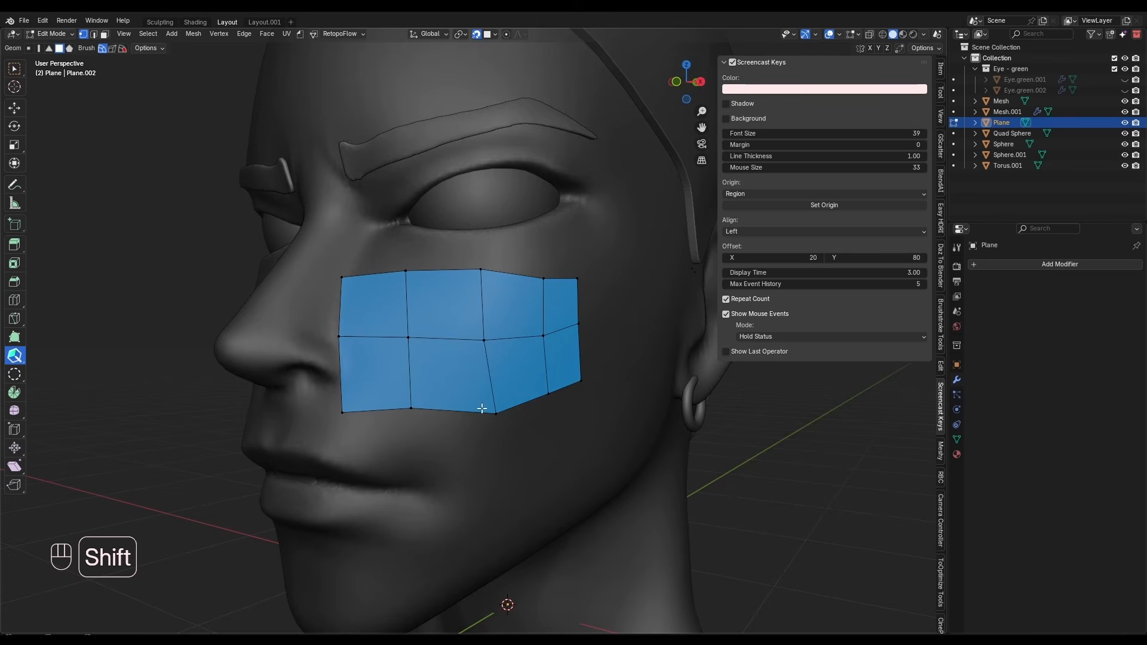
{"action": "middle_click_drag", "start_coordinate": [482, 409], "coordinate": [487, 417]}
{"action": "mouse_move", "coordinate": [486, 417]}
{"action": "left_mouse_down", "text": "shift"}
{"action": "mouse_move", "coordinate": [471, 408]}
{"action": "mouse_move", "coordinate": [620, 389]}
{"action": "left_mouse_up", "text": "shift"}
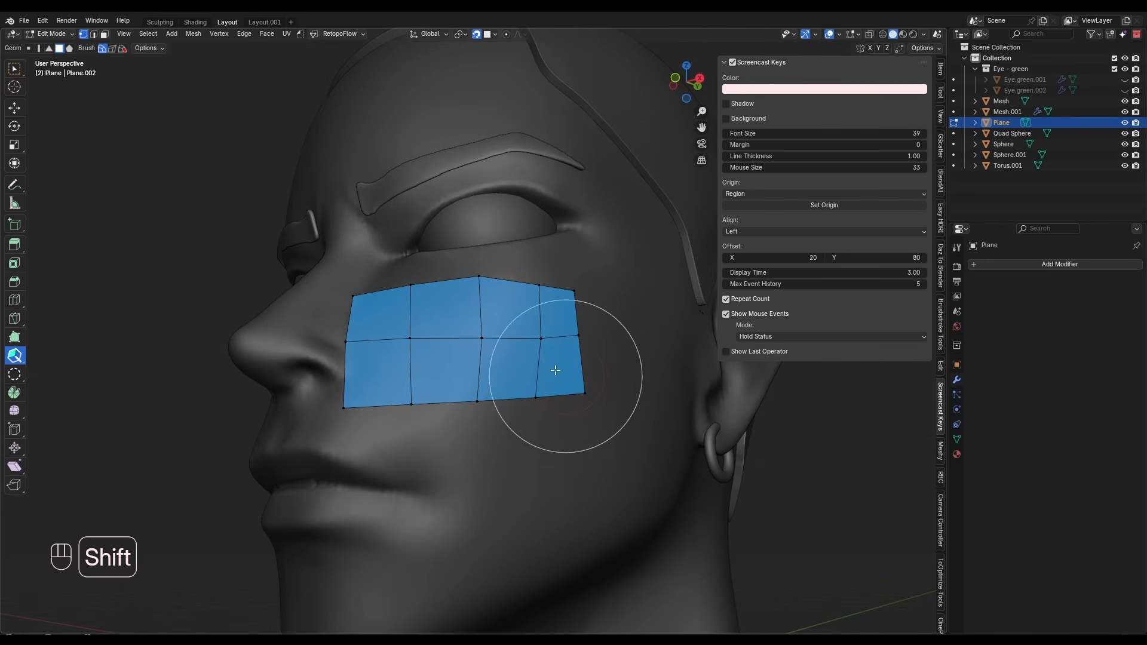
{"action": "middle_click_drag", "start_coordinate": [556, 370], "coordinate": [483, 333]}
{"action": "mouse_move", "coordinate": [484, 332]}
{"action": "left_mouse_down", "text": "shift"}
{"action": "mouse_move", "coordinate": [576, 299]}
{"action": "mouse_move", "coordinate": [418, 257]}
{"action": "mouse_move", "coordinate": [505, 337]}
{"action": "mouse_move", "coordinate": [533, 336]}
{"action": "mouse_move", "coordinate": [506, 356]}
{"action": "left_mouse_up", "text": "shift"}
{"action": "mouse_move", "coordinate": [506, 356]}
{"action": "middle_mouse_down"}
{"action": "mouse_move", "coordinate": [495, 309]}
{"action": "mouse_move", "coordinate": [442, 249]}
{"action": "middle_mouse_up"}
{"action": "middle_click_drag", "start_coordinate": [422, 367], "coordinate": [416, 333]}
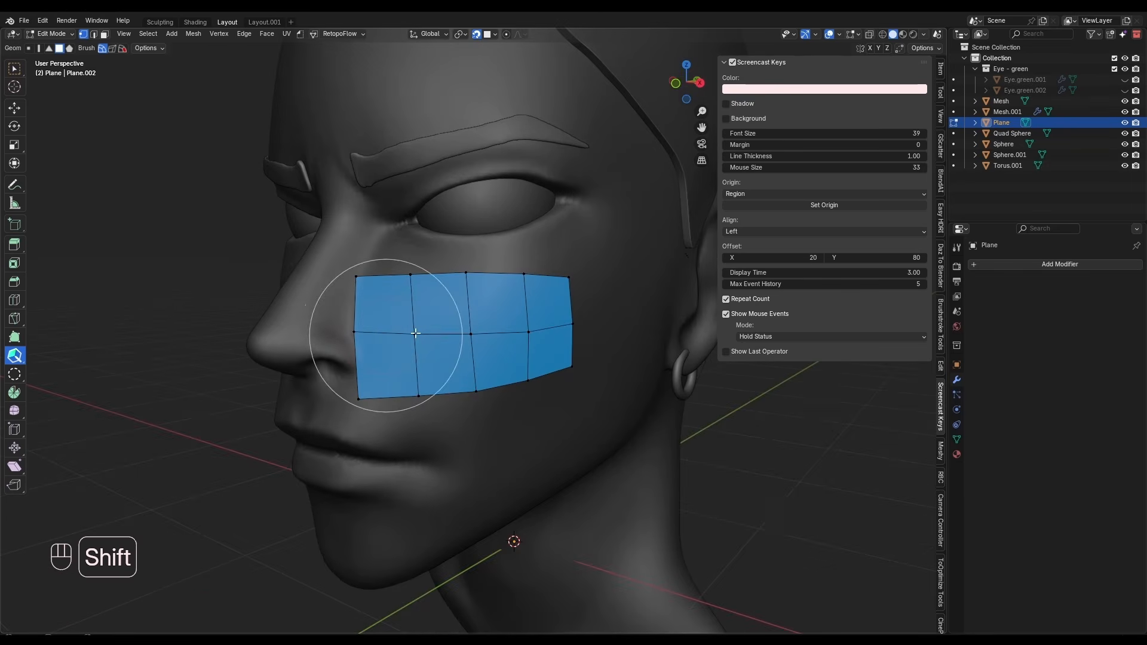
{"action": "middle_click_drag", "start_coordinate": [486, 378], "coordinate": [413, 399]}
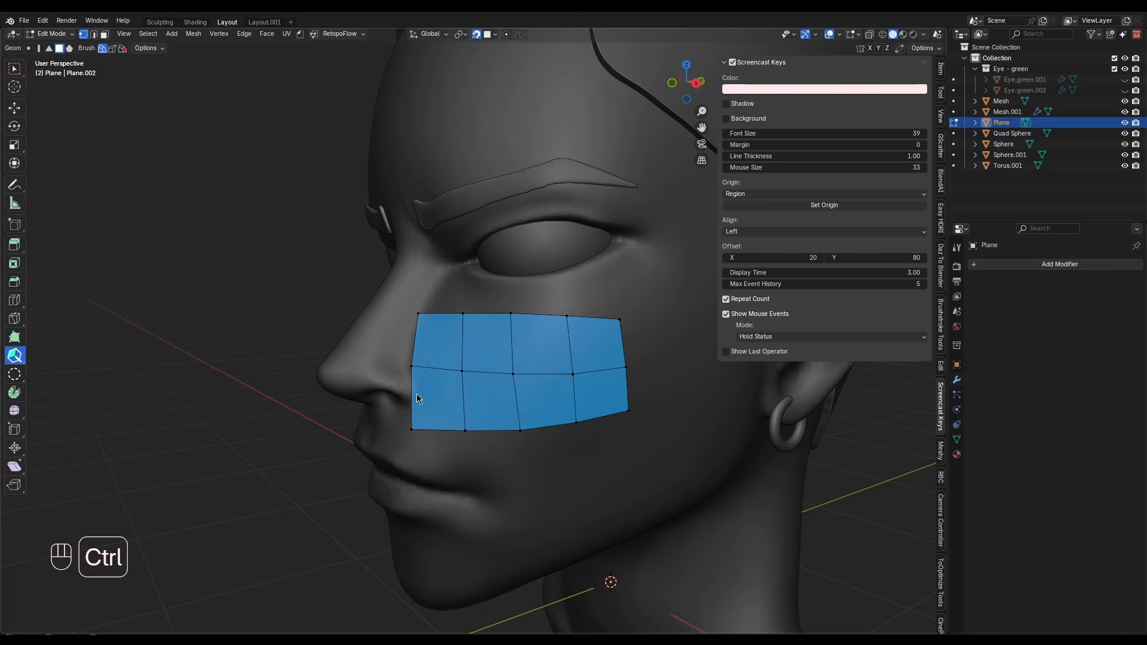
Insert a horizontal edge loop through the lower row and a vertical edge loop through each column of the cheek grid
{"action": "left_click", "coordinate": [414, 394], "text": "ctrl"}
{"action": "left_click", "coordinate": [446, 313], "text": "ctrl"}
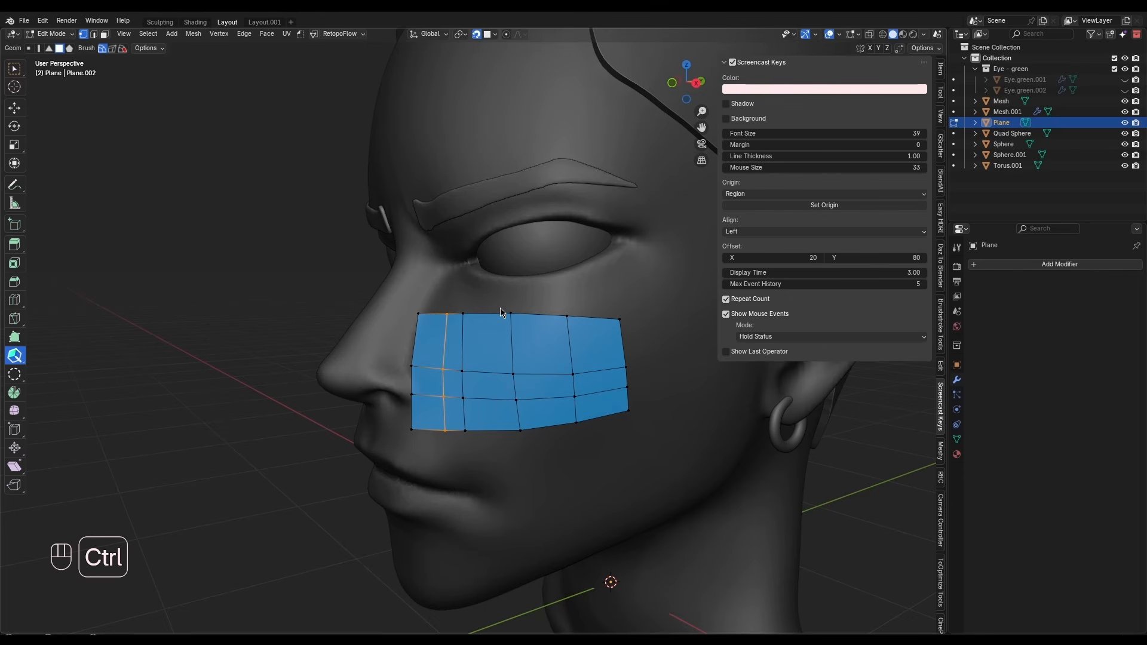
{"action": "left_click", "coordinate": [495, 313], "text": "ctrl"}
{"action": "left_click", "coordinate": [548, 314], "text": "ctrl"}
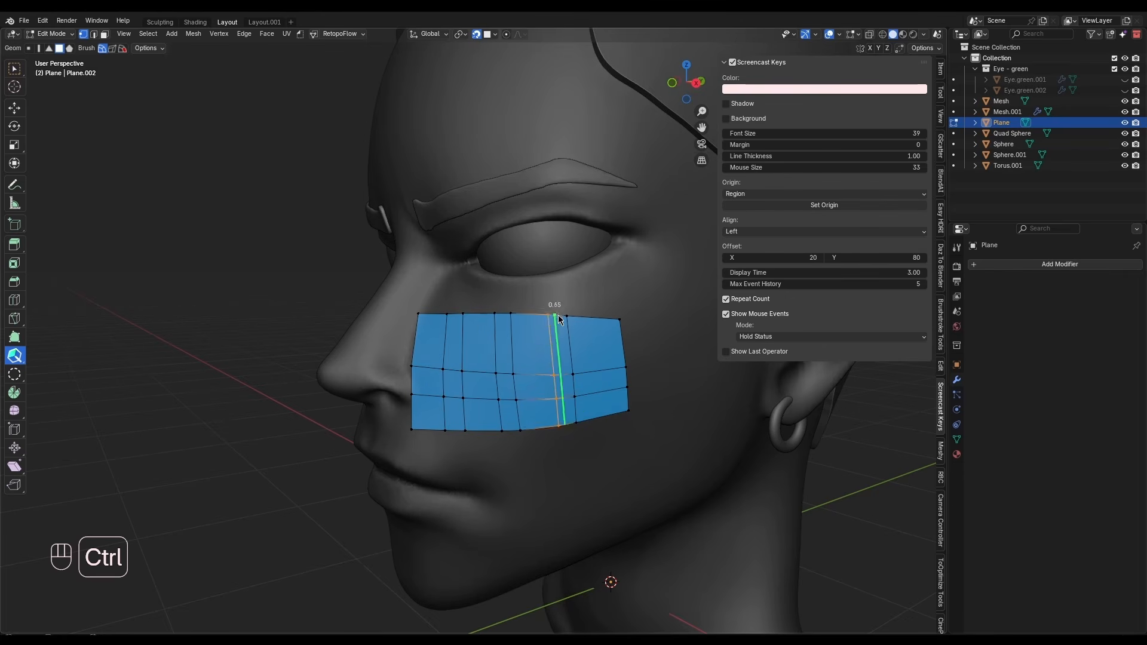
{"action": "left_click", "coordinate": [594, 321], "text": "ctrl"}
Undo all the edge loops just inserted in the cheek grid
{"action": "key", "text": "ctrl+z"}
{"action": "key", "text": "ctrl+z"}
{"action": "key", "text": "ctrl+z"}
{"action": "key", "text": "ctrl+z"}
{"action": "key", "text": "ctrl+z"}
{"action": "key", "text": "ctrl+z"}
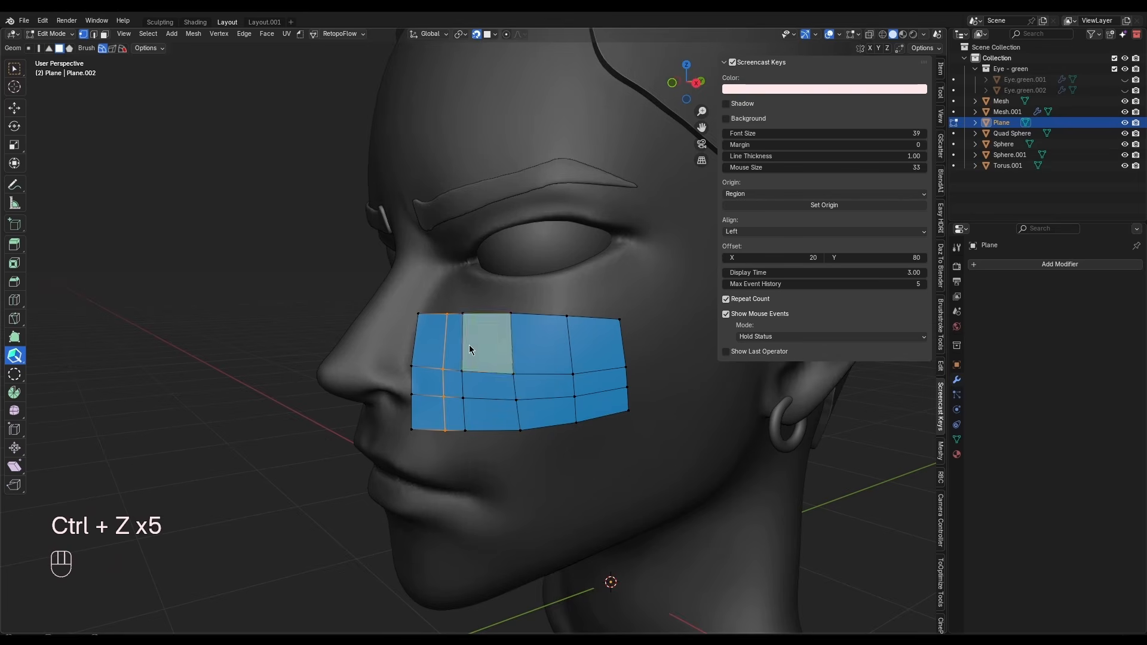
{"action": "key", "text": "ctrl+z"}
Cut the nose-side quad of the lower row vertically through its middle, from its upper edge to its lower edge
{"action": "scroll", "coordinate": [484, 370], "scroll_direction": "up", "scroll_amount": 2}
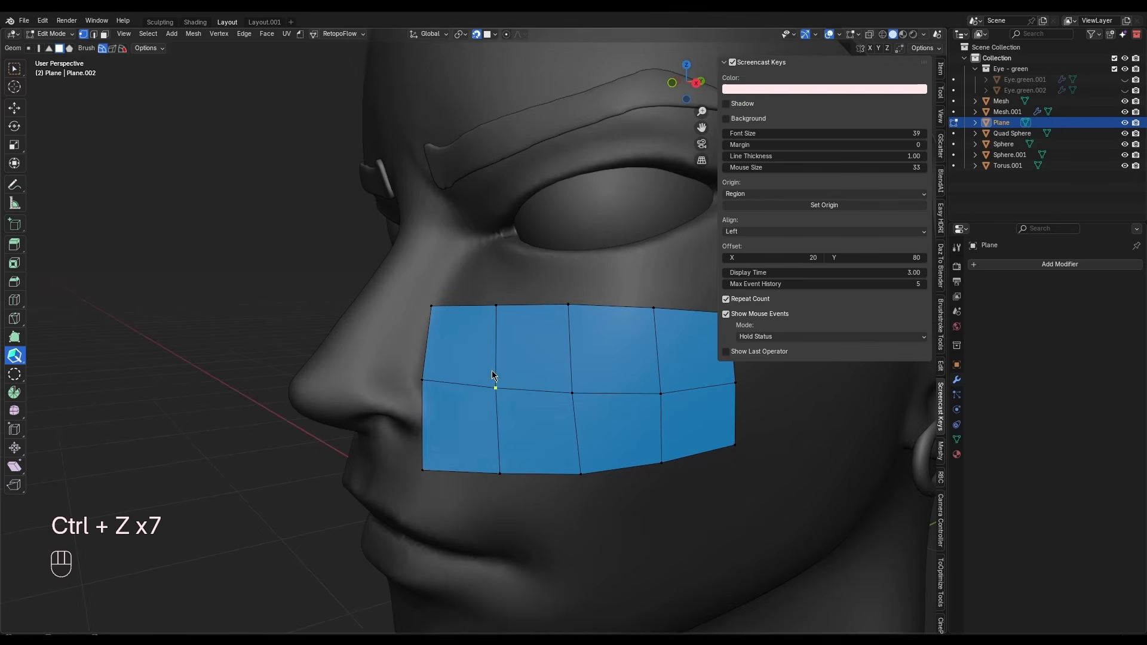
{"action": "left_click", "coordinate": [460, 385]}
{"action": "left_click", "coordinate": [463, 474]}
{"action": "key", "text": "Escape"}
{"action": "middle_click_drag", "start_coordinate": [465, 472], "coordinate": [500, 431]}
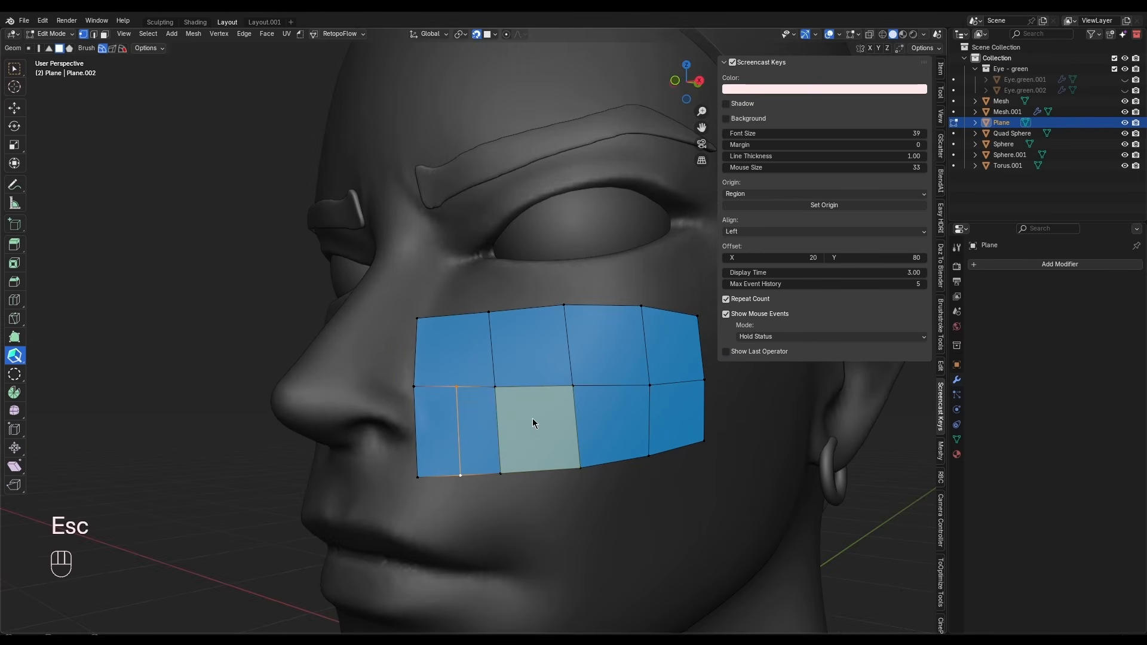
Cut horizontally through the middle of the lower row, edge by edge from the nose side to the ear side
{"action": "left_click", "coordinate": [415, 430]}
{"action": "left_click", "coordinate": [458, 430]}
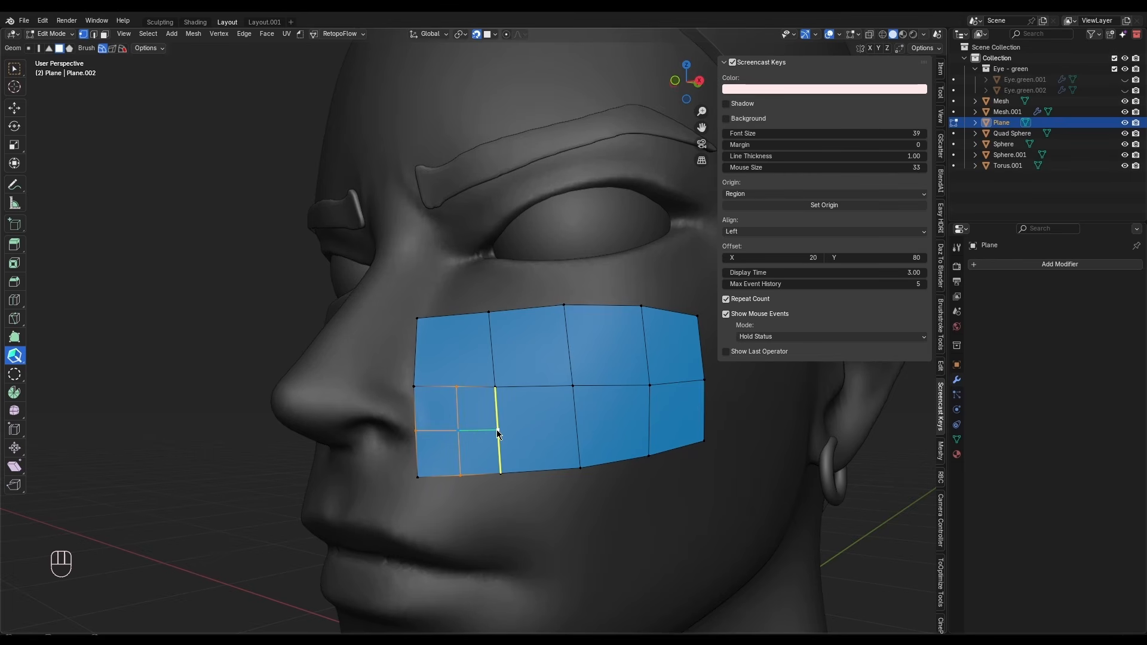
{"action": "left_click", "coordinate": [496, 429]}
{"action": "left_click", "coordinate": [652, 422]}
{"action": "left_click", "coordinate": [704, 412]}
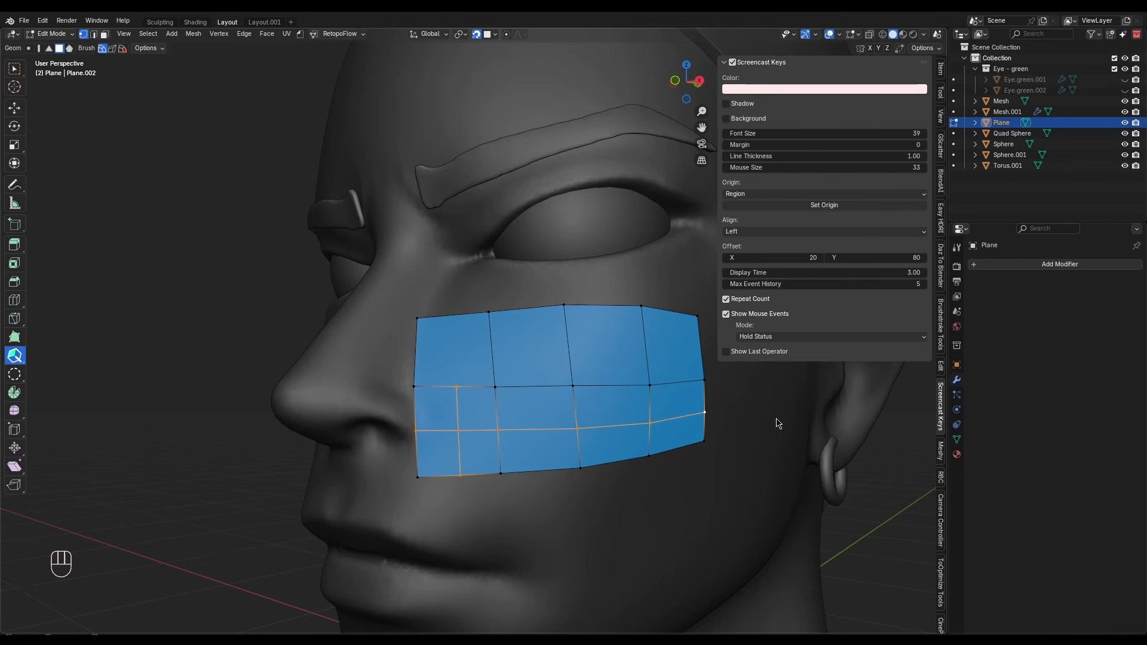
{"action": "scroll", "coordinate": [512, 455], "scroll_direction": "down", "scroll_amount": 2}
{"action": "scroll", "coordinate": [480, 420], "scroll_direction": "up", "scroll_amount": 2}
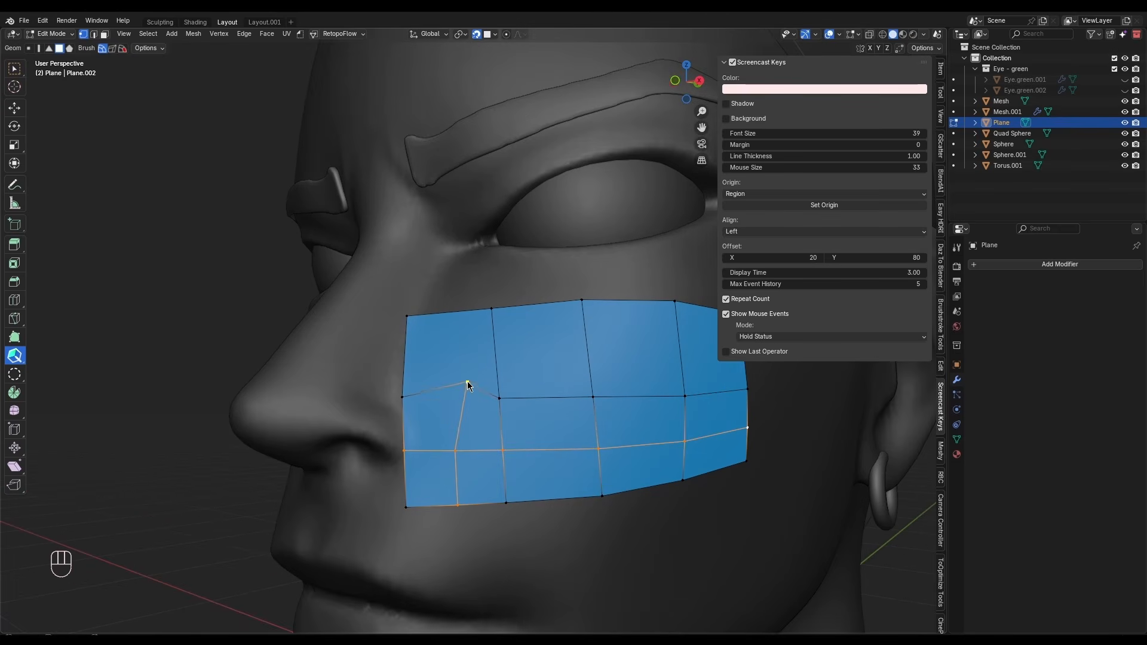
Try moving the vertical cut's upper vertex and connecting the cut intersection diagonally to the neighbouring upper corners
{"action": "mouse_move", "coordinate": [467, 381]}
{"action": "left_mouse_down"}
{"action": "mouse_move", "coordinate": [460, 442]}
{"action": "mouse_move", "coordinate": [451, 391]}
{"action": "left_mouse_up"}
{"action": "scroll", "coordinate": [469, 425], "scroll_direction": "down", "scroll_amount": 3}
{"action": "scroll", "coordinate": [469, 425], "scroll_direction": "up", "scroll_amount": 2}
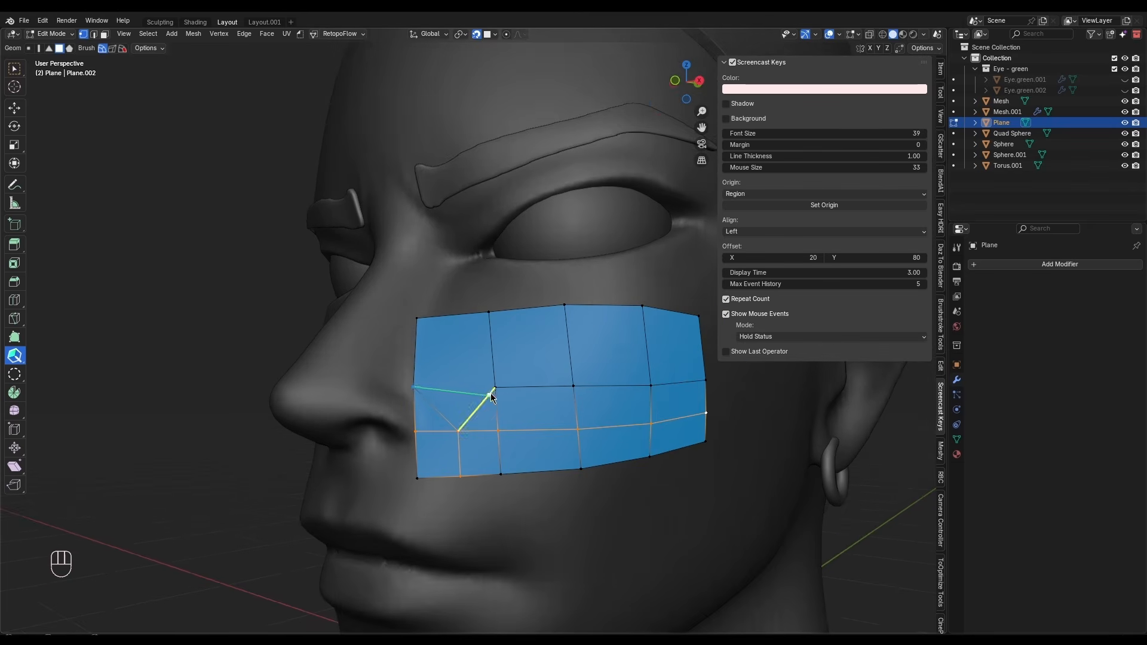
{"action": "key", "text": "Return"}
{"action": "key", "text": "Escape"}
{"action": "scroll", "coordinate": [536, 397], "scroll_direction": "down", "scroll_amount": 4}
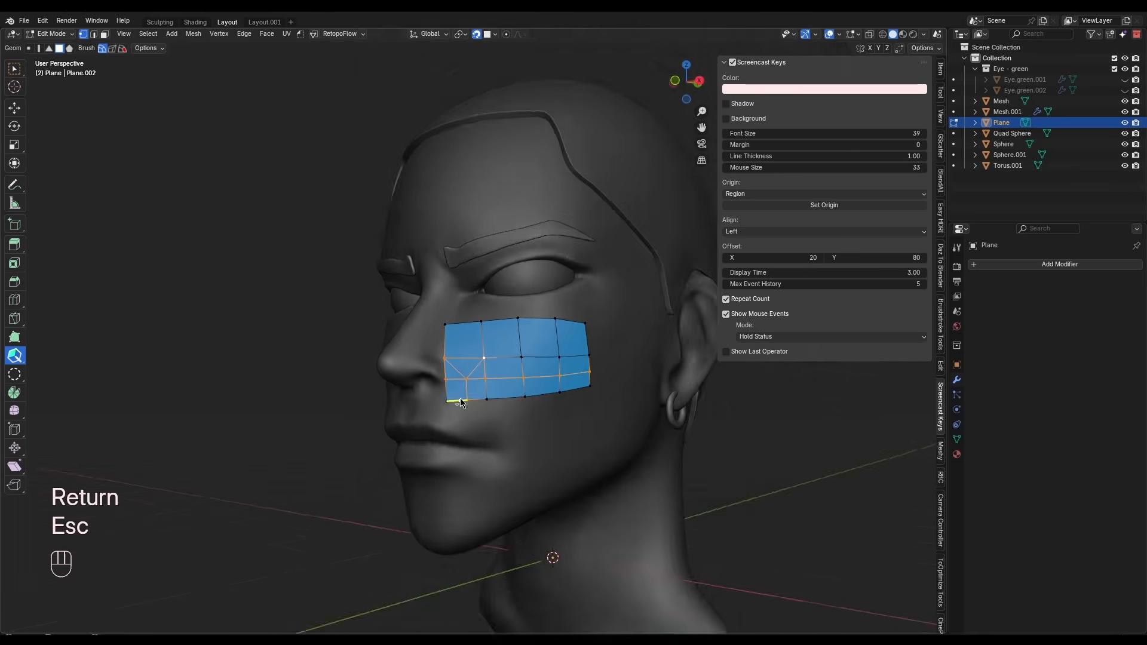
Undo the vertex move and the diagonal edges, keeping the straight cuts in the lower row
{"action": "middle_click_drag", "start_coordinate": [462, 398], "coordinate": [514, 401]}
{"action": "scroll", "coordinate": [514, 400], "scroll_direction": "up", "scroll_amount": 6}
{"action": "key", "text": "ctrl+z"}
{"action": "key", "text": "ctrl+z"}
{"action": "key", "text": "ctrl+z"}
{"action": "middle_click_drag", "start_coordinate": [693, 388], "coordinate": [648, 374]}
{"action": "scroll", "coordinate": [647, 374], "scroll_direction": "down", "scroll_amount": 3}
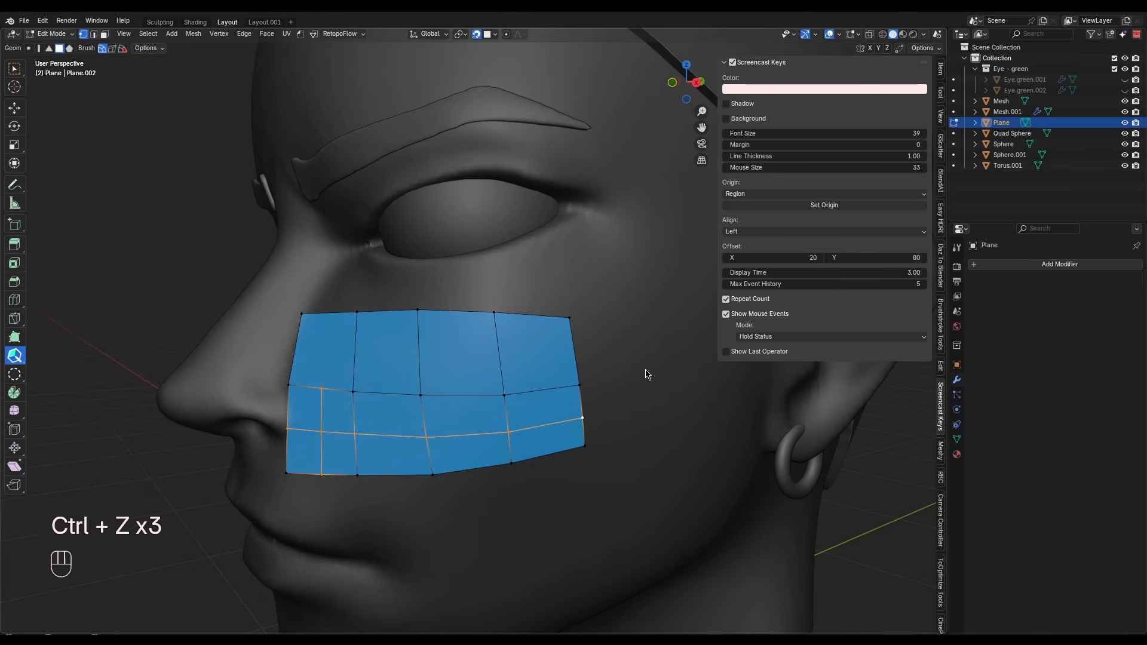
Delete the ear-side quad in the upper row of the cheek grid with PolyQuilt
{"action": "middle_click_drag", "start_coordinate": [358, 423], "coordinate": [488, 400], "text": "shift"}
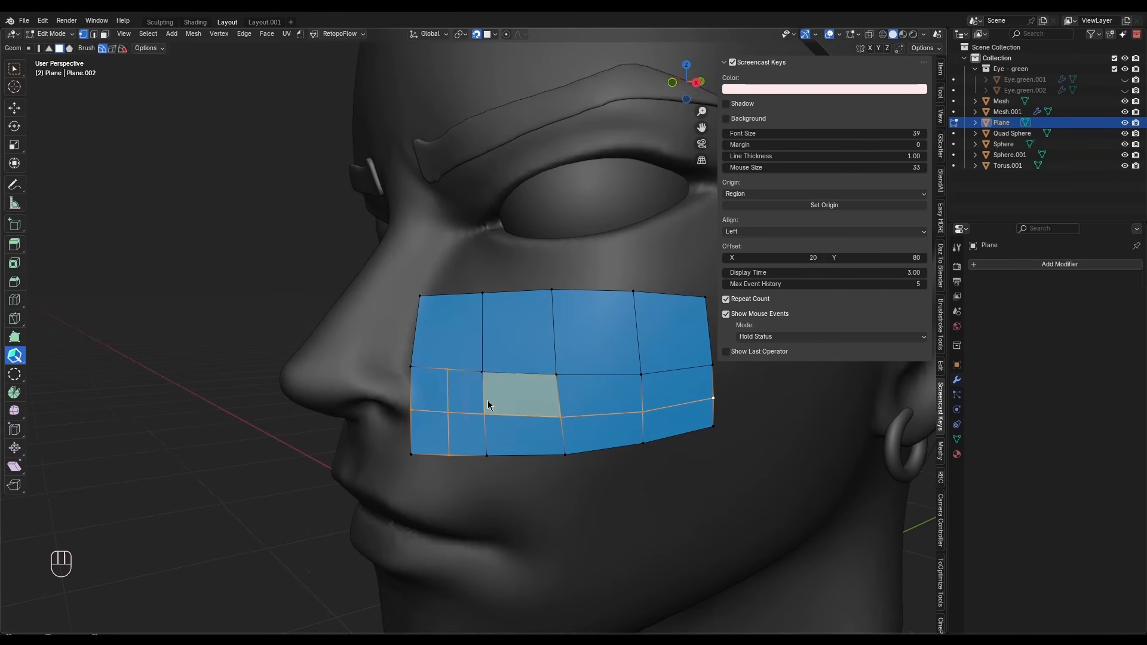
{"action": "middle_click_drag", "start_coordinate": [566, 371], "coordinate": [472, 409], "text": "shift"}
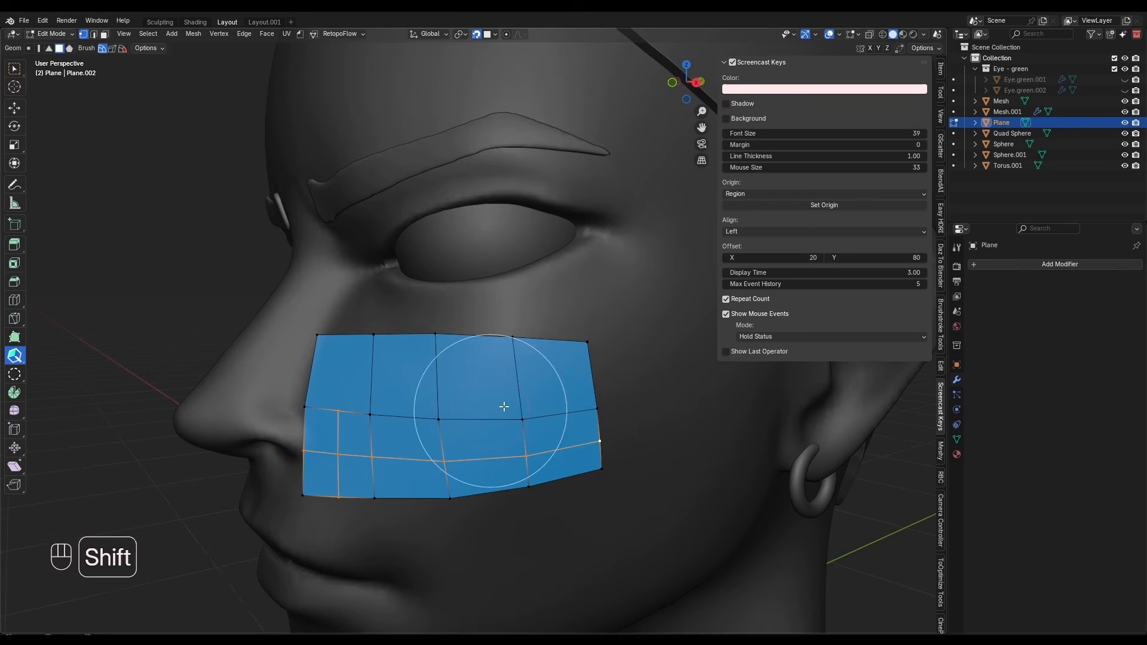
{"action": "left_click", "coordinate": [561, 370]}
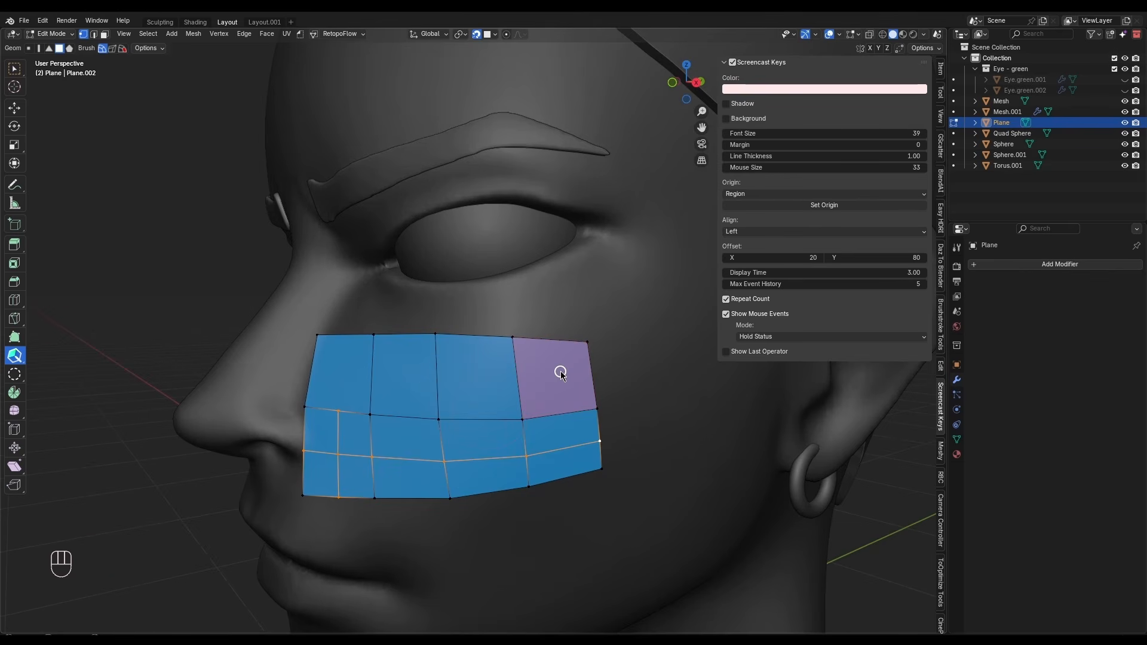
{"action": "left_click", "coordinate": [561, 371], "text": "shift"}
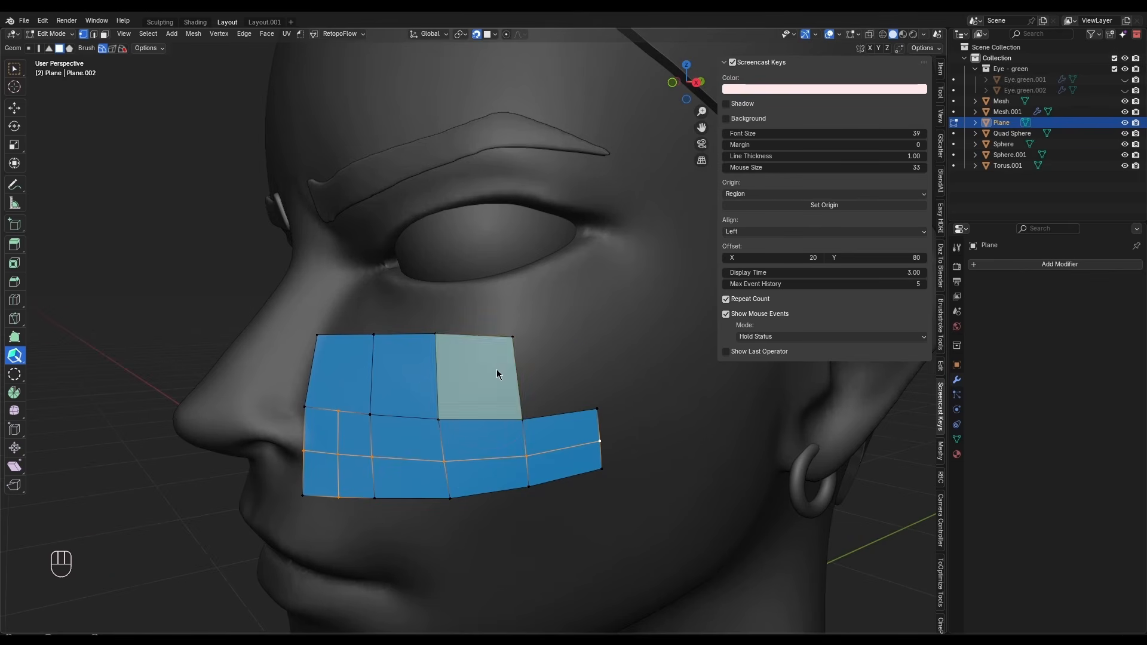
Delete the upper edge of the nose-side quad in the upper row, and target the neighbouring upper vertex for deletion
{"action": "middle_click_drag", "start_coordinate": [401, 424], "coordinate": [566, 382], "text": "shift"}
{"action": "scroll", "coordinate": [514, 392], "scroll_direction": "up", "scroll_amount": 3}
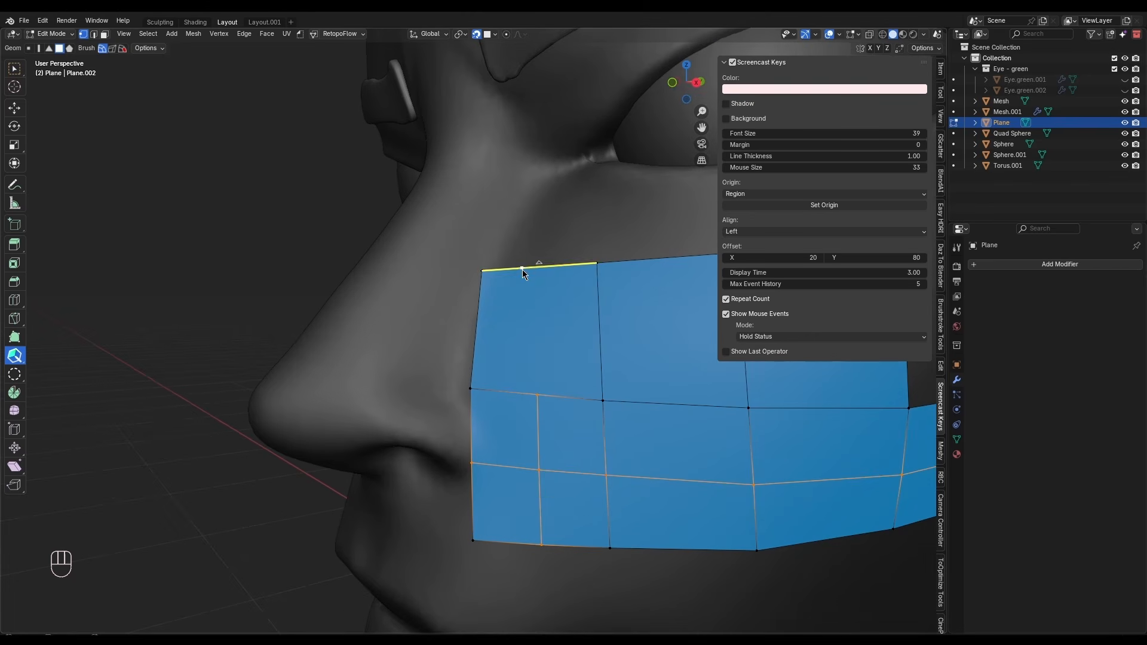
{"action": "left_click", "coordinate": [522, 270]}
{"action": "left_click", "coordinate": [597, 264]}
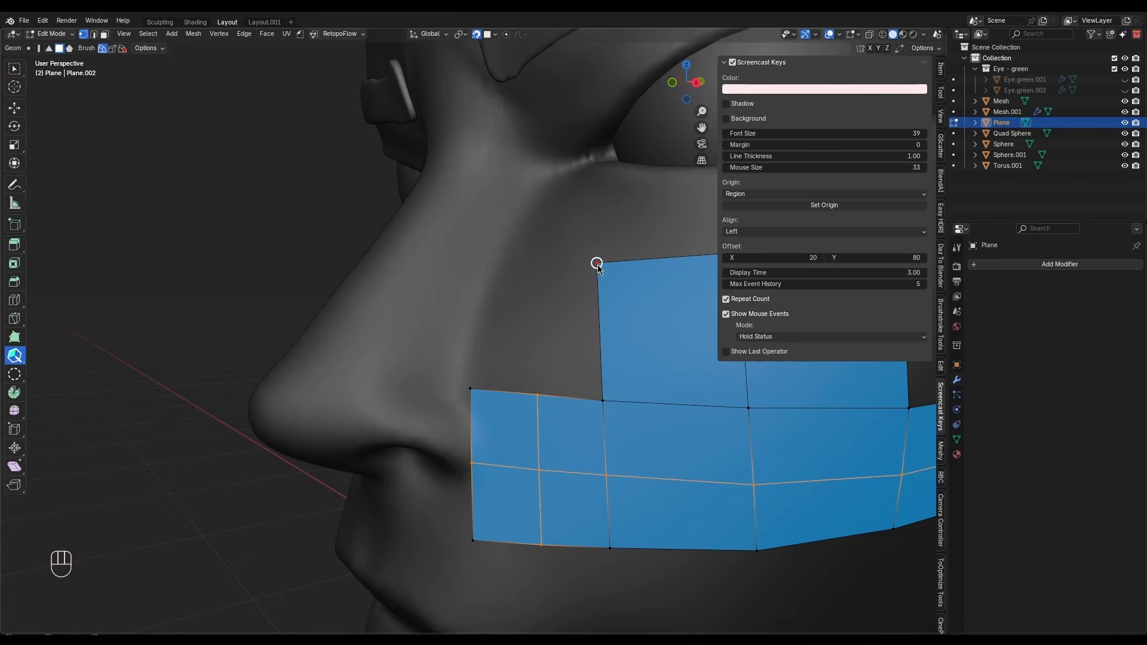
Undo the test deletions and cuts back to the intact four-by-two quad grid on the cheek
{"action": "middle_click_drag", "start_coordinate": [606, 361], "coordinate": [521, 372]}
{"action": "scroll", "coordinate": [574, 361], "scroll_direction": "down", "scroll_amount": 4}
{"action": "left_click", "coordinate": [531, 348]}
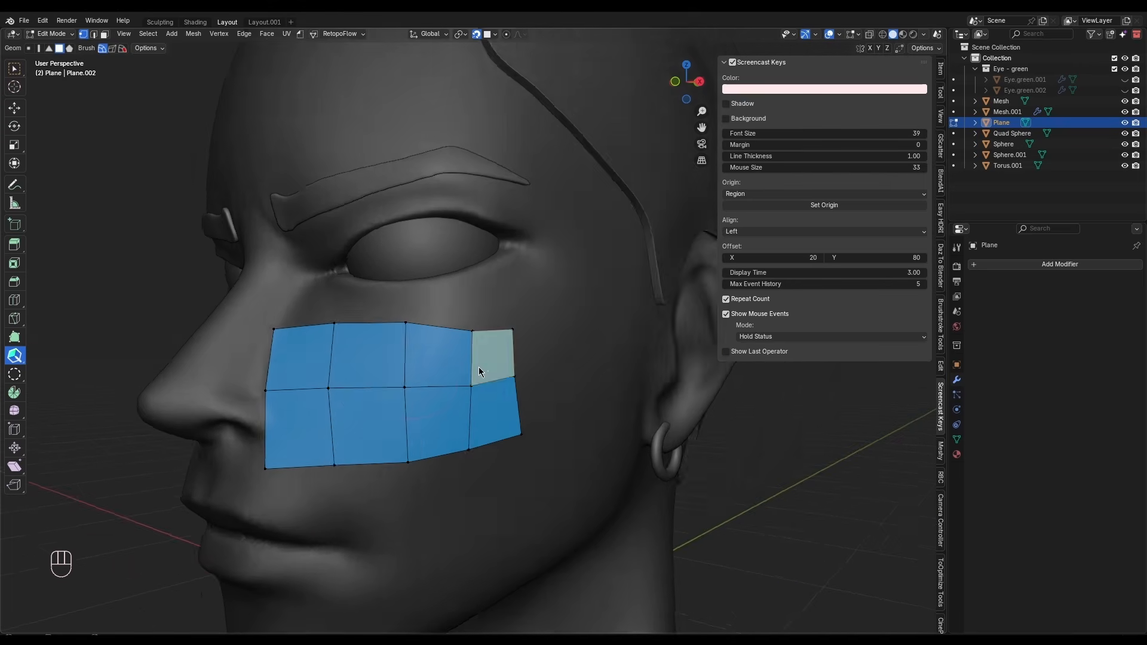
{"action": "middle_click_drag", "start_coordinate": [479, 370], "coordinate": [550, 349], "text": "shift"}
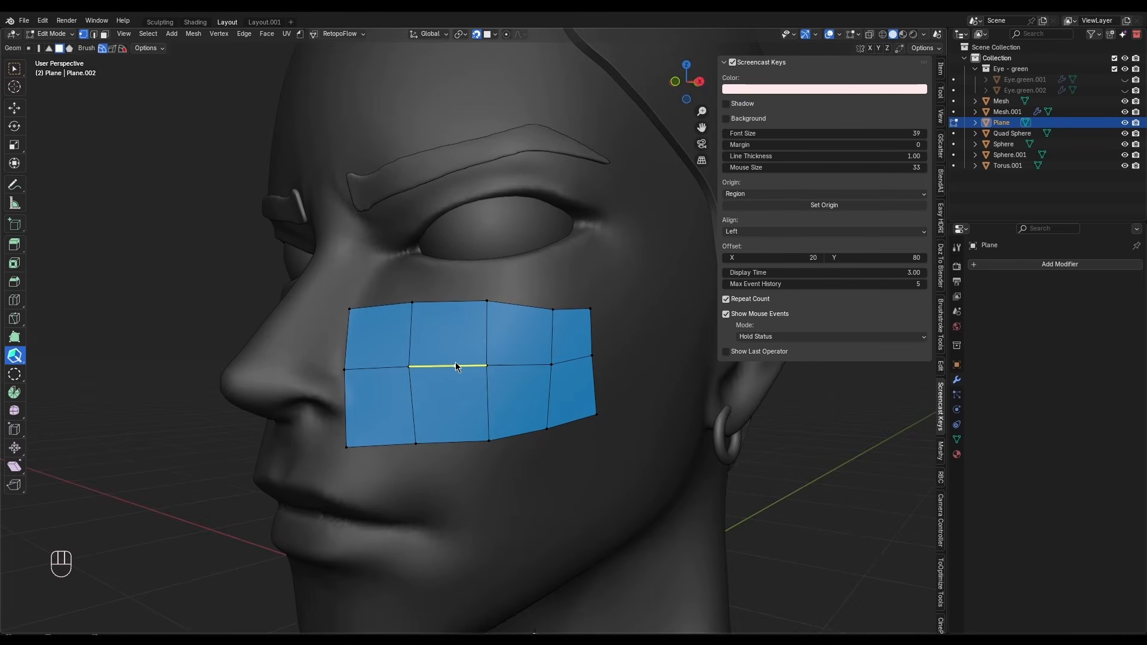
Extend the cheek grid's lower border downward by one row of quads with the PolyQuilt EdgeLoop tool
{"action": "key", "text": "shift"}
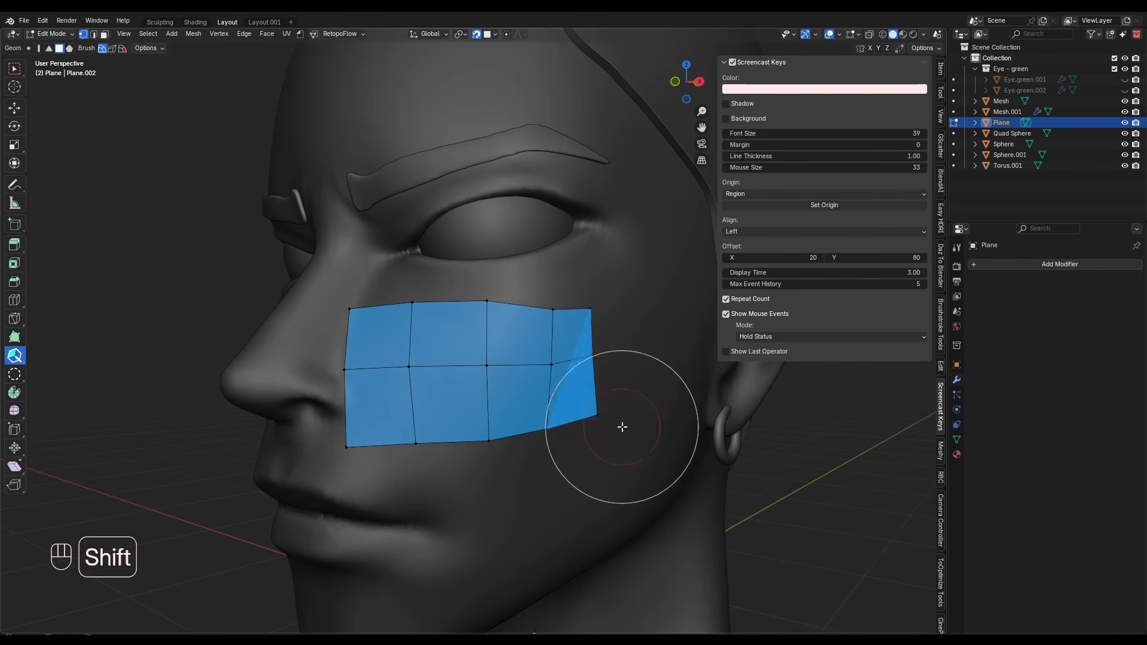
{"action": "left_click", "coordinate": [17, 359]}
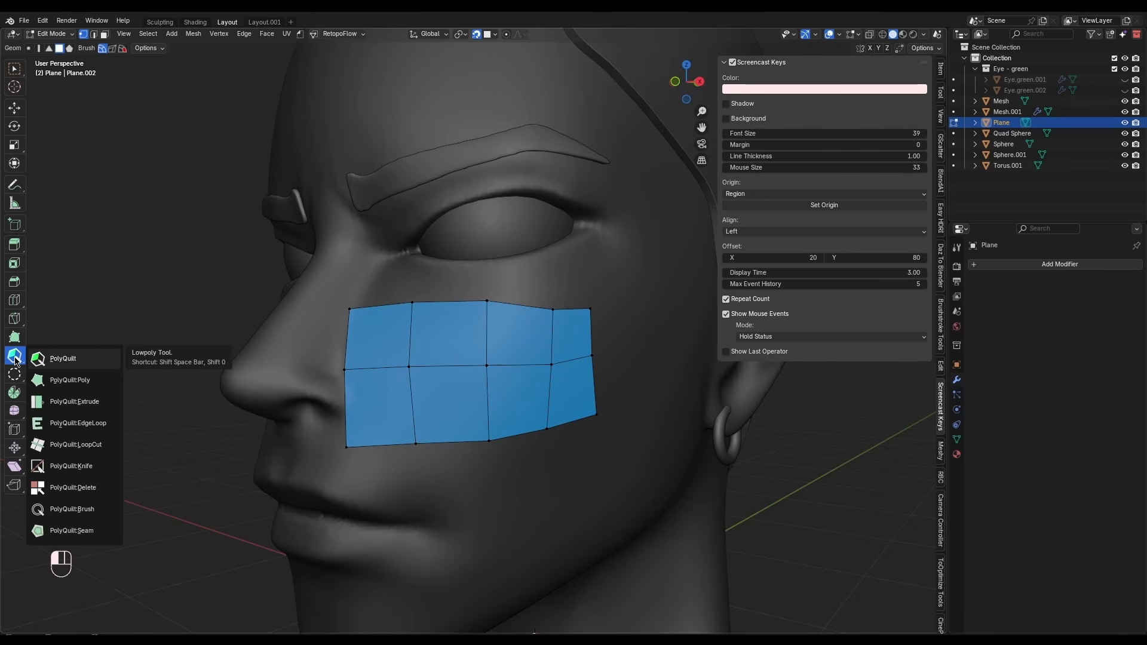
{"action": "mouse_move", "coordinate": [43, 360]}
{"action": "left_mouse_down"}
{"action": "mouse_move", "coordinate": [84, 409]}
{"action": "mouse_move", "coordinate": [83, 508]}
{"action": "mouse_move", "coordinate": [89, 381]}
{"action": "mouse_move", "coordinate": [96, 434]}
{"action": "mouse_move", "coordinate": [63, 429]}
{"action": "left_mouse_up"}
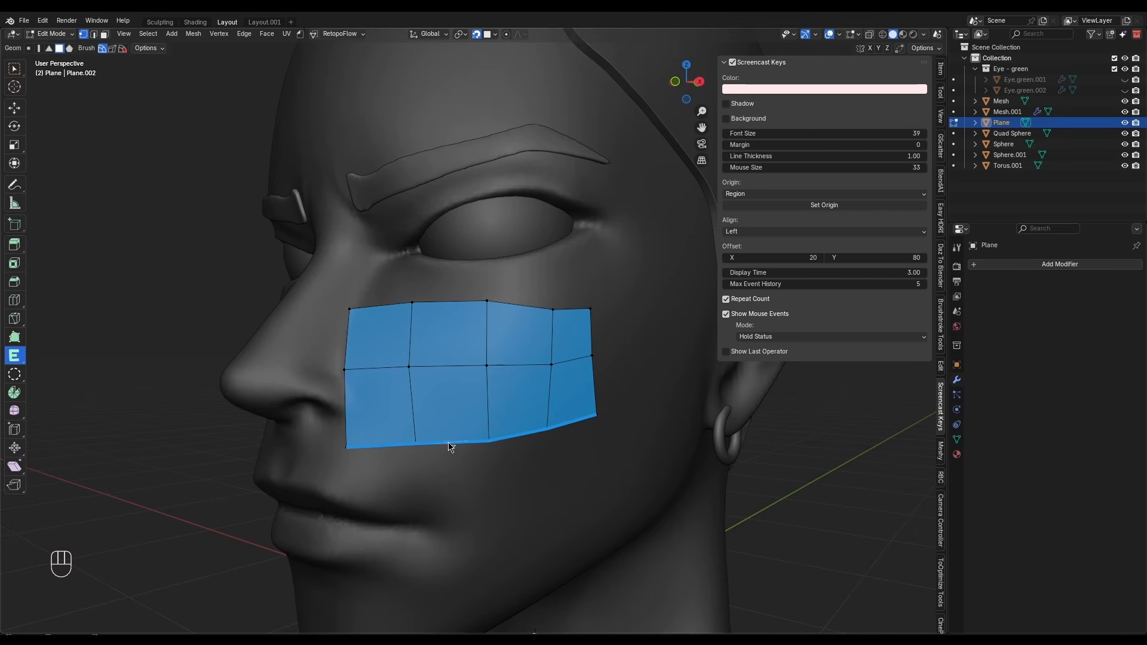
{"action": "left_click_drag", "start_coordinate": [454, 446], "coordinate": [456, 495]}
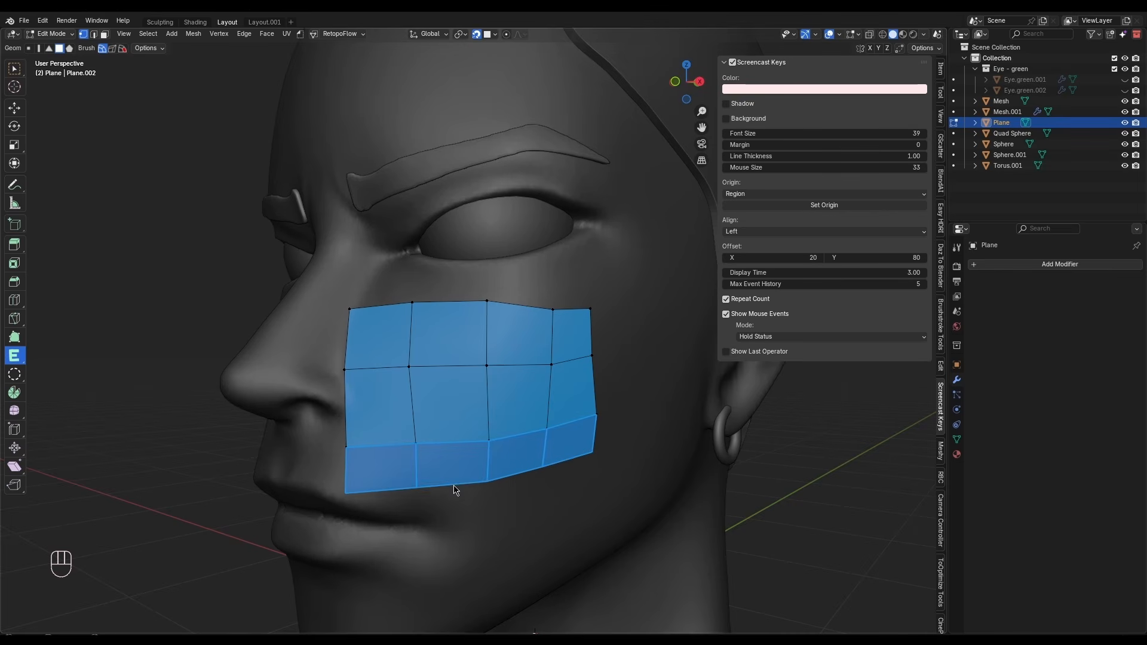
Extrude the cheek grid's ear-side border loop toward the ear, and undo the last two test edits
{"action": "middle_click_drag", "start_coordinate": [588, 421], "coordinate": [460, 426]}
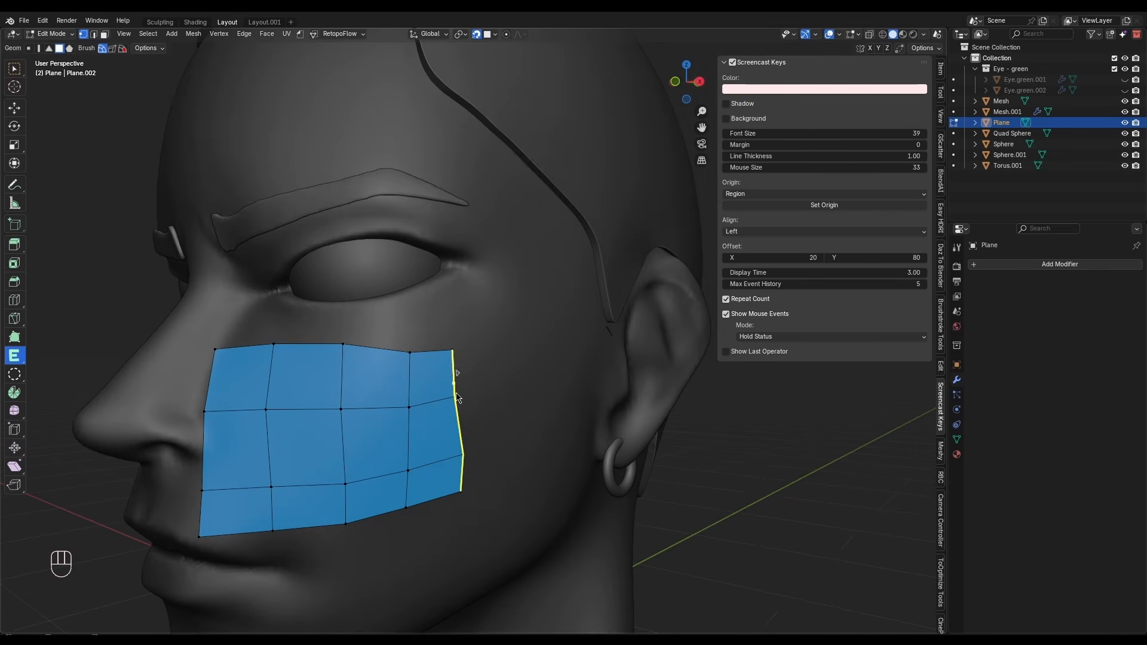
{"action": "left_click_drag", "start_coordinate": [460, 425], "coordinate": [575, 399]}
{"action": "key", "text": "ctrl+z"}
{"action": "key", "text": "ctrl+z"}
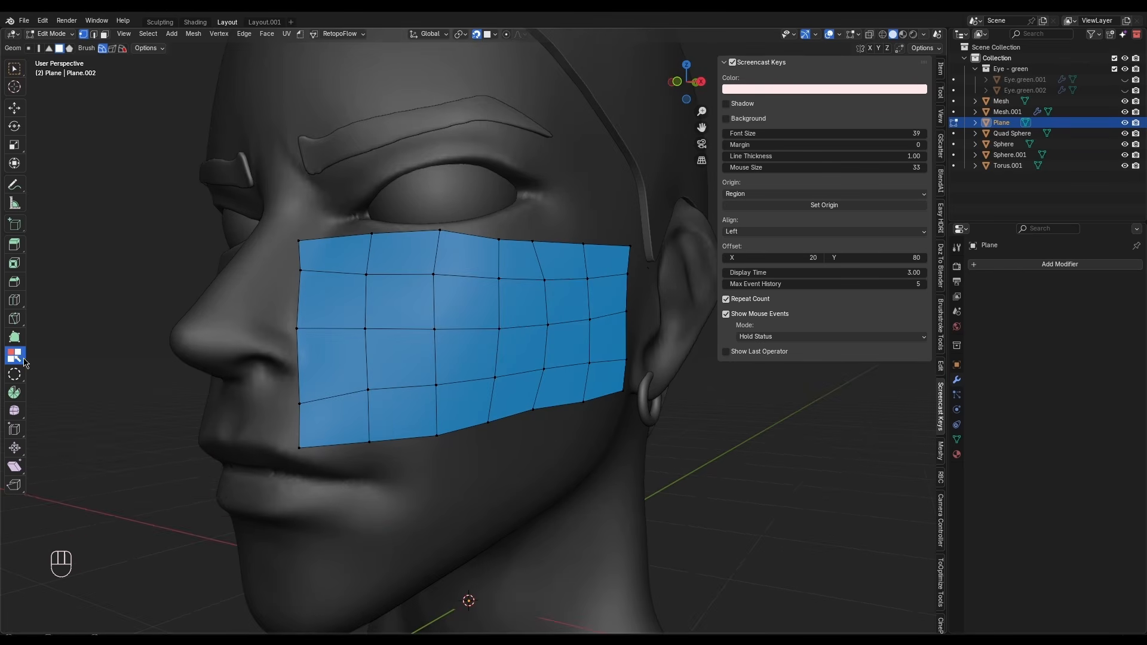
Try the PolyQuilt Knife and Delete variants on the lower rows of the cheek grid, and undo the test edits
{"action": "left_click_drag", "start_coordinate": [19, 359], "coordinate": [94, 449]}
{"action": "left_click_drag", "start_coordinate": [24, 359], "coordinate": [65, 380]}
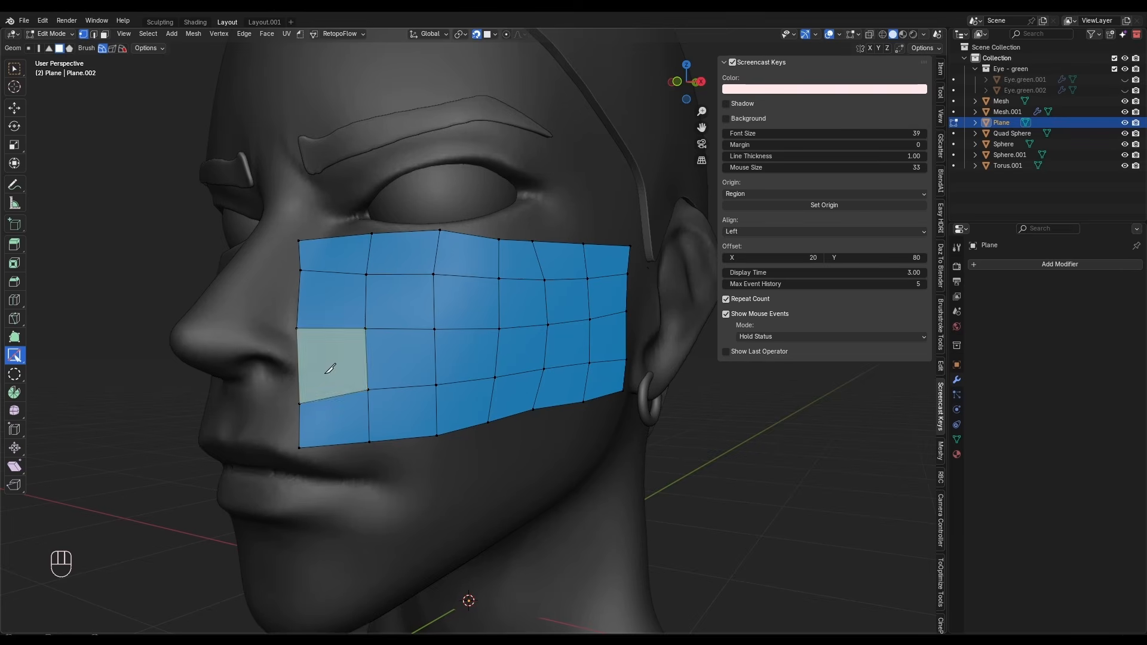
{"action": "mouse_move", "coordinate": [23, 353]}
{"action": "left_mouse_down"}
{"action": "mouse_move", "coordinate": [85, 508]}
{"action": "mouse_move", "coordinate": [101, 489]}
{"action": "left_mouse_up"}
{"action": "left_click", "coordinate": [102, 487]}
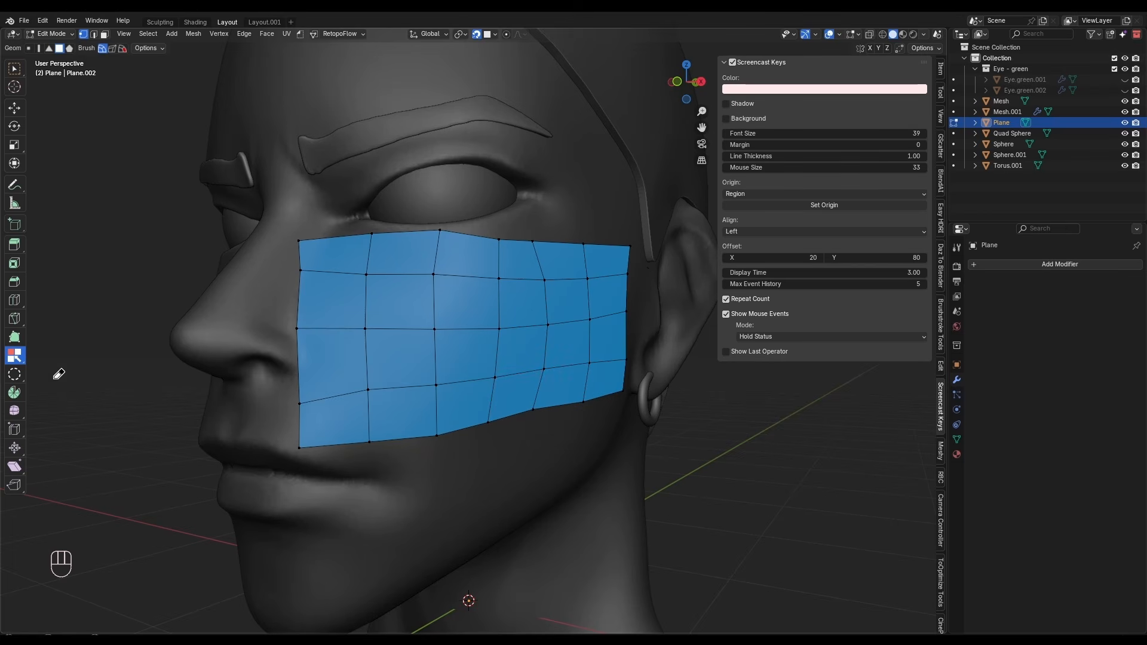
{"action": "left_click_drag", "start_coordinate": [337, 407], "coordinate": [602, 384]}
{"action": "key", "text": "ctrl+z"}
{"action": "key", "text": "ctrl+z"}
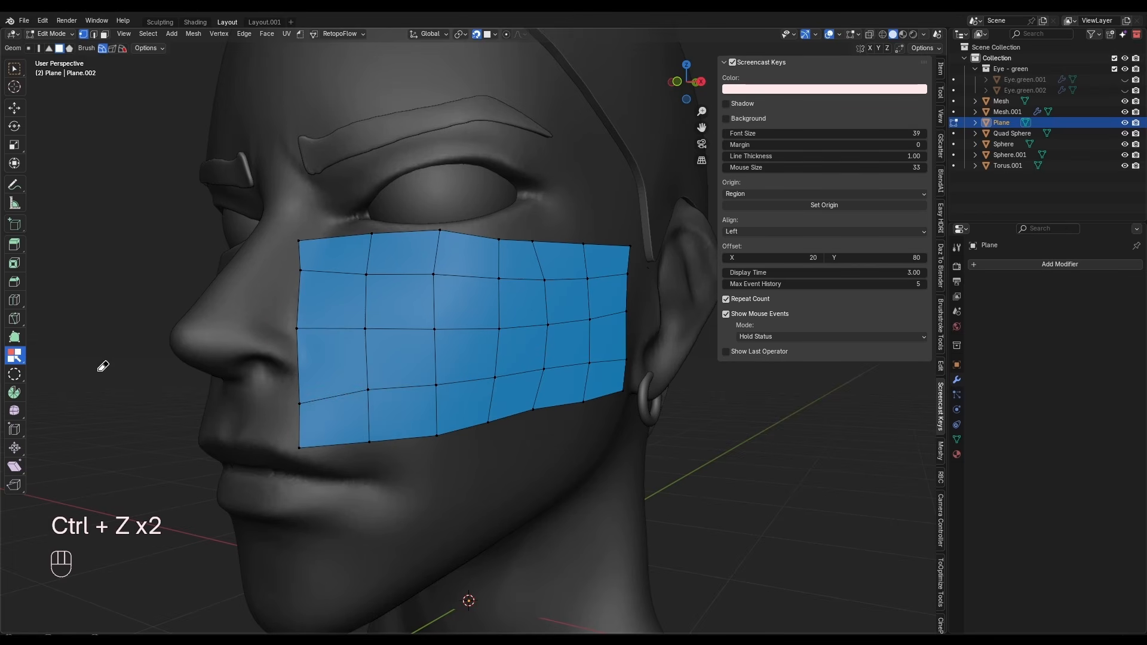
{"action": "left_click", "coordinate": [13, 353]}
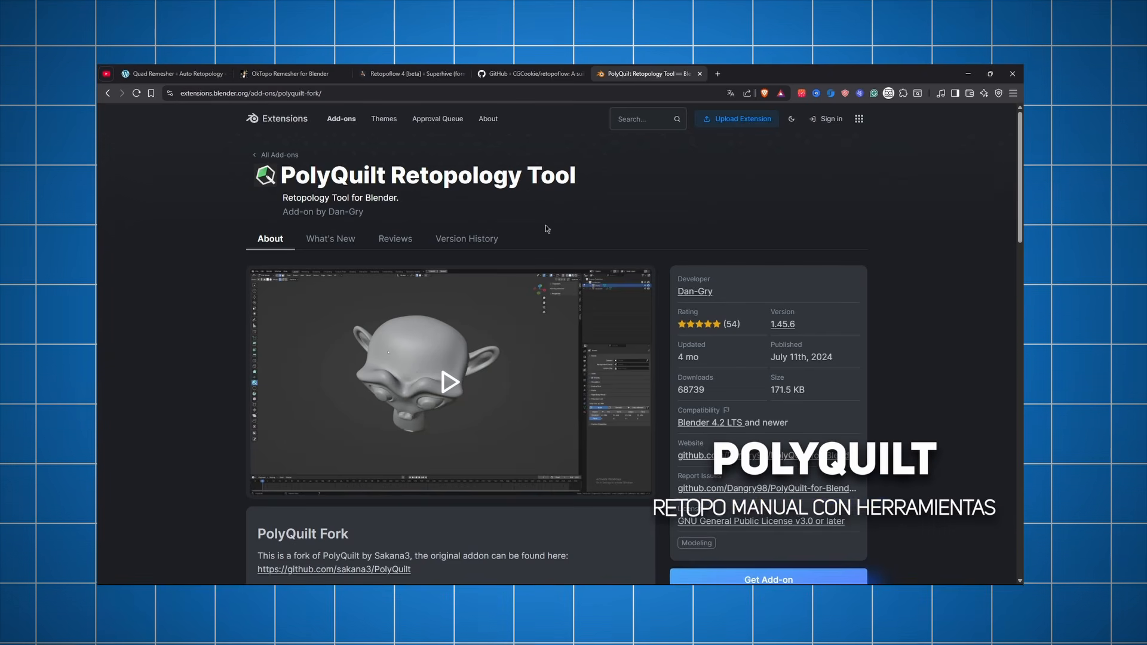
{"action": "scroll", "coordinate": [546, 229], "scroll_direction": "down", "scroll_amount": 2}
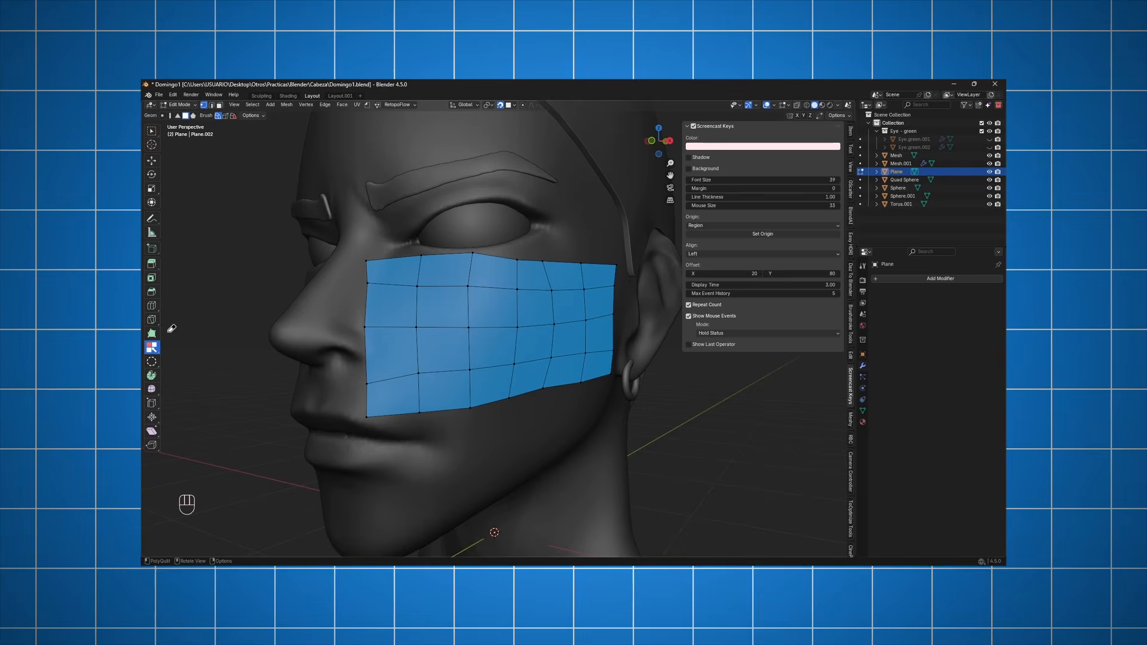
{"action": "left_click_drag", "start_coordinate": [152, 347], "coordinate": [187, 369]}
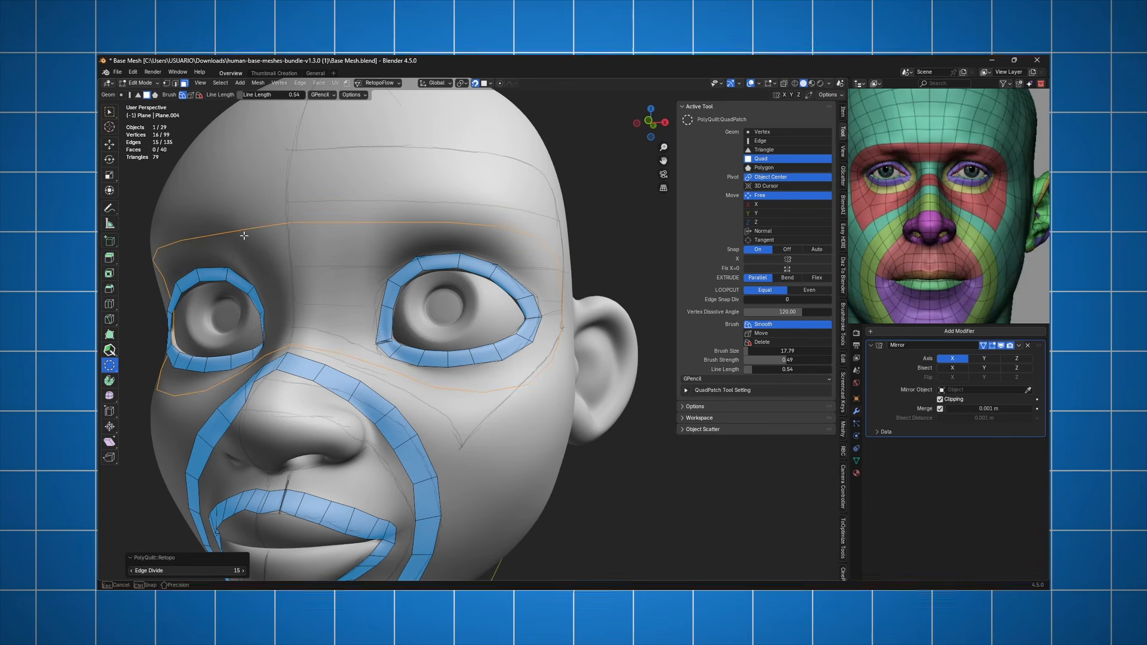
{"action": "middle_click_drag", "start_coordinate": [244, 237], "coordinate": [303, 271]}
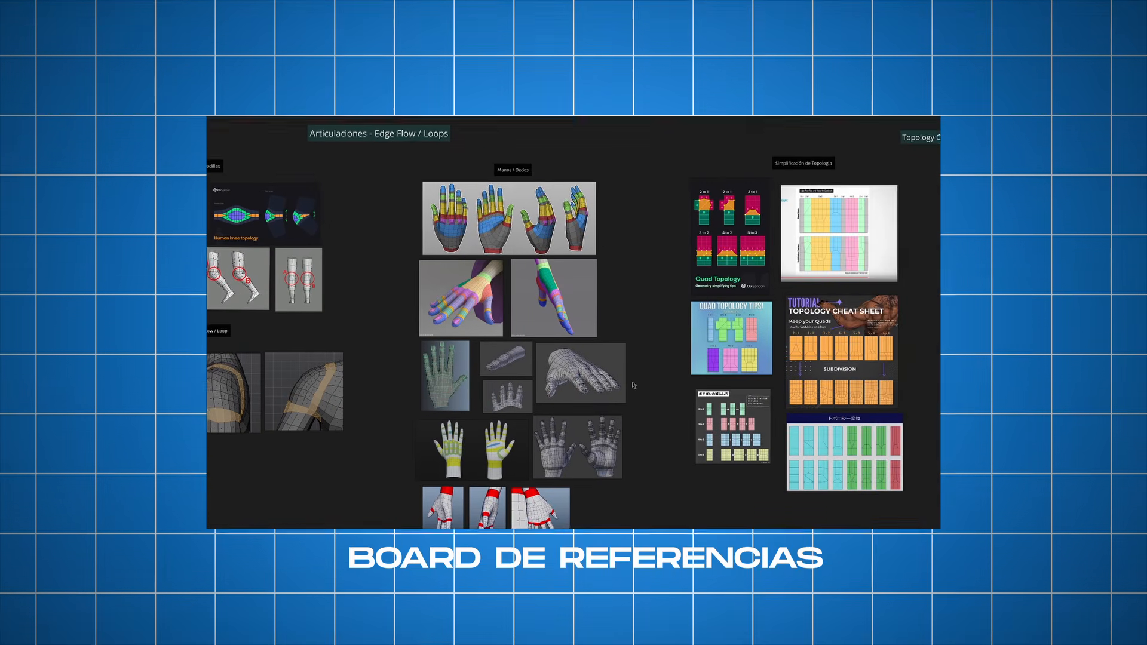
Examine the reference board's sections on hands, topology simplification and essential body edge loops
{"action": "middle_click_drag", "start_coordinate": [819, 380], "coordinate": [771, 315]}
{"action": "scroll", "coordinate": [653, 388], "scroll_direction": "down", "scroll_amount": 2}
{"action": "scroll", "coordinate": [747, 314], "scroll_direction": "down", "scroll_amount": 7}
{"action": "middle_click_drag", "start_coordinate": [685, 356], "coordinate": [454, 364]}
{"action": "scroll", "coordinate": [690, 339], "scroll_direction": "down", "scroll_amount": 1}
{"action": "scroll", "coordinate": [654, 358], "scroll_direction": "up", "scroll_amount": 2}
{"action": "scroll", "coordinate": [629, 371], "scroll_direction": "up", "scroll_amount": 3}
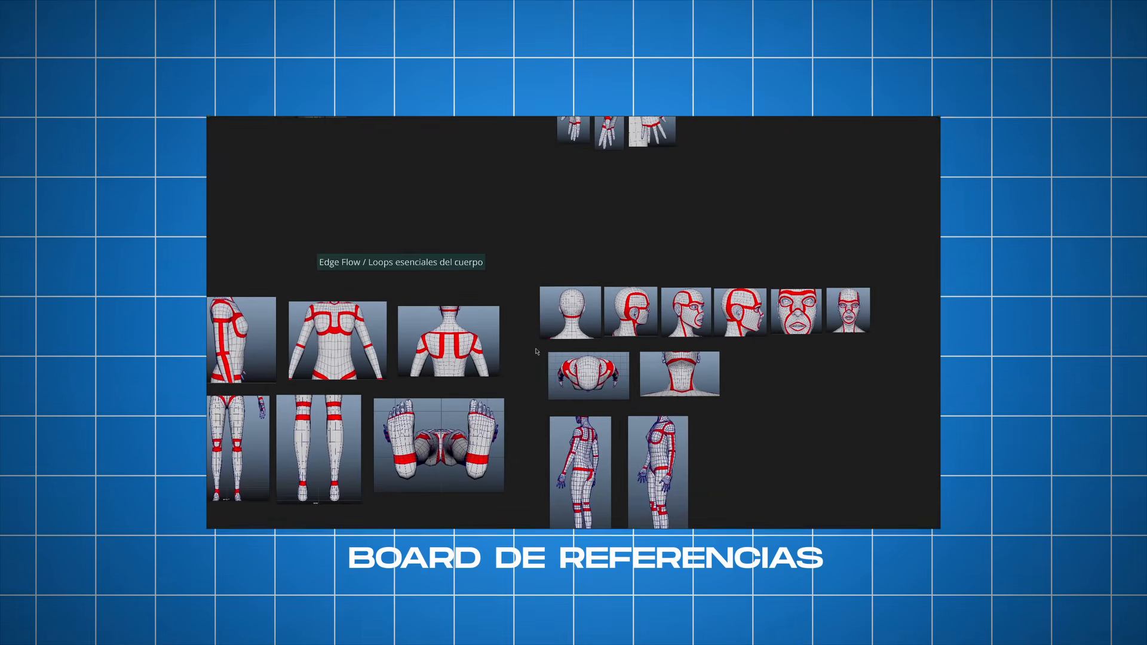
{"action": "scroll", "coordinate": [454, 365], "scroll_direction": "down", "scroll_amount": 2}
{"action": "scroll", "coordinate": [581, 367], "scroll_direction": "down", "scroll_amount": 2}
{"action": "middle_click_drag", "start_coordinate": [581, 368], "coordinate": [590, 380]}
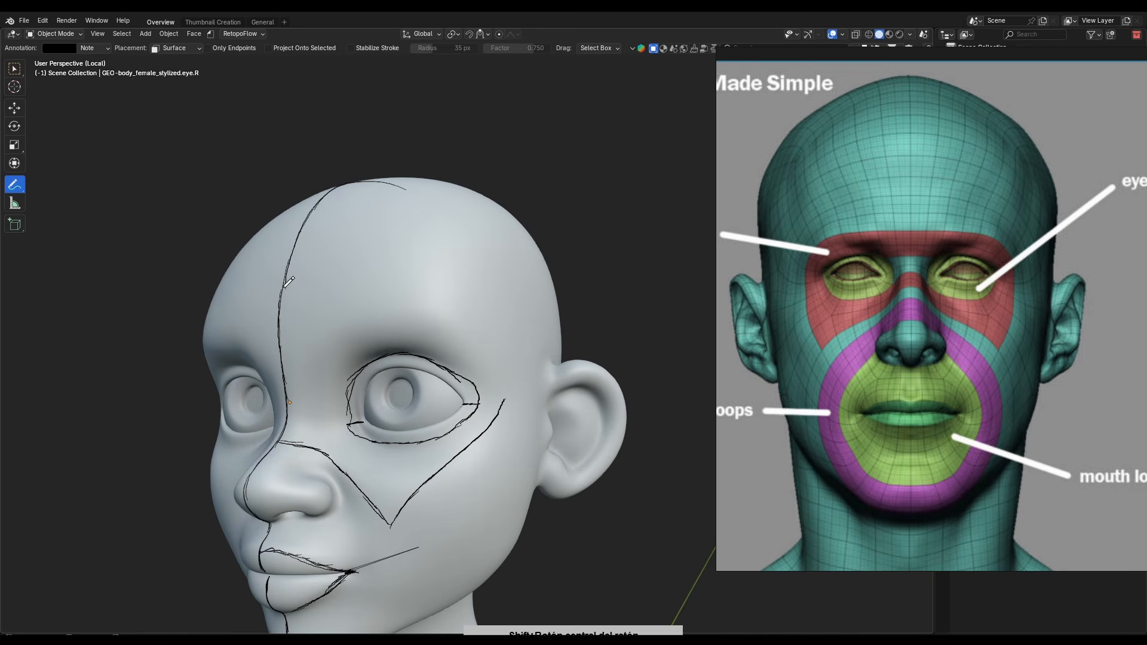
Annotate the visor loop from the forehead's centre line across the brow and down the outer side of the eye to the cheek line
{"action": "left_click_drag", "start_coordinate": [281, 287], "coordinate": [360, 277]}
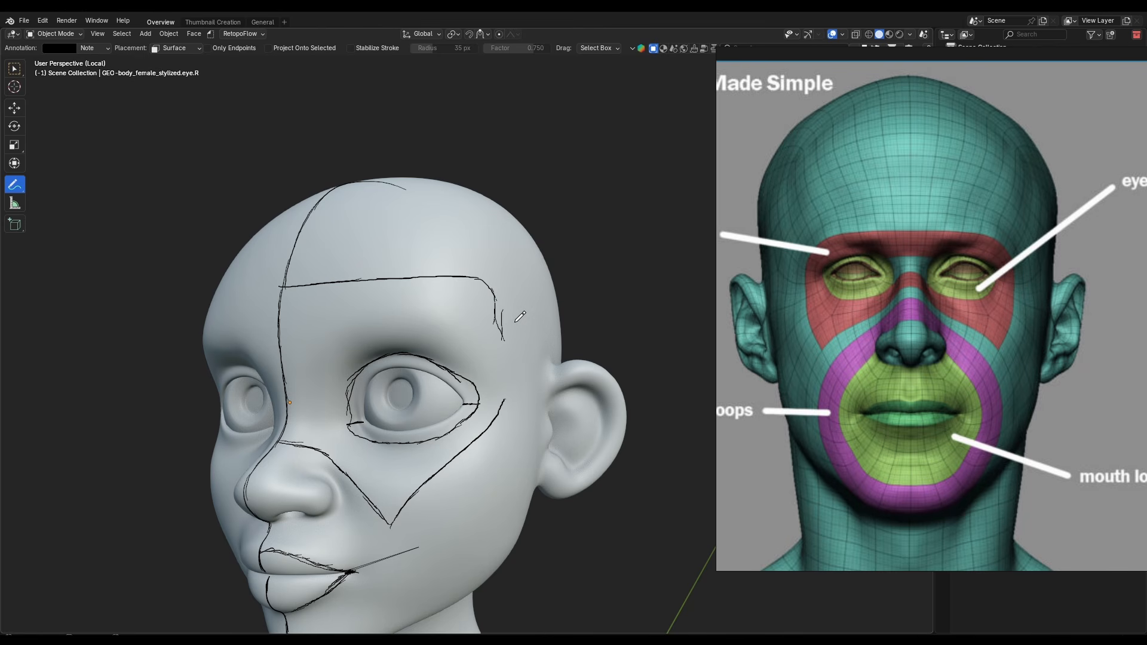
{"action": "left_click_drag", "start_coordinate": [508, 330], "coordinate": [506, 393]}
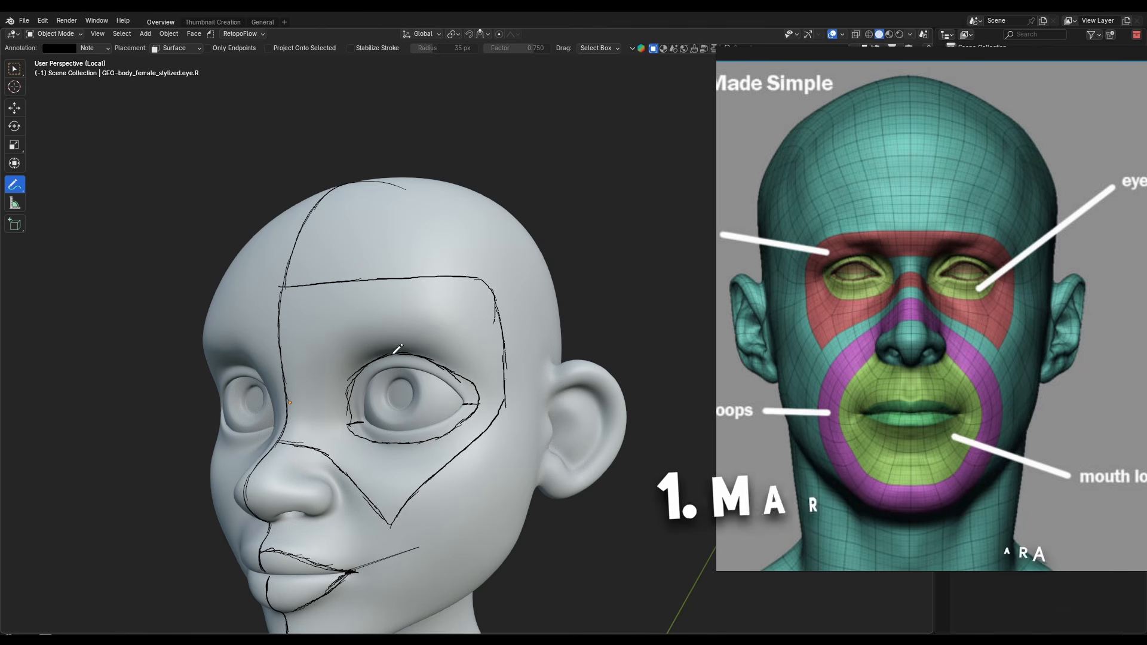
{"action": "middle_click_drag", "start_coordinate": [506, 393], "coordinate": [398, 322]}
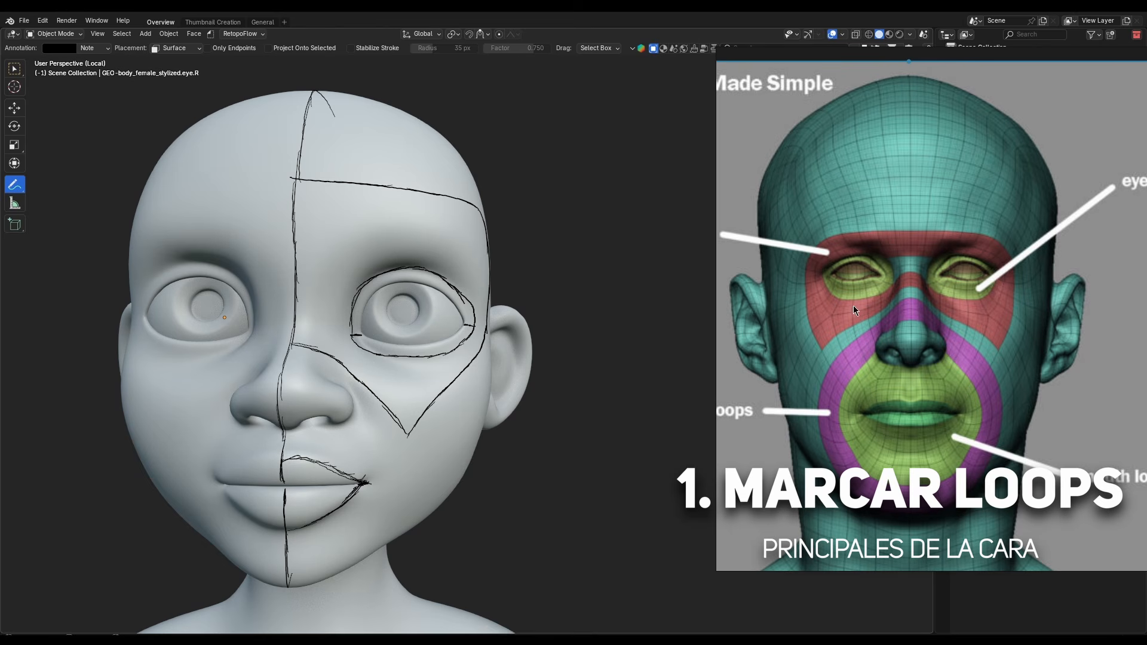
Compare the reference image's visor, eye, nasolabial fold and mouth loops with the lines annotated on the head
{"action": "middle_click", "coordinate": [921, 286], "text": "shift"}
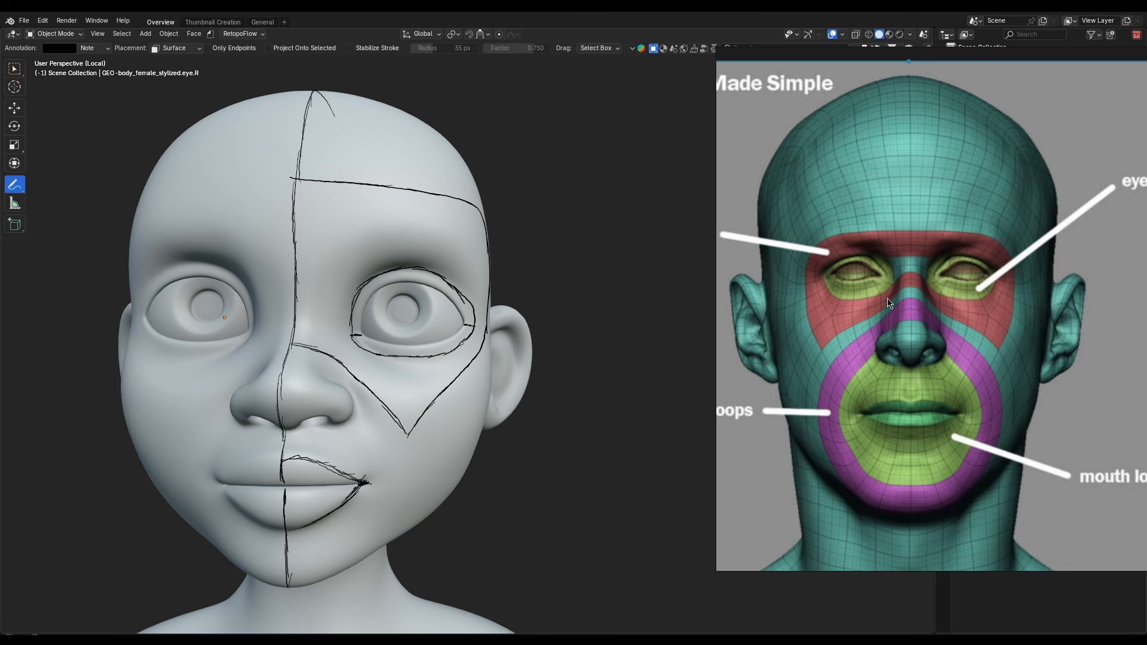
{"action": "scroll", "coordinate": [898, 326], "scroll_direction": "down", "scroll_amount": 3}
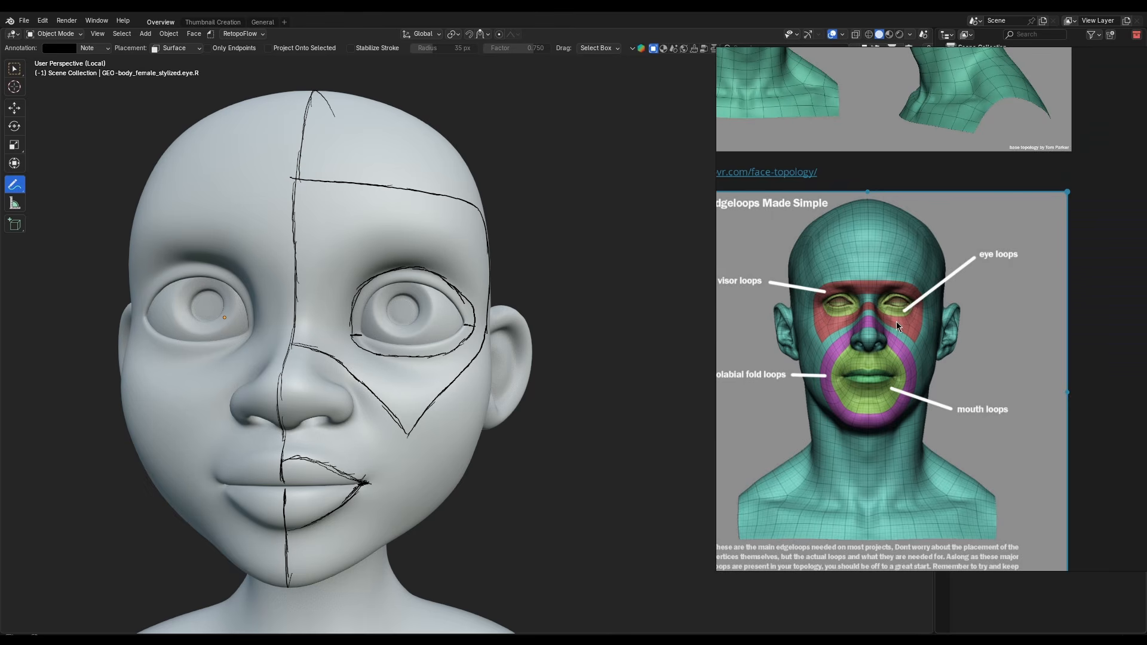
{"action": "scroll", "coordinate": [894, 359], "scroll_direction": "up", "scroll_amount": 3}
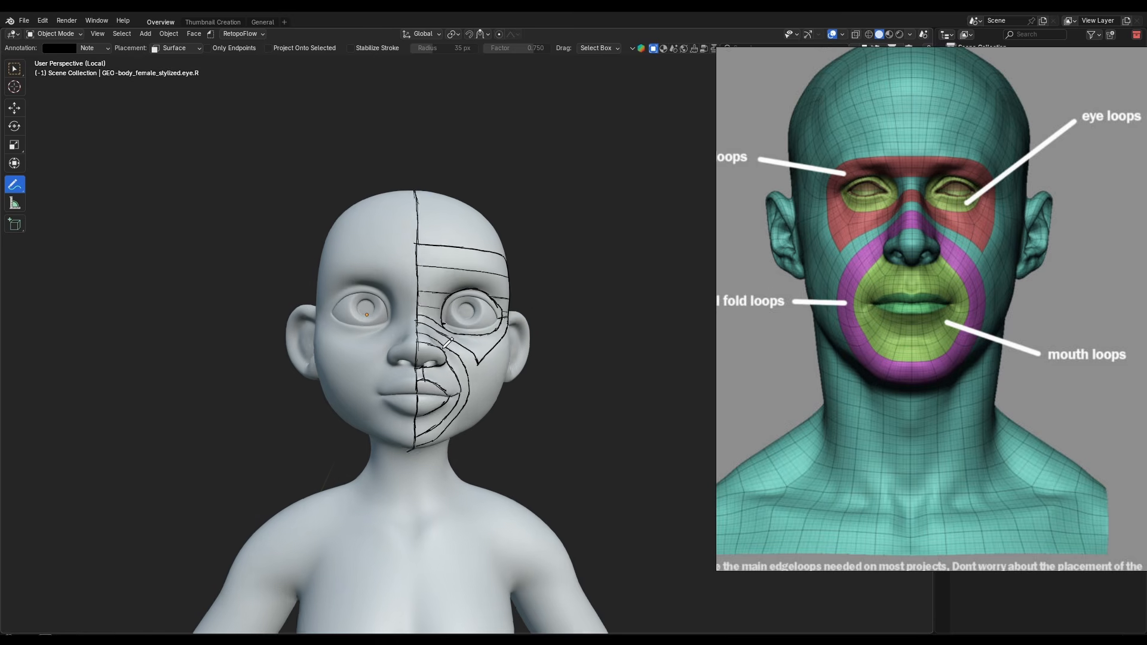
{"action": "scroll", "coordinate": [437, 347], "scroll_direction": "up", "scroll_amount": 2}
{"action": "middle_click_drag", "start_coordinate": [442, 348], "coordinate": [421, 342]}
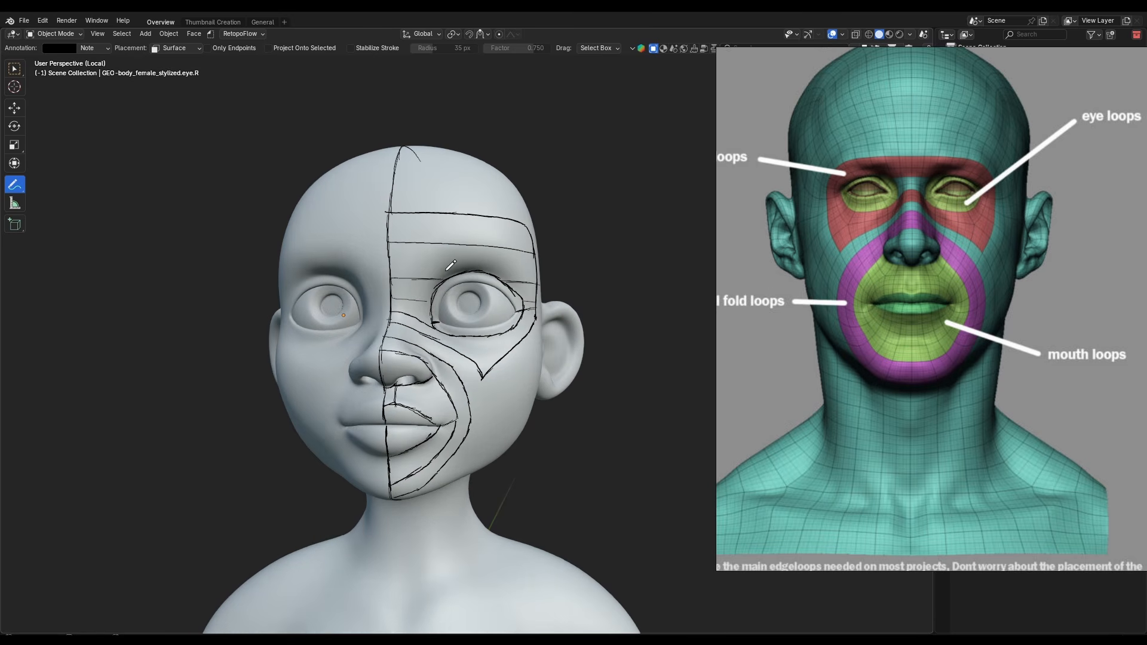
{"action": "scroll", "coordinate": [446, 271], "scroll_direction": "down", "scroll_amount": 2}
{"action": "middle_click_drag", "start_coordinate": [447, 271], "coordinate": [465, 364]}
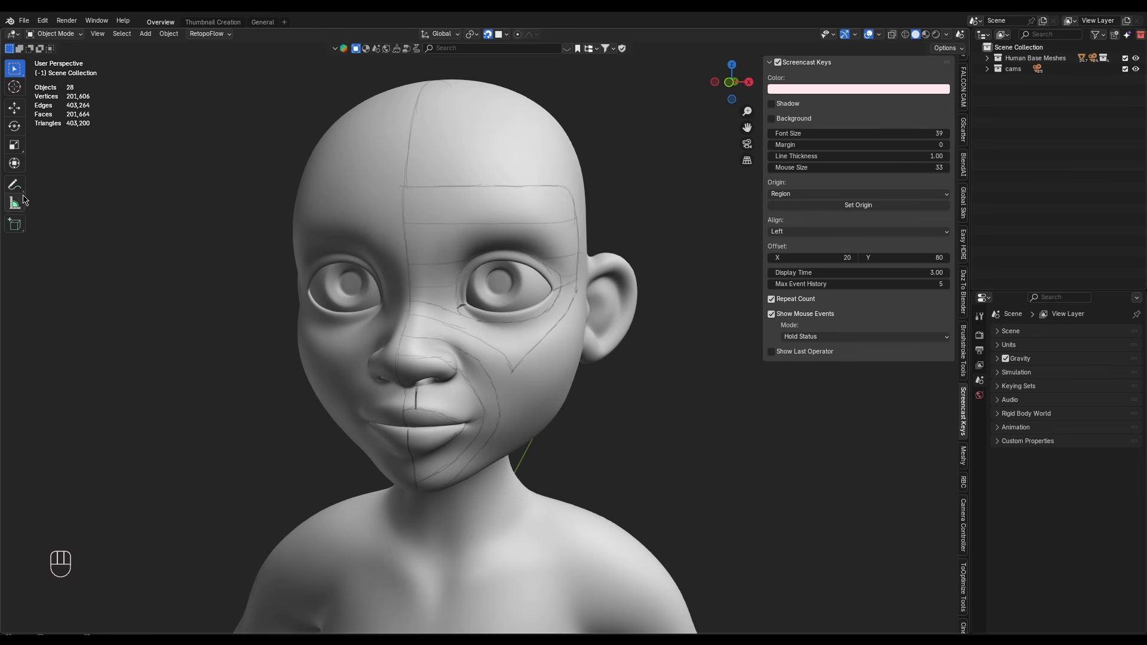
Open the annotation layer's opacity and thickness settings, and choose the light grey MatCap for the viewport shading
{"action": "left_click", "coordinate": [14, 184]}
{"action": "left_click", "coordinate": [85, 49]}
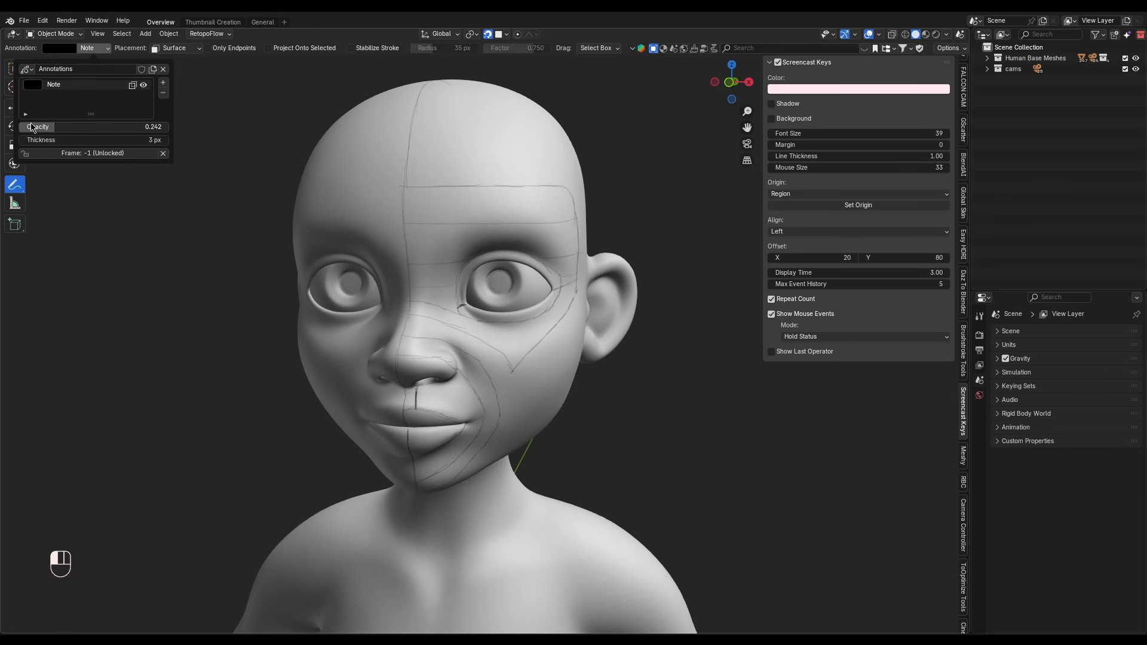
{"action": "left_click", "coordinate": [947, 34]}
{"action": "left_click", "coordinate": [920, 113]}
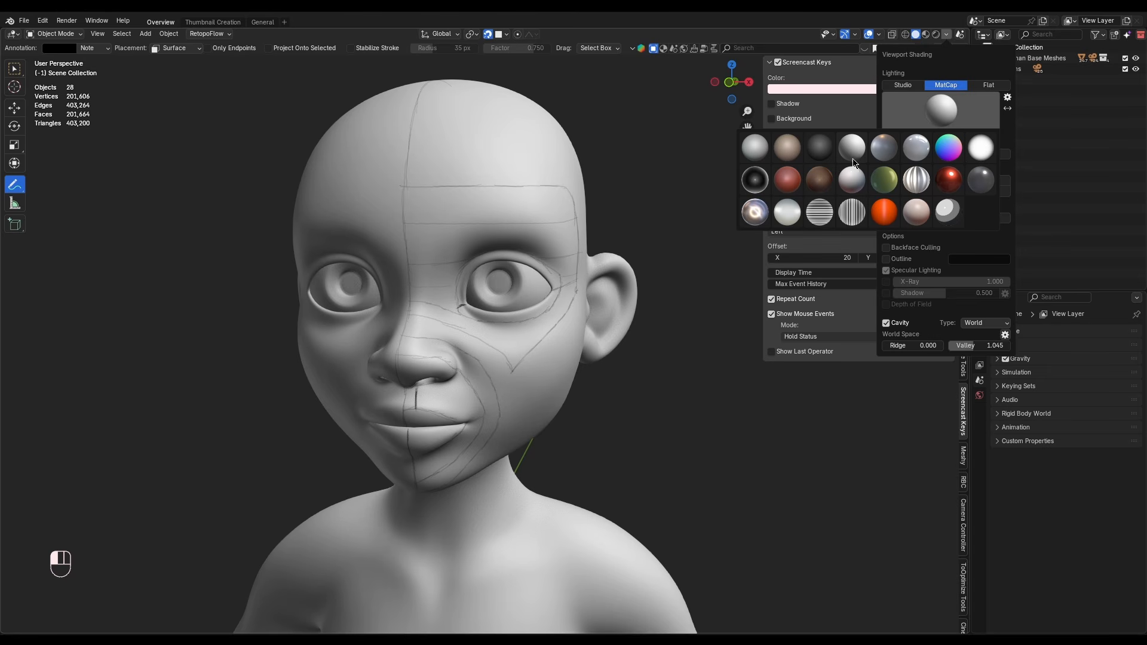
{"action": "left_click", "coordinate": [847, 142]}
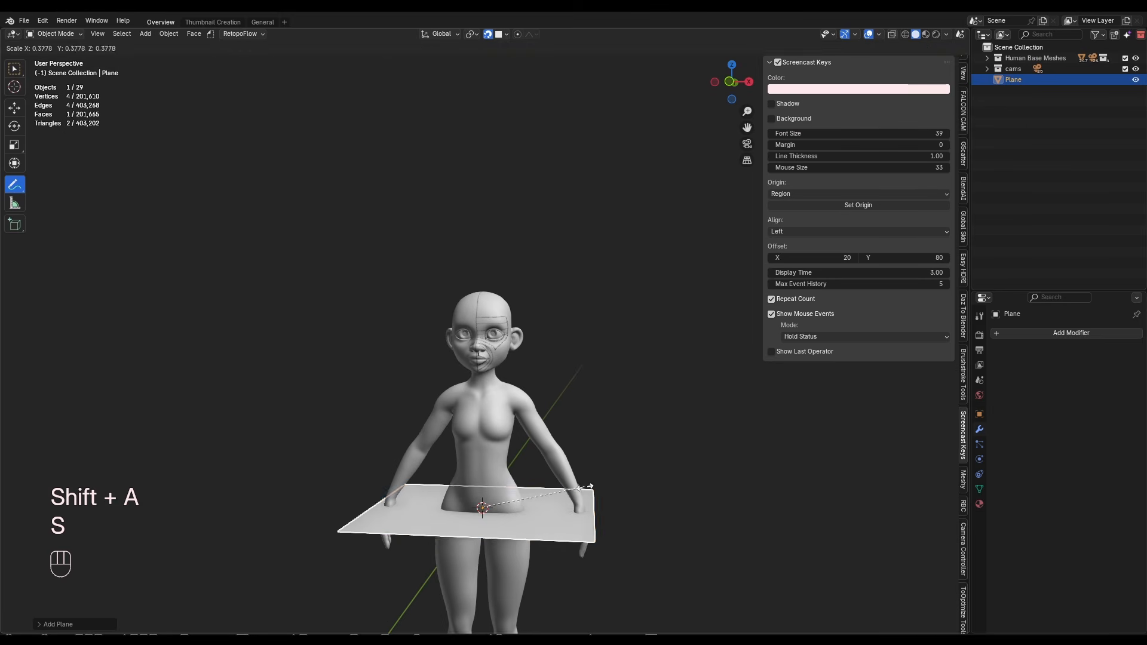
Scale the new plane down to about 0.38, and delete all its geometry in Edit Mode
{"action": "left_click", "coordinate": [585, 487]}
{"action": "middle_click_drag", "start_coordinate": [556, 457], "coordinate": [548, 428]}
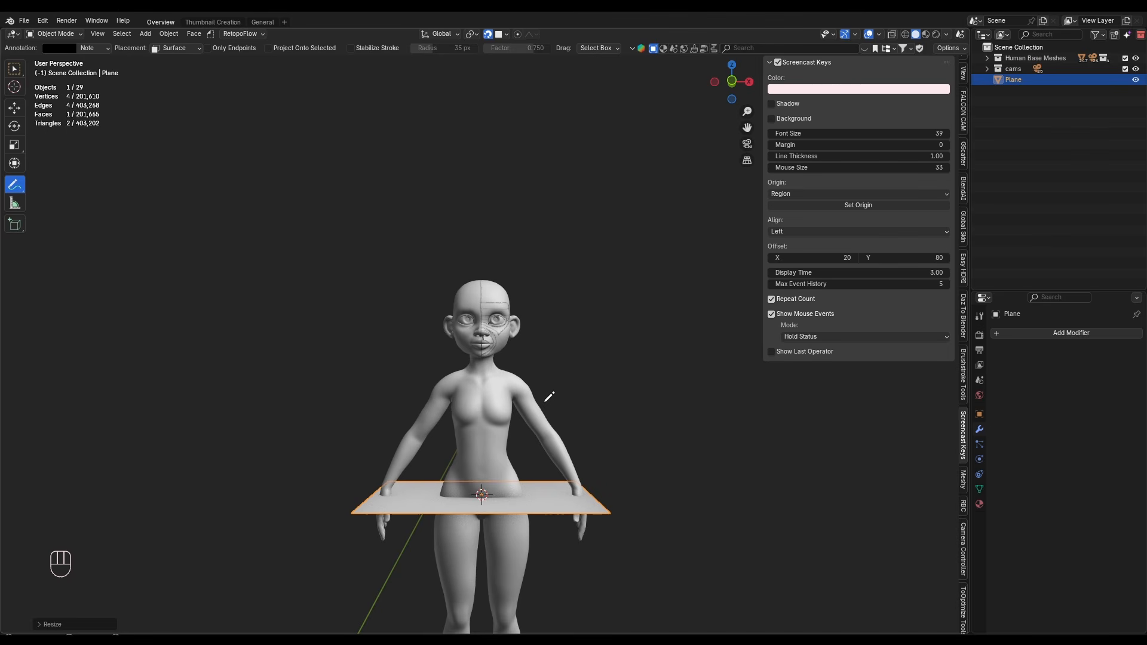
{"action": "middle_click_drag", "start_coordinate": [545, 401], "coordinate": [551, 443]}
{"action": "middle_click_drag", "start_coordinate": [551, 443], "coordinate": [524, 398], "text": "shift"}
{"action": "scroll", "coordinate": [501, 364], "scroll_direction": "up", "scroll_amount": 3}
{"action": "middle_click_drag", "start_coordinate": [484, 338], "coordinate": [470, 365], "text": "shift"}
{"action": "middle_click_drag", "start_coordinate": [471, 366], "coordinate": [529, 330], "text": "shift"}
{"action": "middle_click_drag", "start_coordinate": [528, 330], "coordinate": [622, 329]}
{"action": "key", "text": "Tab"}
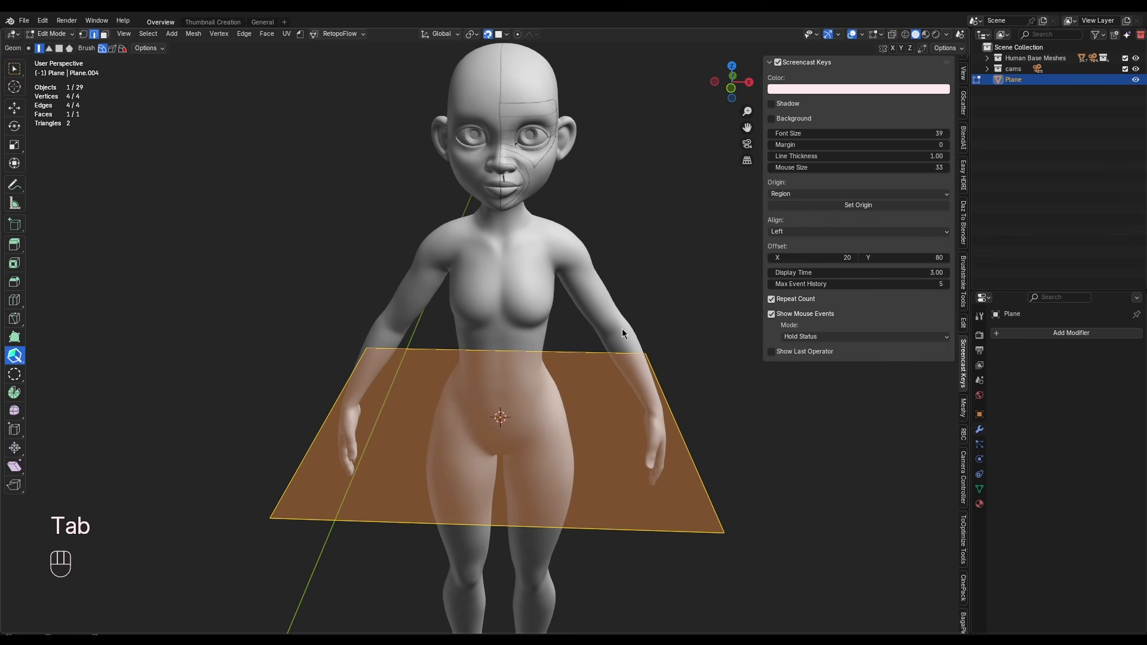
{"action": "key", "text": "Delete"}
{"action": "left_click", "coordinate": [623, 329]}
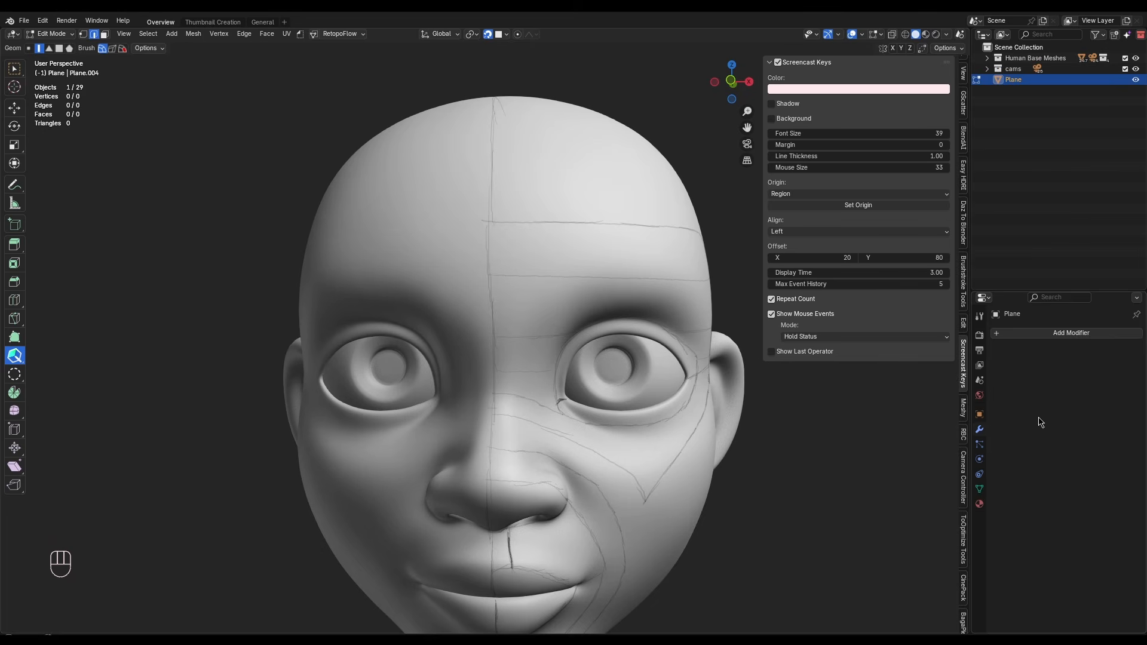
Add a Mirror modifier to the empty plane object and enable Clipping
{"action": "left_click", "coordinate": [1035, 334]}
{"action": "scroll", "coordinate": [501, 399], "scroll_direction": "down", "scroll_amount": 5}
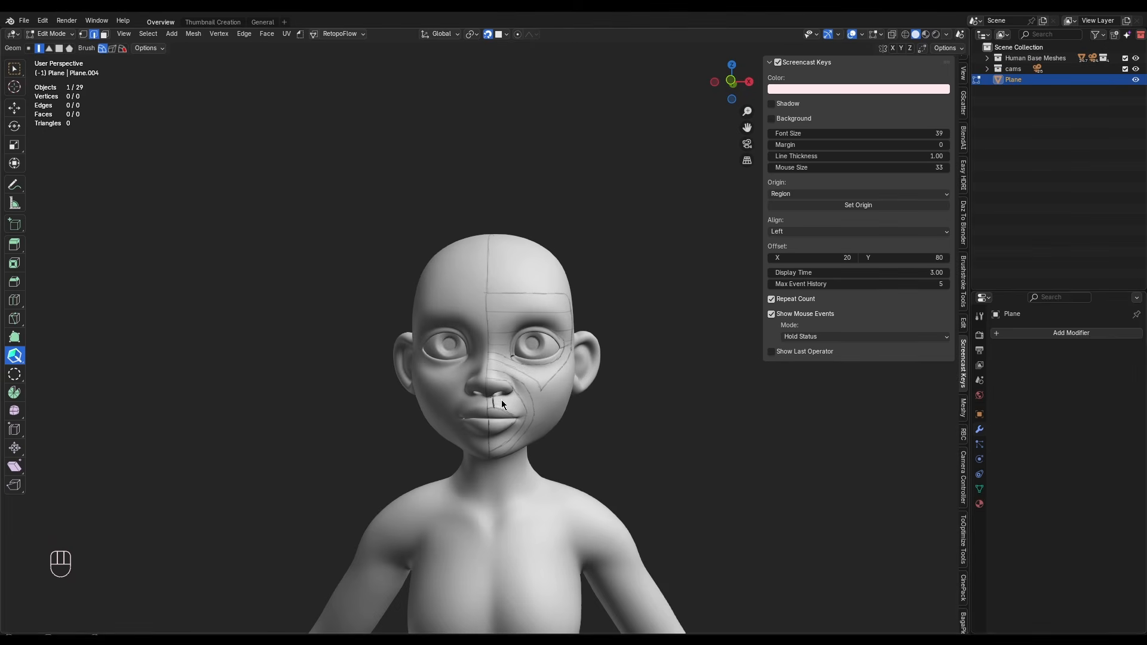
{"action": "left_click", "coordinate": [1028, 333]}
{"action": "key", "text": "space"}
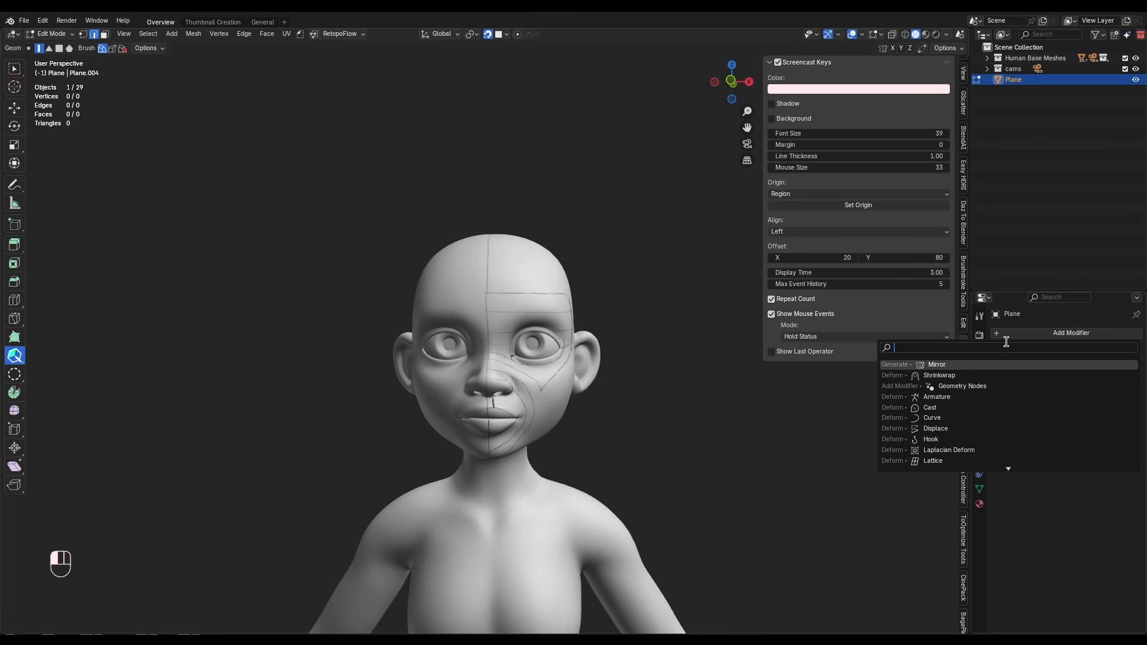
{"action": "left_click", "coordinate": [1010, 364]}
{"action": "left_click", "coordinate": [1055, 415]}
Move the upper test quad beside the forehead's centre line to try out the mirrored geometry
{"action": "middle_click_drag", "start_coordinate": [513, 379], "coordinate": [511, 404]}
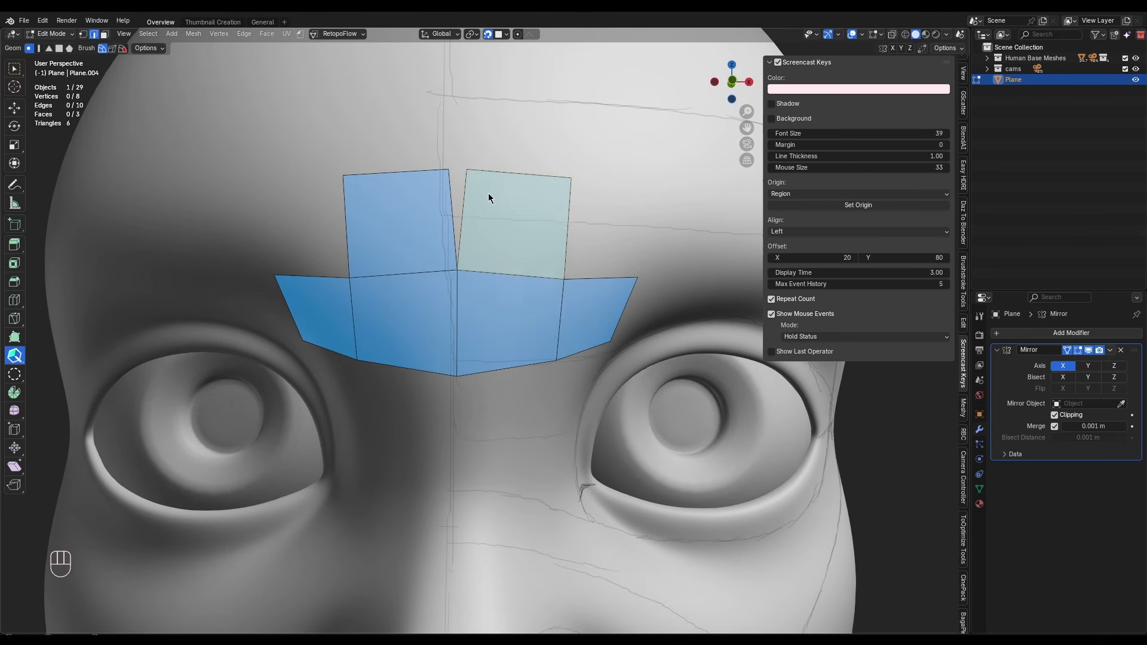
{"action": "mouse_move", "coordinate": [488, 198]}
{"action": "left_mouse_down"}
{"action": "mouse_move", "coordinate": [512, 202]}
{"action": "mouse_move", "coordinate": [501, 205]}
{"action": "left_mouse_up"}
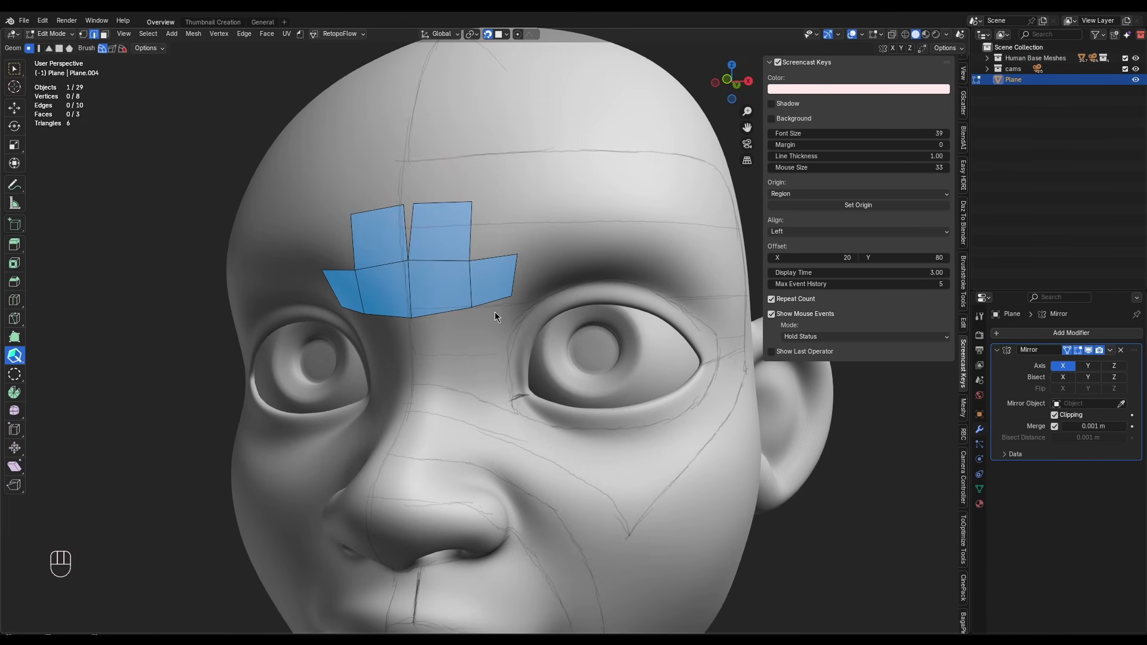
{"action": "key", "text": "shift"}
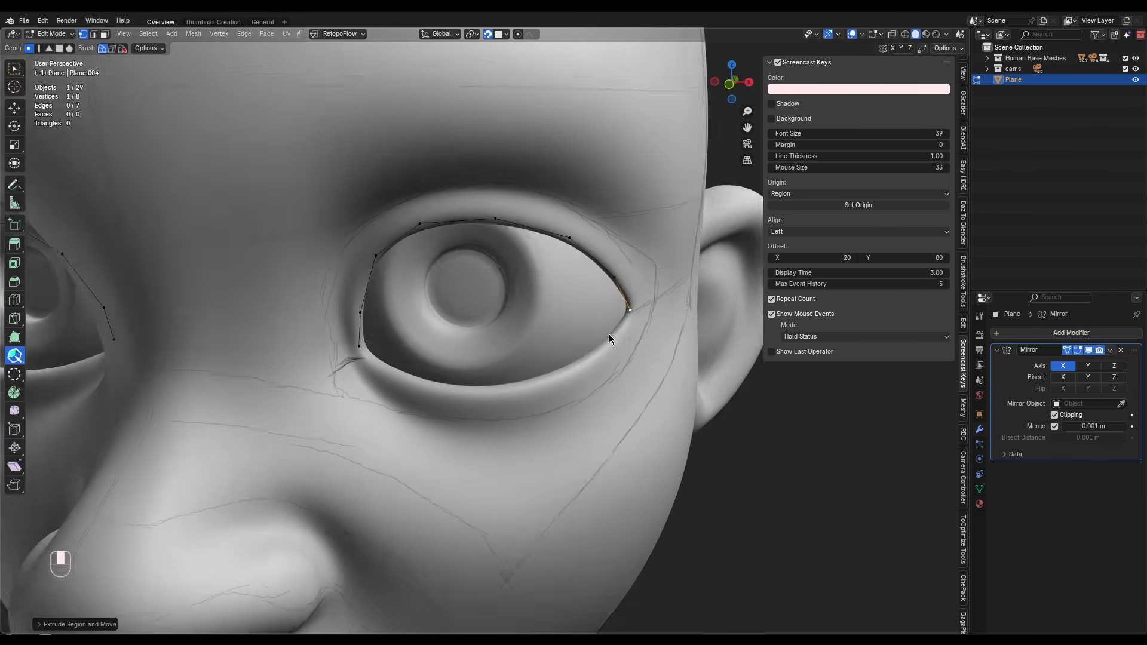
Extrude vertices from the outer eye corner along the lower eyelid back to the inner corner
{"action": "key", "text": "e"}
{"action": "key", "text": "e"}
{"action": "left_click", "coordinate": [563, 373]}
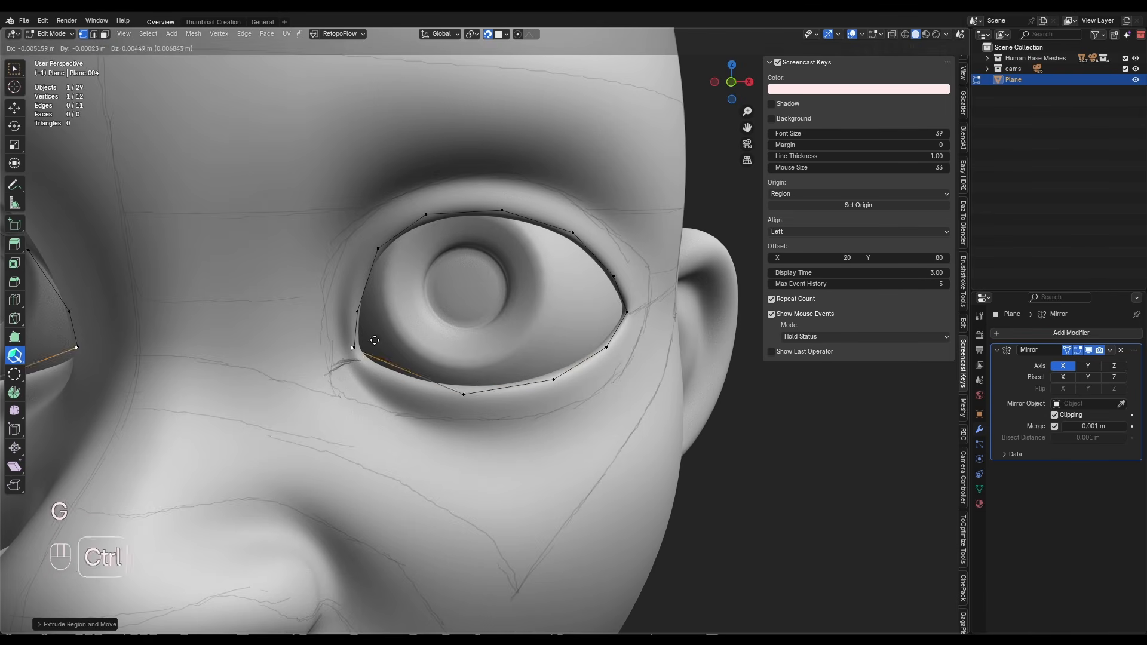
{"action": "key", "text": "e"}
{"action": "left_click", "coordinate": [455, 389]}
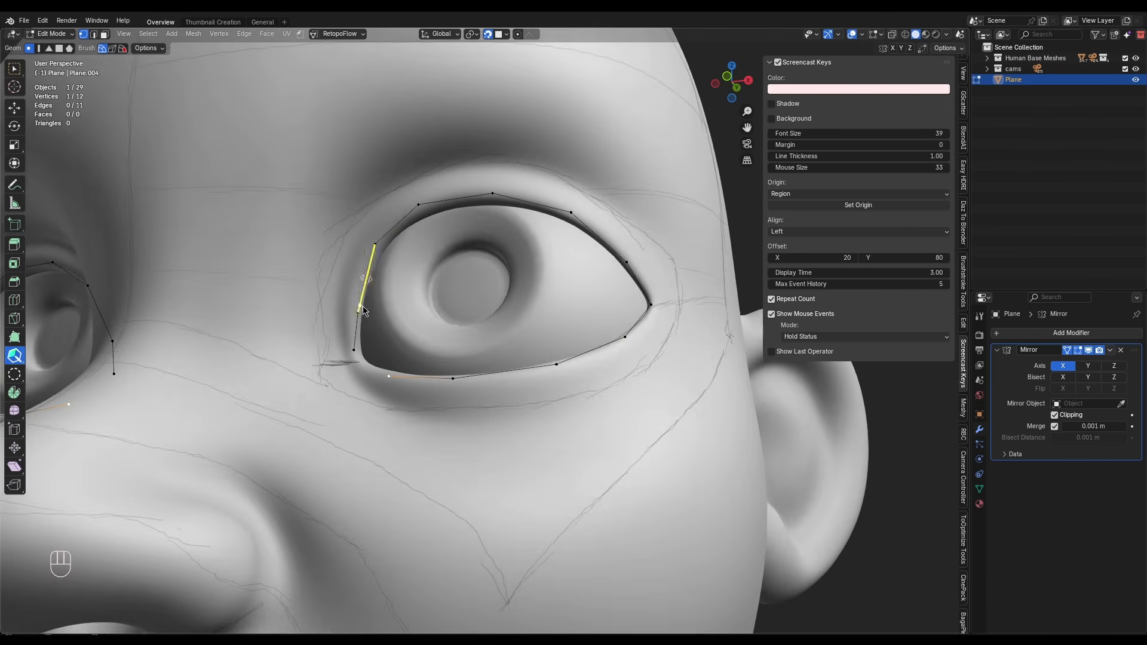
{"action": "key", "text": "e"}
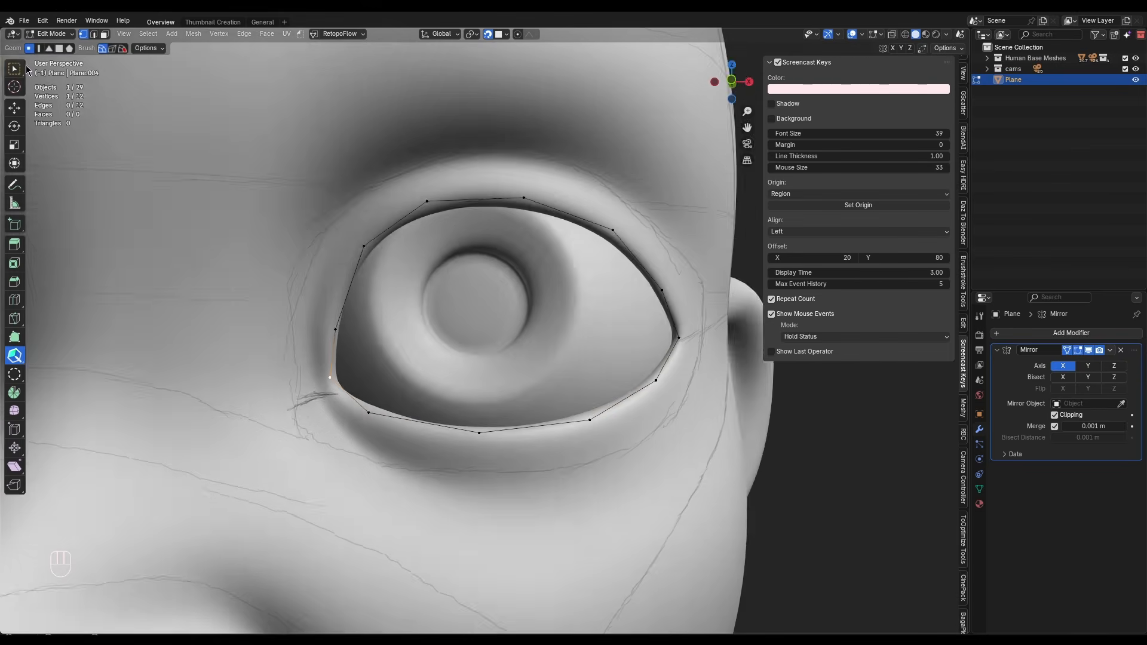
{"action": "key", "text": "e"}
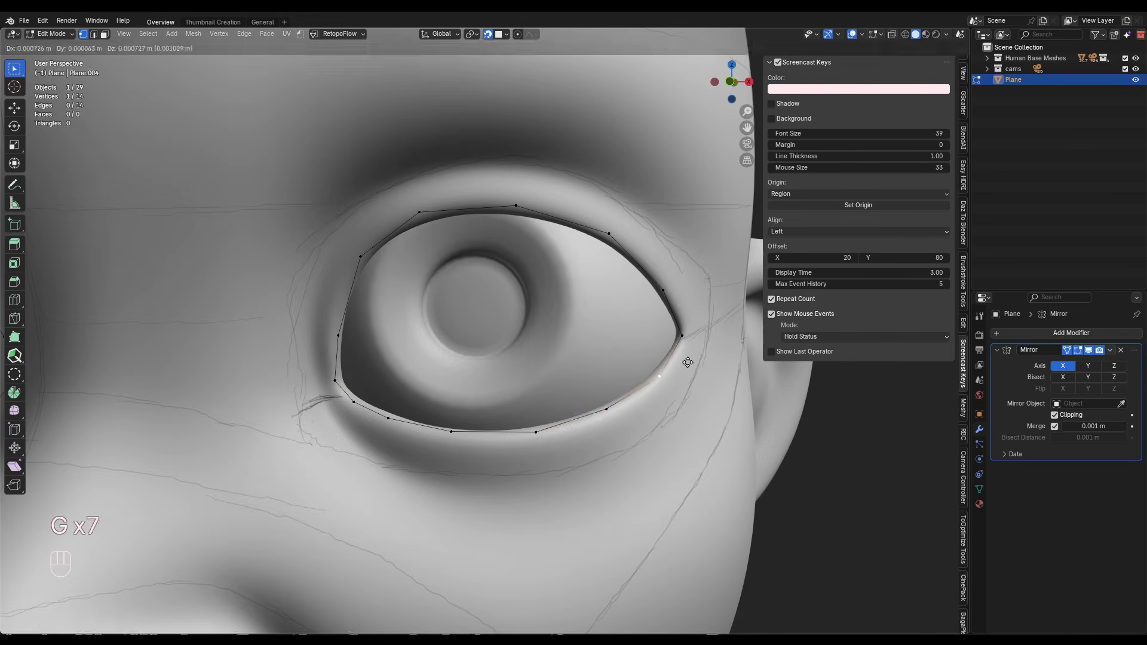
Scale the eyelid outline outward into a ring of quads, and undo the last edit at the inner corner
{"action": "key", "text": "s"}
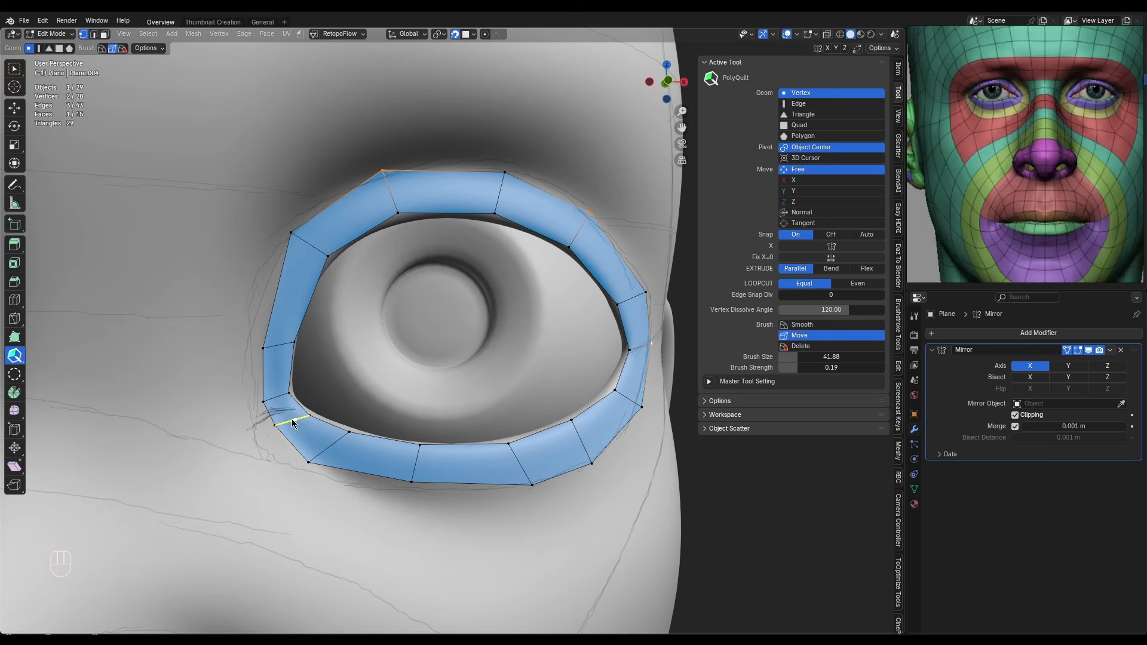
{"action": "key", "text": "ctrl+z"}
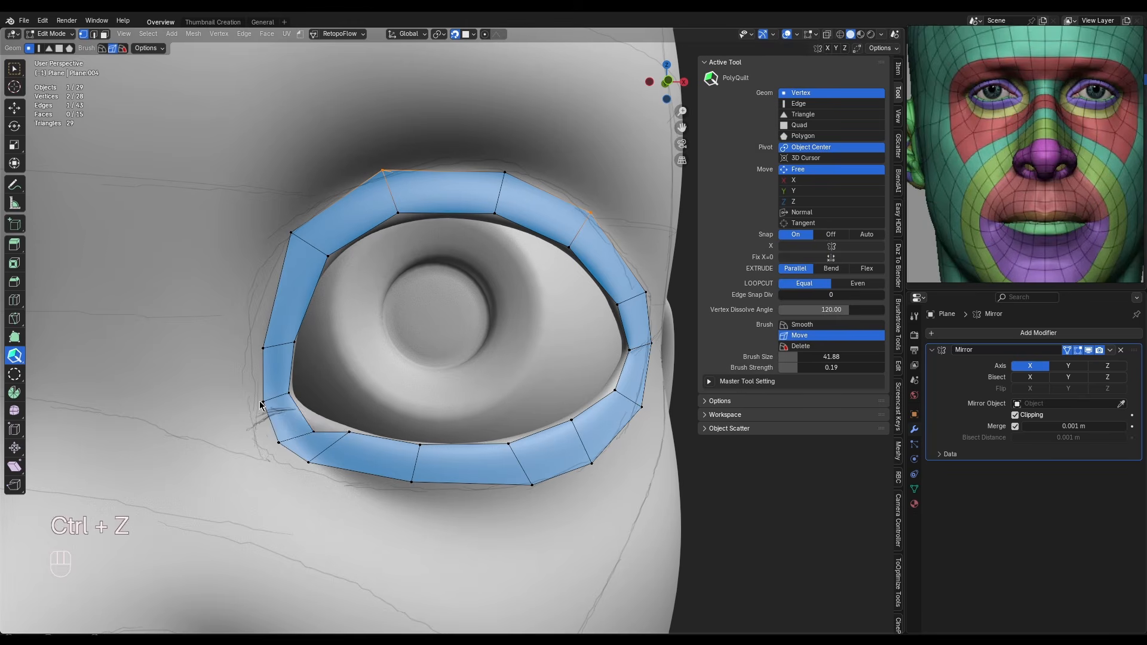
{"action": "scroll", "coordinate": [367, 439], "scroll_direction": "down", "scroll_amount": 2}
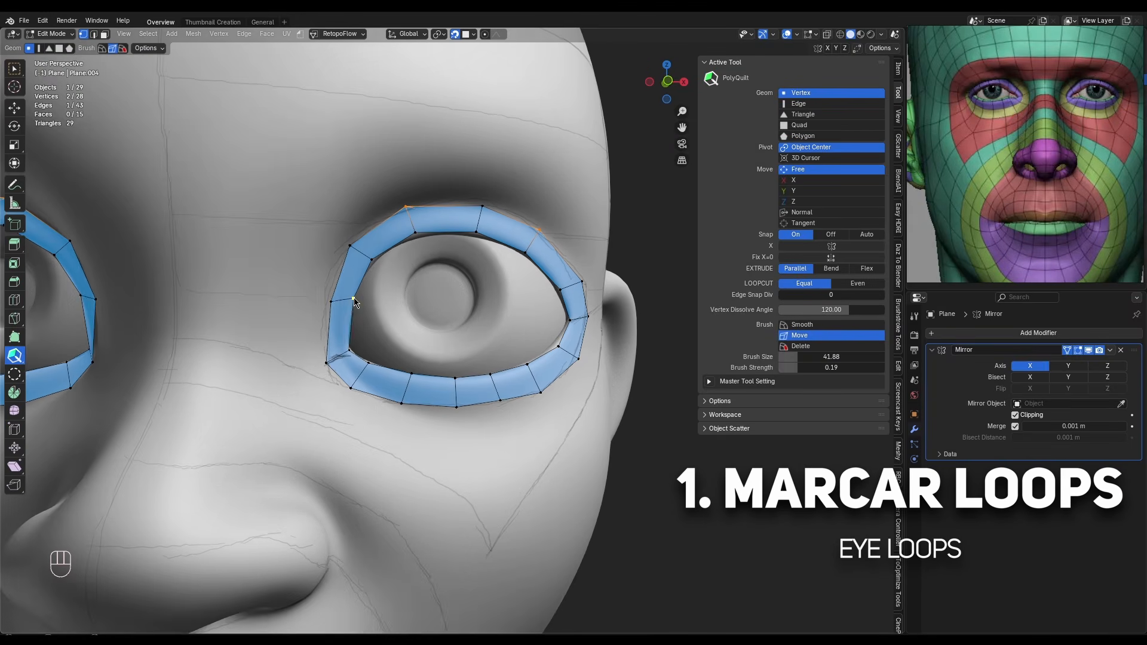
Switch to vertex selection with the Select Box tool
{"action": "key", "text": "1"}
{"action": "key", "text": "w"}
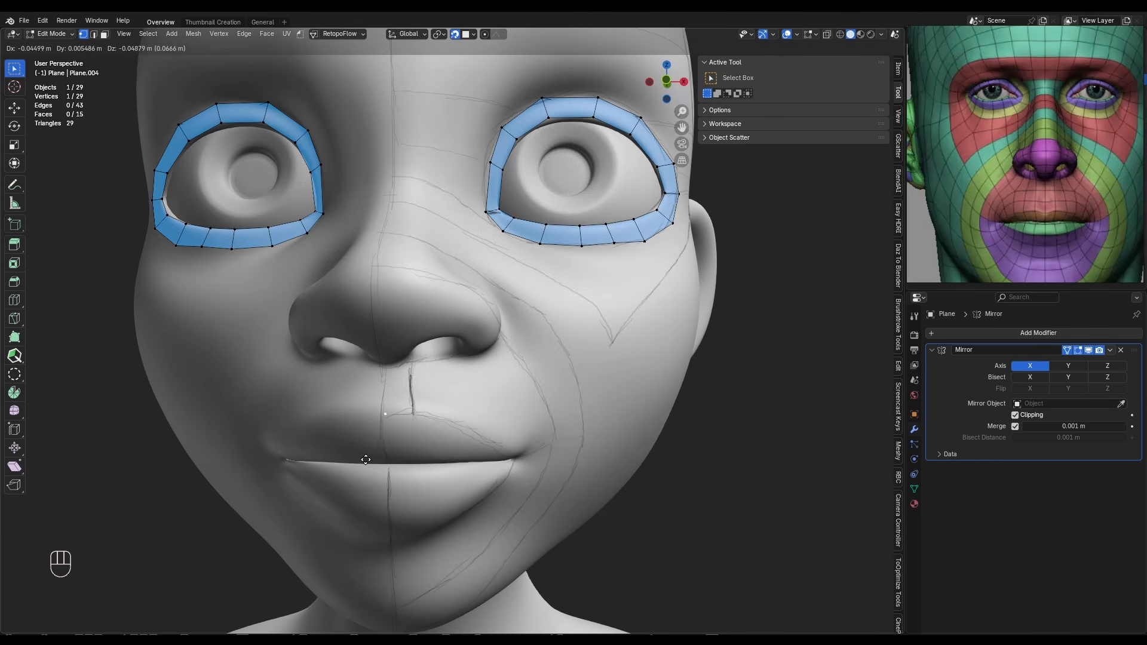
{"action": "key", "text": "e"}
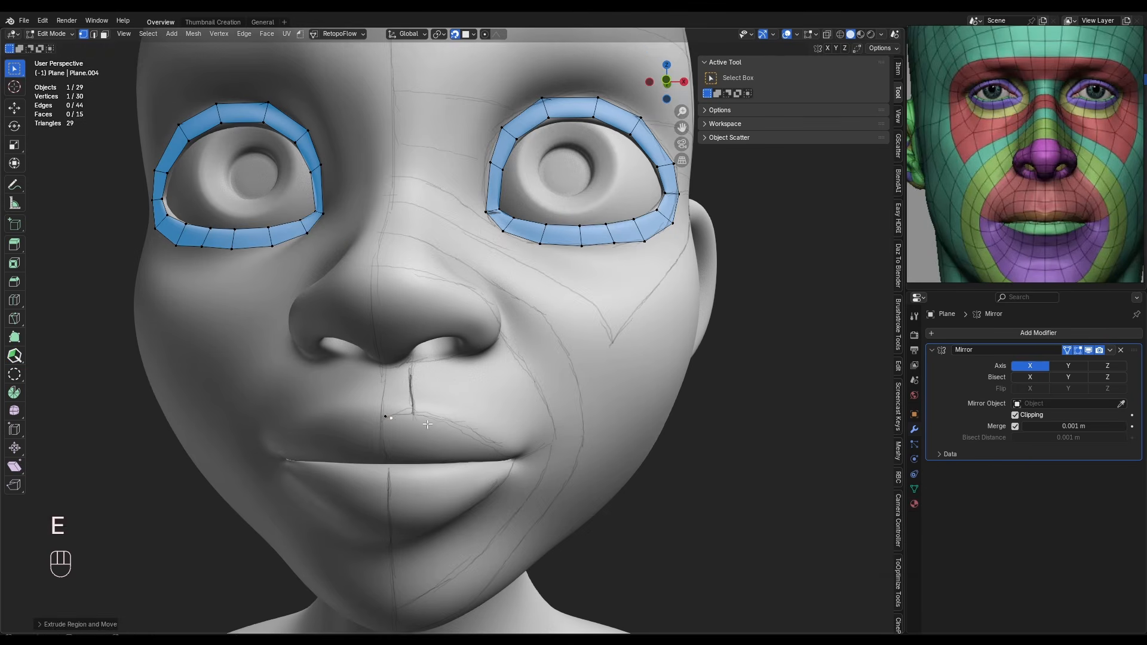
{"action": "key", "text": "g"}
{"action": "key", "text": "ctrl+z"}
{"action": "key", "text": "ctrl+z"}
{"action": "key", "text": "ctrl+z"}
Duplicate a vertex onto the upper lip's centre line and extrude it along the upper lip border to the mouth corner
{"action": "key", "text": "shift+d"}
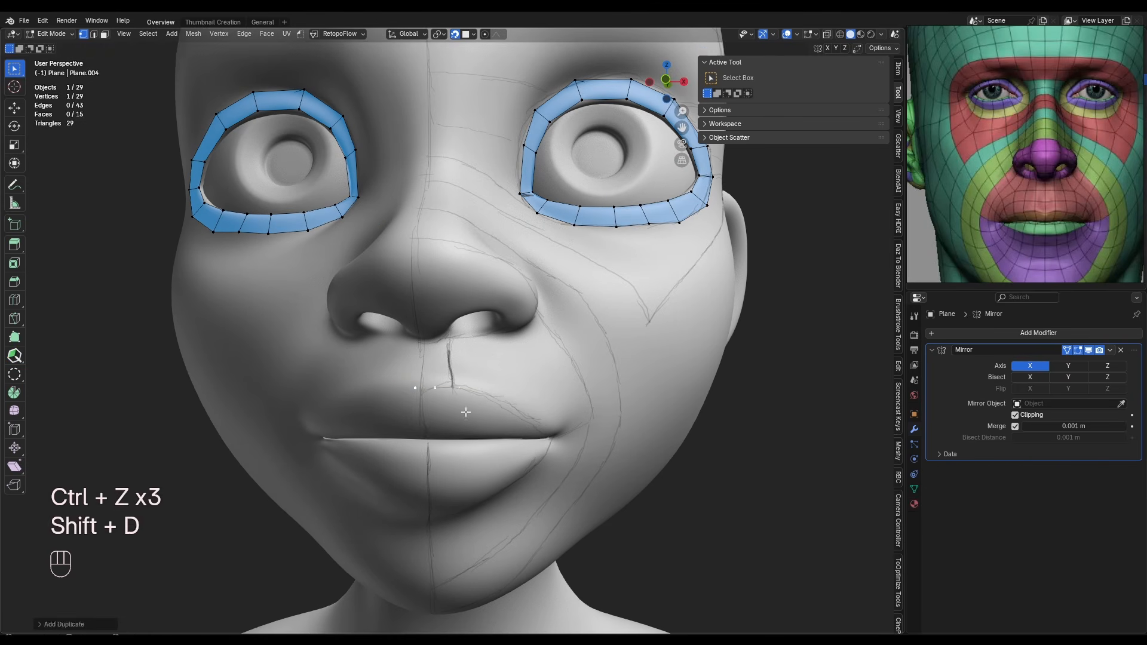
{"action": "key", "text": "g"}
{"action": "left_click", "coordinate": [452, 388]}
{"action": "key", "text": "e"}
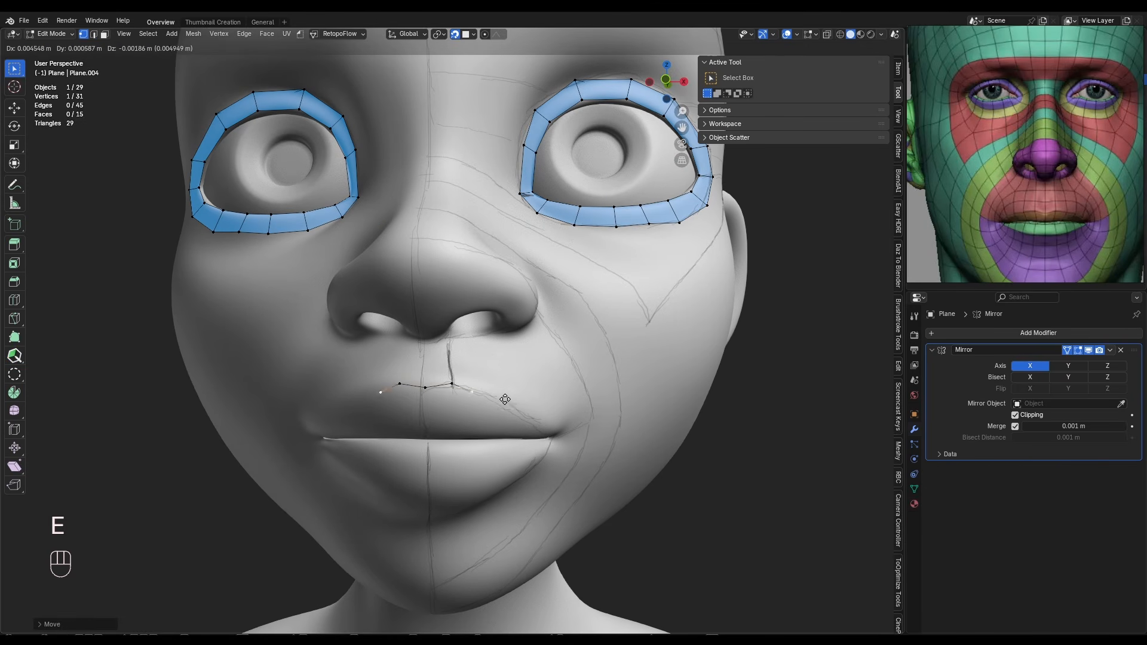
{"action": "left_click", "coordinate": [541, 413]}
{"action": "key", "text": "e"}
{"action": "left_click", "coordinate": [591, 442]}
{"action": "middle_click_drag", "start_coordinate": [592, 442], "coordinate": [541, 364]}
{"action": "key", "text": "g"}
{"action": "left_click", "coordinate": [546, 358]}
{"action": "key", "text": "e"}
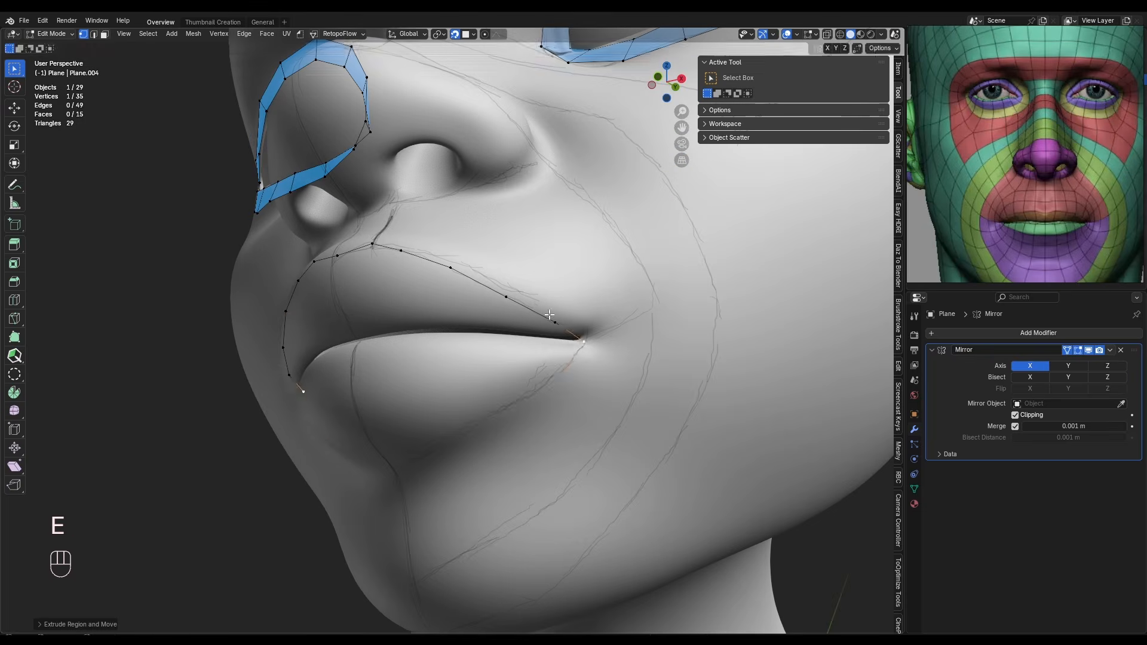
Extrude vertices from the mouth corner along the lower lip border to the centre line, and adjust their placement
{"action": "key", "text": "e"}
{"action": "key", "text": "e"}
{"action": "left_click", "coordinate": [515, 430]}
{"action": "key", "text": "e"}
{"action": "key", "text": "e"}
{"action": "left_click", "coordinate": [475, 397]}
{"action": "key", "text": "g"}
{"action": "left_click", "coordinate": [492, 343]}
{"action": "left_click", "coordinate": [562, 392], "text": "alt"}
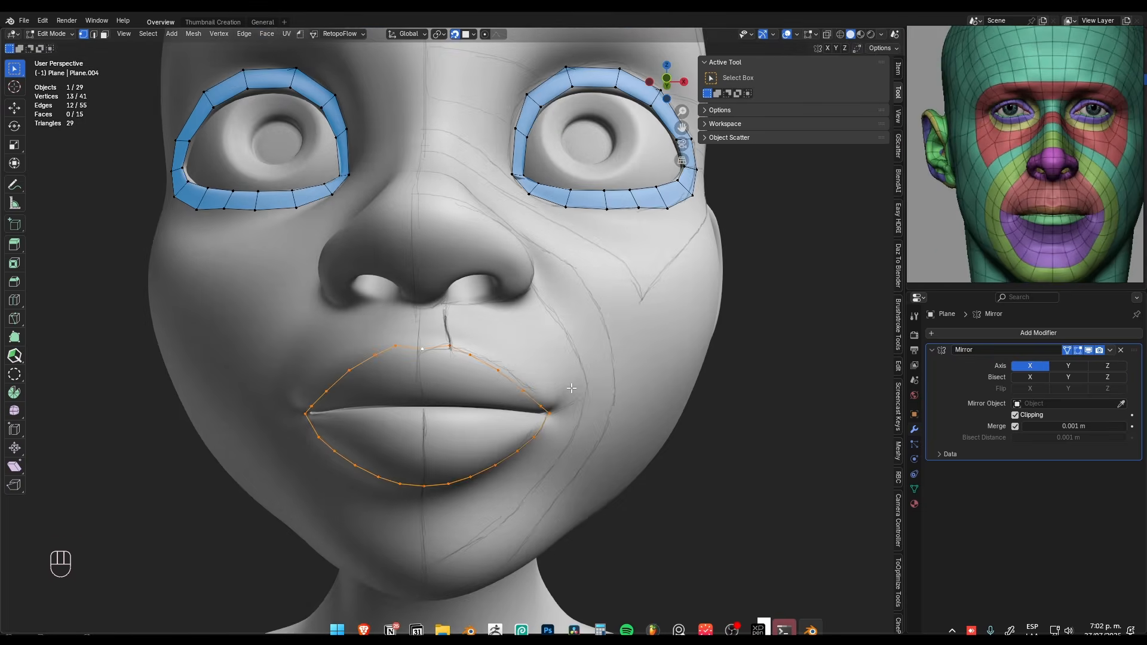
{"action": "key", "text": "ctrl+z"}
{"action": "middle_click_drag", "start_coordinate": [568, 391], "coordinate": [538, 428]}
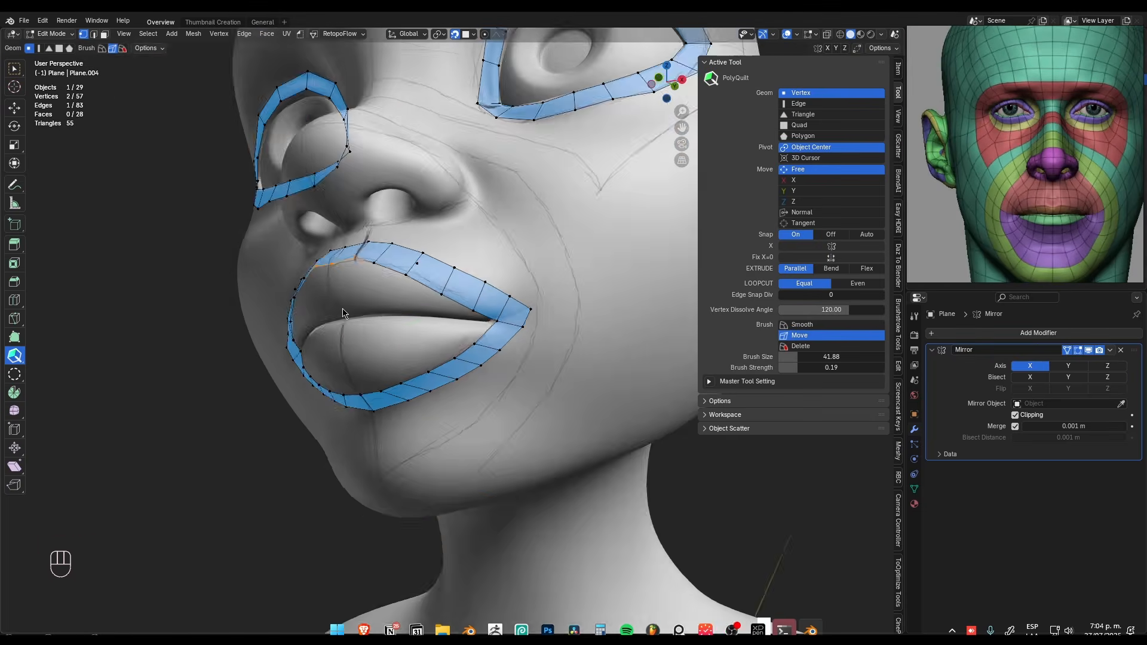
Undo the last mouth-ring edit, clear the selection and delete leftover geometry near the mouth
{"action": "key", "text": "ctrl+z"}
{"action": "key", "text": "Delete"}
{"action": "key", "text": "a"}
{"action": "key", "text": "a"}
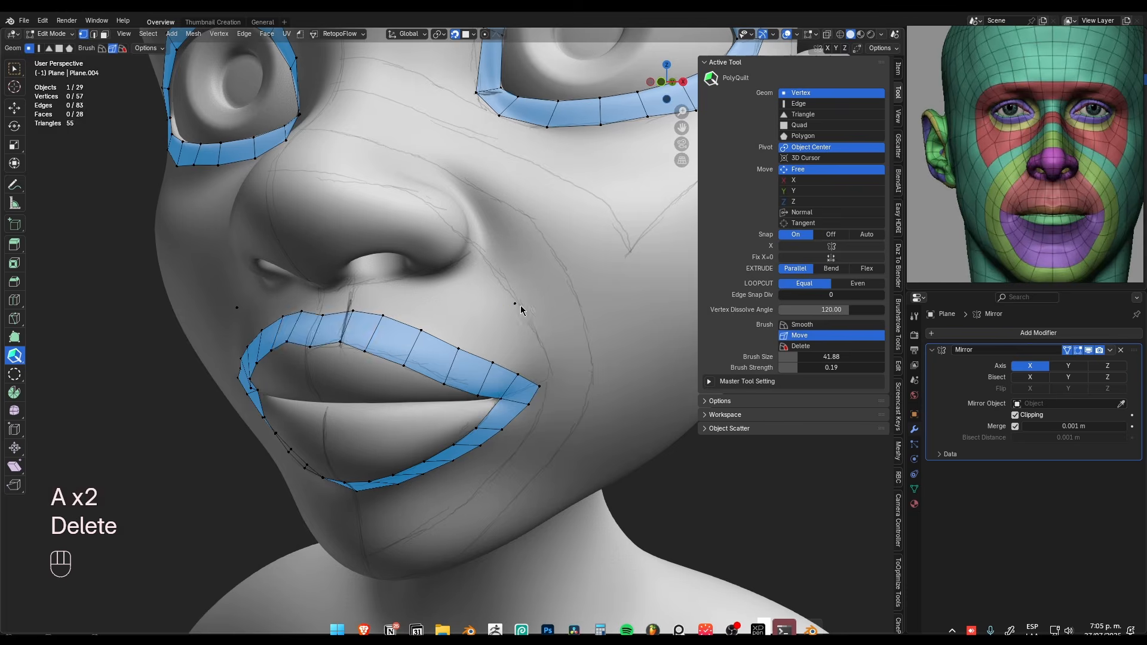
{"action": "middle_click_drag", "start_coordinate": [521, 305], "coordinate": [301, 333]}
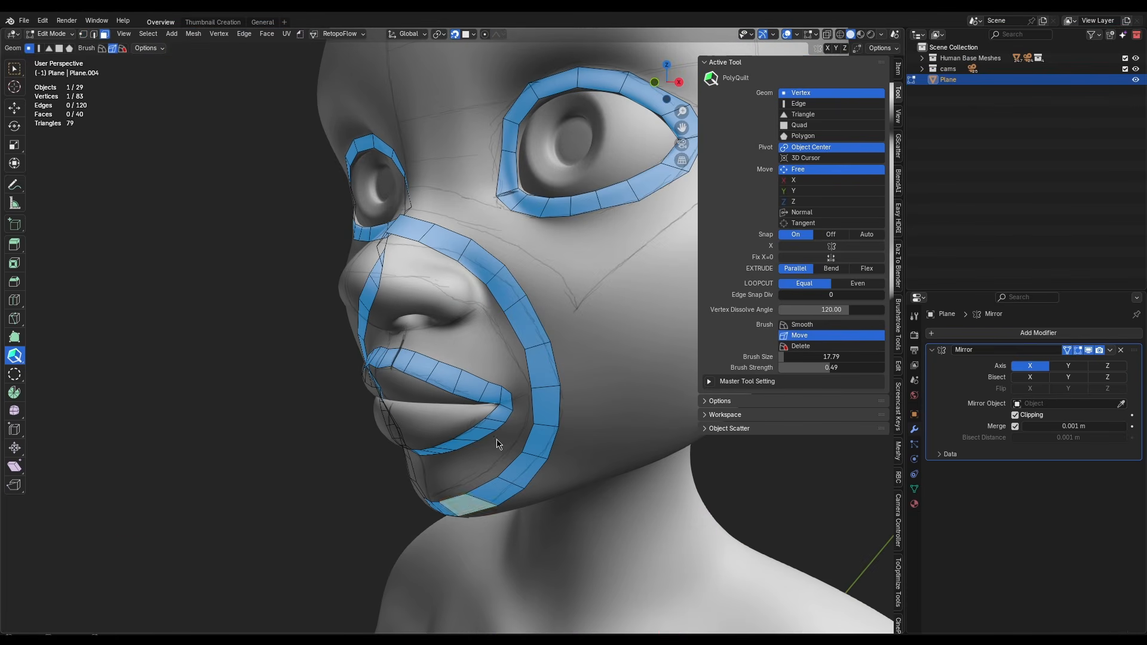
Activate the PolyQuilt QuadPatch tool with the eye and forehead area in view
{"action": "middle_click_drag", "start_coordinate": [435, 203], "coordinate": [412, 282], "text": "shift"}
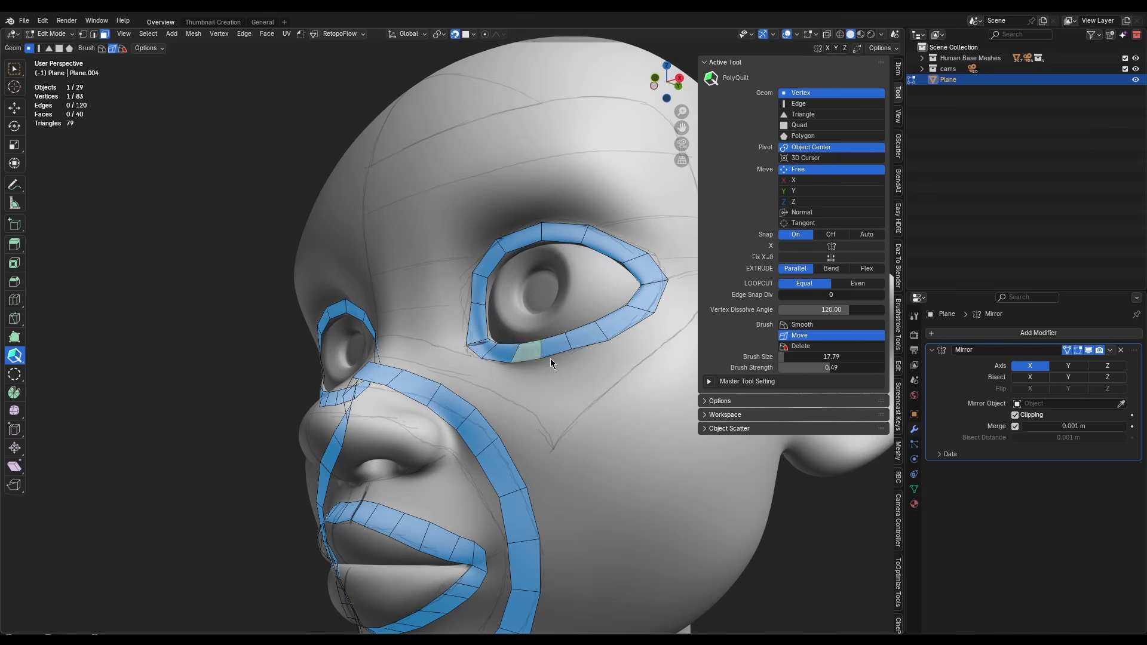
{"action": "middle_click_drag", "start_coordinate": [527, 353], "coordinate": [541, 397]}
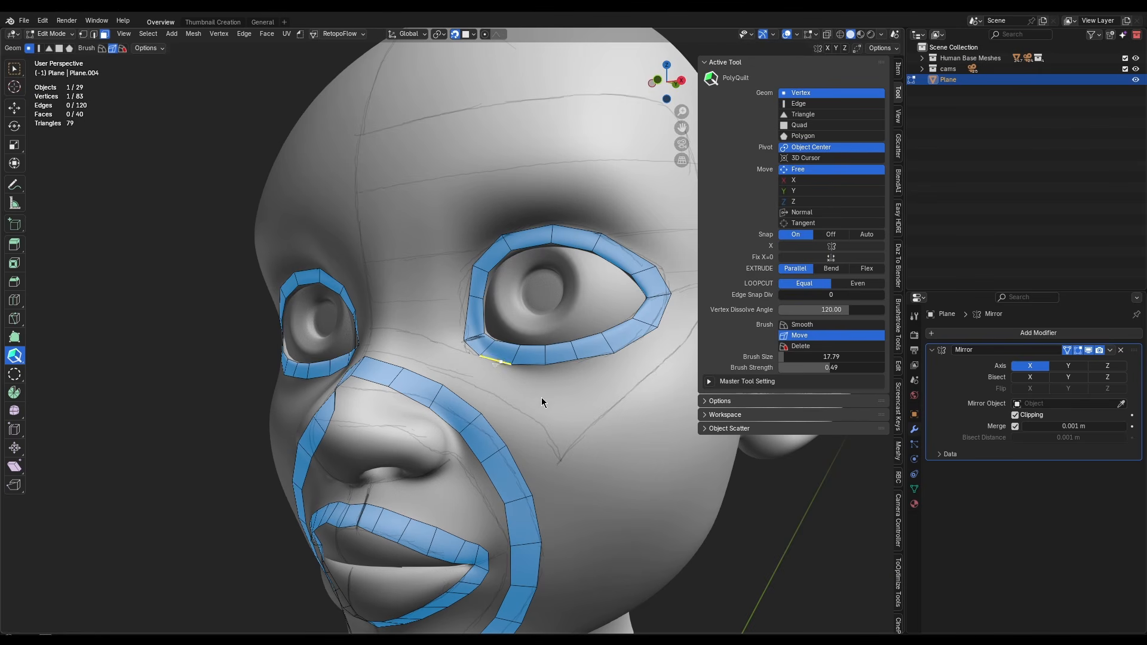
{"action": "left_click", "coordinate": [15, 374]}
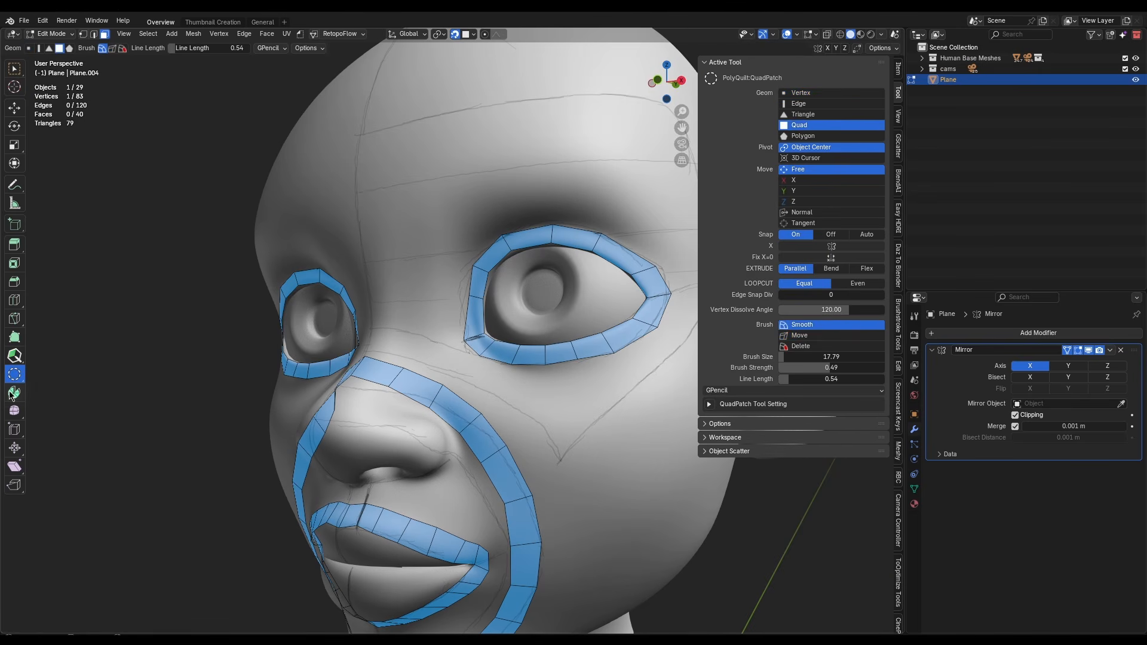
Draw a QuadPatch stroke from the forehead's centre line across and down to the temple, with Edge Divide 8
{"action": "left_click_drag", "start_coordinate": [251, 187], "coordinate": [576, 210]}
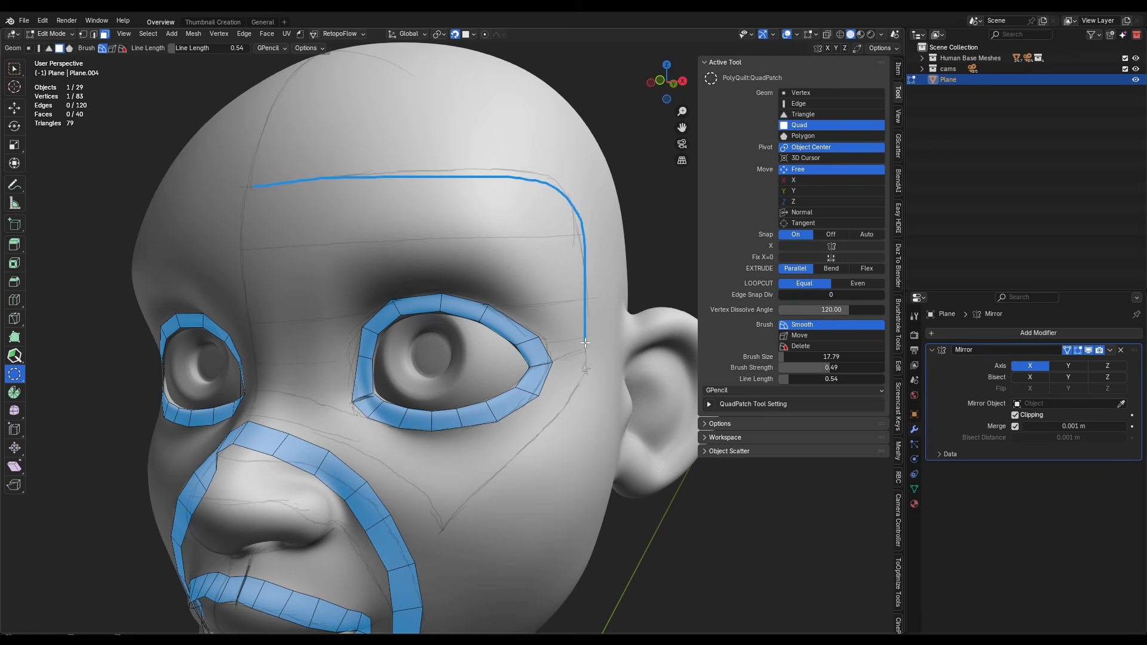
{"action": "left_click_drag", "start_coordinate": [584, 342], "coordinate": [585, 345]}
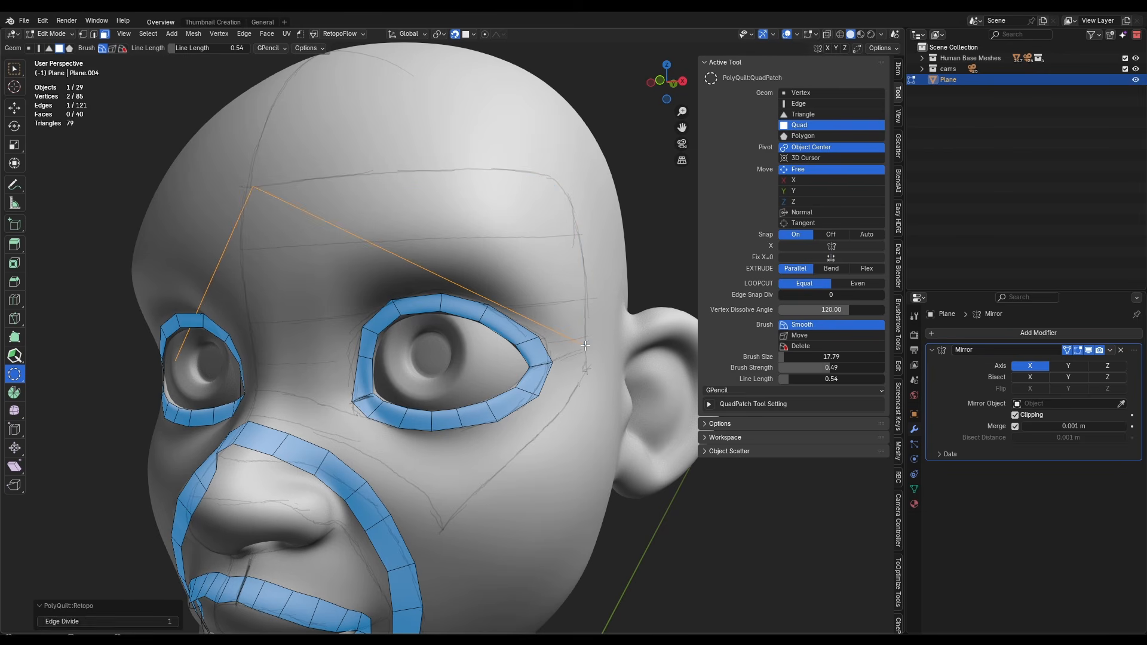
{"action": "left_click_drag", "start_coordinate": [91, 619], "coordinate": [143, 619]}
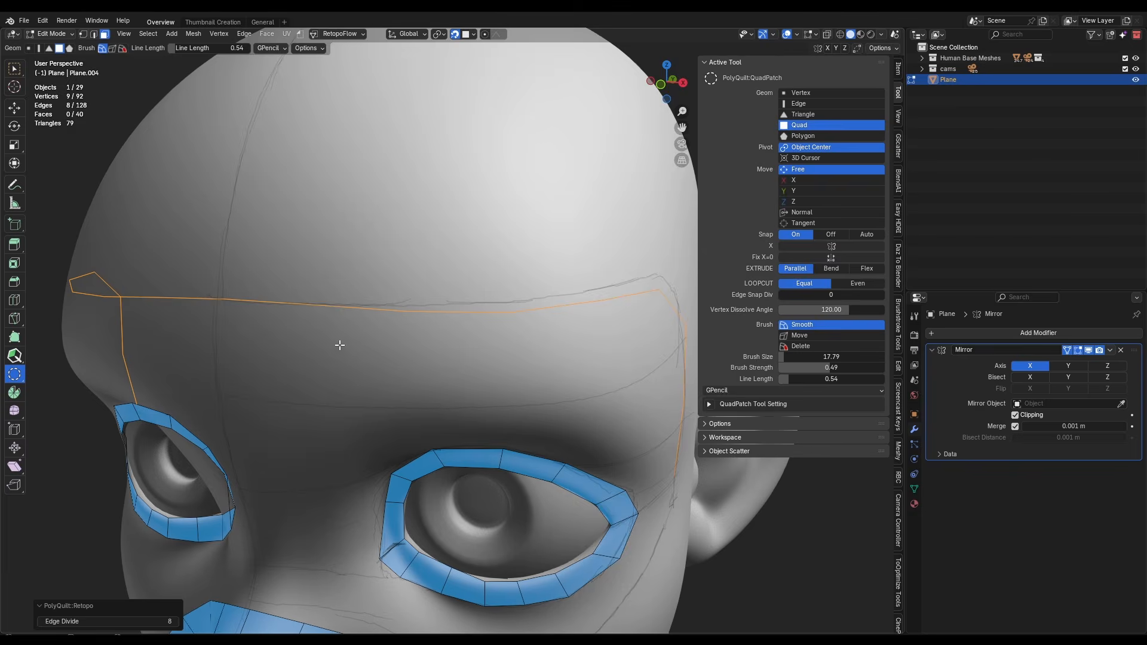
{"action": "scroll", "coordinate": [339, 345], "scroll_direction": "down", "scroll_amount": 3}
{"action": "middle_click_drag", "start_coordinate": [339, 345], "coordinate": [307, 220]}
{"action": "middle_click_drag", "start_coordinate": [435, 393], "coordinate": [476, 297]}
{"action": "middle_click_drag", "start_coordinate": [364, 255], "coordinate": [335, 412]}
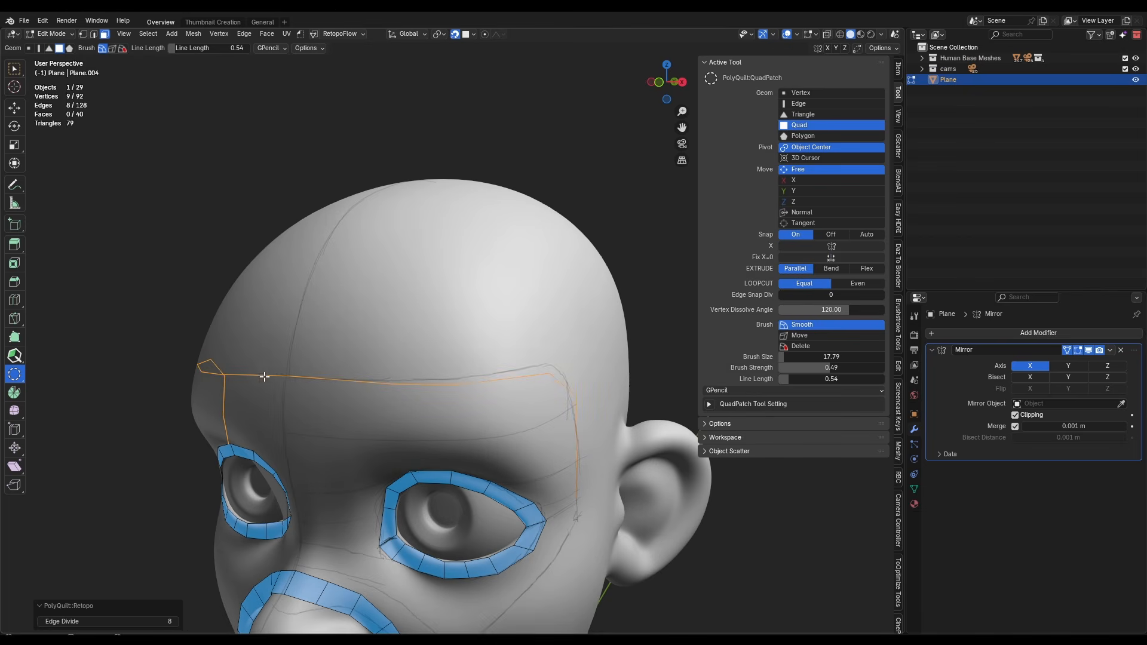
{"action": "middle_click_drag", "start_coordinate": [264, 377], "coordinate": [287, 387]}
{"action": "scroll", "coordinate": [287, 387], "scroll_direction": "down", "scroll_amount": 1}
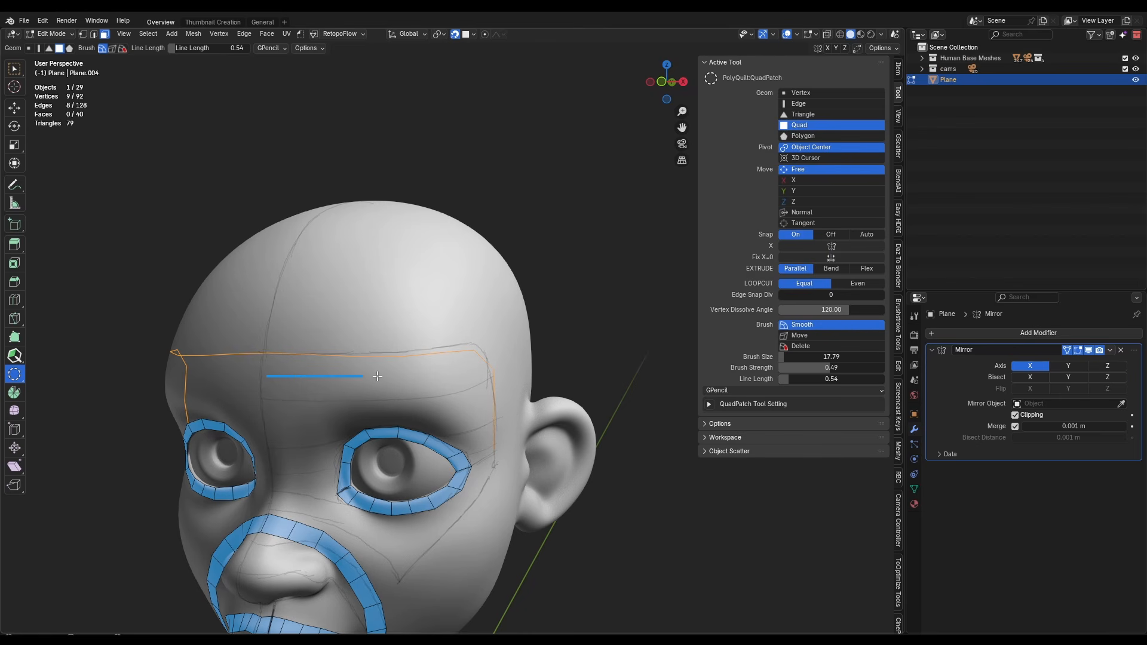
Draw a second QuadPatch stroke below the forehead line to form a quad band, with Edge Divide 1
{"action": "left_click_drag", "start_coordinate": [485, 462], "coordinate": [485, 462]}
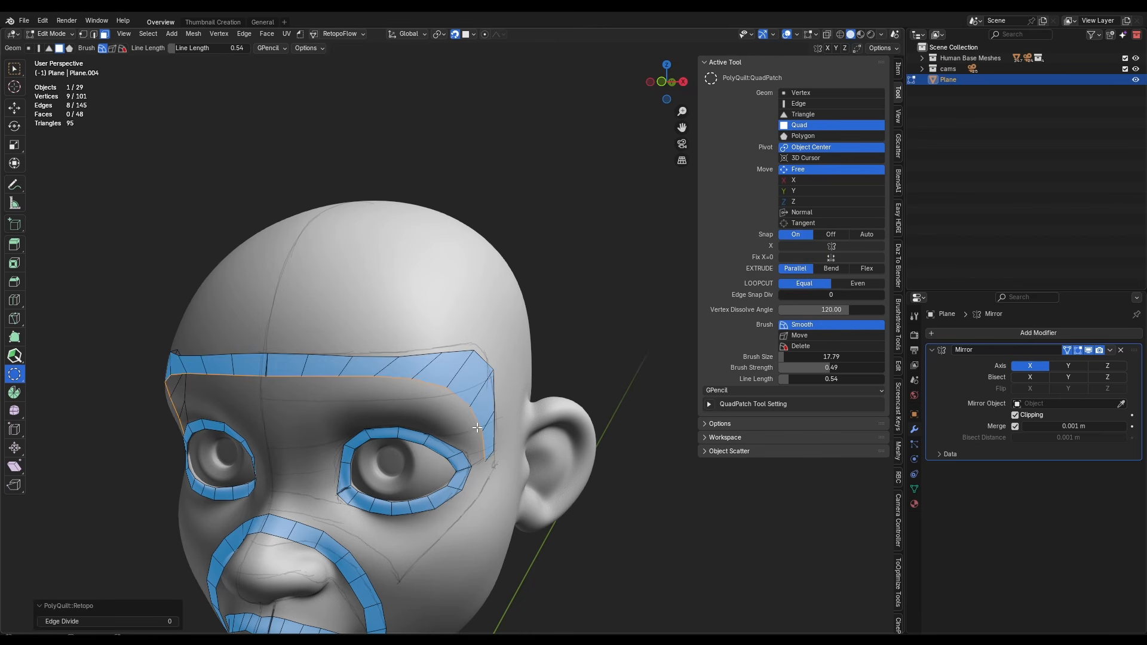
{"action": "mouse_move", "coordinate": [477, 428]}
{"action": "middle_mouse_down"}
{"action": "mouse_move", "coordinate": [457, 399]}
{"action": "mouse_move", "coordinate": [504, 384]}
{"action": "middle_mouse_up"}
{"action": "mouse_move", "coordinate": [406, 366]}
{"action": "middle_mouse_down"}
{"action": "mouse_move", "coordinate": [370, 361]}
{"action": "mouse_move", "coordinate": [360, 383]}
{"action": "middle_mouse_up"}
{"action": "scroll", "coordinate": [370, 361], "scroll_direction": "up", "scroll_amount": 2}
{"action": "mouse_move", "coordinate": [115, 621]}
{"action": "left_mouse_down"}
{"action": "mouse_move", "coordinate": [132, 621]}
{"action": "mouse_move", "coordinate": [122, 622]}
{"action": "left_mouse_up"}
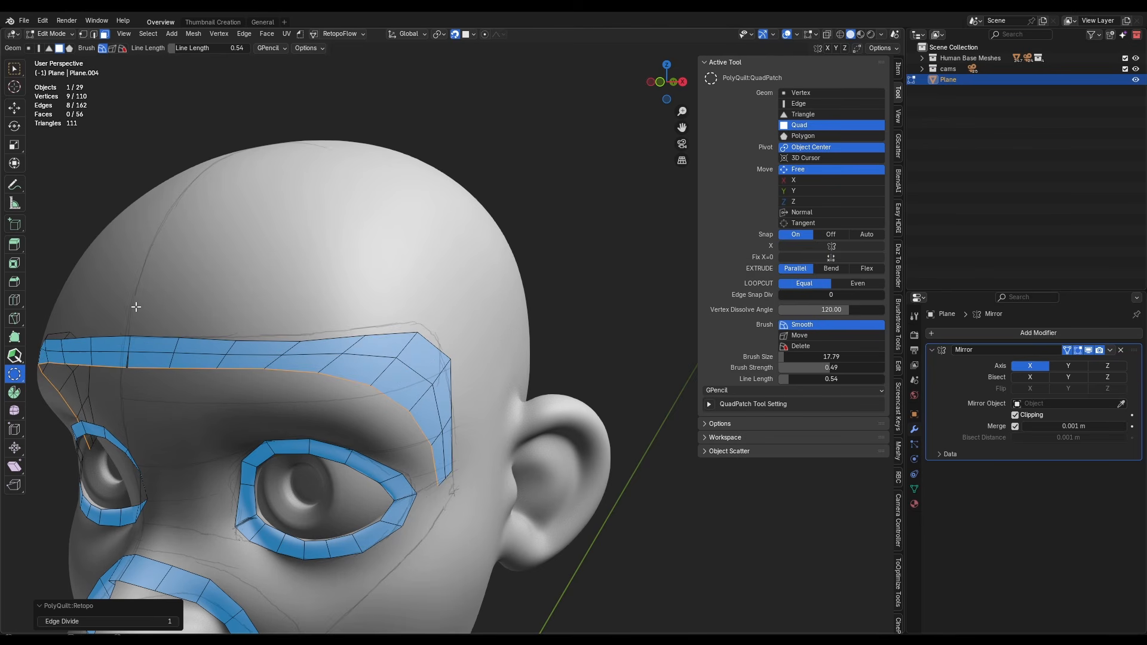
Try to add another QuadPatch band above the forehead band, and undo the latest strokes
{"action": "left_click_drag", "start_coordinate": [486, 435], "coordinate": [487, 436]}
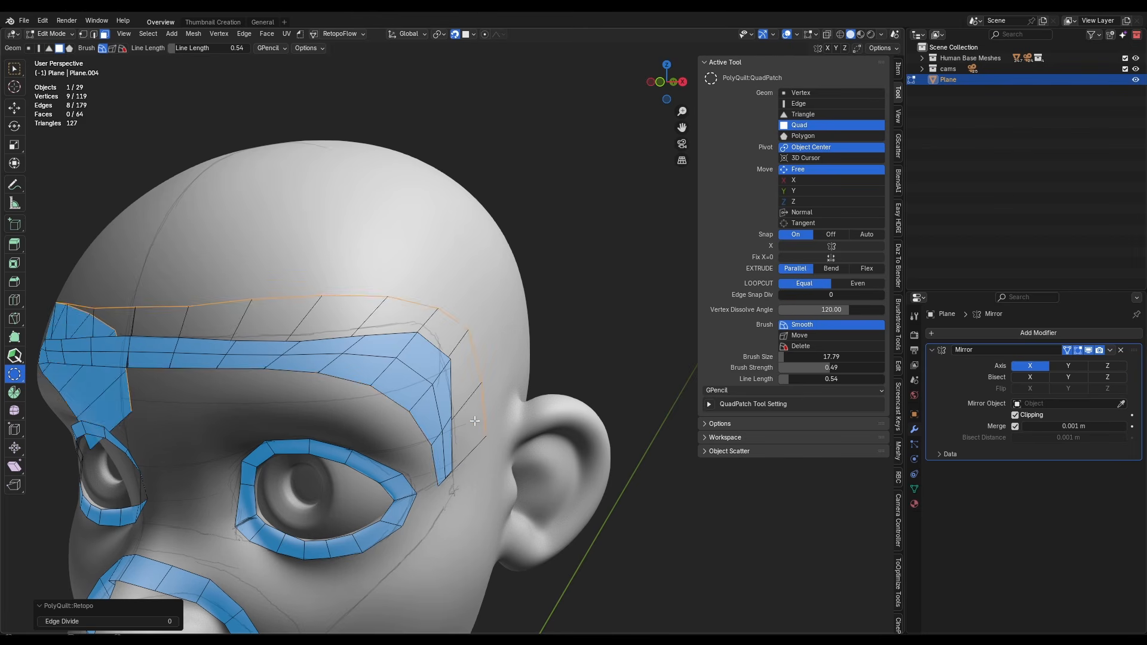
{"action": "key", "text": "ctrl+z"}
{"action": "left_click_drag", "start_coordinate": [384, 442], "coordinate": [411, 464]}
{"action": "middle_click_drag", "start_coordinate": [282, 451], "coordinate": [406, 293], "text": "shift"}
{"action": "middle_click_drag", "start_coordinate": [406, 292], "coordinate": [347, 281]}
{"action": "scroll", "coordinate": [402, 239], "scroll_direction": "down", "scroll_amount": 4}
{"action": "middle_click_drag", "start_coordinate": [402, 231], "coordinate": [514, 257]}
{"action": "scroll", "coordinate": [514, 258], "scroll_direction": "up", "scroll_amount": 4}
{"action": "key", "text": "ctrl+z"}
{"action": "key", "text": "ctrl+z"}
{"action": "key", "text": "ctrl+z"}
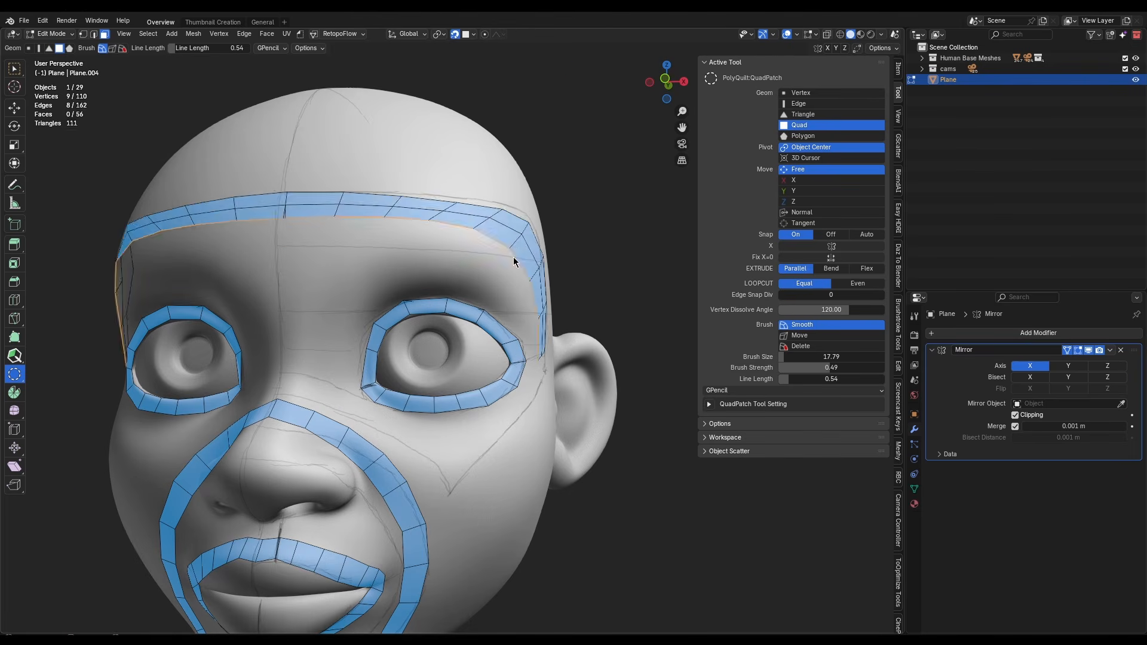
Draw a QuadPatch stroke from the brow's centre around the eye socket to the nose bridge, with Edge Divide 8
{"action": "middle_click_drag", "start_coordinate": [404, 341], "coordinate": [481, 147], "text": "shift"}
{"action": "middle_click_drag", "start_coordinate": [463, 261], "coordinate": [363, 208]}
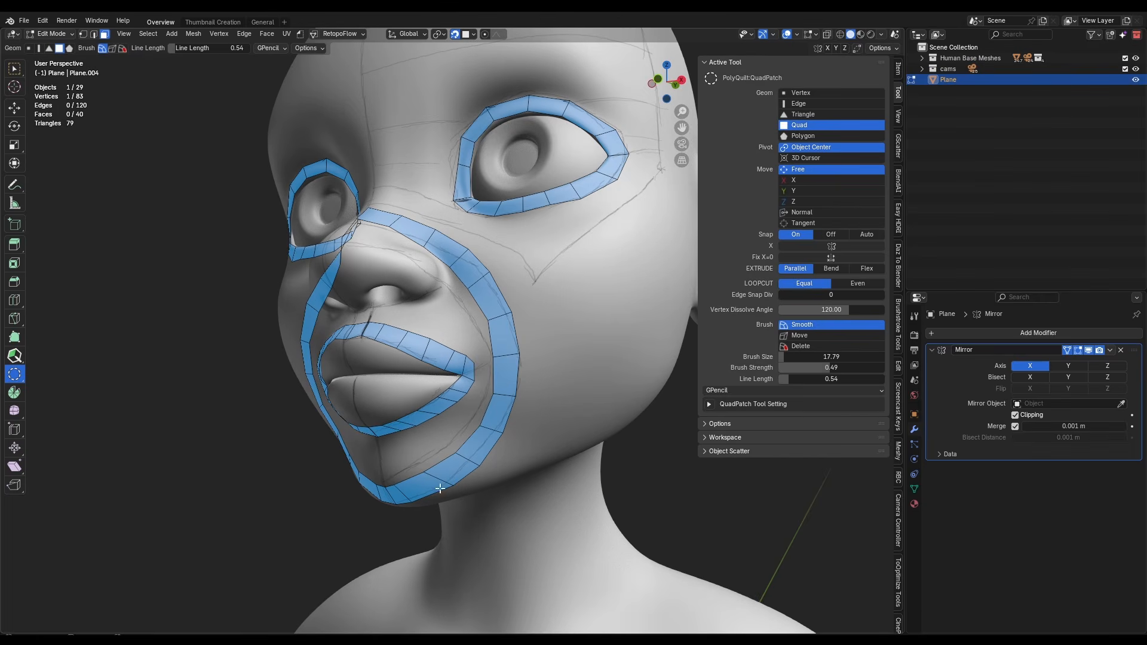
{"action": "left_click_drag", "start_coordinate": [236, 201], "coordinate": [556, 344]}
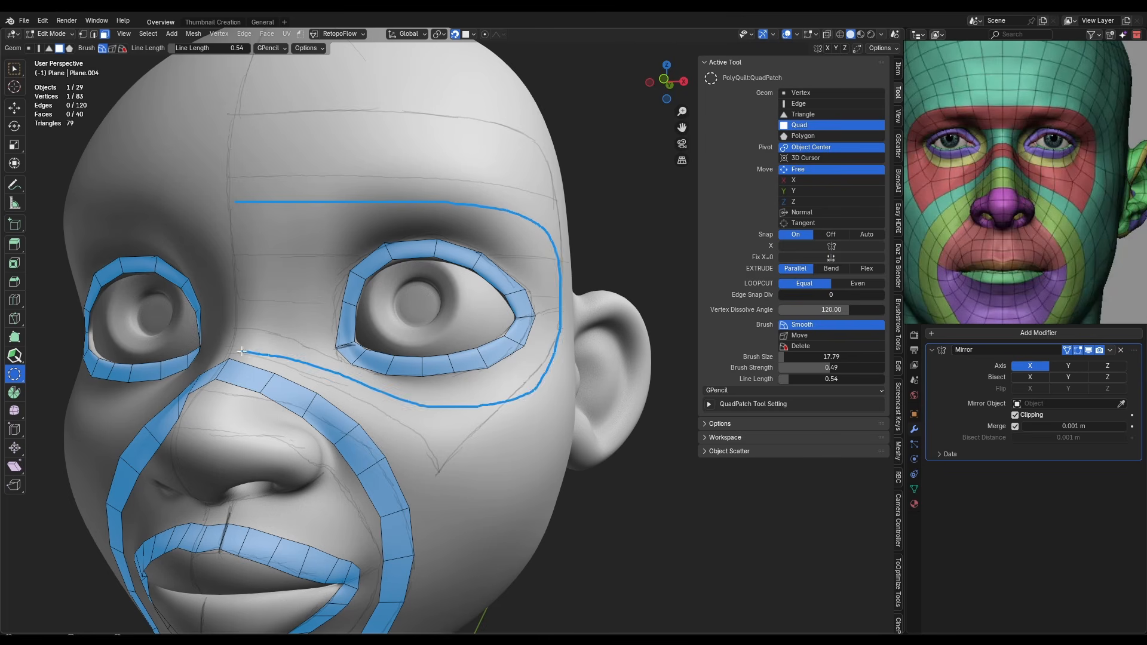
{"action": "left_click_drag", "start_coordinate": [242, 351], "coordinate": [235, 348]}
{"action": "left_click_drag", "start_coordinate": [159, 620], "coordinate": [185, 620]}
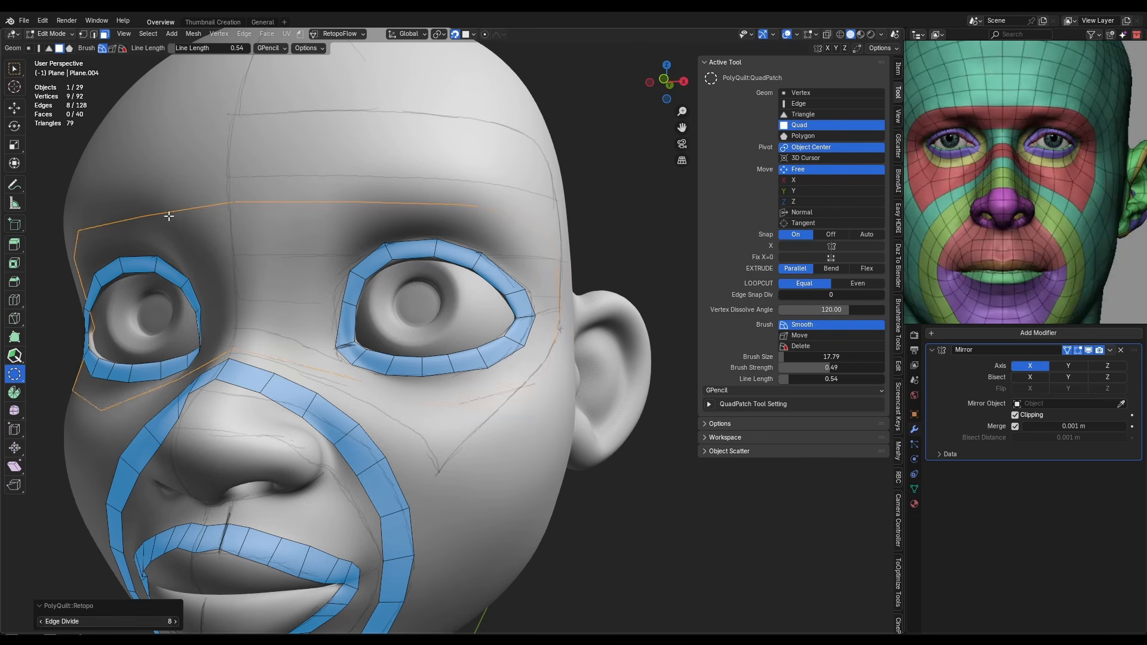
{"action": "middle_click_drag", "start_coordinate": [279, 223], "coordinate": [287, 281]}
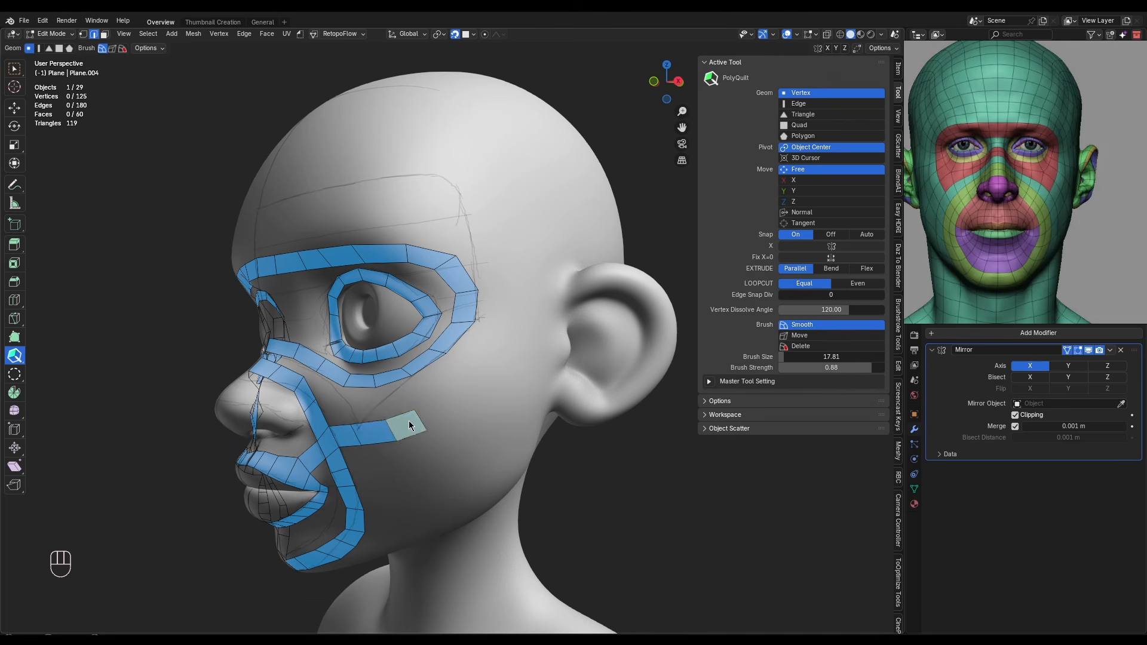
Extend the cheek strip with three quads curving up in front of the ear, and adjust its shape
{"action": "mouse_move", "coordinate": [409, 426]}
{"action": "middle_mouse_down"}
{"action": "mouse_move", "coordinate": [486, 379]}
{"action": "mouse_move", "coordinate": [414, 414]}
{"action": "middle_mouse_up"}
{"action": "left_click_drag", "start_coordinate": [412, 417], "coordinate": [444, 405]}
{"action": "left_click_drag", "start_coordinate": [443, 405], "coordinate": [502, 372]}
{"action": "left_click_drag", "start_coordinate": [502, 372], "coordinate": [521, 346]}
{"action": "key", "text": "ctrl+z"}
{"action": "key", "text": "ctrl+z"}
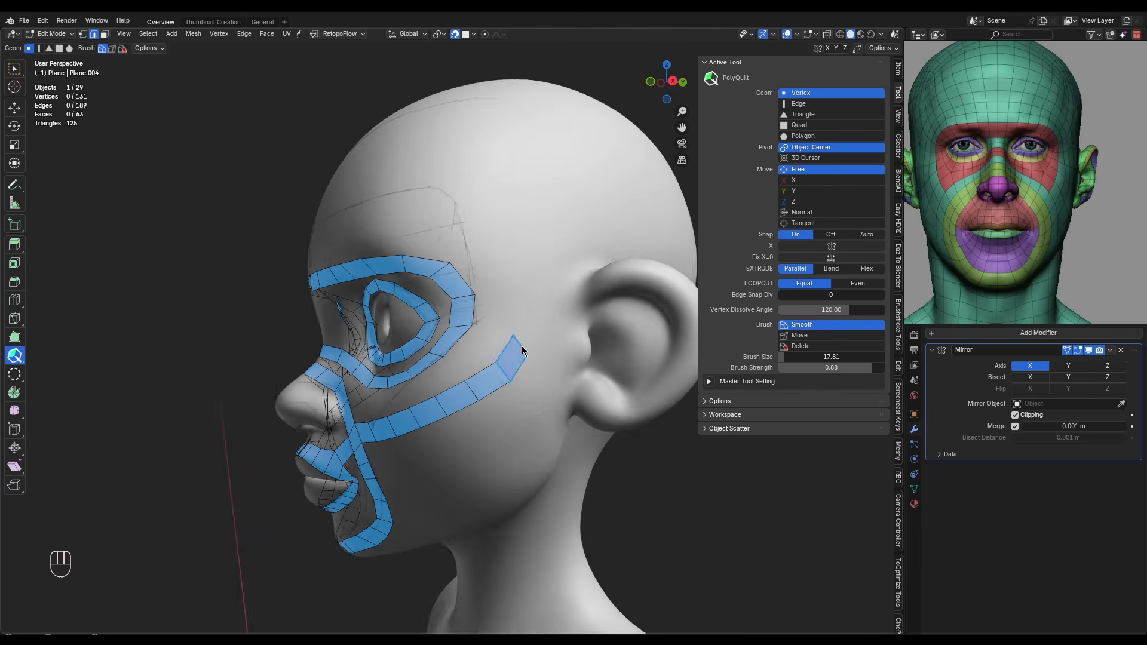
{"action": "middle_click_drag", "start_coordinate": [521, 346], "coordinate": [481, 389]}
{"action": "left_click_drag", "start_coordinate": [458, 389], "coordinate": [487, 377]}
Add loop cuts across the upper forehead band near the centre line
{"action": "key", "text": "ctrl+r"}
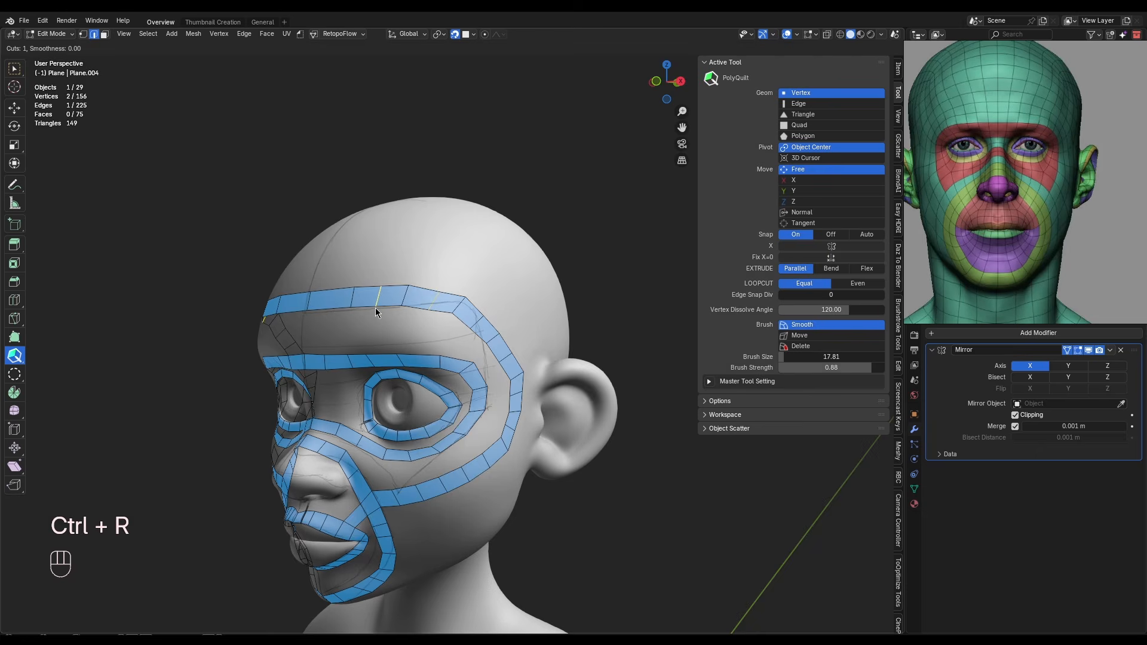
{"action": "key", "text": "ctrl+r"}
{"action": "left_click", "coordinate": [355, 325]}
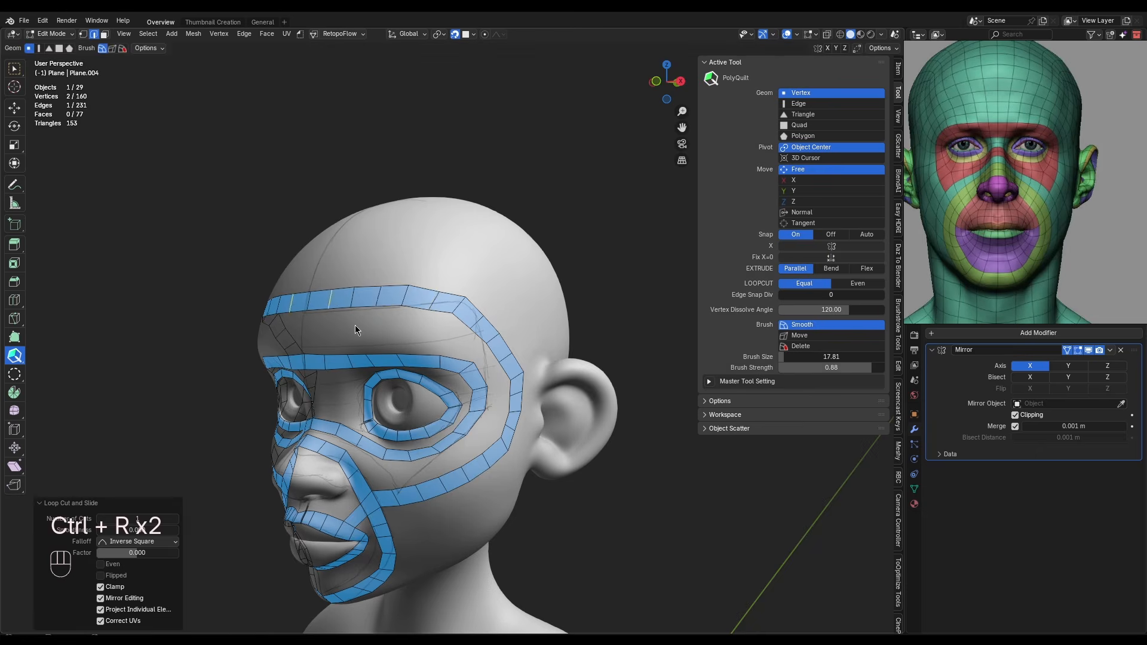
Smooth the quad loops around the eye with the Smooth brush at size 12.41
{"action": "scroll", "coordinate": [596, 402], "scroll_direction": "down", "scroll_amount": 3}
{"action": "scroll", "coordinate": [503, 353], "scroll_direction": "up", "scroll_amount": 5}
{"action": "middle_click_drag", "start_coordinate": [615, 340], "coordinate": [504, 354], "text": "shift"}
{"action": "left_click", "coordinate": [504, 354]}
{"action": "middle_click_drag", "start_coordinate": [364, 413], "coordinate": [455, 500]}
{"action": "scroll", "coordinate": [289, 491], "scroll_direction": "down", "scroll_amount": 3}
{"action": "middle_click_drag", "start_coordinate": [289, 491], "coordinate": [526, 388]}
{"action": "scroll", "coordinate": [387, 470], "scroll_direction": "up", "scroll_amount": 2}
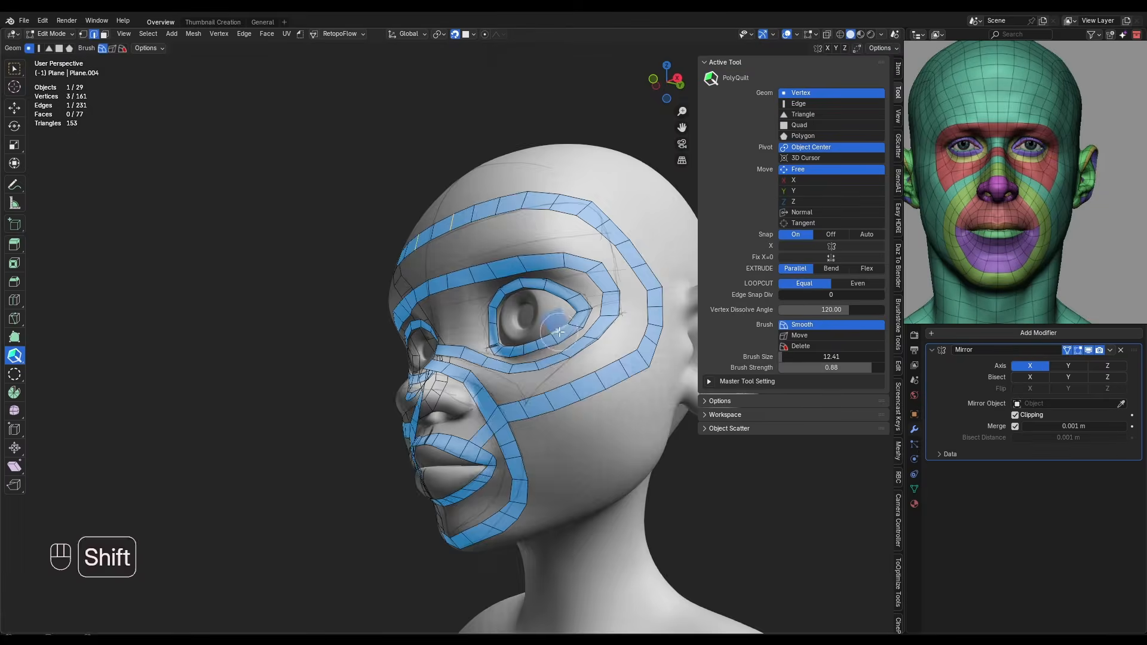
{"action": "scroll", "coordinate": [574, 358], "scroll_direction": "up", "scroll_amount": 1}
{"action": "middle_click_drag", "start_coordinate": [633, 323], "coordinate": [523, 397]}
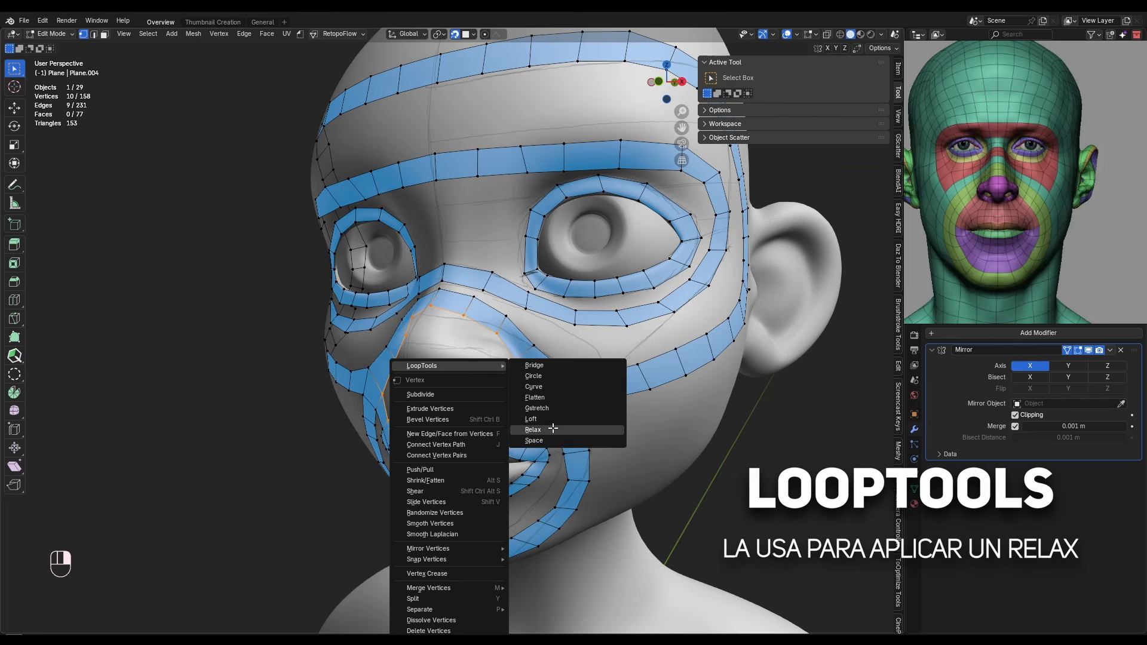
Relax the inner edge loop around the nose and the lower edge loop of the mouth ring with LoopTools Relax
{"action": "left_click", "coordinate": [553, 428]}
{"action": "right_click", "coordinate": [502, 366]}
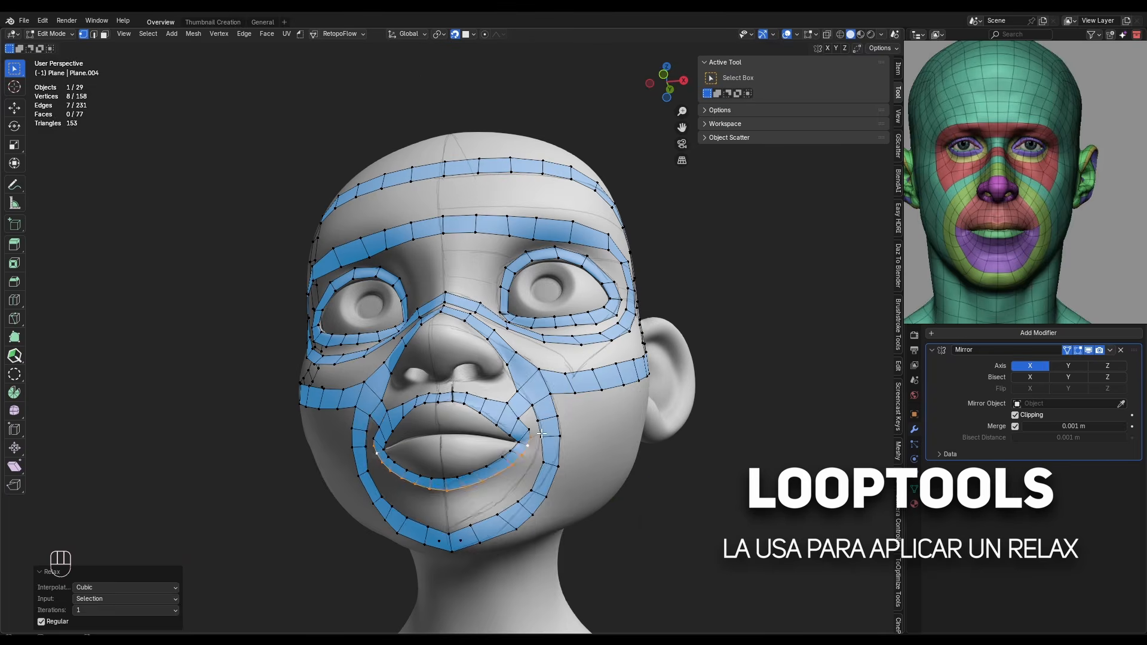
{"action": "right_click", "coordinate": [509, 371]}
{"action": "left_click", "coordinate": [589, 430]}
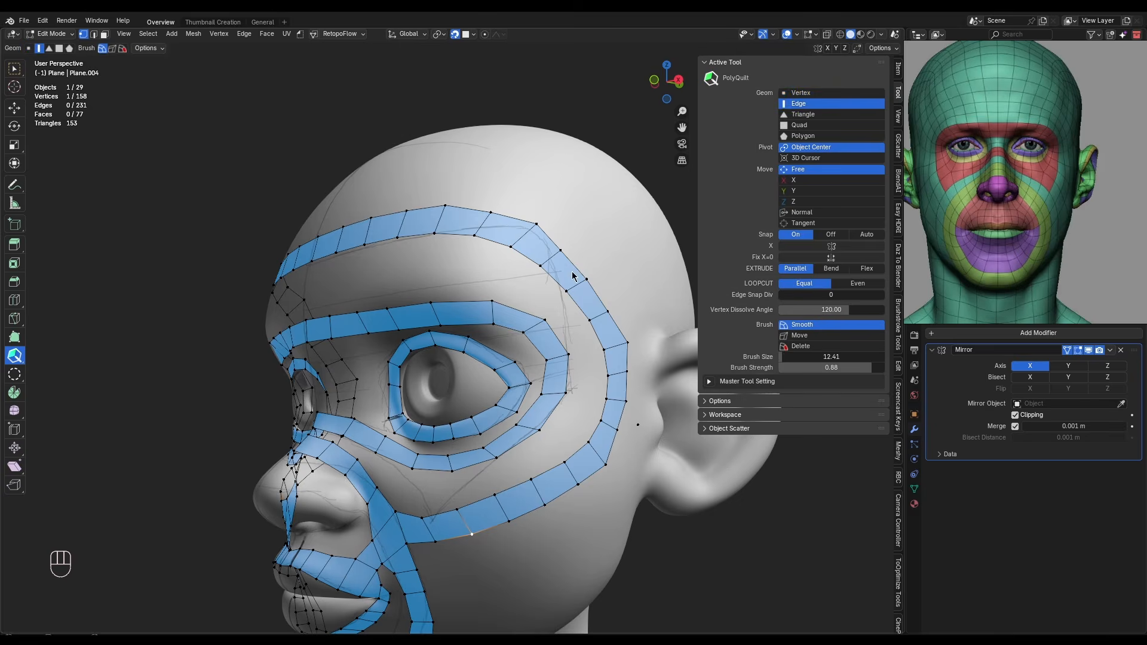
Build a strip of quads from under the chin along the jawline towards the ear
{"action": "key", "text": "a"}
{"action": "key", "text": "a"}
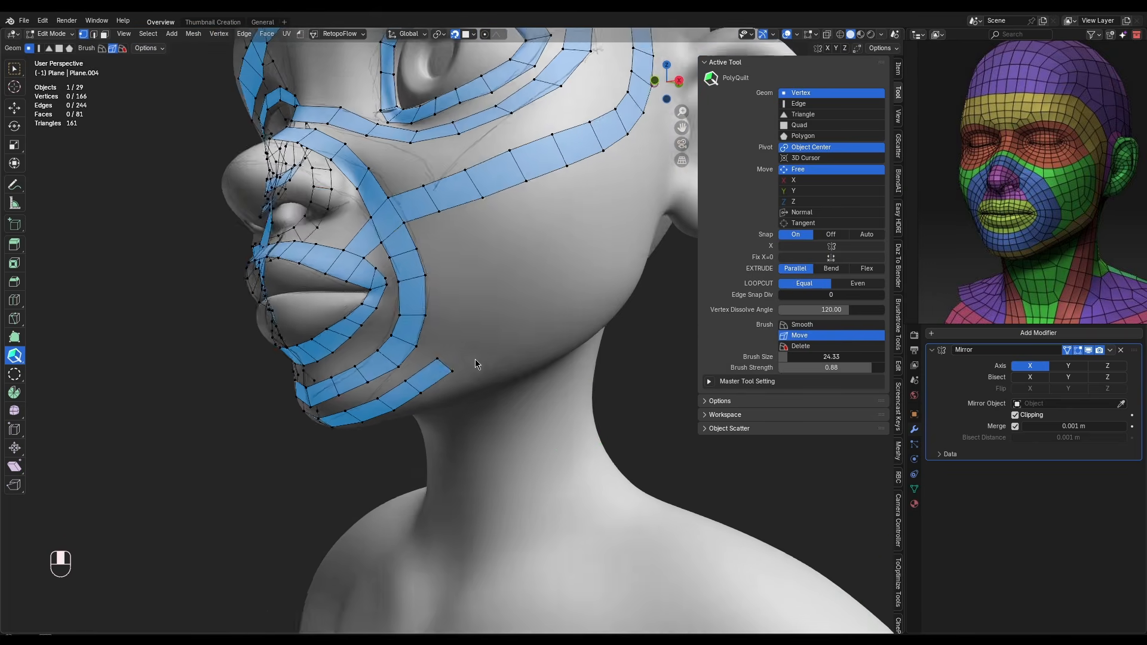
{"action": "middle_click_drag", "start_coordinate": [475, 359], "coordinate": [535, 442]}
{"action": "left_click_drag", "start_coordinate": [356, 469], "coordinate": [434, 415]}
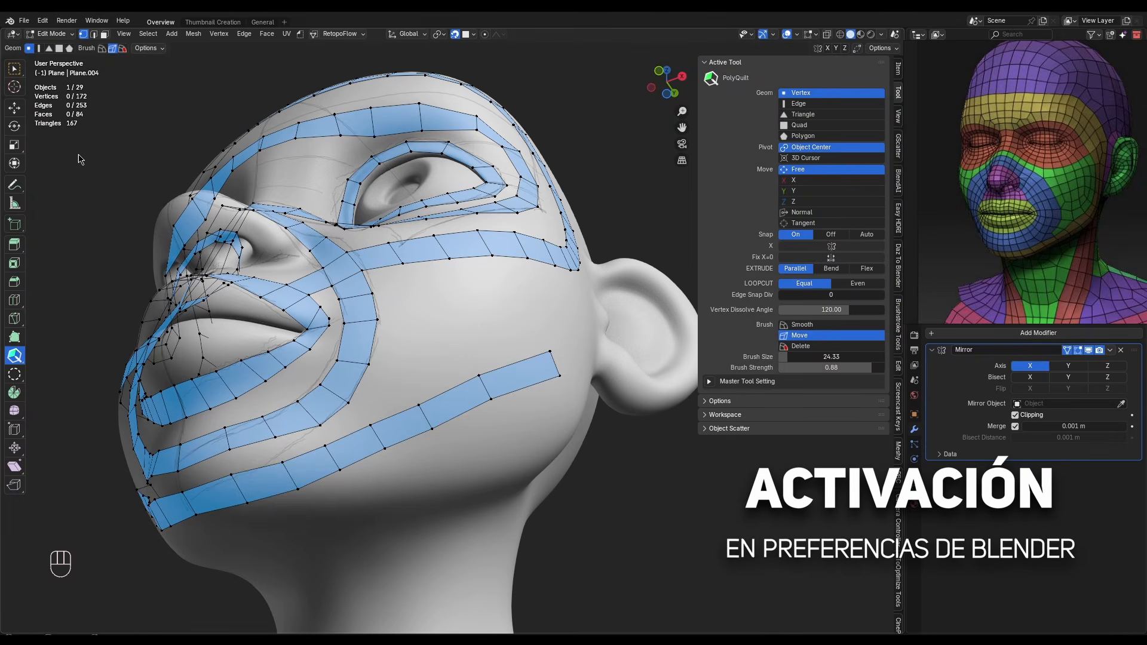
{"action": "key", "text": "shift"}
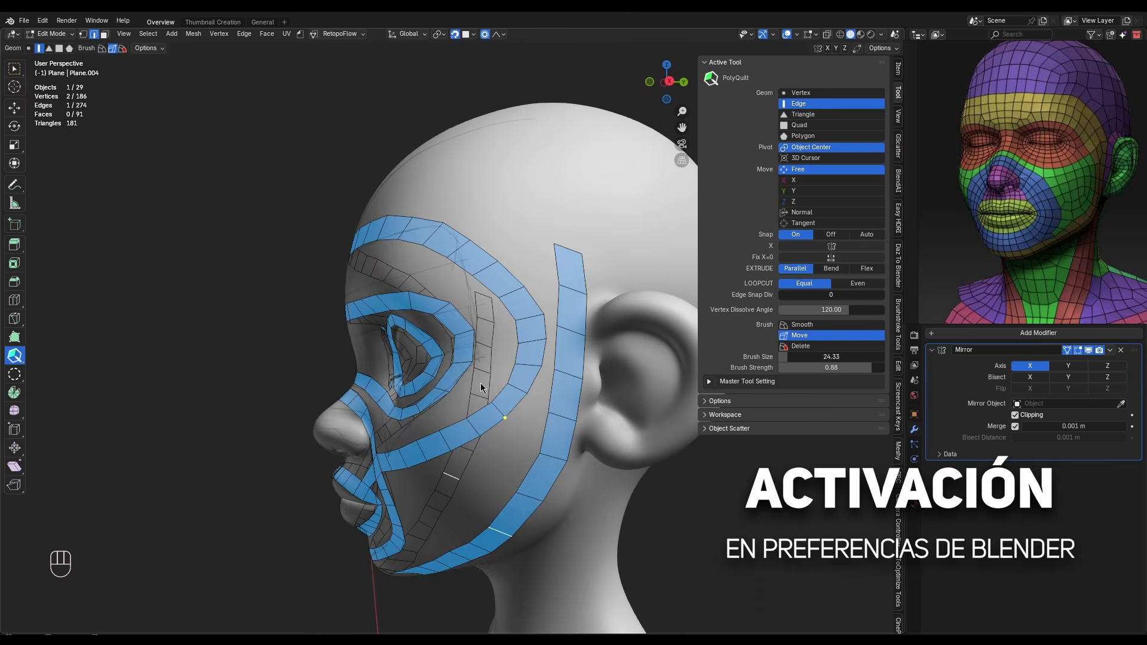
Continue the jaw strip from in front of the ear up over the crown to the centre line
{"action": "key", "text": "a"}
{"action": "key", "text": "a"}
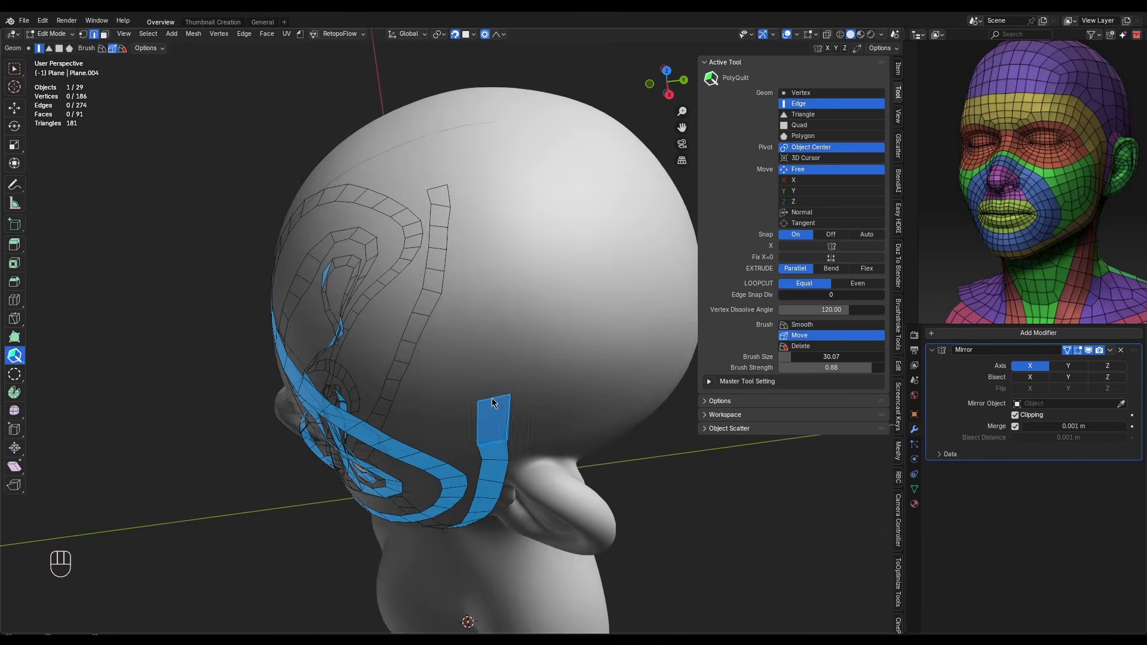
{"action": "left_click_drag", "start_coordinate": [493, 404], "coordinate": [474, 351]}
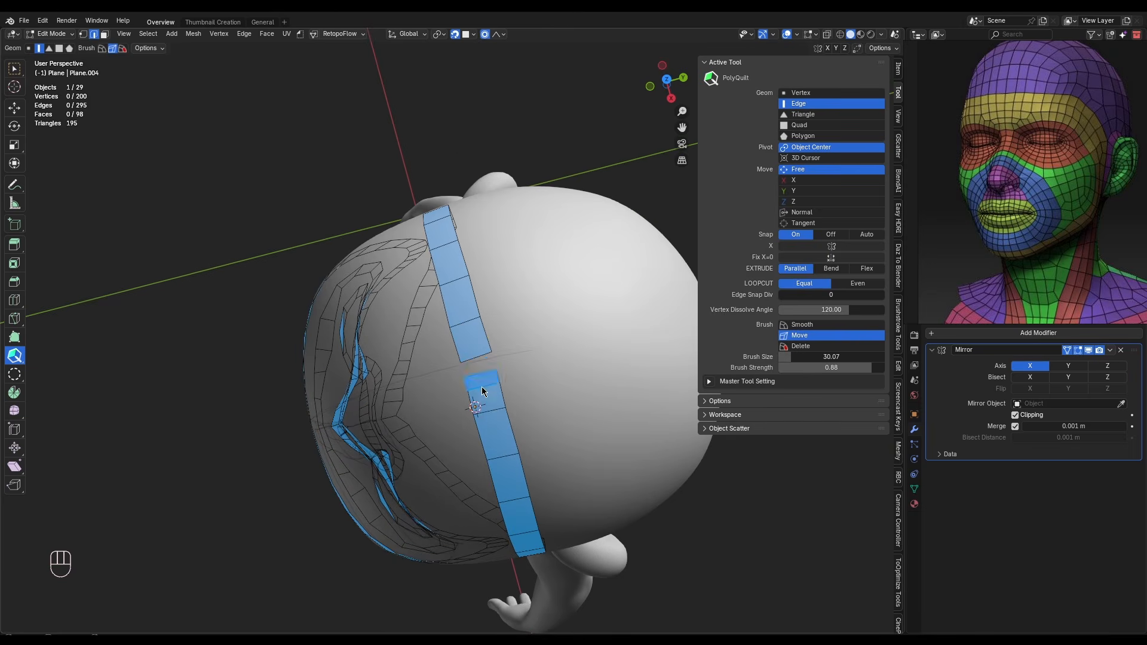
{"action": "key", "text": "ctrl+z"}
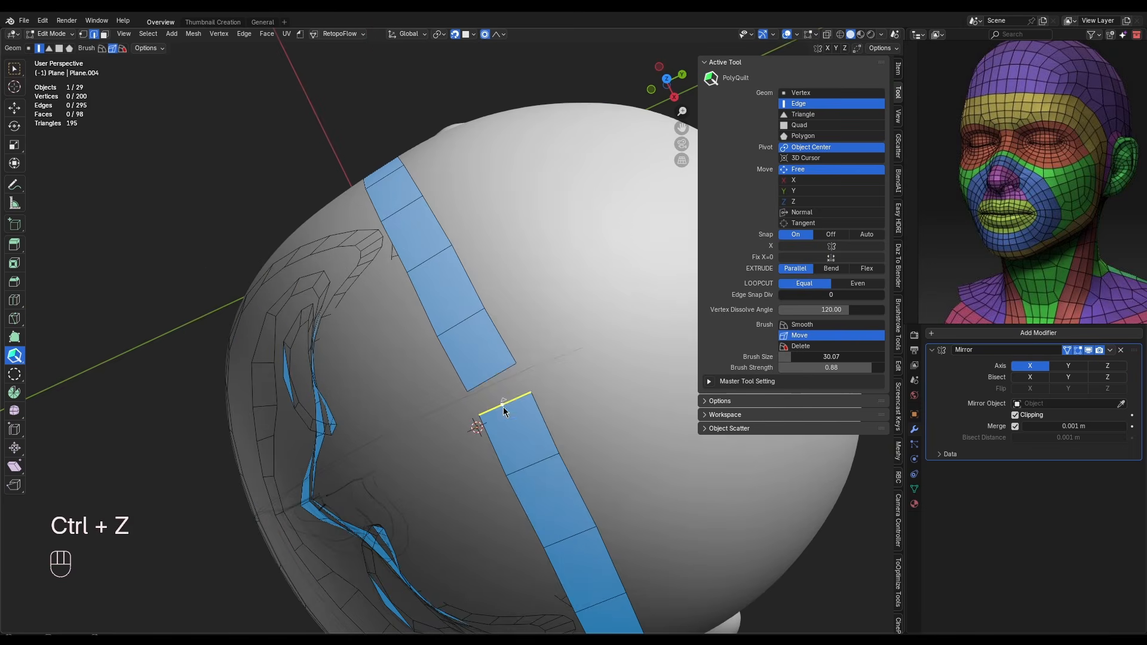
{"action": "key", "text": "ctrl+z"}
{"action": "left_click_drag", "start_coordinate": [476, 417], "coordinate": [525, 379]}
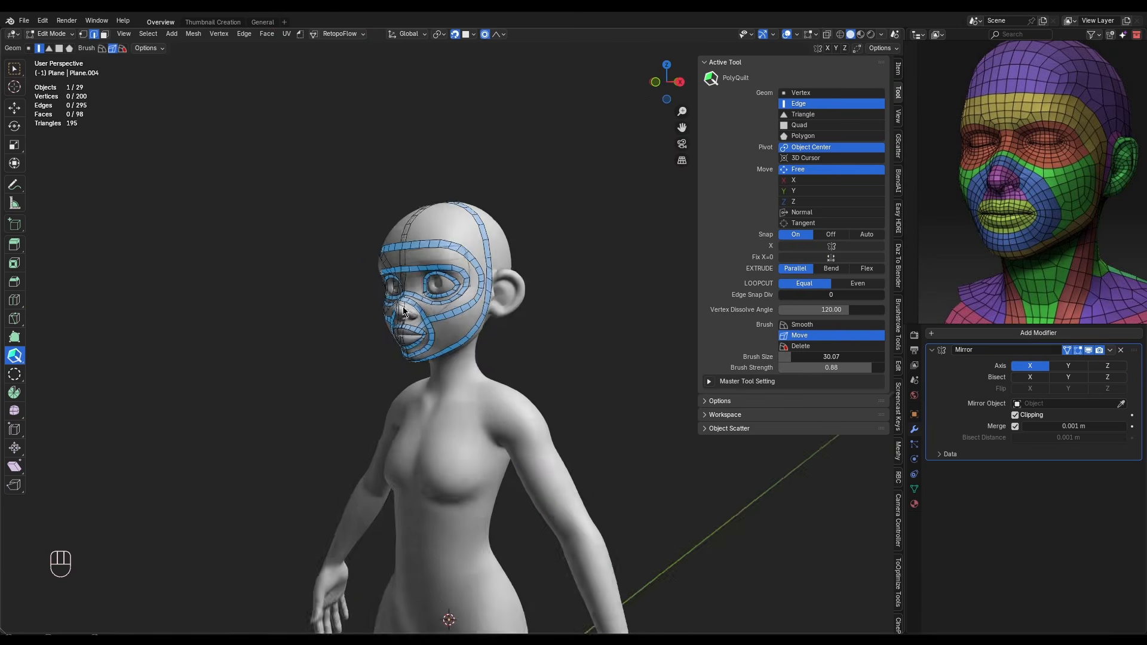
Select the long edge loop of the chin-to-crown strip and even it out with LoopTools Relax
{"action": "middle_click_drag", "start_coordinate": [403, 312], "coordinate": [494, 310]}
{"action": "scroll", "coordinate": [407, 254], "scroll_direction": "up", "scroll_amount": 10}
{"action": "middle_click_drag", "start_coordinate": [406, 254], "coordinate": [174, 484]}
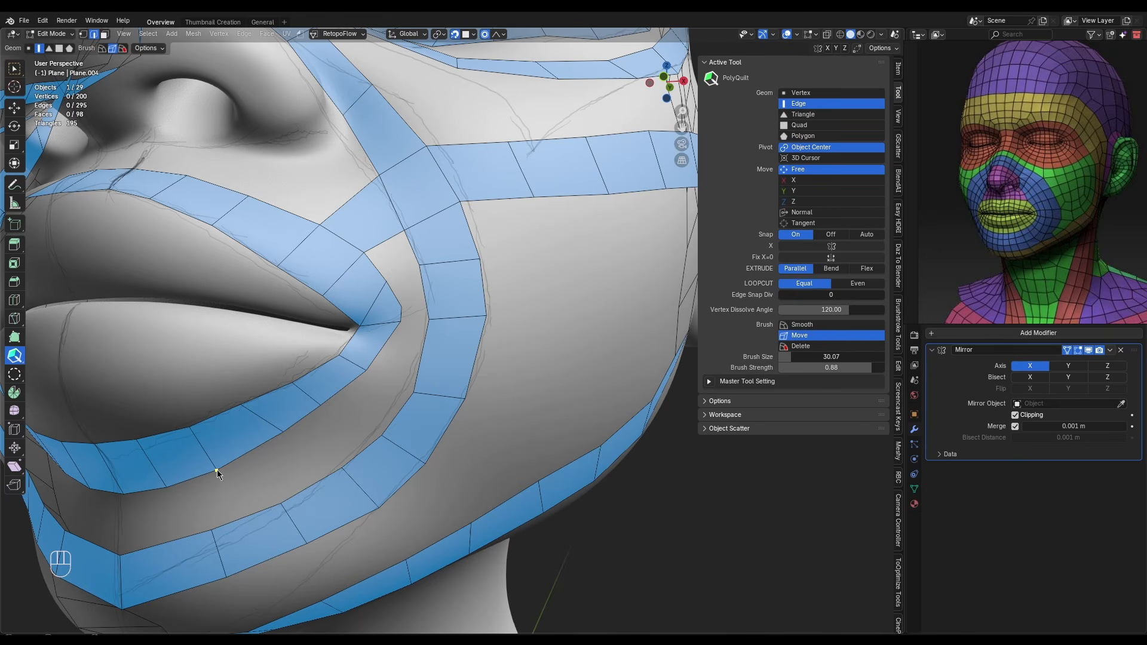
{"action": "key", "text": "1"}
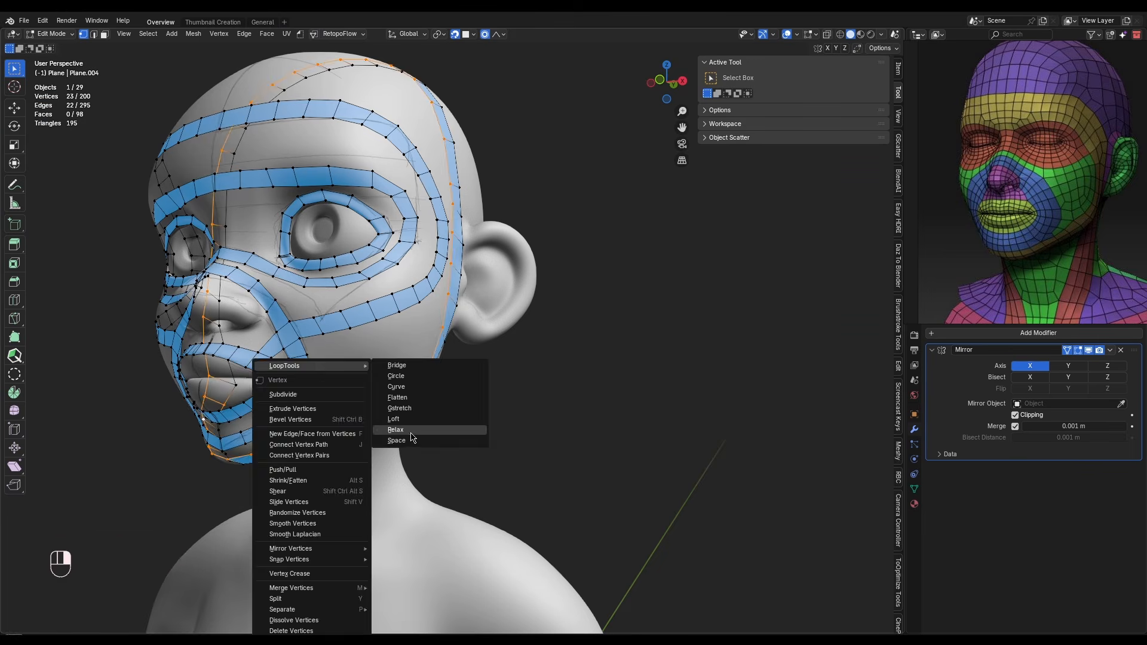
{"action": "middle_click_drag", "start_coordinate": [418, 370], "coordinate": [453, 392]}
{"action": "key", "text": "ctrl+z"}
{"action": "right_click", "coordinate": [349, 371]}
{"action": "key", "text": "Escape"}
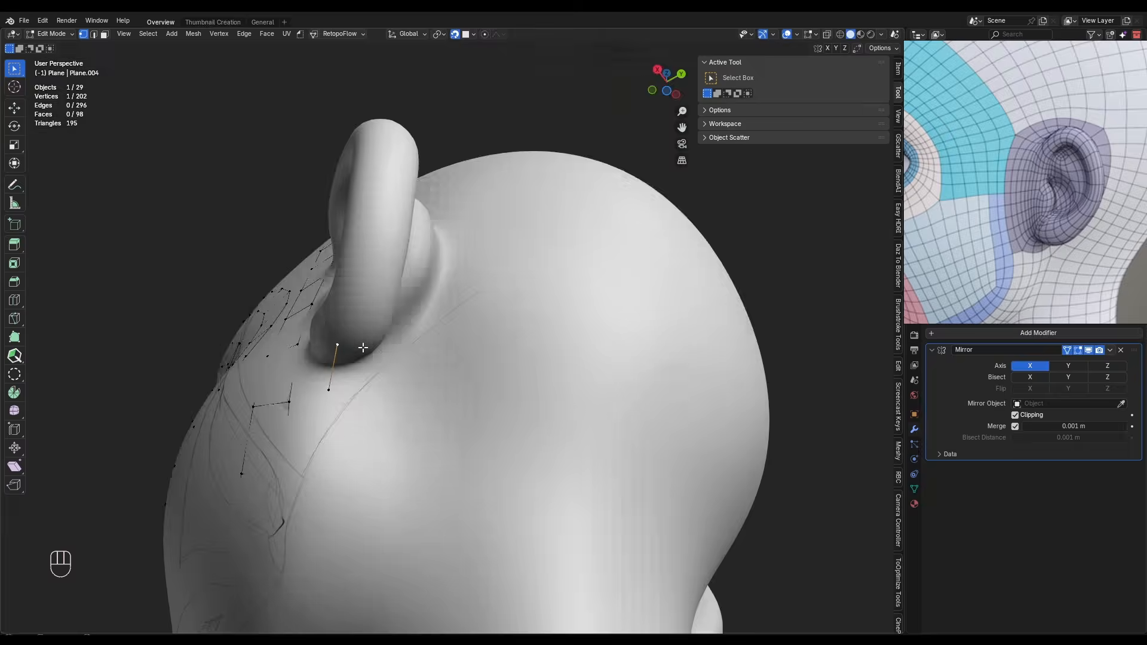
Place a vertex below the earlobe and extrude a chain of nine vertices around the base of the ear
{"action": "key", "text": "g"}
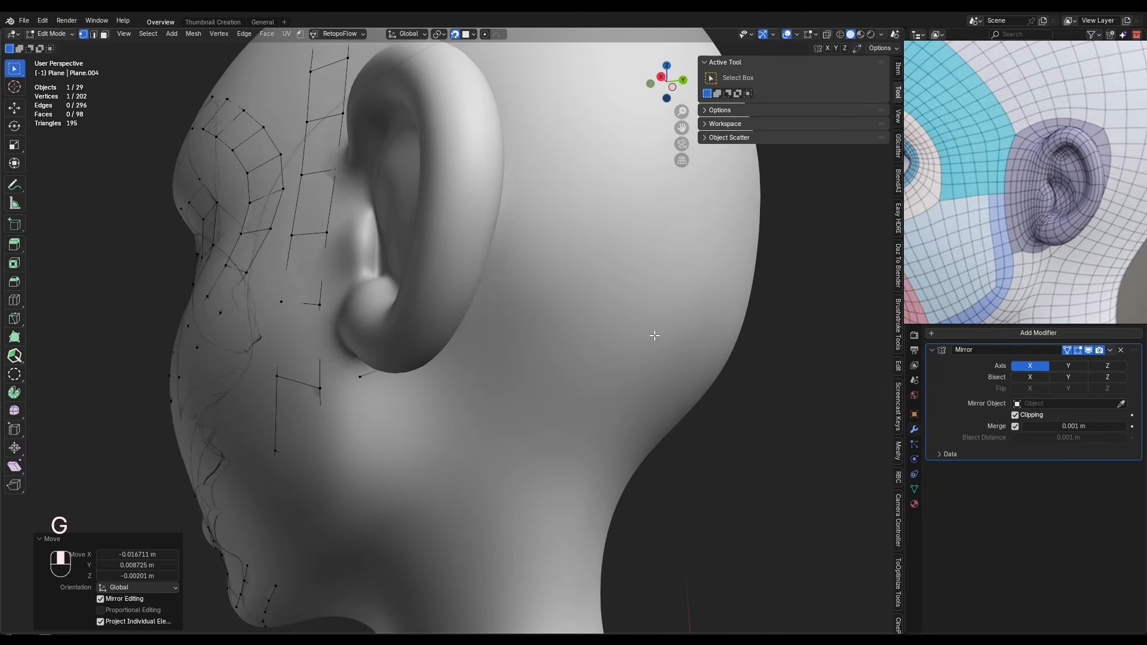
{"action": "key", "text": "e"}
{"action": "key", "text": "e"}
{"action": "key", "text": "e"}
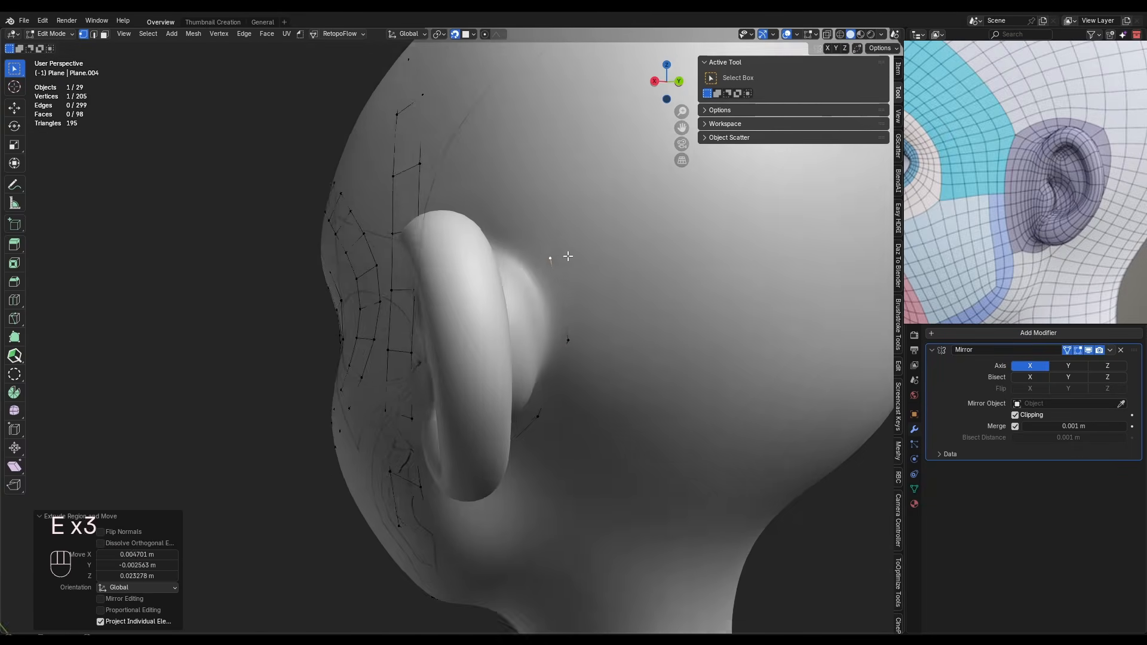
{"action": "key", "text": "e"}
{"action": "key", "text": "e"}
{"action": "key", "text": "e"}
{"action": "middle_click_drag", "start_coordinate": [640, 303], "coordinate": [537, 311]}
{"action": "key", "text": "e"}
{"action": "key", "text": "e"}
{"action": "key", "text": "e"}
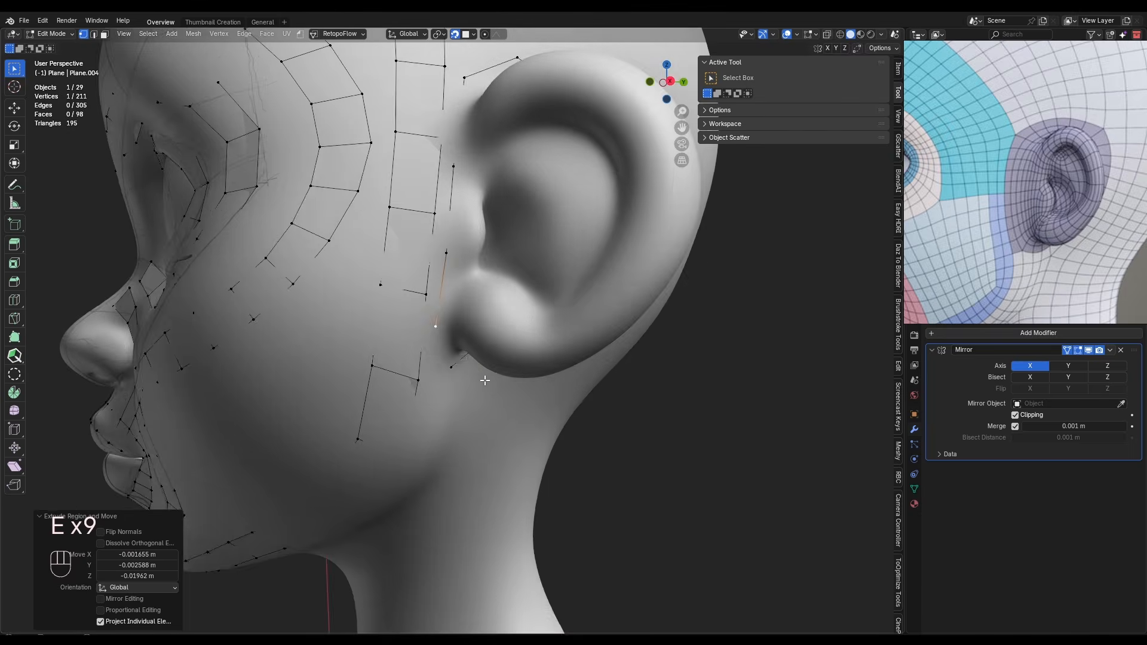
Close the ear outline into a ring of 11 quads and recalculate the ring's normals
{"action": "scroll", "coordinate": [446, 362], "scroll_direction": "up", "scroll_amount": 3}
{"action": "key", "text": "j"}
{"action": "key", "text": "d"}
{"action": "key", "text": "f"}
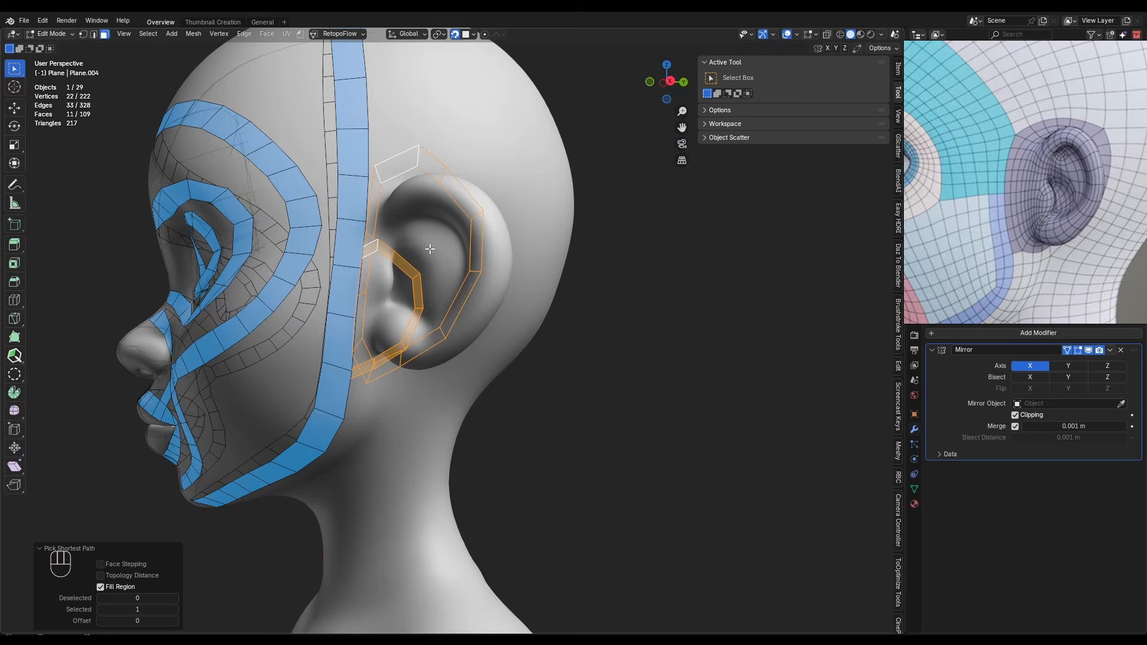
{"action": "key", "text": "shift+n"}
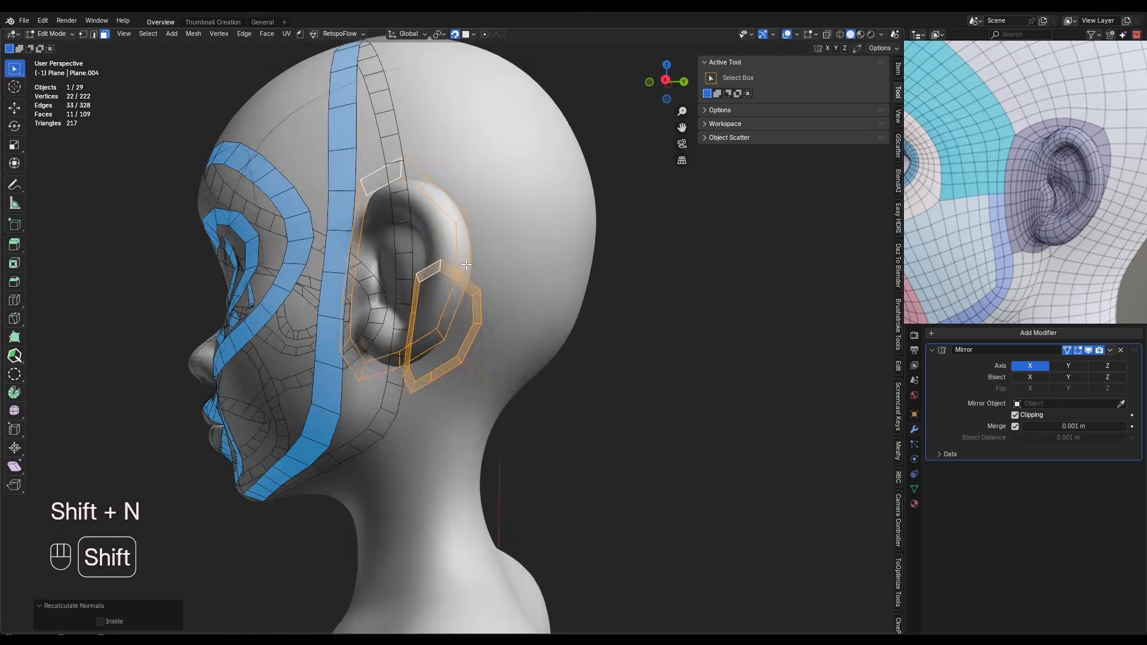
{"action": "scroll", "coordinate": [457, 207], "scroll_direction": "down", "scroll_amount": 3}
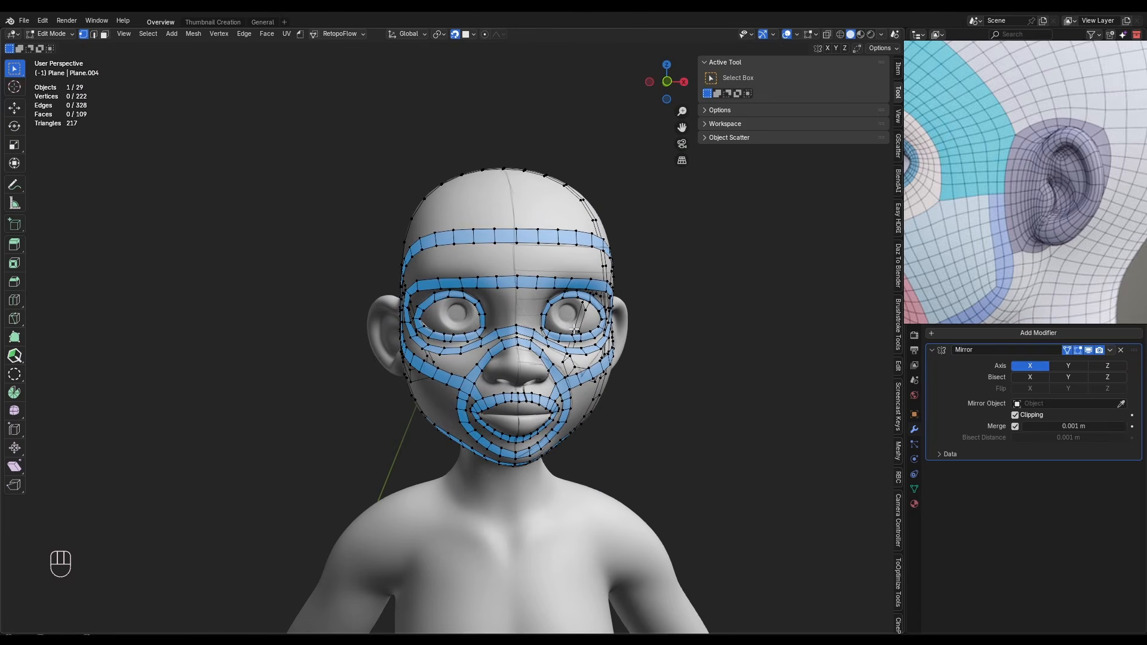
Fill the centre gap between the forehead band and the crown strip with a face, and divide it with loop cuts
{"action": "scroll", "coordinate": [1004, 199], "scroll_direction": "down", "scroll_amount": 10}
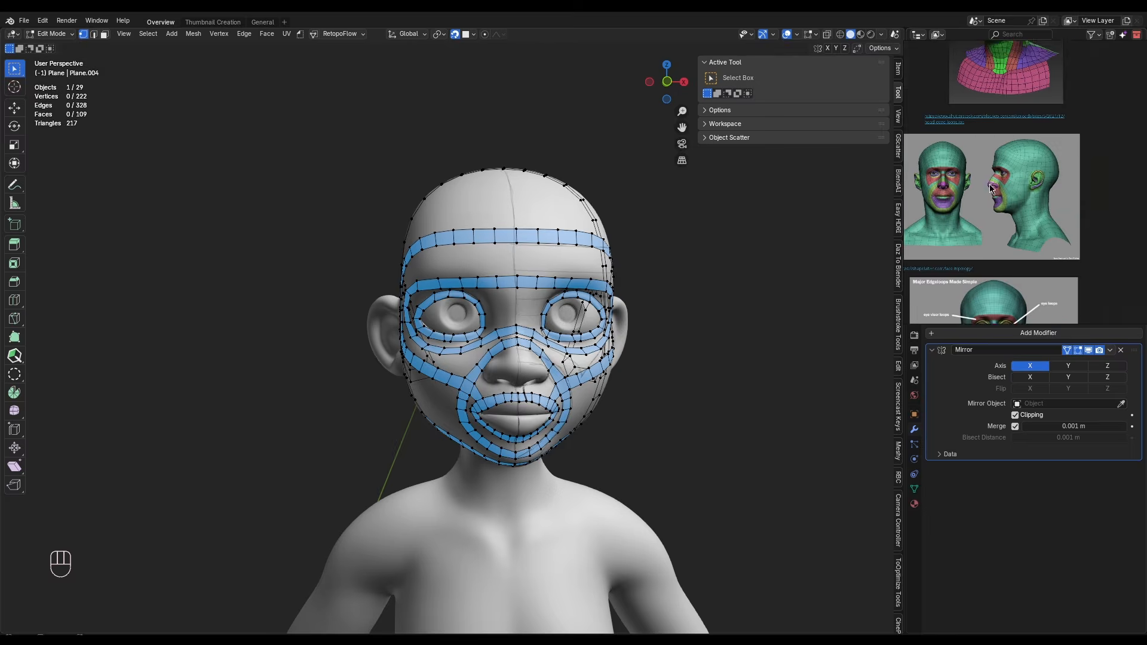
{"action": "scroll", "coordinate": [1063, 197], "scroll_direction": "down", "scroll_amount": 3}
{"action": "scroll", "coordinate": [1009, 179], "scroll_direction": "down", "scroll_amount": 5}
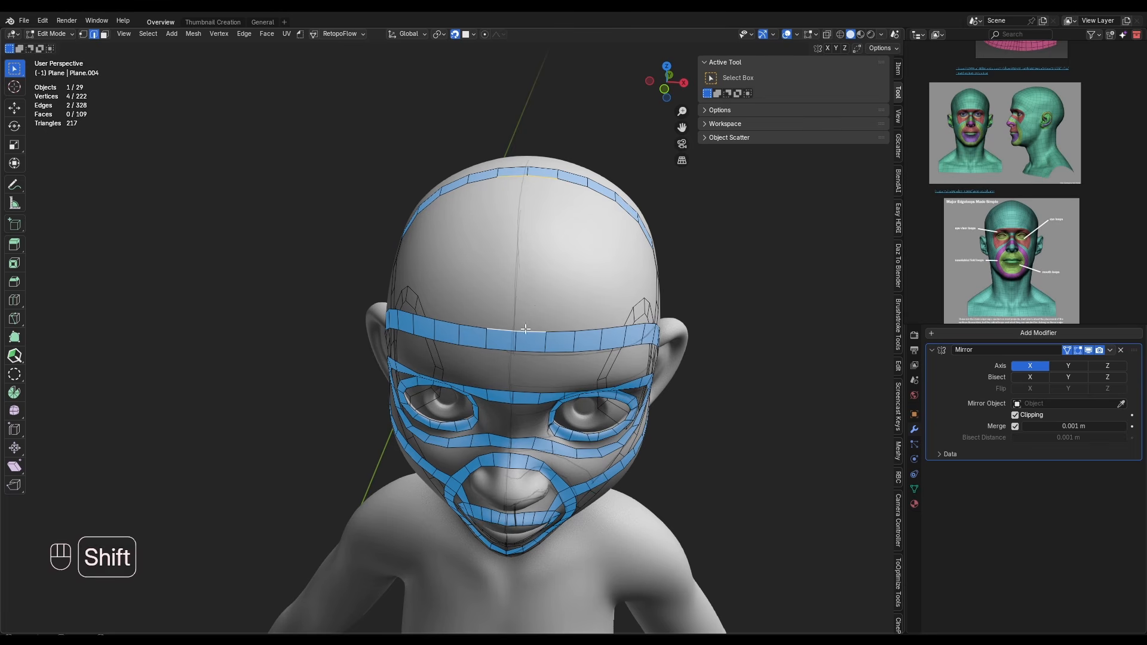
{"action": "key", "text": "f"}
{"action": "key", "text": "ctrl+r"}
{"action": "scroll", "coordinate": [554, 255], "scroll_direction": "up", "scroll_amount": 4}
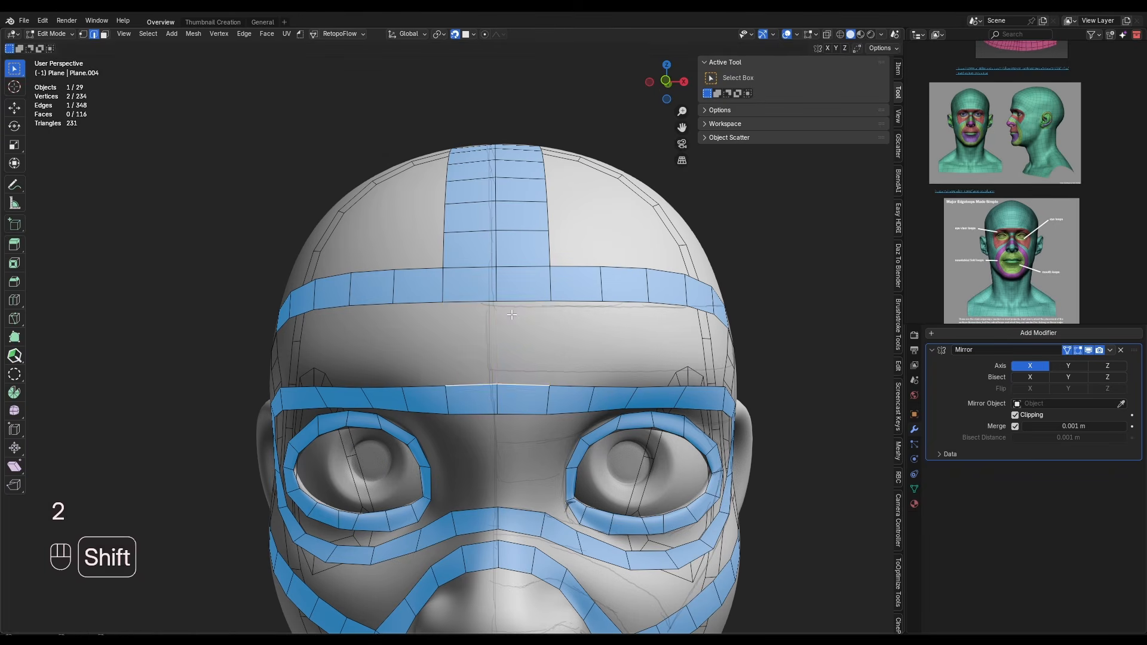
Fill the centre gap between the brow band and the forehead band, and divide it with one loop cut
{"action": "key", "text": "f"}
{"action": "key", "text": "ctrl+r"}
{"action": "key", "text": "ctrl+z"}
{"action": "key", "text": "ctrl+r"}
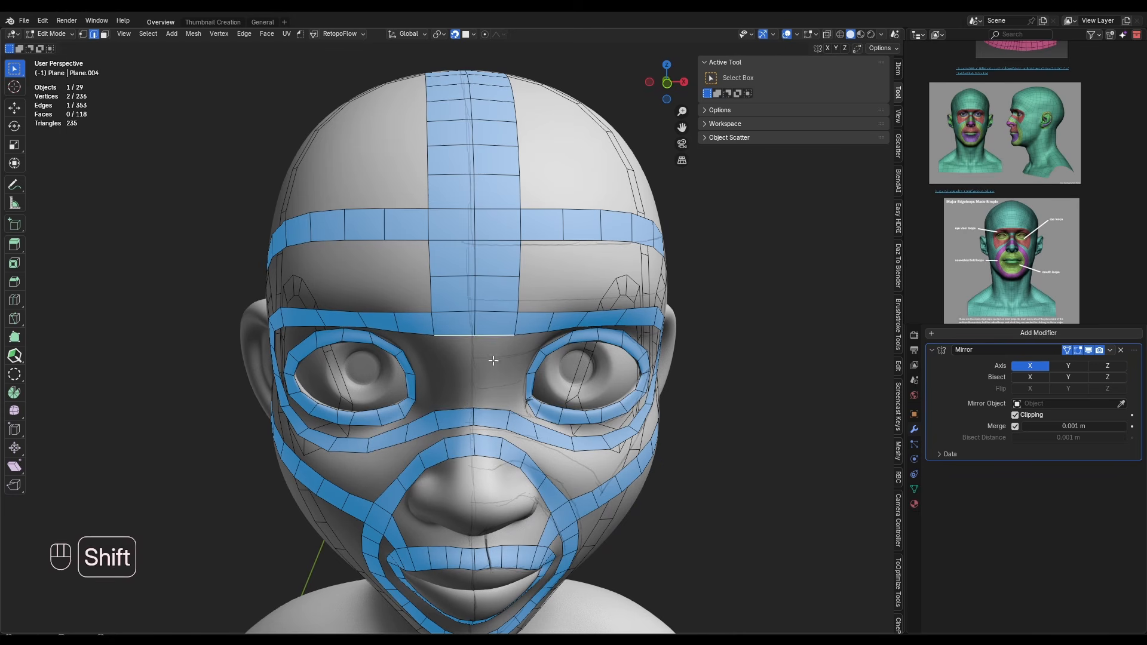
Fill the centre gap between the brow band and the nose bridge loop, and divide it with loop cuts
{"action": "left_click", "coordinate": [494, 405], "text": "shift"}
{"action": "key", "text": "f"}
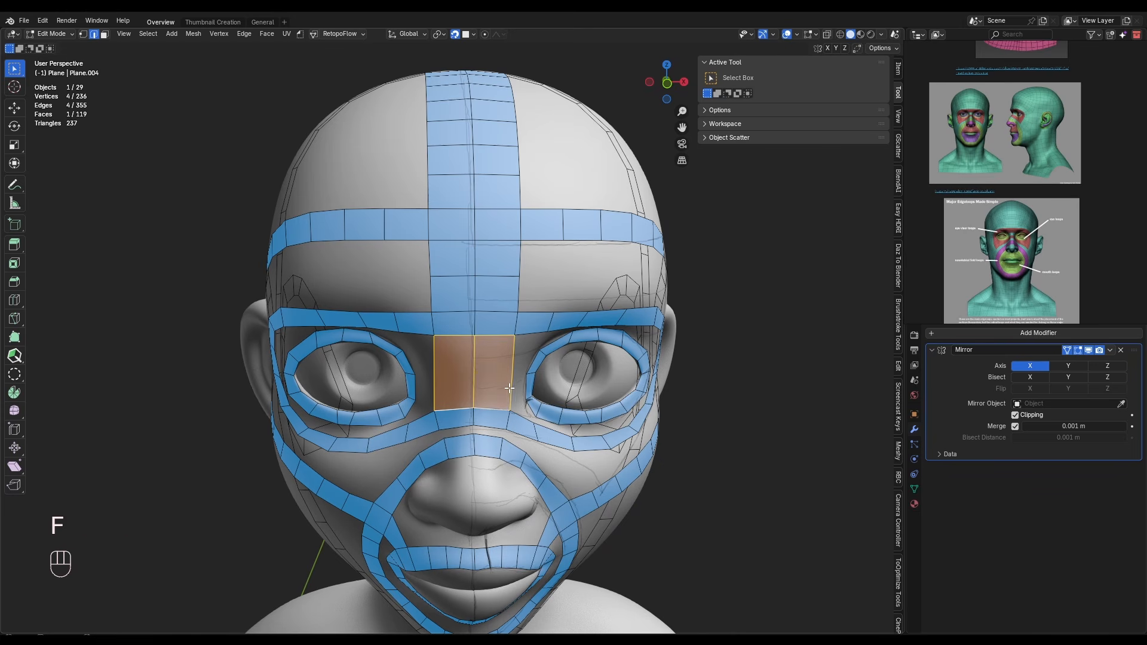
{"action": "key", "text": "ctrl+r"}
{"action": "scroll", "coordinate": [509, 386], "scroll_direction": "up", "scroll_amount": 2}
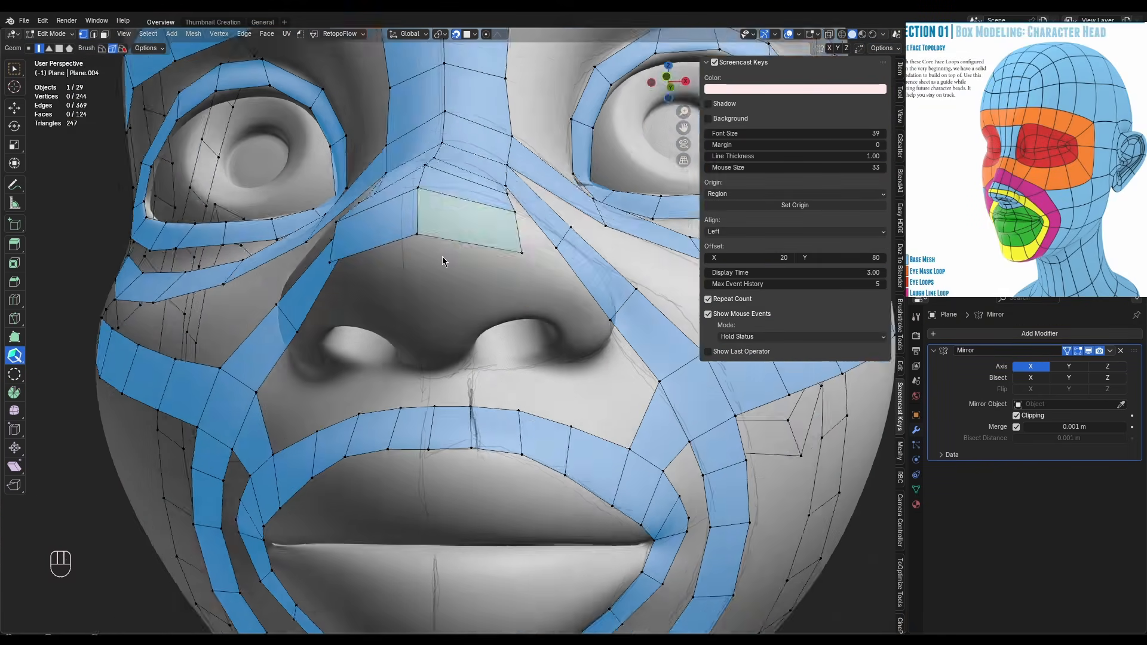
Try to reshape the lower edge of the quads at the nose tip, and undo the changes
{"action": "key", "text": "ctrl+z"}
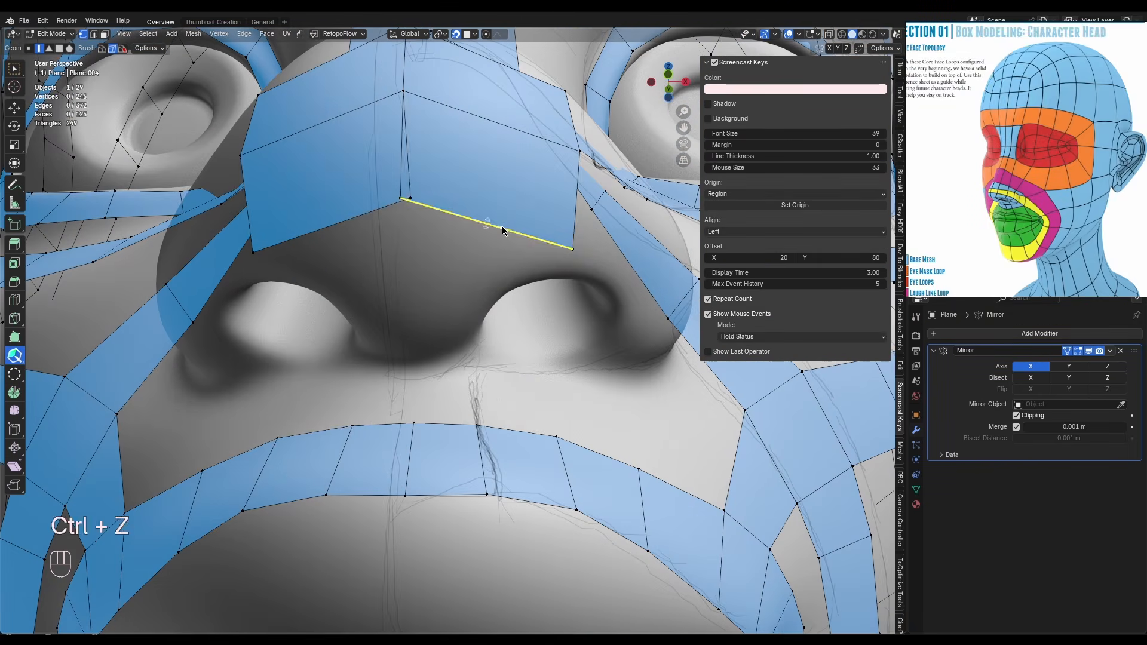
{"action": "left_click_drag", "start_coordinate": [502, 226], "coordinate": [503, 210]}
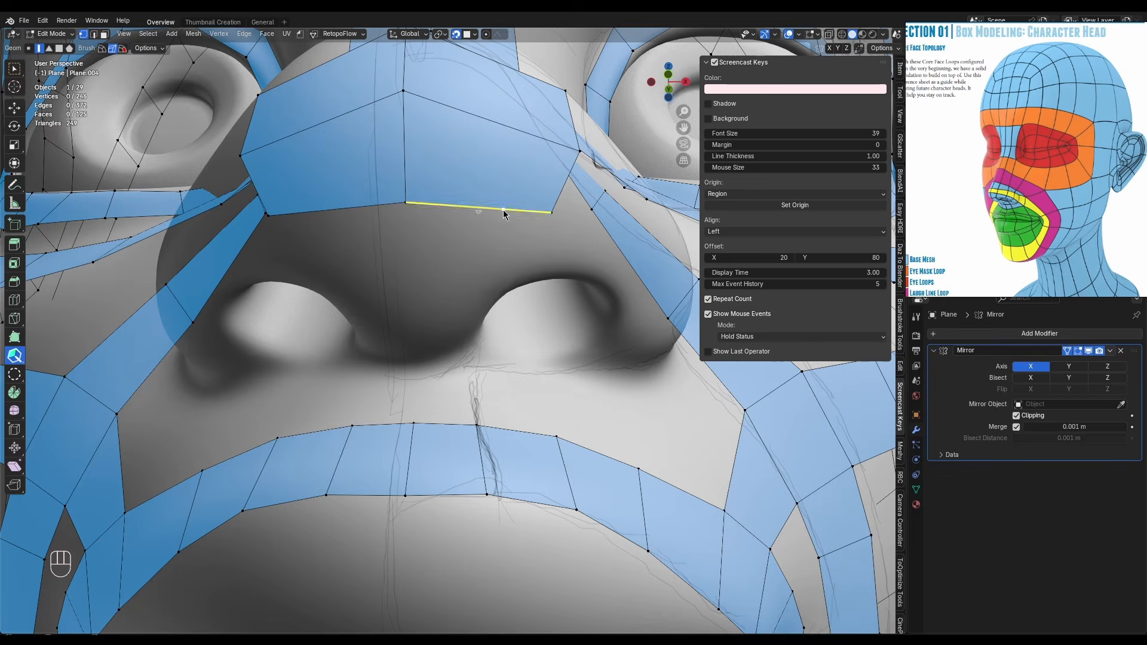
{"action": "key", "text": "ctrl+z"}
{"action": "key", "text": "ctrl+z"}
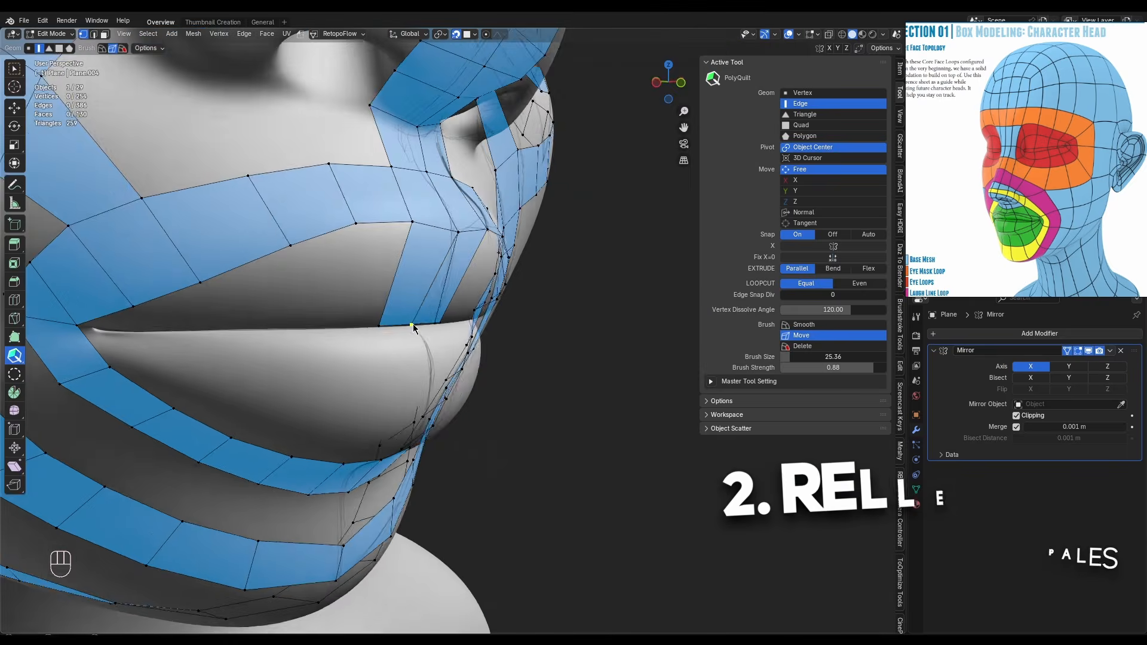
Add loop cuts to the centre quad running down the upper lip
{"action": "key", "text": "ctrl+r"}
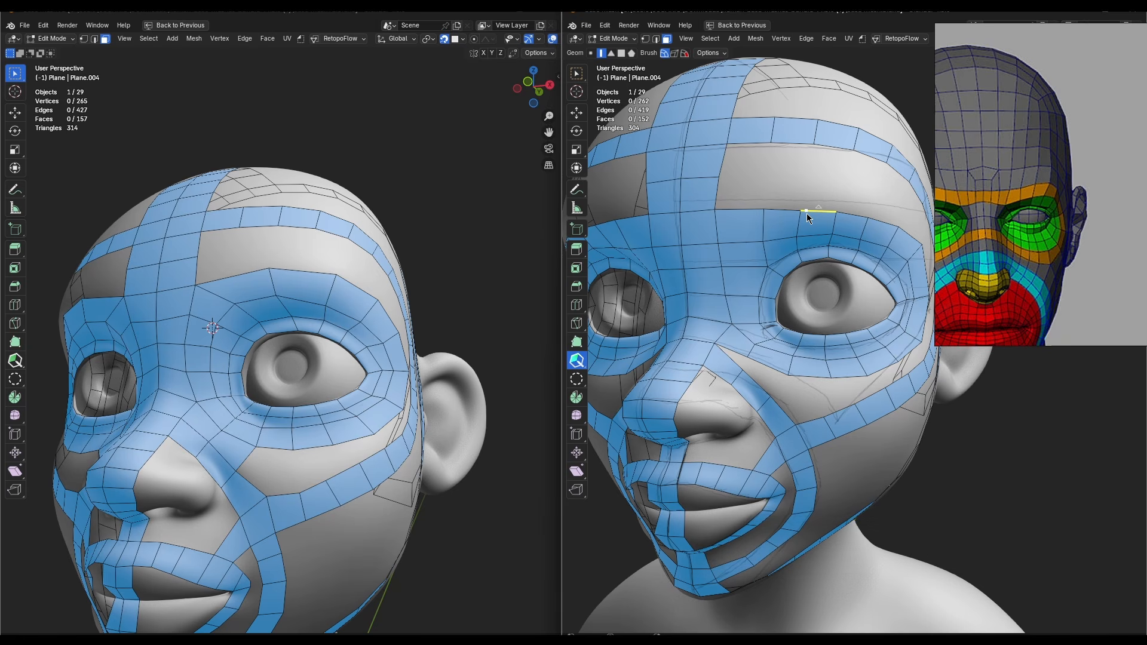
Examine the loop flow around the eye with loop cut previews and compare it with the enlarged topology reference
{"action": "middle_click_drag", "start_coordinate": [807, 213], "coordinate": [708, 336]}
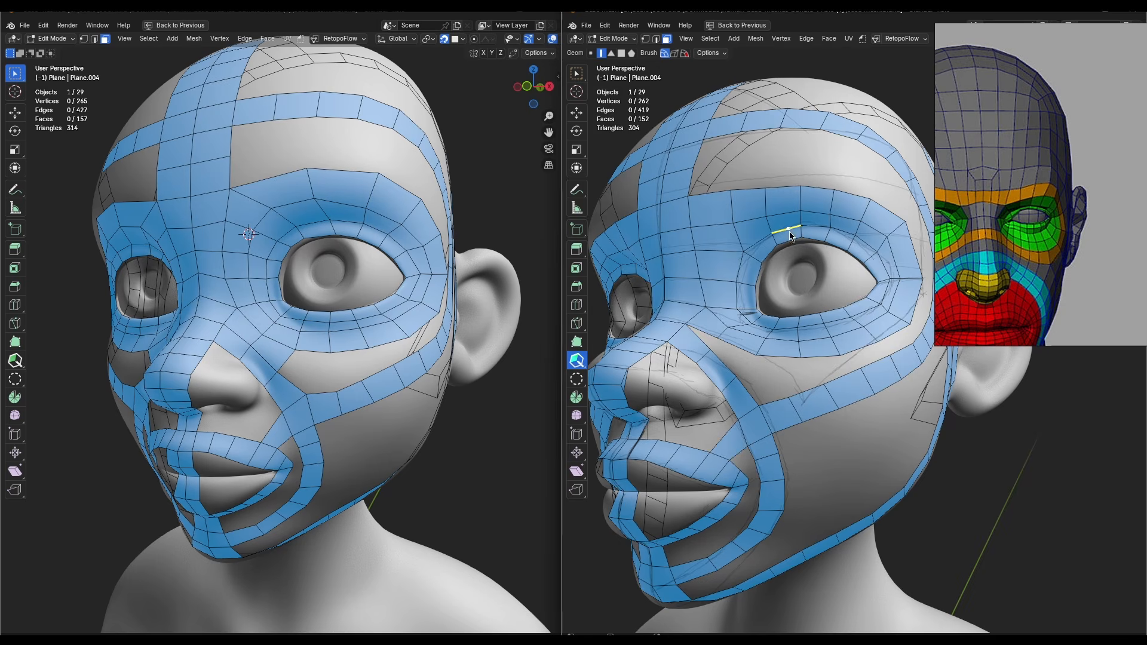
{"action": "middle_click_drag", "start_coordinate": [789, 236], "coordinate": [772, 315]}
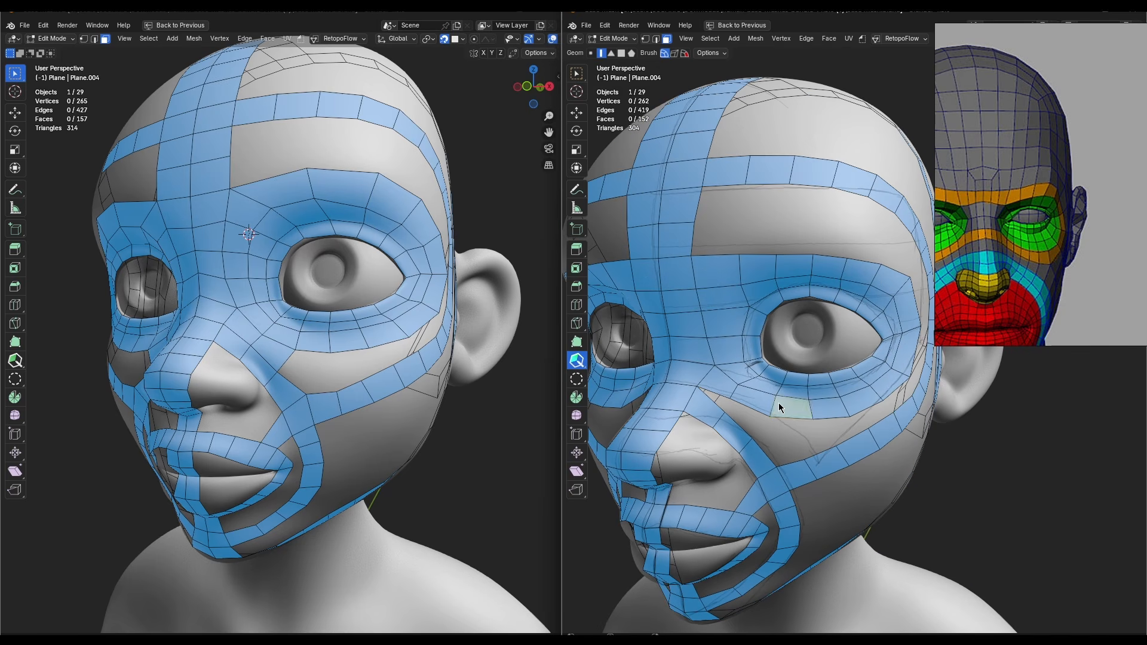
{"action": "key", "text": "ctrl+r"}
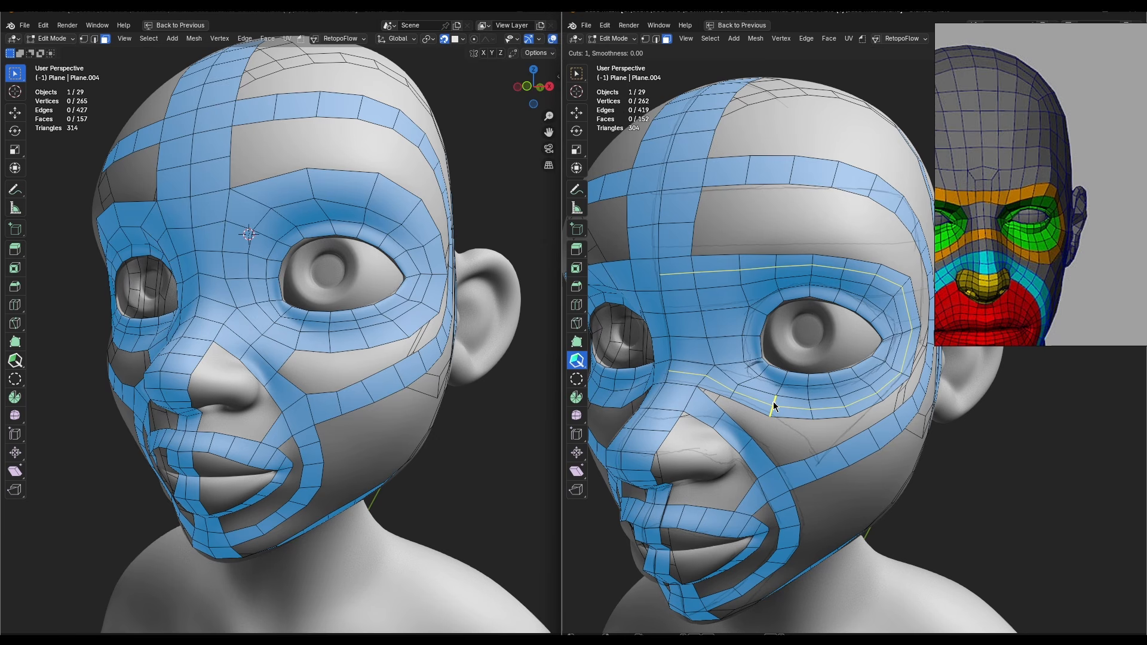
{"action": "key", "text": "Escape"}
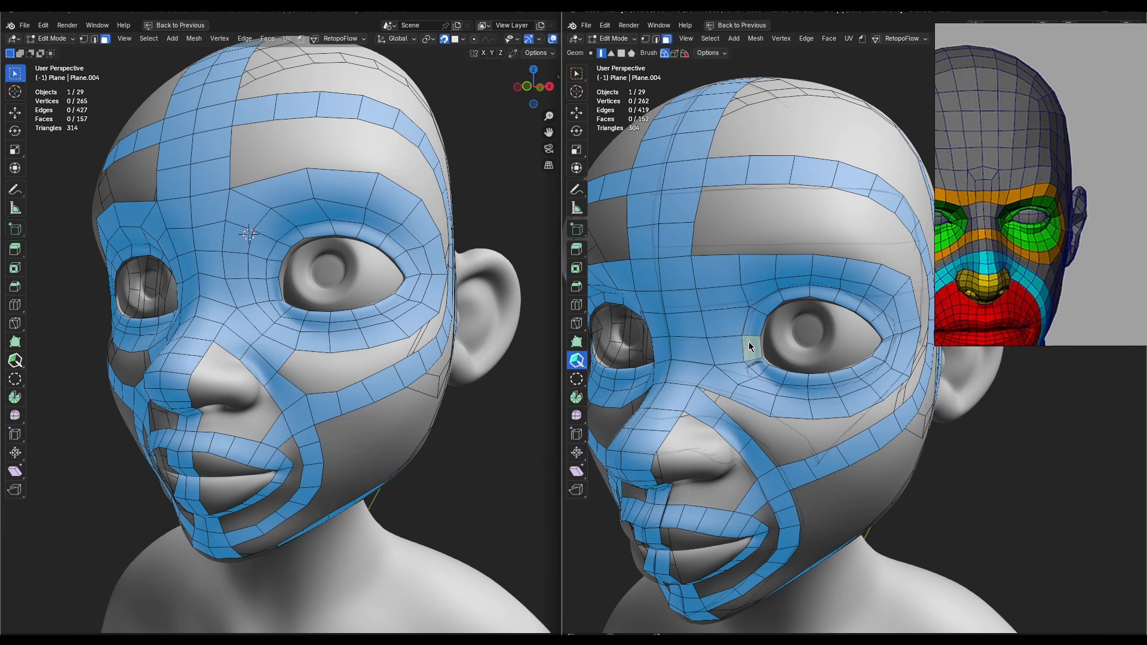
{"action": "key", "text": "ctrl+r"}
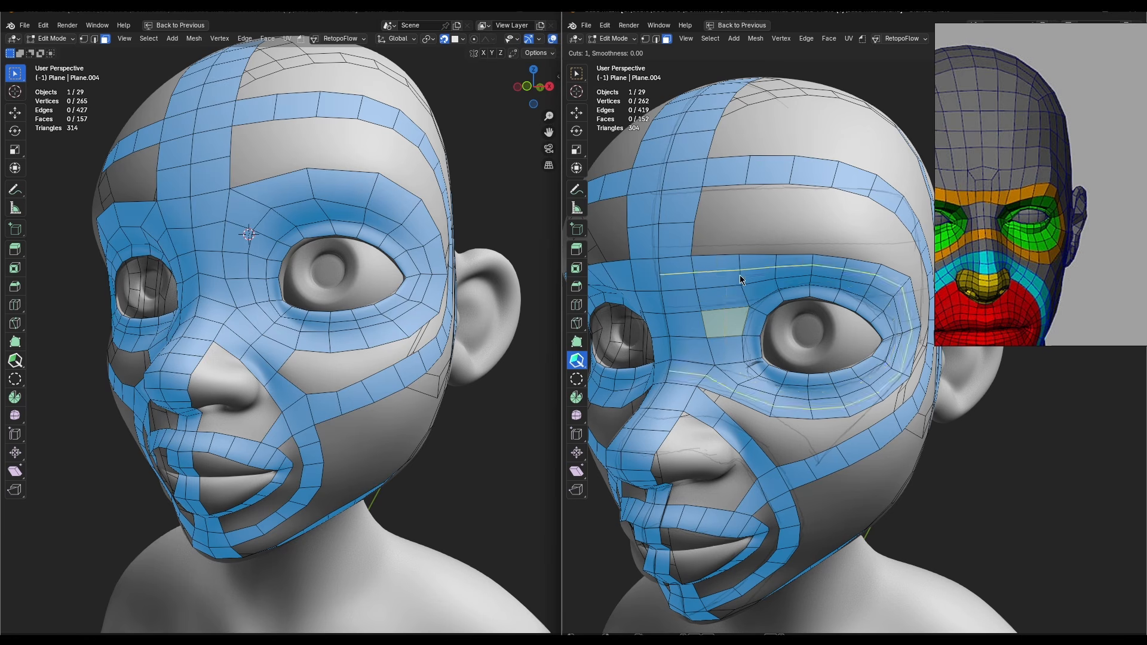
{"action": "key", "text": "Escape"}
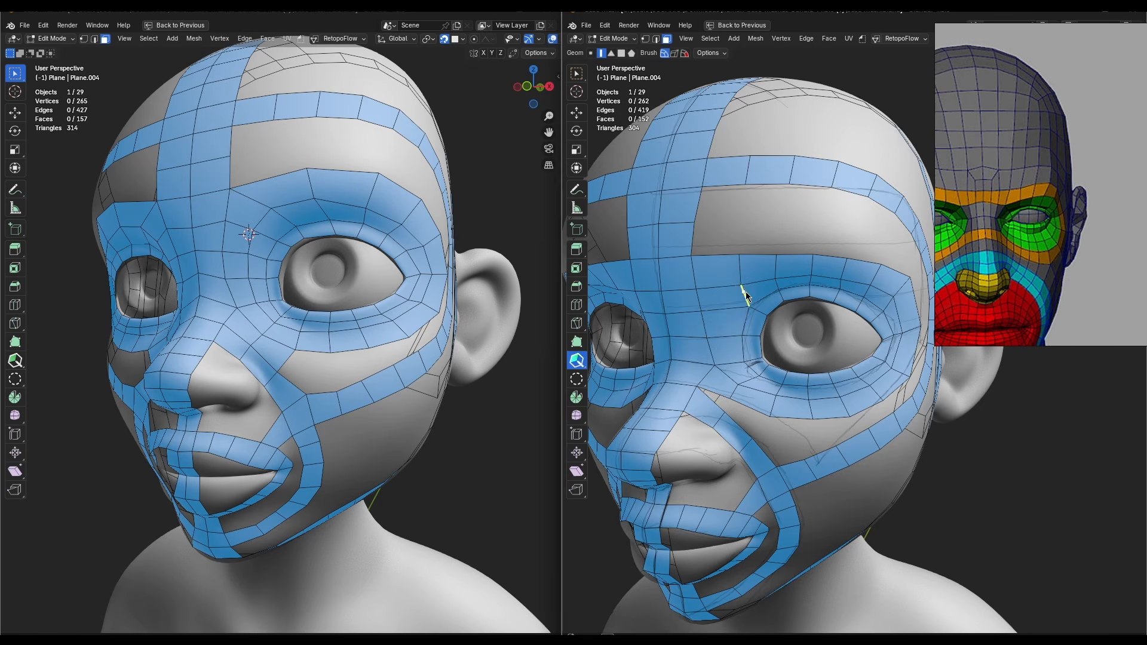
{"action": "middle_click_drag", "start_coordinate": [745, 291], "coordinate": [716, 282]}
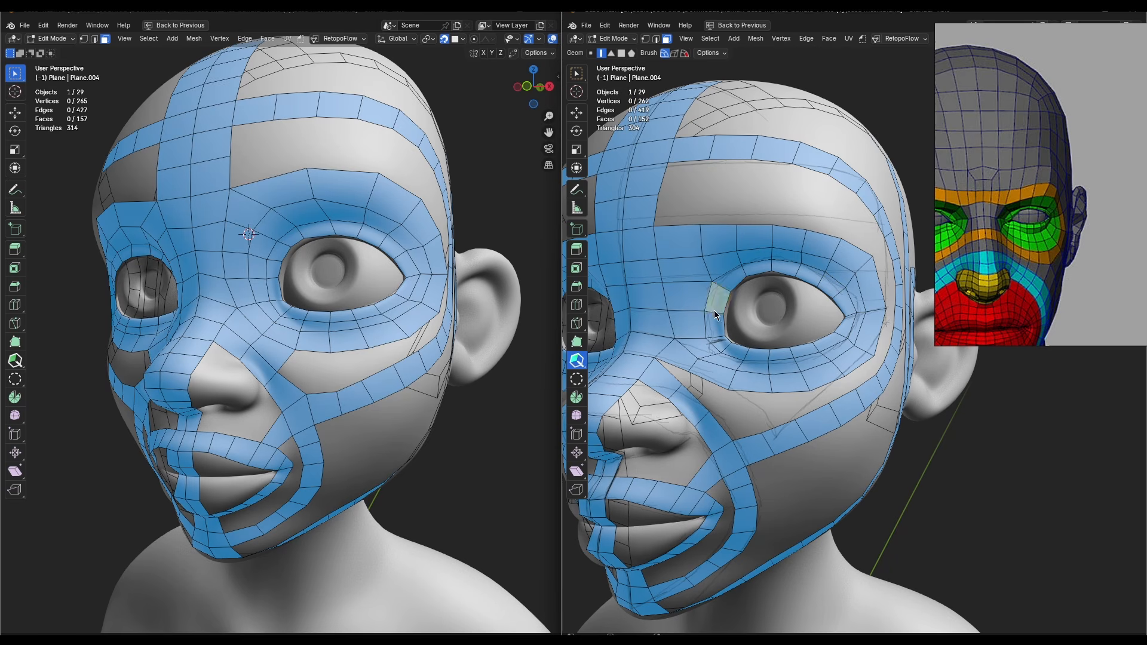
{"action": "scroll", "coordinate": [1014, 228], "scroll_direction": "up", "scroll_amount": 3}
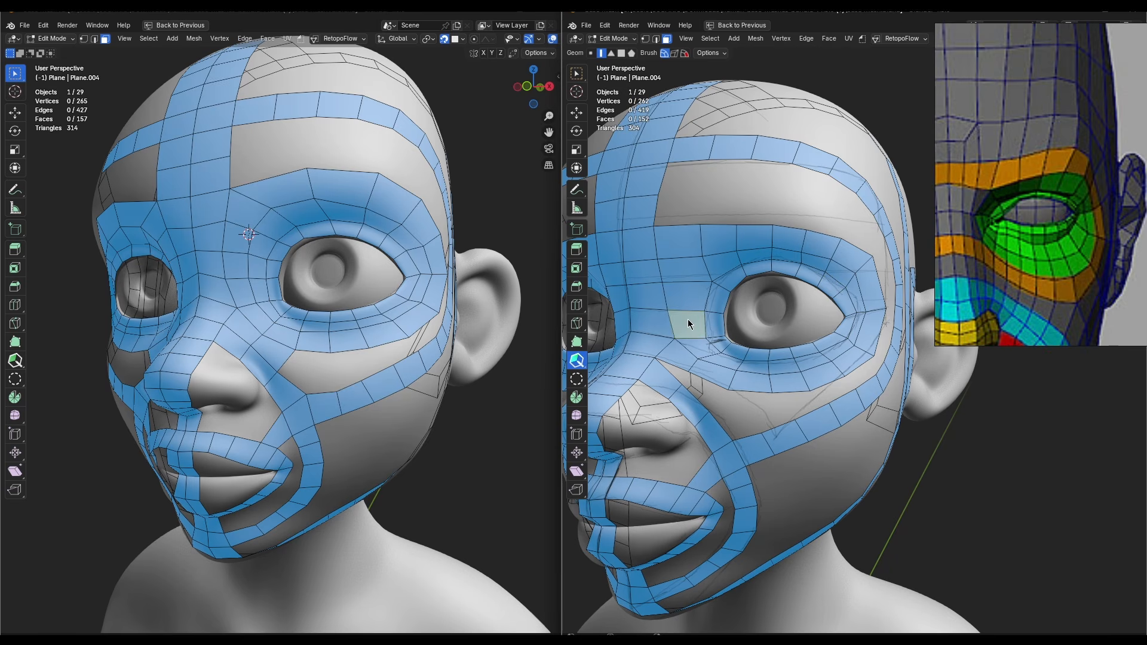
{"action": "middle_click_drag", "start_coordinate": [688, 324], "coordinate": [717, 352]}
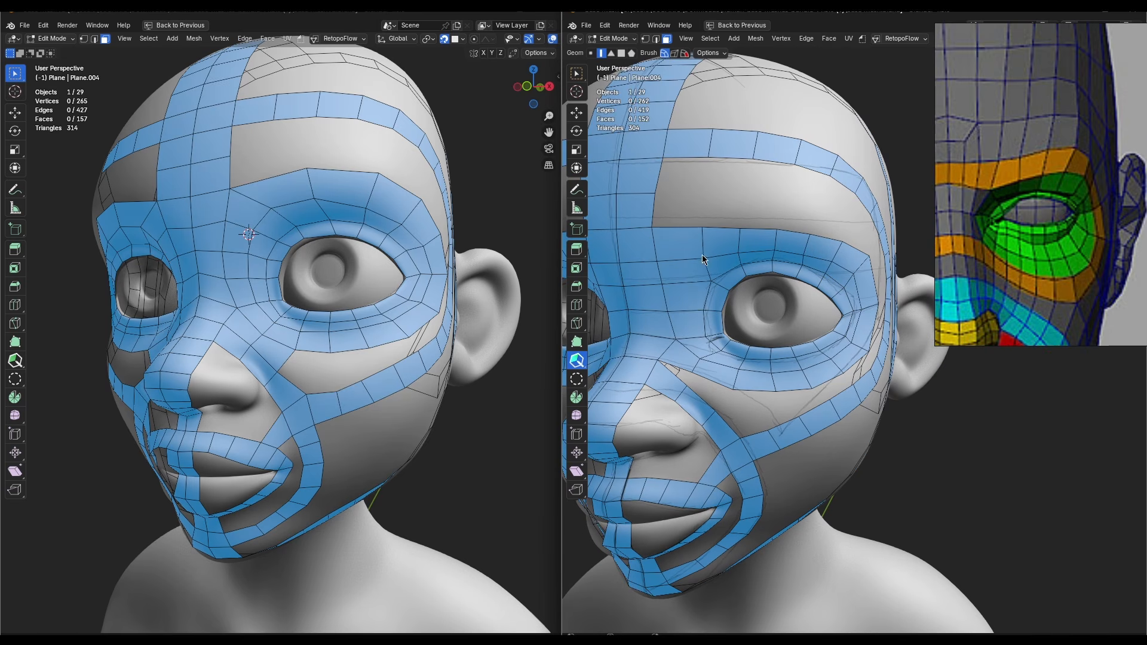
Delete the outer face loops around the eye, keeping only the innermost ring
{"action": "mouse_move", "coordinate": [685, 239]}
{"action": "left_mouse_down"}
{"action": "mouse_move", "coordinate": [830, 245]}
{"action": "mouse_move", "coordinate": [870, 297]}
{"action": "mouse_move", "coordinate": [827, 373]}
{"action": "left_mouse_up"}
{"action": "mouse_move", "coordinate": [721, 243]}
{"action": "left_mouse_down"}
{"action": "mouse_move", "coordinate": [874, 299]}
{"action": "mouse_move", "coordinate": [720, 264]}
{"action": "left_mouse_up"}
{"action": "middle_click_drag", "start_coordinate": [794, 326], "coordinate": [801, 305]}
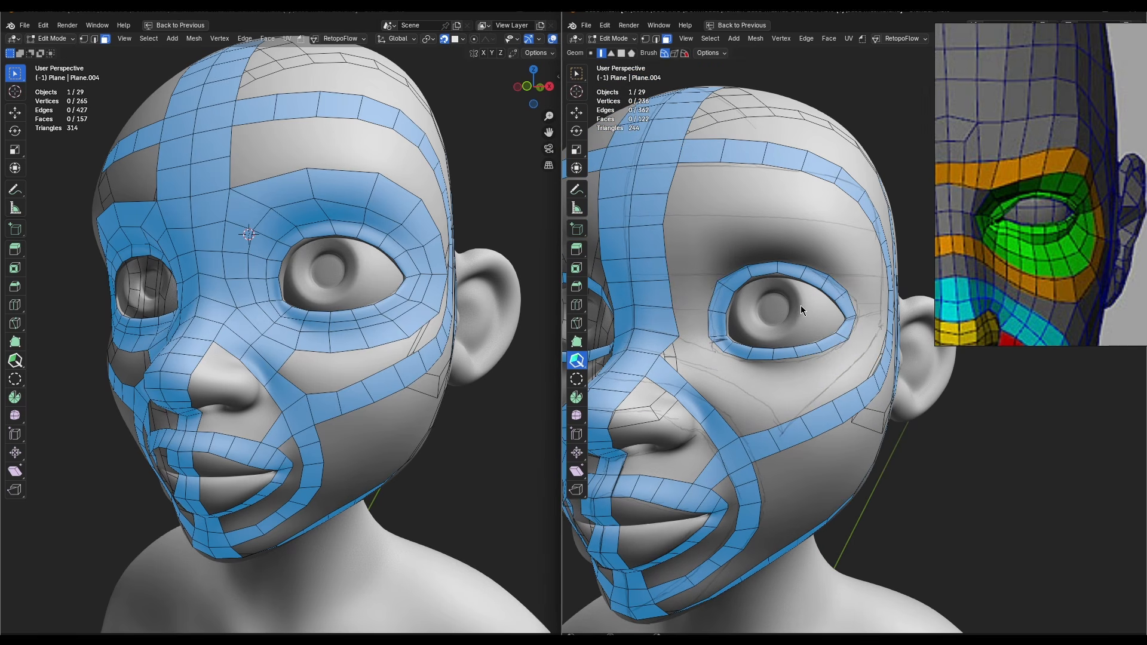
{"action": "middle_click_drag", "start_coordinate": [728, 299], "coordinate": [688, 238]}
{"action": "scroll", "coordinate": [251, 233], "scroll_direction": "up", "scroll_amount": 5}
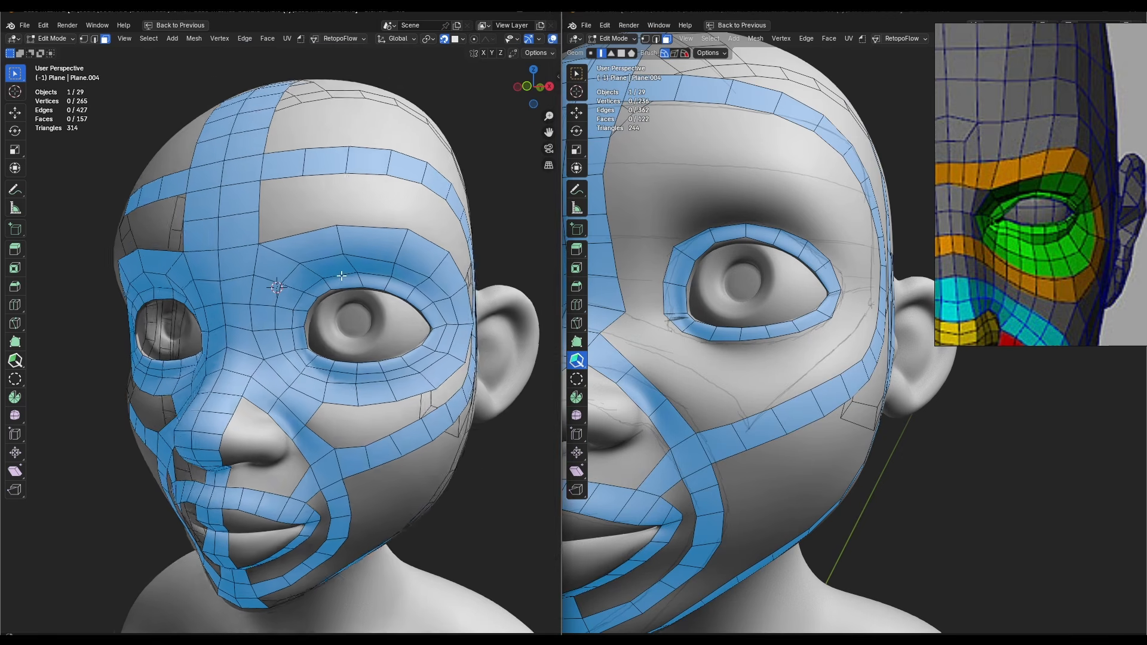
Examine the edge loops around the eye on the finished mesh using loop selections and loop cut previews, against the reference
{"action": "key", "text": "ctrl+r"}
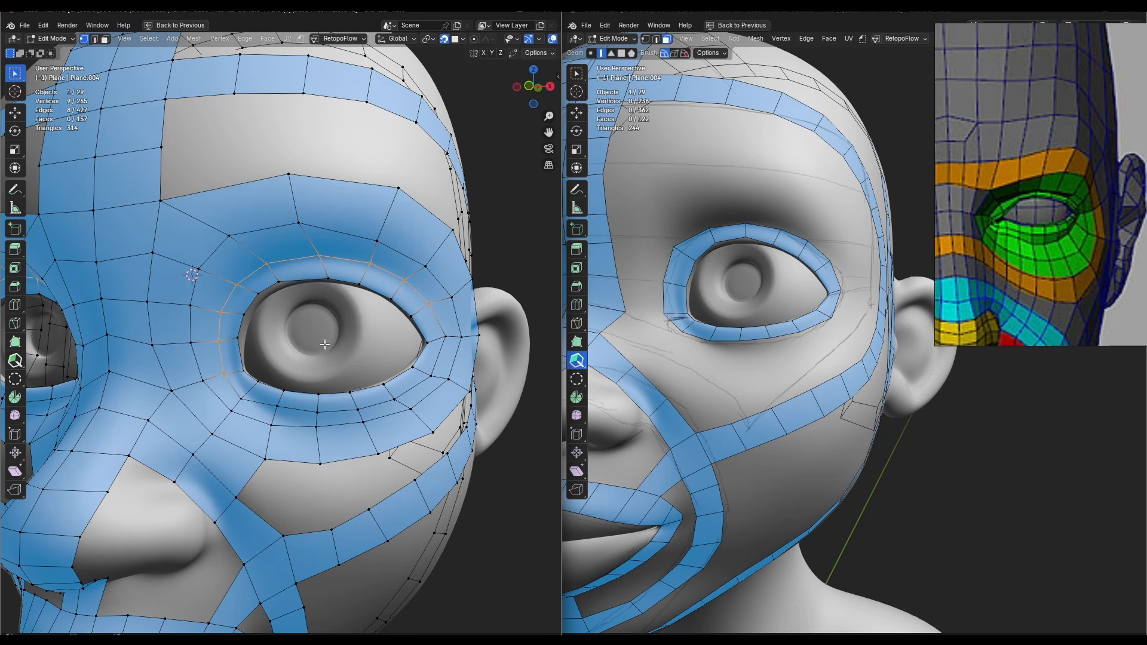
{"action": "left_click", "coordinate": [224, 373]}
{"action": "left_click", "coordinate": [430, 377], "text": "ctrl+shift"}
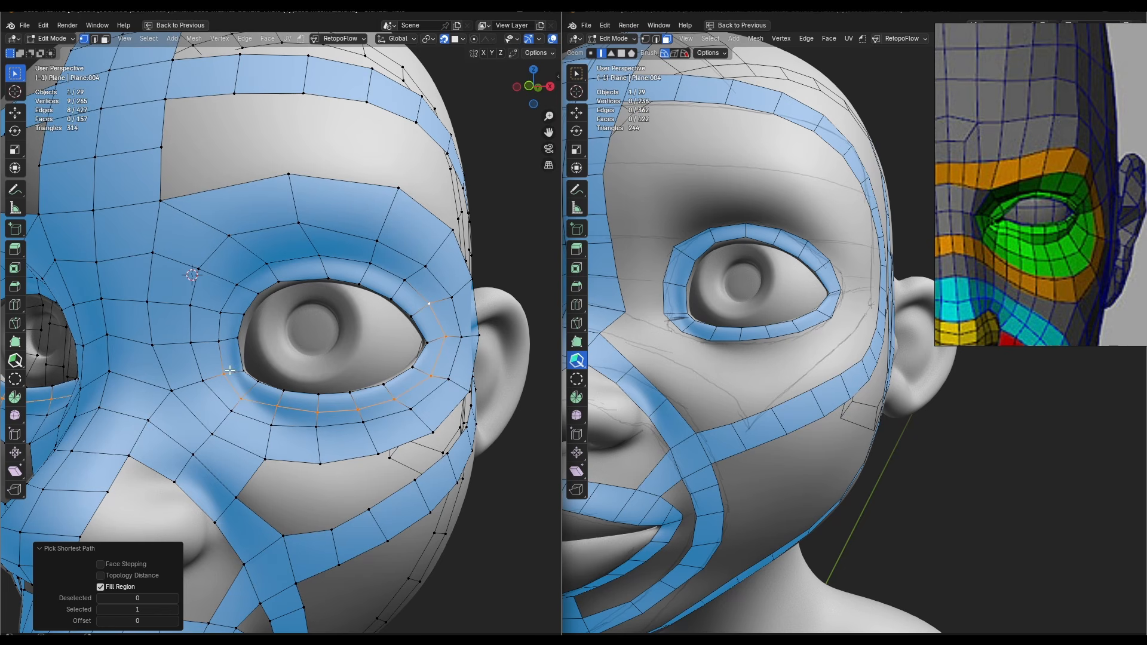
{"action": "key", "text": "alt+a"}
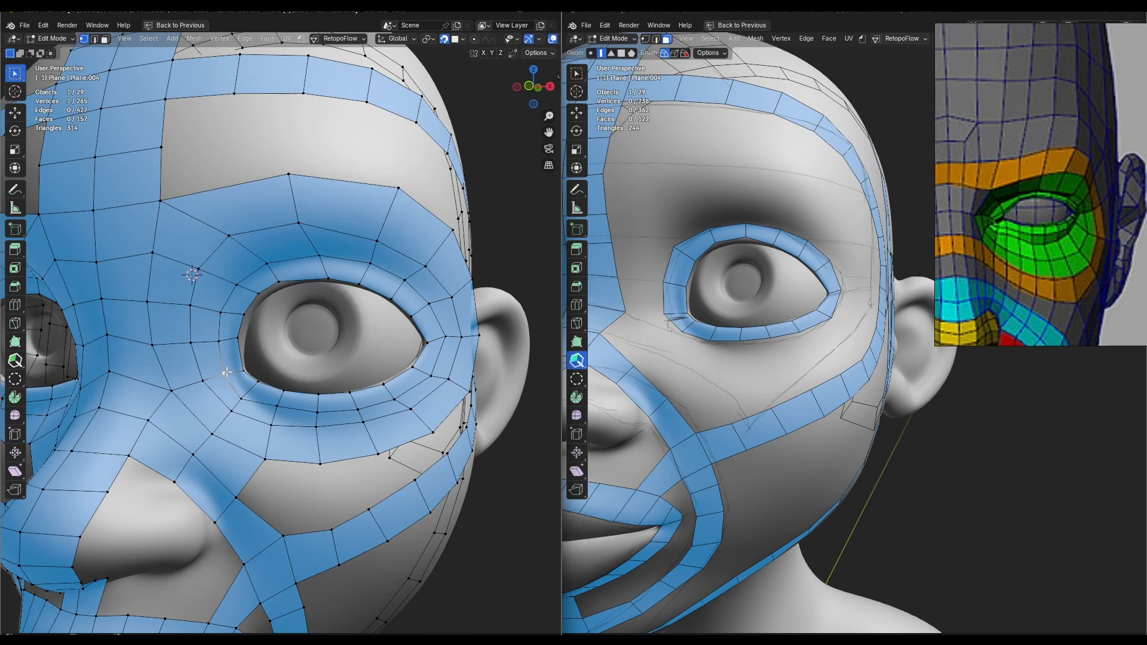
{"action": "left_click", "coordinate": [233, 386], "text": "alt"}
{"action": "key", "text": "ctrl+r"}
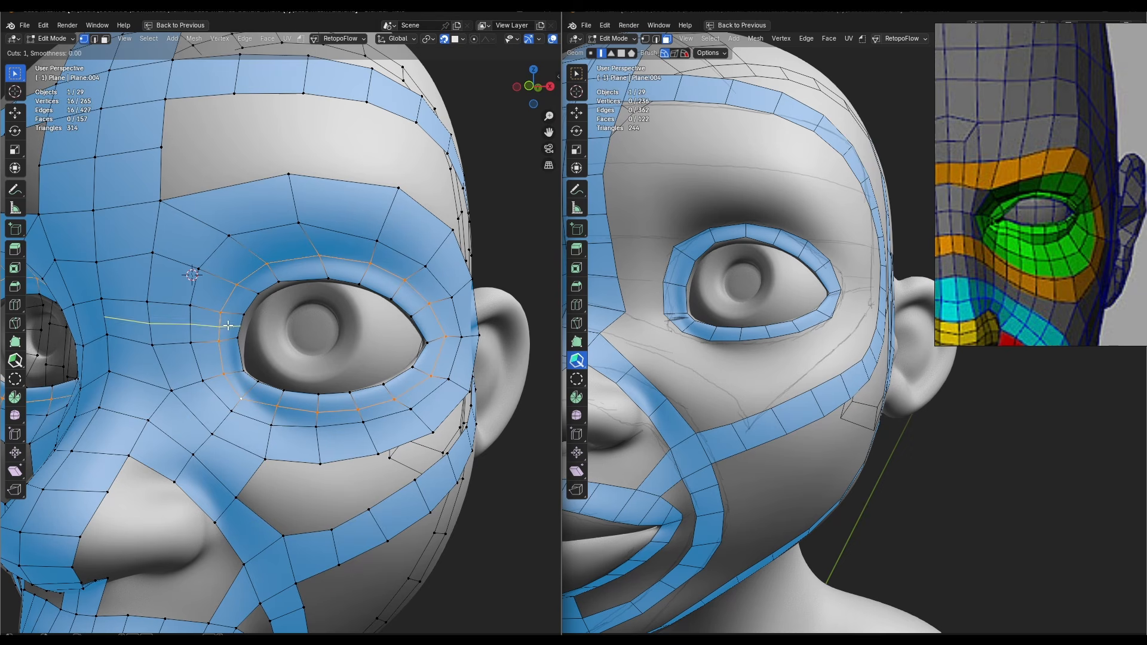
{"action": "right_click", "coordinate": [242, 303]}
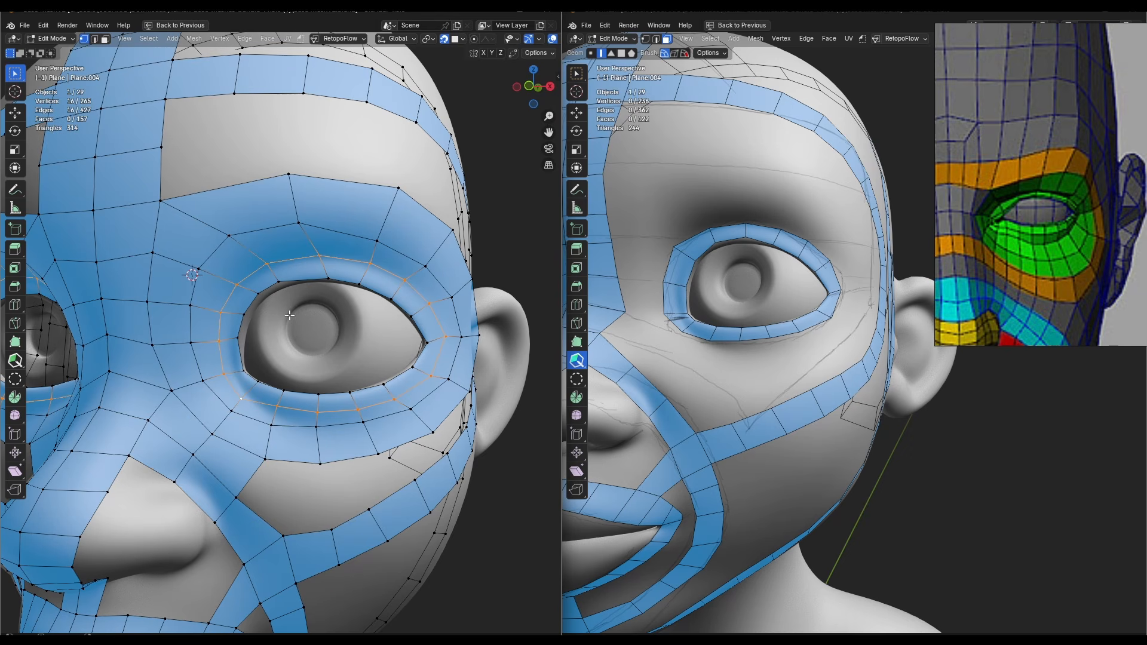
{"action": "key", "text": "ctrl+r"}
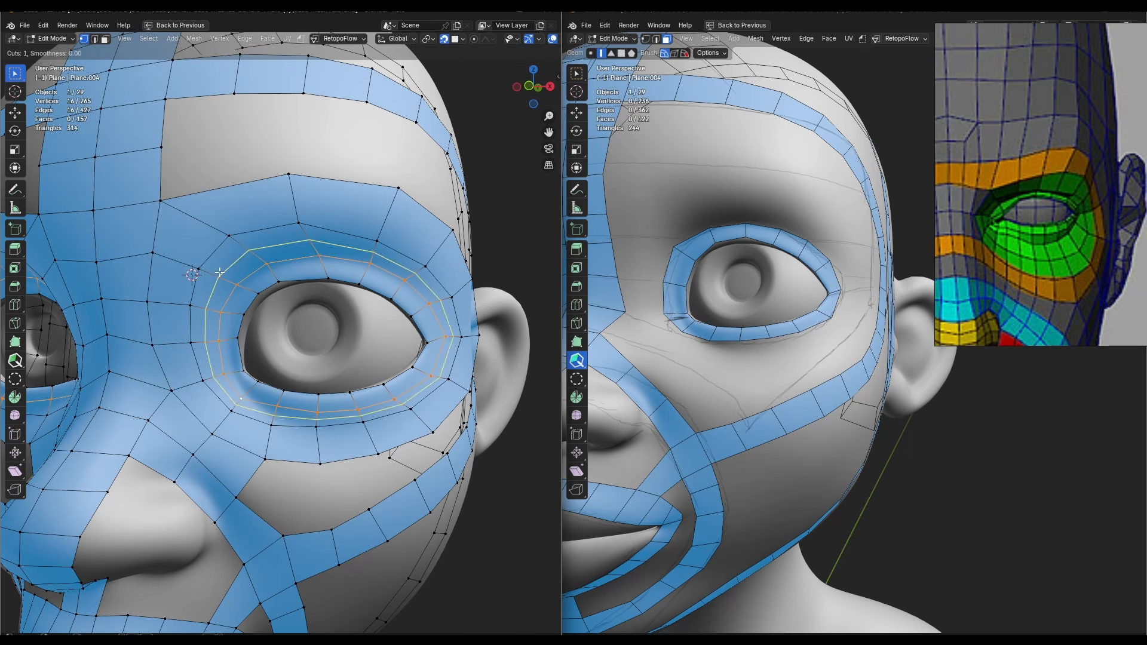
{"action": "right_click", "coordinate": [206, 233]}
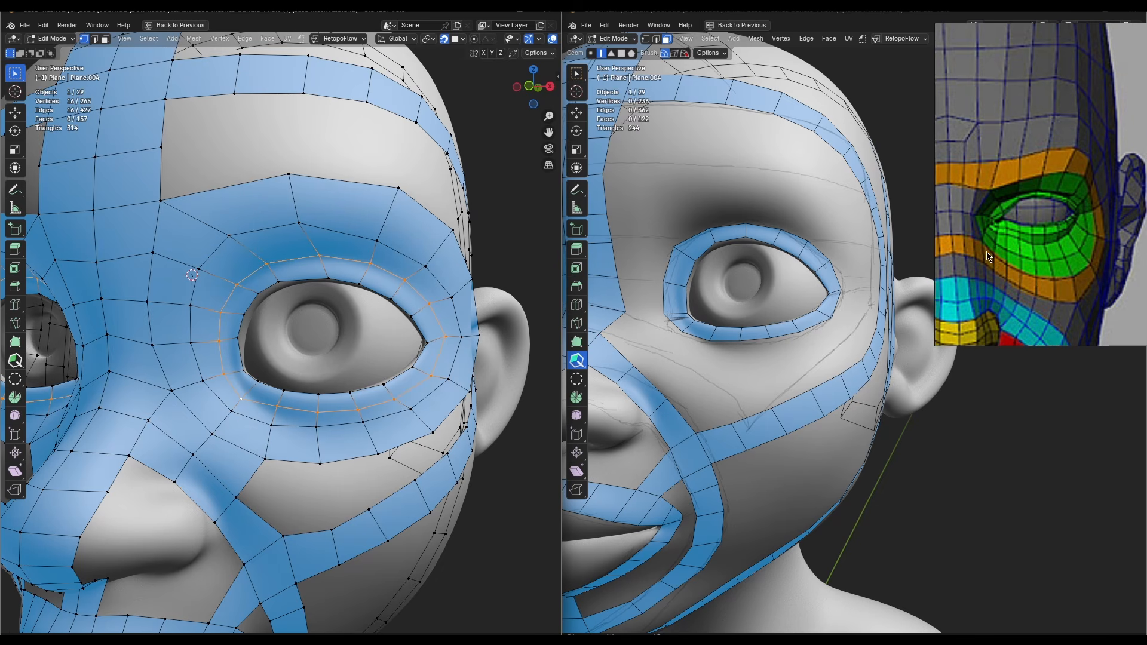
{"action": "scroll", "coordinate": [316, 379], "scroll_direction": "down", "scroll_amount": 4}
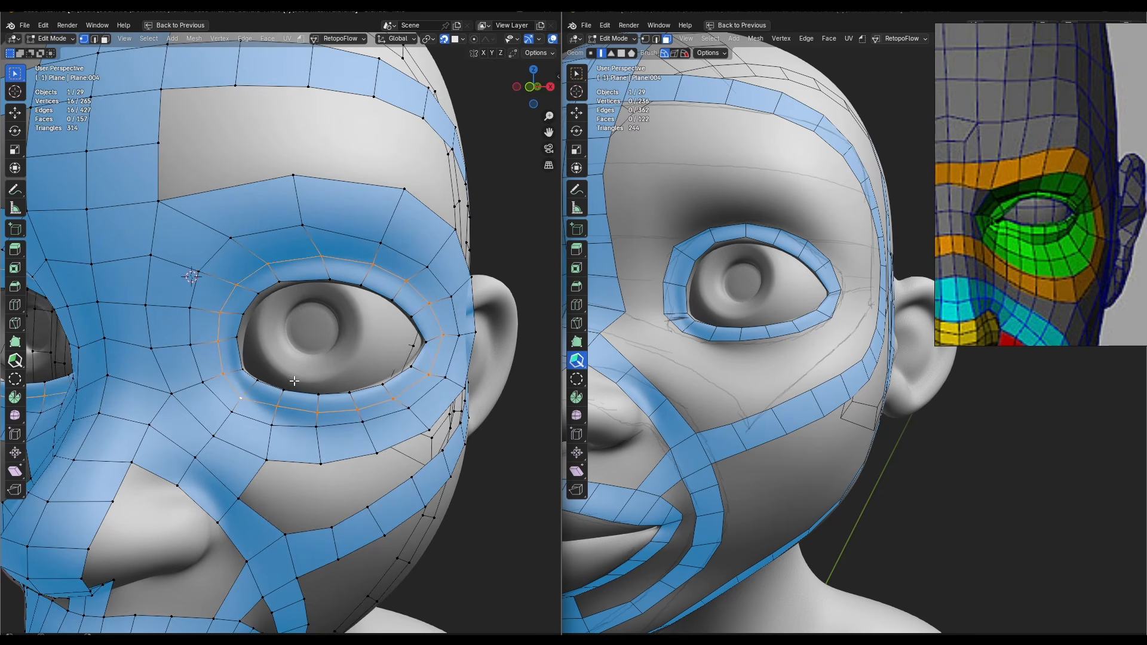
{"action": "scroll", "coordinate": [714, 371], "scroll_direction": "up", "scroll_amount": 3}
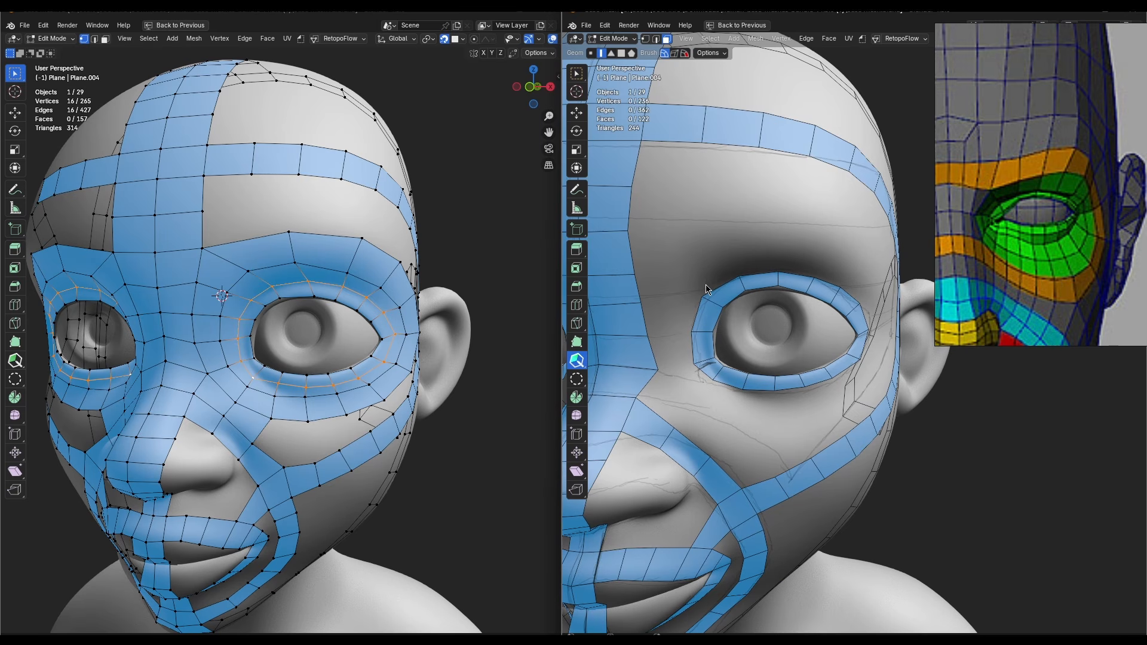
Extrude the outer edge loop of the remaining eye ring outward, scaled by 1.321
{"action": "left_click", "coordinate": [579, 76]}
{"action": "key", "text": "2"}
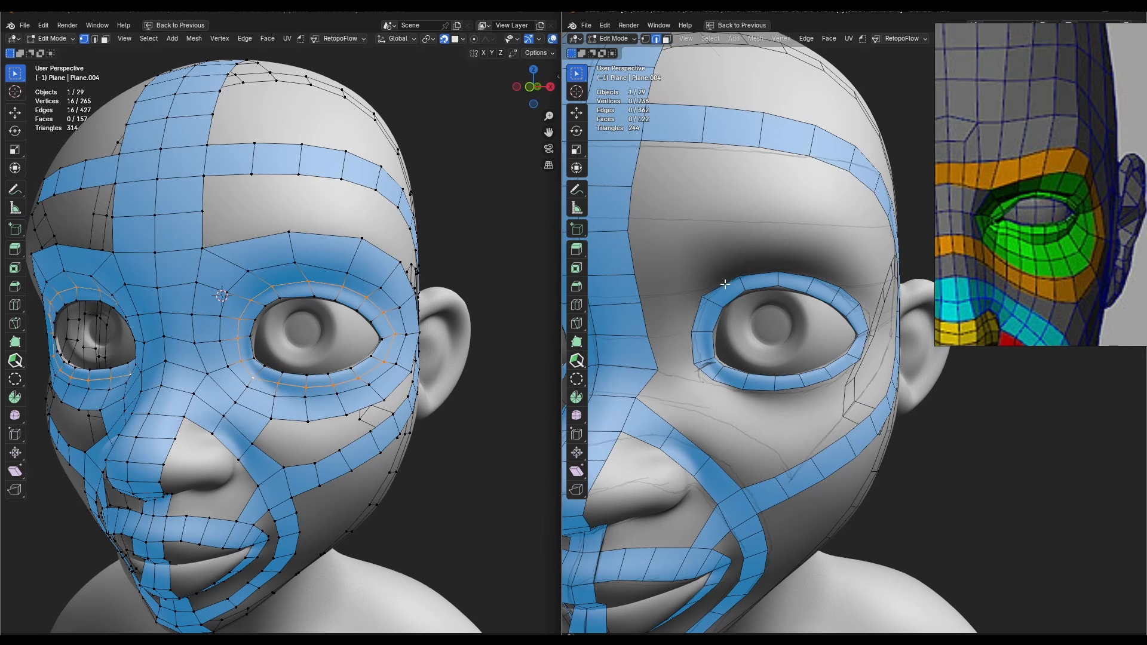
{"action": "left_click", "coordinate": [725, 283], "text": "alt"}
{"action": "scroll", "coordinate": [747, 250], "scroll_direction": "down", "scroll_amount": 2}
{"action": "key", "text": "e"}
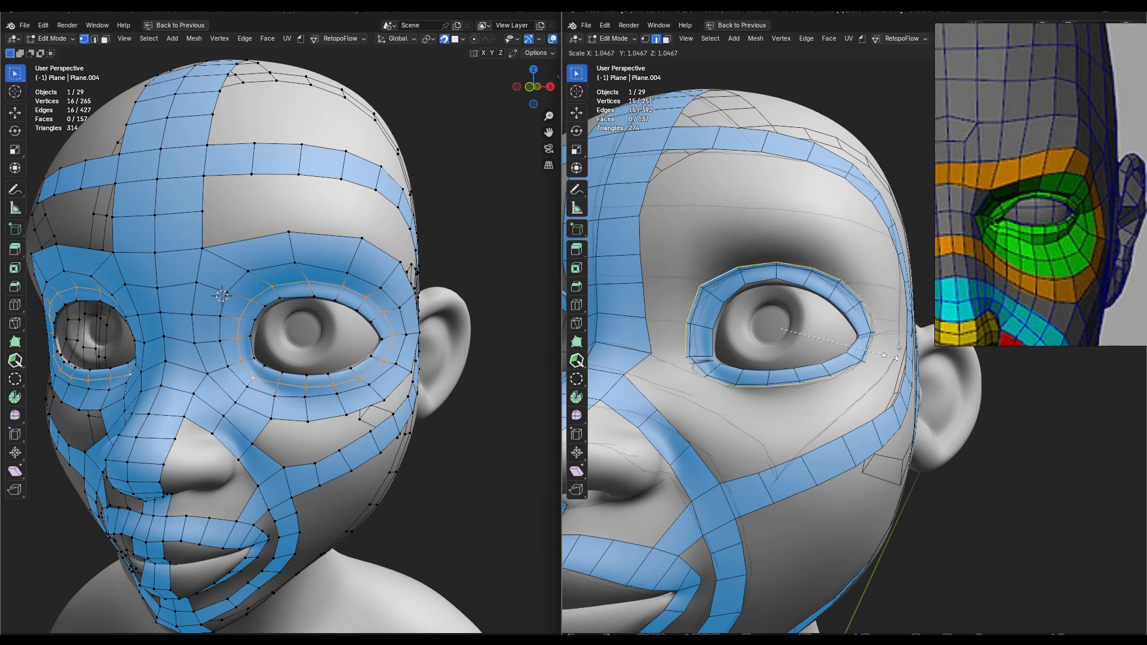
{"action": "key", "text": "s"}
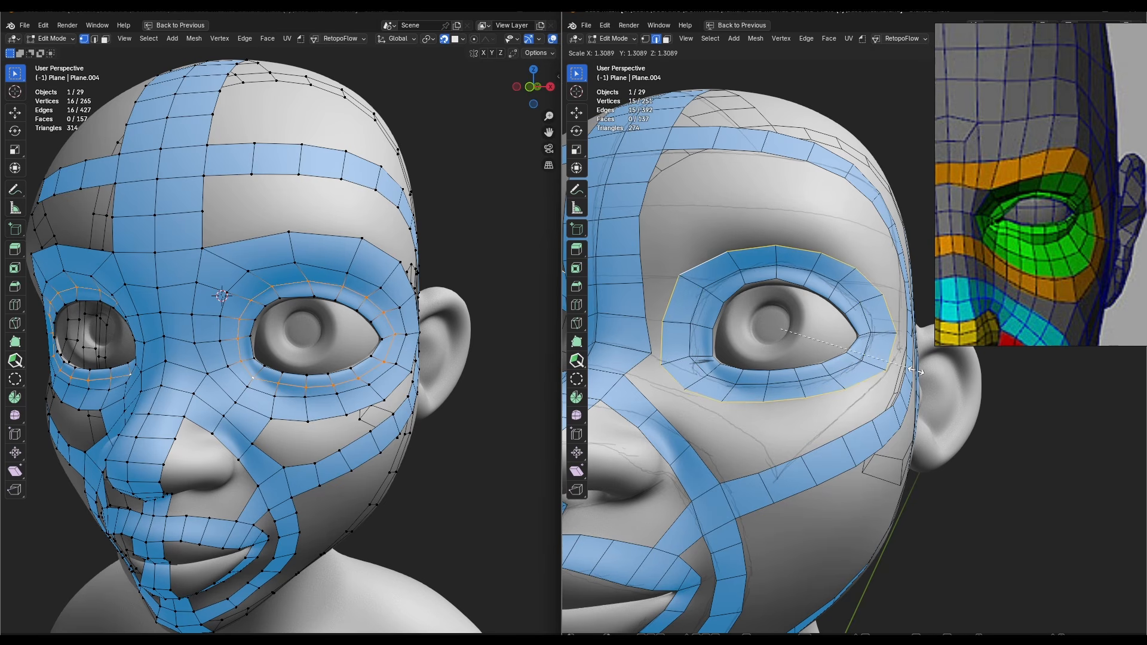
{"action": "left_click", "coordinate": [917, 371]}
Extrude the eye's new outer edge loop once more, scaled outward by about 1.21
{"action": "middle_click_drag", "start_coordinate": [671, 287], "coordinate": [724, 356]}
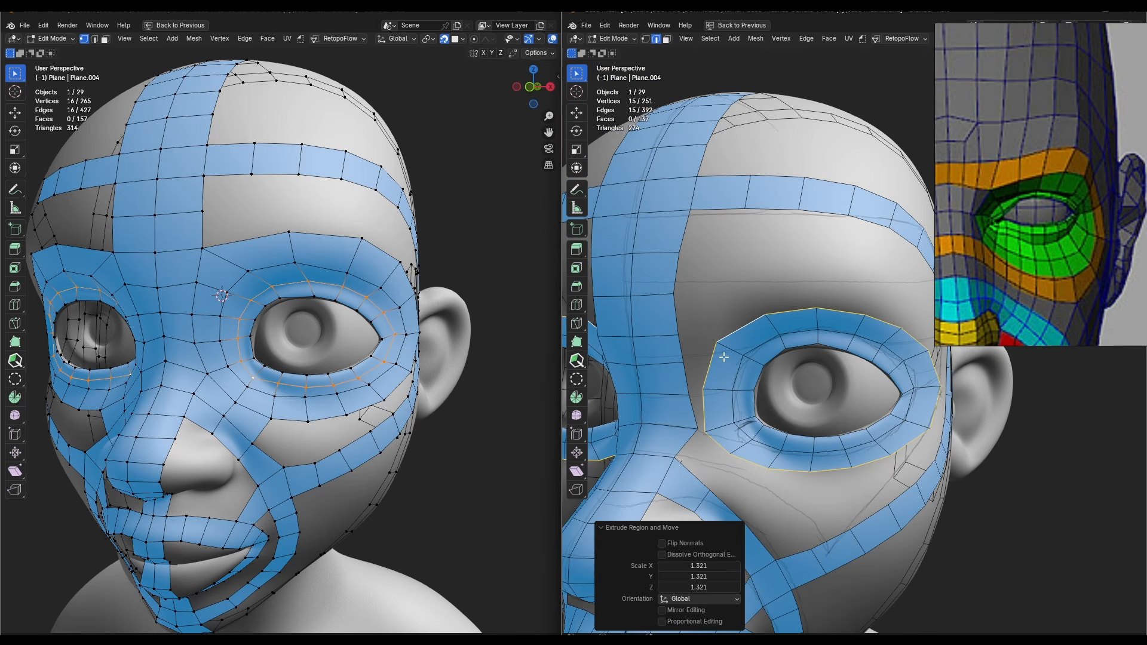
{"action": "key", "text": "e"}
{"action": "key", "text": "s"}
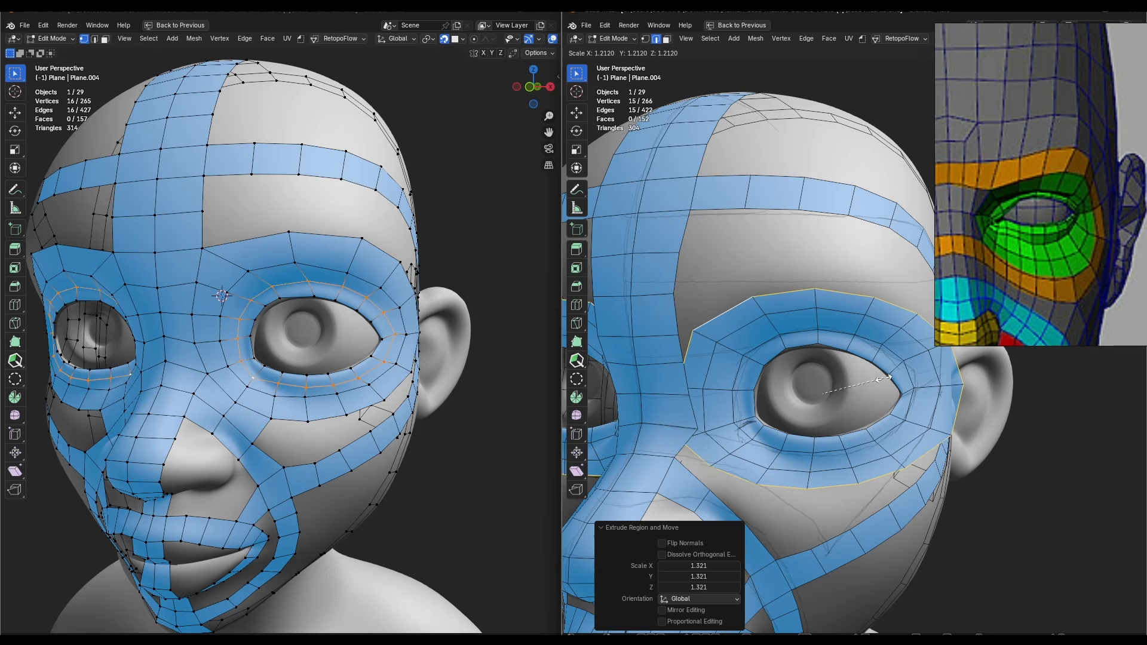
{"action": "left_click", "coordinate": [884, 380]}
{"action": "middle_click_drag", "start_coordinate": [882, 380], "coordinate": [819, 376]}
Scale the eye's middle edge loop to 0.894 and its outermost edge loop to 0.906
{"action": "left_click", "coordinate": [734, 456]}
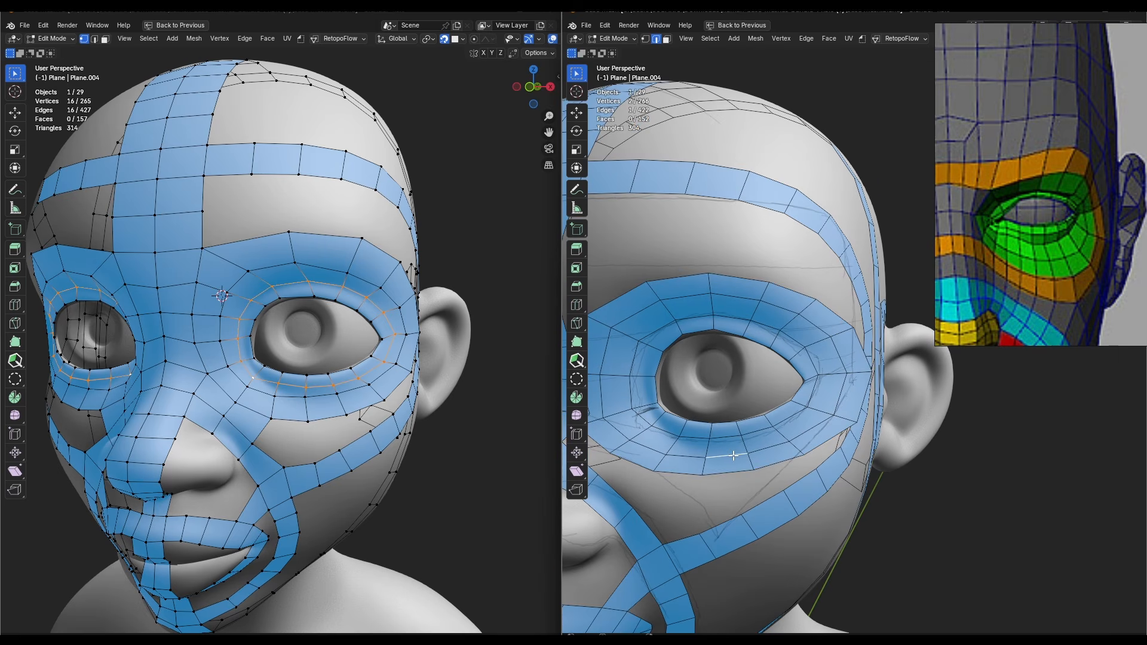
{"action": "left_click", "coordinate": [733, 456], "text": "alt"}
{"action": "key", "text": "s"}
{"action": "left_click", "coordinate": [814, 441]}
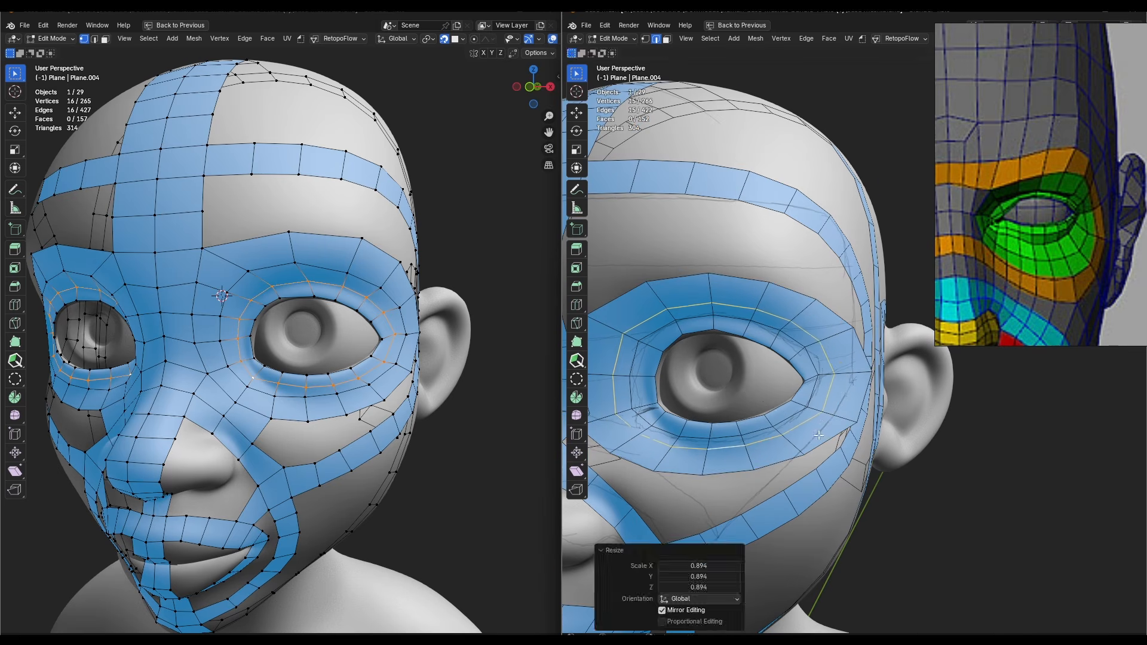
{"action": "left_click", "coordinate": [797, 456], "text": "alt+shift"}
{"action": "key", "text": "s"}
{"action": "left_click", "coordinate": [842, 444]}
{"action": "left_click", "coordinate": [787, 449], "text": "alt"}
{"action": "key", "text": "s"}
{"action": "left_click", "coordinate": [781, 444]}
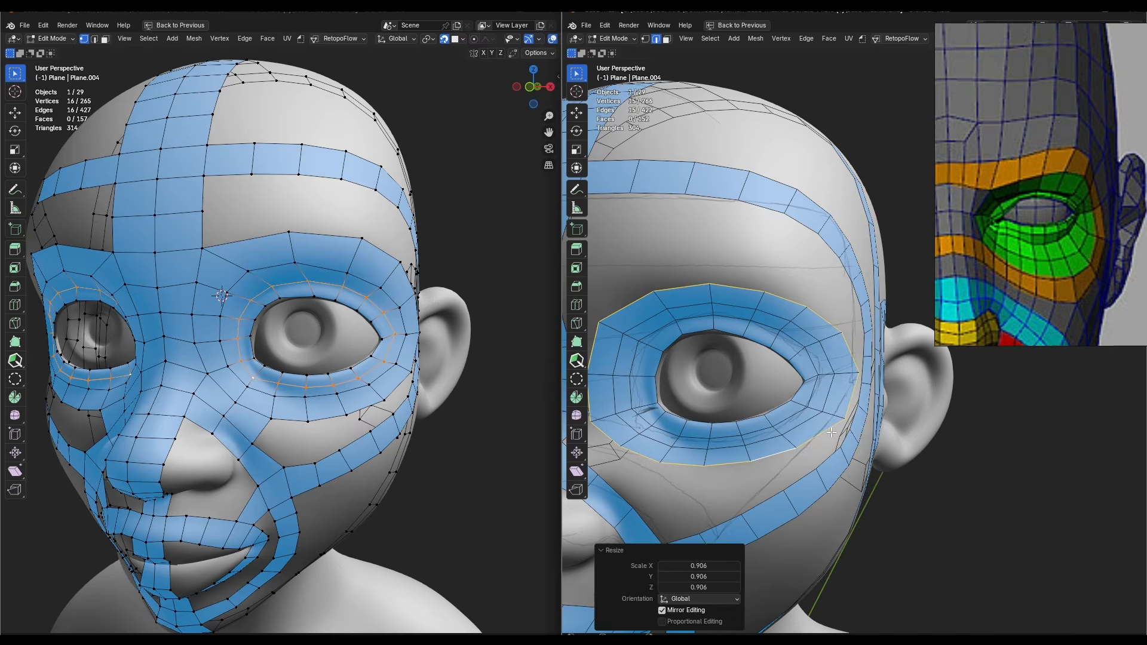
Relax the eye's outermost edge loop and the next loop inward with LoopTools
{"action": "middle_click_drag", "start_coordinate": [782, 442], "coordinate": [708, 344]}
{"action": "middle_click_drag", "start_coordinate": [767, 352], "coordinate": [621, 169]}
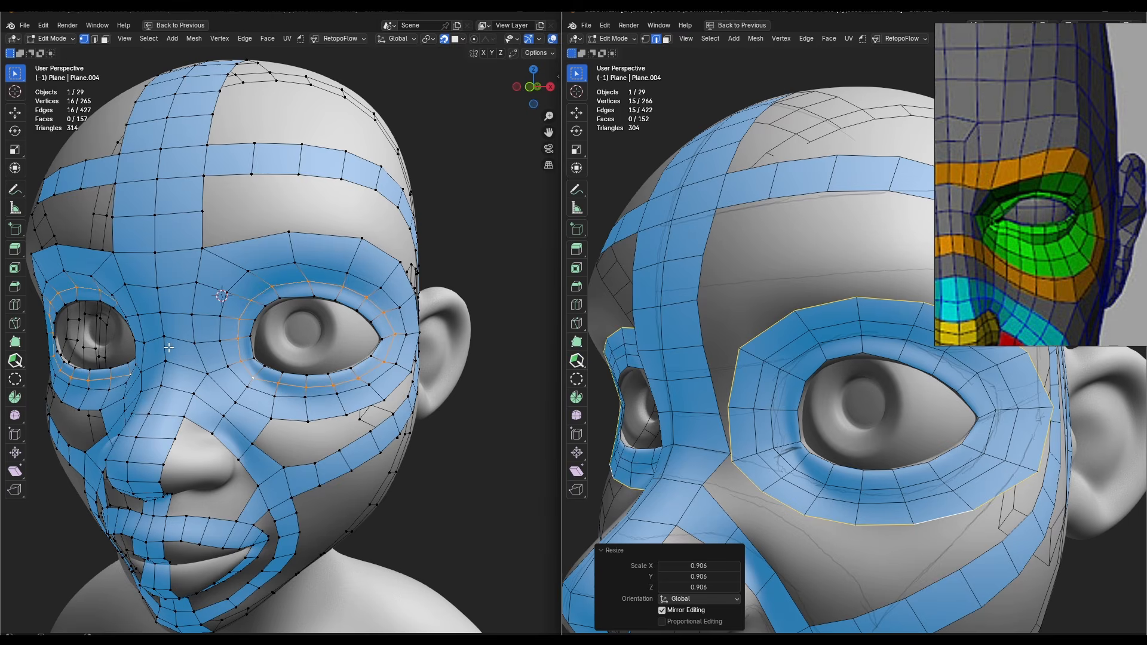
{"action": "middle_click_drag", "start_coordinate": [180, 269], "coordinate": [246, 287]}
{"action": "scroll", "coordinate": [246, 286], "scroll_direction": "up", "scroll_amount": 2}
{"action": "scroll", "coordinate": [791, 361], "scroll_direction": "down", "scroll_amount": 2}
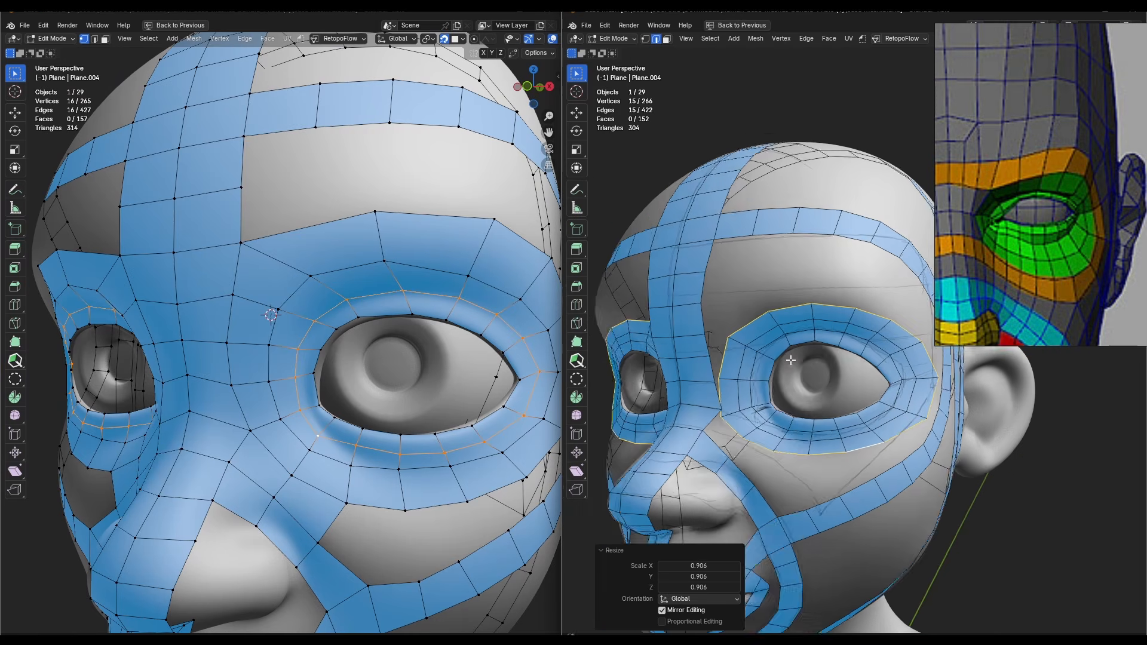
{"action": "middle_click_drag", "start_coordinate": [791, 360], "coordinate": [696, 302]}
{"action": "right_click", "coordinate": [697, 303]}
{"action": "mouse_move", "coordinate": [732, 290]}
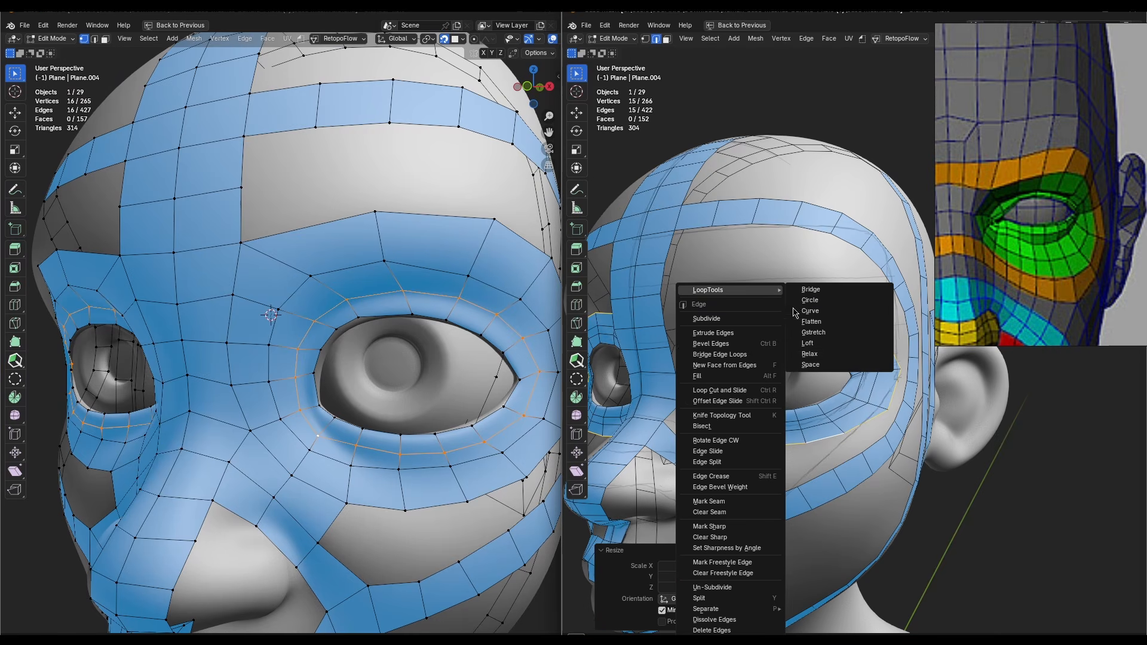
{"action": "left_click", "coordinate": [824, 357]}
{"action": "middle_click_drag", "start_coordinate": [833, 356], "coordinate": [795, 337]}
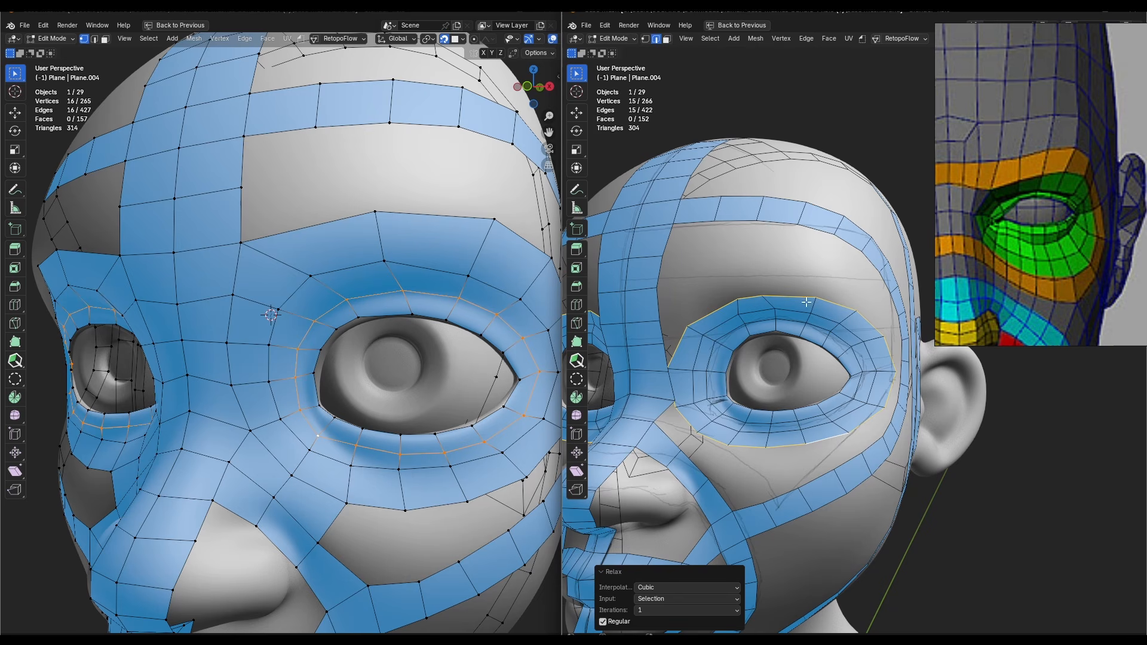
{"action": "left_click", "coordinate": [746, 313]}
{"action": "right_click", "coordinate": [747, 313]}
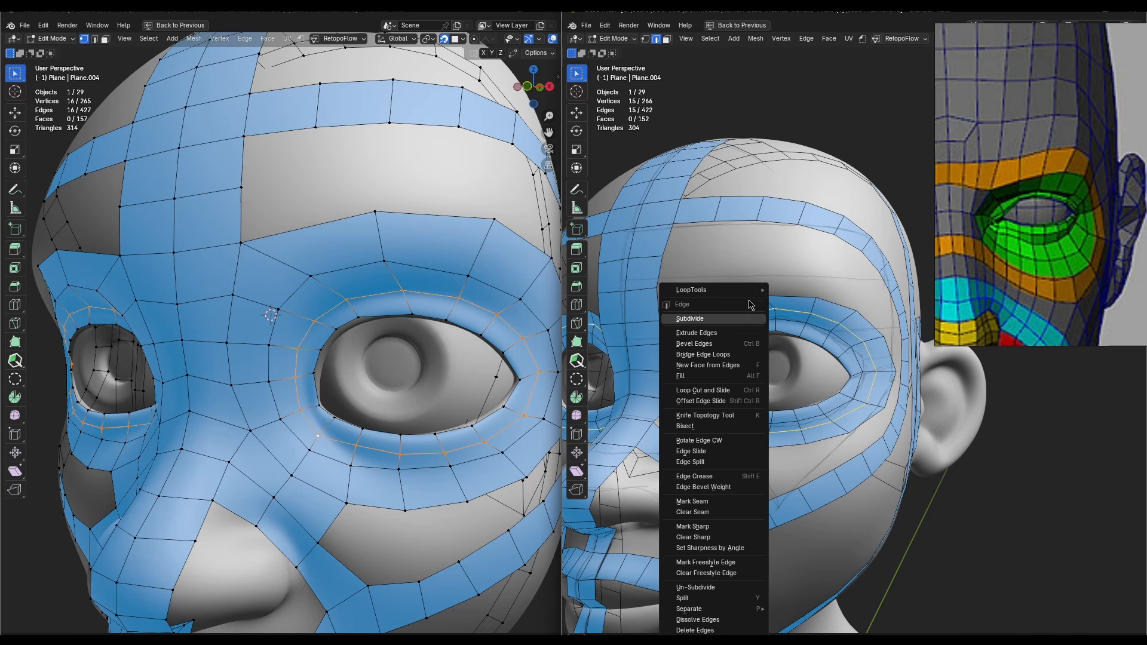
{"action": "mouse_move", "coordinate": [741, 292]}
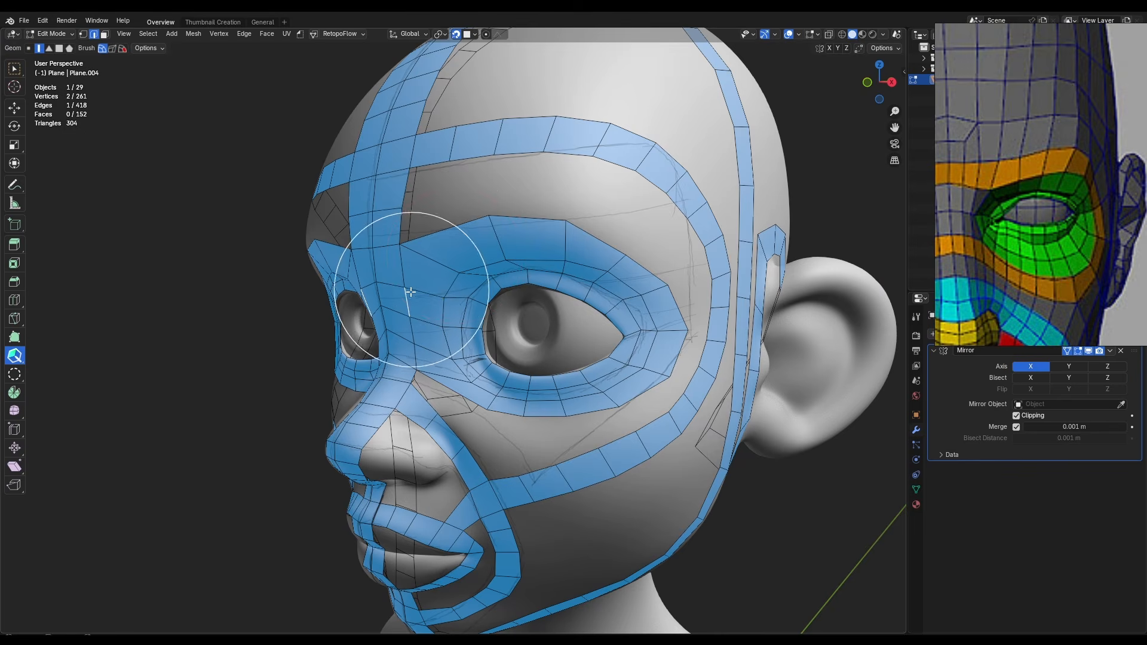
Fill the remaining quad gap between the eye loops and the nose bridge
{"action": "scroll", "coordinate": [429, 307], "scroll_direction": "up", "scroll_amount": 2}
{"action": "left_click", "coordinate": [478, 307]}
{"action": "scroll", "coordinate": [478, 307], "scroll_direction": "up", "scroll_amount": 3}
{"action": "middle_click_drag", "start_coordinate": [479, 307], "coordinate": [439, 389]}
{"action": "middle_click_drag", "start_coordinate": [360, 380], "coordinate": [303, 350]}
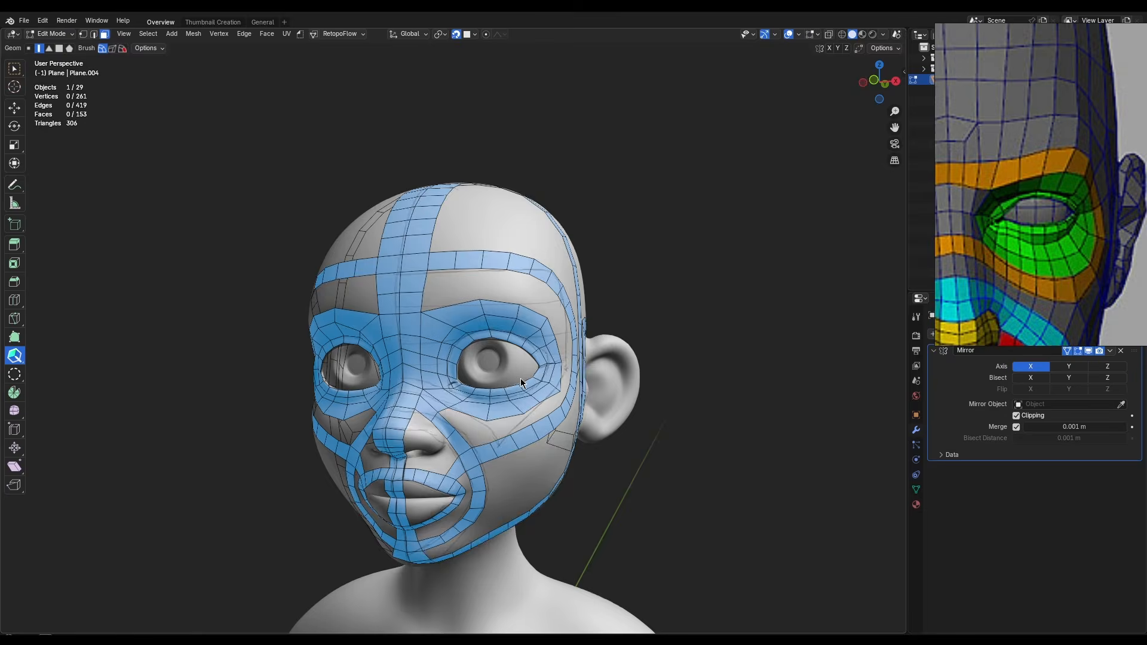
Extend the row of quads above the brow outward over the eye and close the gap to the forehead strip
{"action": "middle_click_drag", "start_coordinate": [521, 383], "coordinate": [398, 325]}
{"action": "scroll", "coordinate": [525, 373], "scroll_direction": "up", "scroll_amount": 3}
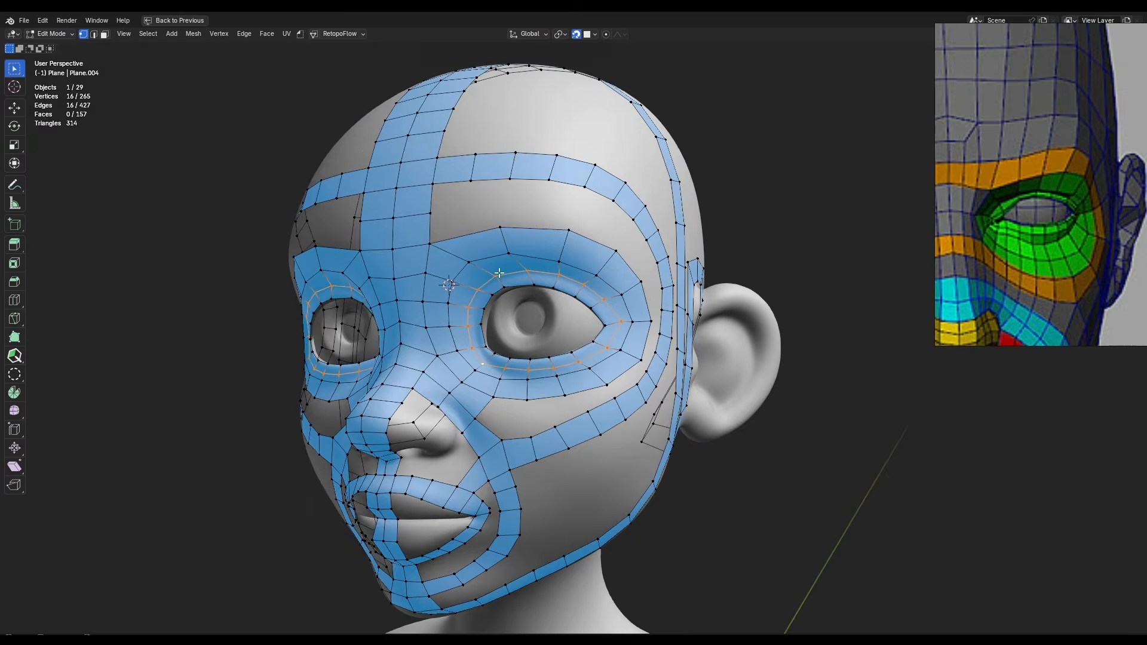
{"action": "scroll", "coordinate": [538, 405], "scroll_direction": "up", "scroll_amount": 3}
{"action": "scroll", "coordinate": [538, 406], "scroll_direction": "down", "scroll_amount": 3}
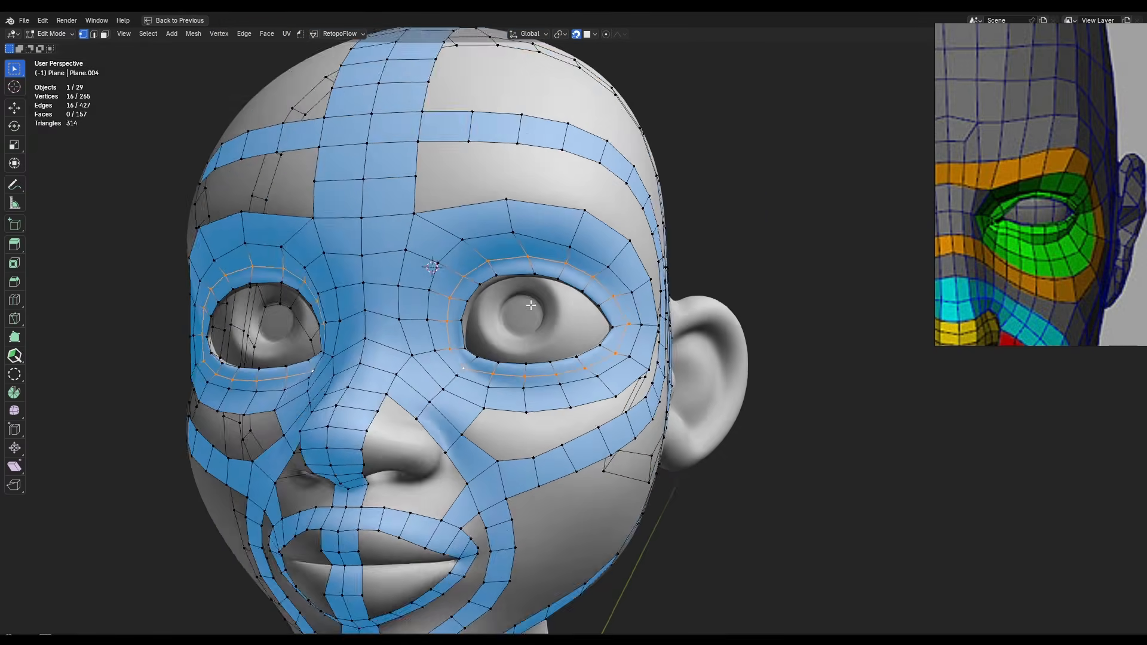
{"action": "scroll", "coordinate": [538, 405], "scroll_direction": "up", "scroll_amount": 3}
{"action": "scroll", "coordinate": [538, 405], "scroll_direction": "down", "scroll_amount": 2}
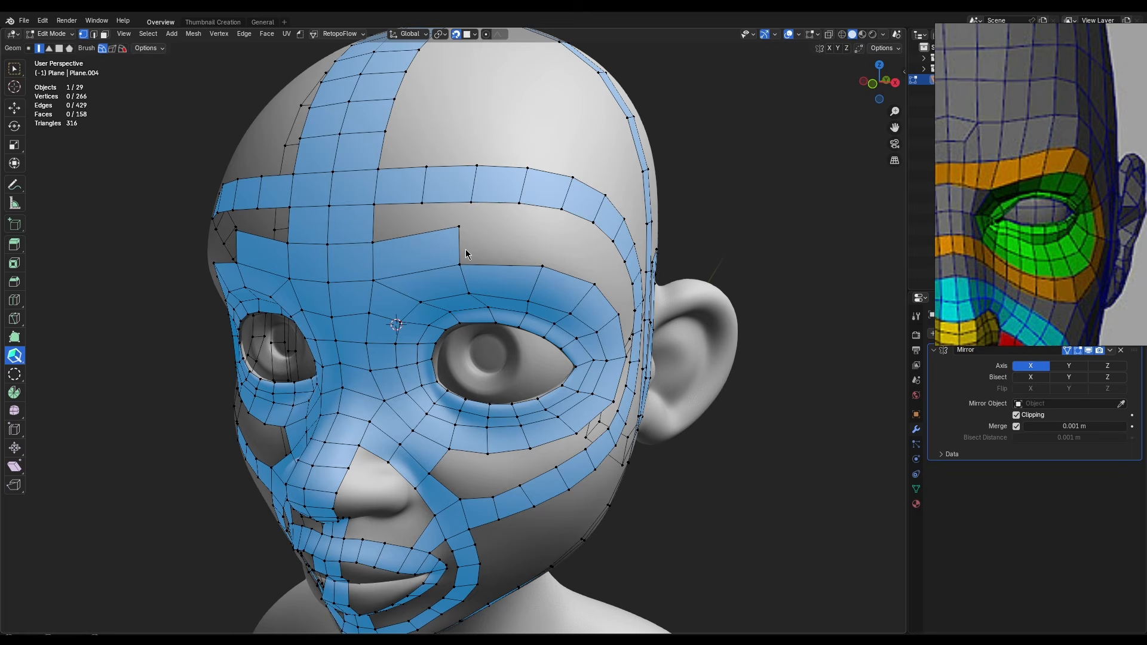
{"action": "left_click_drag", "start_coordinate": [465, 249], "coordinate": [555, 259]}
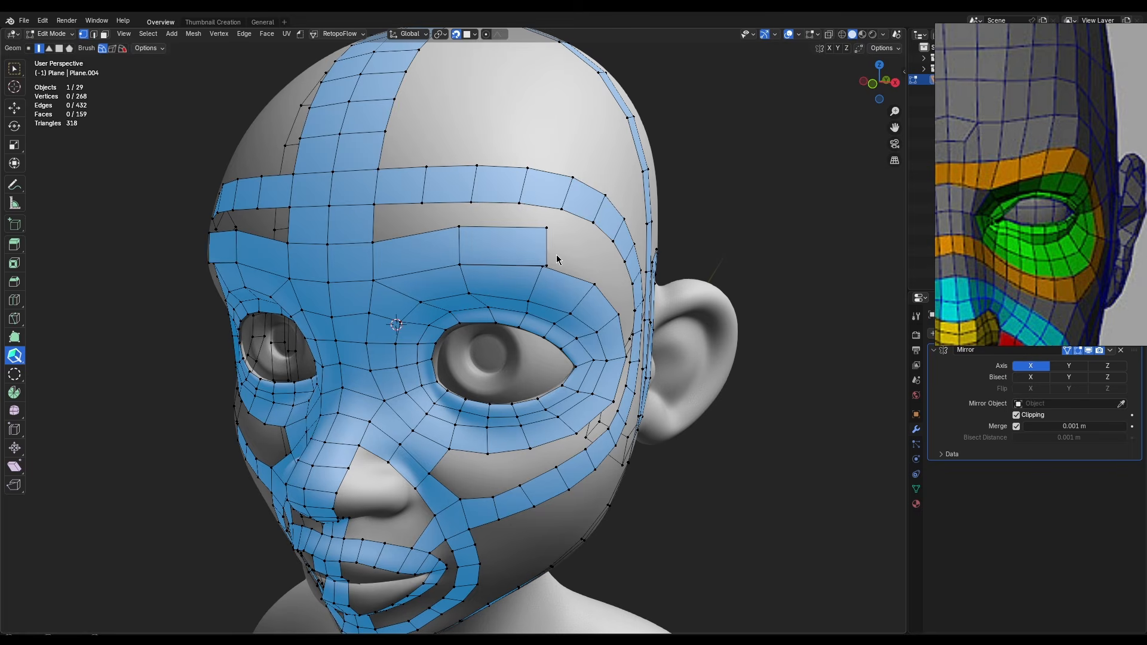
{"action": "middle_click_drag", "start_coordinate": [542, 266], "coordinate": [532, 233]}
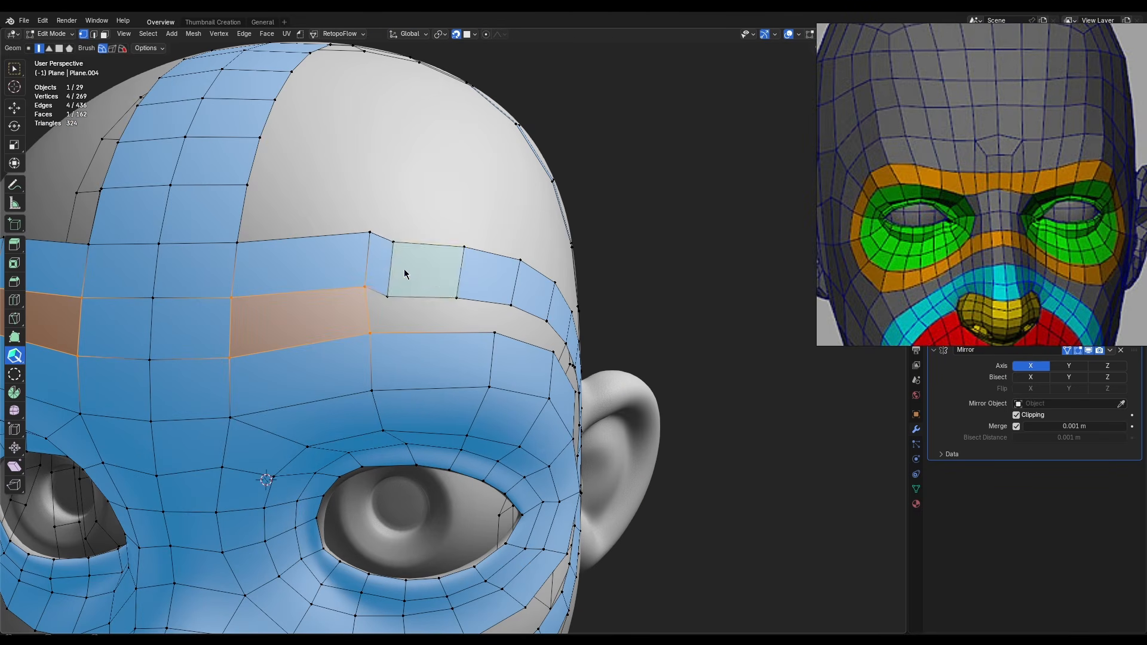
{"action": "left_click_drag", "start_coordinate": [465, 248], "coordinate": [440, 276]}
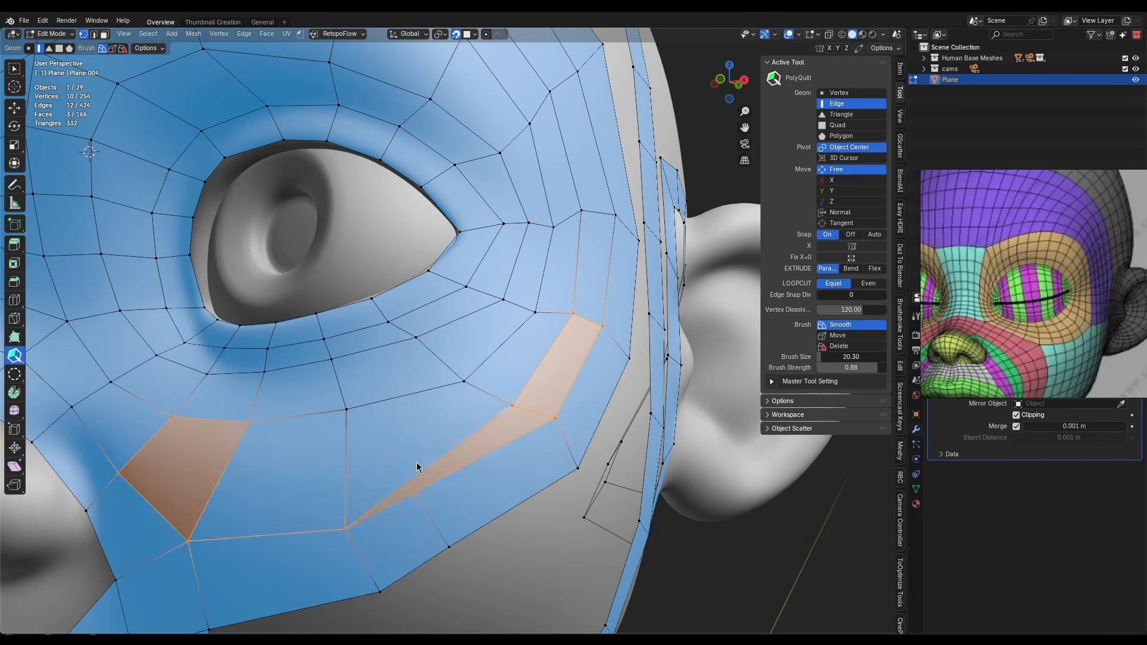
Merge the vertices between the lower outer eye loop and the cheek strip to close the narrow gap
{"action": "mouse_move", "coordinate": [345, 475]}
{"action": "left_mouse_down"}
{"action": "mouse_move", "coordinate": [418, 463]}
{"action": "mouse_move", "coordinate": [538, 418]}
{"action": "left_mouse_up"}
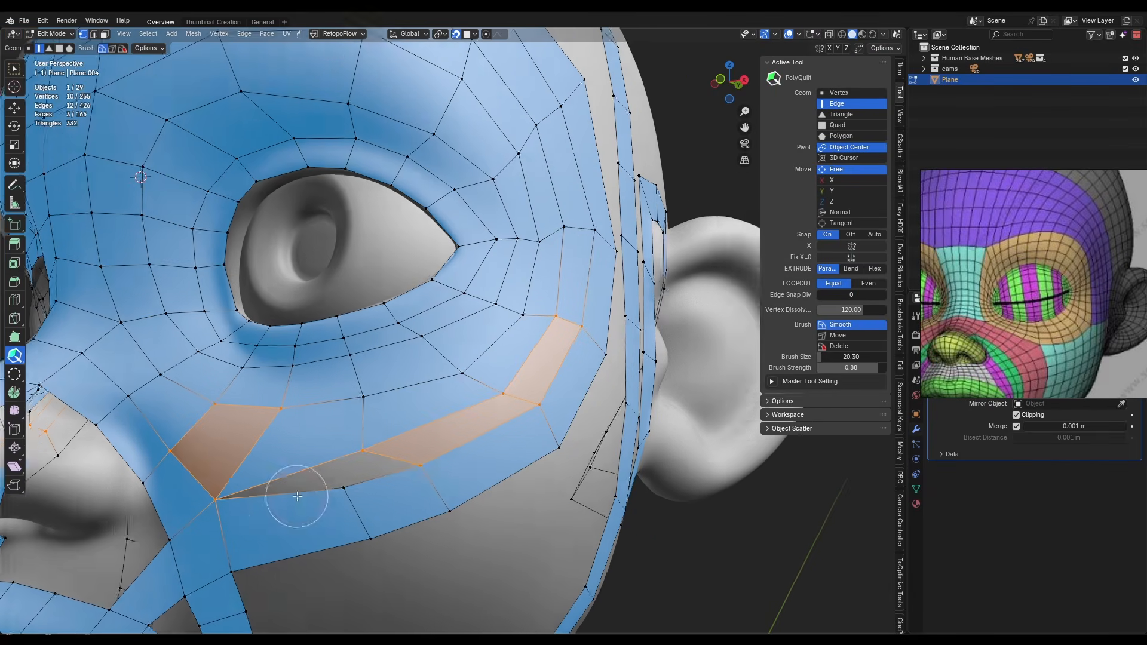
{"action": "left_click", "coordinate": [430, 449]}
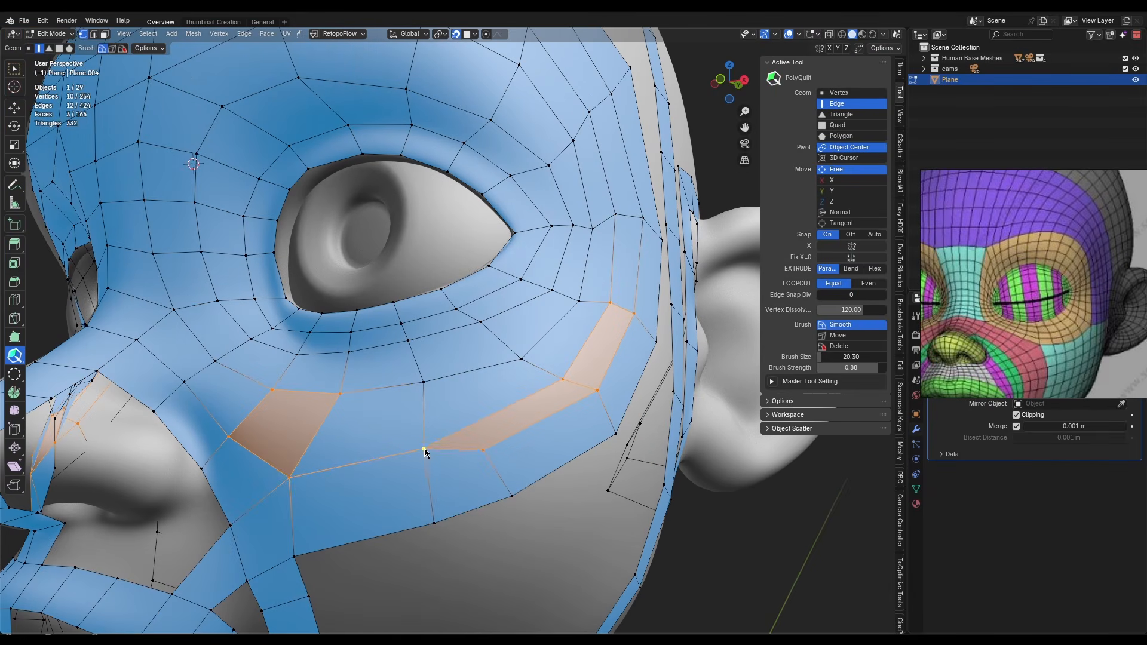
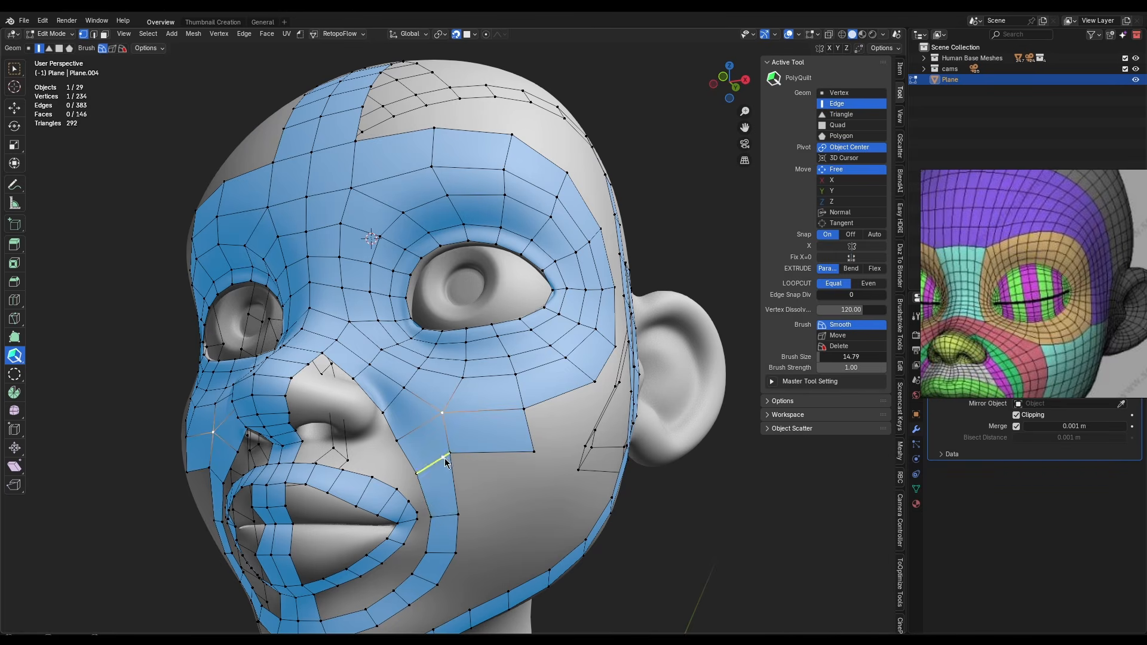
Turn on the Screencast Keys display
{"action": "middle_click_drag", "start_coordinate": [445, 458], "coordinate": [454, 457]}
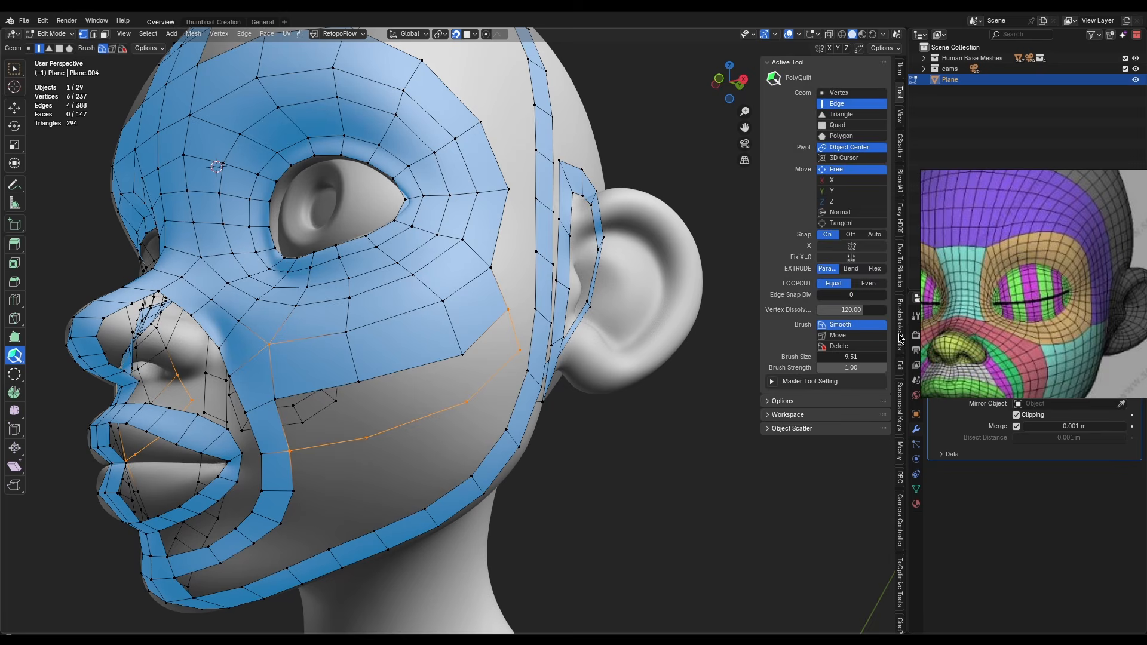
{"action": "left_click", "coordinate": [900, 406]}
{"action": "left_click", "coordinate": [775, 62]}
Fill three quads across the cheek between the lower border of the eye patch and the edge chain below it
{"action": "middle_click_drag", "start_coordinate": [374, 382], "coordinate": [354, 383]}
{"action": "left_click", "coordinate": [337, 411], "text": "shift"}
{"action": "left_click", "coordinate": [442, 377], "text": "shift"}
{"action": "left_click", "coordinate": [499, 349], "text": "shift"}
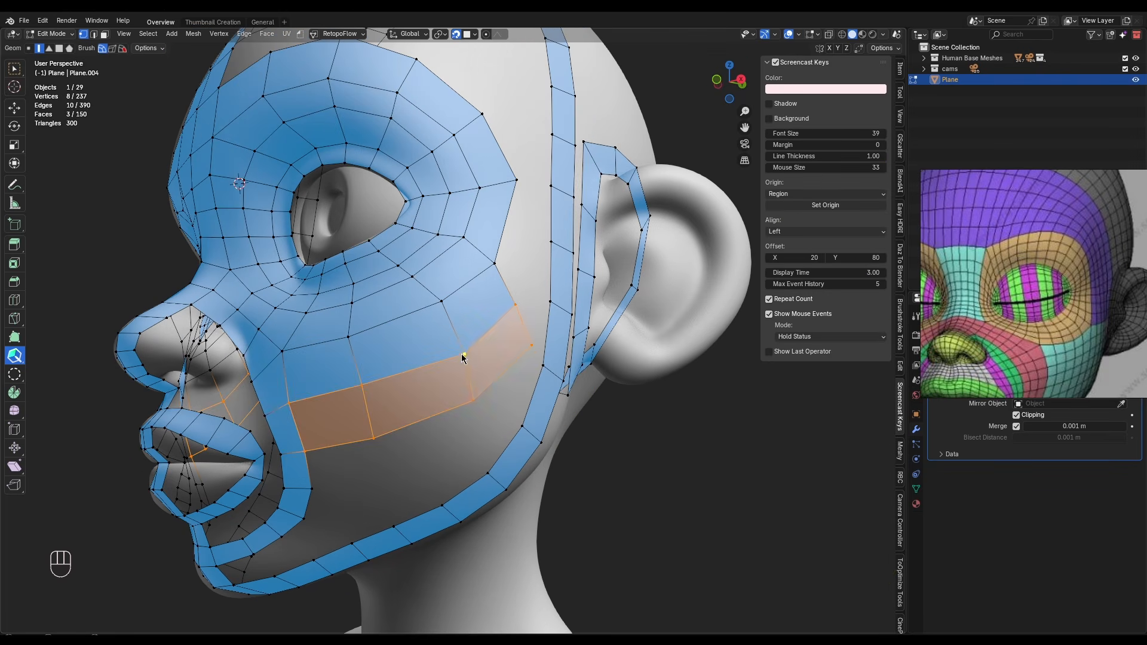
Fill the side of the face with quads between the outer eye loops and the strip in front of the ear
{"action": "key", "text": "a"}
{"action": "key", "text": "a"}
{"action": "middle_click_drag", "start_coordinate": [461, 353], "coordinate": [521, 456]}
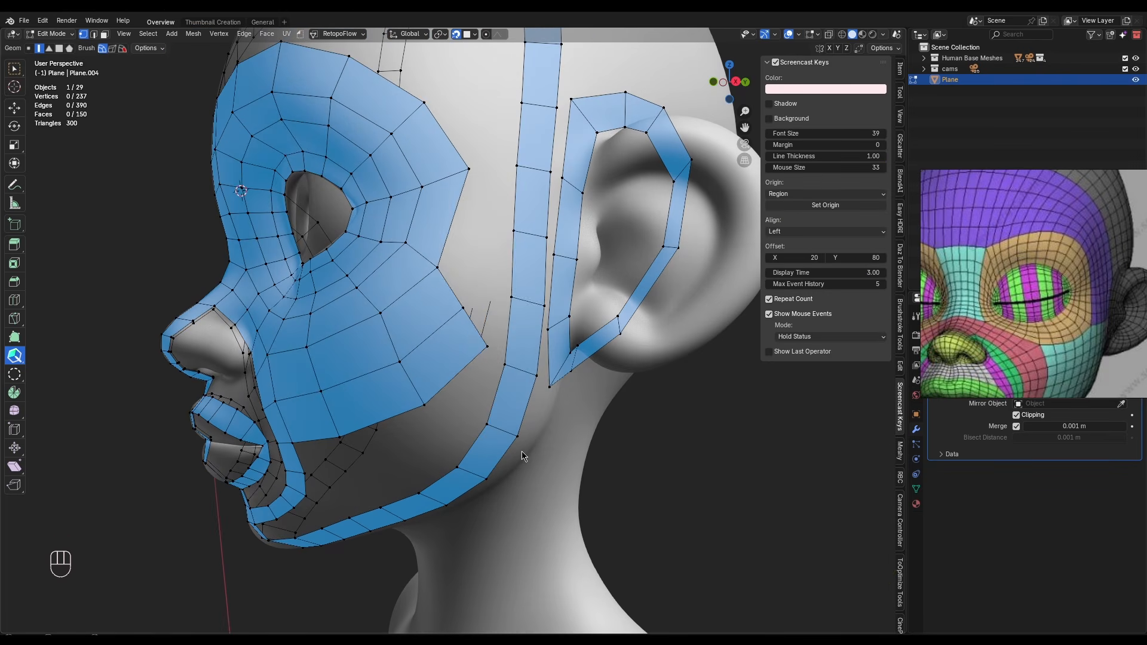
{"action": "key", "text": "Escape"}
{"action": "key", "text": "Return"}
{"action": "left_click", "coordinate": [484, 323], "text": "shift"}
{"action": "middle_click_drag", "start_coordinate": [415, 340], "coordinate": [448, 482]}
{"action": "key", "text": "Escape"}
{"action": "key", "text": "ctrl+z"}
Build quads over the upper forehead toward the strip running across the top of the head
{"action": "key", "text": "a"}
{"action": "key", "text": "a"}
{"action": "scroll", "coordinate": [371, 328], "scroll_direction": "up", "scroll_amount": 5}
{"action": "scroll", "coordinate": [371, 328], "scroll_direction": "down", "scroll_amount": 6}
{"action": "scroll", "coordinate": [475, 292], "scroll_direction": "up", "scroll_amount": 2}
{"action": "key", "text": "ctrl+z"}
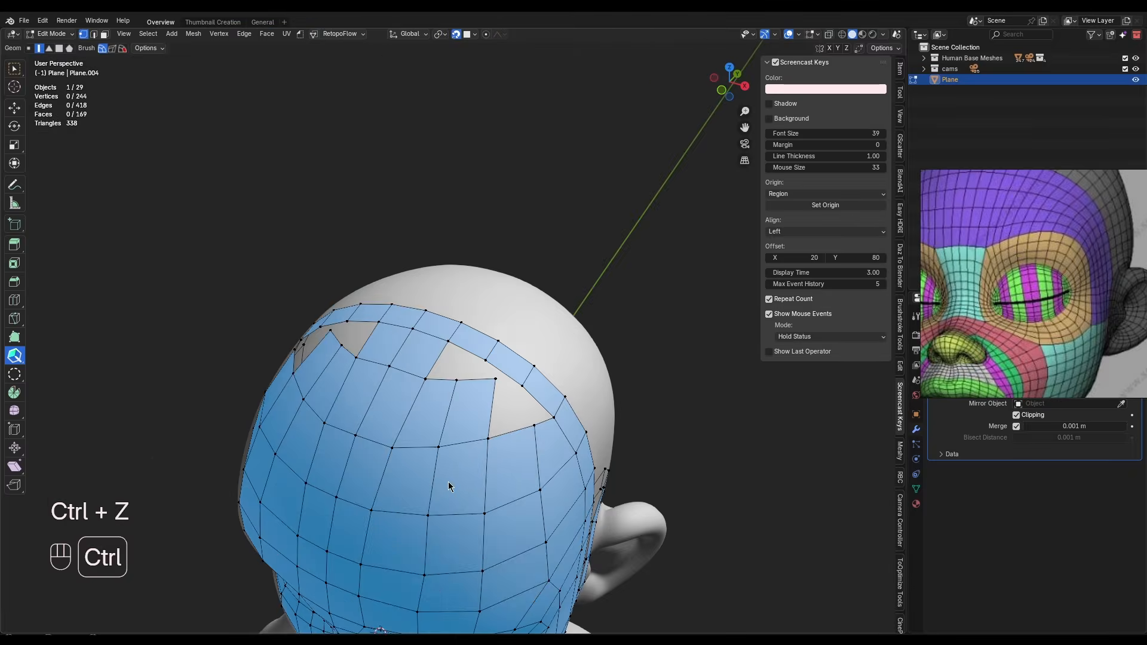
Close the remaining gaps between the forehead quads and the crown strip and remove the surplus vertices there
{"action": "key", "text": "Escape"}
{"action": "scroll", "coordinate": [407, 399], "scroll_direction": "up", "scroll_amount": 3}
{"action": "key", "text": "a"}
{"action": "key", "text": "a"}
{"action": "scroll", "coordinate": [159, 295], "scroll_direction": "down", "scroll_amount": 5}
{"action": "scroll", "coordinate": [410, 415], "scroll_direction": "up", "scroll_amount": 4}
{"action": "scroll", "coordinate": [294, 451], "scroll_direction": "down", "scroll_amount": 1}
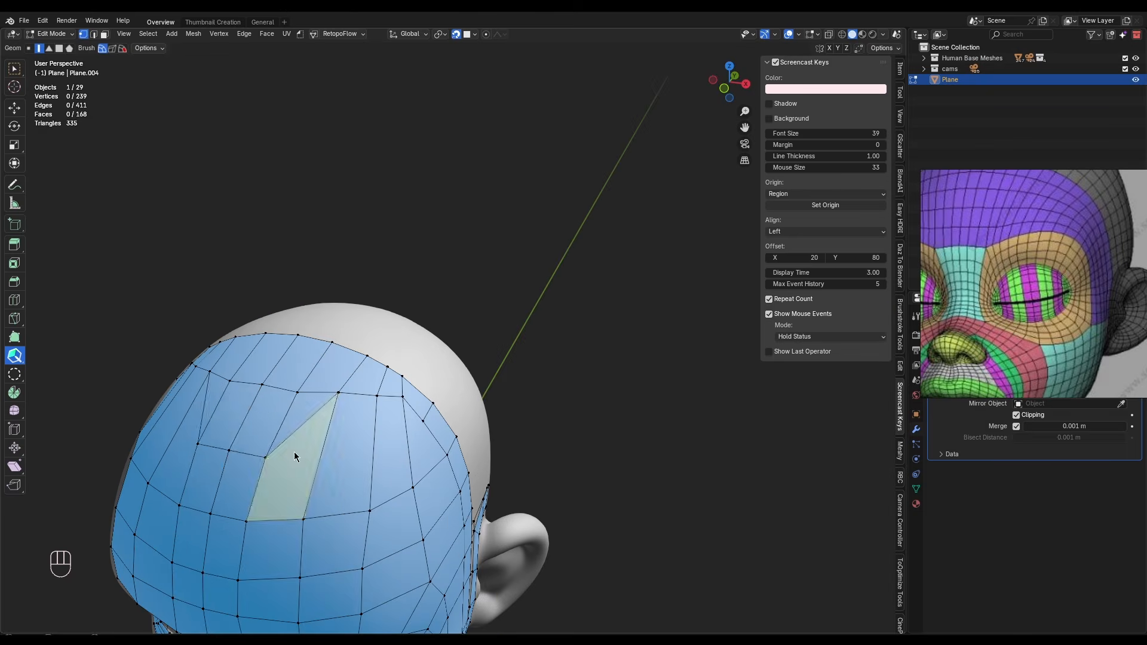
{"action": "scroll", "coordinate": [234, 458], "scroll_direction": "down", "scroll_amount": 3}
{"action": "key", "text": "b"}
{"action": "key", "text": "Escape"}
{"action": "scroll", "coordinate": [901, 439], "scroll_direction": "up", "scroll_amount": 8}
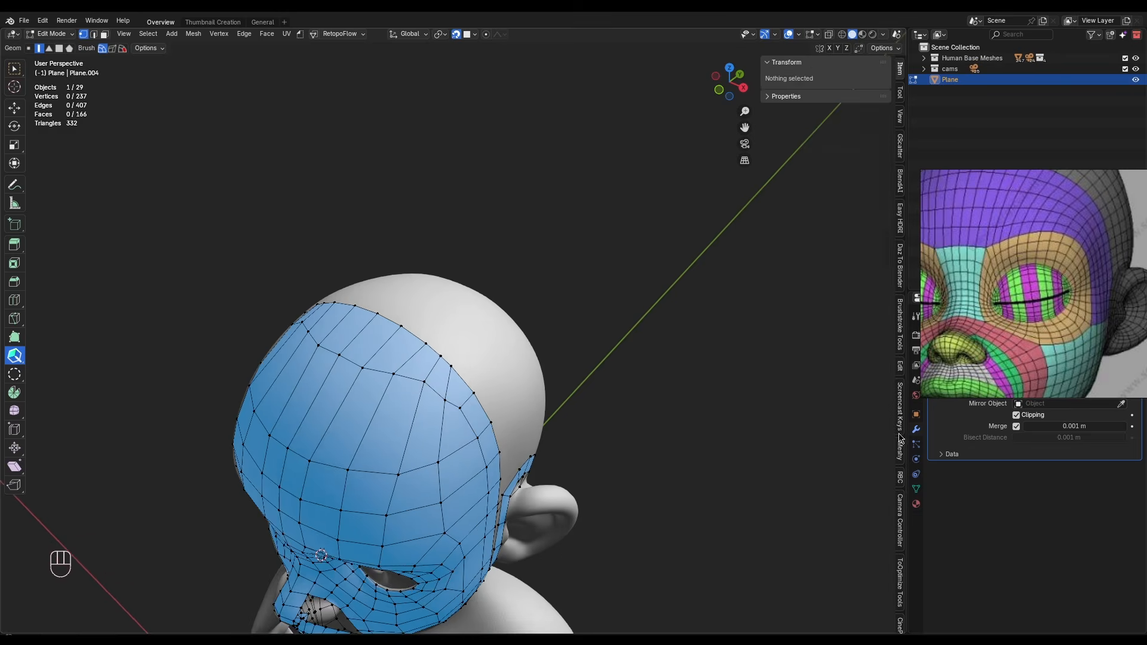
Smooth the forehead and temple vertices with the Smooth brush, reducing the brush to size 12.38 and strength 0.88
{"action": "middle_click_drag", "start_coordinate": [614, 317], "coordinate": [537, 359]}
{"action": "left_click", "coordinate": [900, 93]}
{"action": "scroll", "coordinate": [204, 426], "scroll_direction": "up", "scroll_amount": 2}
{"action": "key", "text": "shift"}
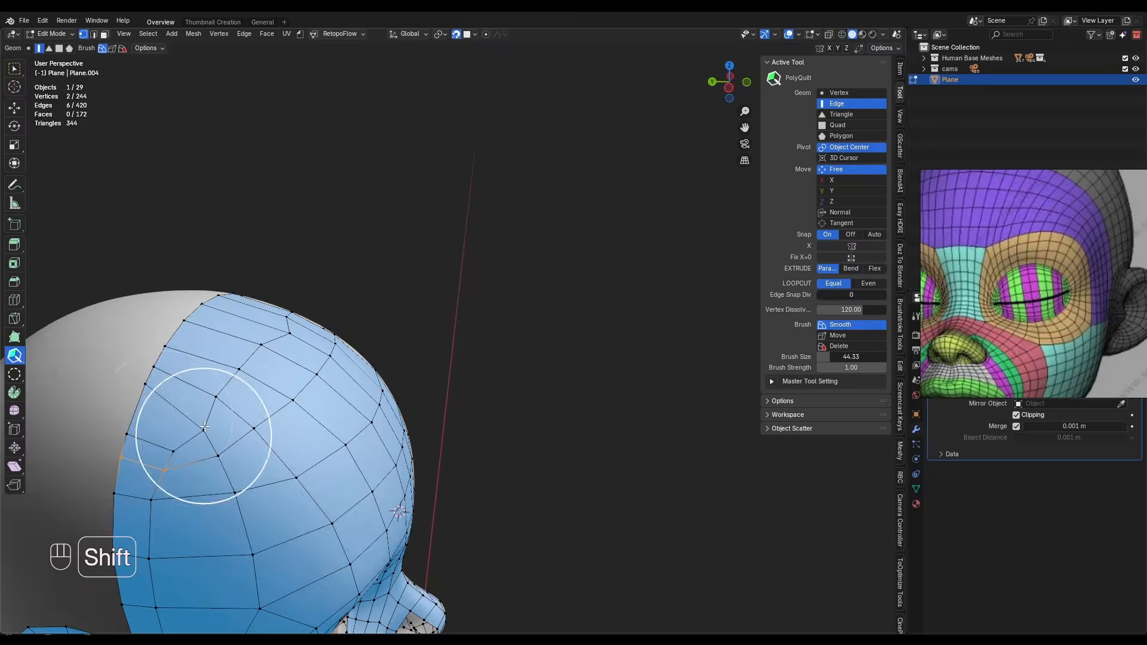
{"action": "middle_click_drag", "start_coordinate": [205, 427], "coordinate": [594, 456]}
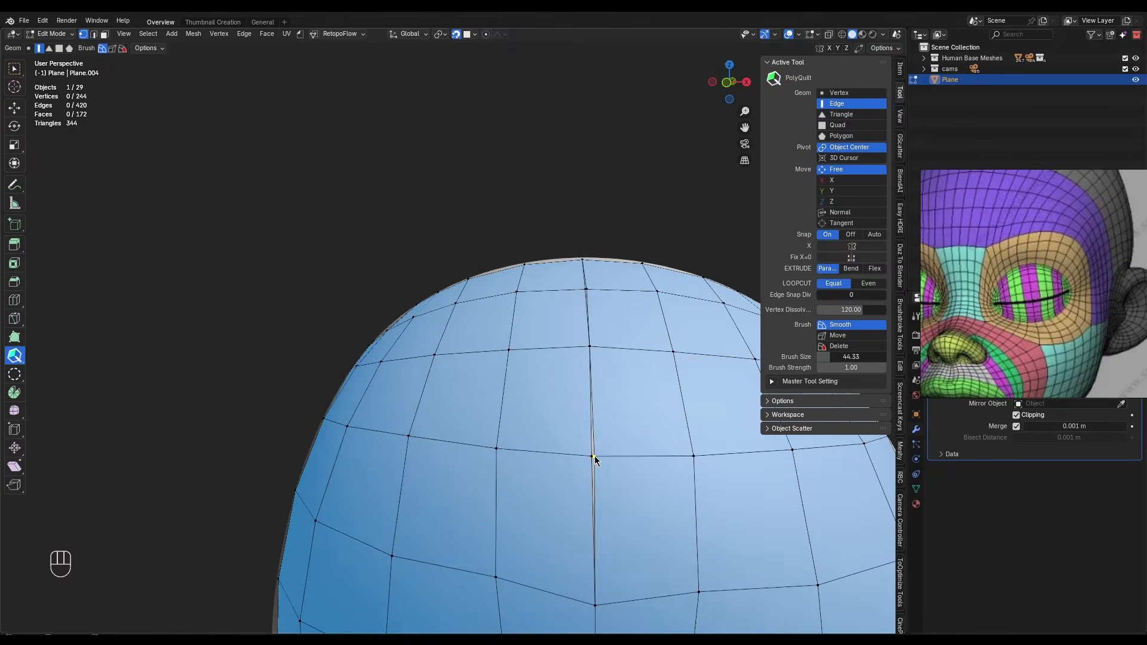
{"action": "scroll", "coordinate": [550, 411], "scroll_direction": "down", "scroll_amount": 2}
{"action": "key", "text": "shift"}
{"action": "scroll", "coordinate": [346, 378], "scroll_direction": "down", "scroll_amount": 3}
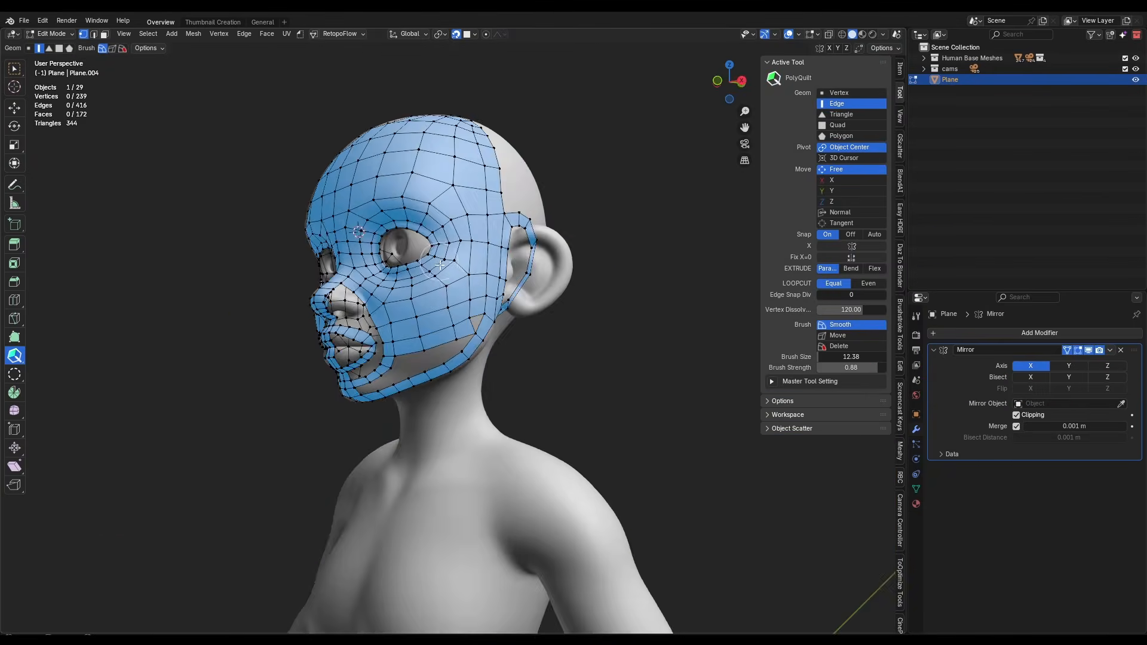
Fill the hole in the lower cheek beside the jaw strip with two quads and even out their vertices
{"action": "scroll", "coordinate": [440, 264], "scroll_direction": "up", "scroll_amount": 5}
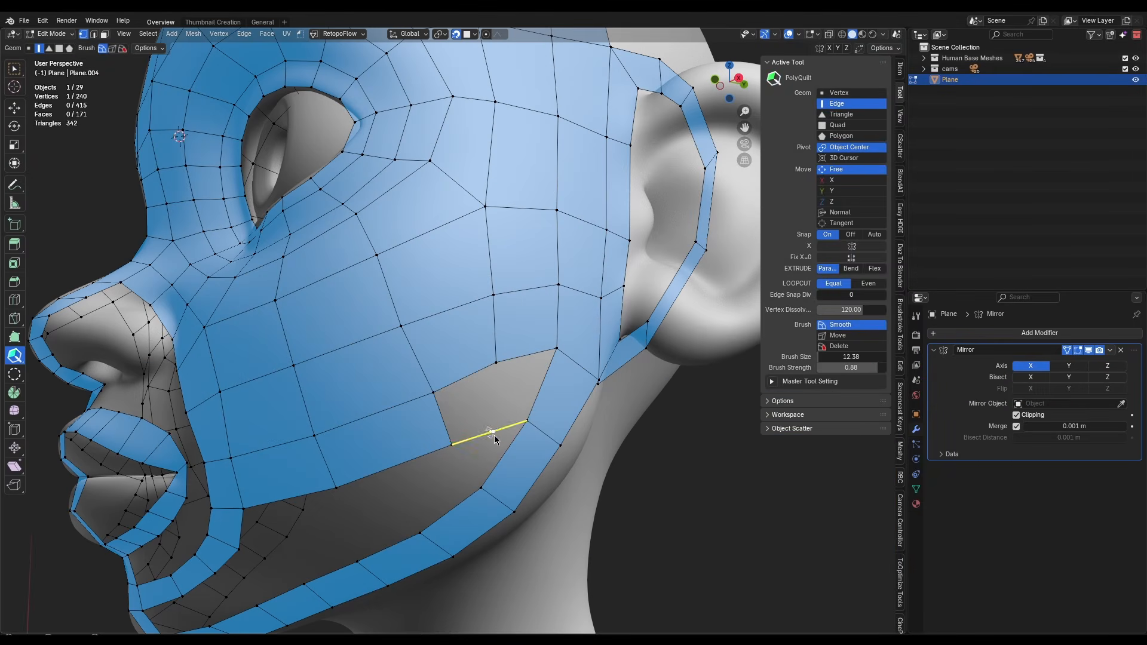
{"action": "left_click_drag", "start_coordinate": [493, 435], "coordinate": [497, 364]}
{"action": "middle_click_drag", "start_coordinate": [497, 363], "coordinate": [480, 396]}
{"action": "left_click", "coordinate": [546, 428]}
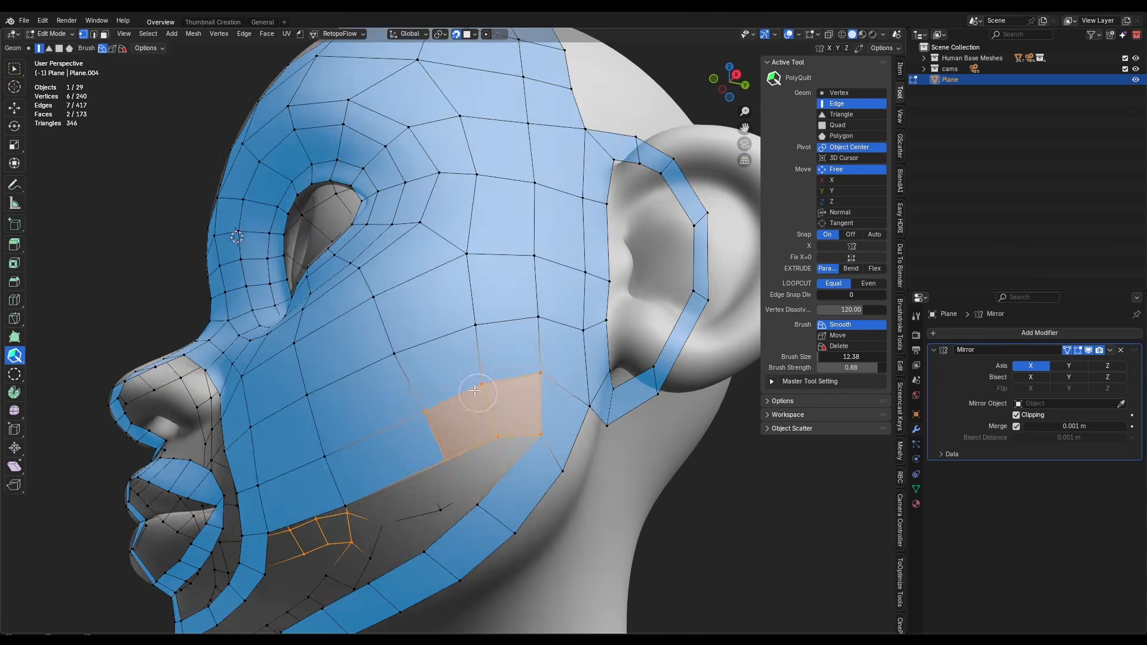
{"action": "middle_click_drag", "start_coordinate": [462, 437], "coordinate": [430, 479]}
{"action": "left_click", "coordinate": [431, 499]}
{"action": "left_click", "coordinate": [480, 567]}
{"action": "left_click", "coordinate": [501, 488]}
Extend a row of quads along the lower cheek from the outer mouth loop to the jaw strip
{"action": "mouse_move", "coordinate": [501, 488]}
{"action": "middle_mouse_down"}
{"action": "mouse_move", "coordinate": [476, 428]}
{"action": "mouse_move", "coordinate": [564, 426]}
{"action": "middle_mouse_up"}
{"action": "left_click", "coordinate": [261, 427]}
{"action": "left_click", "coordinate": [371, 428]}
{"action": "left_click", "coordinate": [403, 369]}
{"action": "left_click", "coordinate": [357, 405]}
{"action": "left_click_drag", "start_coordinate": [371, 428], "coordinate": [402, 424]}
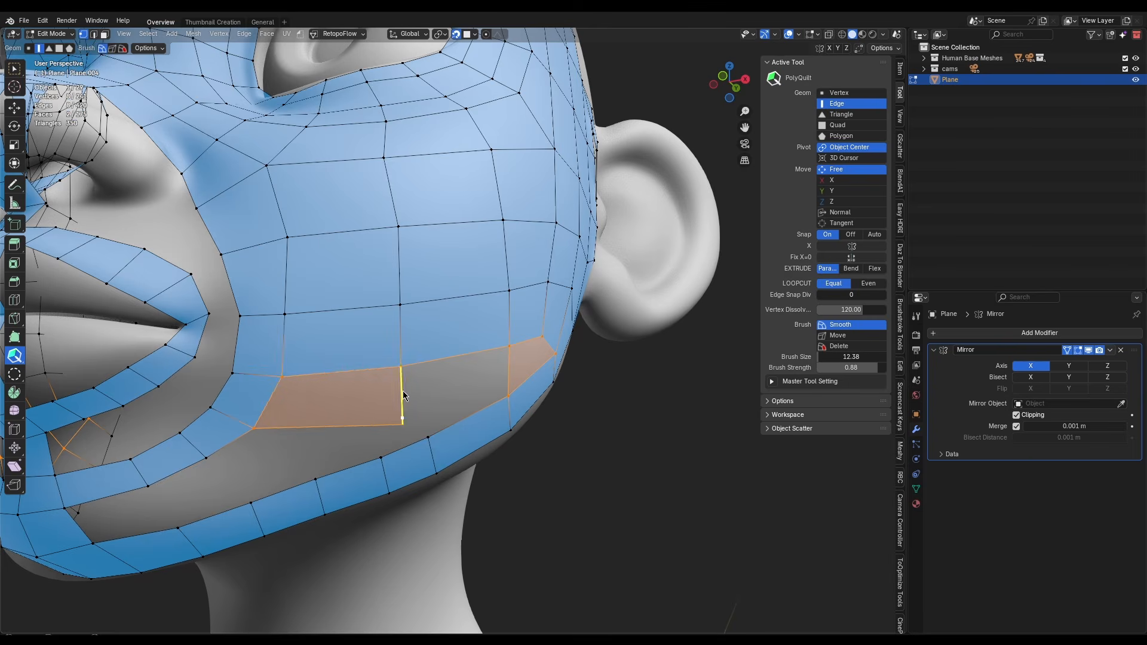
{"action": "mouse_move", "coordinate": [448, 414]}
{"action": "middle_mouse_down"}
{"action": "mouse_move", "coordinate": [472, 414]}
{"action": "mouse_move", "coordinate": [507, 370]}
{"action": "middle_mouse_up"}
{"action": "left_click", "coordinate": [457, 384]}
{"action": "left_click", "coordinate": [542, 327]}
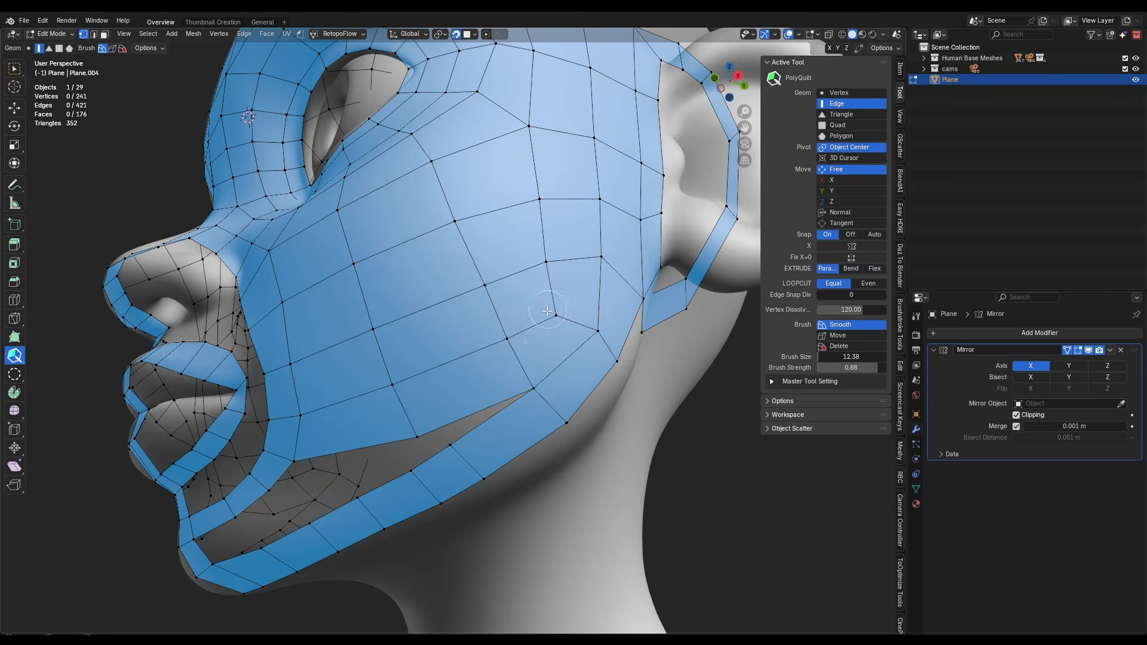
Join the jaw strip to the lower cheek row, deleting surplus vertices and clearing the narrow gap between them
{"action": "scroll", "coordinate": [257, 468], "scroll_direction": "down", "scroll_amount": 5}
{"action": "scroll", "coordinate": [176, 201], "scroll_direction": "up", "scroll_amount": 5}
{"action": "left_click", "coordinate": [14, 69]}
{"action": "key", "text": "x"}
{"action": "left_click", "coordinate": [15, 356]}
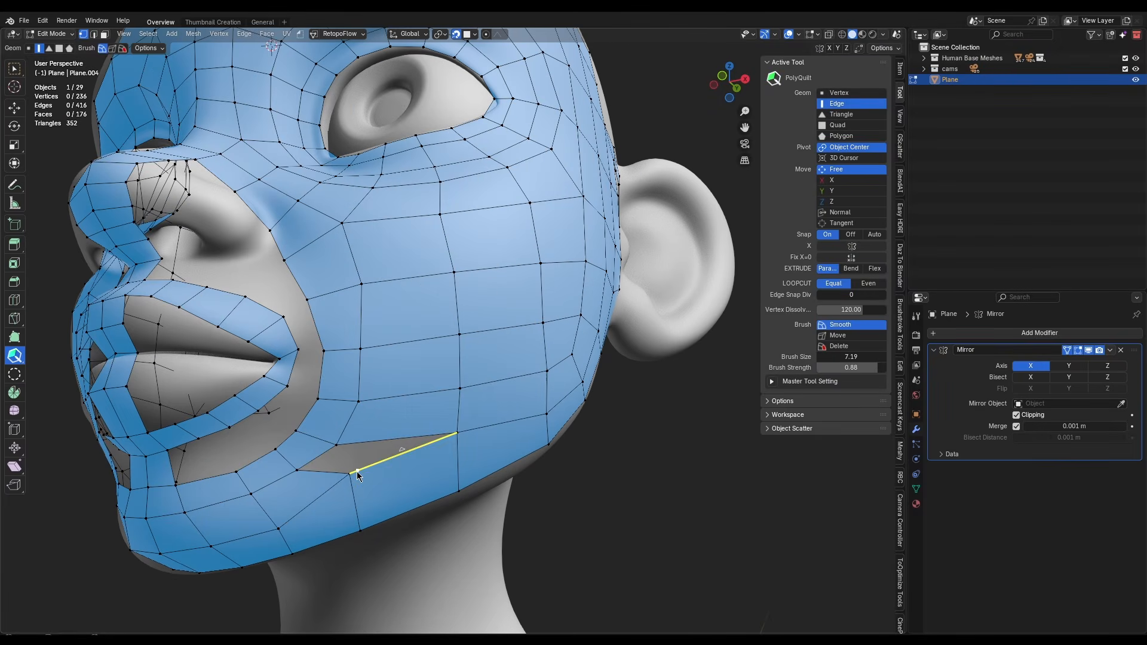
{"action": "left_click", "coordinate": [336, 492]}
{"action": "middle_click_drag", "start_coordinate": [336, 492], "coordinate": [435, 445]}
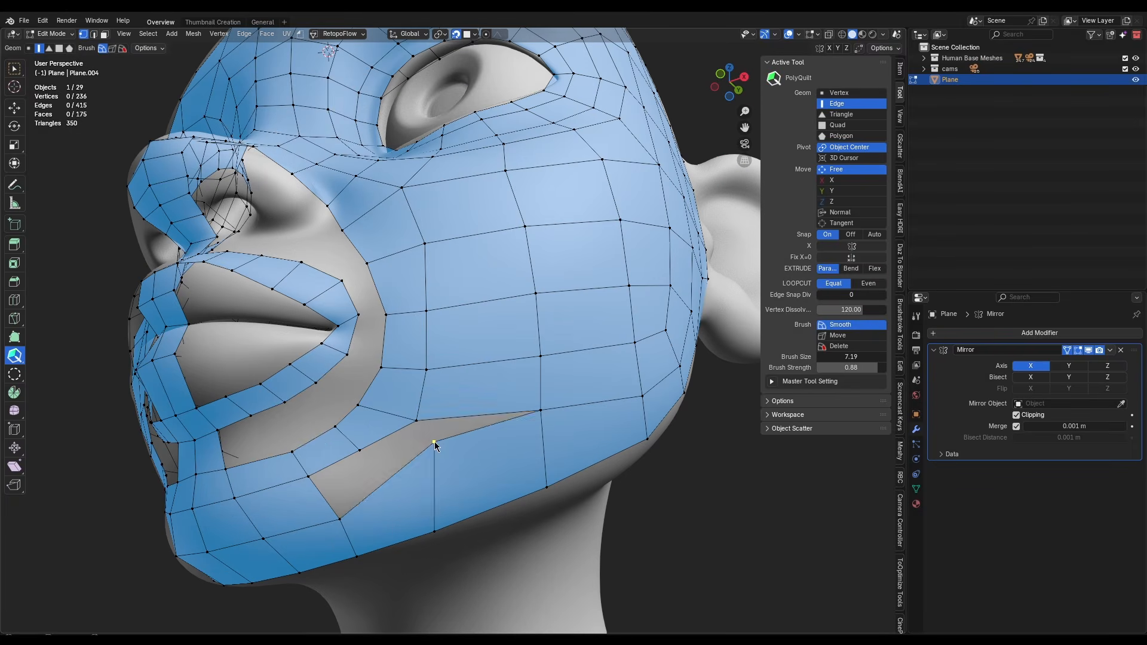
{"action": "left_click", "coordinate": [335, 428]}
{"action": "middle_click_drag", "start_coordinate": [335, 428], "coordinate": [414, 468]}
{"action": "left_click", "coordinate": [373, 447]}
{"action": "left_click", "coordinate": [300, 451]}
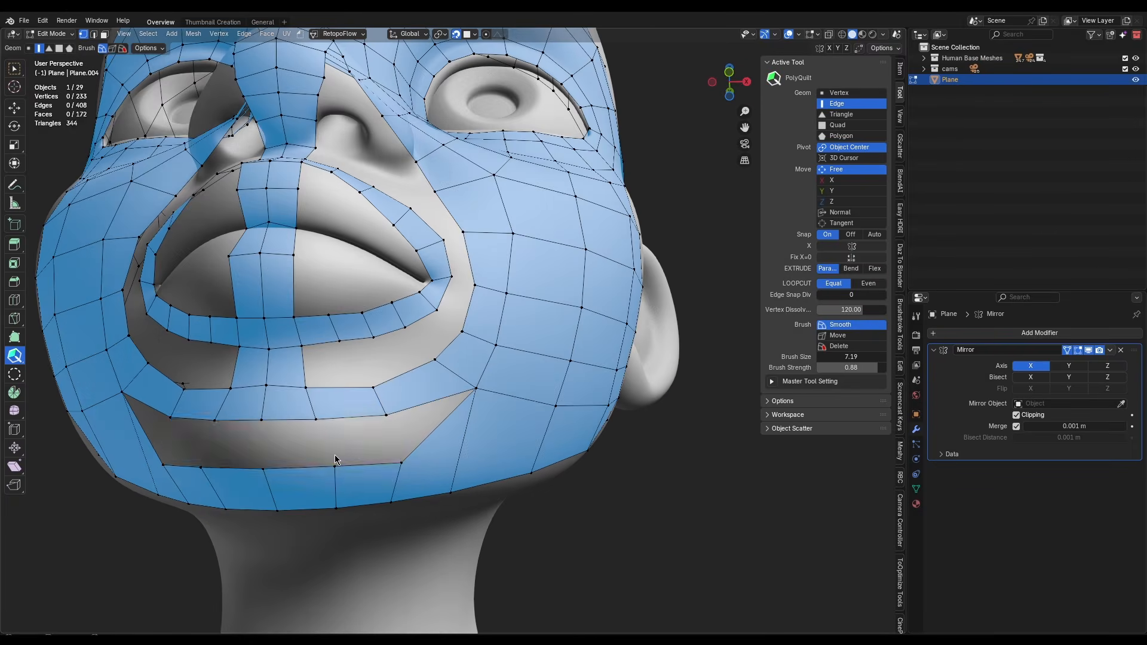
Fill the open chin area between the outer mouth loop and the jaw strip with quads
{"action": "middle_click_drag", "start_coordinate": [335, 461], "coordinate": [284, 469]}
{"action": "left_click_drag", "start_coordinate": [405, 449], "coordinate": [387, 409]}
{"action": "left_click_drag", "start_coordinate": [336, 464], "coordinate": [311, 422]}
{"action": "left_click", "coordinate": [273, 481]}
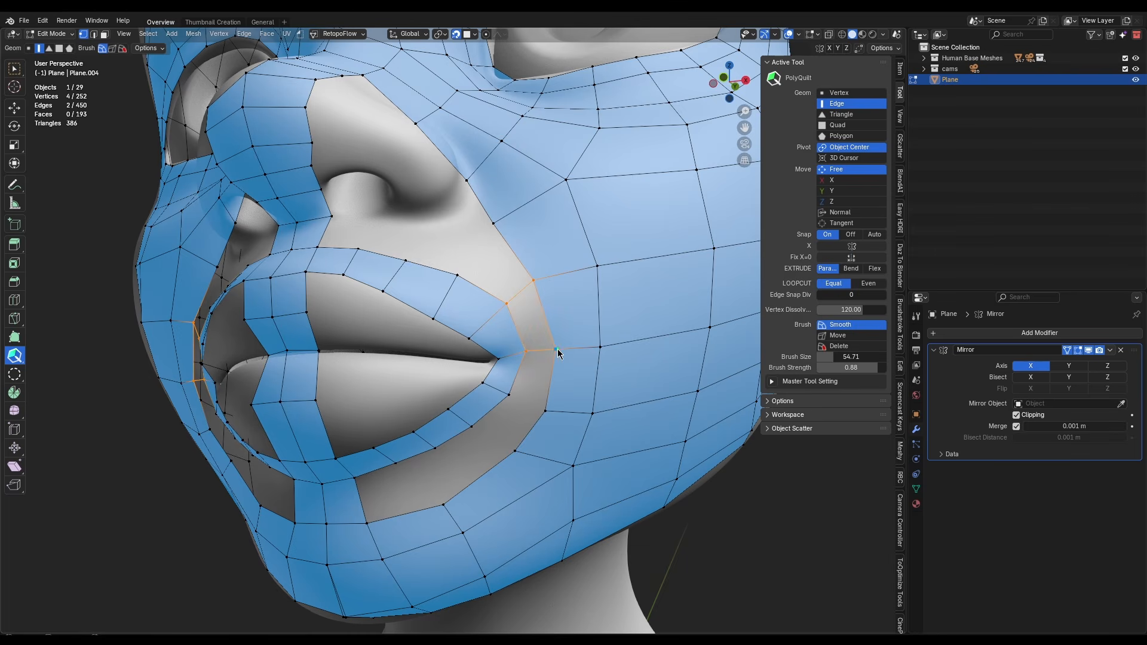
Bridge the lip ring to the cheek with quads around the mouth corner and smooth the new faces
{"action": "left_click_drag", "start_coordinate": [556, 350], "coordinate": [544, 411]}
{"action": "left_click", "coordinate": [536, 362], "text": "shift"}
{"action": "middle_click_drag", "start_coordinate": [536, 362], "coordinate": [550, 339]}
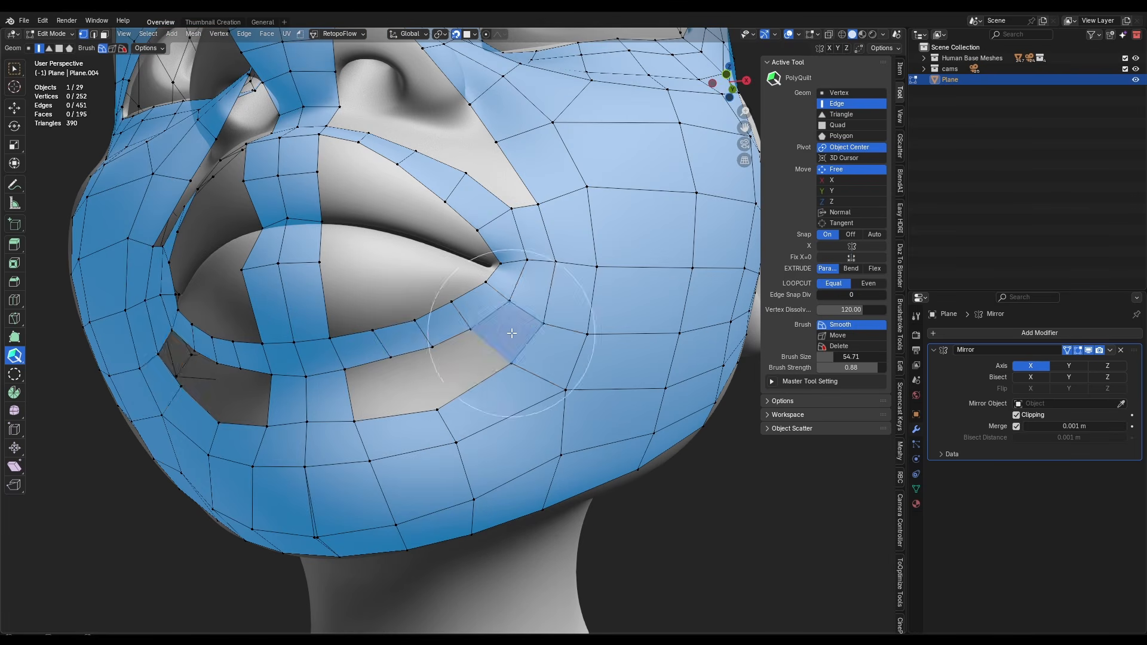
{"action": "left_click", "coordinate": [512, 333], "text": "shift"}
{"action": "left_click_drag", "start_coordinate": [393, 356], "coordinate": [435, 347]}
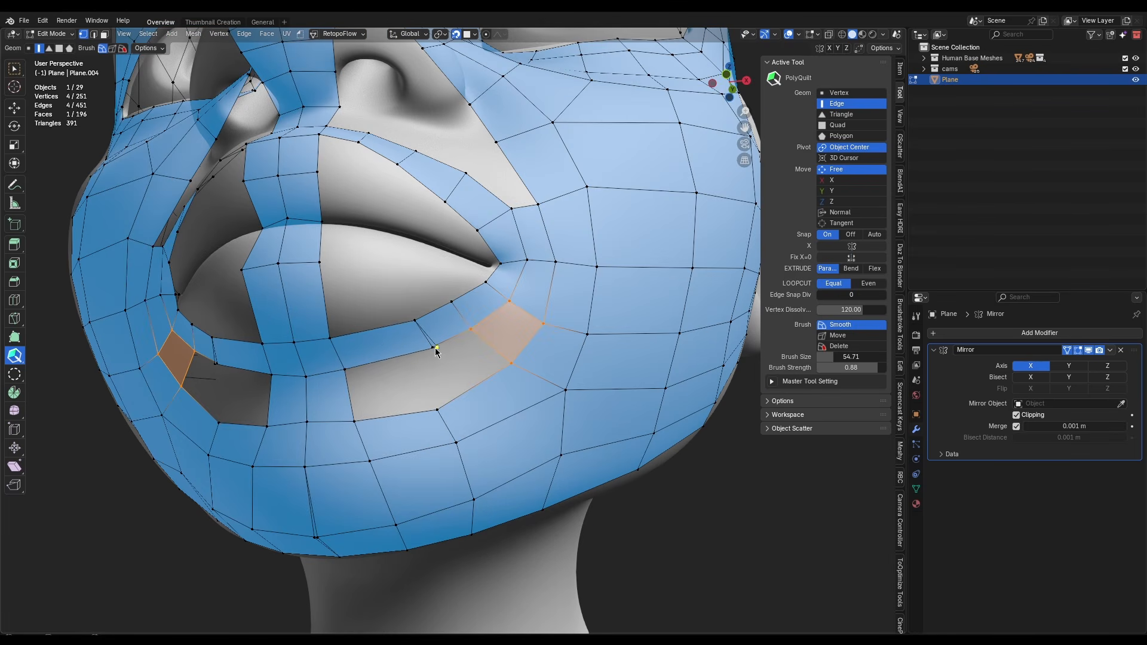
Fill the remaining gap below the lower lip with quads and even out the surrounding vertices
{"action": "middle_click_drag", "start_coordinate": [435, 347], "coordinate": [419, 349]}
{"action": "left_click", "coordinate": [428, 366], "text": "shift"}
{"action": "scroll", "coordinate": [360, 385], "scroll_direction": "up", "scroll_amount": 3}
{"action": "left_click_drag", "start_coordinate": [371, 499], "coordinate": [387, 505]}
{"action": "scroll", "coordinate": [503, 341], "scroll_direction": "down", "scroll_amount": 3}
{"action": "left_click", "coordinate": [503, 338], "text": "shift"}
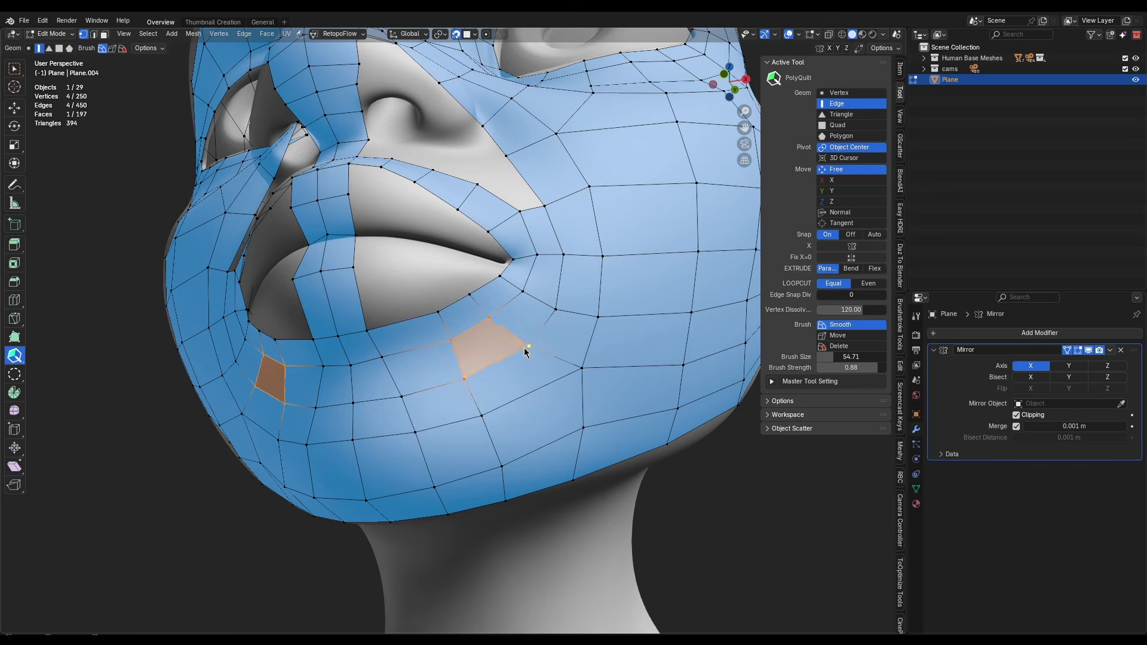
{"action": "left_click_drag", "start_coordinate": [583, 369], "coordinate": [569, 372]}
Extrude a second row of quads from the middle of the upper lip down to the mouth opening
{"action": "scroll", "coordinate": [532, 413], "scroll_direction": "down", "scroll_amount": 5}
{"action": "middle_click_drag", "start_coordinate": [516, 261], "coordinate": [507, 289]}
{"action": "scroll", "coordinate": [507, 289], "scroll_direction": "down", "scroll_amount": 5}
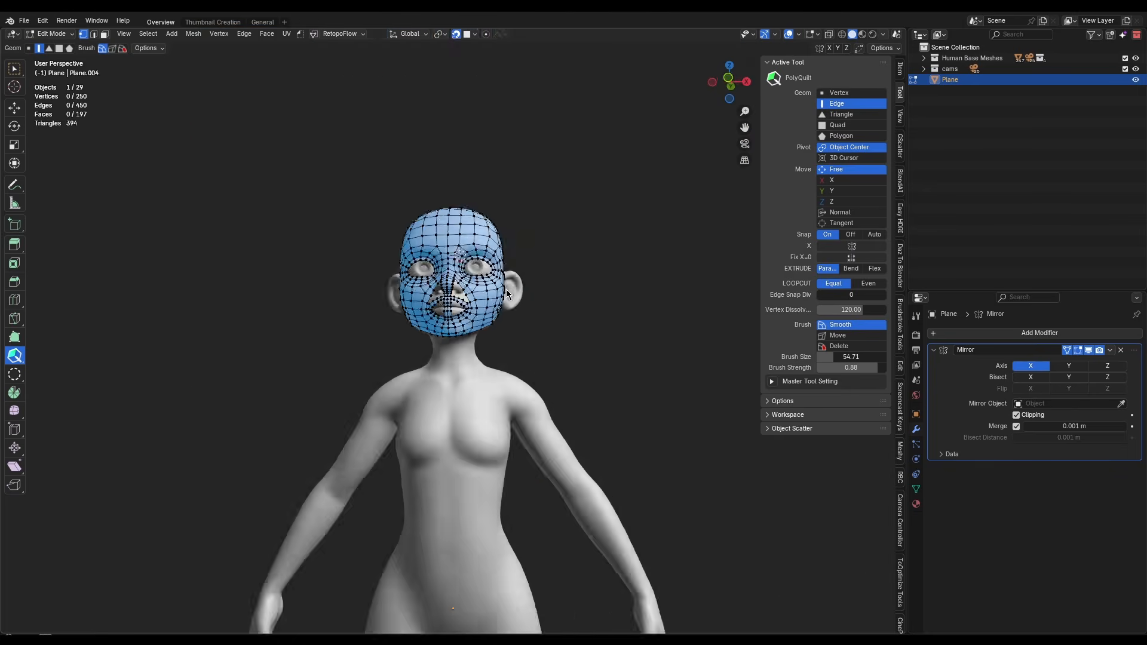
{"action": "scroll", "coordinate": [506, 286], "scroll_direction": "up", "scroll_amount": 10}
{"action": "left_click", "coordinate": [500, 274], "text": "shift"}
{"action": "left_click_drag", "start_coordinate": [502, 275], "coordinate": [539, 310]}
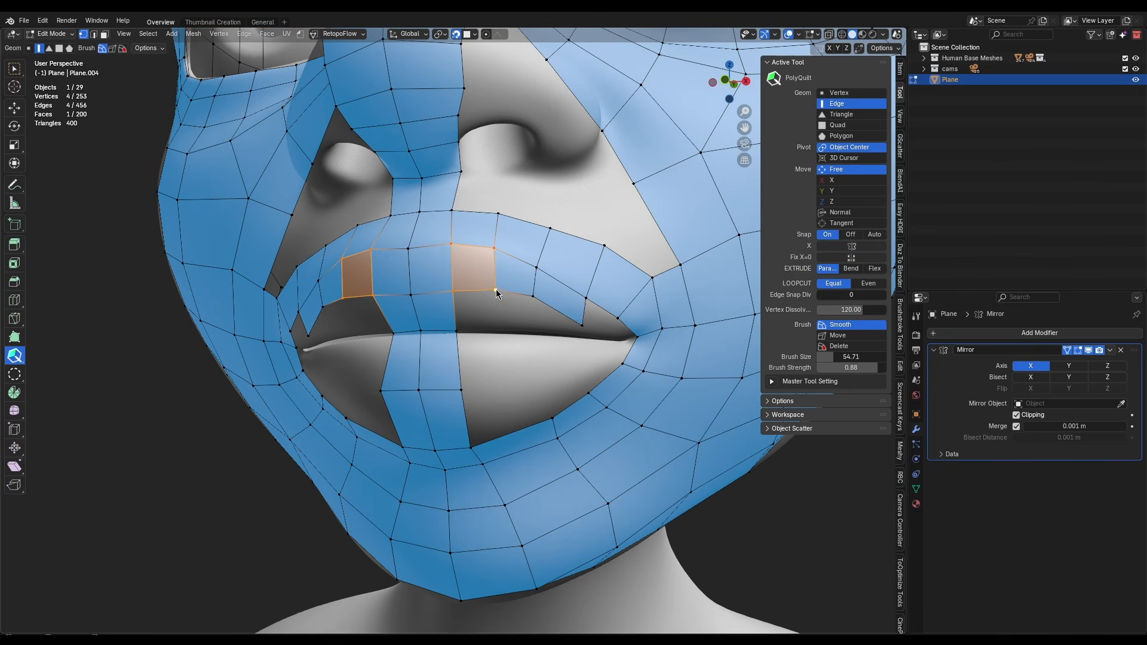
{"action": "scroll", "coordinate": [614, 334], "scroll_direction": "up", "scroll_amount": 4}
Extend the upper lip's inner row sideways and reposition its edge vertices along the lip
{"action": "middle_click_drag", "start_coordinate": [614, 335], "coordinate": [397, 299]}
{"action": "left_click", "coordinate": [535, 325], "text": "shift"}
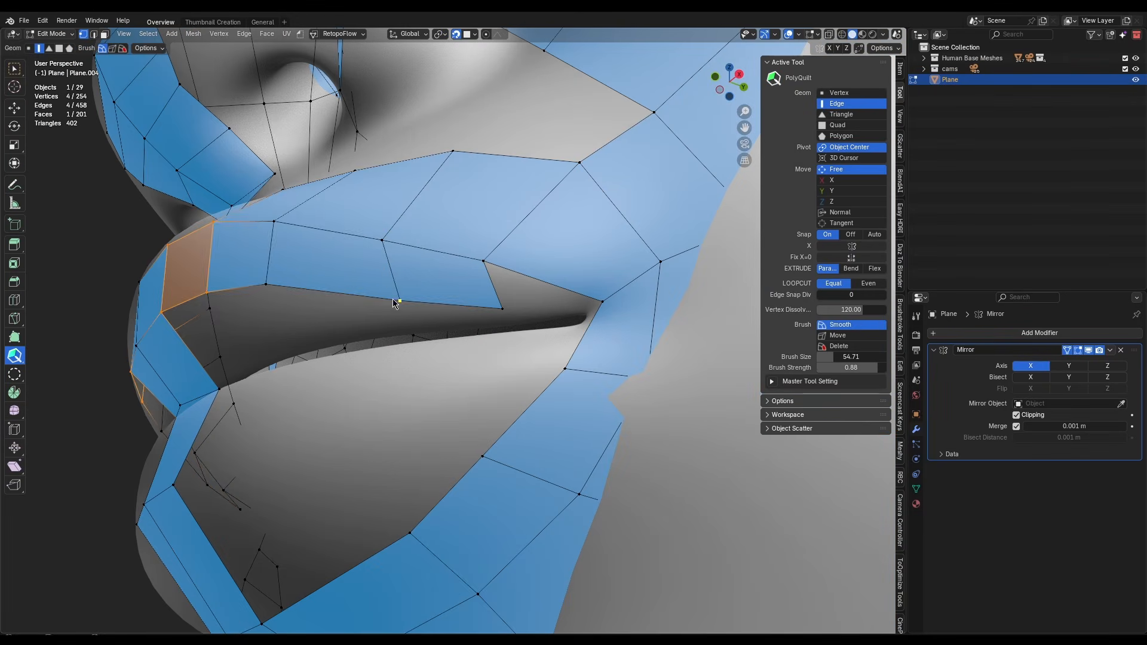
{"action": "left_click_drag", "start_coordinate": [396, 299], "coordinate": [442, 285], "text": "shift"}
{"action": "scroll", "coordinate": [443, 285], "scroll_direction": "down", "scroll_amount": 4}
{"action": "middle_click_drag", "start_coordinate": [443, 285], "coordinate": [303, 268]}
{"action": "left_click_drag", "start_coordinate": [292, 250], "coordinate": [369, 244]}
{"action": "left_click_drag", "start_coordinate": [370, 245], "coordinate": [370, 248]}
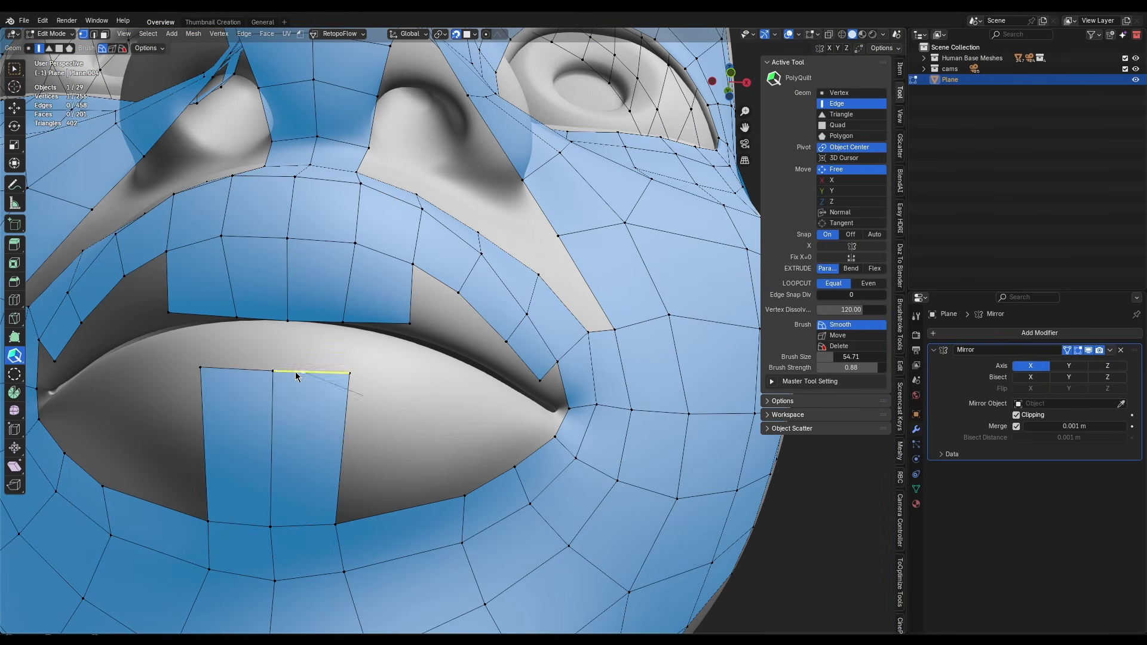
{"action": "left_click_drag", "start_coordinate": [348, 374], "coordinate": [368, 422]}
{"action": "left_click_drag", "start_coordinate": [274, 373], "coordinate": [277, 429]}
{"action": "key", "text": "ctrl+z"}
{"action": "key", "text": "ctrl+z"}
Select the three open edges below the lower lip, extrude them toward the mouth opening and scale them to 0.627
{"action": "scroll", "coordinate": [393, 331], "scroll_direction": "down", "scroll_amount": 3}
{"action": "key", "text": "w"}
{"action": "key", "text": "2"}
{"action": "left_click", "coordinate": [454, 433]}
{"action": "left_click", "coordinate": [489, 419], "text": "shift"}
{"action": "left_click", "coordinate": [517, 403], "text": "shift"}
{"action": "middle_click_drag", "start_coordinate": [508, 406], "coordinate": [474, 420]}
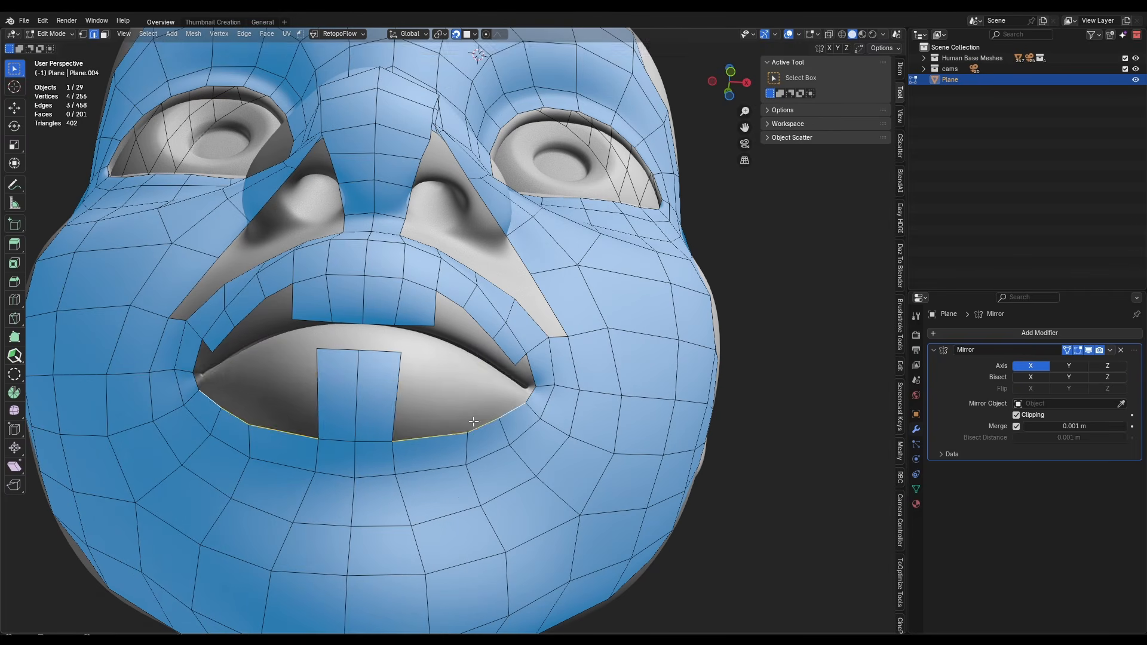
{"action": "key", "text": "e"}
{"action": "left_click", "coordinate": [456, 370]}
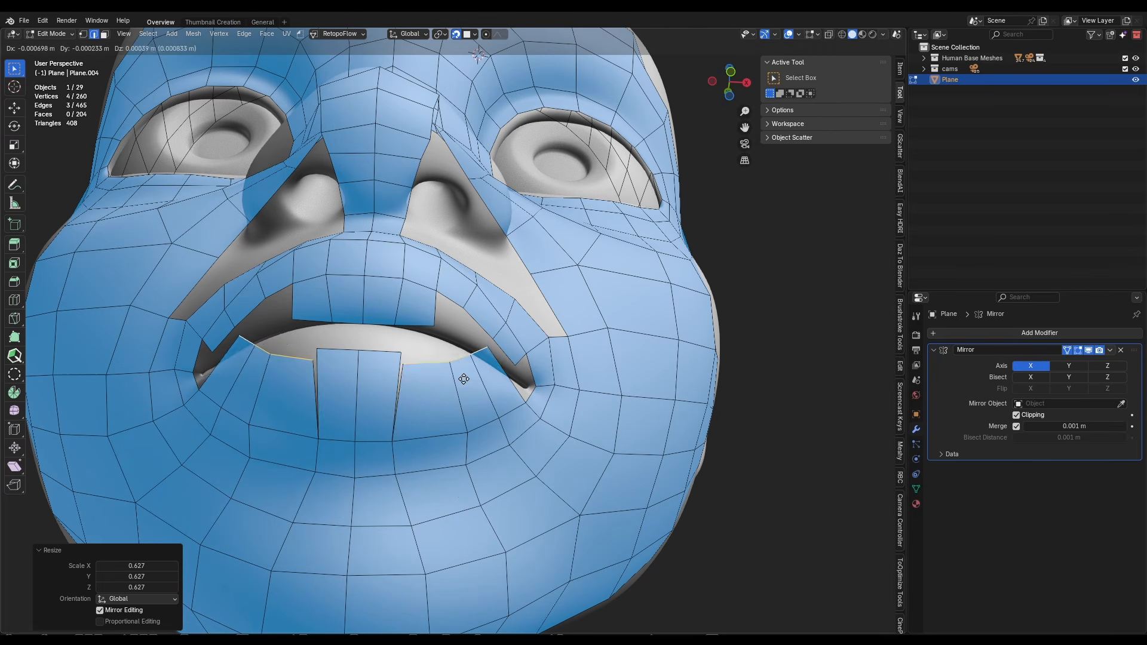
Merge the extruded lower-lip vertices with the central lip strip and the mouth corner using PolyQuilt
{"action": "middle_click_drag", "start_coordinate": [460, 377], "coordinate": [418, 394]}
{"action": "left_click", "coordinate": [15, 355]}
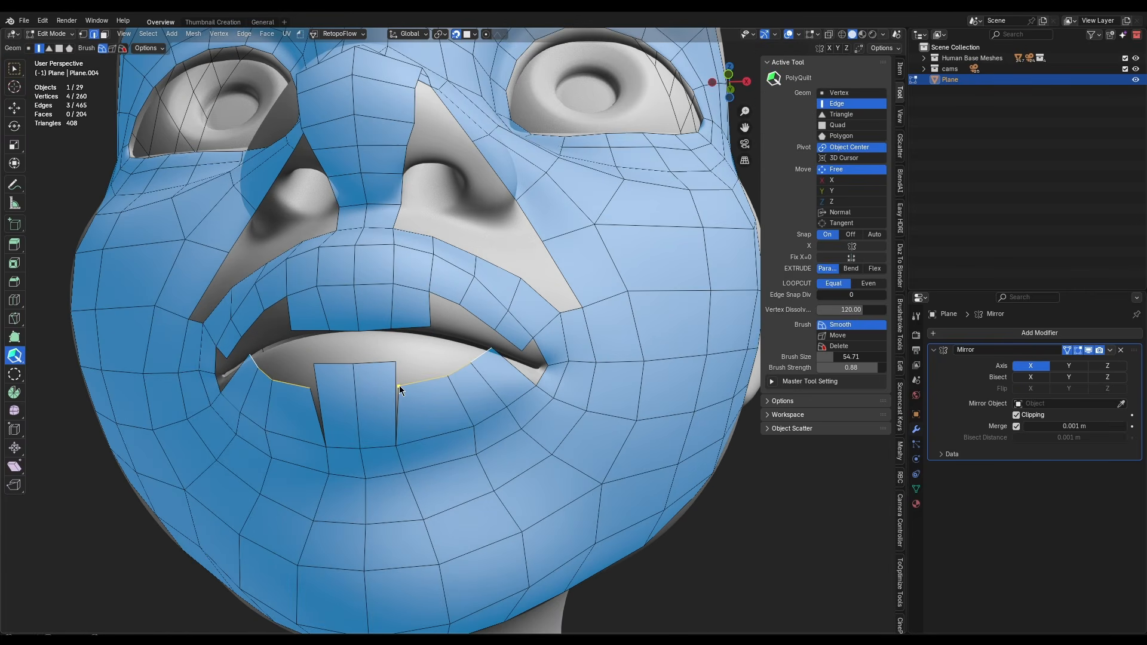
{"action": "left_click_drag", "start_coordinate": [399, 385], "coordinate": [395, 362]}
{"action": "middle_click_drag", "start_coordinate": [455, 383], "coordinate": [286, 397]}
{"action": "scroll", "coordinate": [286, 398], "scroll_direction": "up", "scroll_amount": 2}
{"action": "middle_click_drag", "start_coordinate": [334, 364], "coordinate": [199, 399]}
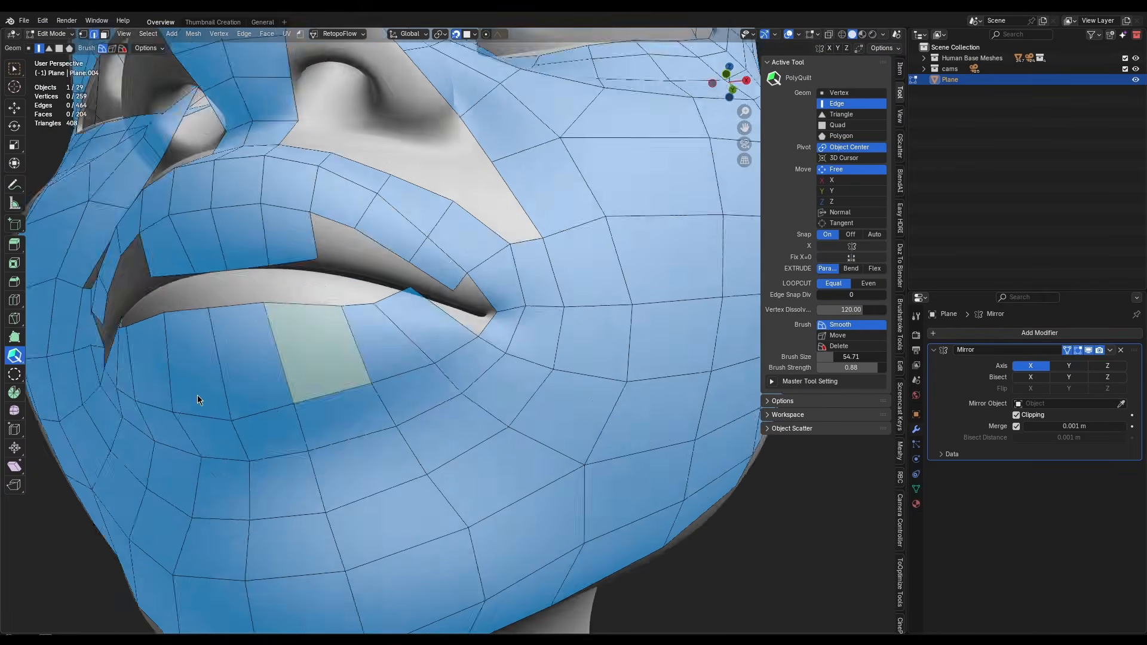
{"action": "left_click_drag", "start_coordinate": [412, 287], "coordinate": [478, 292]}
Clean up the upper lip's inner row so it reaches the mouth corner and reposition its lower edge vertices
{"action": "middle_click_drag", "start_coordinate": [382, 370], "coordinate": [514, 383]}
{"action": "scroll", "coordinate": [513, 383], "scroll_direction": "down", "scroll_amount": 3}
{"action": "key", "text": "1"}
{"action": "key", "text": "x"}
{"action": "left_click", "coordinate": [420, 366]}
{"action": "scroll", "coordinate": [263, 363], "scroll_direction": "up", "scroll_amount": 3}
{"action": "mouse_move", "coordinate": [421, 365]}
{"action": "middle_mouse_down"}
{"action": "mouse_move", "coordinate": [263, 363]}
{"action": "mouse_move", "coordinate": [432, 354]}
{"action": "middle_mouse_up"}
{"action": "left_click_drag", "start_coordinate": [483, 334], "coordinate": [483, 354]}
{"action": "left_click_drag", "start_coordinate": [437, 328], "coordinate": [437, 348]}
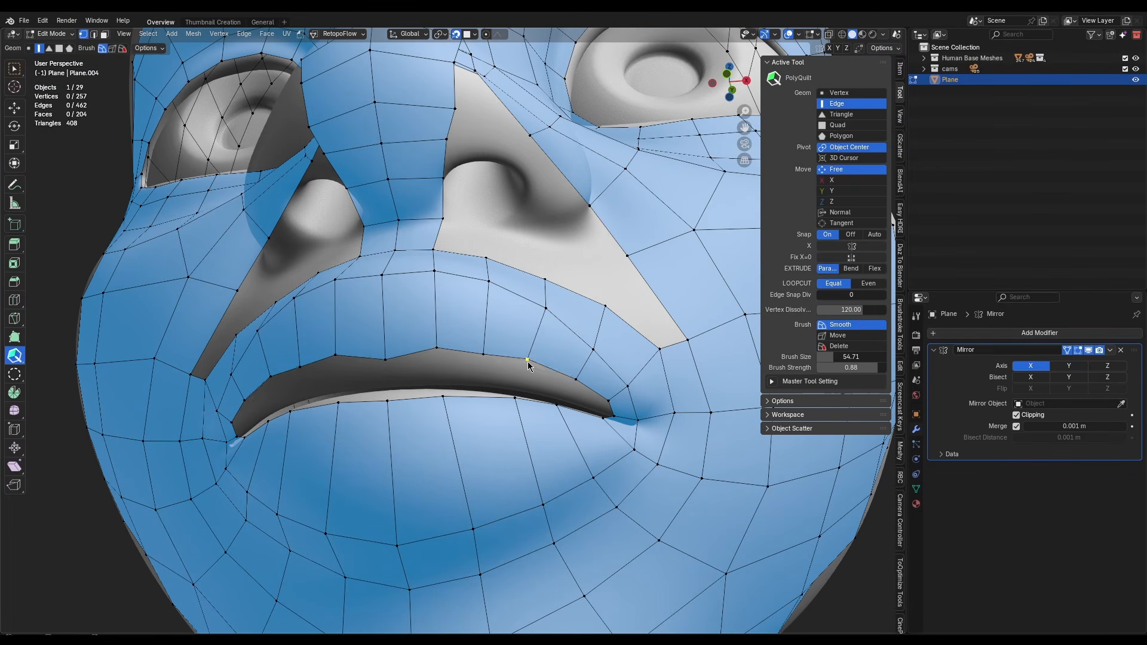
Insert an edge loop around both lips
{"action": "middle_click_drag", "start_coordinate": [462, 358], "coordinate": [537, 364]}
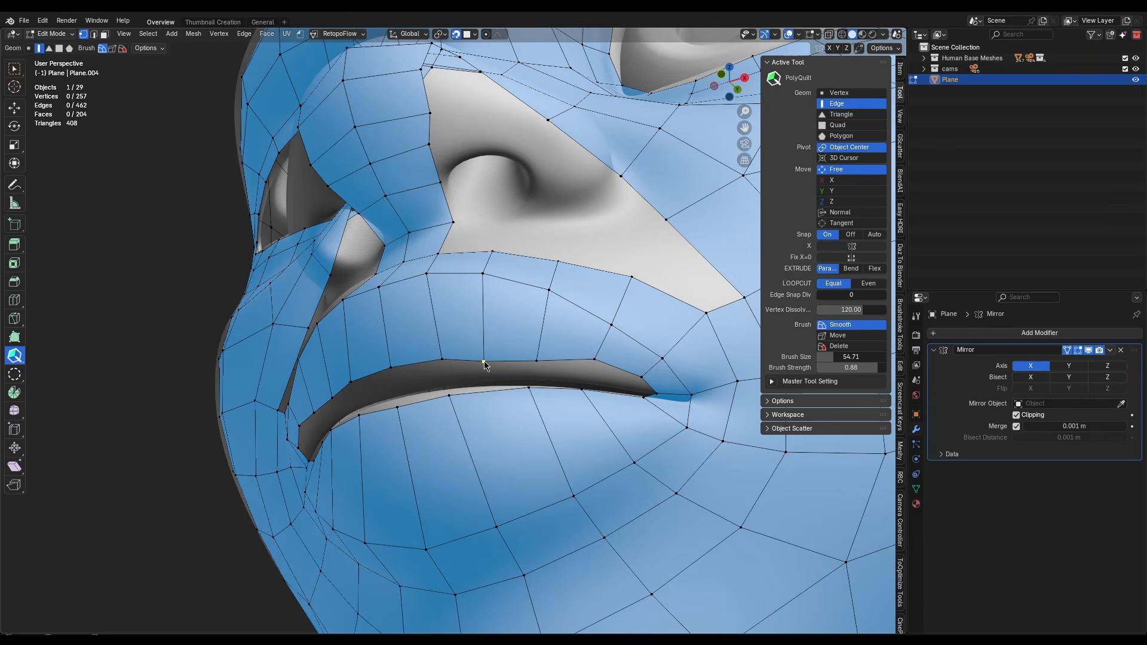
{"action": "middle_click_drag", "start_coordinate": [332, 398], "coordinate": [472, 382]}
{"action": "middle_click_drag", "start_coordinate": [617, 381], "coordinate": [440, 401]}
{"action": "left_click", "coordinate": [417, 399]}
{"action": "key", "text": "a"}
{"action": "scroll", "coordinate": [322, 384], "scroll_direction": "down", "scroll_amount": 5}
{"action": "key", "text": "alt+a"}
{"action": "scroll", "coordinate": [440, 401], "scroll_direction": "up", "scroll_amount": 2}
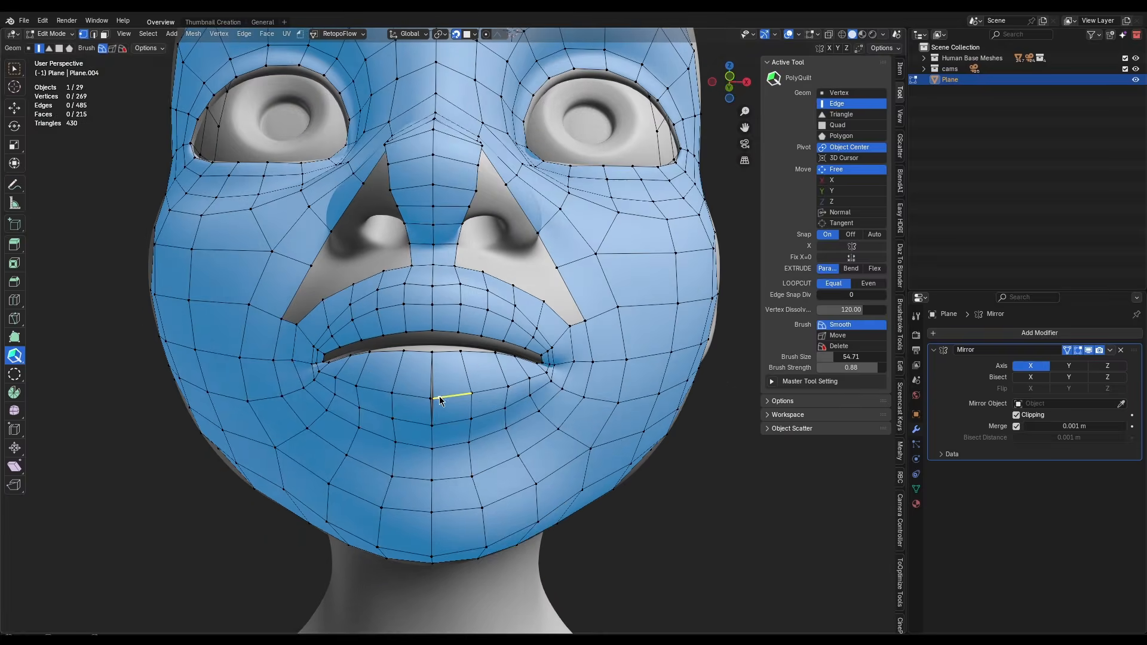
Insert a second edge loop around the lips, closer to the mouth opening
{"action": "scroll", "coordinate": [440, 401], "scroll_direction": "up", "scroll_amount": 3}
{"action": "middle_click_drag", "start_coordinate": [571, 410], "coordinate": [556, 402]}
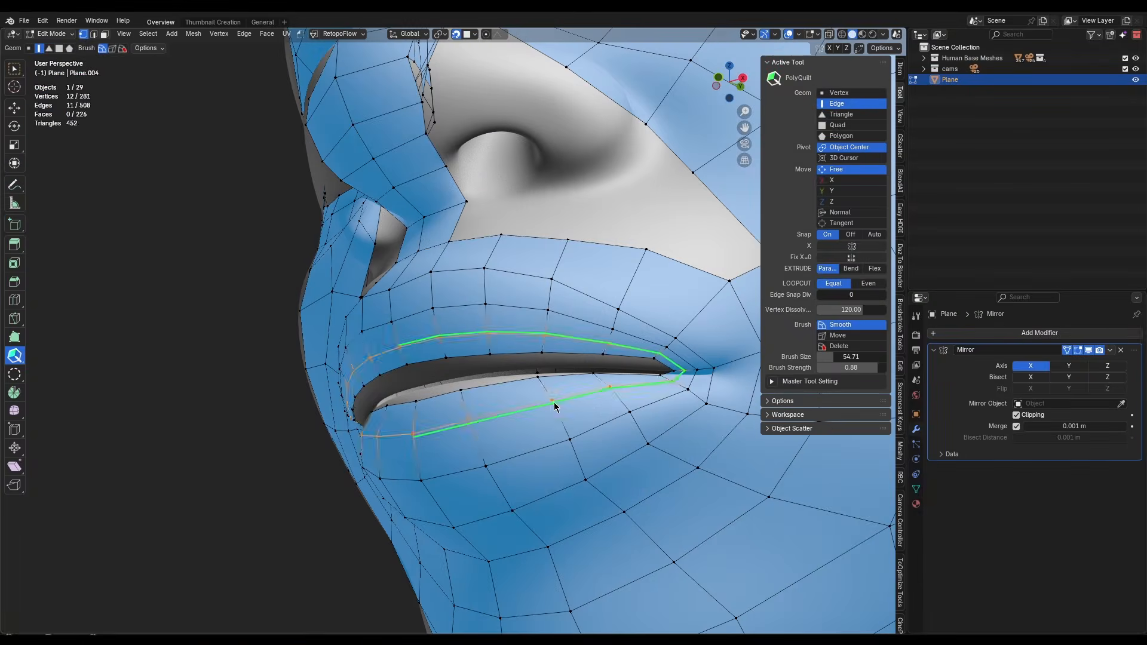
{"action": "left_click", "coordinate": [555, 402]}
{"action": "scroll", "coordinate": [470, 434], "scroll_direction": "down", "scroll_amount": 5}
{"action": "key", "text": "a"}
{"action": "left_click", "coordinate": [471, 435]}
Add a strip of quads from the cheek border along the upper outer side of the nose wing
{"action": "middle_click_drag", "start_coordinate": [471, 434], "coordinate": [441, 295]}
{"action": "scroll", "coordinate": [441, 295], "scroll_direction": "up", "scroll_amount": 3}
{"action": "left_click_drag", "start_coordinate": [441, 292], "coordinate": [476, 329]}
{"action": "middle_click_drag", "start_coordinate": [476, 329], "coordinate": [386, 299]}
{"action": "scroll", "coordinate": [385, 298], "scroll_direction": "up", "scroll_amount": 1}
{"action": "left_click_drag", "start_coordinate": [362, 278], "coordinate": [385, 334]}
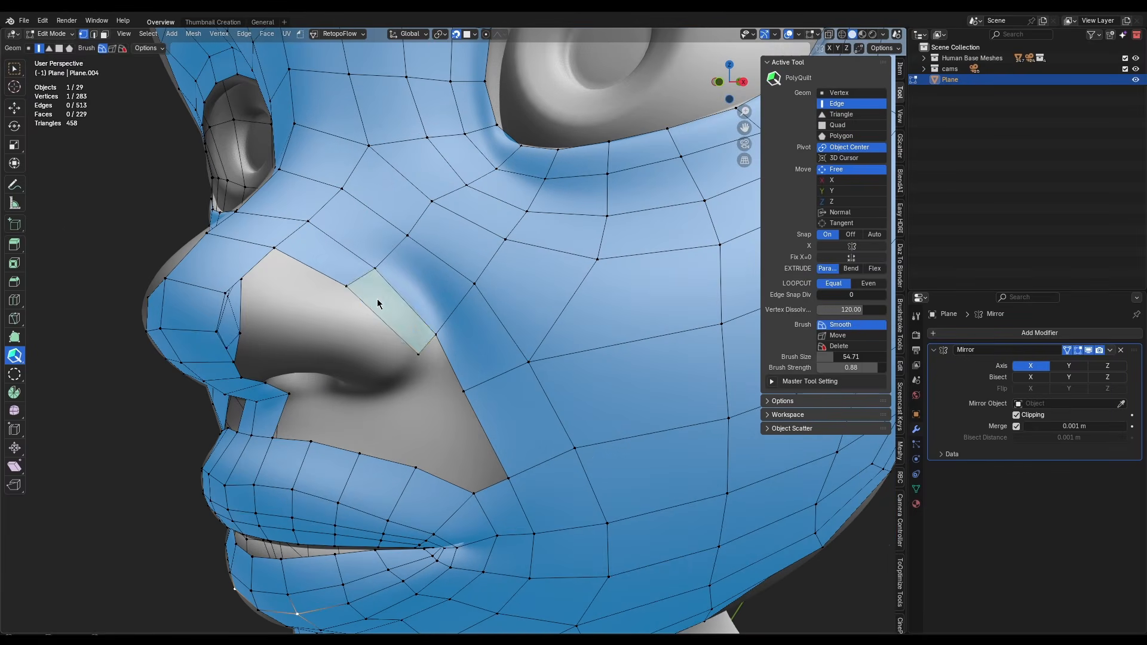
{"action": "middle_click_drag", "start_coordinate": [378, 299], "coordinate": [418, 311]}
Extend the nose-wing strip downward with a quad beside the nostril, redoing the first attempt
{"action": "scroll", "coordinate": [418, 311], "scroll_direction": "down", "scroll_amount": 2}
{"action": "left_click_drag", "start_coordinate": [476, 423], "coordinate": [475, 456]}
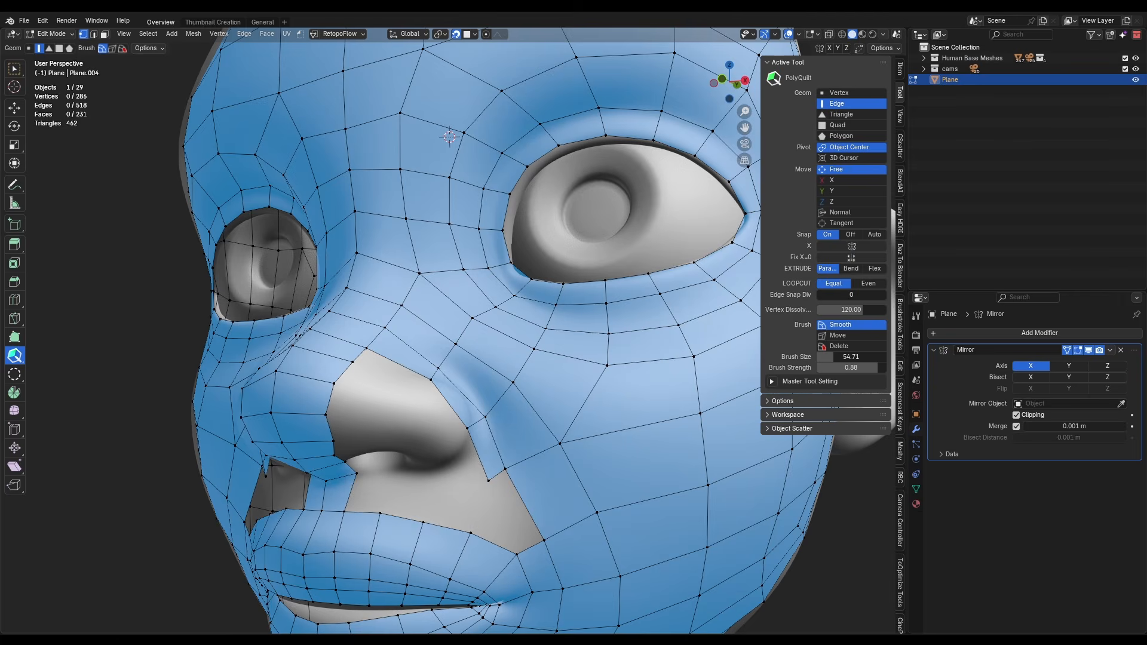
{"action": "key", "text": "ctrl+z"}
{"action": "scroll", "coordinate": [453, 317], "scroll_direction": "down", "scroll_amount": 3}
{"action": "scroll", "coordinate": [448, 299], "scroll_direction": "up", "scroll_amount": 5}
{"action": "left_click_drag", "start_coordinate": [447, 242], "coordinate": [448, 317]}
{"action": "middle_click_drag", "start_coordinate": [448, 317], "coordinate": [410, 266]}
{"action": "scroll", "coordinate": [411, 266], "scroll_direction": "up", "scroll_amount": 3}
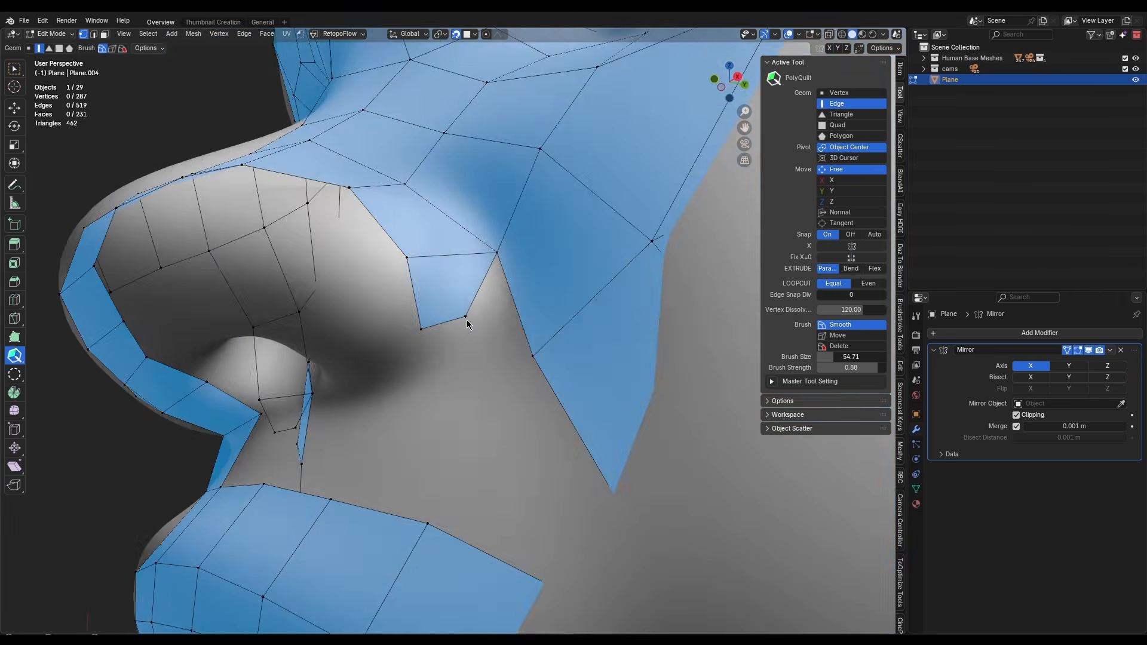
Extend the nose-wing strip with another quad beneath the nostril's outer corner
{"action": "scroll", "coordinate": [466, 325], "scroll_direction": "down", "scroll_amount": 6}
{"action": "middle_click_drag", "start_coordinate": [463, 317], "coordinate": [371, 331]}
{"action": "scroll", "coordinate": [373, 329], "scroll_direction": "up", "scroll_amount": 2}
{"action": "middle_click_drag", "start_coordinate": [382, 290], "coordinate": [439, 269]}
{"action": "scroll", "coordinate": [445, 334], "scroll_direction": "up", "scroll_amount": 3}
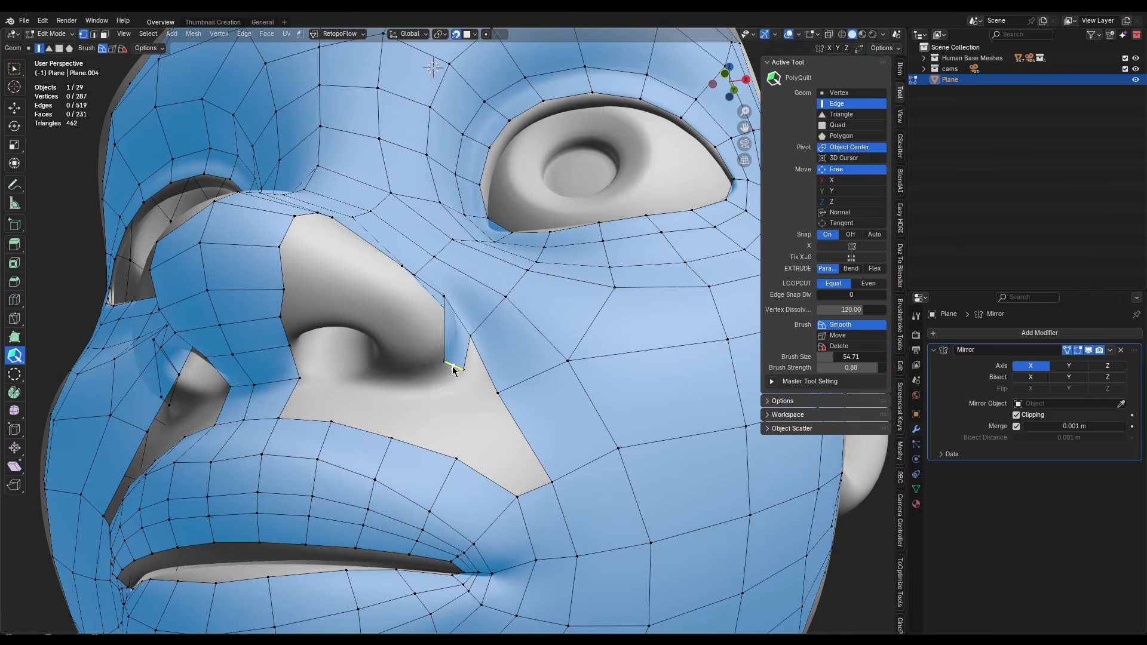
{"action": "scroll", "coordinate": [377, 378], "scroll_direction": "down", "scroll_amount": 3}
{"action": "middle_click_drag", "start_coordinate": [376, 378], "coordinate": [408, 394]}
{"action": "scroll", "coordinate": [359, 401], "scroll_direction": "up", "scroll_amount": 5}
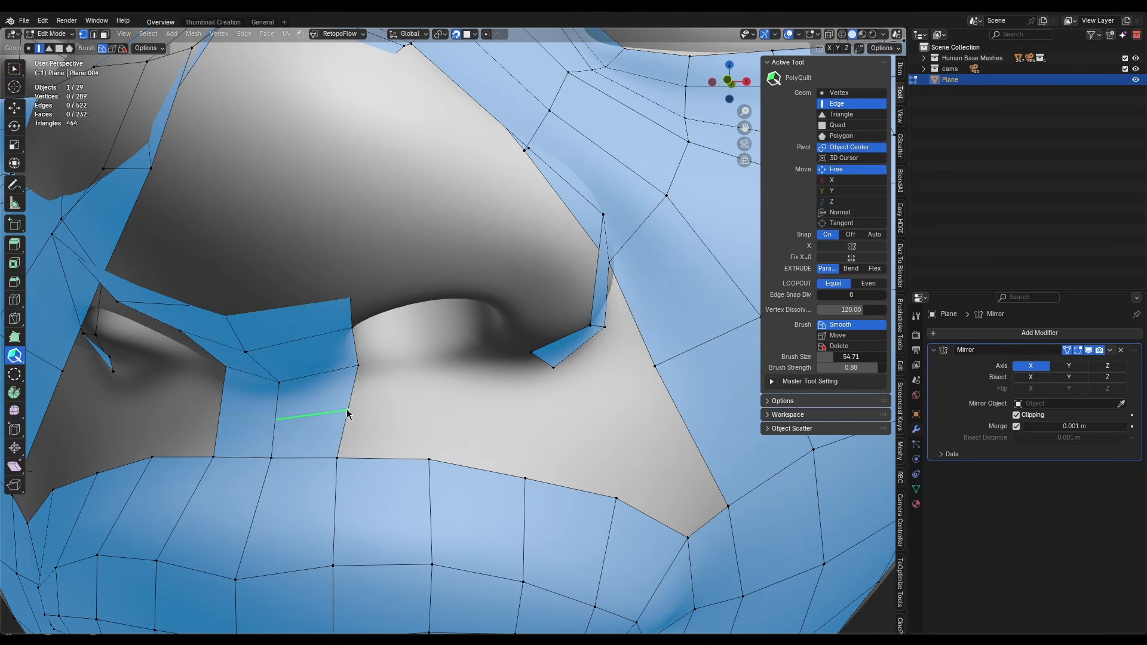
Cut an edge across the columella, bridge the strip under the nostril to the nose wing, and fill the first quad above the lip
{"action": "left_click", "coordinate": [348, 411]}
{"action": "left_click_drag", "start_coordinate": [354, 401], "coordinate": [541, 360]}
{"action": "key", "text": "ctrl+z"}
{"action": "middle_click_drag", "start_coordinate": [526, 359], "coordinate": [374, 383]}
{"action": "scroll", "coordinate": [440, 323], "scroll_direction": "down", "scroll_amount": 3}
{"action": "left_click", "coordinate": [317, 495]}
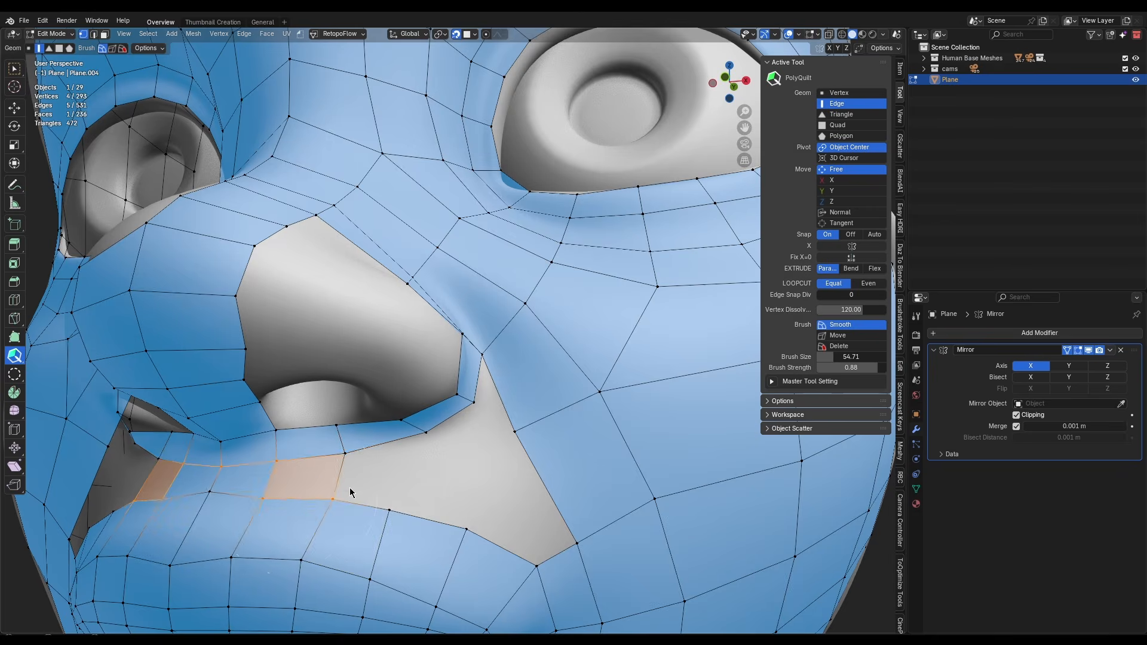
Fill the next quads between the under-nostril strip and the upper lip border, working outward toward the cheek
{"action": "scroll", "coordinate": [353, 487], "scroll_direction": "down", "scroll_amount": 2}
{"action": "middle_click_drag", "start_coordinate": [353, 487], "coordinate": [410, 371]}
{"action": "scroll", "coordinate": [382, 448], "scroll_direction": "up", "scroll_amount": 2}
{"action": "left_click", "coordinate": [395, 381], "text": "shift"}
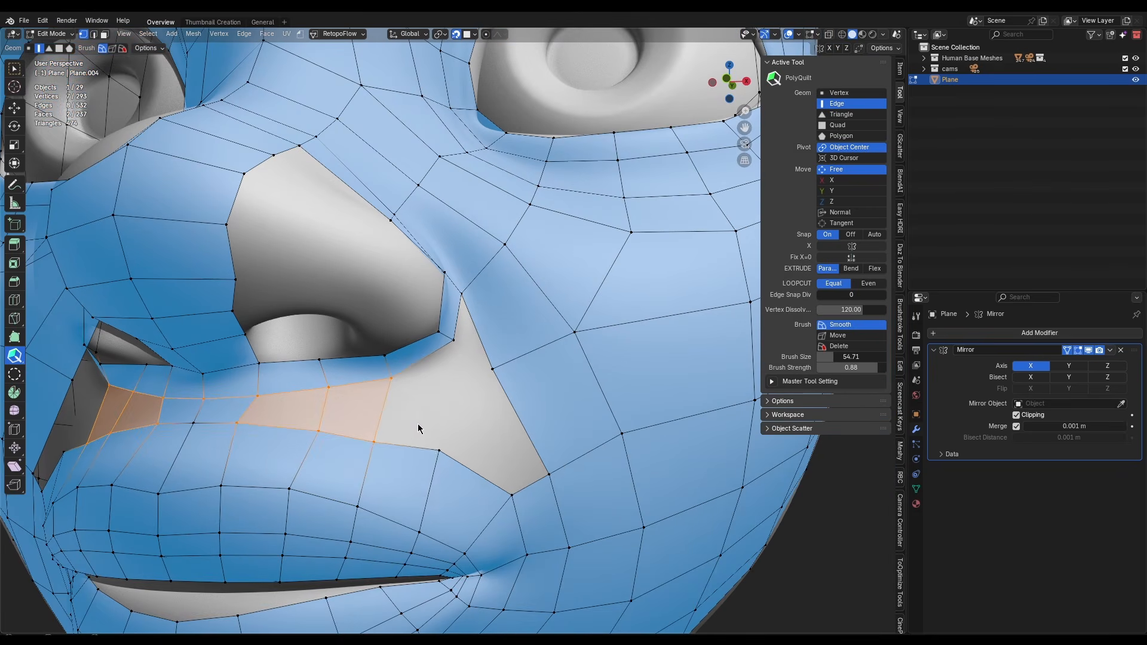
{"action": "middle_click_drag", "start_coordinate": [420, 428], "coordinate": [383, 418]}
{"action": "scroll", "coordinate": [382, 418], "scroll_direction": "down", "scroll_amount": 1}
{"action": "middle_click_drag", "start_coordinate": [382, 418], "coordinate": [517, 338], "text": "shift"}
{"action": "left_click", "coordinate": [517, 339], "text": "shift"}
{"action": "middle_click_drag", "start_coordinate": [566, 308], "coordinate": [542, 322]}
{"action": "middle_click_drag", "start_coordinate": [541, 380], "coordinate": [576, 382]}
{"action": "scroll", "coordinate": [573, 381], "scroll_direction": "up", "scroll_amount": 1}
{"action": "middle_click_drag", "start_coordinate": [567, 380], "coordinate": [457, 359], "text": "shift"}
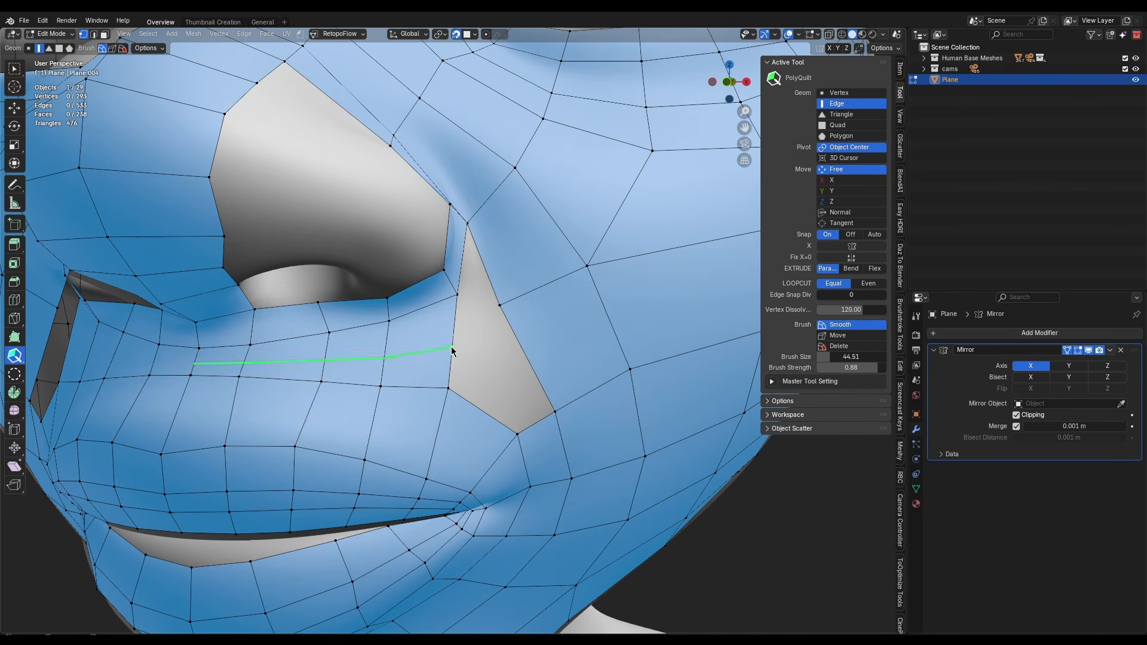
Smooth the area beneath the nose and insert an edge loop across the quads between nostril and upper lip
{"action": "mouse_move", "coordinate": [285, 386]}
{"action": "left_mouse_down", "text": "shift"}
{"action": "mouse_move", "coordinate": [200, 378]}
{"action": "mouse_move", "coordinate": [201, 341]}
{"action": "left_mouse_up", "text": "shift"}
{"action": "middle_click_drag", "start_coordinate": [460, 361], "coordinate": [413, 365]}
{"action": "left_click", "coordinate": [399, 376], "text": "shift"}
{"action": "scroll", "coordinate": [382, 353], "scroll_direction": "down", "scroll_amount": 2}
{"action": "left_click_drag", "start_coordinate": [368, 340], "coordinate": [383, 342]}
{"action": "middle_click_drag", "start_coordinate": [394, 335], "coordinate": [442, 347]}
{"action": "scroll", "coordinate": [442, 341], "scroll_direction": "up", "scroll_amount": 3}
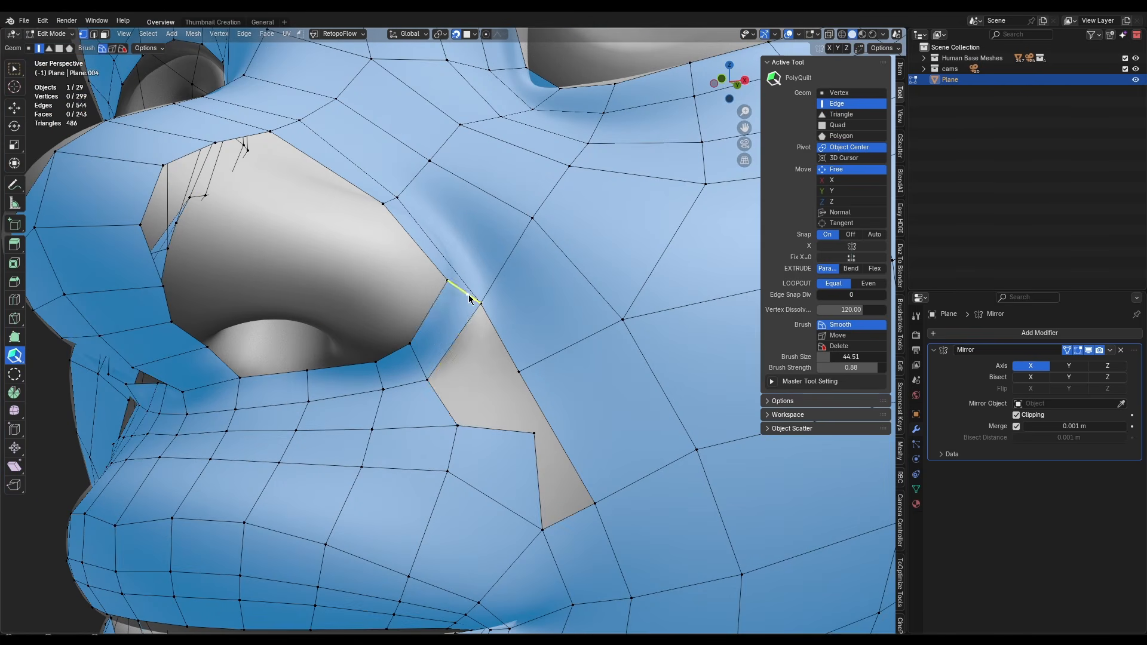
Fill the gap beside the nose wing's lower corner with quads and smooth them
{"action": "left_click", "coordinate": [443, 402], "text": "shift"}
{"action": "middle_click_drag", "start_coordinate": [445, 397], "coordinate": [421, 362]}
{"action": "left_click_drag", "start_coordinate": [422, 361], "coordinate": [445, 358], "text": "shift"}
{"action": "middle_click_drag", "start_coordinate": [454, 358], "coordinate": [507, 373]}
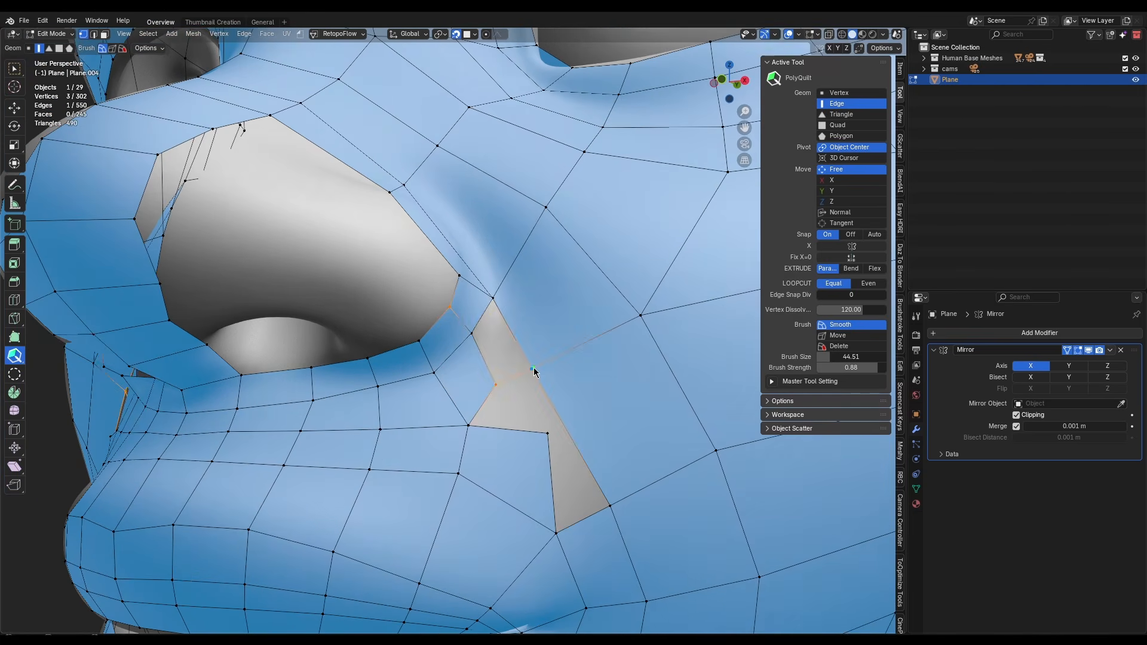
{"action": "middle_click_drag", "start_coordinate": [503, 320], "coordinate": [425, 387]}
{"action": "left_click", "coordinate": [479, 338], "text": "shift"}
{"action": "scroll", "coordinate": [425, 387], "scroll_direction": "down", "scroll_amount": 2}
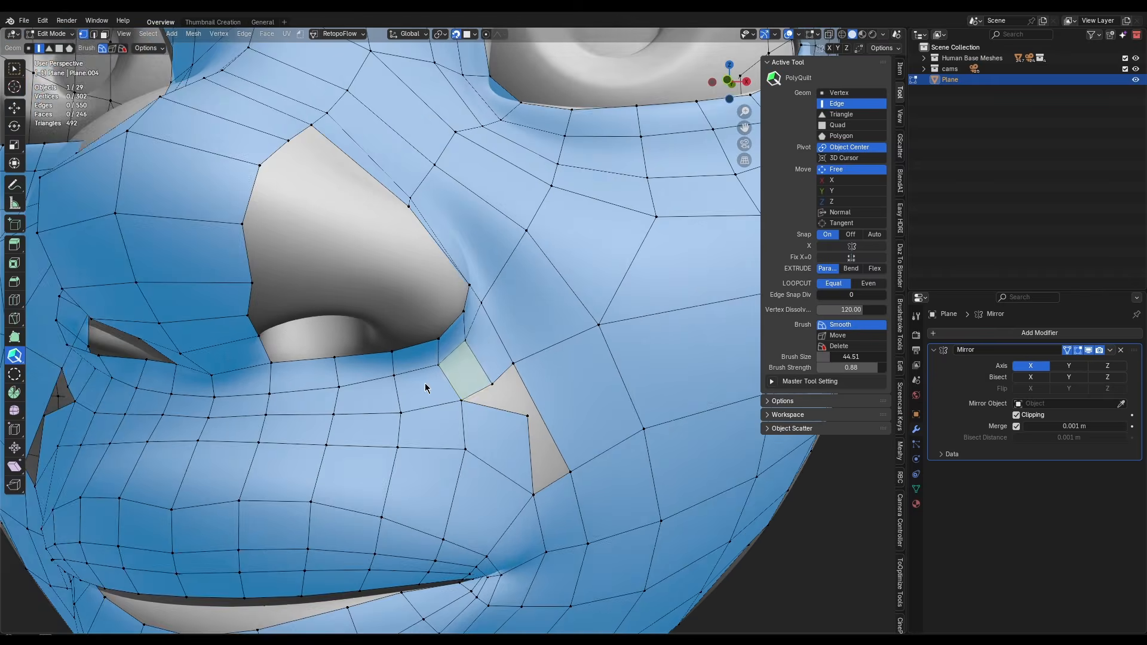
Insert an edge loop across the cheek and fill the remaining hole between nose wing, upper lip and cheek with quads
{"action": "scroll", "coordinate": [478, 407], "scroll_direction": "up", "scroll_amount": 1}
{"action": "left_click_drag", "start_coordinate": [543, 430], "coordinate": [477, 457]}
{"action": "scroll", "coordinate": [492, 412], "scroll_direction": "down", "scroll_amount": 2}
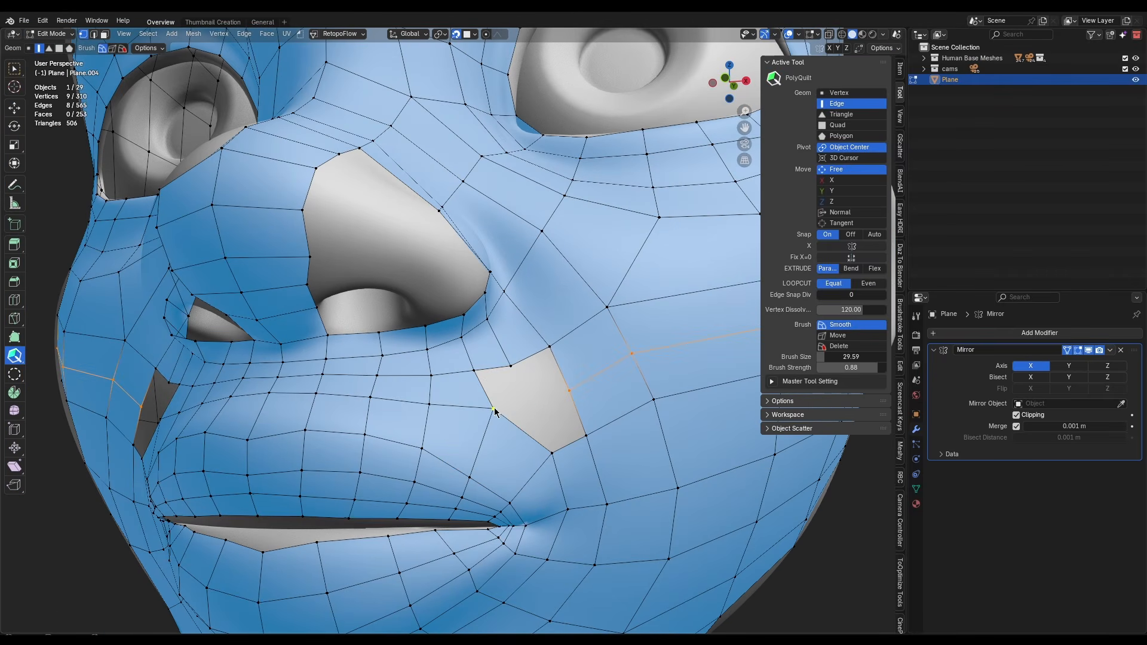
{"action": "left_click", "coordinate": [541, 380], "text": "shift"}
{"action": "left_click", "coordinate": [509, 386], "text": "shift"}
{"action": "key", "text": "a"}
{"action": "key", "text": "alt+a"}
{"action": "scroll", "coordinate": [497, 412], "scroll_direction": "up", "scroll_amount": 2}
{"action": "middle_click_drag", "start_coordinate": [512, 368], "coordinate": [448, 405]}
{"action": "left_click", "coordinate": [516, 434], "text": "shift"}
{"action": "key", "text": "a"}
{"action": "key", "text": "alt+a"}
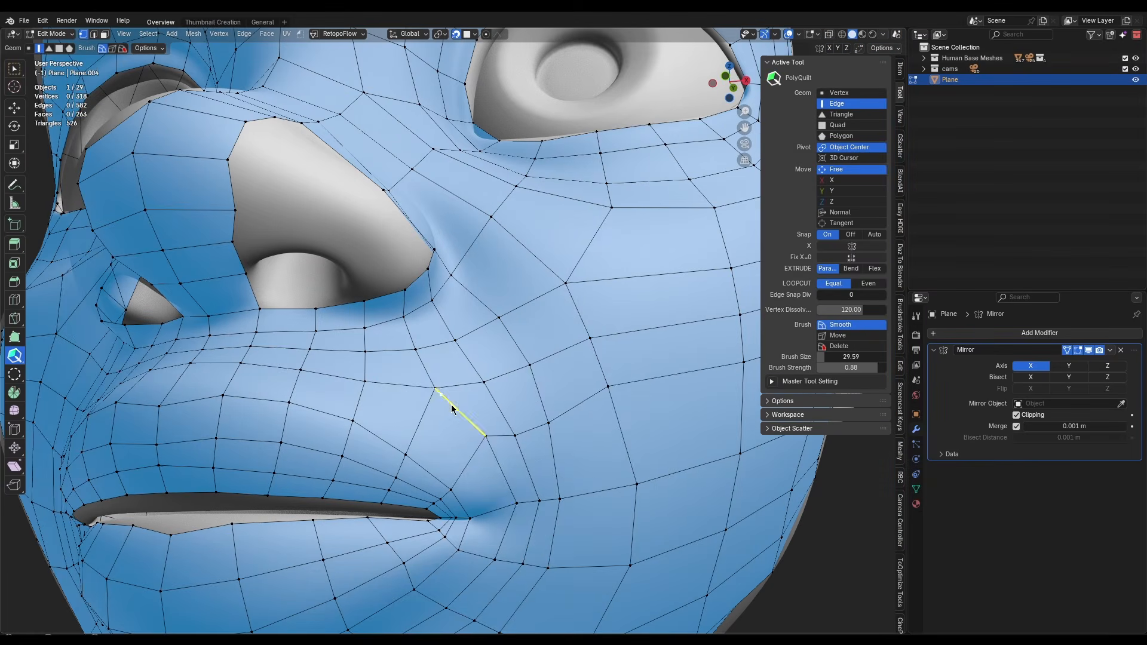
Smooth the mesh around the mouth corner, the nose-to-lip fold and the cheek
{"action": "left_click_drag", "start_coordinate": [519, 397], "coordinate": [573, 472], "text": "shift"}
{"action": "scroll", "coordinate": [486, 433], "scroll_direction": "down", "scroll_amount": 3}
{"action": "middle_click_drag", "start_coordinate": [487, 433], "coordinate": [457, 339]}
{"action": "scroll", "coordinate": [448, 418], "scroll_direction": "up", "scroll_amount": 1}
{"action": "key", "text": "w"}
{"action": "left_click_drag", "start_coordinate": [436, 434], "coordinate": [421, 423], "text": "shift"}
{"action": "key", "text": "w"}
{"action": "scroll", "coordinate": [468, 389], "scroll_direction": "down", "scroll_amount": 3}
{"action": "middle_click_drag", "start_coordinate": [474, 461], "coordinate": [612, 370]}
{"action": "scroll", "coordinate": [592, 394], "scroll_direction": "up", "scroll_amount": 1}
{"action": "left_click_drag", "start_coordinate": [565, 380], "coordinate": [554, 239], "text": "shift"}
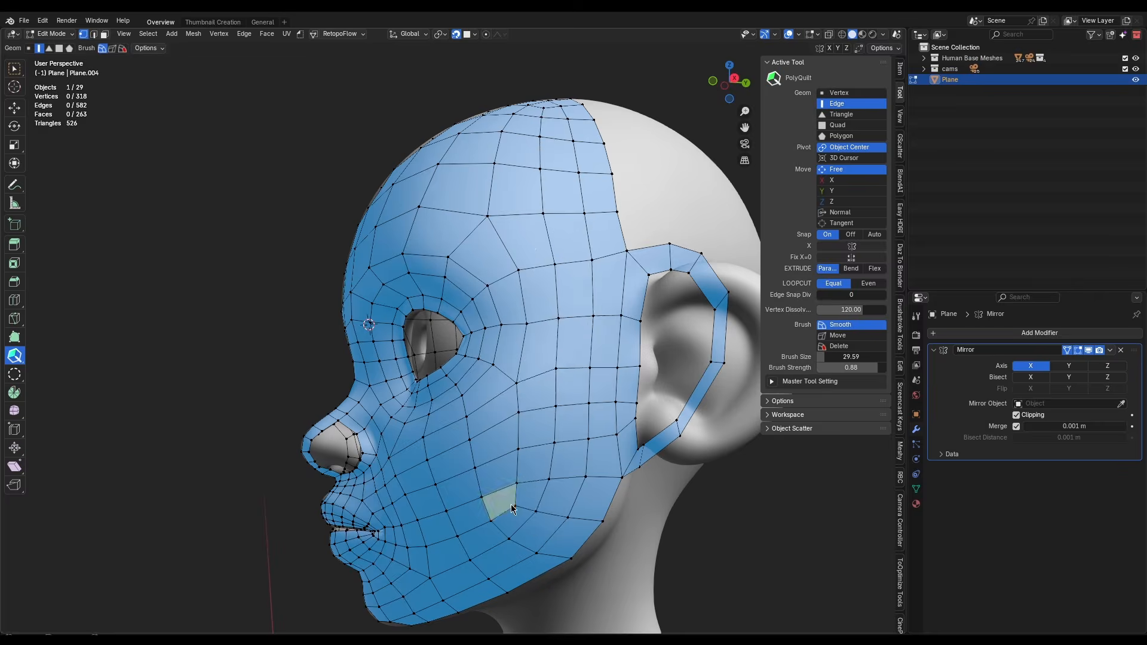
Build a column of quads down the side of the nose tip toward the open nostril area
{"action": "middle_click_drag", "start_coordinate": [499, 501], "coordinate": [615, 493]}
{"action": "middle_click_drag", "start_coordinate": [615, 493], "coordinate": [287, 341], "text": "shift"}
{"action": "scroll", "coordinate": [359, 359], "scroll_direction": "up", "scroll_amount": 2}
{"action": "scroll", "coordinate": [334, 299], "scroll_direction": "up", "scroll_amount": 5}
{"action": "left_click_drag", "start_coordinate": [387, 259], "coordinate": [373, 366]}
{"action": "left_click_drag", "start_coordinate": [373, 366], "coordinate": [351, 346]}
{"action": "middle_click_drag", "start_coordinate": [359, 334], "coordinate": [435, 291]}
{"action": "left_click_drag", "start_coordinate": [421, 247], "coordinate": [411, 290]}
{"action": "middle_click_drag", "start_coordinate": [383, 307], "coordinate": [387, 277]}
{"action": "left_click_drag", "start_coordinate": [387, 280], "coordinate": [404, 319]}
{"action": "left_click_drag", "start_coordinate": [424, 261], "coordinate": [435, 318]}
{"action": "middle_click_drag", "start_coordinate": [435, 318], "coordinate": [377, 256]}
{"action": "left_click_drag", "start_coordinate": [355, 266], "coordinate": [358, 293]}
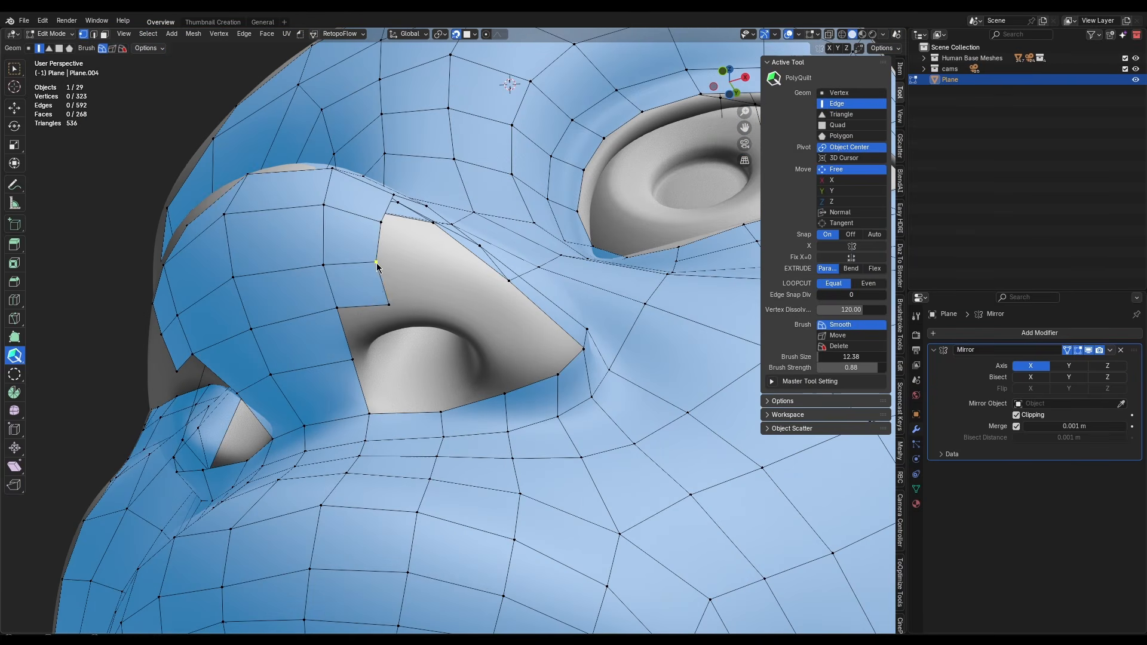
Extend the nose-tip column with a quad at the nostril's upper rim and smooth the neighbouring vertices
{"action": "middle_click_drag", "start_coordinate": [377, 265], "coordinate": [358, 309]}
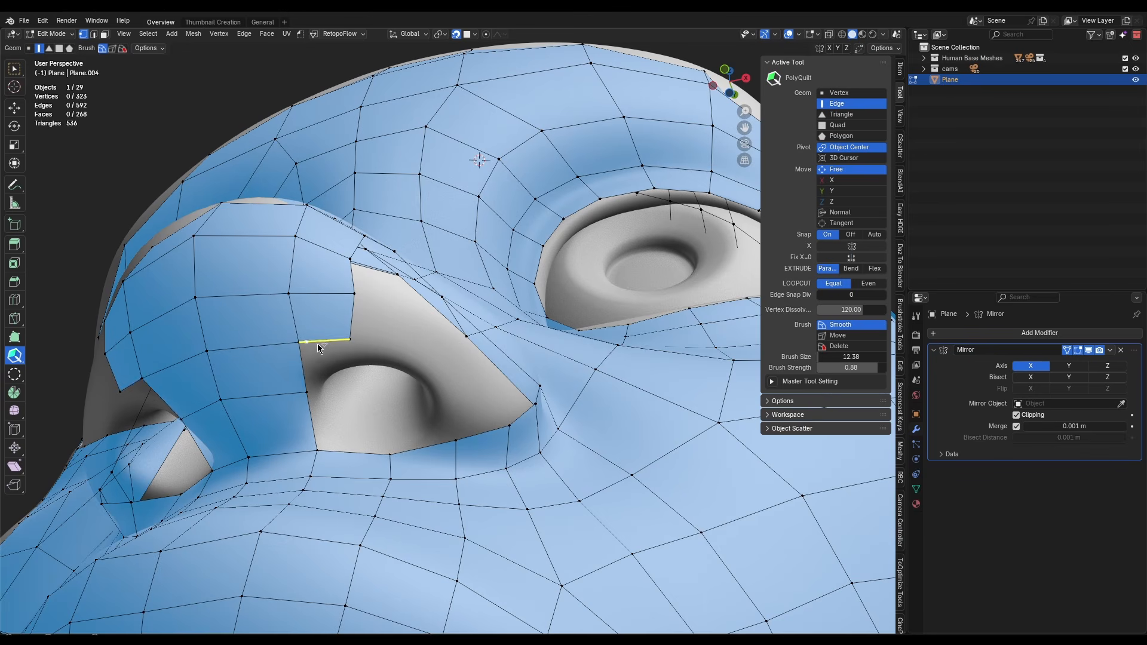
{"action": "left_click_drag", "start_coordinate": [317, 346], "coordinate": [351, 394]}
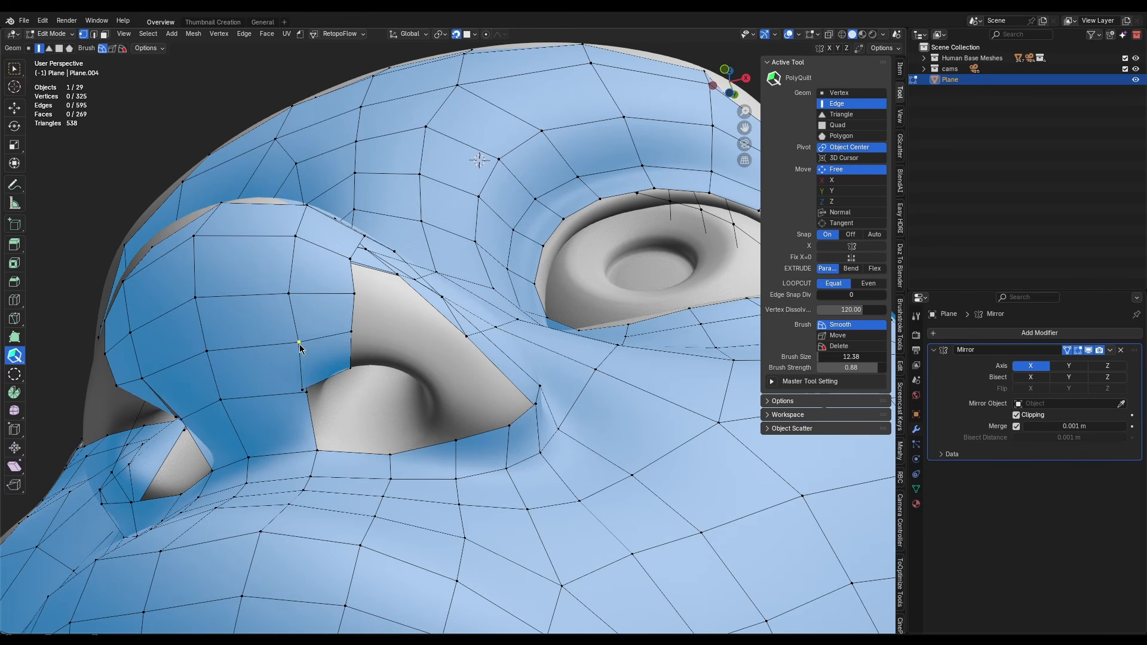
{"action": "left_click_drag", "start_coordinate": [299, 344], "coordinate": [313, 267], "text": "shift"}
{"action": "middle_click_drag", "start_coordinate": [312, 269], "coordinate": [353, 304]}
Continue the quads around the nostril's upper rim until they join the nose-wing strip
{"action": "left_click_drag", "start_coordinate": [371, 356], "coordinate": [432, 345]}
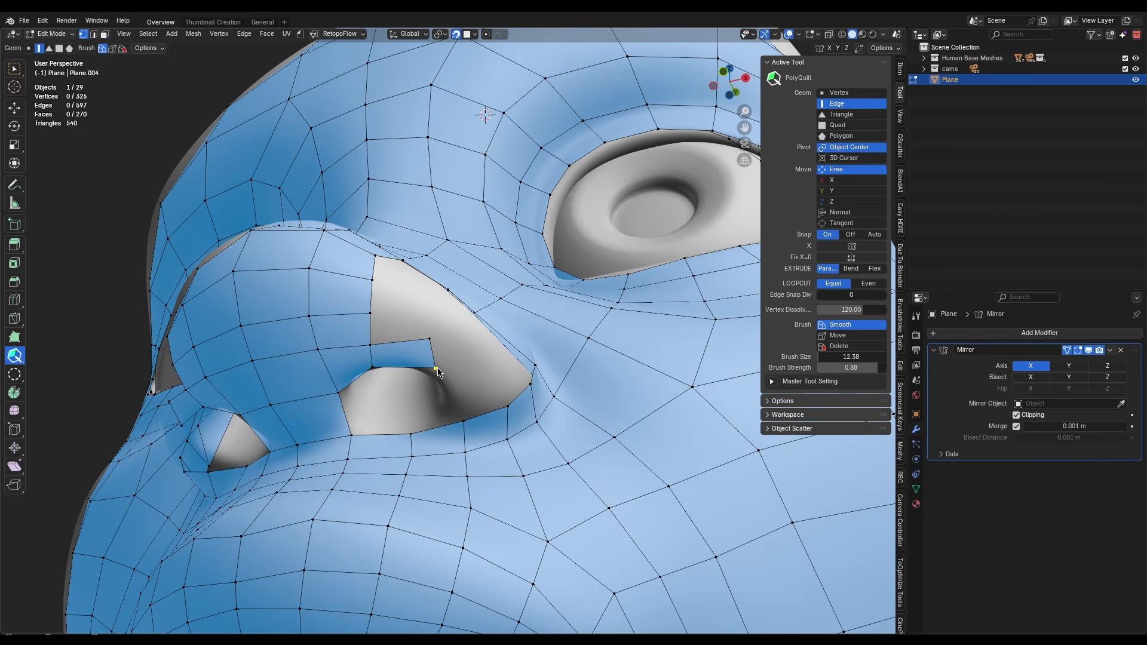
{"action": "middle_click_drag", "start_coordinate": [429, 350], "coordinate": [357, 345]}
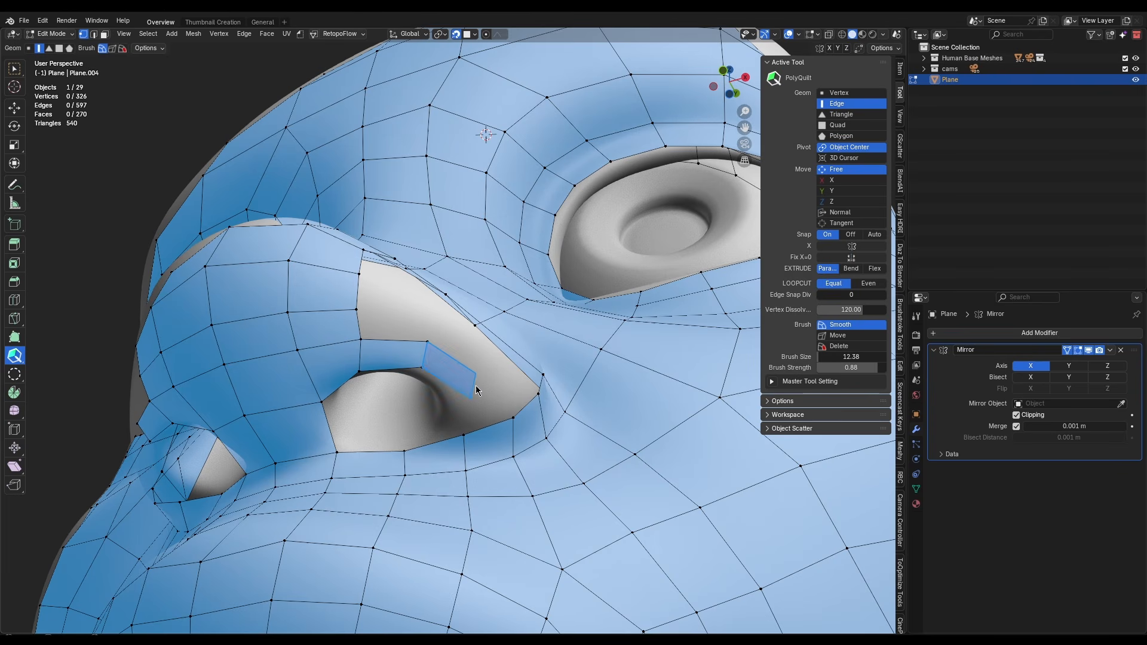
{"action": "left_click_drag", "start_coordinate": [478, 391], "coordinate": [476, 392]}
{"action": "scroll", "coordinate": [476, 390], "scroll_direction": "down", "scroll_amount": 7}
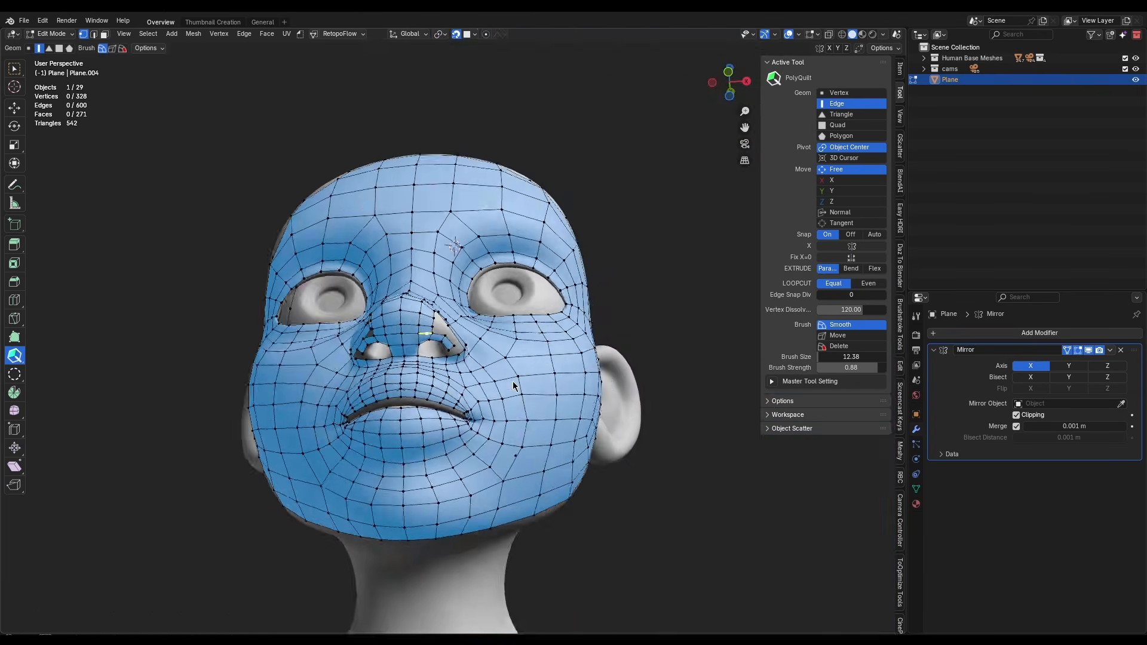
{"action": "scroll", "coordinate": [454, 393], "scroll_direction": "up", "scroll_amount": 8}
{"action": "middle_click_drag", "start_coordinate": [447, 392], "coordinate": [453, 397]}
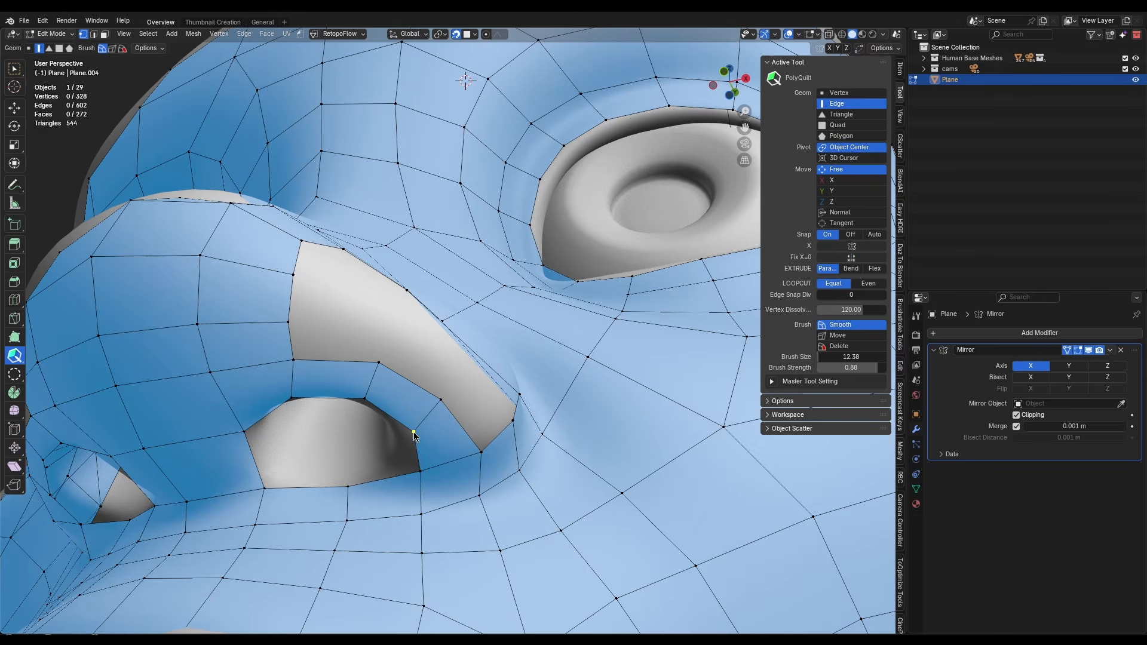
Cut an extra edge across the columella from the centre line to the nostril opening
{"action": "middle_click_drag", "start_coordinate": [414, 435], "coordinate": [333, 448]}
{"action": "scroll", "coordinate": [333, 447], "scroll_direction": "down", "scroll_amount": 2}
{"action": "left_click_drag", "start_coordinate": [280, 451], "coordinate": [326, 445]}
{"action": "middle_click_drag", "start_coordinate": [325, 445], "coordinate": [310, 442]}
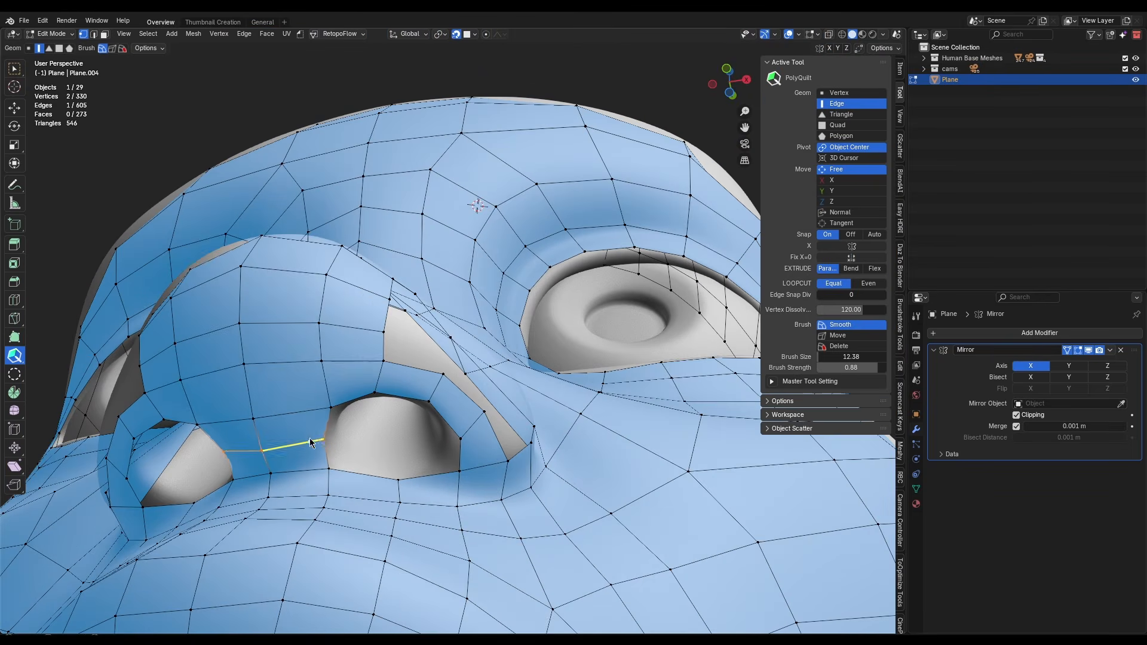
Select the nostril's boundary edge loop, extrude it along Z into the nose, and move the new loop along Z
{"action": "key", "text": "w"}
{"action": "key", "text": "2"}
{"action": "middle_click_drag", "start_coordinate": [324, 367], "coordinate": [350, 507]}
{"action": "left_click", "coordinate": [464, 361], "text": "alt"}
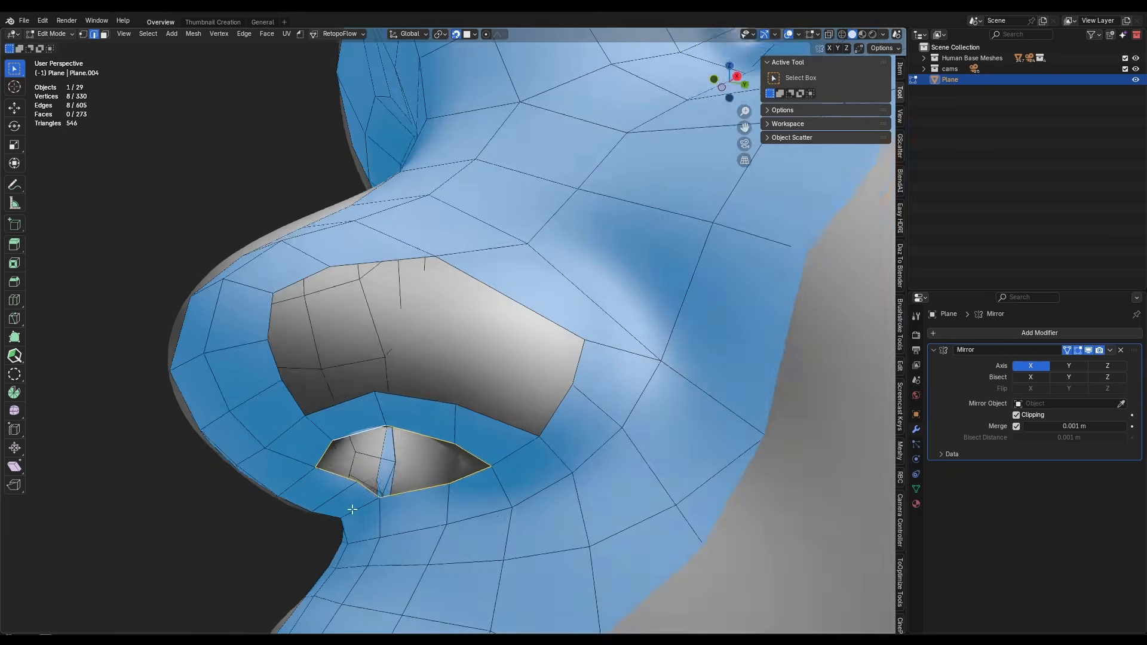
{"action": "key", "text": "e"}
{"action": "key", "text": "z"}
{"action": "left_click", "coordinate": [489, 448]}
{"action": "middle_click_drag", "start_coordinate": [489, 448], "coordinate": [466, 334]}
{"action": "key", "text": "g"}
{"action": "key", "text": "z"}
{"action": "left_click", "coordinate": [475, 433]}
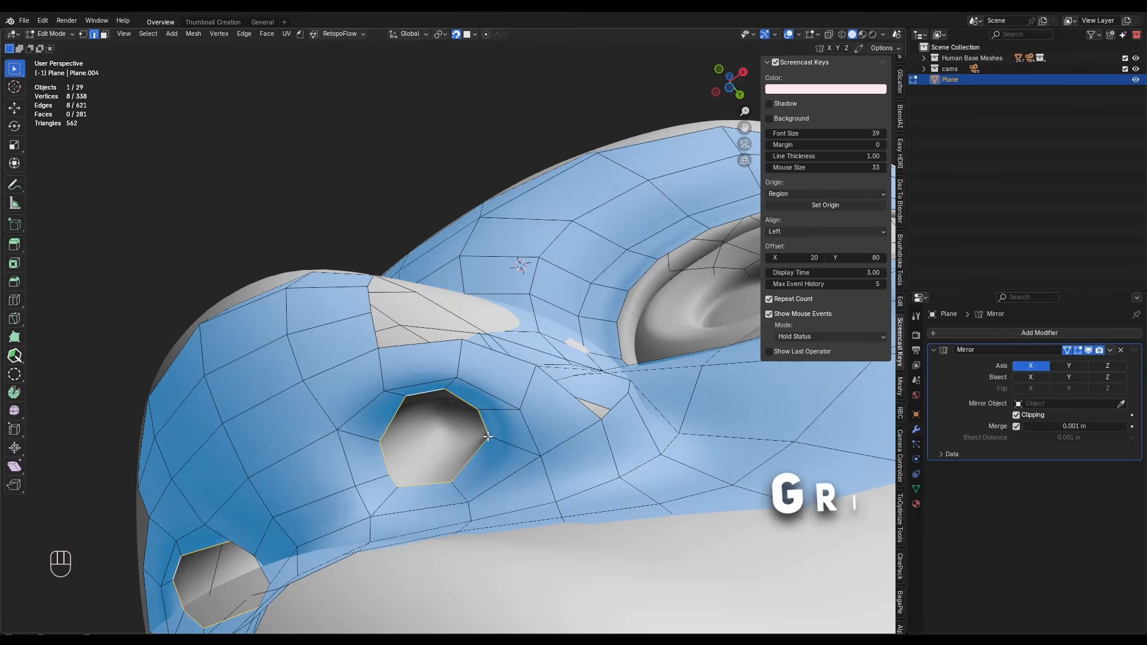
Close the nostril's inner opening with Grid Fill
{"action": "right_click", "coordinate": [430, 296]}
{"action": "key", "text": "Escape"}
{"action": "key", "text": "F3"}
{"action": "key", "text": "Return"}
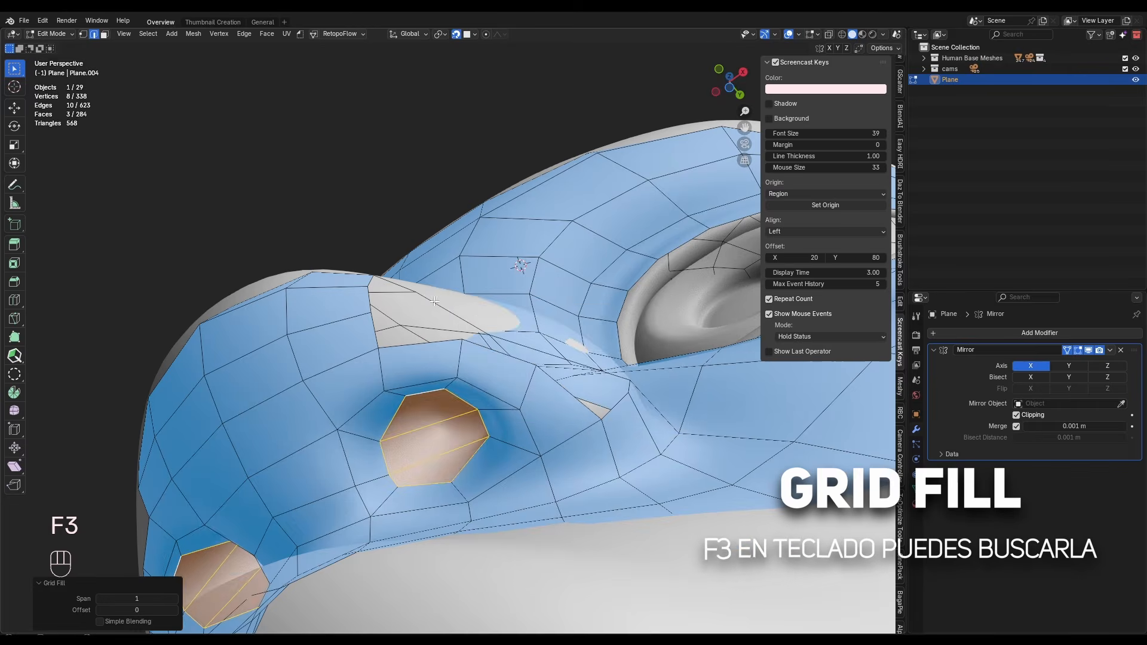
Move the nostril's filled faces along Z to set the cavity's depth
{"action": "middle_click_drag", "start_coordinate": [469, 464], "coordinate": [472, 388]}
{"action": "key", "text": "g"}
{"action": "key", "text": "z"}
{"action": "left_click", "coordinate": [469, 442]}
{"action": "key", "text": "g"}
{"action": "key", "text": "z"}
{"action": "left_click", "coordinate": [464, 473]}
{"action": "key", "text": "ctrl+z"}
{"action": "key", "text": "g"}
{"action": "key", "text": "z"}
{"action": "mouse_move", "coordinate": [454, 442]}
{"action": "middle_mouse_down"}
{"action": "mouse_move", "coordinate": [430, 502]}
{"action": "mouse_move", "coordinate": [459, 442]}
{"action": "mouse_move", "coordinate": [478, 490]}
{"action": "mouse_move", "coordinate": [412, 526]}
{"action": "mouse_move", "coordinate": [405, 485]}
{"action": "mouse_move", "coordinate": [458, 444]}
{"action": "middle_mouse_up"}
{"action": "key", "text": "ctrl+z"}
Scale and reposition the filled faces at the end of the nostril cavity
{"action": "key", "text": "g"}
{"action": "key", "text": "s"}
{"action": "key", "text": "g"}
{"action": "left_click", "coordinate": [485, 471]}
Reposition individual vertices inside the nostril to even out the cavity's shape
{"action": "left_click", "coordinate": [310, 203]}
{"action": "left_click", "coordinate": [105, 35]}
{"action": "left_click", "coordinate": [421, 482]}
{"action": "key", "text": "g"}
{"action": "key", "text": "g"}
{"action": "key", "text": "g"}
{"action": "key", "text": "g"}
{"action": "key", "text": "g"}
{"action": "key", "text": "g"}
{"action": "key", "text": "g"}
{"action": "key", "text": "g"}
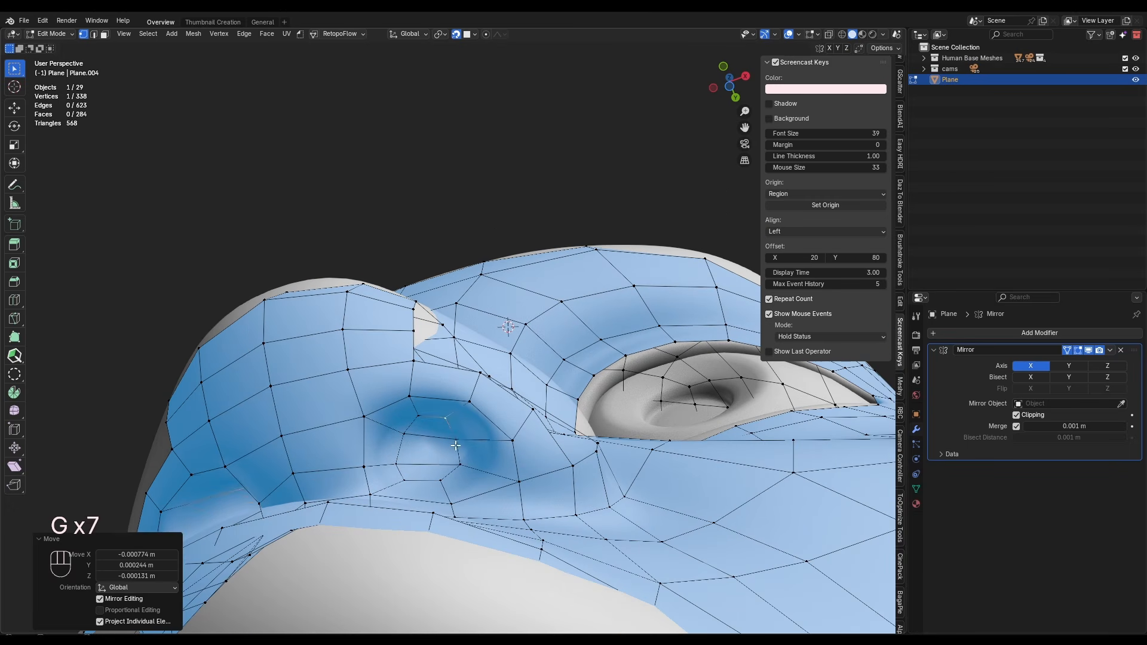
{"action": "left_click", "coordinate": [459, 462]}
{"action": "key", "text": "g"}
{"action": "key", "text": "g"}
{"action": "middle_click_drag", "start_coordinate": [418, 478], "coordinate": [421, 454]}
Insert an edge loop around the nostril cavity walls and apply LoopTools Relax to the inner end faces
{"action": "key", "text": "ctrl+r"}
{"action": "left_click", "coordinate": [471, 461]}
{"action": "right_click", "coordinate": [445, 291]}
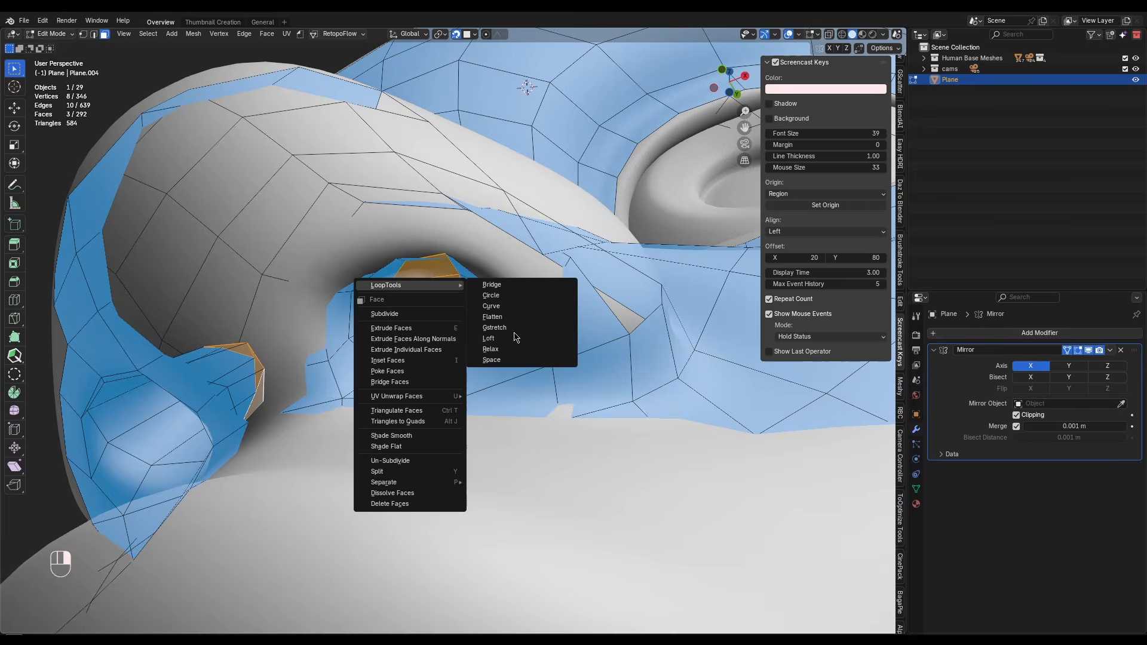
{"action": "left_click", "coordinate": [512, 349]}
{"action": "middle_click_drag", "start_coordinate": [439, 370], "coordinate": [431, 330]}
{"action": "left_click", "coordinate": [428, 361]}
Select the edge loop along the nostril's lower rim and bring up the editing commands for it
{"action": "scroll", "coordinate": [431, 359], "scroll_direction": "down", "scroll_amount": 4}
{"action": "key", "text": "2"}
{"action": "left_click", "coordinate": [427, 382], "text": "alt+shift"}
{"action": "key", "text": "1"}
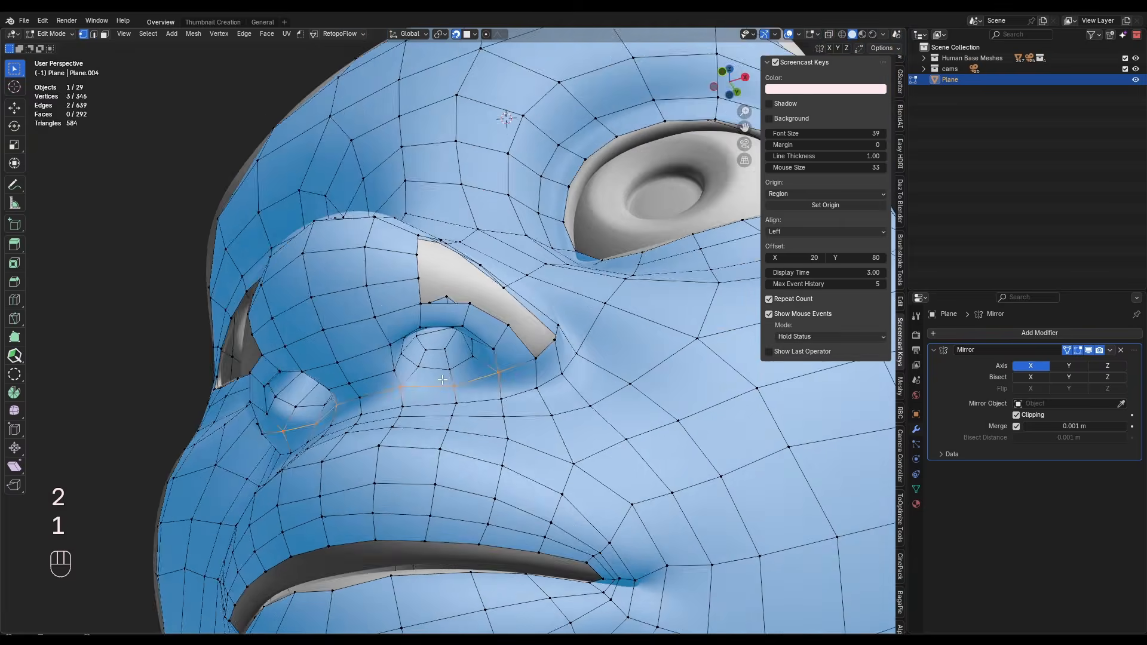
{"action": "middle_click_drag", "start_coordinate": [471, 377], "coordinate": [454, 371]}
{"action": "left_click", "coordinate": [457, 367], "text": "alt"}
{"action": "right_click", "coordinate": [461, 344]}
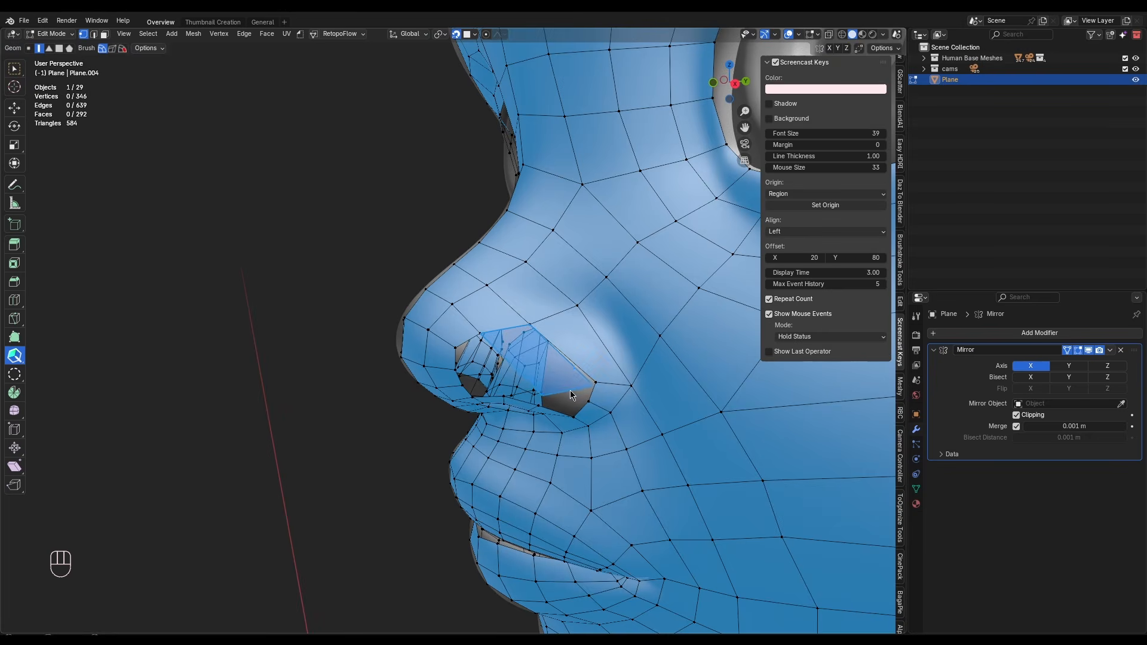
Add a row of quads across the nose wing above the nostril, from the nose-tip side toward the cheek
{"action": "middle_click_drag", "start_coordinate": [538, 335], "coordinate": [637, 312]}
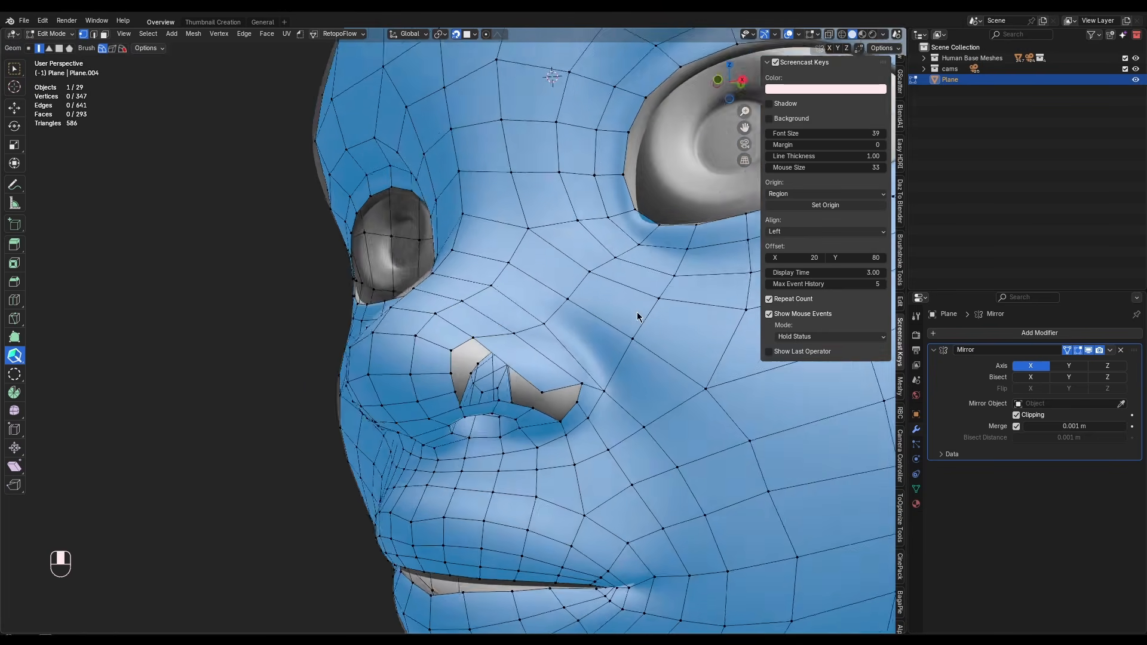
{"action": "scroll", "coordinate": [636, 312], "scroll_direction": "up", "scroll_amount": 3}
{"action": "middle_click_drag", "start_coordinate": [434, 370], "coordinate": [593, 368]}
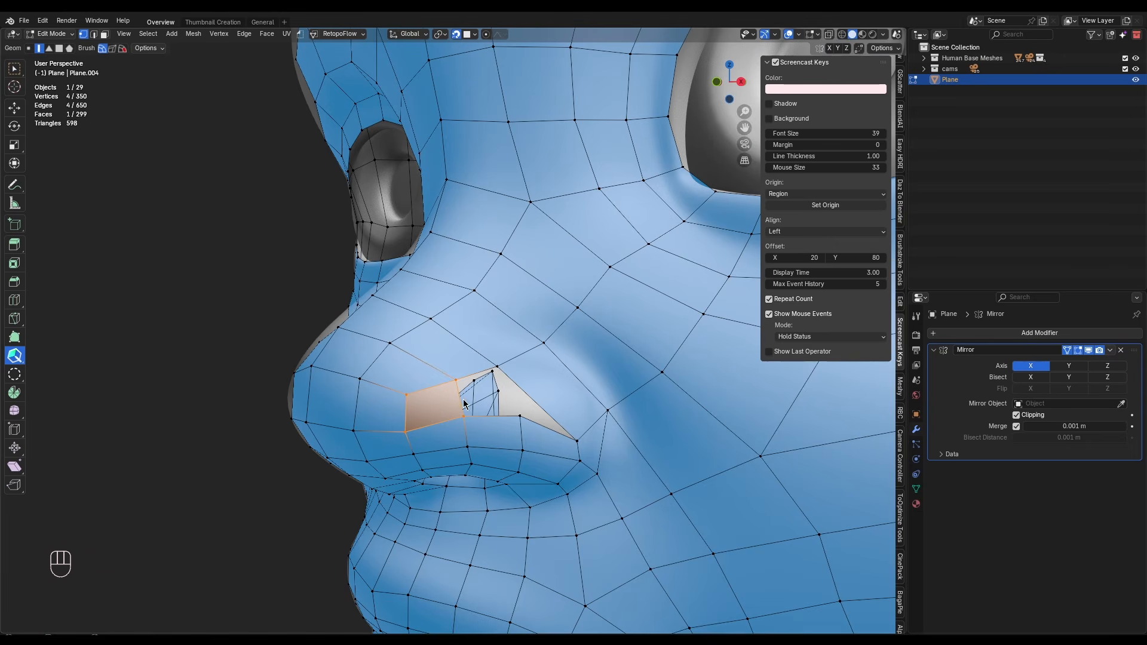
{"action": "middle_click_drag", "start_coordinate": [463, 399], "coordinate": [453, 399]}
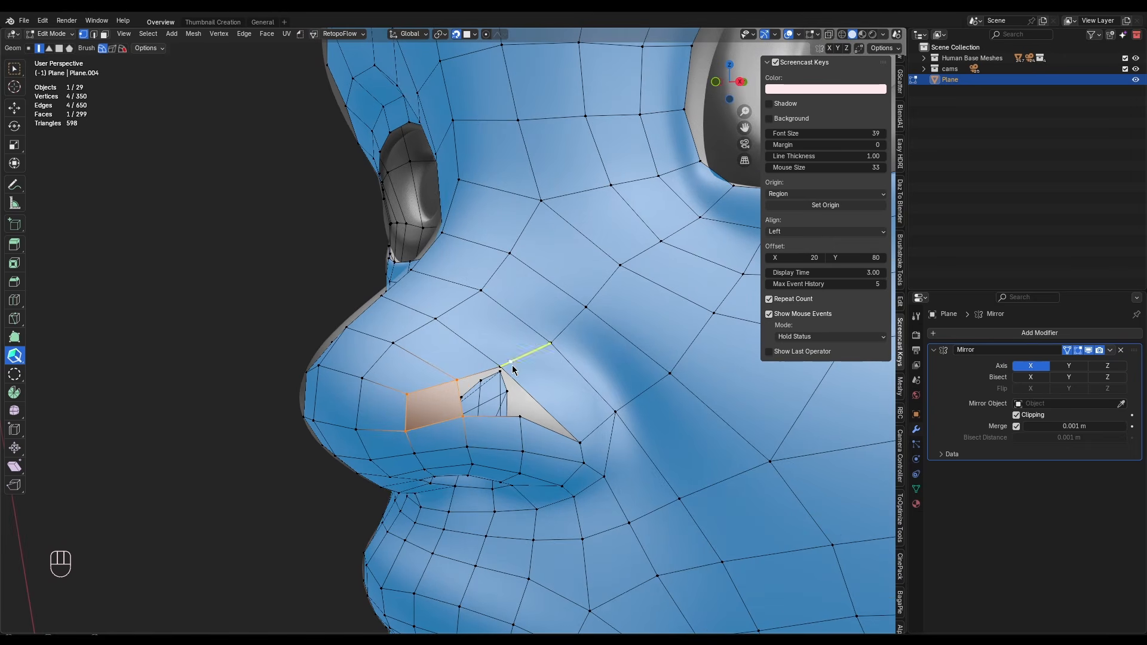
{"action": "middle_click_drag", "start_coordinate": [545, 388], "coordinate": [583, 427]}
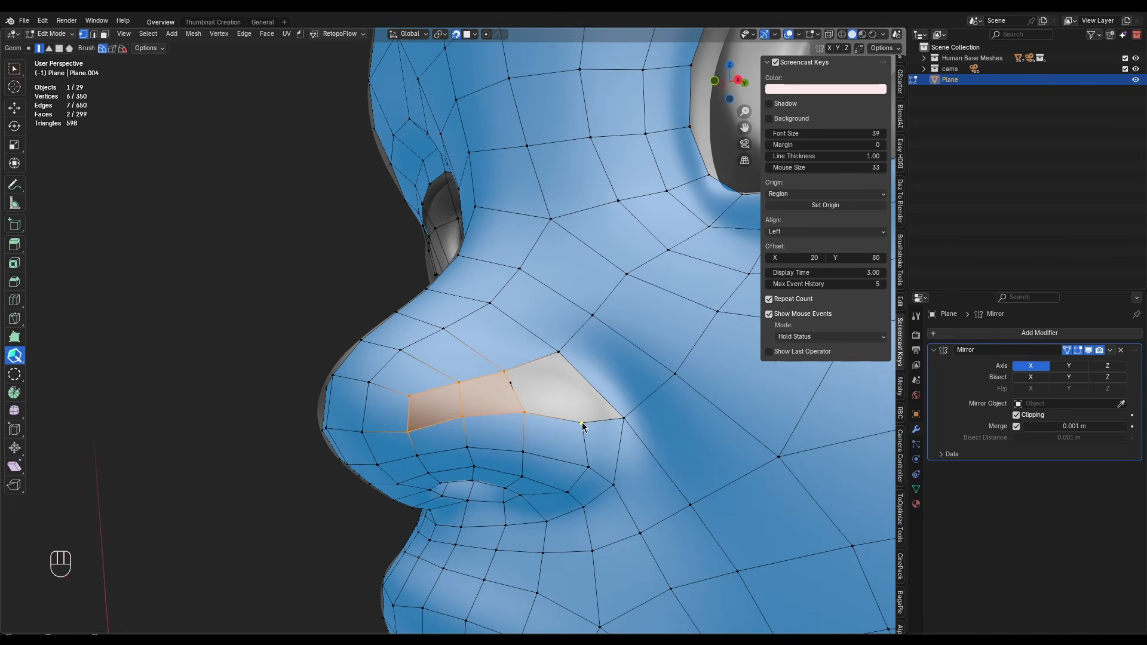
{"action": "key", "text": "a"}
{"action": "key", "text": "a"}
Insert an edge loop down the side of the nose and across the remaining nose-wing hole
{"action": "middle_click_drag", "start_coordinate": [504, 397], "coordinate": [484, 412]}
{"action": "middle_click_drag", "start_coordinate": [520, 373], "coordinate": [455, 368]}
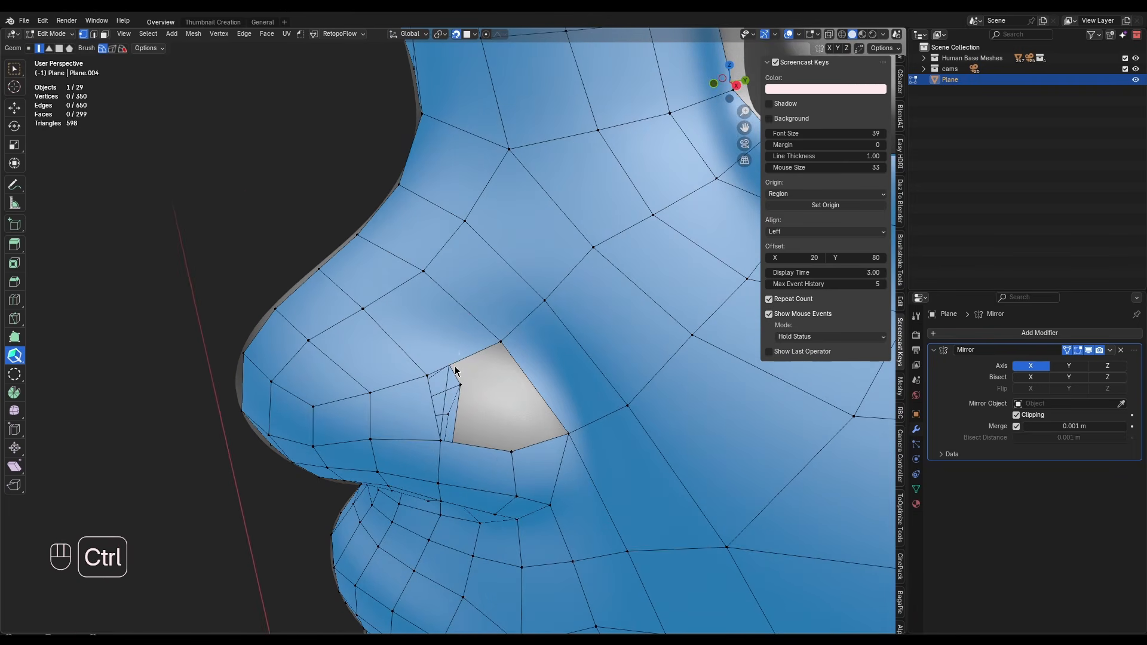
{"action": "left_click_drag", "start_coordinate": [465, 360], "coordinate": [465, 361], "text": "ctrl"}
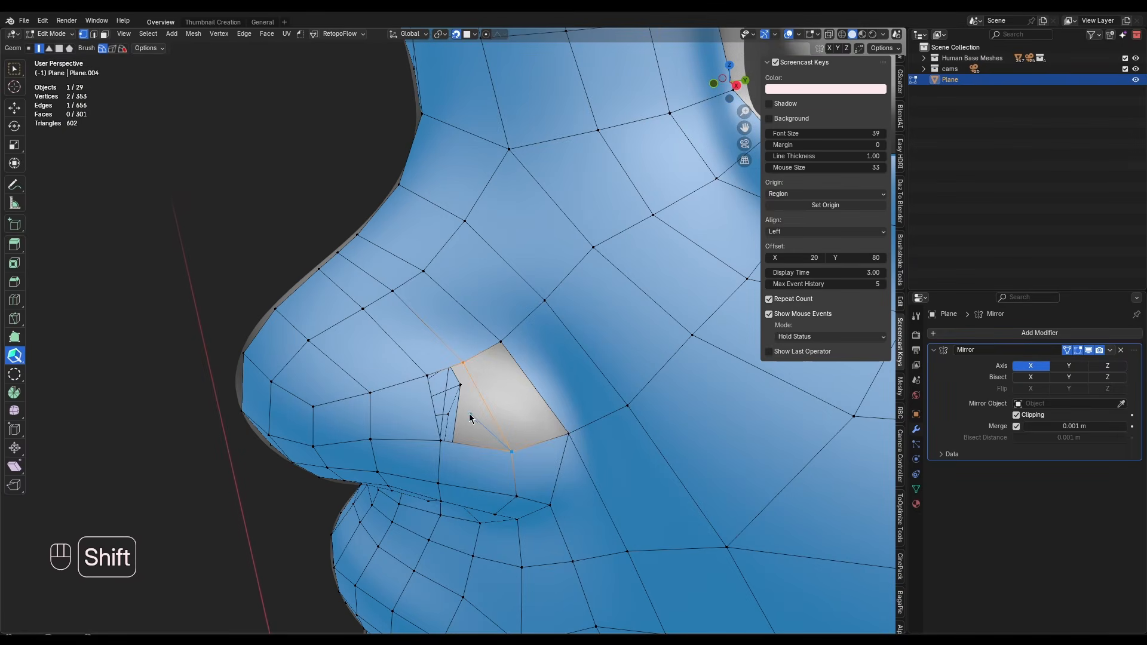
Fill the remaining nose-wing hole with two quads
{"action": "left_click", "coordinate": [515, 393], "text": "shift"}
{"action": "scroll", "coordinate": [478, 385], "scroll_direction": "down", "scroll_amount": 4}
{"action": "key", "text": "a"}
{"action": "key", "text": "a"}
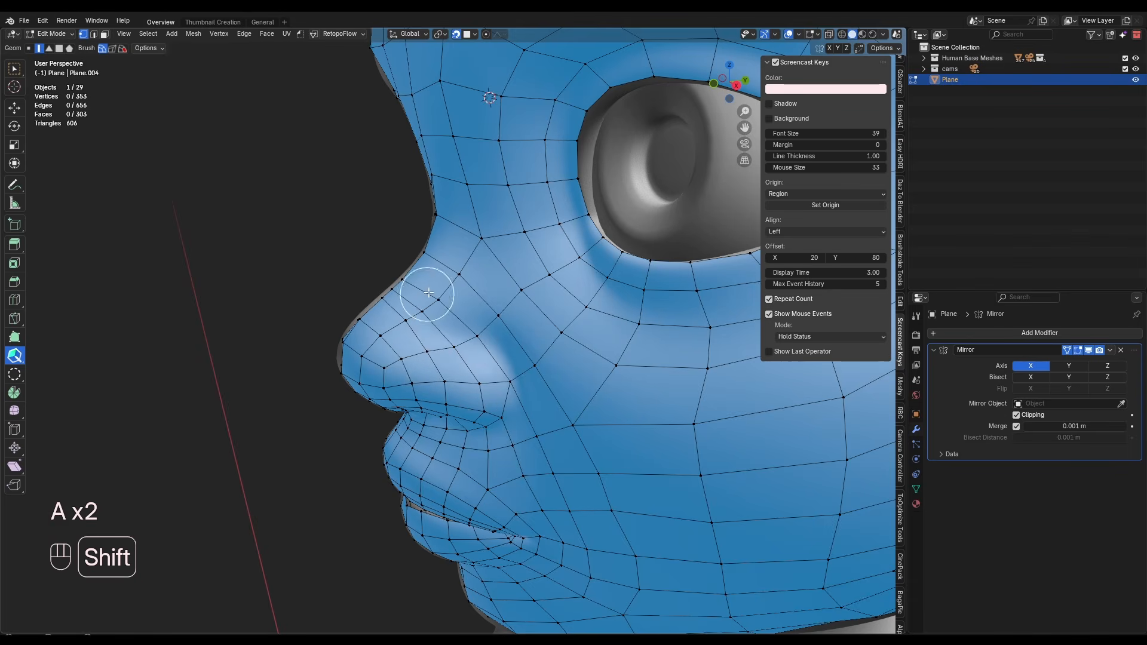
{"action": "left_click_drag", "start_coordinate": [758, 173], "coordinate": [452, 363], "text": "ctrl"}
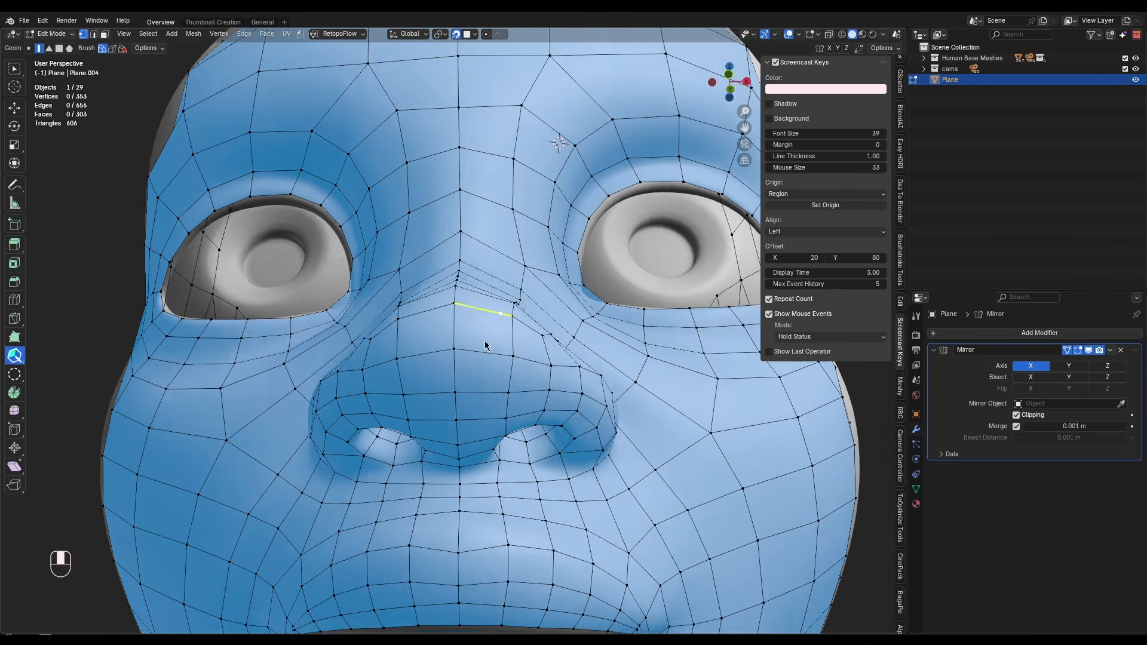
Extend the side boundary of the head mesh toward the back above the ear with PolyQuilt EdgeLoop quad rows
{"action": "left_click_drag", "start_coordinate": [15, 356], "coordinate": [111, 424]}
{"action": "left_click_drag", "start_coordinate": [111, 430], "coordinate": [107, 425]}
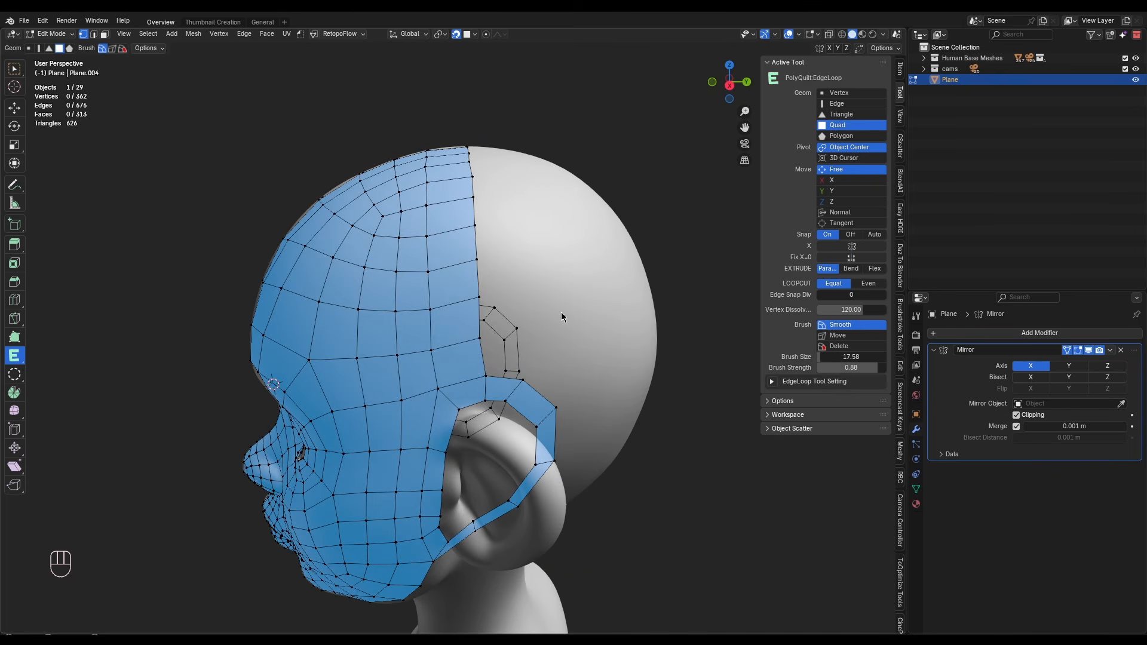
{"action": "left_click_drag", "start_coordinate": [483, 356], "coordinate": [526, 344]}
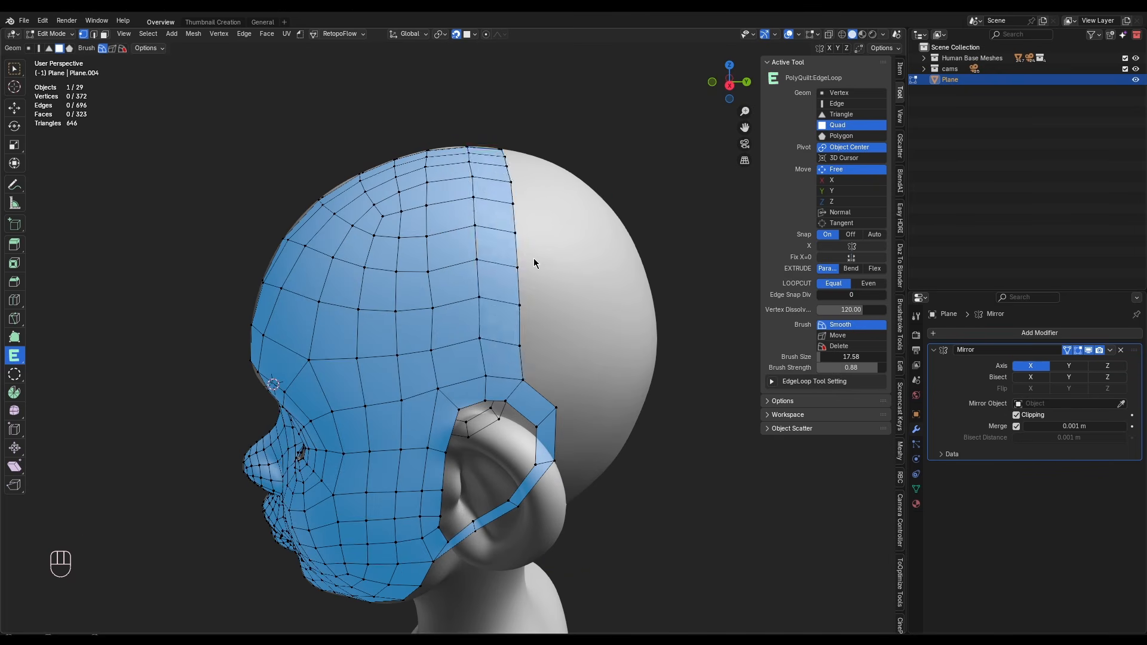
{"action": "middle_click_drag", "start_coordinate": [535, 261], "coordinate": [298, 310]}
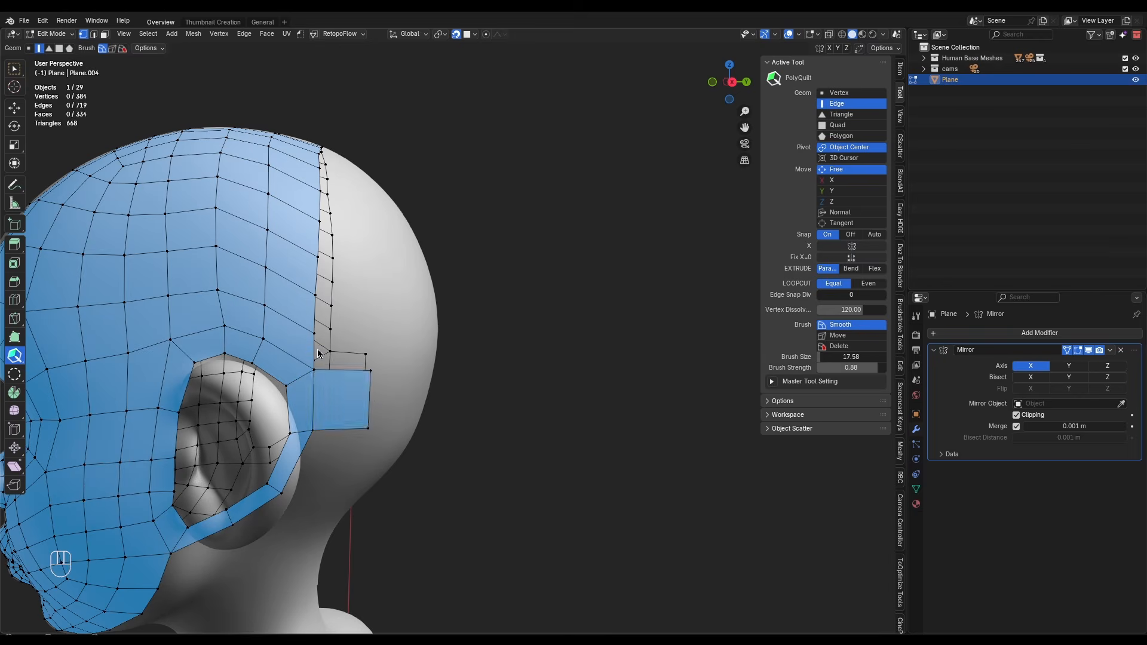
Add quads behind and below the ear to continue the mesh ring around it
{"action": "middle_click_drag", "start_coordinate": [318, 354], "coordinate": [428, 393]}
{"action": "left_click", "coordinate": [357, 245]}
{"action": "key", "text": "a"}
{"action": "key", "text": "a"}
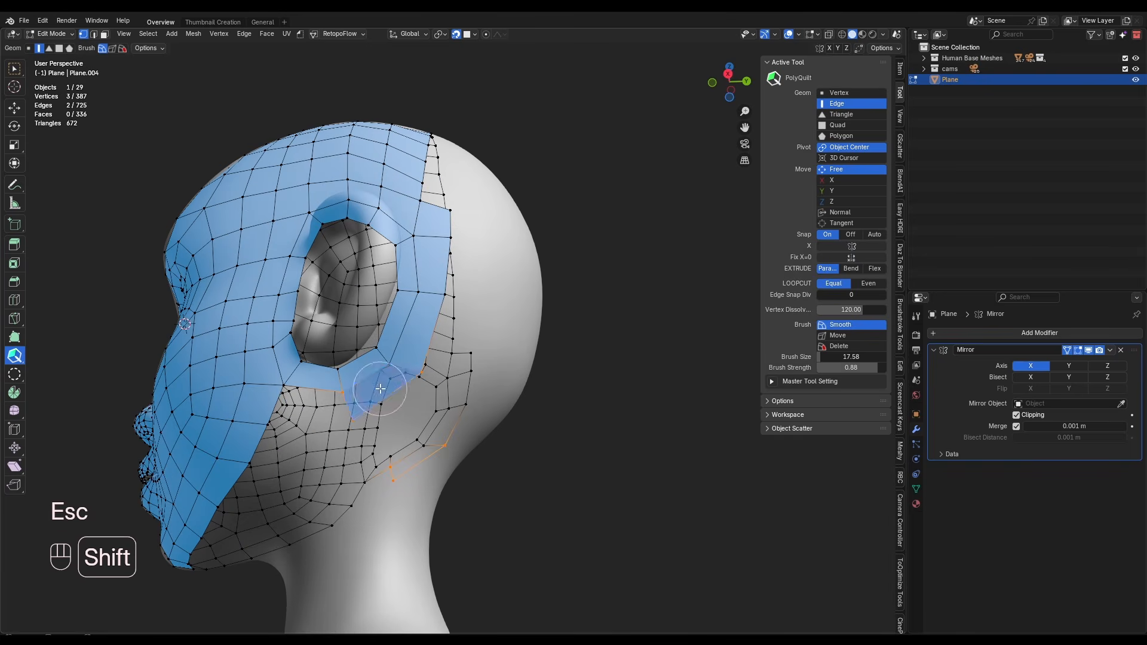
{"action": "key", "text": "a"}
{"action": "key", "text": "a"}
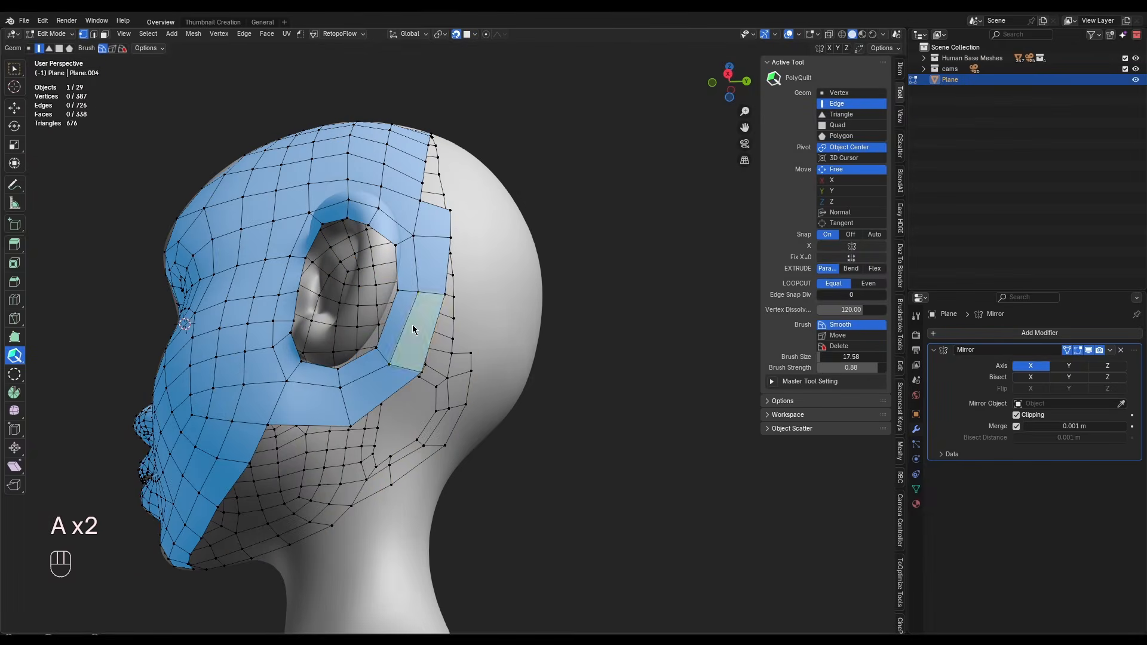
Extend the open boundary over the crown and down behind the ears with more rows of quads
{"action": "middle_click_drag", "start_coordinate": [412, 325], "coordinate": [335, 335]}
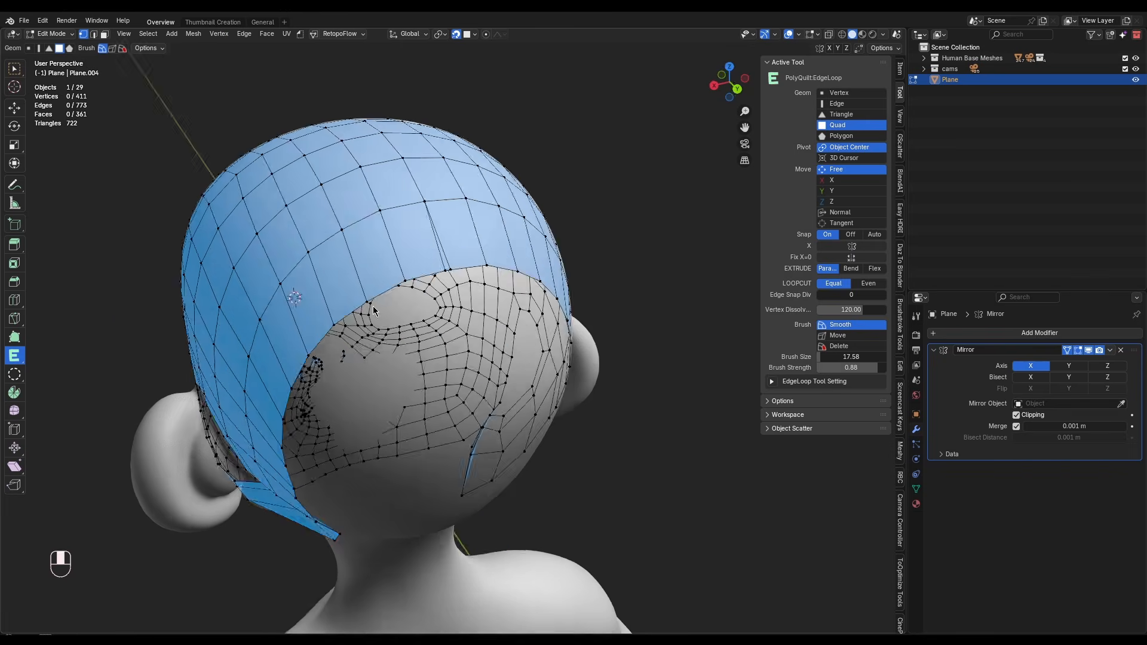
{"action": "middle_click_drag", "start_coordinate": [373, 306], "coordinate": [327, 346]}
{"action": "middle_click_drag", "start_coordinate": [458, 429], "coordinate": [230, 430]}
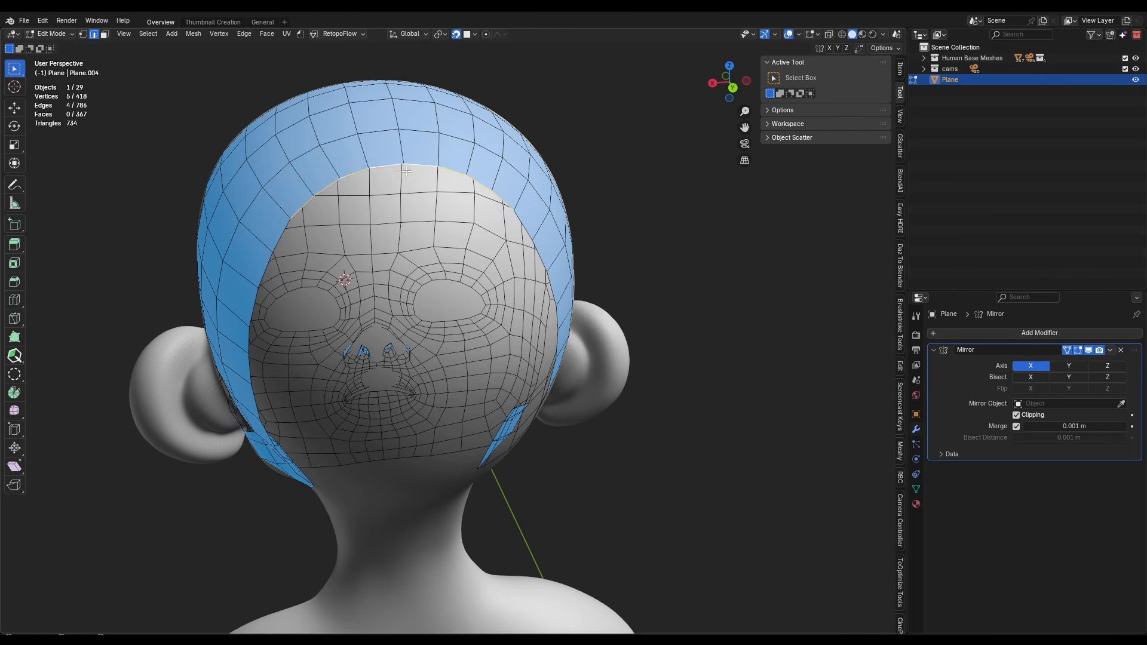
Extrude the four upper boundary edges at the back of the head and flatten the new row by scaling Z to 0
{"action": "key", "text": "e"}
{"action": "key", "text": "e"}
{"action": "key", "text": "s"}
{"action": "key", "text": "z"}
{"action": "key", "text": "0"}
{"action": "middle_click_drag", "start_coordinate": [394, 251], "coordinate": [385, 222]}
{"action": "key", "text": "Return"}
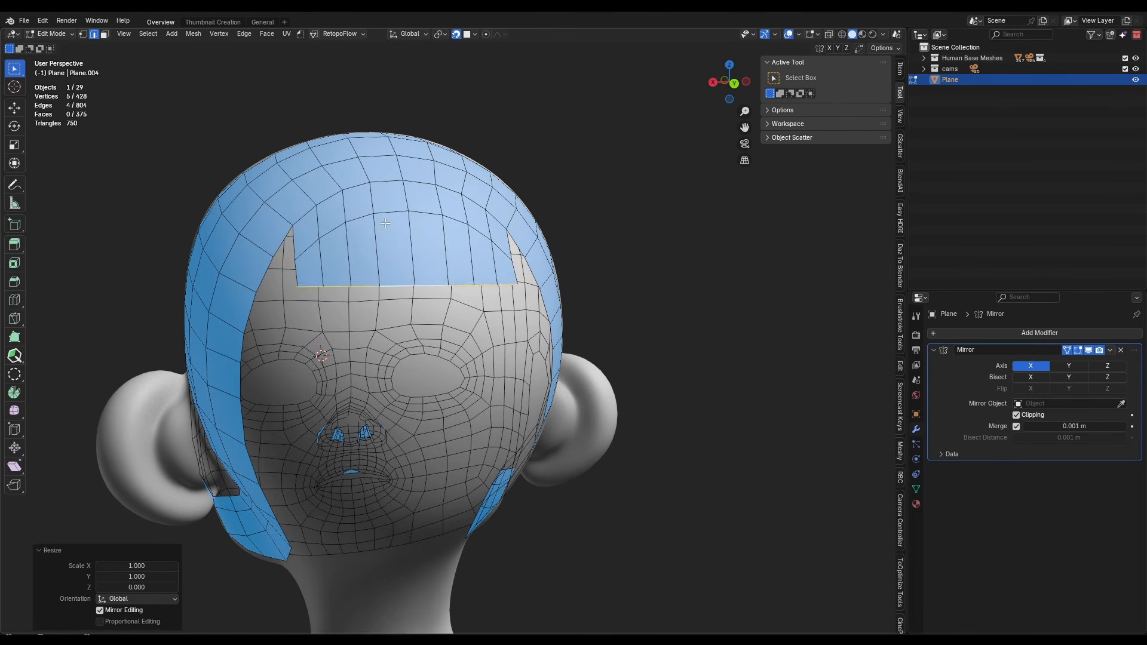
Move the flattened edge row down slightly and apply LoopTools Relax to it
{"action": "key", "text": "g"}
{"action": "left_click", "coordinate": [390, 228]}
{"action": "right_click", "coordinate": [387, 224]}
{"action": "mouse_move", "coordinate": [385, 223]}
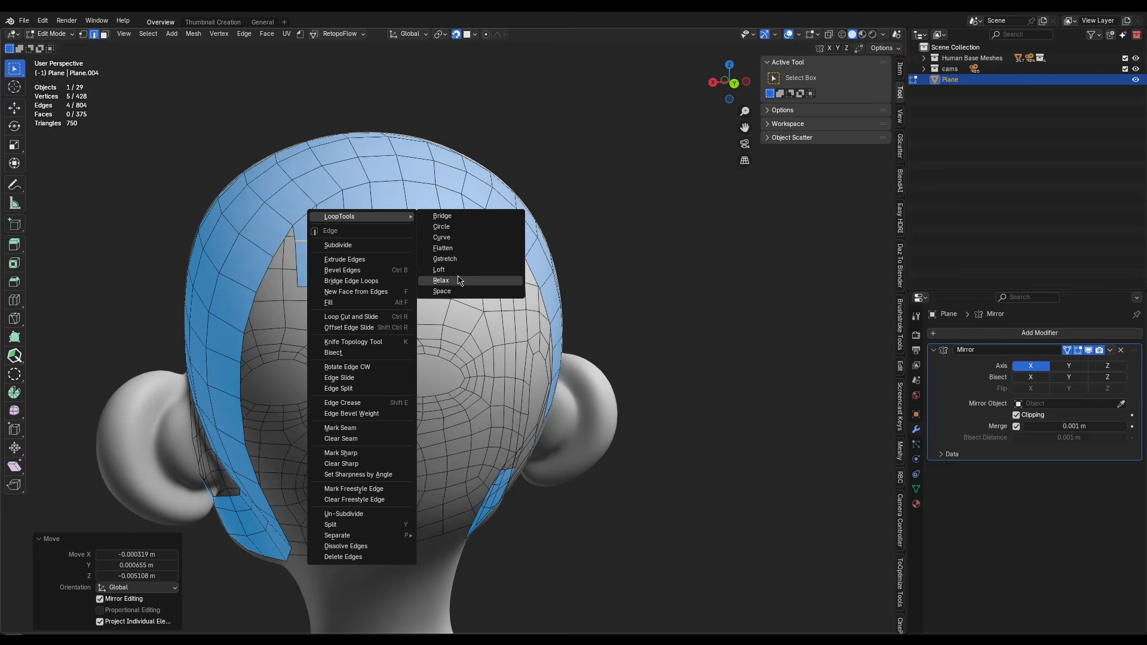
{"action": "left_click", "coordinate": [460, 280]}
{"action": "middle_click_drag", "start_coordinate": [418, 281], "coordinate": [412, 274]}
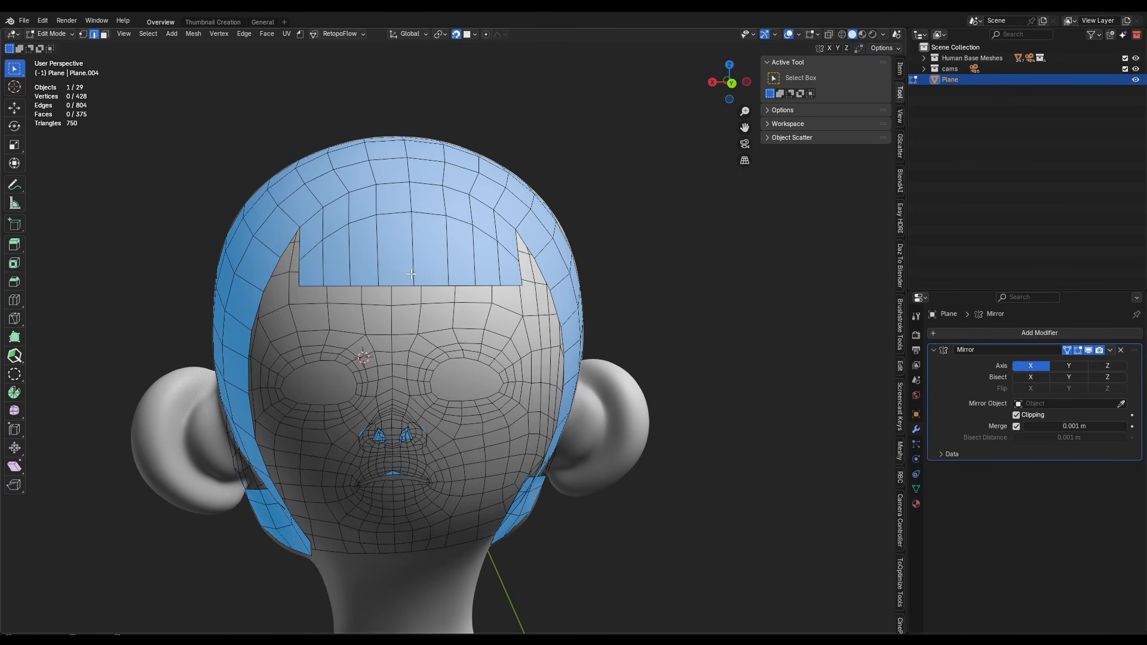
Extrude the row repeatedly down the back of the head to form a central quad strip toward the nape
{"action": "key", "text": "e"}
{"action": "left_click", "coordinate": [444, 369]}
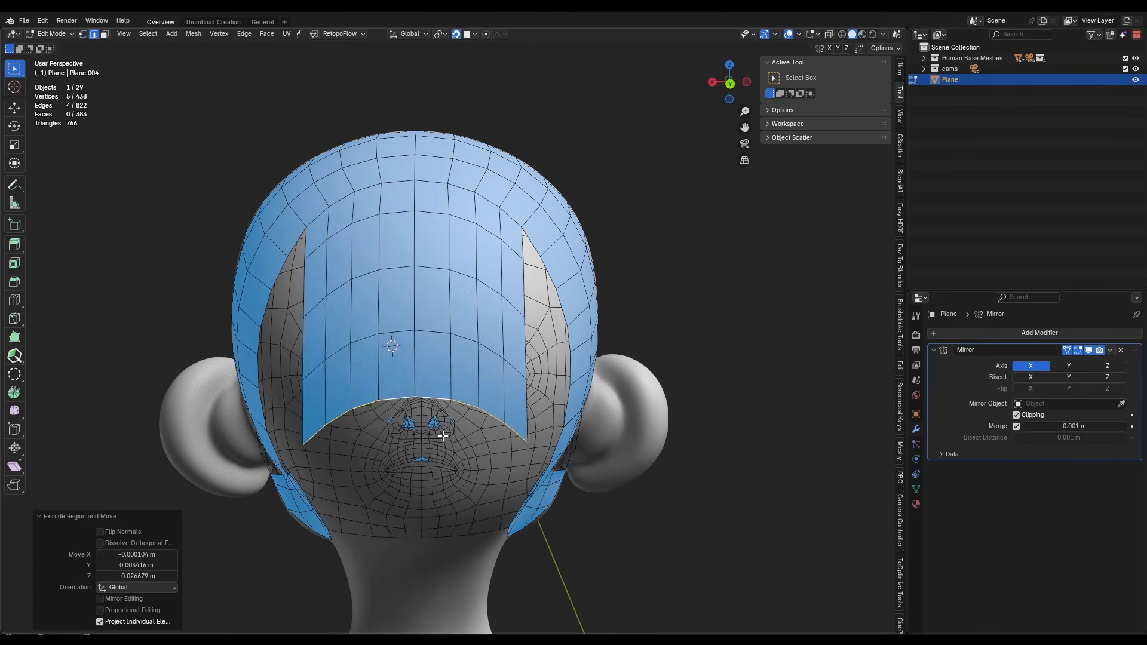
{"action": "key", "text": "e"}
{"action": "middle_click_drag", "start_coordinate": [444, 368], "coordinate": [454, 391]}
{"action": "left_click", "coordinate": [496, 376]}
{"action": "key", "text": "e"}
Fill the long gap between the side mesh and the central back strip with PolyQuilt quads
{"action": "left_click", "coordinate": [14, 356]}
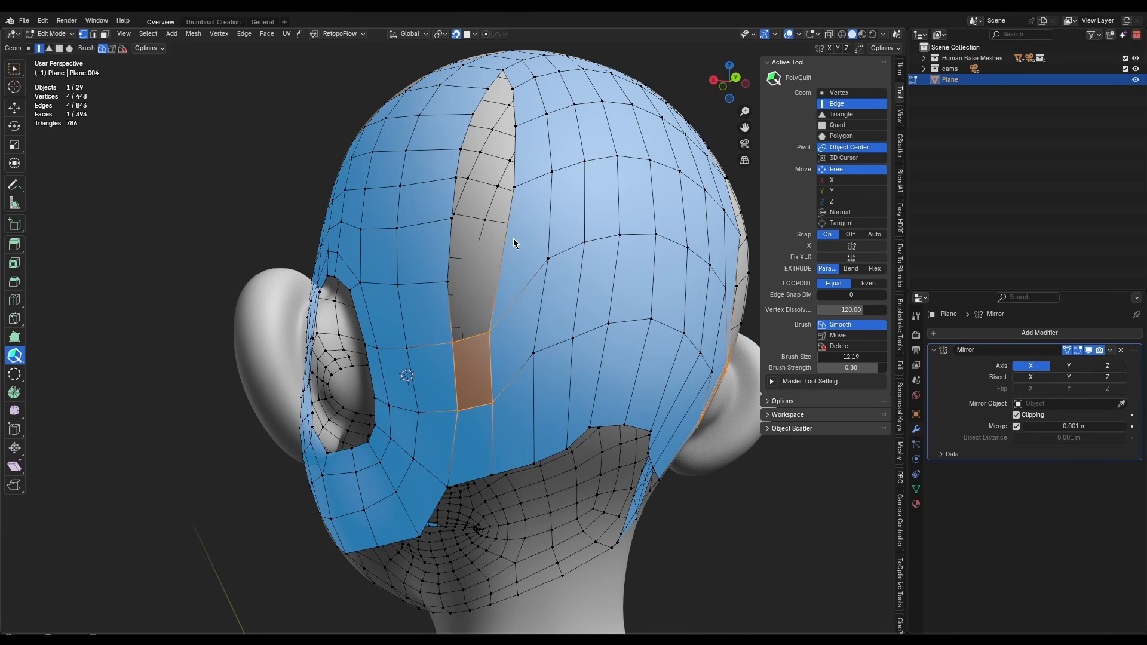
{"action": "middle_click_drag", "start_coordinate": [455, 233], "coordinate": [487, 241]}
{"action": "scroll", "coordinate": [466, 230], "scroll_direction": "down", "scroll_amount": 4}
{"action": "scroll", "coordinate": [454, 269], "scroll_direction": "up", "scroll_amount": 6}
{"action": "left_click", "coordinate": [442, 288]}
{"action": "left_click_drag", "start_coordinate": [370, 474], "coordinate": [399, 432], "text": "shift"}
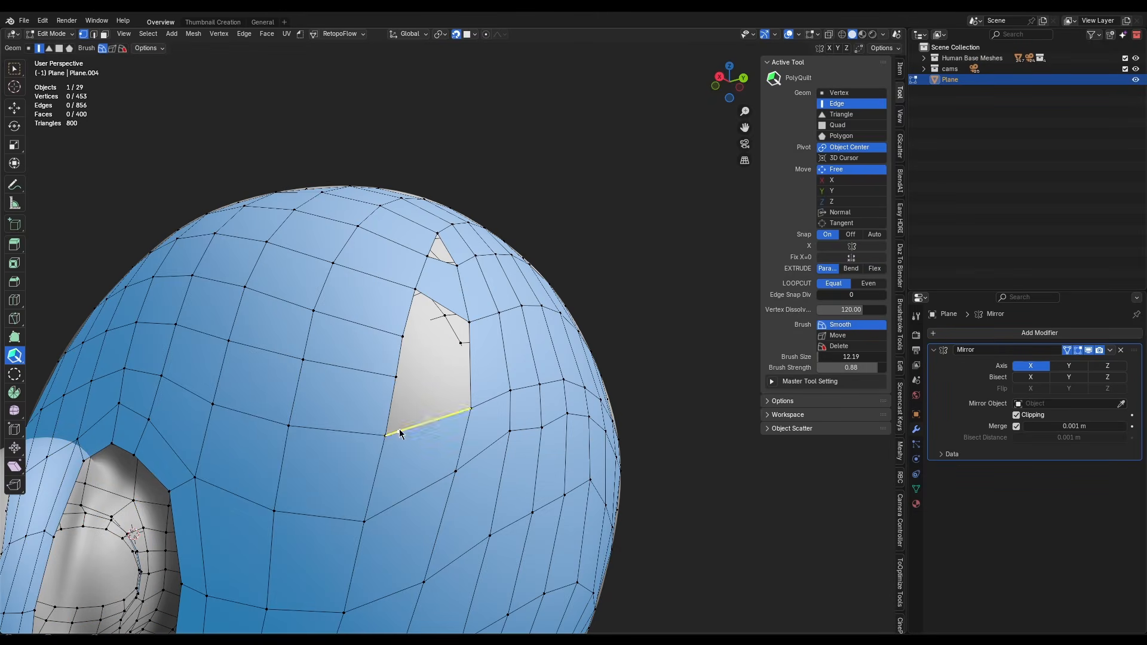
{"action": "middle_click_drag", "start_coordinate": [296, 505], "coordinate": [438, 400]}
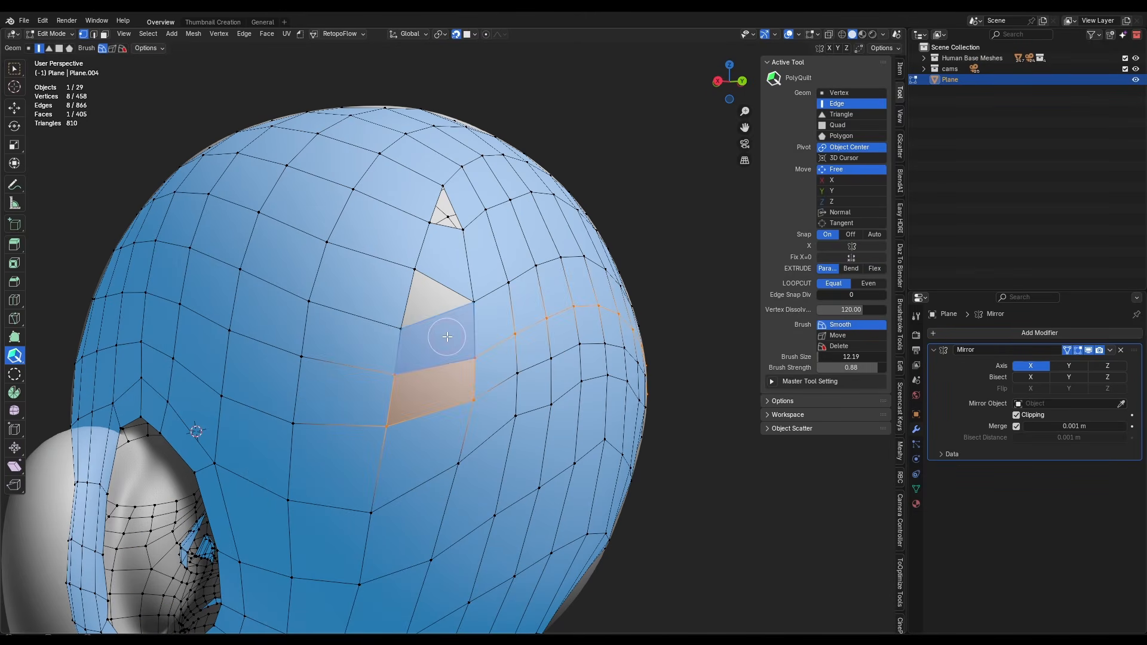
Fill the curved gap across the upper back of the head with quads up to the centre line
{"action": "middle_click_drag", "start_coordinate": [467, 240], "coordinate": [454, 325]}
{"action": "scroll", "coordinate": [461, 317], "scroll_direction": "down", "scroll_amount": 3}
{"action": "mouse_move", "coordinate": [402, 463]}
{"action": "middle_mouse_down"}
{"action": "mouse_move", "coordinate": [407, 370]}
{"action": "mouse_move", "coordinate": [422, 372]}
{"action": "middle_mouse_up"}
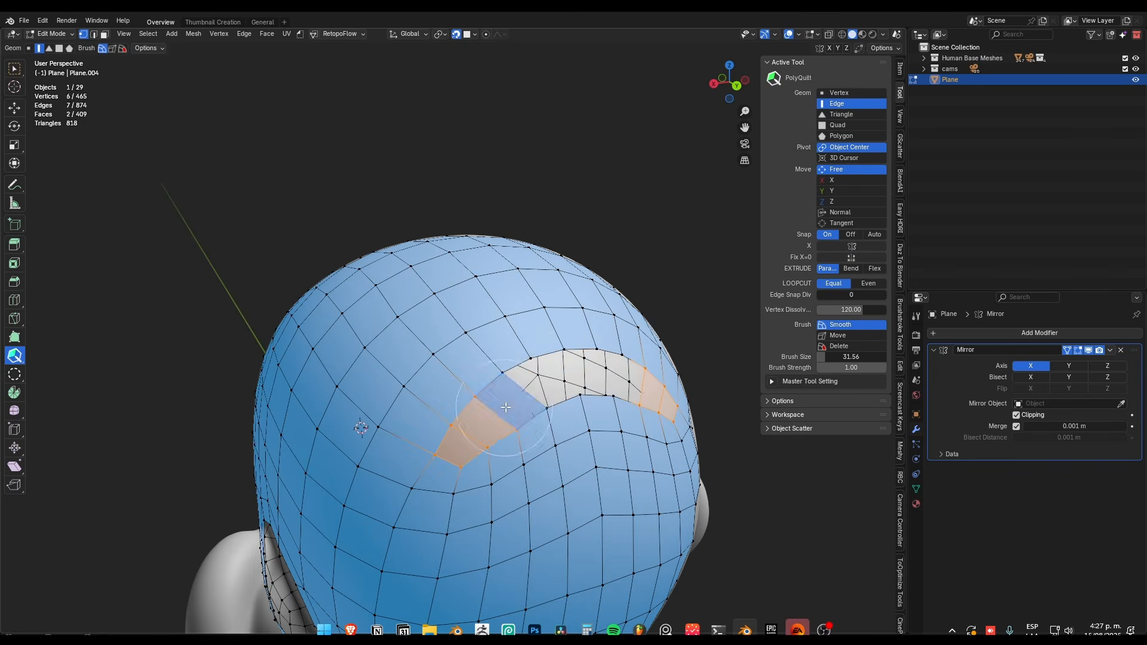
{"action": "middle_click_drag", "start_coordinate": [611, 414], "coordinate": [590, 404]}
{"action": "scroll", "coordinate": [590, 404], "scroll_direction": "up", "scroll_amount": 2}
{"action": "key", "text": "alt+a"}
{"action": "middle_click_drag", "start_coordinate": [267, 509], "coordinate": [281, 521]}
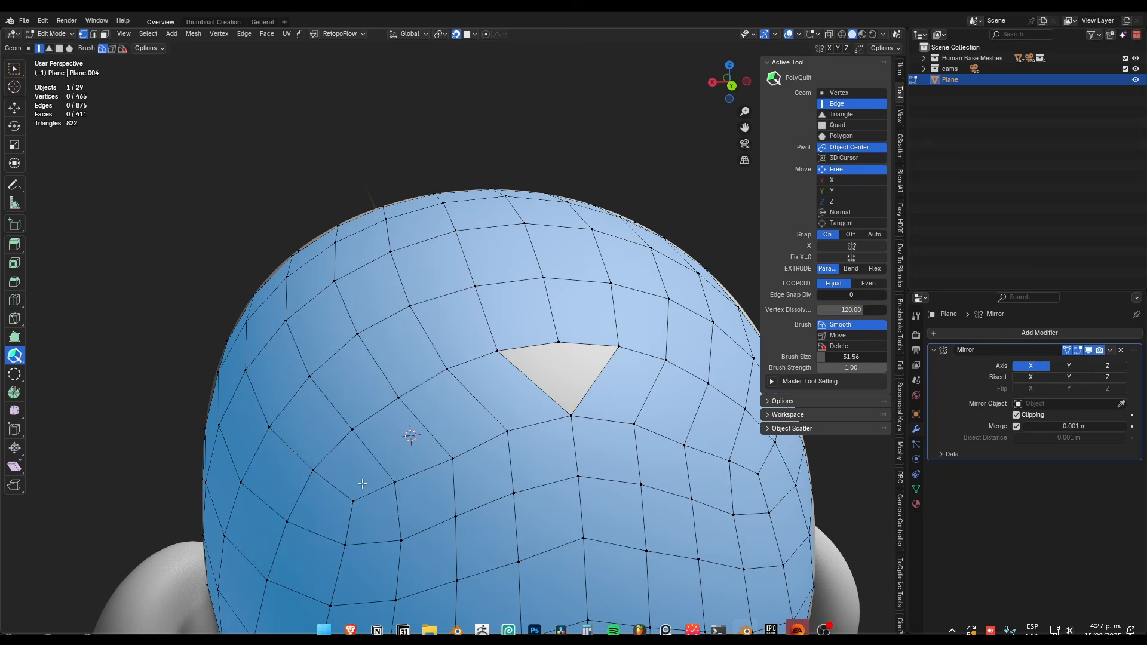
Insert an edge loop through the triangular hole at the upper back of the head and fill the resulting openings with quads
{"action": "middle_click_drag", "start_coordinate": [363, 483], "coordinate": [307, 448]}
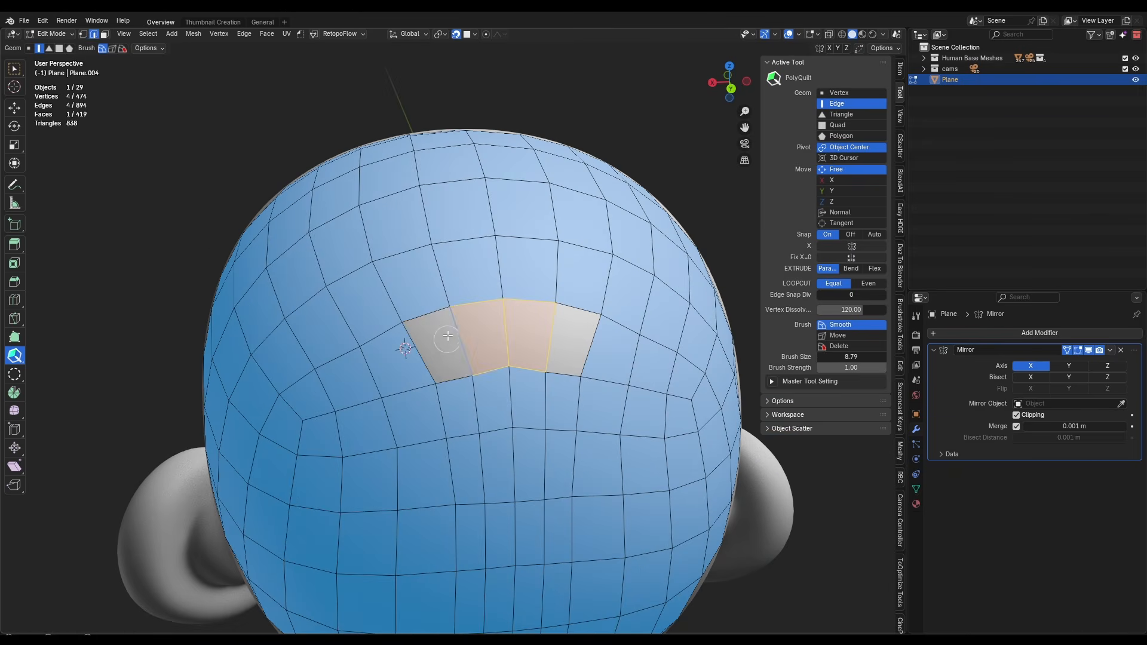
{"action": "key", "text": "a"}
{"action": "scroll", "coordinate": [482, 374], "scroll_direction": "down", "scroll_amount": 2}
{"action": "key", "text": "alt+a"}
{"action": "scroll", "coordinate": [471, 369], "scroll_direction": "down", "scroll_amount": 2}
Even out the quads over the crown and back of the head with the PolyQuilt Smooth brush
{"action": "middle_click_drag", "start_coordinate": [482, 374], "coordinate": [467, 335]}
{"action": "scroll", "coordinate": [467, 334], "scroll_direction": "up", "scroll_amount": 3}
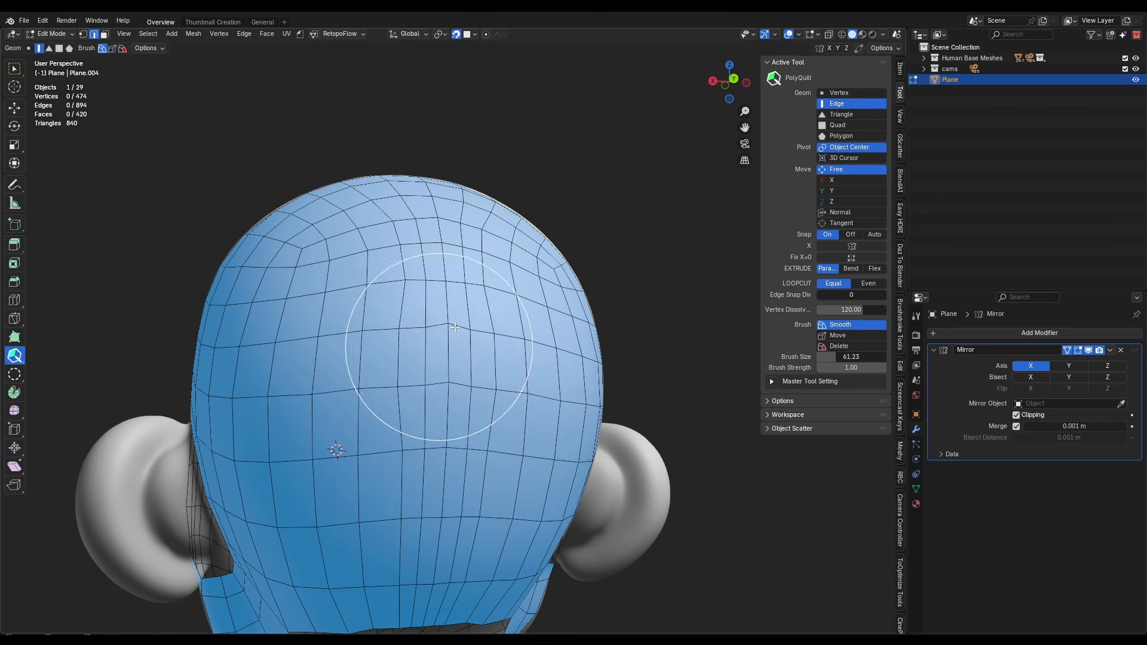
{"action": "middle_click_drag", "start_coordinate": [384, 435], "coordinate": [357, 458]}
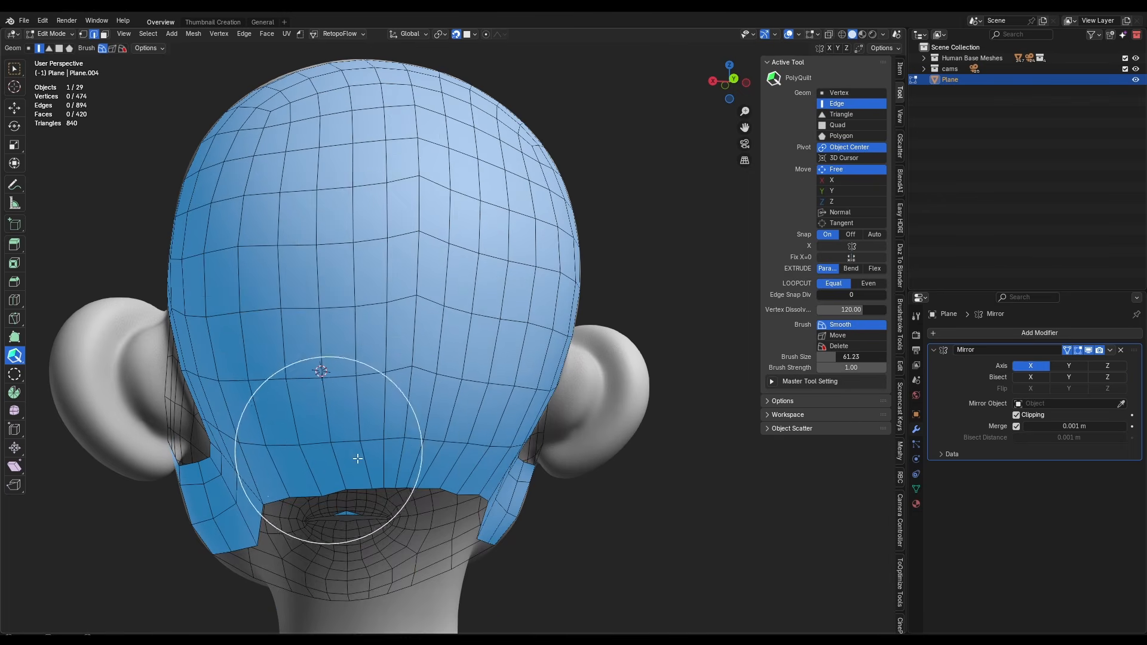
{"action": "middle_click_drag", "start_coordinate": [320, 171], "coordinate": [519, 283]}
{"action": "middle_click_drag", "start_coordinate": [269, 270], "coordinate": [421, 291]}
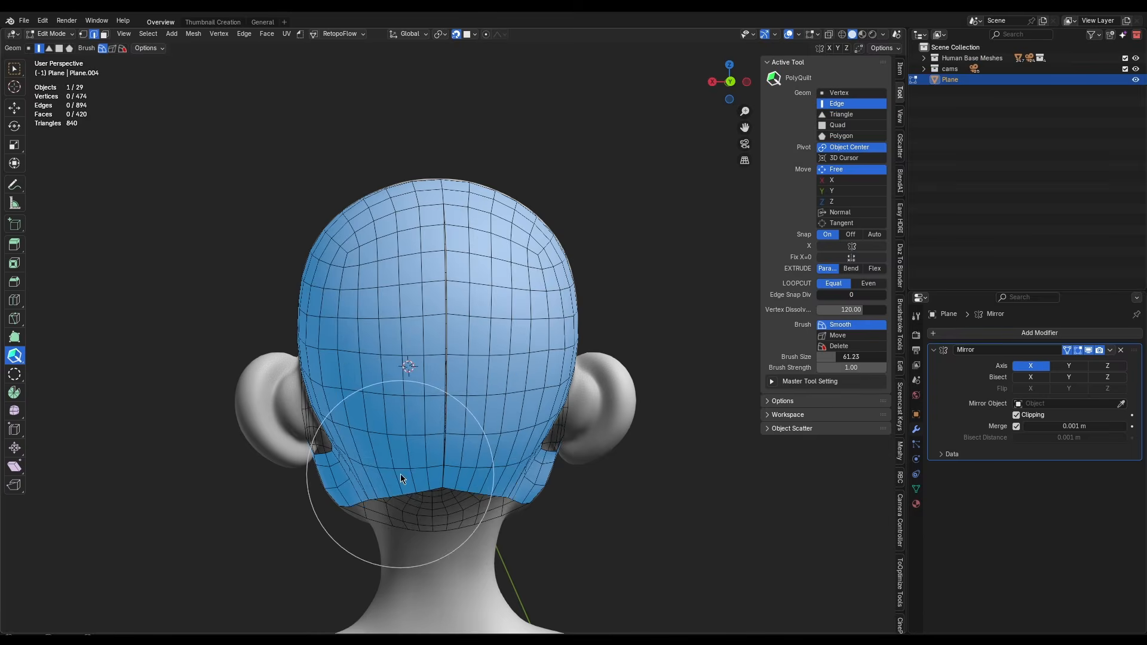
{"action": "middle_click_drag", "start_coordinate": [400, 474], "coordinate": [395, 418]}
{"action": "scroll", "coordinate": [380, 466], "scroll_direction": "up", "scroll_amount": 3}
{"action": "scroll", "coordinate": [453, 267], "scroll_direction": "down", "scroll_amount": 3}
{"action": "middle_click_drag", "start_coordinate": [452, 269], "coordinate": [483, 343]}
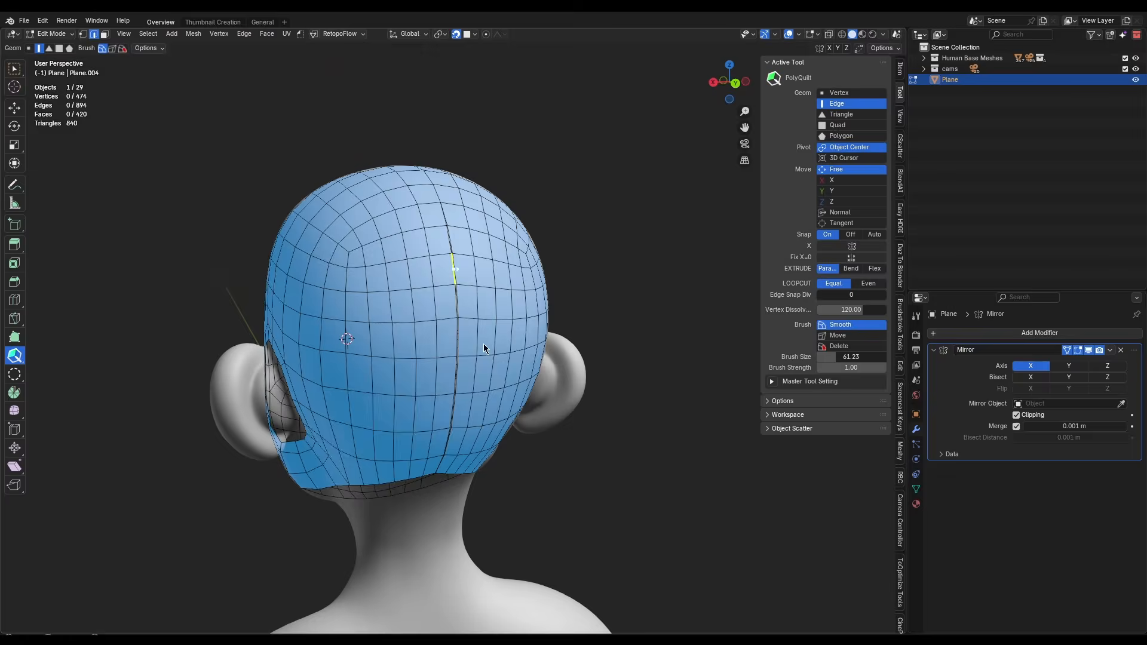
{"action": "scroll", "coordinate": [483, 343], "scroll_direction": "down", "scroll_amount": 4}
{"action": "middle_click_drag", "start_coordinate": [358, 358], "coordinate": [719, 335]}
{"action": "scroll", "coordinate": [514, 343], "scroll_direction": "up", "scroll_amount": 3}
{"action": "scroll", "coordinate": [719, 335], "scroll_direction": "up", "scroll_amount": 3}
{"action": "middle_click_drag", "start_coordinate": [454, 310], "coordinate": [241, 295]}
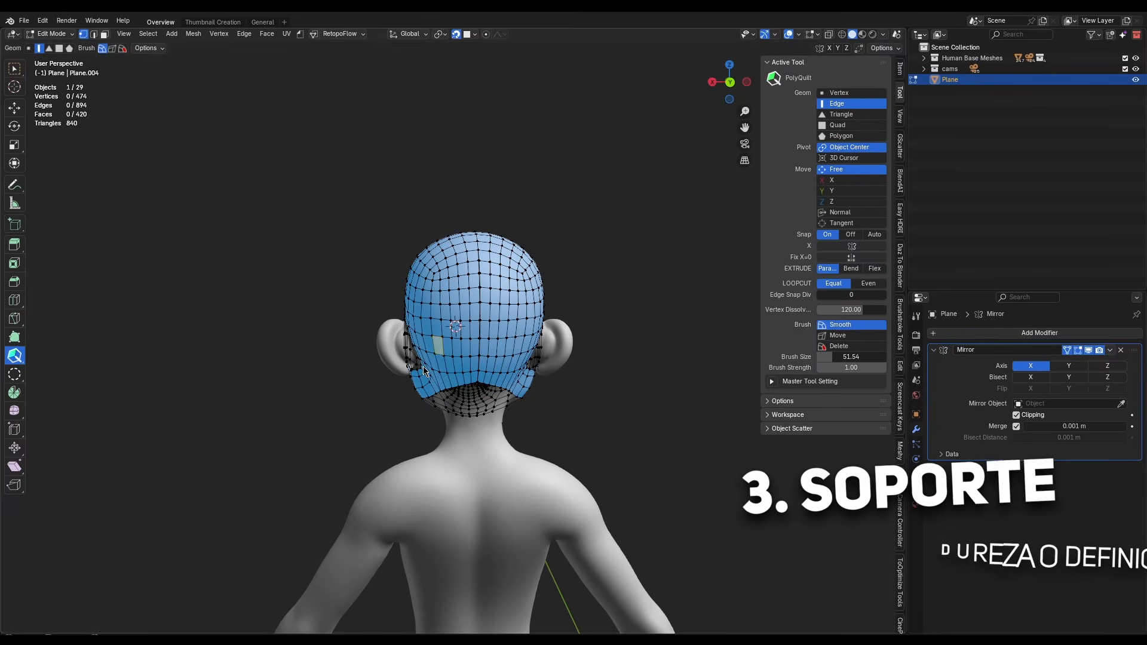
Close the open centre seam at the back of the head by moving its vertices onto the mirror line
{"action": "scroll", "coordinate": [423, 371], "scroll_direction": "up", "scroll_amount": 5}
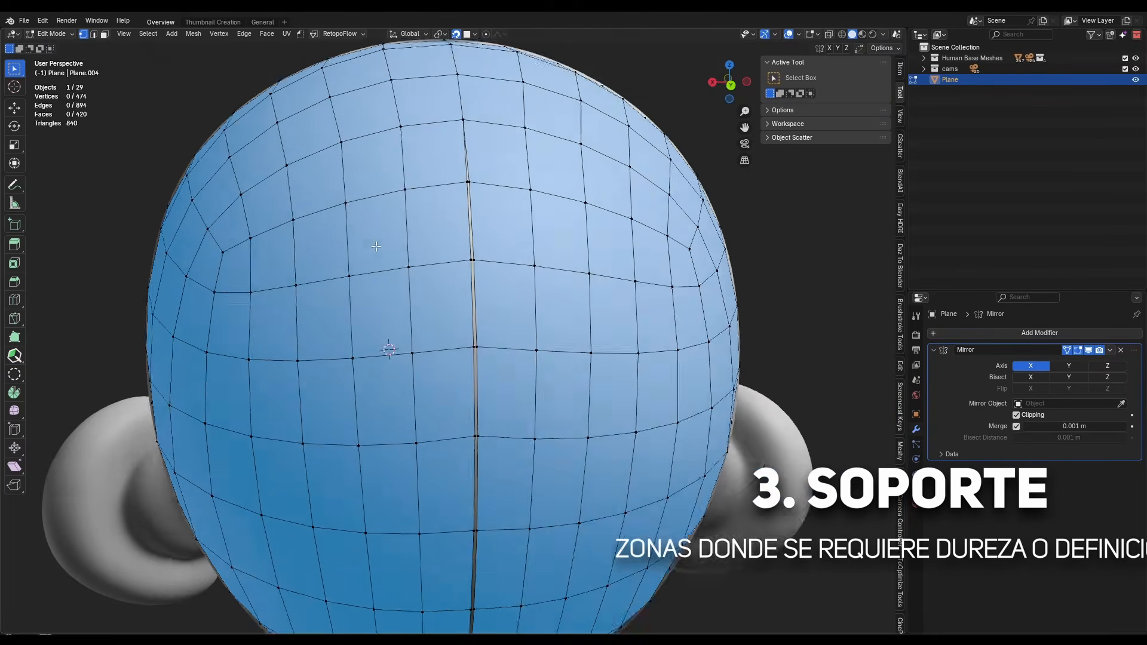
{"action": "scroll", "coordinate": [505, 190], "scroll_direction": "up", "scroll_amount": 4}
{"action": "left_click", "coordinate": [505, 190]}
{"action": "middle_click_drag", "start_coordinate": [506, 190], "coordinate": [464, 248], "text": "shift"}
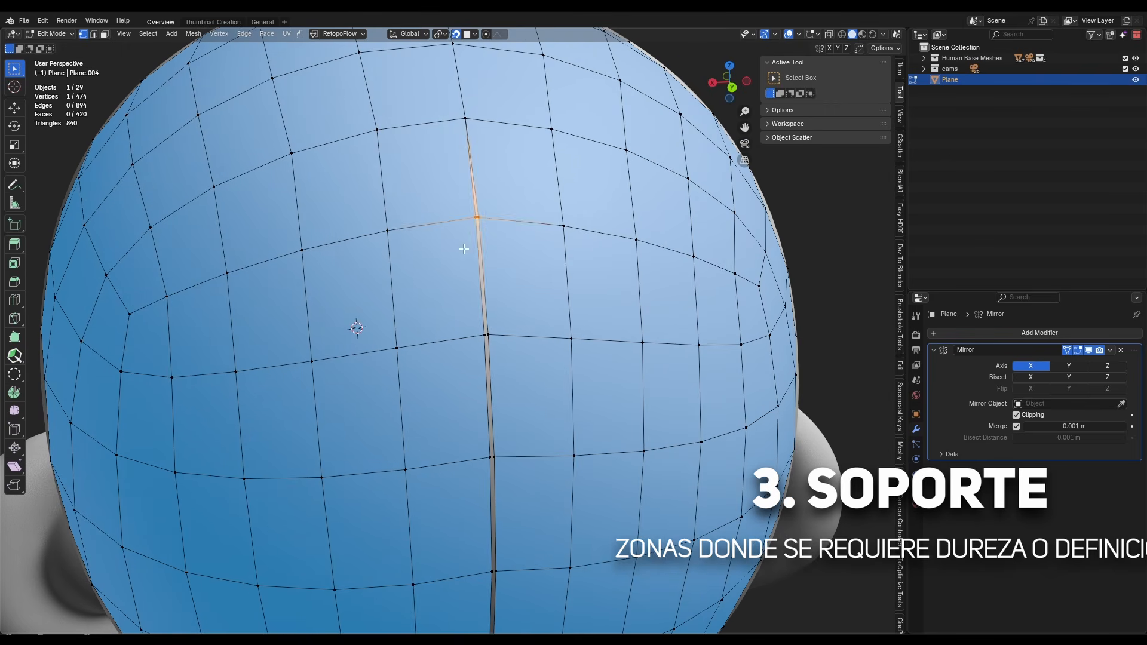
{"action": "left_click", "coordinate": [14, 357]}
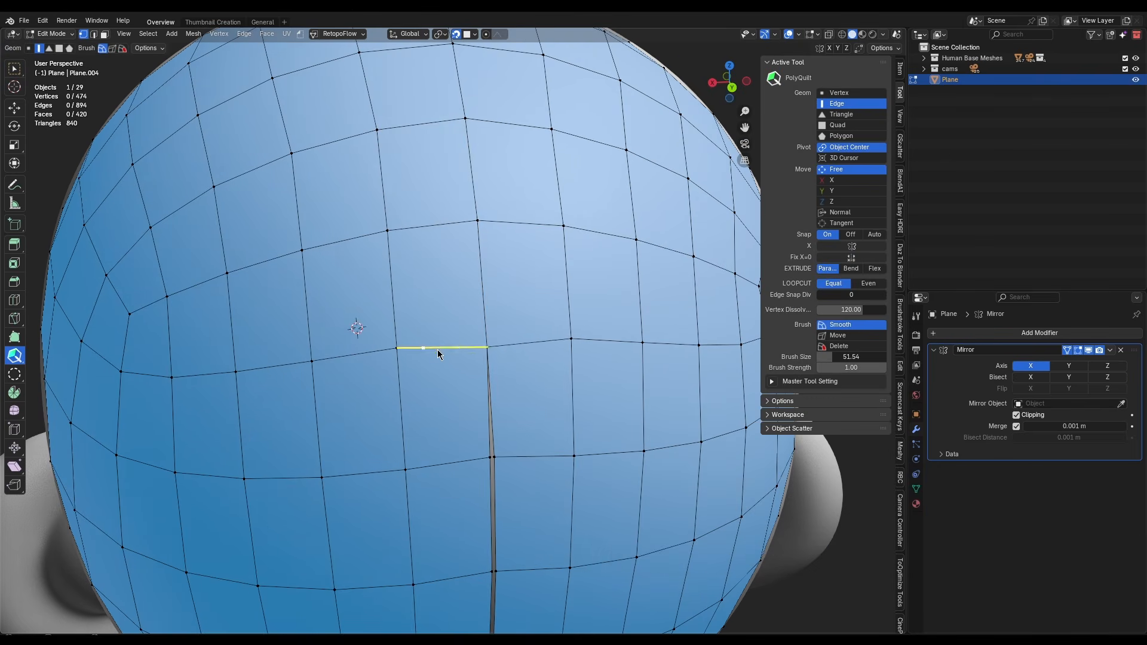
{"action": "middle_click_drag", "start_coordinate": [400, 356], "coordinate": [334, 188], "text": "shift"}
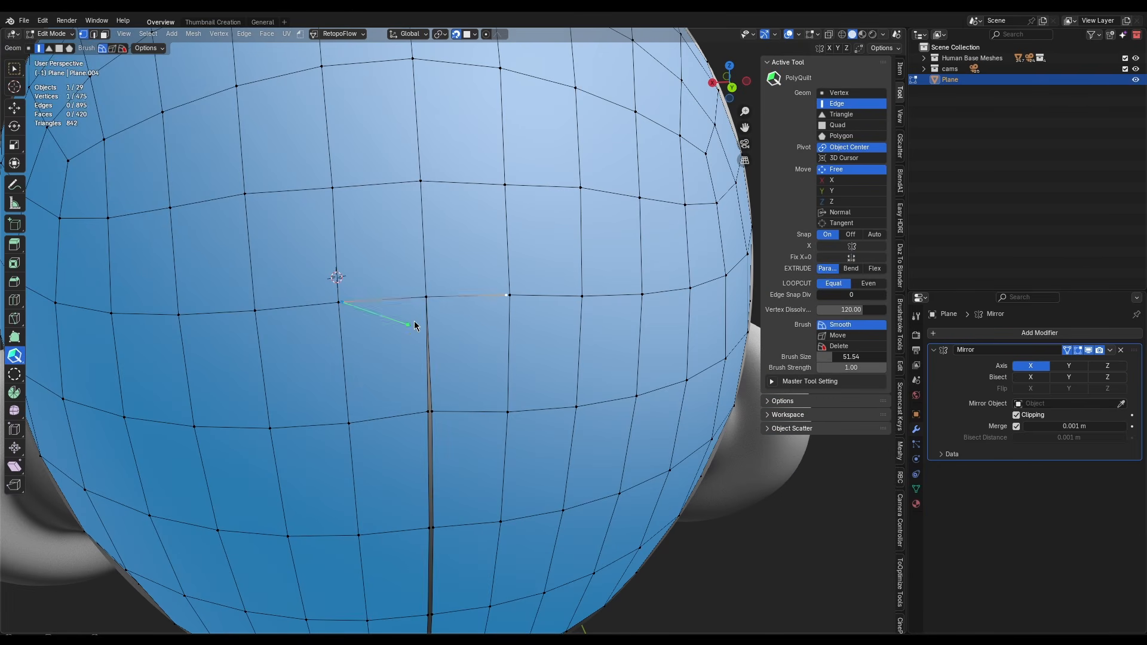
{"action": "scroll", "coordinate": [427, 411], "scroll_direction": "down", "scroll_amount": 8}
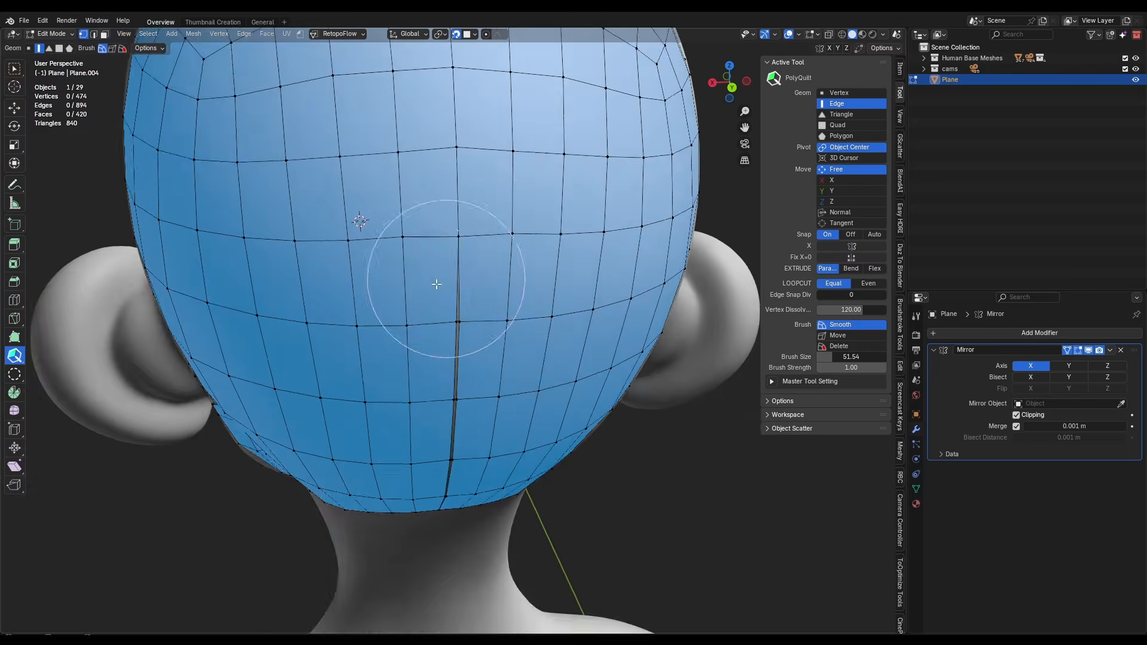
{"action": "middle_click_drag", "start_coordinate": [435, 269], "coordinate": [461, 327]}
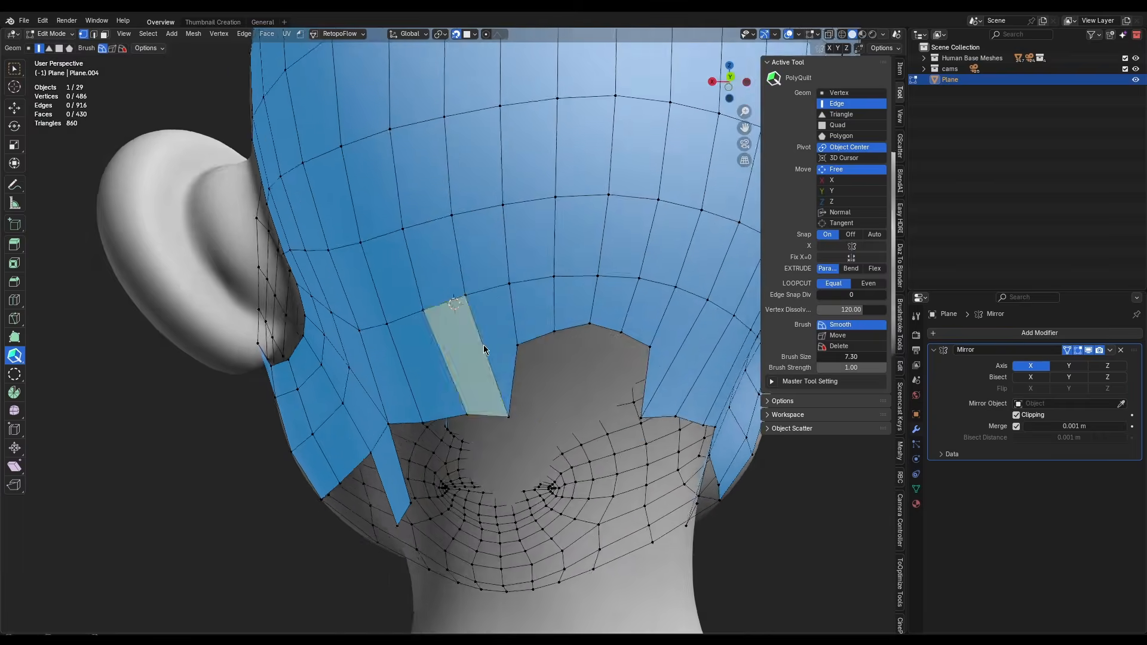
Add a row of quads along the nape from below the ear toward the centre line
{"action": "scroll", "coordinate": [282, 478], "scroll_direction": "up", "scroll_amount": 5}
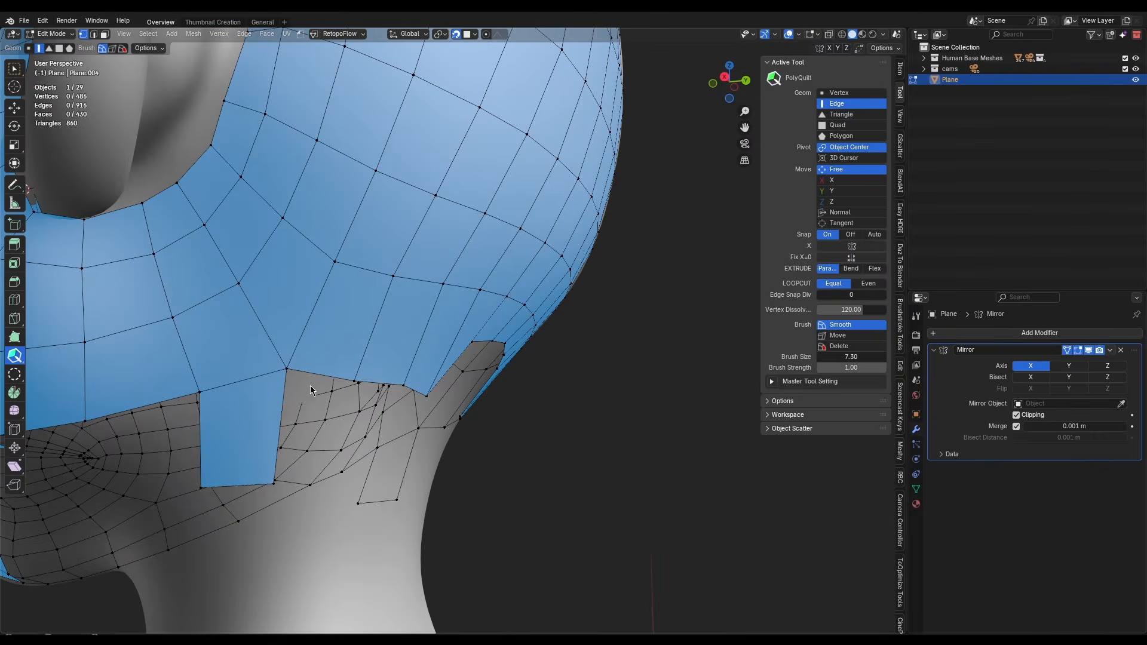
{"action": "middle_click_drag", "start_coordinate": [352, 376], "coordinate": [308, 359]}
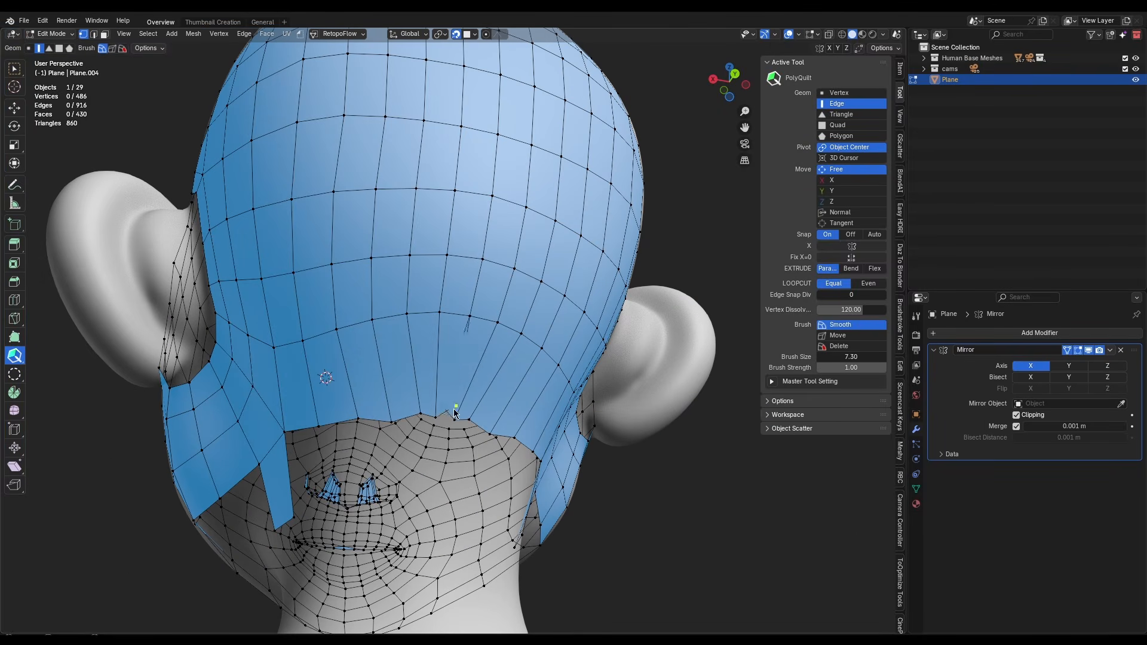
{"action": "middle_click_drag", "start_coordinate": [427, 412], "coordinate": [465, 428]}
{"action": "scroll", "coordinate": [427, 418], "scroll_direction": "up", "scroll_amount": 3}
{"action": "left_click_drag", "start_coordinate": [360, 448], "coordinate": [470, 449]}
{"action": "middle_click_drag", "start_coordinate": [470, 449], "coordinate": [336, 429]}
{"action": "middle_click_drag", "start_coordinate": [329, 488], "coordinate": [361, 442]}
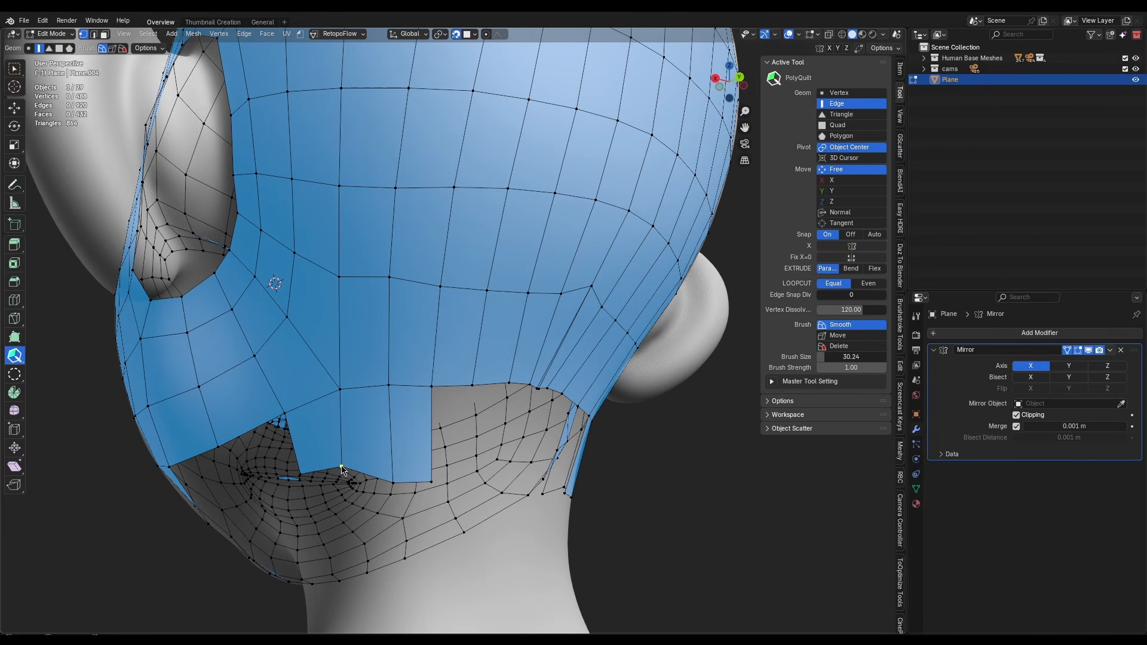
{"action": "scroll", "coordinate": [389, 387], "scroll_direction": "down", "scroll_amount": 5}
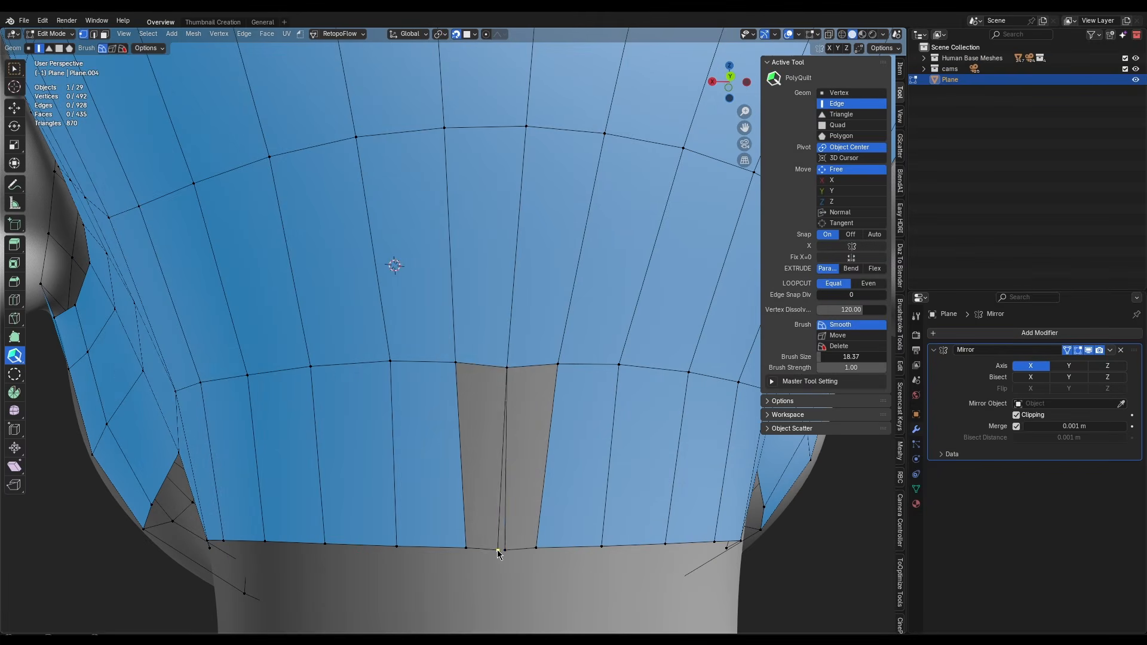
Fill the last gap in the nape row at the centre line and smooth the surrounding quads
{"action": "left_click", "coordinate": [500, 548]}
{"action": "key", "text": "a"}
{"action": "key", "text": "alt+a"}
{"action": "left_click_drag", "start_coordinate": [388, 382], "coordinate": [353, 382], "text": "shift"}
{"action": "scroll", "coordinate": [442, 376], "scroll_direction": "down", "scroll_amount": 3}
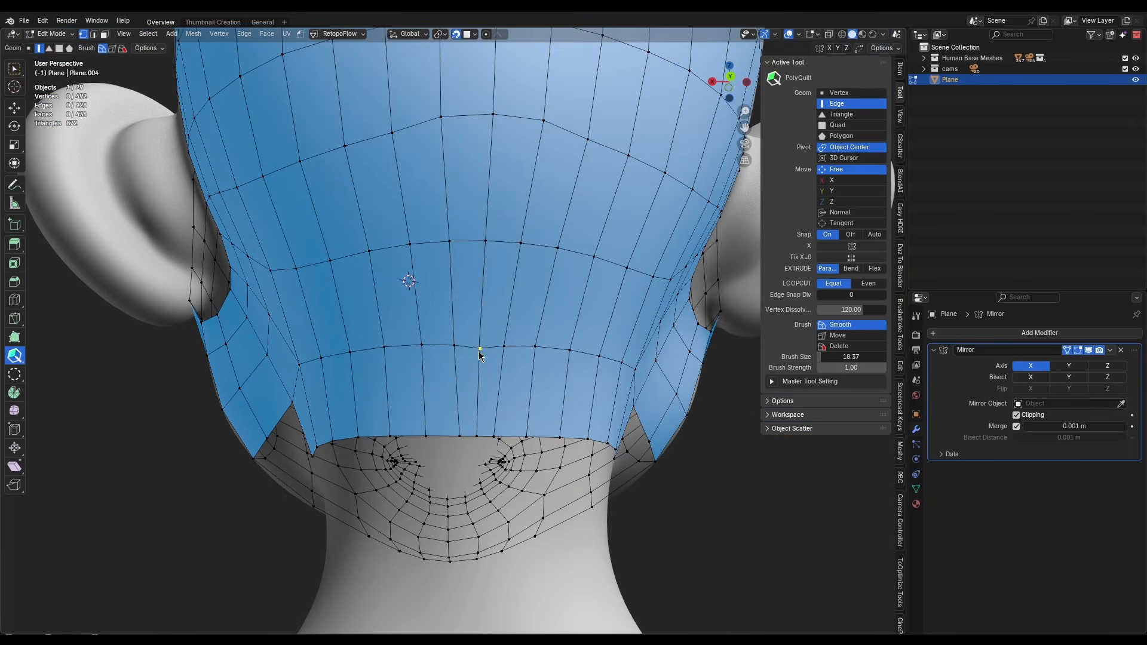
Examine the quad flow over the back of the head and around the ear opening
{"action": "scroll", "coordinate": [479, 348], "scroll_direction": "down", "scroll_amount": 5}
{"action": "scroll", "coordinate": [436, 443], "scroll_direction": "up", "scroll_amount": 6}
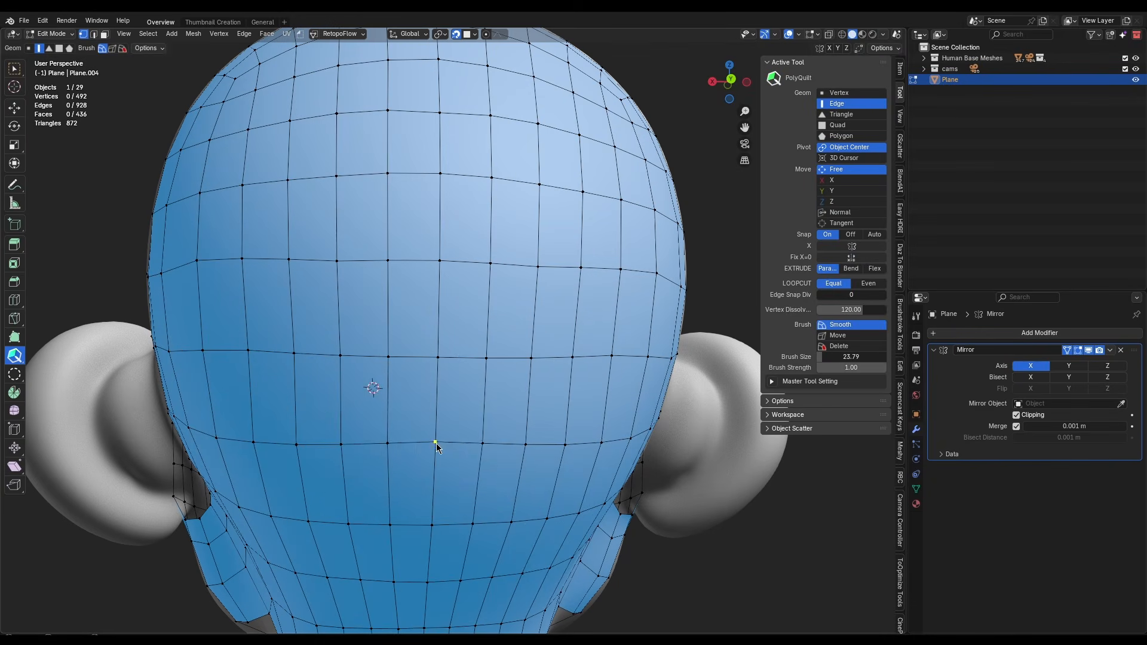
{"action": "scroll", "coordinate": [448, 507], "scroll_direction": "down", "scroll_amount": 1}
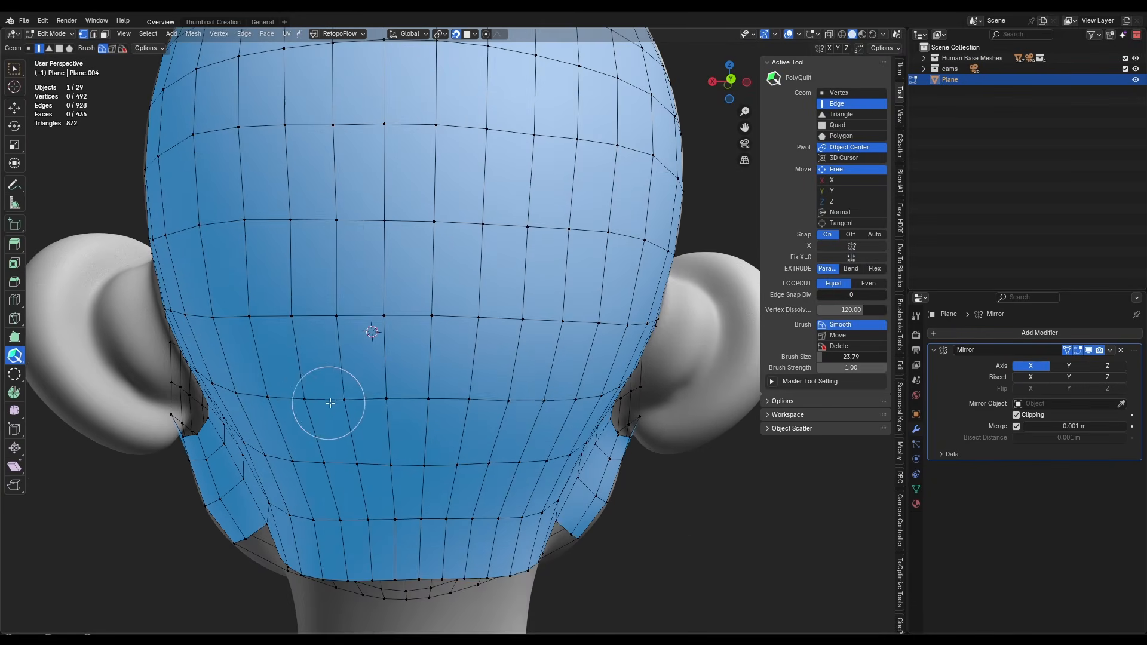
{"action": "scroll", "coordinate": [330, 402], "scroll_direction": "down", "scroll_amount": 4}
{"action": "middle_click_drag", "start_coordinate": [335, 407], "coordinate": [245, 382]}
{"action": "scroll", "coordinate": [507, 472], "scroll_direction": "down", "scroll_amount": 2}
{"action": "scroll", "coordinate": [473, 392], "scroll_direction": "up", "scroll_amount": 3}
{"action": "scroll", "coordinate": [292, 391], "scroll_direction": "up", "scroll_amount": 2}
{"action": "middle_click_drag", "start_coordinate": [573, 334], "coordinate": [655, 315]}
{"action": "scroll", "coordinate": [477, 317], "scroll_direction": "up", "scroll_amount": 4}
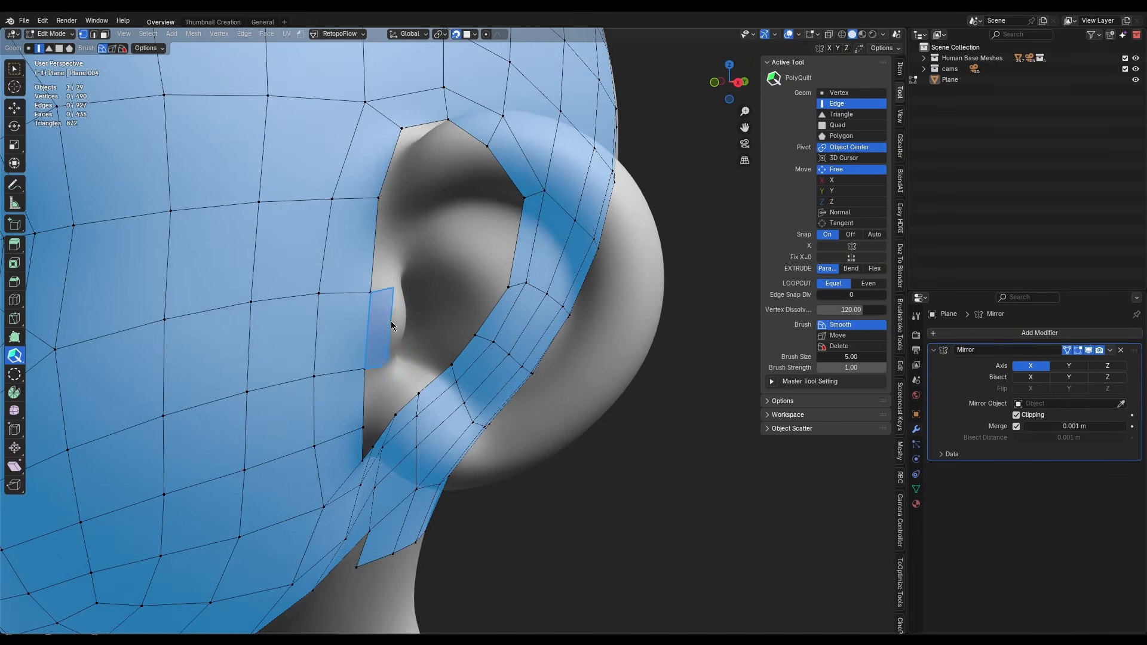
Extrude a strip of quads from the front edge of the ear opening up and over the top of the ear
{"action": "middle_click_drag", "start_coordinate": [397, 392], "coordinate": [387, 482], "text": "shift"}
{"action": "left_click", "coordinate": [393, 379]}
{"action": "left_click_drag", "start_coordinate": [386, 296], "coordinate": [429, 252]}
{"action": "scroll", "coordinate": [429, 252], "scroll_direction": "down", "scroll_amount": 2}
{"action": "mouse_move", "coordinate": [429, 252]}
{"action": "middle_mouse_down"}
{"action": "mouse_move", "coordinate": [424, 274]}
{"action": "mouse_move", "coordinate": [414, 267]}
{"action": "middle_mouse_up"}
{"action": "left_click_drag", "start_coordinate": [413, 266], "coordinate": [435, 253]}
{"action": "middle_click_drag", "start_coordinate": [435, 252], "coordinate": [423, 242]}
{"action": "left_click_drag", "start_coordinate": [423, 241], "coordinate": [432, 237]}
{"action": "middle_click_drag", "start_coordinate": [432, 237], "coordinate": [371, 420]}
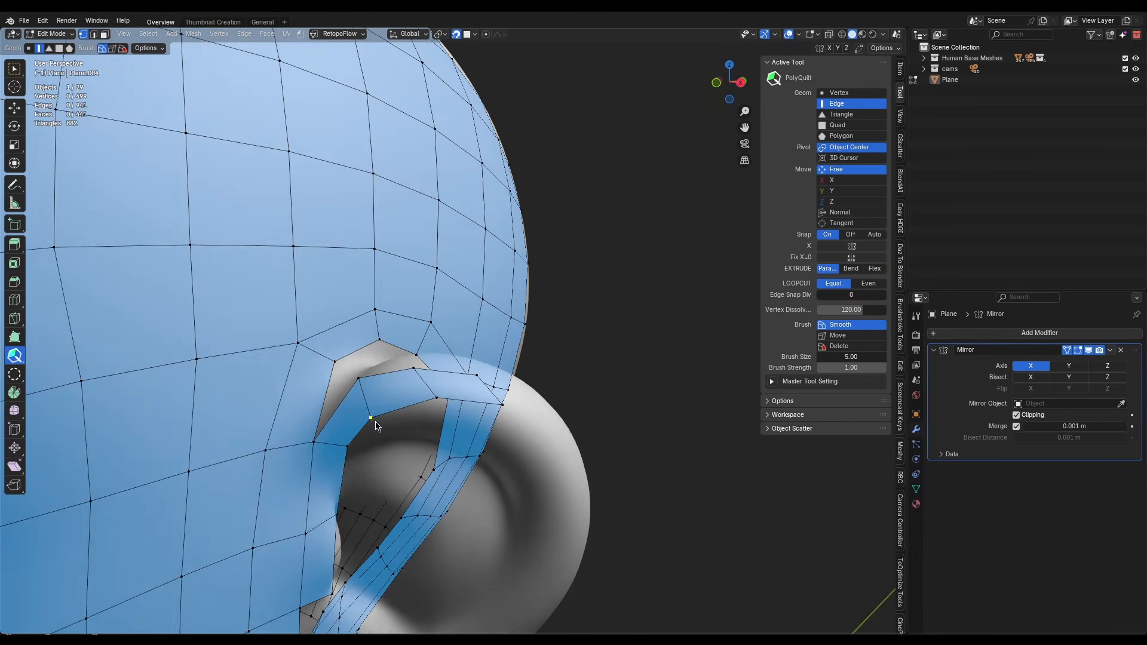
{"action": "left_click_drag", "start_coordinate": [371, 420], "coordinate": [352, 412]}
Cut an extra edge at the front root of the ear and adjust the quads where the upper rim meets the head
{"action": "middle_click_drag", "start_coordinate": [353, 412], "coordinate": [277, 419]}
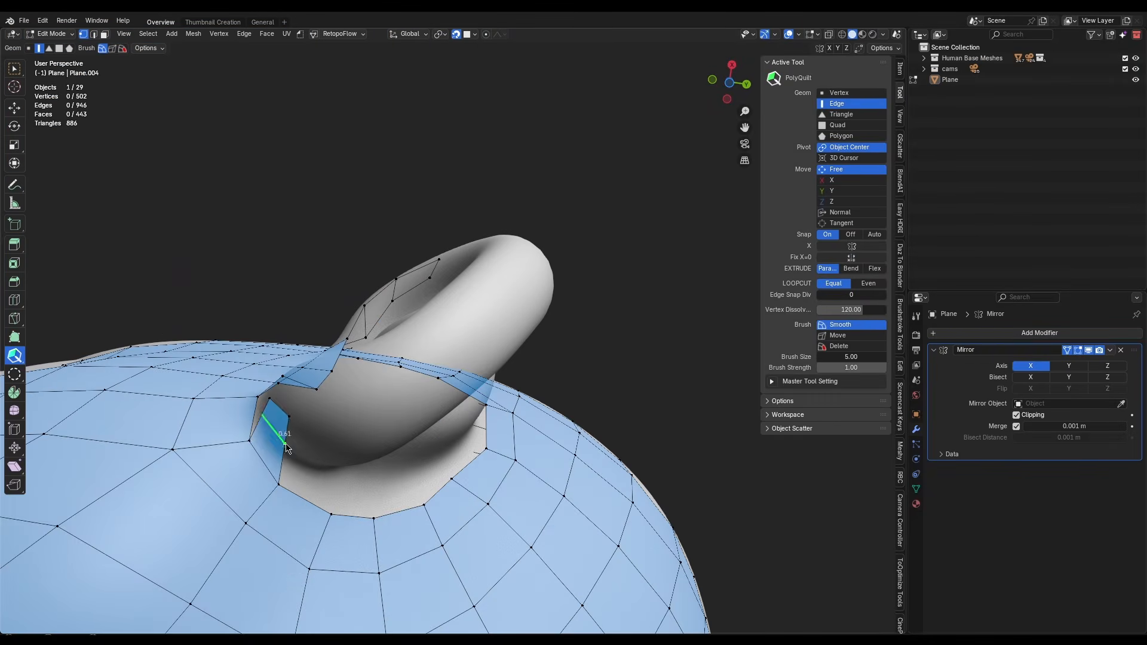
{"action": "left_click_drag", "start_coordinate": [277, 418], "coordinate": [288, 425]}
{"action": "middle_click_drag", "start_coordinate": [288, 426], "coordinate": [254, 417]}
{"action": "left_click", "coordinate": [272, 440]}
{"action": "left_click_drag", "start_coordinate": [254, 417], "coordinate": [272, 441]}
{"action": "middle_click_drag", "start_coordinate": [272, 441], "coordinate": [276, 379]}
{"action": "left_click_drag", "start_coordinate": [277, 378], "coordinate": [308, 373]}
{"action": "middle_click_drag", "start_coordinate": [307, 373], "coordinate": [322, 229]}
{"action": "scroll", "coordinate": [321, 231], "scroll_direction": "down", "scroll_amount": 3}
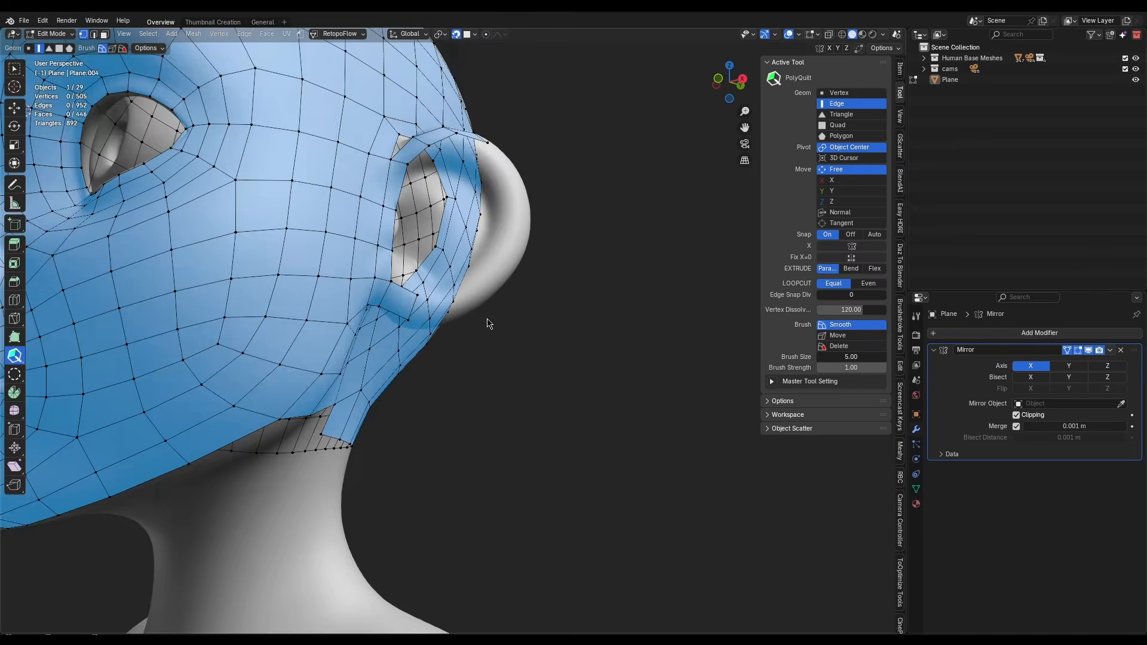
Extend the quads along the earlobe and place two rows of vertices up the outer rim toward the top of the ear
{"action": "scroll", "coordinate": [489, 322], "scroll_direction": "up", "scroll_amount": 3}
{"action": "mouse_move", "coordinate": [489, 323]}
{"action": "middle_mouse_down"}
{"action": "mouse_move", "coordinate": [387, 317]}
{"action": "mouse_move", "coordinate": [368, 388]}
{"action": "mouse_move", "coordinate": [458, 433]}
{"action": "mouse_move", "coordinate": [364, 454]}
{"action": "middle_mouse_up"}
{"action": "left_click_drag", "start_coordinate": [317, 520], "coordinate": [361, 521]}
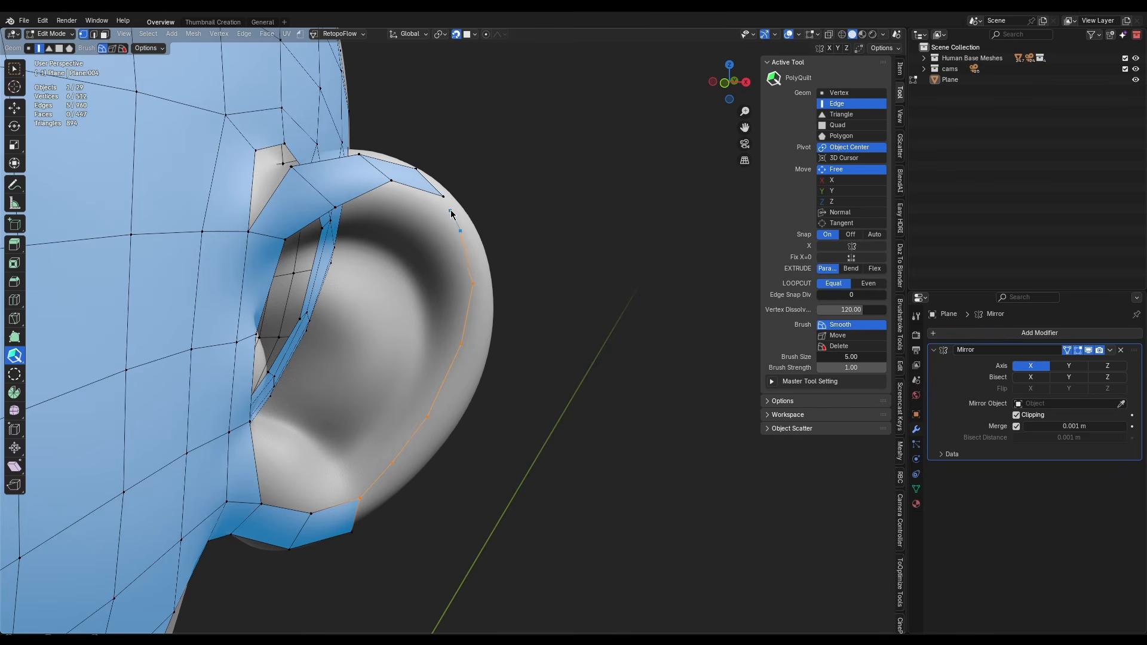
{"action": "left_click", "coordinate": [452, 210]}
{"action": "middle_click_drag", "start_coordinate": [451, 210], "coordinate": [311, 476]}
{"action": "middle_click_drag", "start_coordinate": [423, 489], "coordinate": [382, 502]}
{"action": "left_click", "coordinate": [321, 481]}
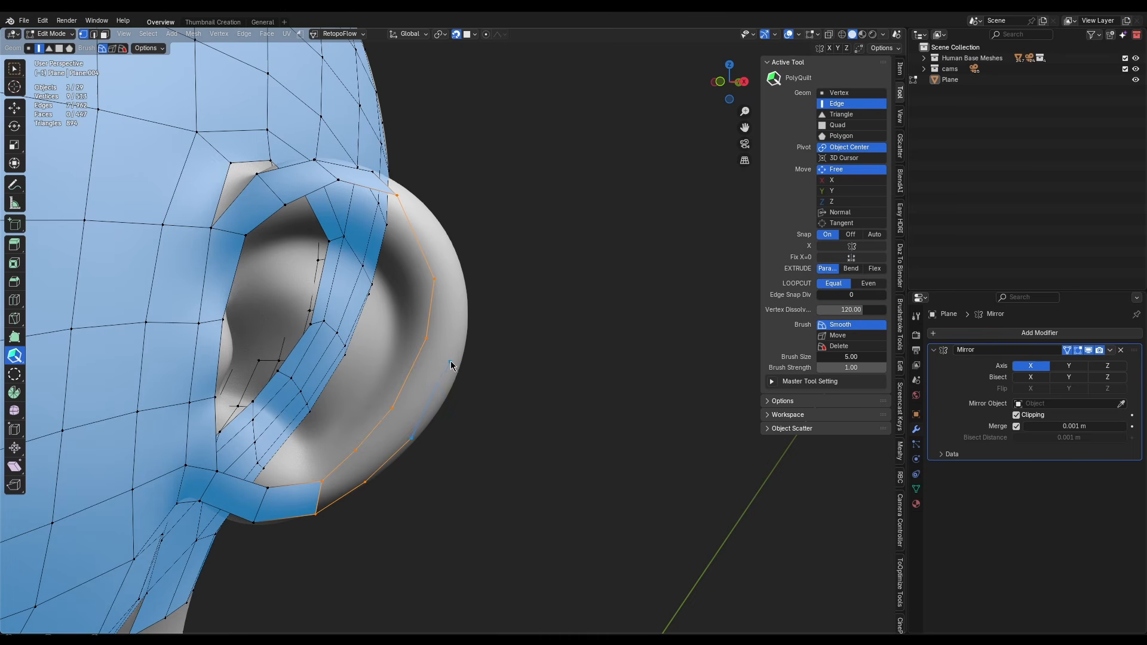
{"action": "left_click", "coordinate": [418, 200]}
Fill quads between the two vertex rows on the outer ear rim and recalculate their normals
{"action": "middle_click_drag", "start_coordinate": [418, 203], "coordinate": [382, 442]}
{"action": "key", "text": "f"}
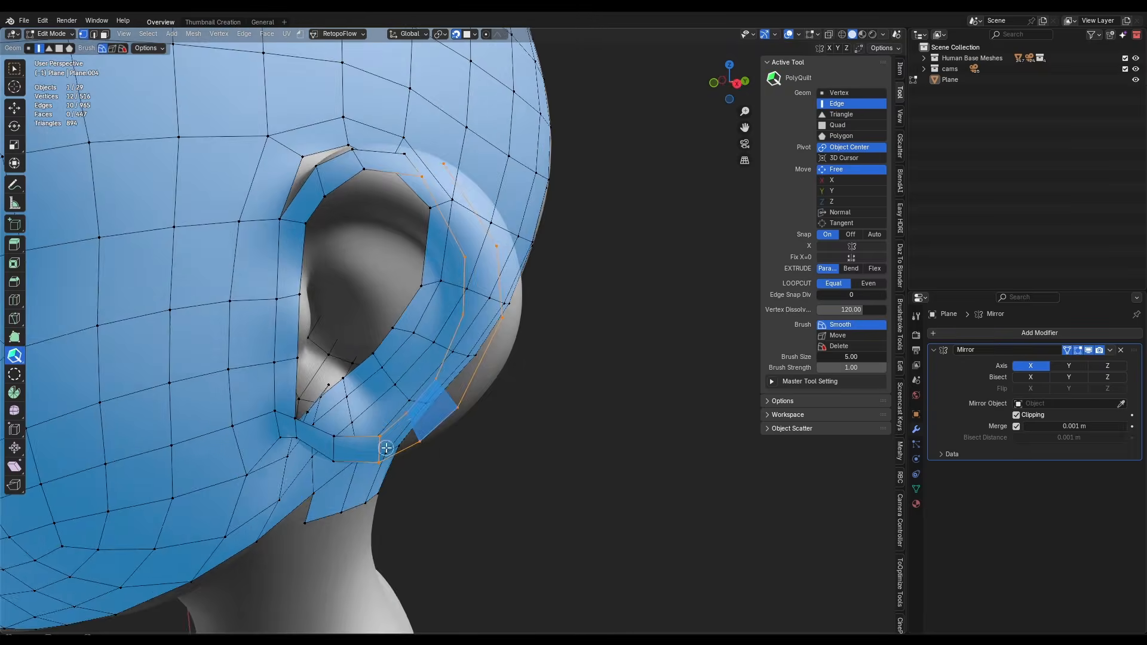
{"action": "key", "text": "a"}
{"action": "middle_click_drag", "start_coordinate": [418, 393], "coordinate": [502, 407]}
{"action": "key", "text": "shift+n"}
{"action": "left_click_drag", "start_coordinate": [502, 406], "coordinate": [451, 460]}
Bridge the rim strip to the quads over the top of the ear and adjust the joining vertices
{"action": "middle_click_drag", "start_coordinate": [452, 460], "coordinate": [323, 300]}
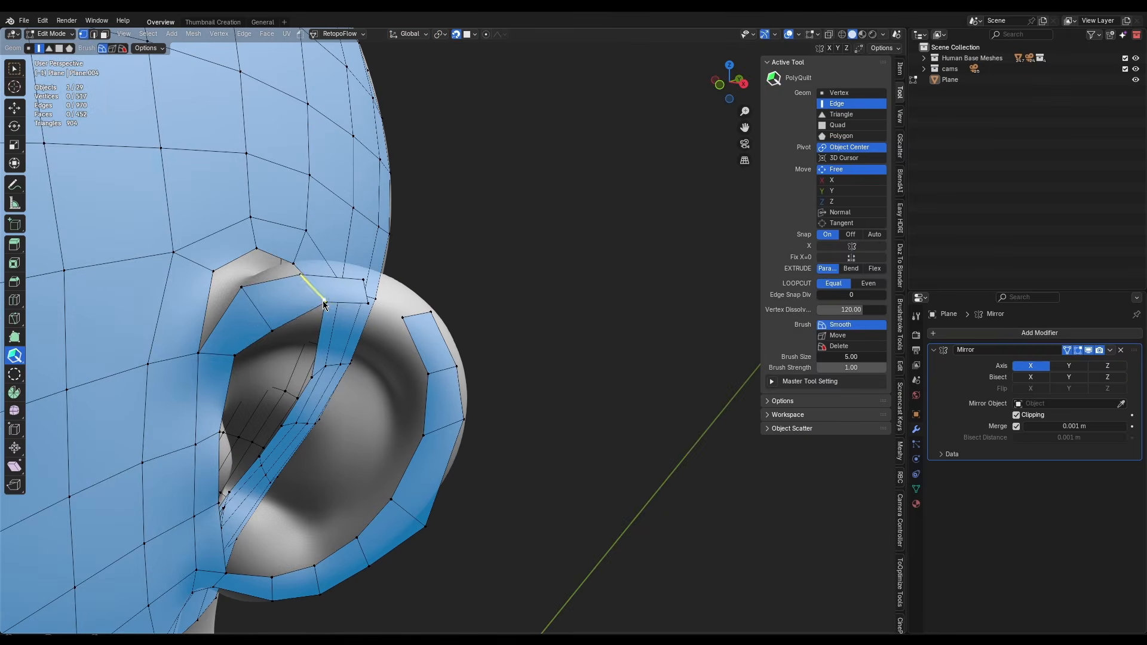
{"action": "left_click_drag", "start_coordinate": [366, 292], "coordinate": [417, 315]}
{"action": "middle_click_drag", "start_coordinate": [417, 315], "coordinate": [422, 437]}
{"action": "scroll", "coordinate": [422, 437], "scroll_direction": "down", "scroll_amount": 2}
{"action": "middle_click_drag", "start_coordinate": [490, 457], "coordinate": [442, 416]}
{"action": "left_click_drag", "start_coordinate": [442, 416], "coordinate": [443, 415]}
{"action": "middle_click_drag", "start_coordinate": [443, 415], "coordinate": [469, 174]}
{"action": "left_click_drag", "start_coordinate": [469, 175], "coordinate": [449, 228]}
Extrude a row of quads from the ear rim onto the back side of the ear
{"action": "middle_click_drag", "start_coordinate": [450, 228], "coordinate": [419, 355]}
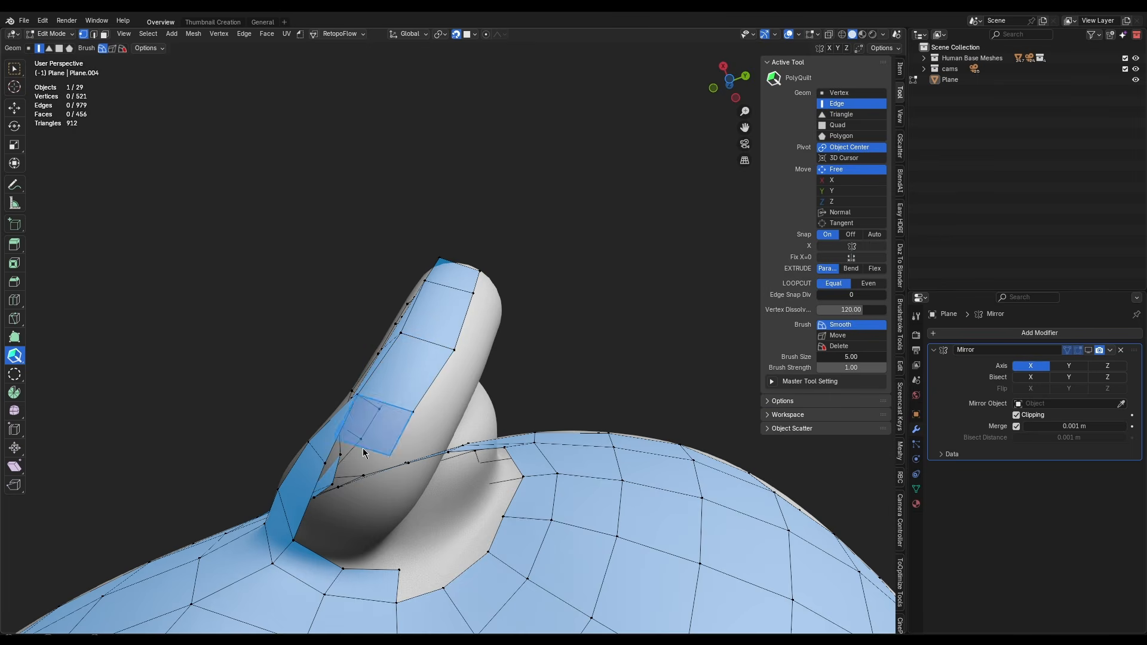
{"action": "left_click_drag", "start_coordinate": [363, 448], "coordinate": [362, 451]}
{"action": "middle_click_drag", "start_coordinate": [362, 451], "coordinate": [315, 386]}
{"action": "left_click_drag", "start_coordinate": [315, 386], "coordinate": [410, 349]}
{"action": "middle_click_drag", "start_coordinate": [409, 349], "coordinate": [486, 328]}
{"action": "scroll", "coordinate": [486, 329], "scroll_direction": "up", "scroll_amount": 4}
{"action": "left_click_drag", "start_coordinate": [486, 329], "coordinate": [464, 317]}
Extrude a second row of quads from the earlobe partway up the back of the ear
{"action": "middle_click_drag", "start_coordinate": [499, 344], "coordinate": [538, 458]}
{"action": "scroll", "coordinate": [444, 388], "scroll_direction": "down", "scroll_amount": 5}
{"action": "scroll", "coordinate": [332, 417], "scroll_direction": "up", "scroll_amount": 5}
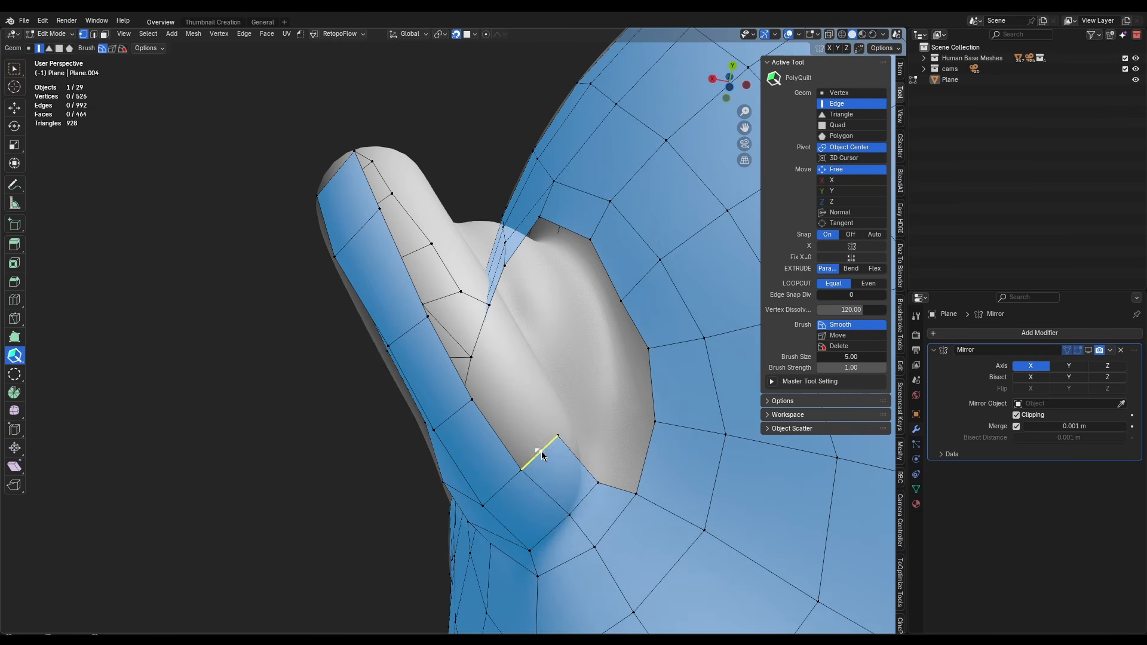
{"action": "left_click_drag", "start_coordinate": [541, 455], "coordinate": [497, 384]}
{"action": "middle_click_drag", "start_coordinate": [498, 384], "coordinate": [561, 538], "text": "shift"}
{"action": "left_click_drag", "start_coordinate": [561, 545], "coordinate": [541, 497]}
{"action": "middle_click_drag", "start_coordinate": [491, 446], "coordinate": [553, 445]}
{"action": "scroll", "coordinate": [552, 445], "scroll_direction": "down", "scroll_amount": 3}
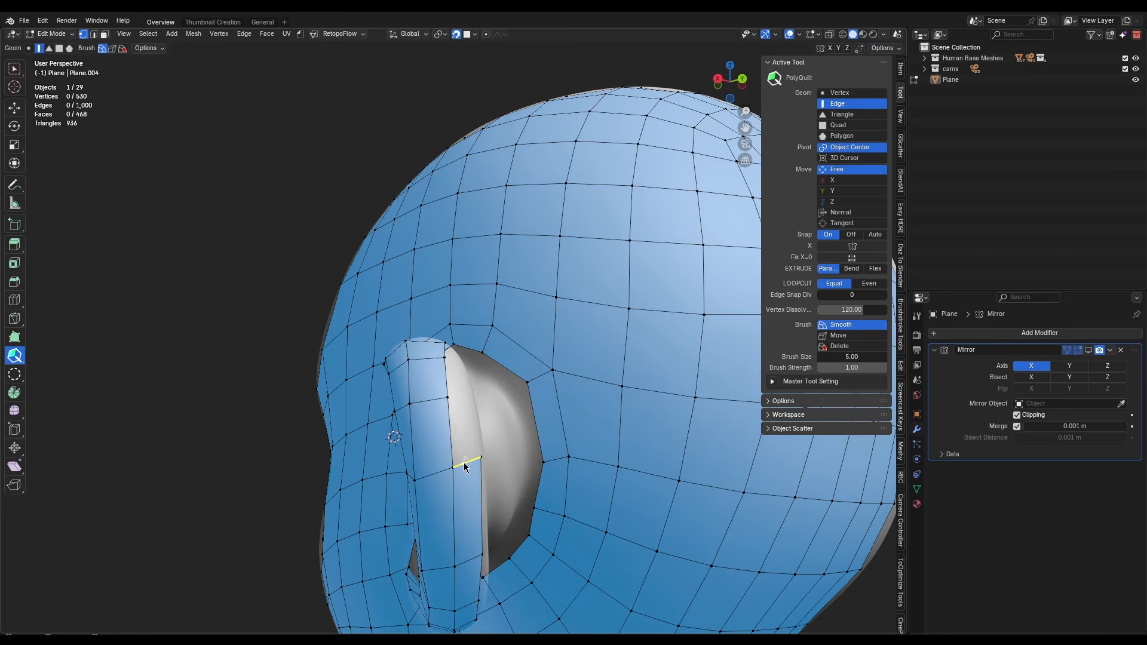
Continue the second row of quads up the back of the ear to the upper rim
{"action": "left_click", "coordinate": [461, 399]}
{"action": "middle_click_drag", "start_coordinate": [462, 399], "coordinate": [523, 378]}
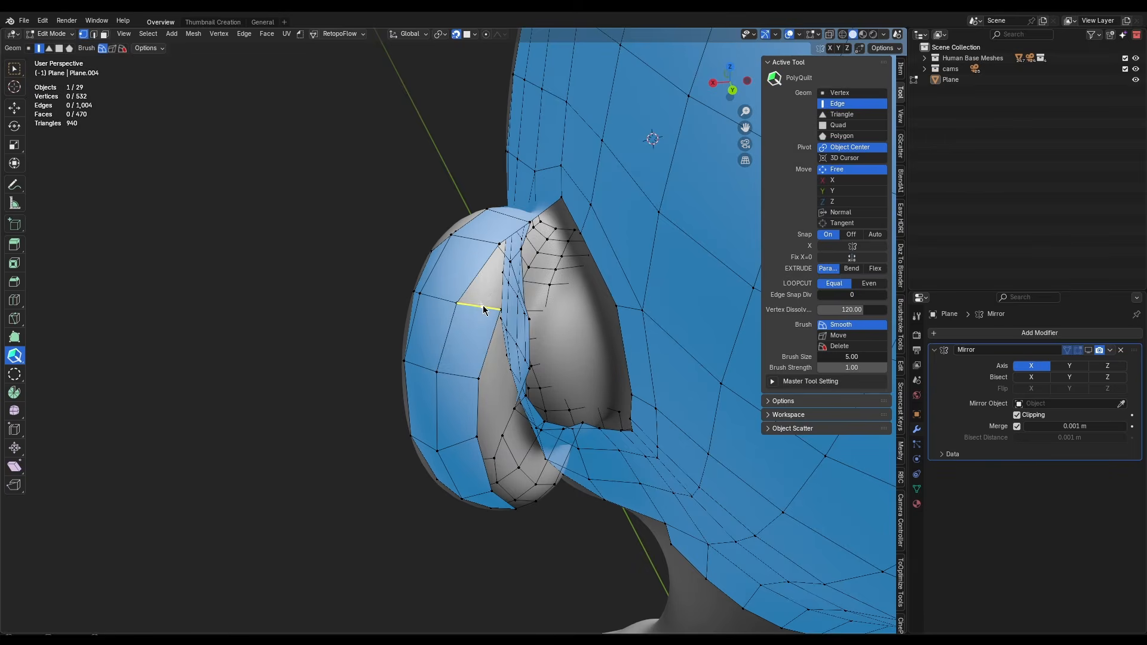
{"action": "left_click", "coordinate": [482, 307]}
{"action": "mouse_move", "coordinate": [482, 307]}
{"action": "middle_mouse_down"}
{"action": "mouse_move", "coordinate": [496, 454]}
{"action": "mouse_move", "coordinate": [504, 335]}
{"action": "mouse_move", "coordinate": [490, 415]}
{"action": "mouse_move", "coordinate": [474, 308]}
{"action": "middle_mouse_up"}
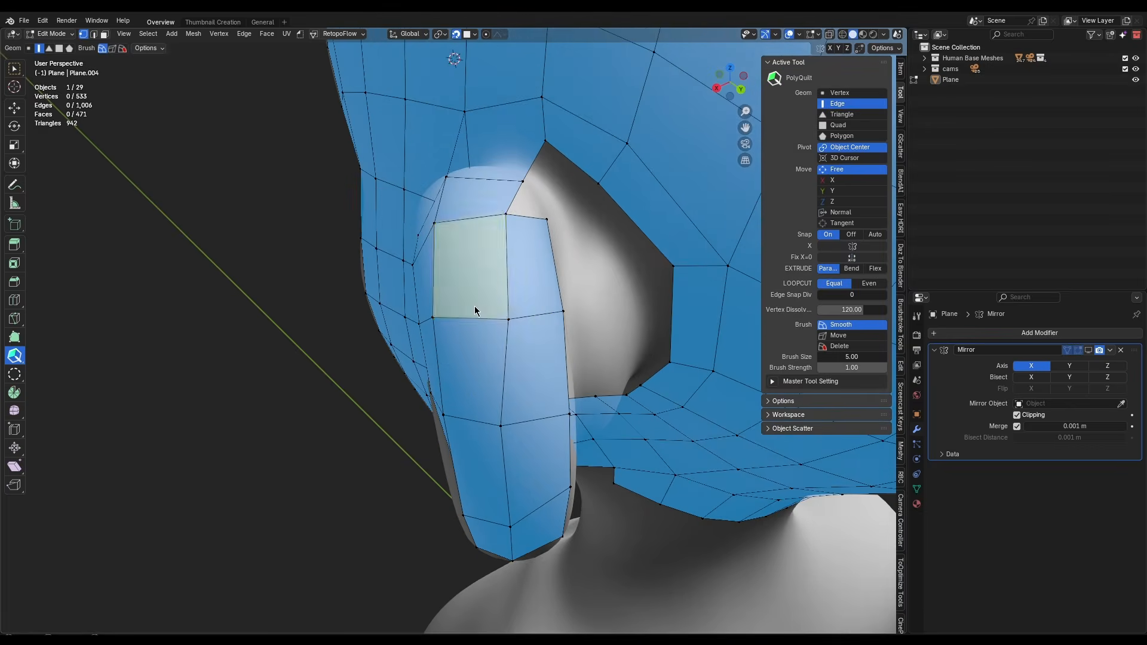
{"action": "middle_click_drag", "start_coordinate": [534, 222], "coordinate": [524, 340], "text": "shift"}
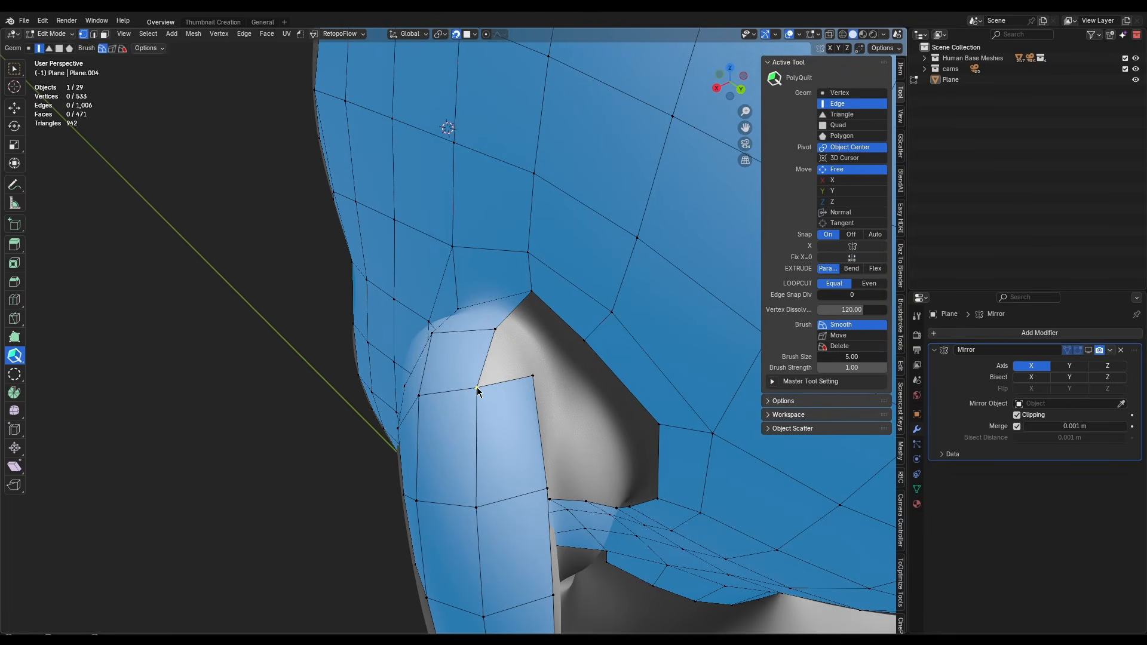
{"action": "middle_click_drag", "start_coordinate": [477, 387], "coordinate": [307, 377]}
Extrude a third row of quads down the back of the ear from the upper rim to the lobe
{"action": "left_click", "coordinate": [482, 351]}
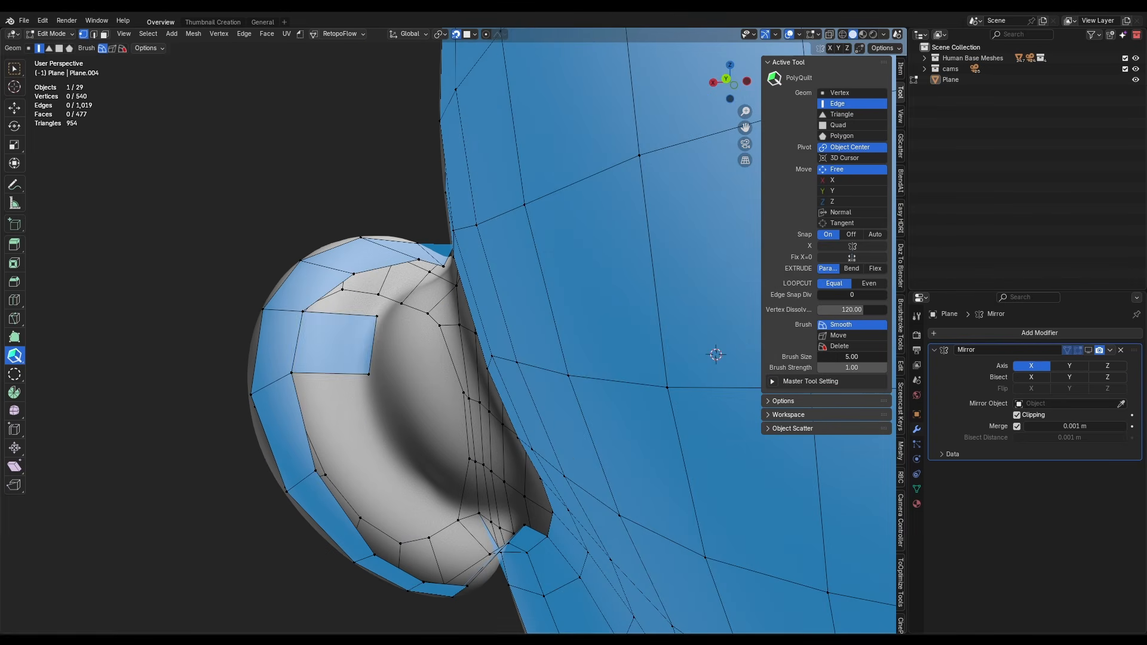
{"action": "left_click", "coordinate": [381, 509]}
{"action": "middle_click_drag", "start_coordinate": [381, 509], "coordinate": [375, 305]}
{"action": "middle_click_drag", "start_coordinate": [354, 350], "coordinate": [390, 376]}
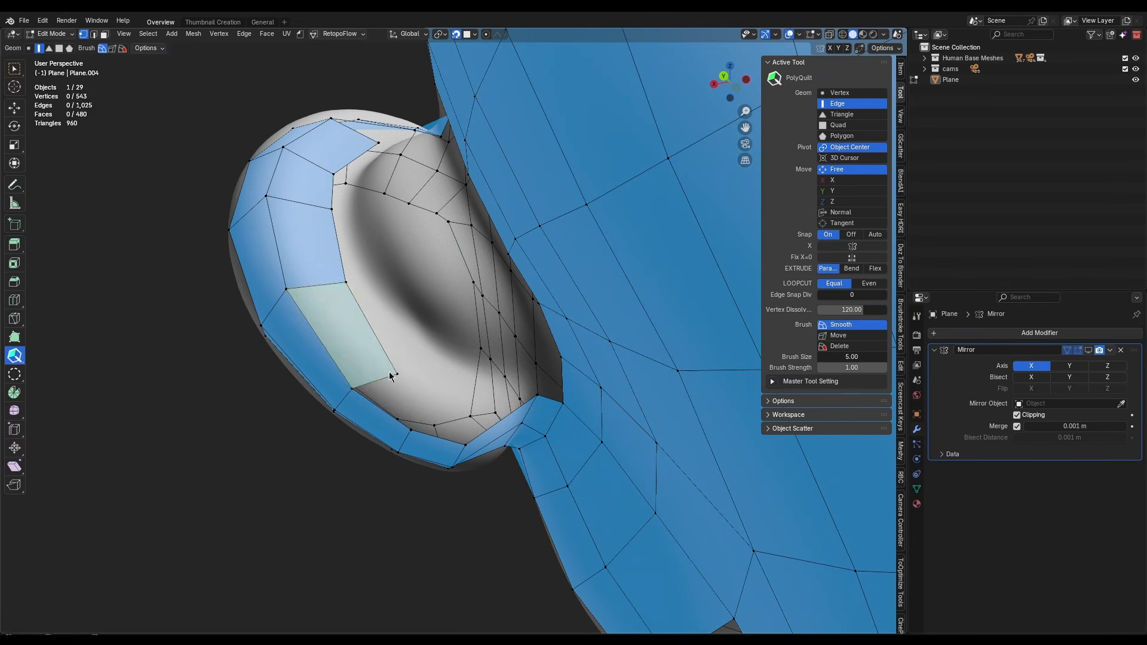
{"action": "left_click", "coordinate": [447, 399]}
{"action": "middle_click_drag", "start_coordinate": [447, 398], "coordinate": [530, 455]}
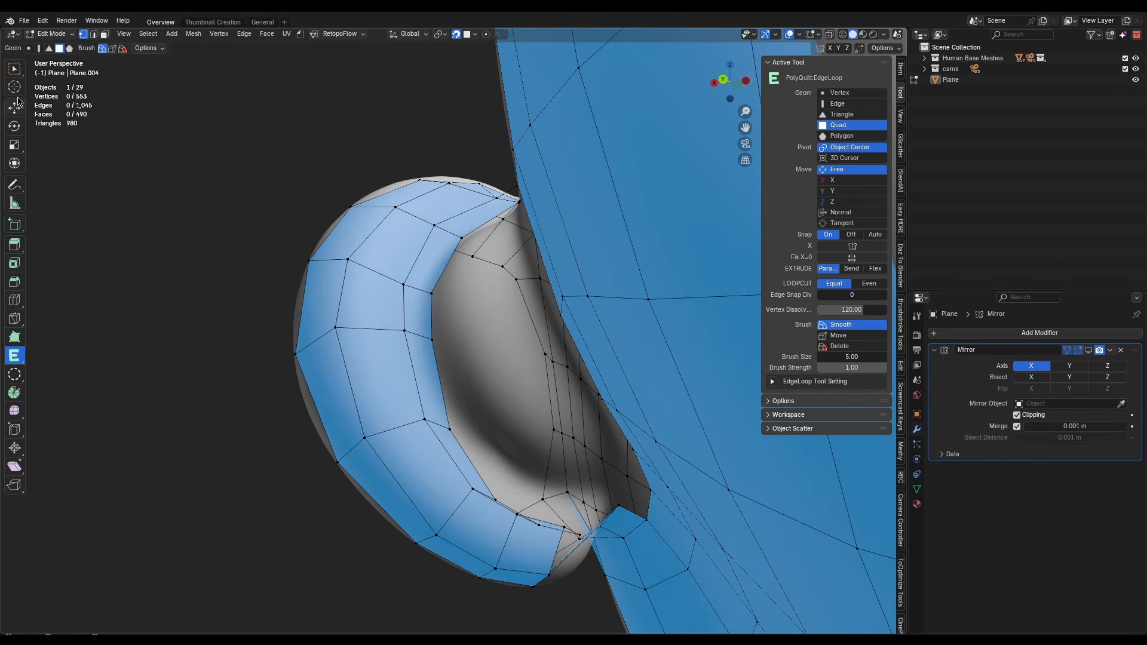
Join the quads behind the earlobe to the head and cut an edge loop across the lobe
{"action": "middle_click_drag", "start_coordinate": [537, 358], "coordinate": [490, 537]}
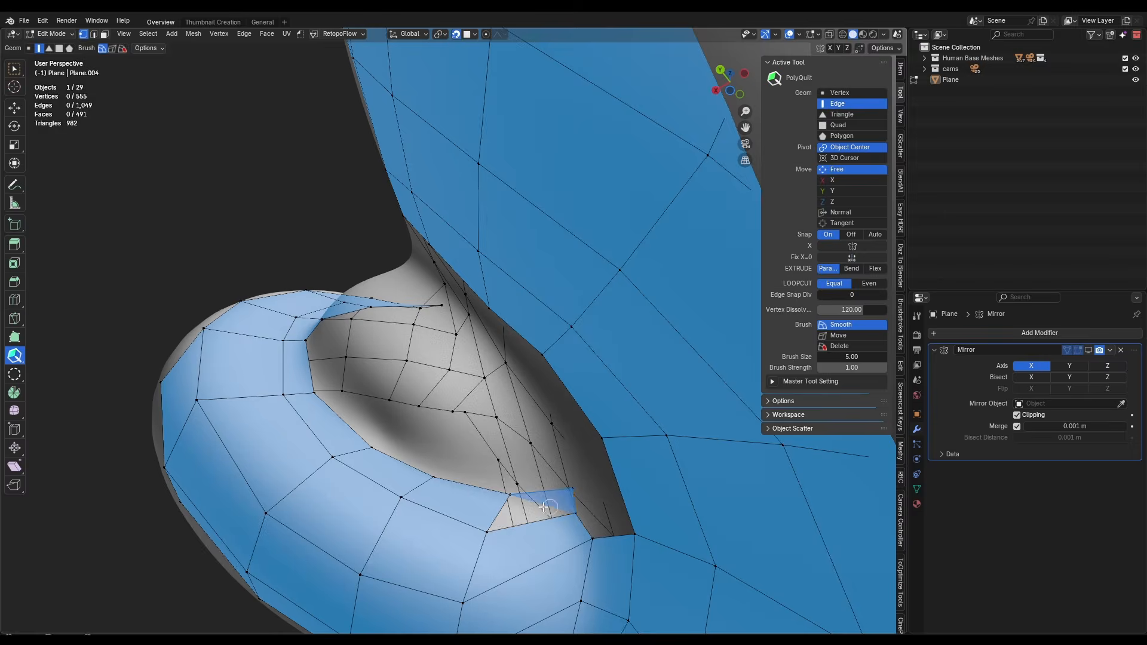
{"action": "left_click", "coordinate": [543, 507]}
{"action": "middle_click_drag", "start_coordinate": [543, 506], "coordinate": [579, 465]}
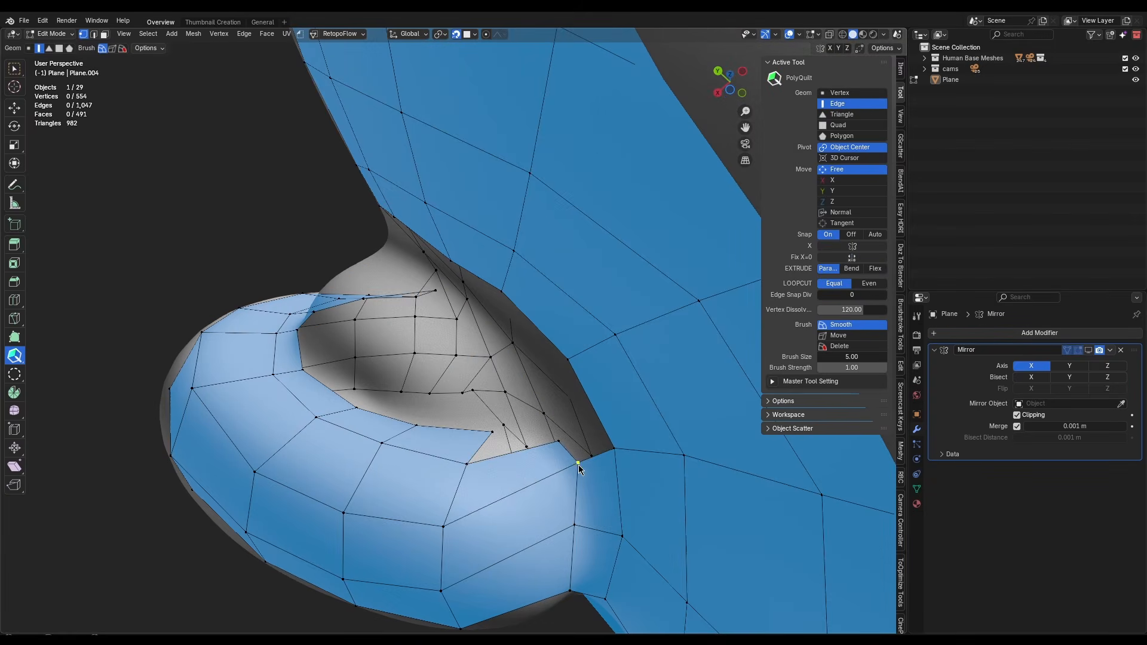
{"action": "left_click", "coordinate": [510, 556]}
{"action": "middle_click_drag", "start_coordinate": [562, 531], "coordinate": [538, 477]}
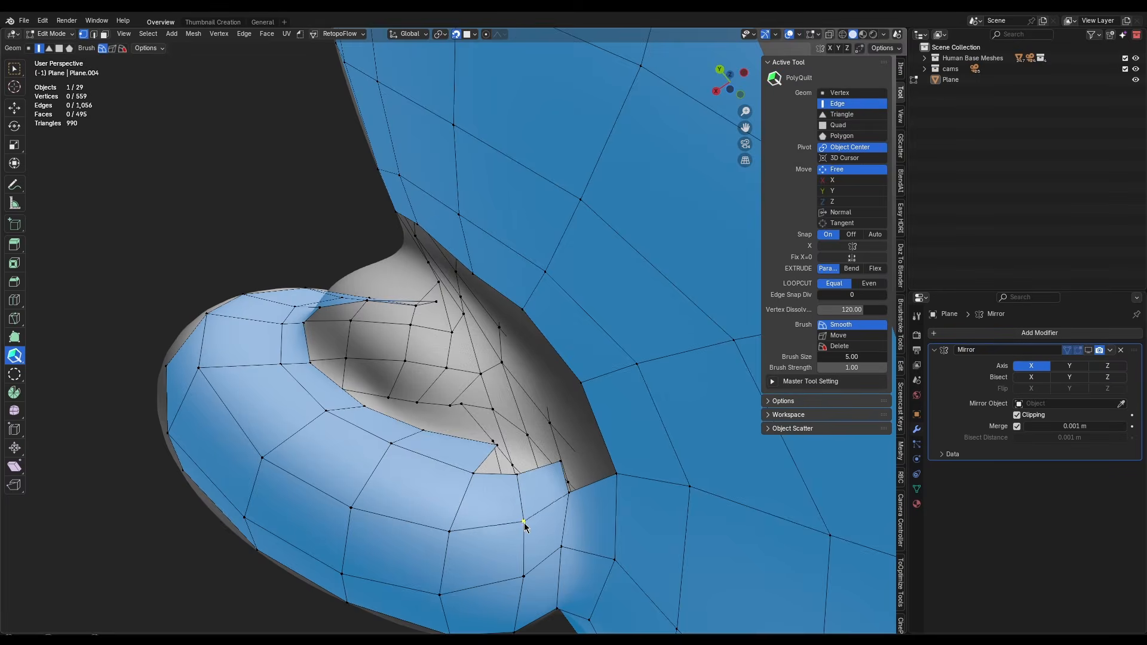
{"action": "middle_click_drag", "start_coordinate": [525, 524], "coordinate": [538, 460]}
{"action": "scroll", "coordinate": [598, 478], "scroll_direction": "down", "scroll_amount": 3}
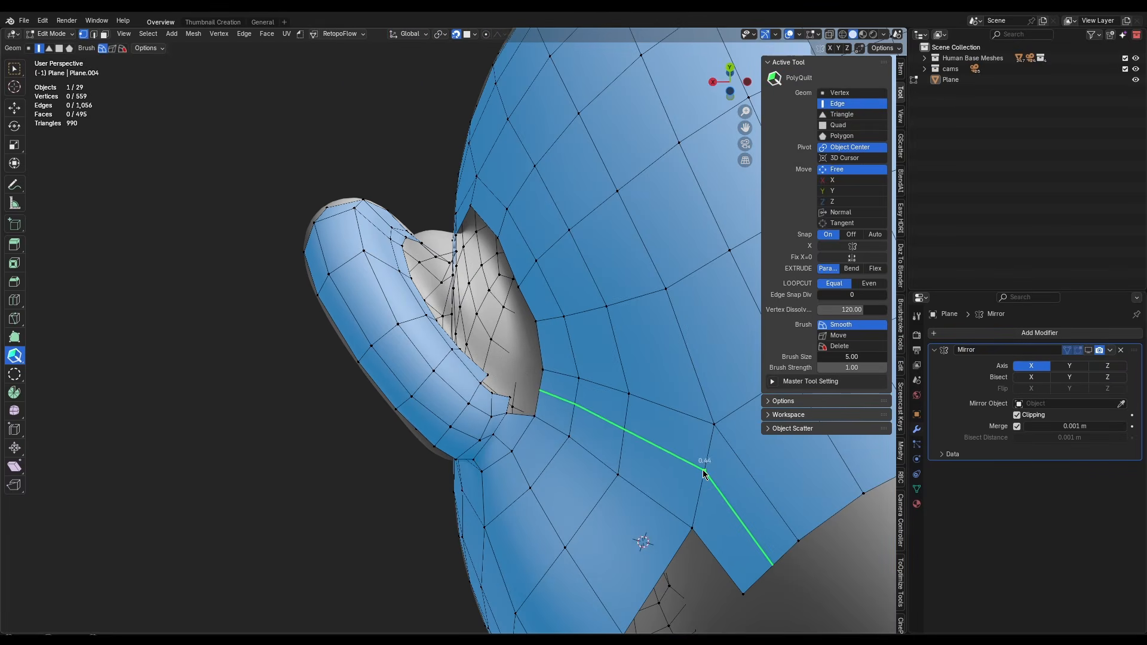
Cut an edge loop from the back of the ear opening down to the nape border and reposition the border vertex below the ear
{"action": "left_click", "coordinate": [702, 470]}
{"action": "mouse_move", "coordinate": [621, 481]}
{"action": "middle_mouse_down"}
{"action": "mouse_move", "coordinate": [583, 453]}
{"action": "mouse_move", "coordinate": [600, 474]}
{"action": "mouse_move", "coordinate": [580, 442]}
{"action": "mouse_move", "coordinate": [576, 477]}
{"action": "middle_mouse_up"}
{"action": "left_click", "coordinate": [578, 467]}
{"action": "scroll", "coordinate": [537, 454], "scroll_direction": "down", "scroll_amount": 3}
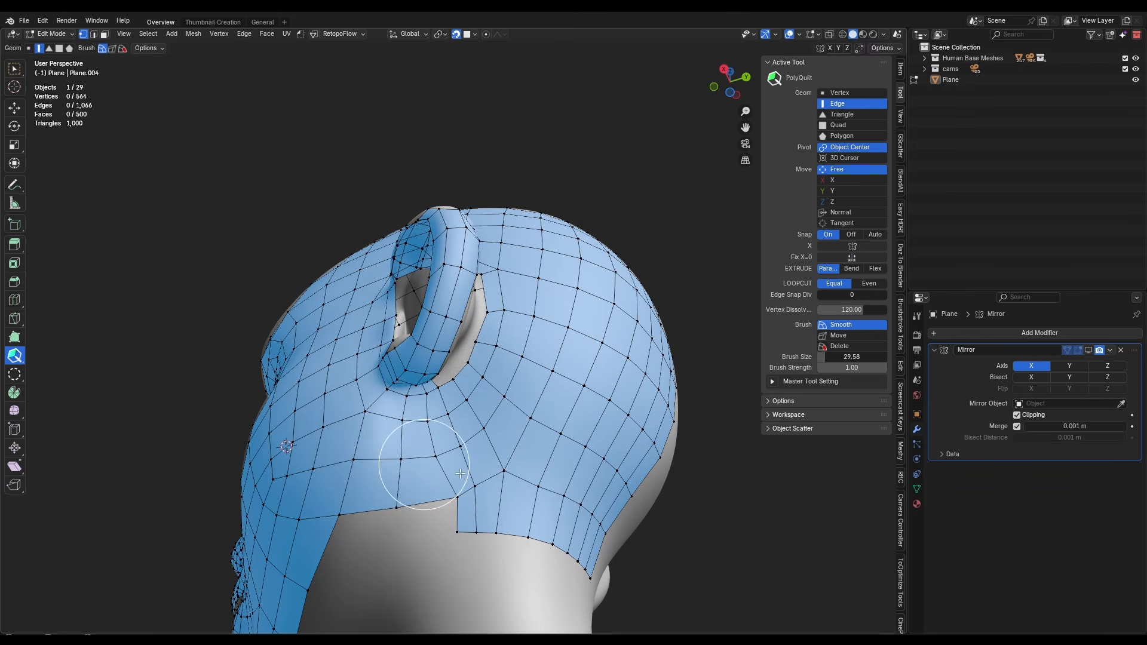
{"action": "key", "text": "ctrl+z"}
{"action": "middle_click_drag", "start_coordinate": [469, 514], "coordinate": [468, 539]}
{"action": "left_click_drag", "start_coordinate": [457, 499], "coordinate": [444, 504]}
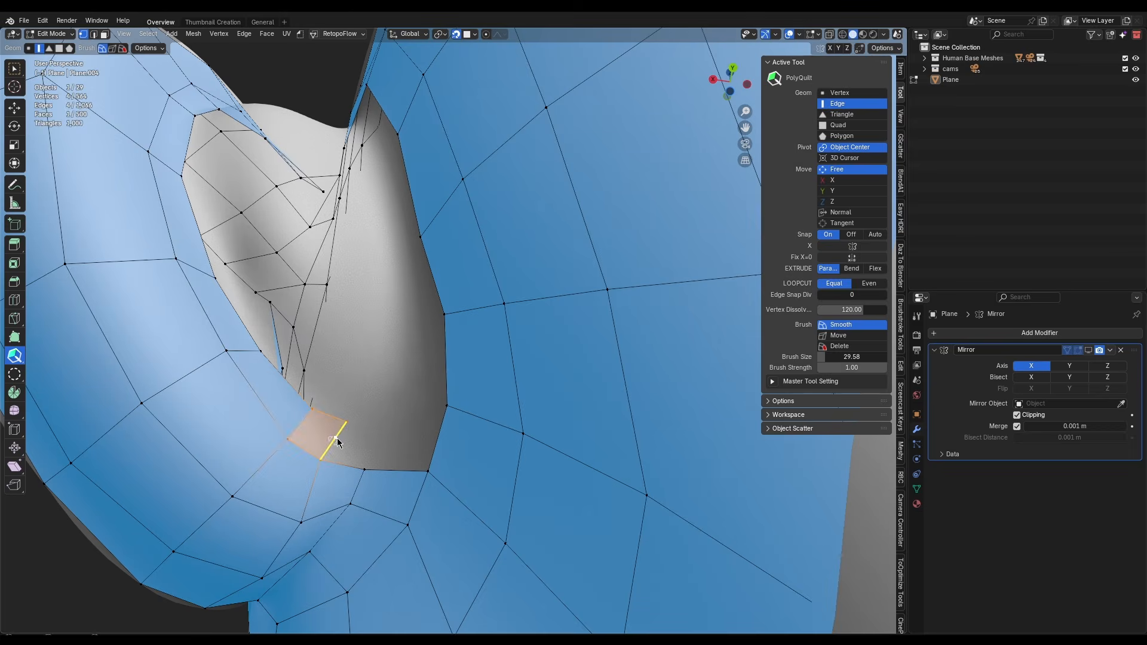
Fill the gap between the back of the ear and the head with quads and extend quads into the inner ear above the lobe
{"action": "left_click_drag", "start_coordinate": [346, 423], "coordinate": [339, 418]}
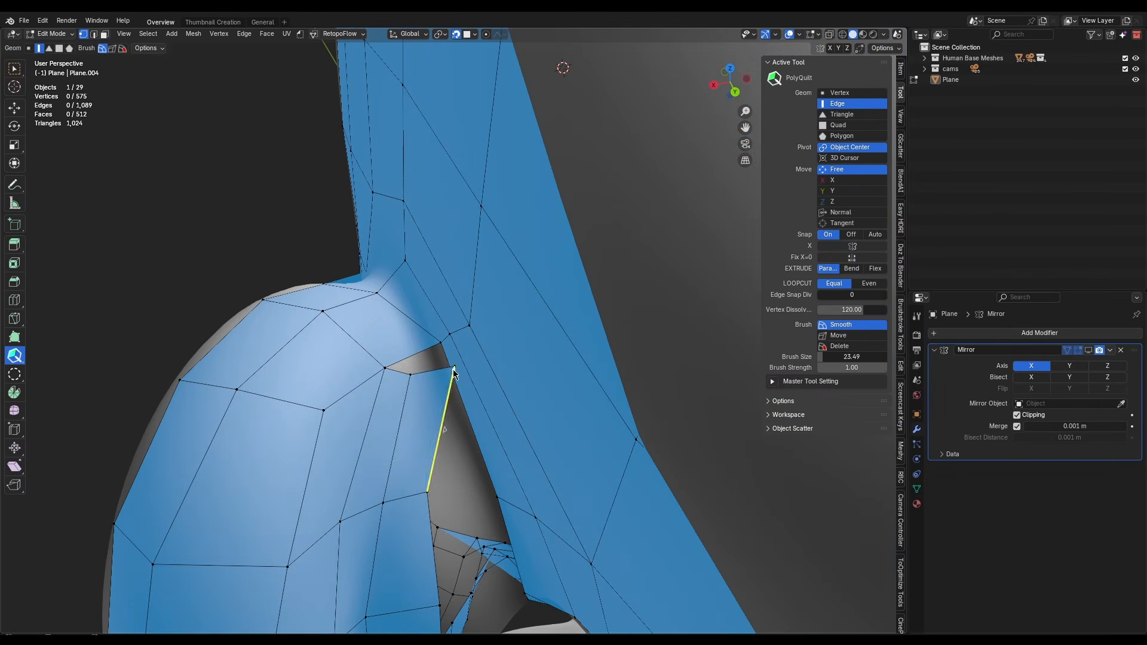
{"action": "left_click_drag", "start_coordinate": [448, 389], "coordinate": [410, 371]}
{"action": "left_click", "coordinate": [361, 392], "text": "shift"}
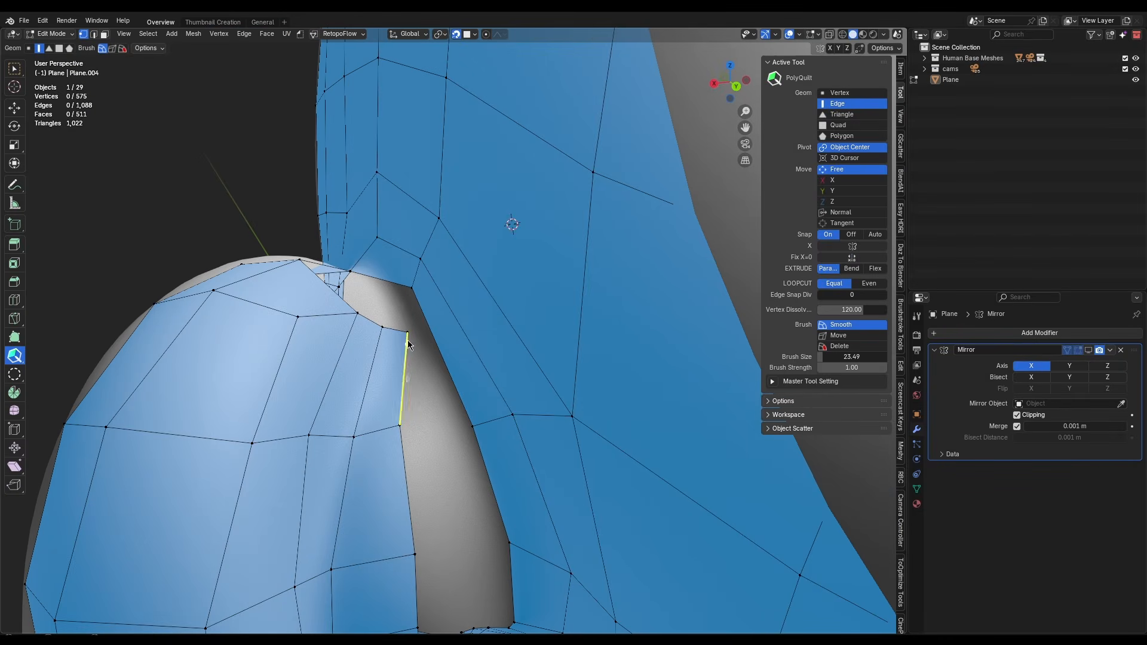
{"action": "left_click_drag", "start_coordinate": [416, 378], "coordinate": [383, 371]}
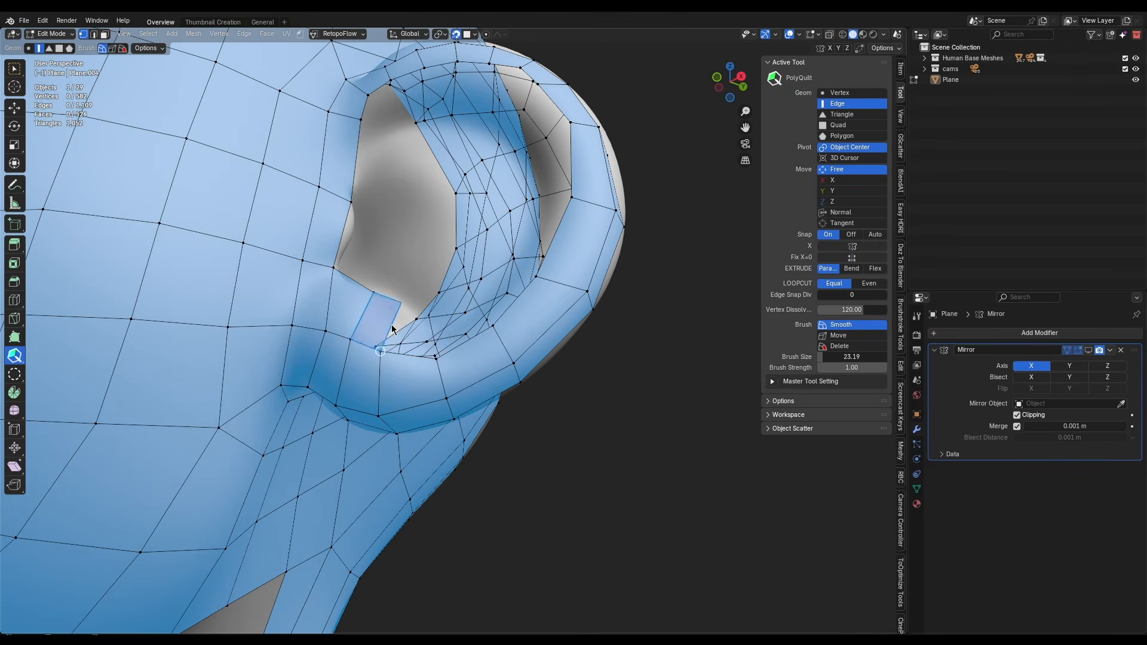
{"action": "left_click", "coordinate": [450, 339]}
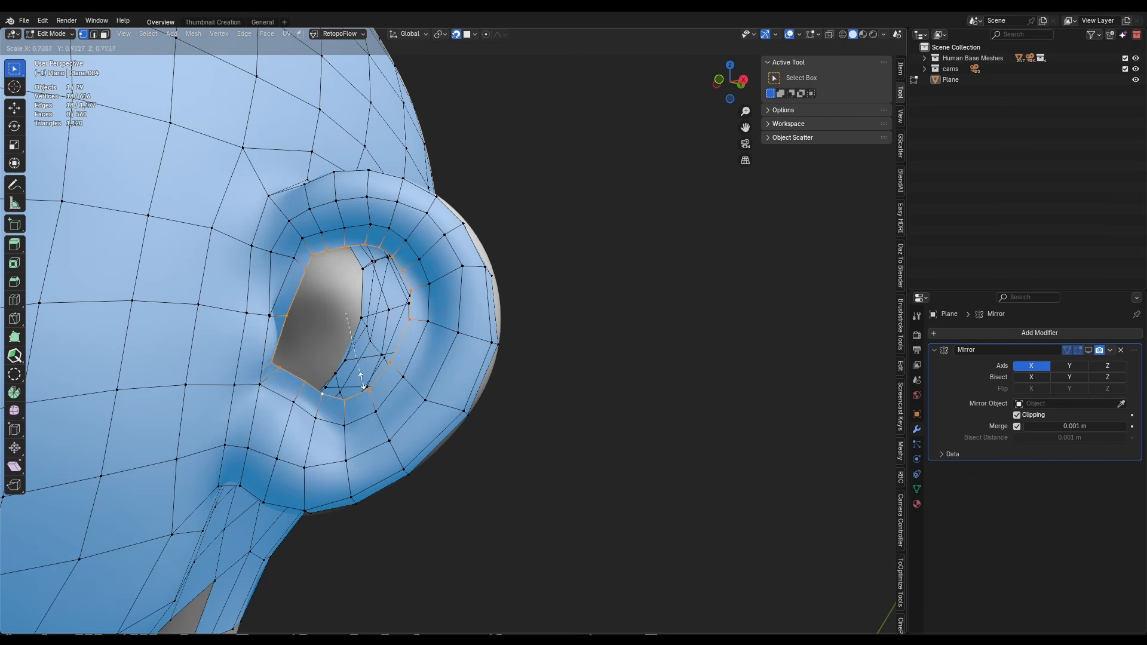
{"action": "left_click", "coordinate": [363, 385]}
{"action": "left_click", "coordinate": [374, 361]}
{"action": "right_click", "coordinate": [374, 357]}
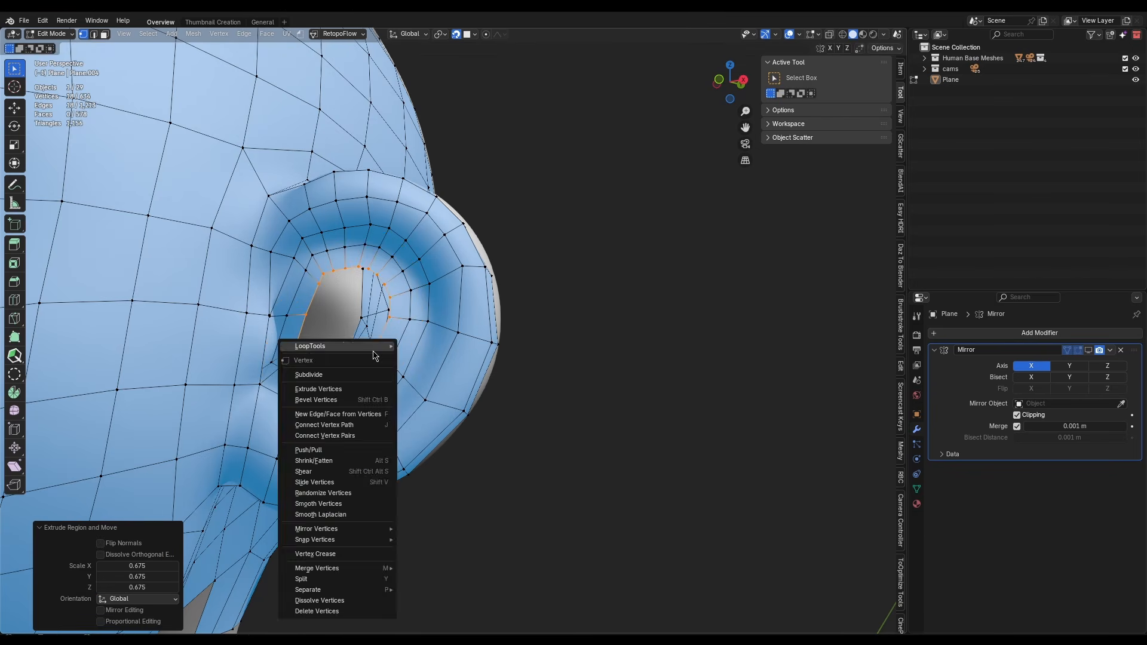
{"action": "key", "text": "ctrl+f"}
{"action": "key", "text": "ctrl+z"}
{"action": "key", "text": "ctrl+z"}
{"action": "right_click", "coordinate": [399, 282]}
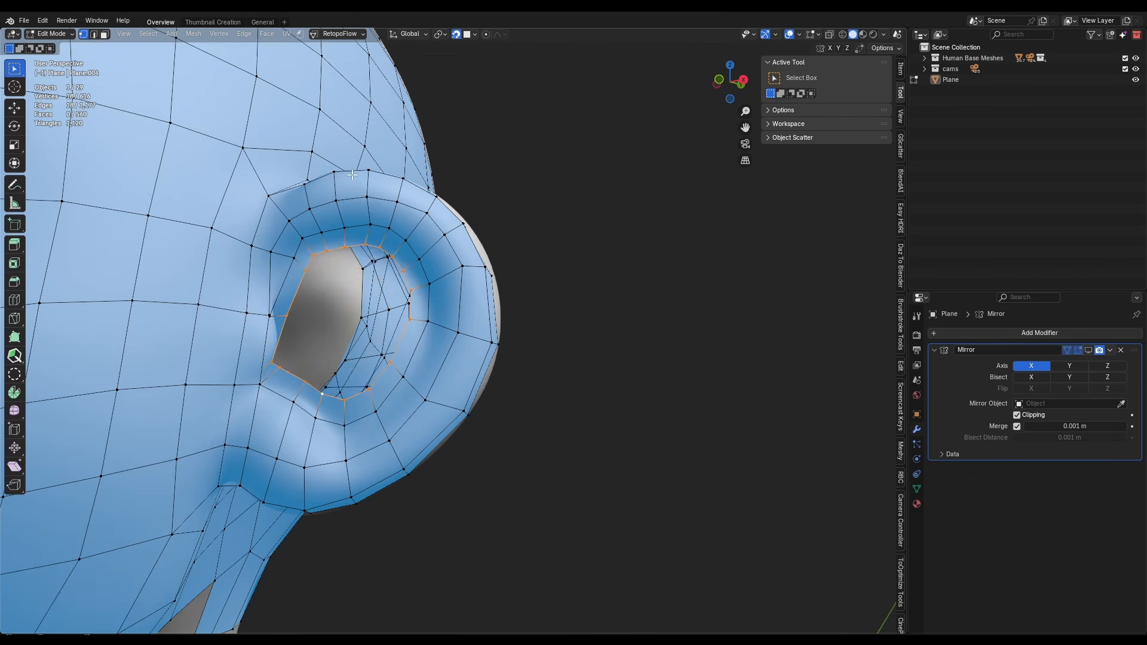
Fill the selected inner ear opening with a grid of quads and adjust the fill's options
{"action": "key", "text": "F3"}
{"action": "key", "text": "Return"}
{"action": "middle_click_drag", "start_coordinate": [332, 321], "coordinate": [308, 359]}
{"action": "left_click", "coordinate": [99, 610]}
{"action": "left_click", "coordinate": [175, 598]}
{"action": "left_click", "coordinate": [175, 598]}
{"action": "left_click", "coordinate": [175, 598]}
{"action": "mouse_move", "coordinate": [364, 335]}
{"action": "middle_mouse_down"}
{"action": "mouse_move", "coordinate": [278, 334]}
{"action": "mouse_move", "coordinate": [343, 322]}
{"action": "mouse_move", "coordinate": [356, 350]}
{"action": "middle_mouse_up"}
{"action": "left_click", "coordinate": [281, 339]}
Even out the grid inside the ear with PolyQuilt, smoothing the quads and repositioning vertices along the front edge
{"action": "scroll", "coordinate": [356, 351], "scroll_direction": "down", "scroll_amount": 3}
{"action": "scroll", "coordinate": [356, 350], "scroll_direction": "up", "scroll_amount": 3}
{"action": "left_click", "coordinate": [15, 393]}
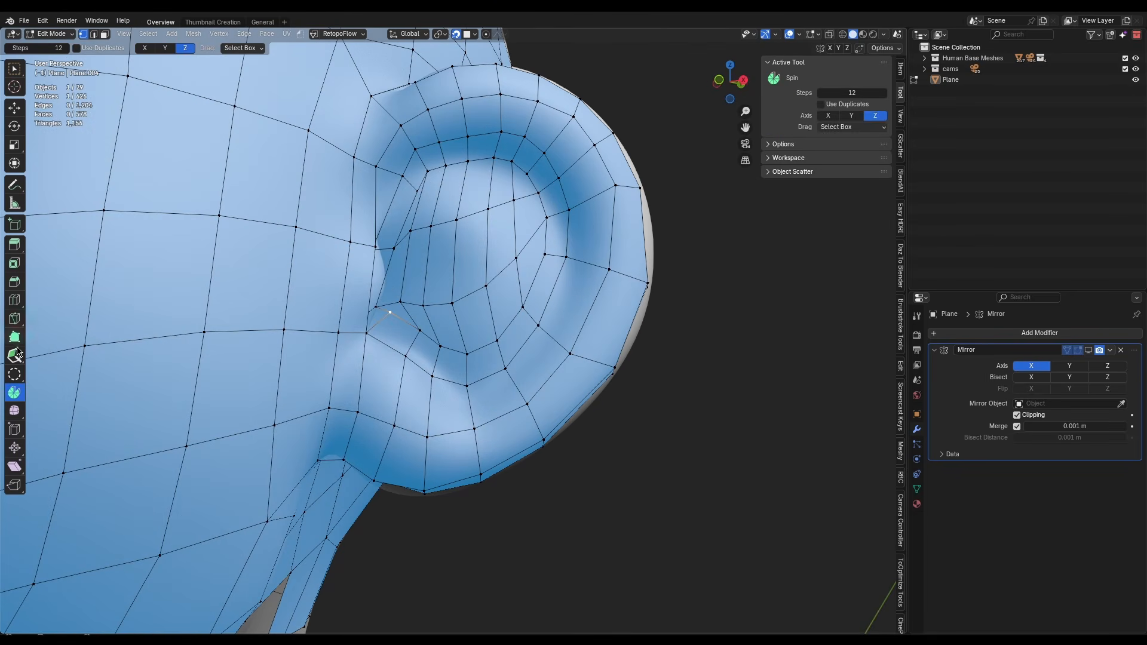
{"action": "left_click", "coordinate": [14, 355]}
{"action": "left_click_drag", "start_coordinate": [407, 280], "coordinate": [534, 263], "text": "shift"}
{"action": "scroll", "coordinate": [360, 320], "scroll_direction": "up", "scroll_amount": 3}
{"action": "middle_click_drag", "start_coordinate": [430, 311], "coordinate": [341, 317]}
{"action": "left_click_drag", "start_coordinate": [346, 306], "coordinate": [352, 310]}
{"action": "scroll", "coordinate": [352, 310], "scroll_direction": "down", "scroll_amount": 3}
{"action": "mouse_move", "coordinate": [353, 310]}
{"action": "middle_mouse_down"}
{"action": "mouse_move", "coordinate": [384, 325]}
{"action": "mouse_move", "coordinate": [442, 322]}
{"action": "mouse_move", "coordinate": [408, 202]}
{"action": "middle_mouse_up"}
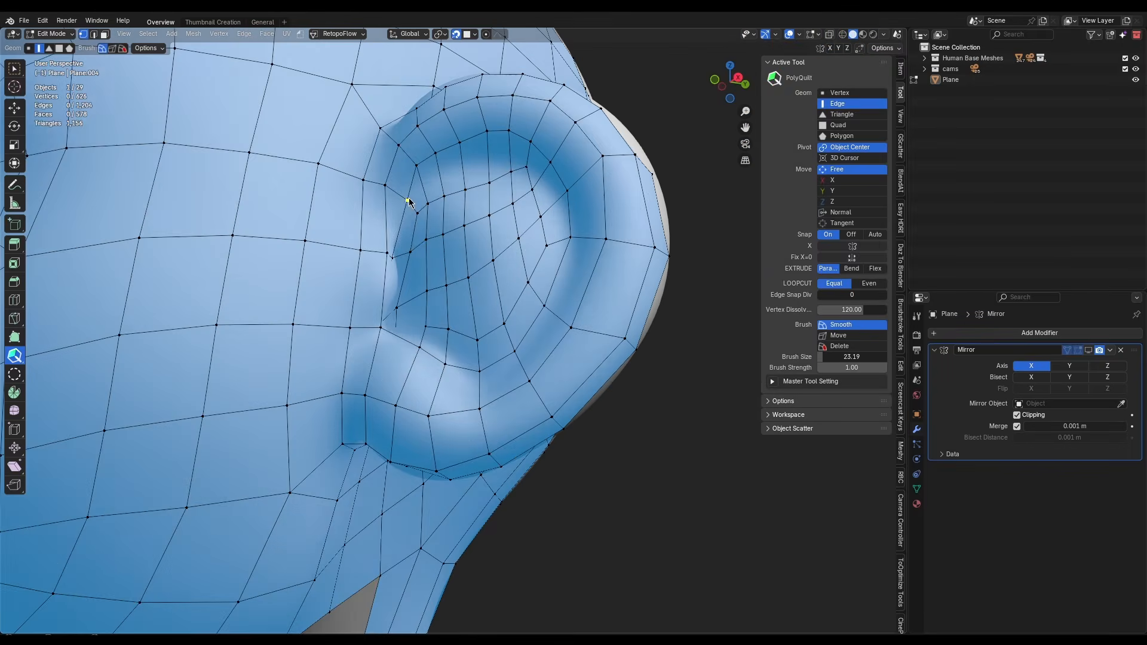
{"action": "middle_click_drag", "start_coordinate": [508, 207], "coordinate": [517, 397]}
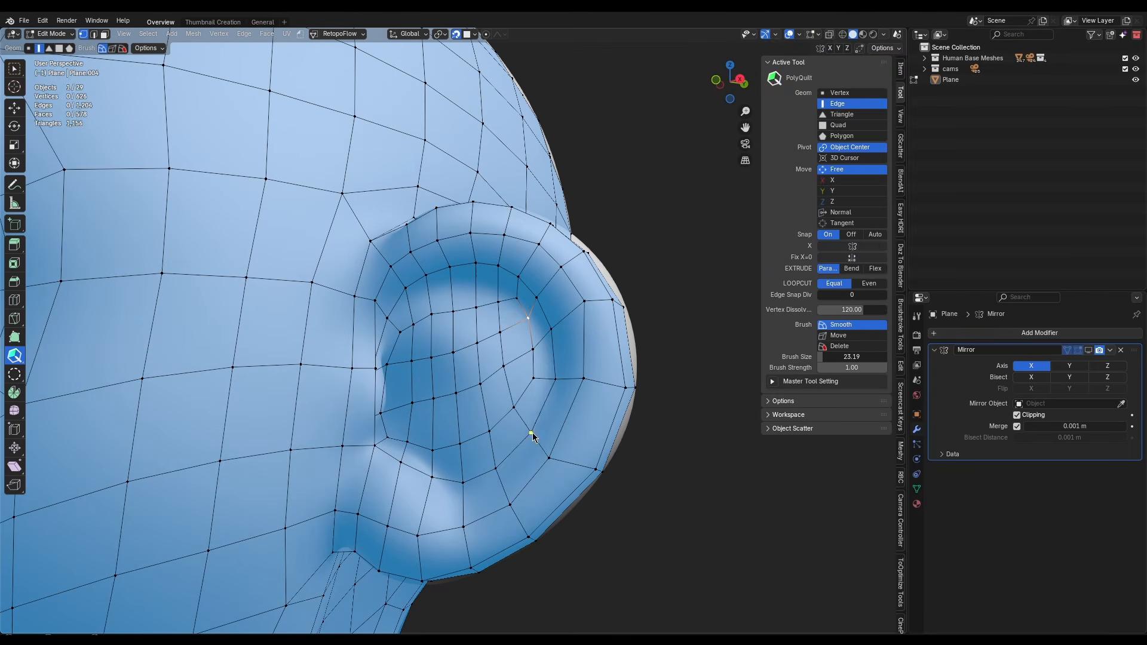
{"action": "scroll", "coordinate": [534, 437], "scroll_direction": "down", "scroll_amount": 3}
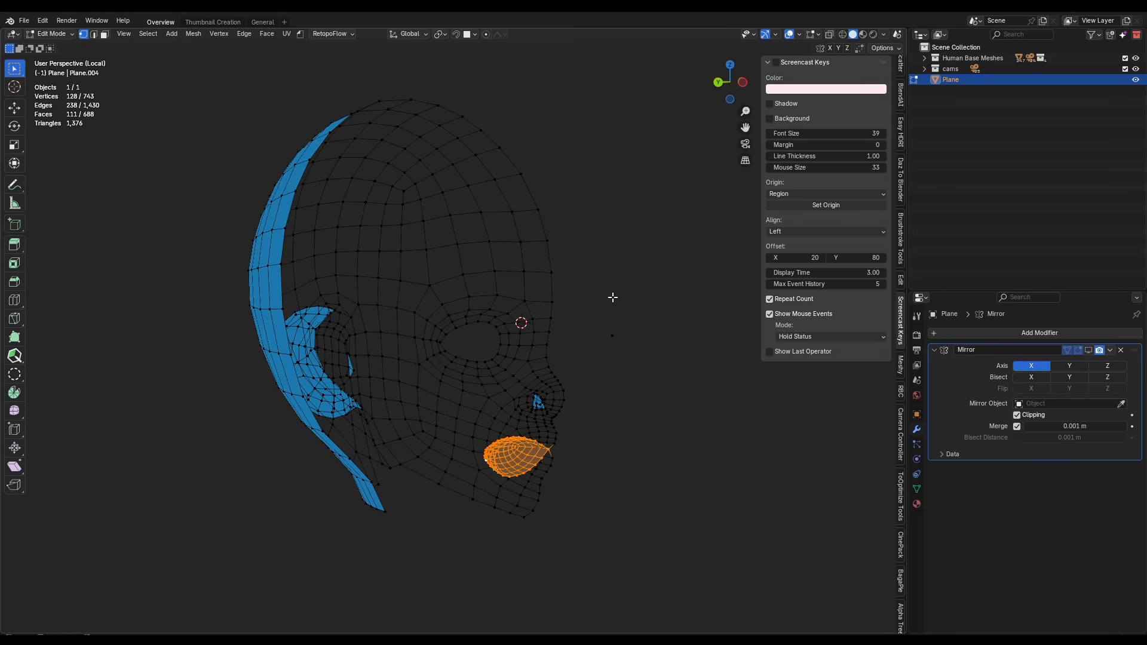
Align the lower lip's border vertices along the edge of the mouth opening with PolyQuilt
{"action": "scroll", "coordinate": [612, 297], "scroll_direction": "up", "scroll_amount": 5}
{"action": "middle_click_drag", "start_coordinate": [468, 288], "coordinate": [162, 317]}
{"action": "scroll", "coordinate": [443, 316], "scroll_direction": "up", "scroll_amount": 2}
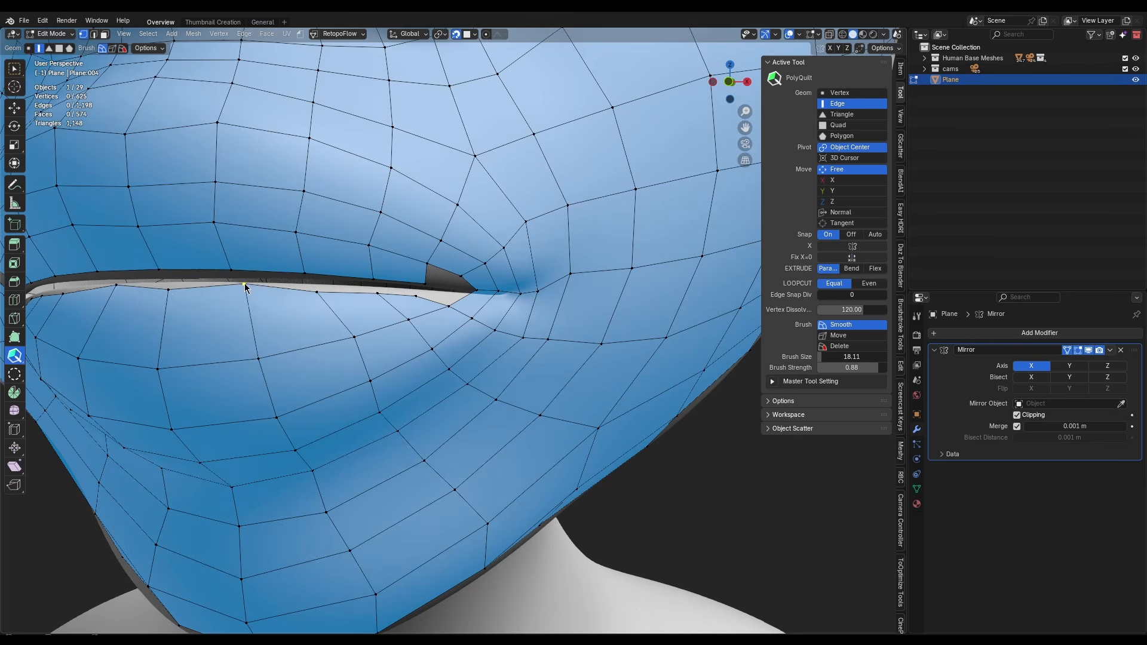
{"action": "middle_click_drag", "start_coordinate": [325, 307], "coordinate": [303, 307]}
{"action": "left_click_drag", "start_coordinate": [122, 291], "coordinate": [106, 303]}
{"action": "left_click_drag", "start_coordinate": [169, 291], "coordinate": [168, 298]}
{"action": "left_click_drag", "start_coordinate": [238, 288], "coordinate": [243, 300]}
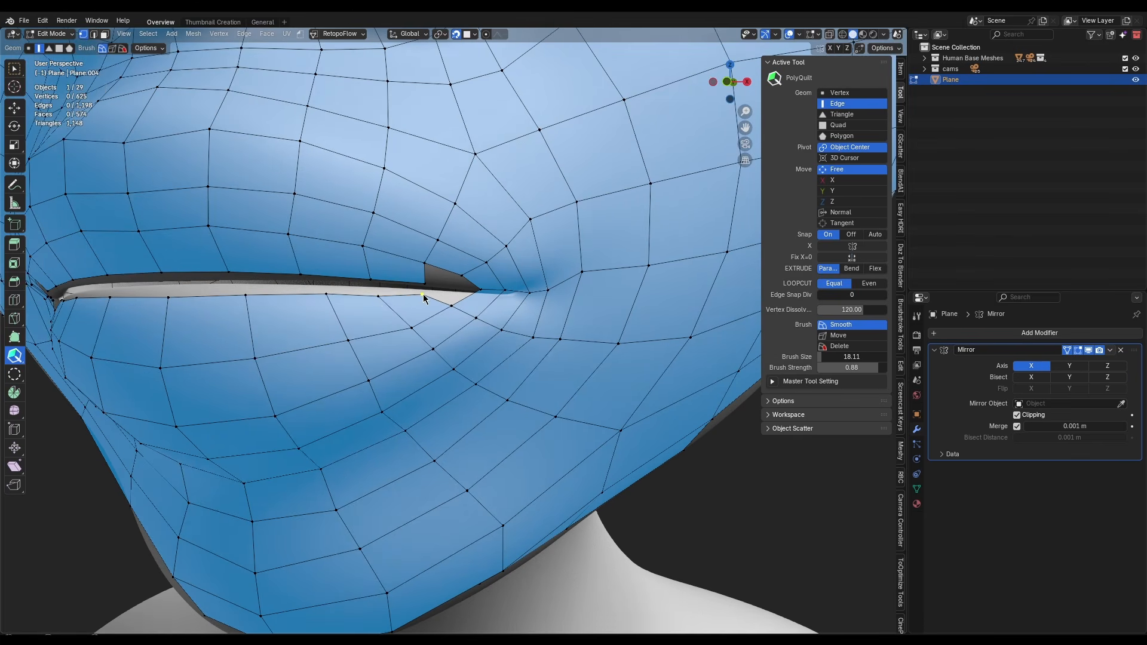
Close the gap at the mouth corner with quads along the upper lip border using PolyQuilt
{"action": "middle_click_drag", "start_coordinate": [423, 299], "coordinate": [333, 299]}
{"action": "left_click_drag", "start_coordinate": [351, 323], "coordinate": [285, 323]}
{"action": "key", "text": "a"}
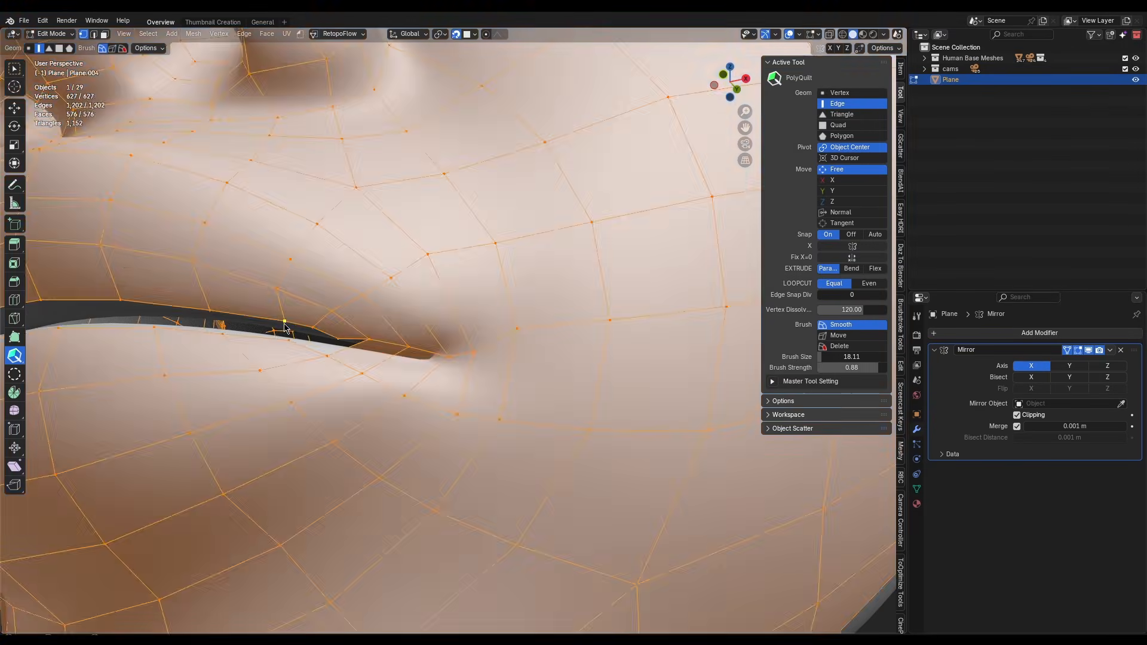
{"action": "key", "text": "alt+a"}
{"action": "scroll", "coordinate": [325, 338], "scroll_direction": "down", "scroll_amount": 2}
{"action": "left_click_drag", "start_coordinate": [349, 341], "coordinate": [326, 338]}
Select the edge loop around the mouth opening and isolate the retopology mesh in local view
{"action": "middle_click_drag", "start_coordinate": [326, 338], "coordinate": [264, 377]}
{"action": "scroll", "coordinate": [280, 351], "scroll_direction": "down", "scroll_amount": 6}
{"action": "middle_click_drag", "start_coordinate": [359, 388], "coordinate": [441, 420]}
{"action": "key", "text": "w"}
{"action": "key", "text": "2"}
{"action": "left_click", "coordinate": [441, 421], "text": "alt"}
{"action": "scroll", "coordinate": [442, 388], "scroll_direction": "down", "scroll_amount": 6}
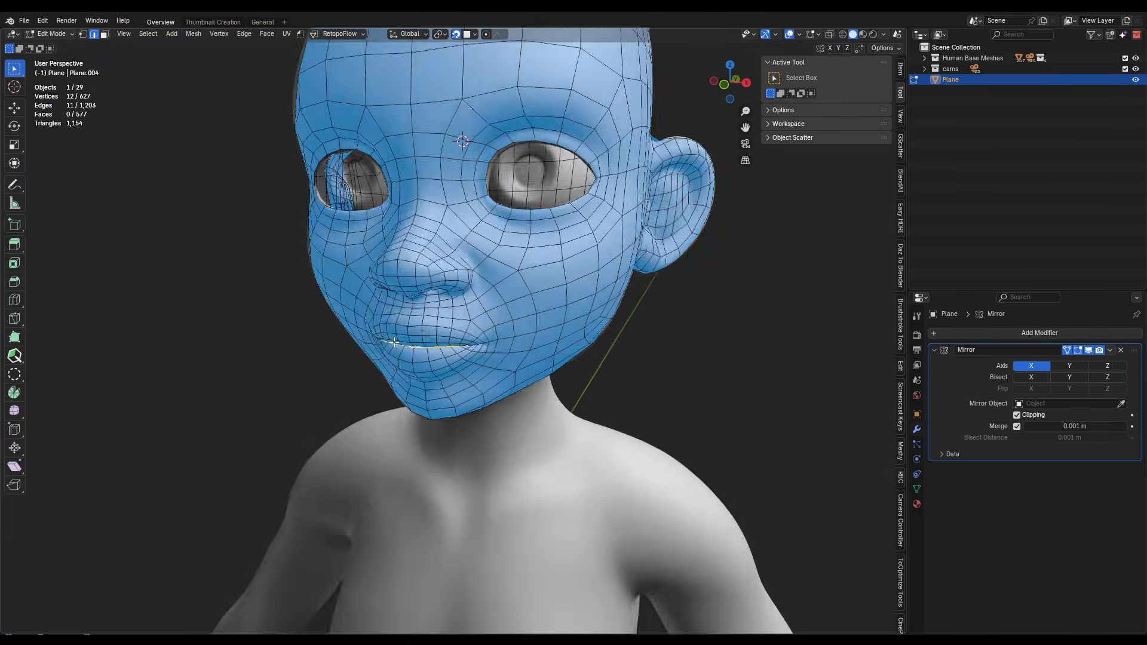
{"action": "key", "text": "KP_Divide"}
Try extruding the mouth opening's edge loop and scaling it along Z
{"action": "key", "text": "e"}
{"action": "left_click", "coordinate": [446, 414]}
{"action": "key", "text": "s"}
{"action": "left_click", "coordinate": [560, 320]}
{"action": "middle_click_drag", "start_coordinate": [559, 320], "coordinate": [406, 315]}
{"action": "scroll", "coordinate": [510, 356], "scroll_direction": "up", "scroll_amount": 3}
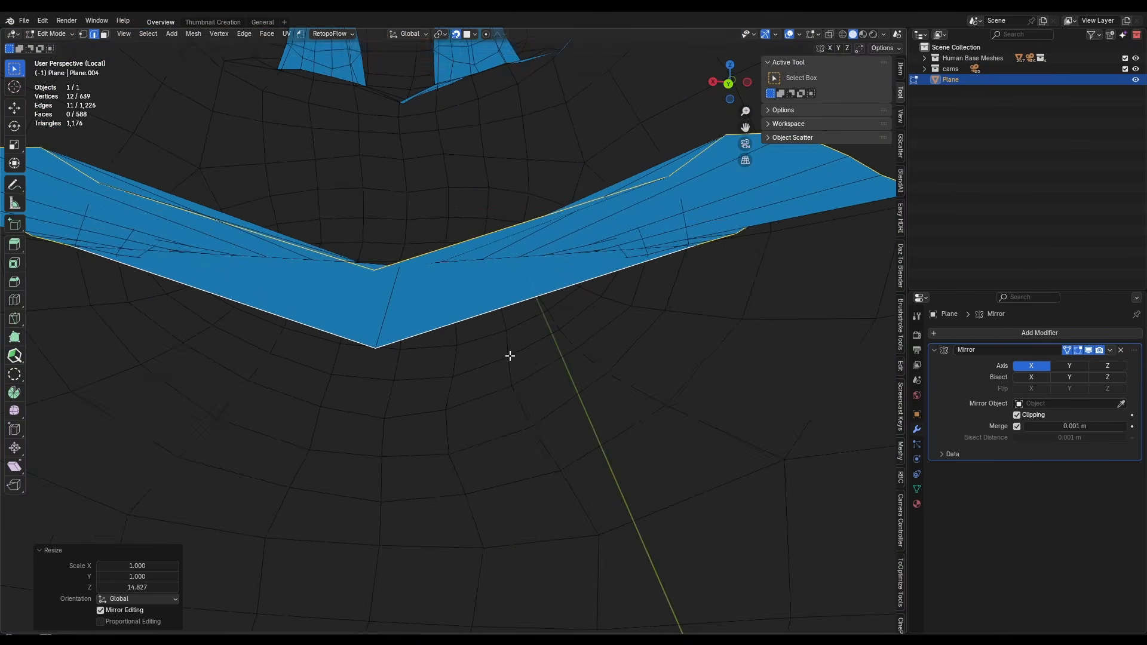
{"action": "middle_click_drag", "start_coordinate": [509, 356], "coordinate": [693, 352]}
{"action": "scroll", "coordinate": [463, 252], "scroll_direction": "down", "scroll_amount": 3}
{"action": "key", "text": "ctrl+z"}
{"action": "key", "text": "ctrl+z"}
Turn off the Mirror modifier's on-cage display
{"action": "key", "text": "s"}
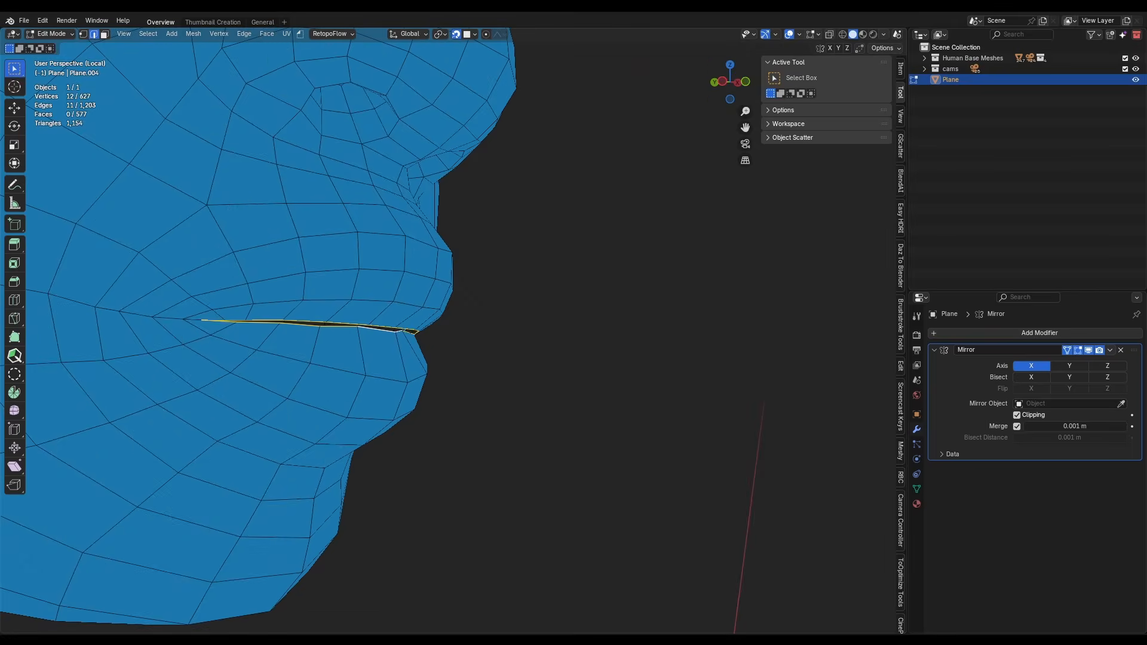
{"action": "left_click", "coordinate": [1067, 350]}
{"action": "left_click", "coordinate": [1089, 350]}
{"action": "scroll", "coordinate": [499, 279], "scroll_direction": "down", "scroll_amount": 3}
{"action": "left_click", "coordinate": [1089, 350]}
{"action": "middle_click_drag", "start_coordinate": [585, 359], "coordinate": [657, 335]}
{"action": "scroll", "coordinate": [419, 370], "scroll_direction": "down", "scroll_amount": 3}
{"action": "scroll", "coordinate": [341, 332], "scroll_direction": "up", "scroll_amount": 4}
Try extruding the mouth opening's edge loop along Y
{"action": "key", "text": "e"}
{"action": "key", "text": "y"}
{"action": "left_click", "coordinate": [359, 418]}
{"action": "mouse_move", "coordinate": [419, 418]}
{"action": "middle_mouse_down"}
{"action": "mouse_move", "coordinate": [525, 513]}
{"action": "mouse_move", "coordinate": [548, 286]}
{"action": "mouse_move", "coordinate": [418, 323]}
{"action": "mouse_move", "coordinate": [562, 359]}
{"action": "middle_mouse_up"}
{"action": "key", "text": "ctrl+z"}
Extrude the mouth opening's edge loop and scale it vertically along Z
{"action": "key", "text": "e"}
{"action": "key", "text": "s"}
{"action": "key", "text": "z"}
{"action": "left_click", "coordinate": [102, 241]}
Switch the viewport from the blue retopology overlay to plain mesh shading
{"action": "key", "text": "1"}
{"action": "left_click", "coordinate": [884, 35]}
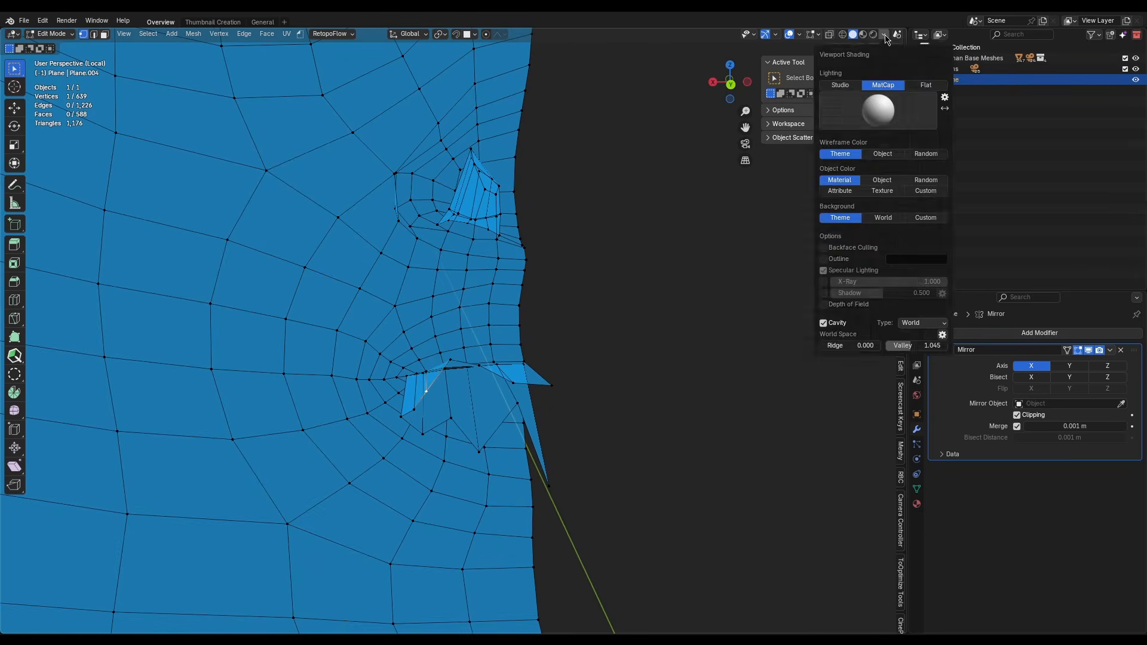
{"action": "left_click", "coordinate": [734, 283]}
Widen the extruded mouth loop along Z and extrude it backward along Y to form the mouth cavity
{"action": "key", "text": "g"}
{"action": "middle_click_drag", "start_coordinate": [622, 382], "coordinate": [537, 412]}
{"action": "left_click", "coordinate": [468, 381], "text": "alt"}
{"action": "key", "text": "s"}
{"action": "key", "text": "z"}
{"action": "left_click", "coordinate": [478, 430]}
{"action": "key", "text": "s"}
{"action": "key", "text": "z"}
{"action": "left_click", "coordinate": [553, 448]}
{"action": "scroll", "coordinate": [553, 448], "scroll_direction": "down", "scroll_amount": 1}
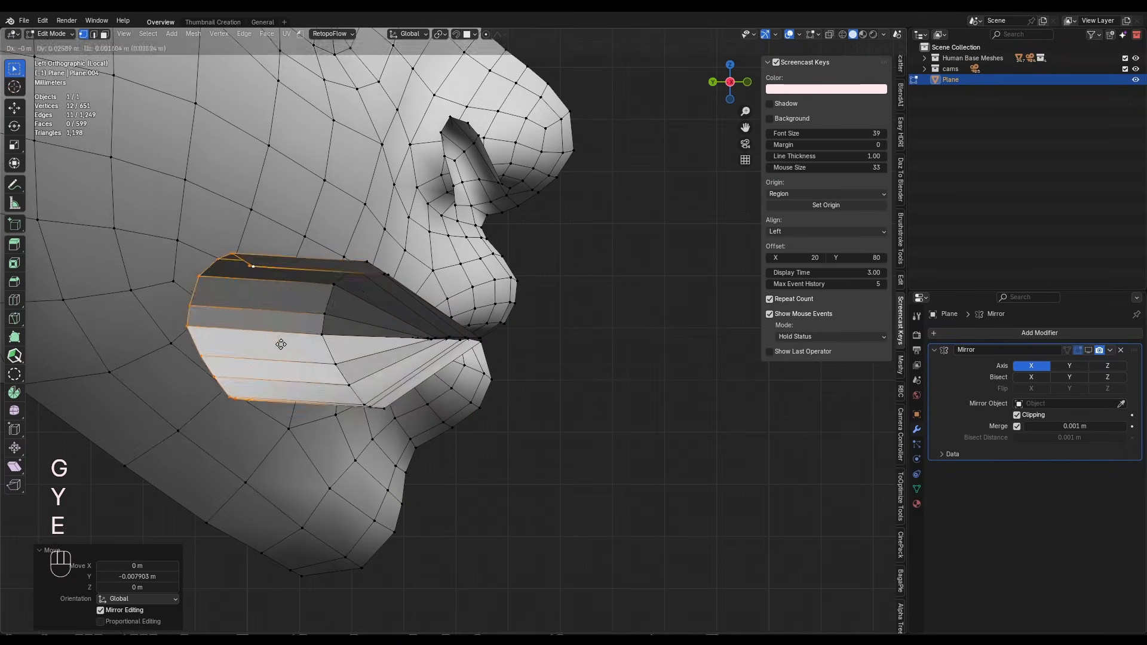
Bevel the middle edge loop of the mouth cavity with one segment and a width of about 0.0161 m
{"action": "key", "text": "KP_1"}
{"action": "key", "text": "ctrl+z"}
{"action": "key", "text": "ctrl+r"}
{"action": "key", "text": "ctrl+z"}
{"action": "key", "text": "ctrl+b"}
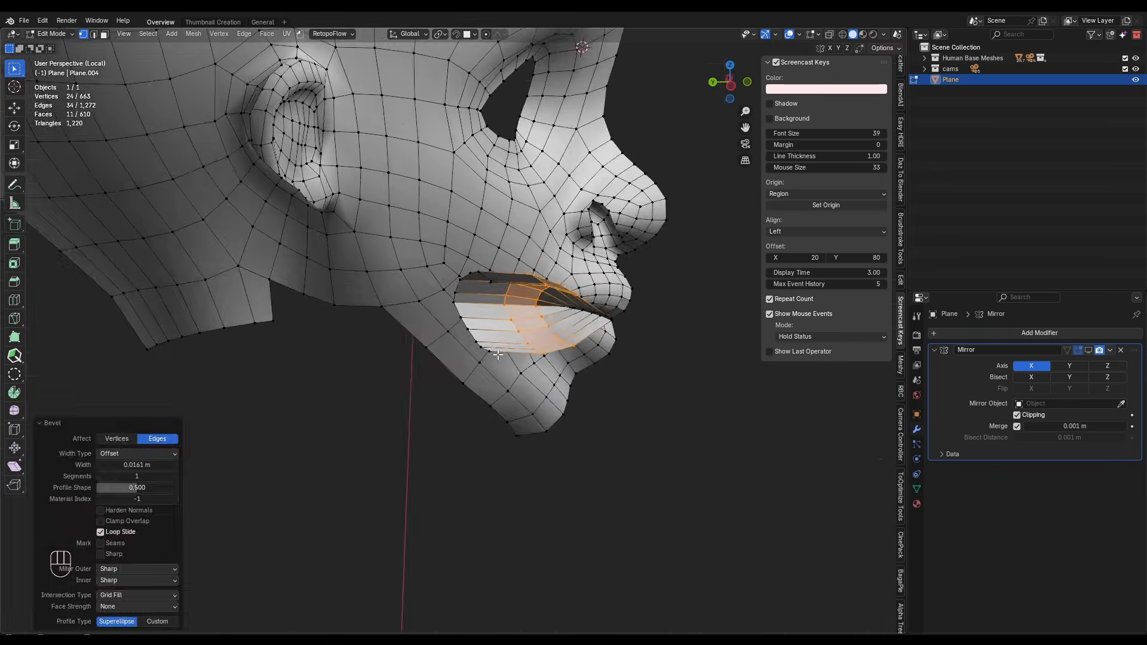
Flatten the mouth cavity's back border loop by scaling it to 0 along Y, and relax its loops with LoopTools
{"action": "key", "text": "g"}
{"action": "left_click", "coordinate": [463, 373], "text": "alt+shift"}
{"action": "key", "text": "ctrl+z"}
{"action": "key", "text": "s"}
{"action": "key", "text": "y"}
{"action": "key", "text": "KP_0"}
{"action": "key", "text": "KP_Enter"}
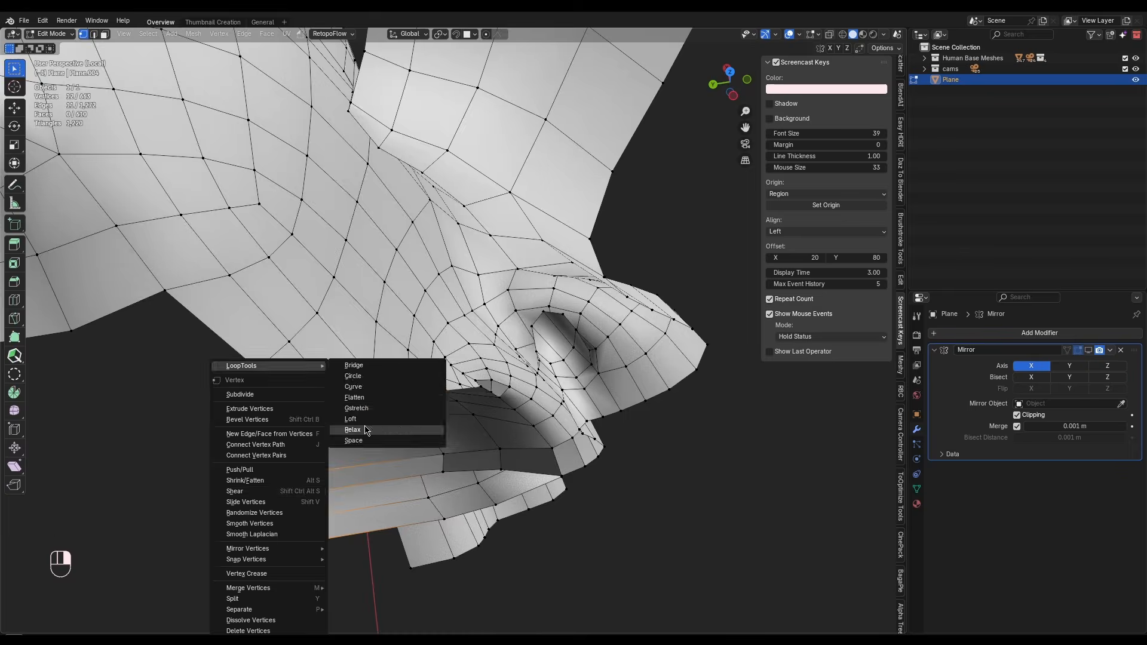
{"action": "key", "text": "g"}
{"action": "key", "text": "g"}
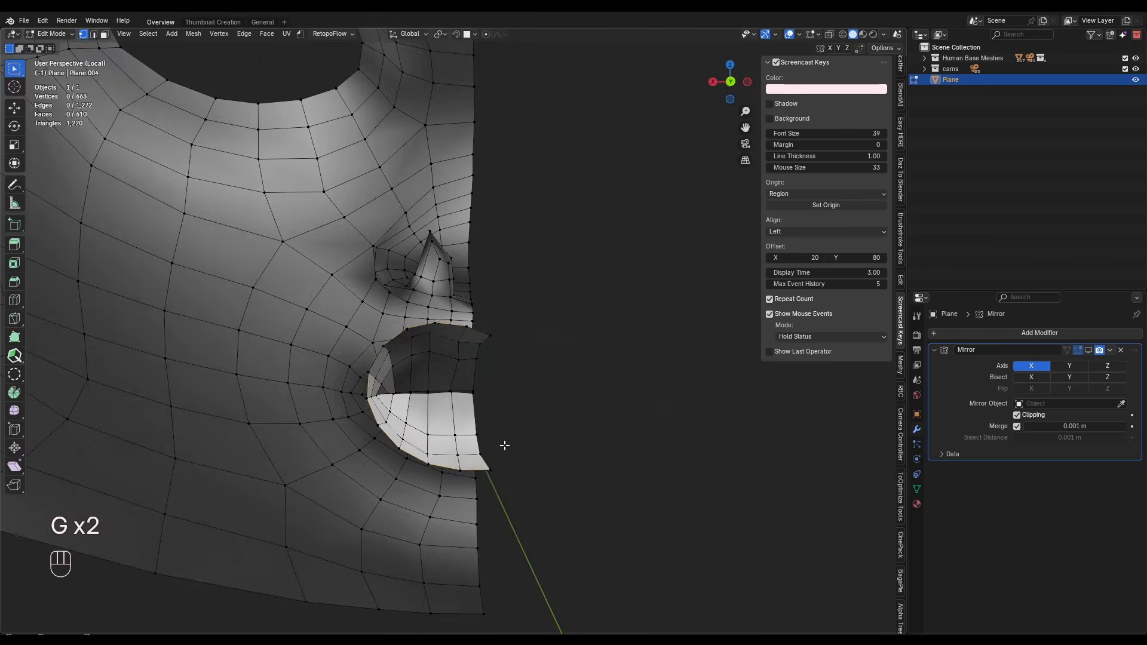
Extrude the mouth cavity's back border loop and scale the new ring inward
{"action": "left_click", "coordinate": [475, 474], "text": "alt+shift"}
{"action": "key", "text": "KP_3"}
{"action": "key", "text": "KP_9"}
{"action": "key", "text": "e"}
{"action": "left_click", "coordinate": [625, 366]}
{"action": "key", "text": "s"}
{"action": "left_click", "coordinate": [619, 366]}
{"action": "mouse_move", "coordinate": [465, 364]}
{"action": "middle_mouse_down"}
{"action": "mouse_move", "coordinate": [561, 358]}
{"action": "mouse_move", "coordinate": [620, 310]}
{"action": "mouse_move", "coordinate": [471, 371]}
{"action": "mouse_move", "coordinate": [473, 348]}
{"action": "middle_mouse_up"}
{"action": "key", "text": "F3"}
{"action": "key", "text": "Return"}
{"action": "middle_click_drag", "start_coordinate": [473, 348], "coordinate": [445, 388]}
{"action": "scroll", "coordinate": [445, 389], "scroll_direction": "up", "scroll_amount": 3}
Bridge the upper and lower centre vertices of the cavity's back ring and start filling the opening
{"action": "left_click", "coordinate": [311, 475]}
{"action": "left_click", "coordinate": [302, 613], "text": "shift"}
{"action": "key", "text": "f"}
{"action": "left_click", "coordinate": [332, 469]}
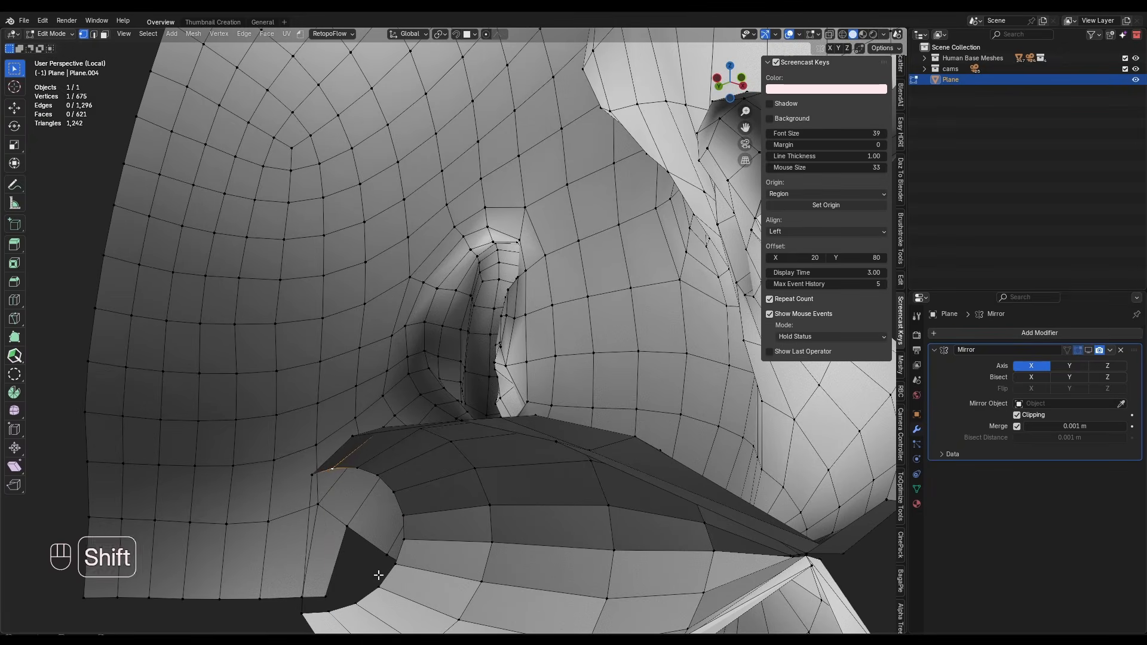
{"action": "left_click", "coordinate": [310, 518]}
{"action": "key", "text": "f"}
{"action": "key", "text": "f"}
Fill the remaining back opening of the mouth cavity with a strip of quads
{"action": "middle_click_drag", "start_coordinate": [328, 518], "coordinate": [182, 417], "text": "shift"}
{"action": "key", "text": "f"}
{"action": "key", "text": "f"}
{"action": "key", "text": "f"}
{"action": "key", "text": "f"}
{"action": "key", "text": "f"}
{"action": "key", "text": "ctrl+r"}
{"action": "key", "text": "Escape"}
{"action": "scroll", "coordinate": [538, 358], "scroll_direction": "up", "scroll_amount": 3}
{"action": "scroll", "coordinate": [445, 388], "scroll_direction": "down", "scroll_amount": 4}
{"action": "middle_click_drag", "start_coordinate": [587, 439], "coordinate": [597, 418], "text": "shift"}
Show the mirrored half and pull the mouth cavity's lower border vertex toward the centre line with PolyQuilt
{"action": "left_click", "coordinate": [1089, 350]}
{"action": "middle_click_drag", "start_coordinate": [499, 407], "coordinate": [418, 383]}
{"action": "scroll", "coordinate": [419, 383], "scroll_direction": "up", "scroll_amount": 3}
{"action": "key", "text": "1"}
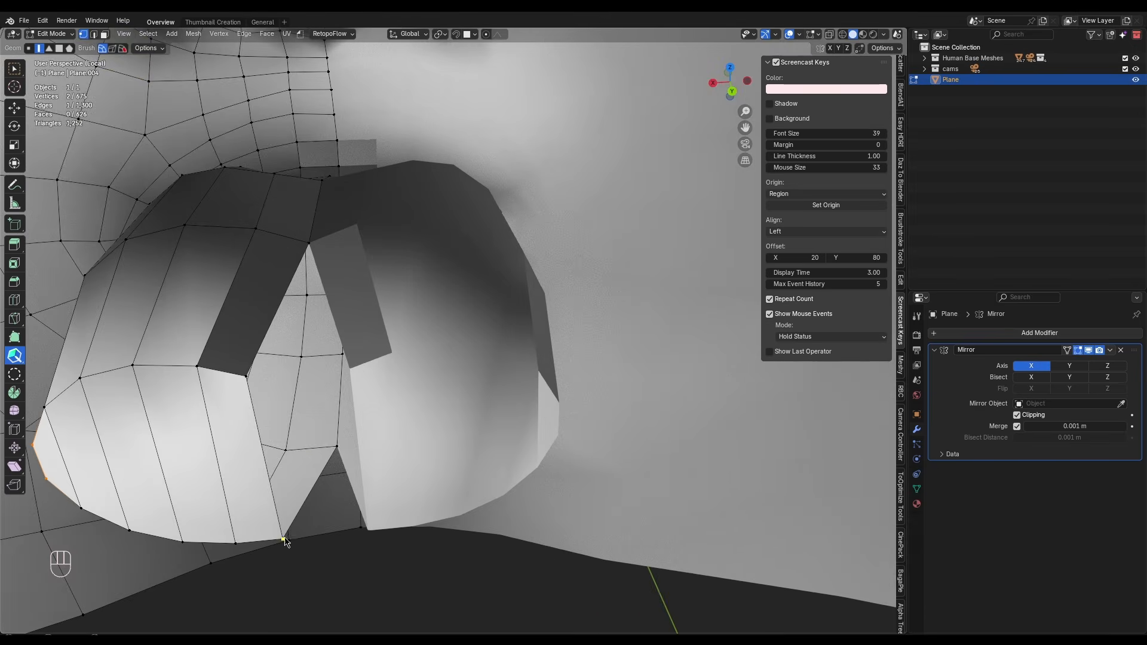
{"action": "left_click_drag", "start_coordinate": [284, 539], "coordinate": [326, 536]}
{"action": "left_click_drag", "start_coordinate": [246, 376], "coordinate": [297, 373]}
{"action": "key", "text": "ctrl+z"}
Try repositioning an edge inside the mouth cavity with PolyQuilt
{"action": "middle_click_drag", "start_coordinate": [297, 374], "coordinate": [422, 221]}
{"action": "key", "text": "2"}
{"action": "left_click_drag", "start_coordinate": [356, 268], "coordinate": [357, 260]}
{"action": "middle_click_drag", "start_coordinate": [357, 260], "coordinate": [325, 168]}
{"action": "left_click", "coordinate": [1088, 350]}
{"action": "key", "text": "ctrl+z"}
{"action": "key", "text": "ctrl+z"}
Knife a horizontal cut across the upper faces closing the back of the mouth cavity
{"action": "middle_click_drag", "start_coordinate": [325, 286], "coordinate": [168, 382]}
{"action": "key", "text": "a"}
{"action": "key", "text": "a"}
{"action": "key", "text": "Escape"}
{"action": "middle_click_drag", "start_coordinate": [359, 359], "coordinate": [476, 448]}
{"action": "key", "text": "k"}
{"action": "left_click", "coordinate": [427, 322]}
{"action": "left_click", "coordinate": [157, 328]}
{"action": "key", "text": "Return"}
Knife another horizontal cut across the cavity's back faces, below the upper one
{"action": "left_click", "coordinate": [429, 370]}
{"action": "key", "text": "Return"}
{"action": "key", "text": "ctrl+z"}
{"action": "key", "text": "ctrl+z"}
{"action": "key", "text": "k"}
{"action": "left_click", "coordinate": [476, 445]}
{"action": "left_click", "coordinate": [291, 447]}
{"action": "key", "text": "Return"}
Fill the small gap at the upper corner of the cavity's back with a quad
{"action": "key", "text": "a"}
{"action": "key", "text": "a"}
{"action": "key", "text": "1"}
{"action": "left_click", "coordinate": [391, 317], "text": "shift"}
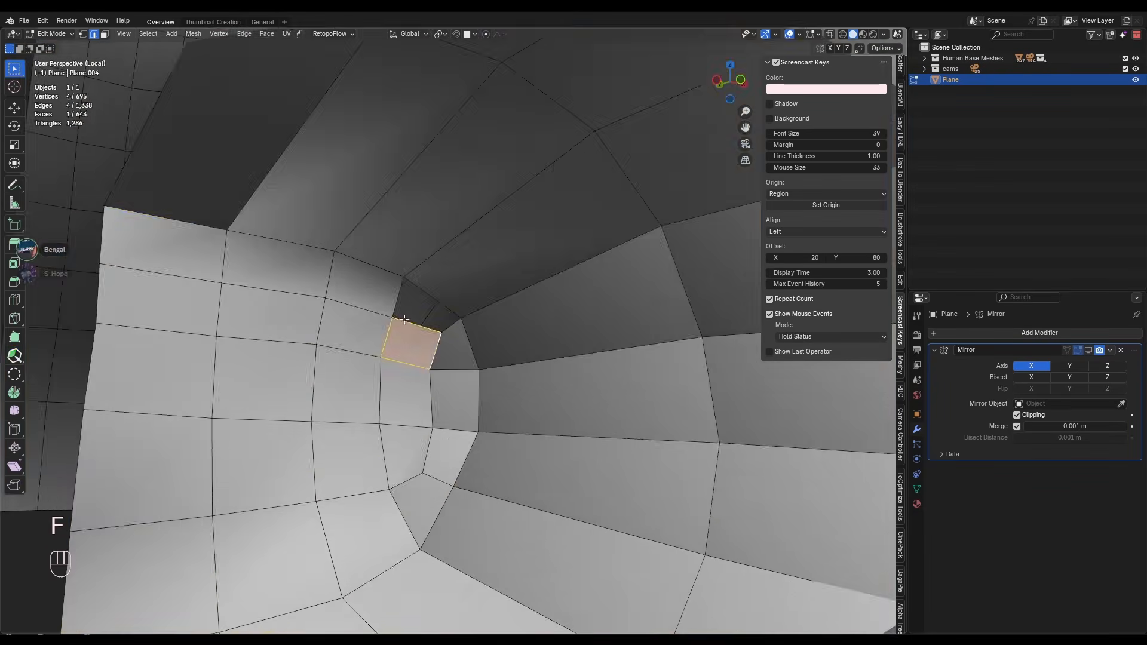
{"action": "key", "text": "a"}
{"action": "key", "text": "a"}
Cut extra edge loops around the mouth cavity with PolyQuilt
{"action": "left_click", "coordinate": [15, 355]}
{"action": "scroll", "coordinate": [403, 319], "scroll_direction": "down", "scroll_amount": 4}
{"action": "middle_click_drag", "start_coordinate": [404, 320], "coordinate": [378, 329]}
{"action": "left_click", "coordinate": [477, 382]}
{"action": "key", "text": "a"}
{"action": "key", "text": "a"}
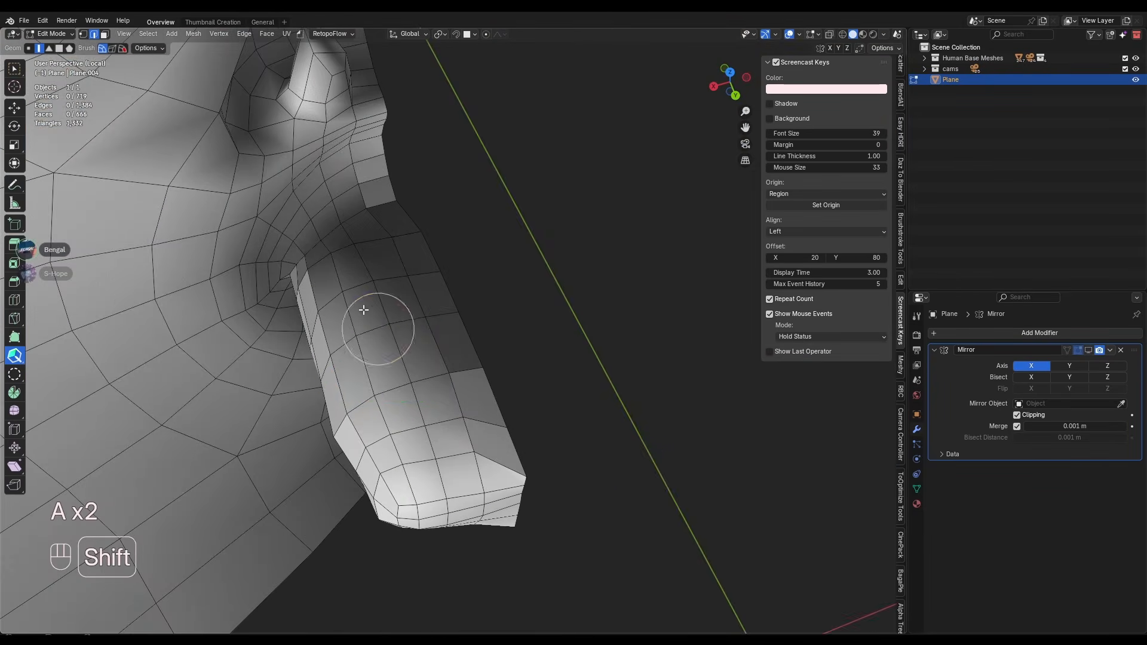
Undo the extra edge loops cut around the mouth cavity
{"action": "key", "text": "ctrl+z"}
{"action": "key", "text": "ctrl+z"}
{"action": "key", "text": "ctrl+z"}
{"action": "key", "text": "ctrl+z"}
{"action": "key", "text": "ctrl+z"}
{"action": "key", "text": "ctrl+z"}
{"action": "key", "text": "ctrl+z"}
{"action": "key", "text": "ctrl+z"}
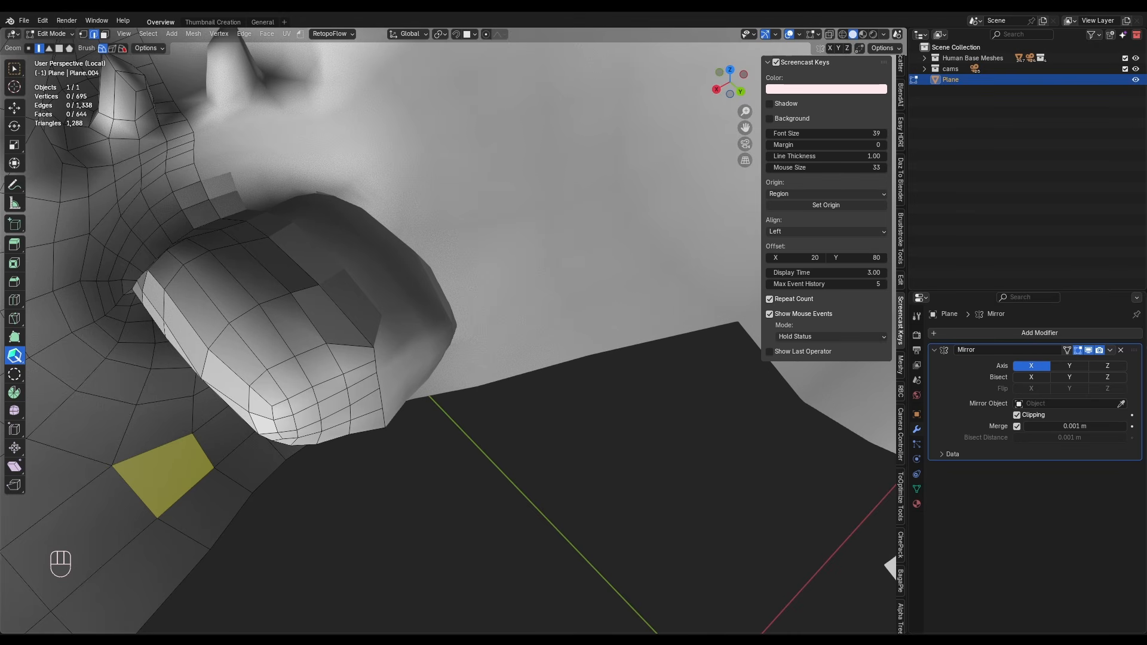
Hide the mirrored half of the head and undo the last edits to the mouth cavity
{"action": "middle_click_drag", "start_coordinate": [382, 334], "coordinate": [364, 340]}
{"action": "mouse_move", "coordinate": [364, 341]}
{"action": "middle_mouse_down", "text": "shift"}
{"action": "mouse_move", "coordinate": [333, 358]}
{"action": "mouse_move", "coordinate": [289, 312]}
{"action": "mouse_move", "coordinate": [413, 403]}
{"action": "mouse_move", "coordinate": [426, 377]}
{"action": "mouse_move", "coordinate": [331, 497]}
{"action": "mouse_move", "coordinate": [386, 472]}
{"action": "mouse_move", "coordinate": [428, 527]}
{"action": "mouse_move", "coordinate": [352, 531]}
{"action": "mouse_move", "coordinate": [312, 371]}
{"action": "mouse_move", "coordinate": [335, 334]}
{"action": "mouse_move", "coordinate": [359, 412]}
{"action": "mouse_move", "coordinate": [203, 272]}
{"action": "mouse_move", "coordinate": [287, 311]}
{"action": "mouse_move", "coordinate": [469, 287]}
{"action": "mouse_move", "coordinate": [372, 399]}
{"action": "mouse_move", "coordinate": [398, 310]}
{"action": "middle_mouse_up", "text": "shift"}
{"action": "left_click", "coordinate": [1066, 350]}
{"action": "key", "text": "ctrl+Tab"}
{"action": "key", "text": "ctrl+Tab"}
{"action": "key", "text": "ctrl+z"}
{"action": "key", "text": "ctrl+z"}
{"action": "key", "text": "ctrl+z"}
{"action": "key", "text": "ctrl+z"}
{"action": "key", "text": "ctrl+z"}
{"action": "key", "text": "ctrl+z"}
{"action": "key", "text": "ctrl+z"}
{"action": "key", "text": "ctrl+z"}
{"action": "key", "text": "ctrl+z"}
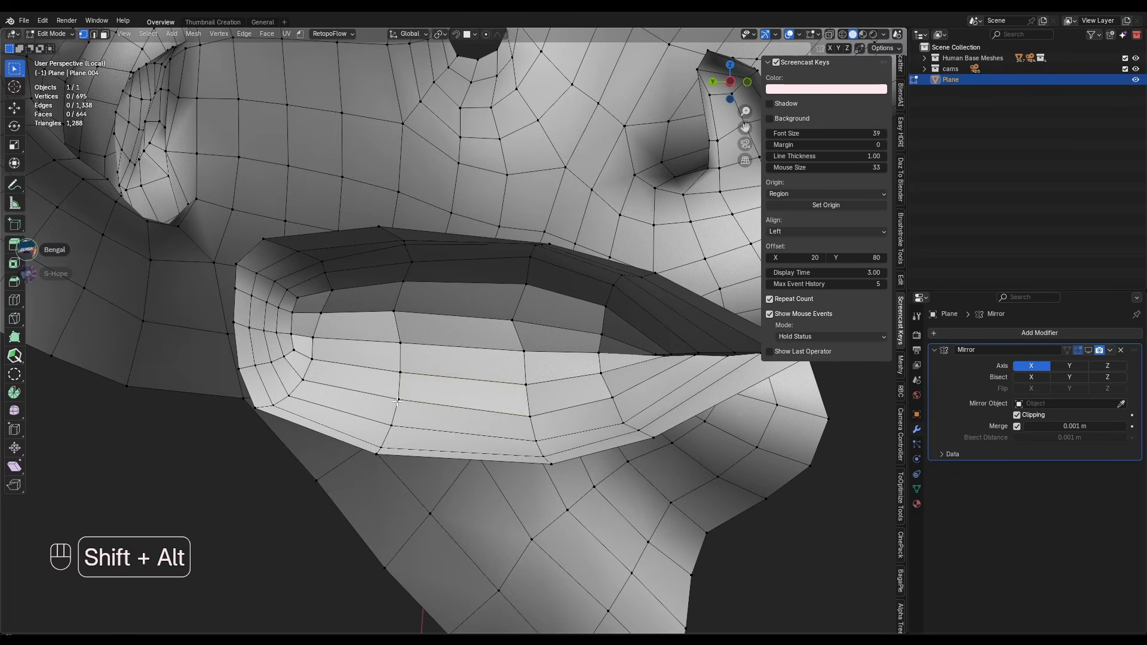
Edge-slide a loop of the inner mouth cavity to even out the spacing between its rows
{"action": "left_click", "coordinate": [537, 442], "text": "alt"}
{"action": "left_click", "coordinate": [289, 438], "text": "alt"}
{"action": "middle_click_drag", "start_coordinate": [550, 460], "coordinate": [454, 346]}
{"action": "left_click", "coordinate": [510, 413], "text": "alt"}
{"action": "key", "text": "g"}
{"action": "key", "text": "g"}
{"action": "key", "text": "ctrl+z"}
{"action": "left_click", "coordinate": [386, 358], "text": "alt"}
{"action": "key", "text": "g"}
{"action": "key", "text": "g"}
{"action": "left_click", "coordinate": [421, 304]}
Add new edge loops across the mouth cavity with loop cuts
{"action": "key", "text": "ctrl+r"}
{"action": "key", "text": "ctrl+r"}
{"action": "key", "text": "ctrl+r"}
{"action": "left_click", "coordinate": [356, 332]}
{"action": "left_click", "coordinate": [547, 359]}
{"action": "mouse_move", "coordinate": [547, 359]}
{"action": "middle_mouse_down"}
{"action": "mouse_move", "coordinate": [641, 426]}
{"action": "mouse_move", "coordinate": [597, 383]}
{"action": "mouse_move", "coordinate": [489, 392]}
{"action": "mouse_move", "coordinate": [622, 358]}
{"action": "middle_mouse_up"}
{"action": "key", "text": "ctrl+r"}
{"action": "left_click", "coordinate": [597, 377]}
Switch to Sculpt Mode and smooth the inner faces of the mouth cavity
{"action": "left_click", "coordinate": [51, 34]}
{"action": "left_click", "coordinate": [55, 73]}
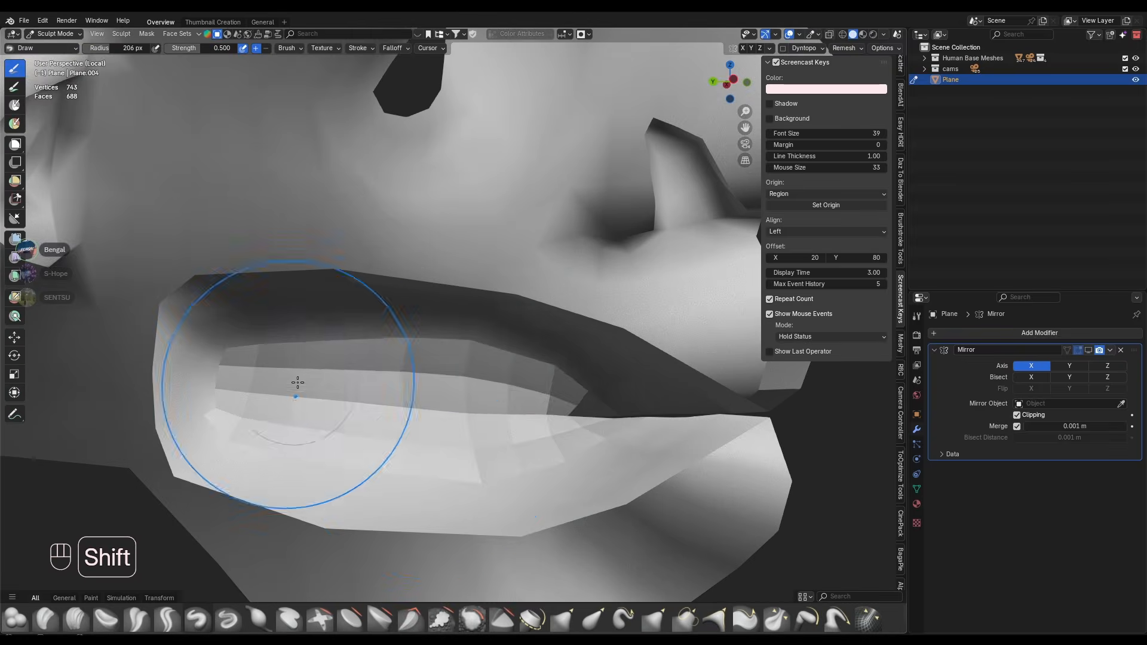
{"action": "left_click_drag", "start_coordinate": [297, 382], "coordinate": [454, 412], "text": "shift"}
{"action": "scroll", "coordinate": [454, 412], "scroll_direction": "down", "scroll_amount": 2}
{"action": "mouse_move", "coordinate": [239, 568]}
{"action": "middle_mouse_down"}
{"action": "mouse_move", "coordinate": [114, 562]}
{"action": "mouse_move", "coordinate": [239, 568]}
{"action": "middle_mouse_up"}
{"action": "left_click_drag", "start_coordinate": [474, 402], "coordinate": [358, 418], "text": "shift"}
{"action": "middle_click_drag", "start_coordinate": [179, 573], "coordinate": [129, 599]}
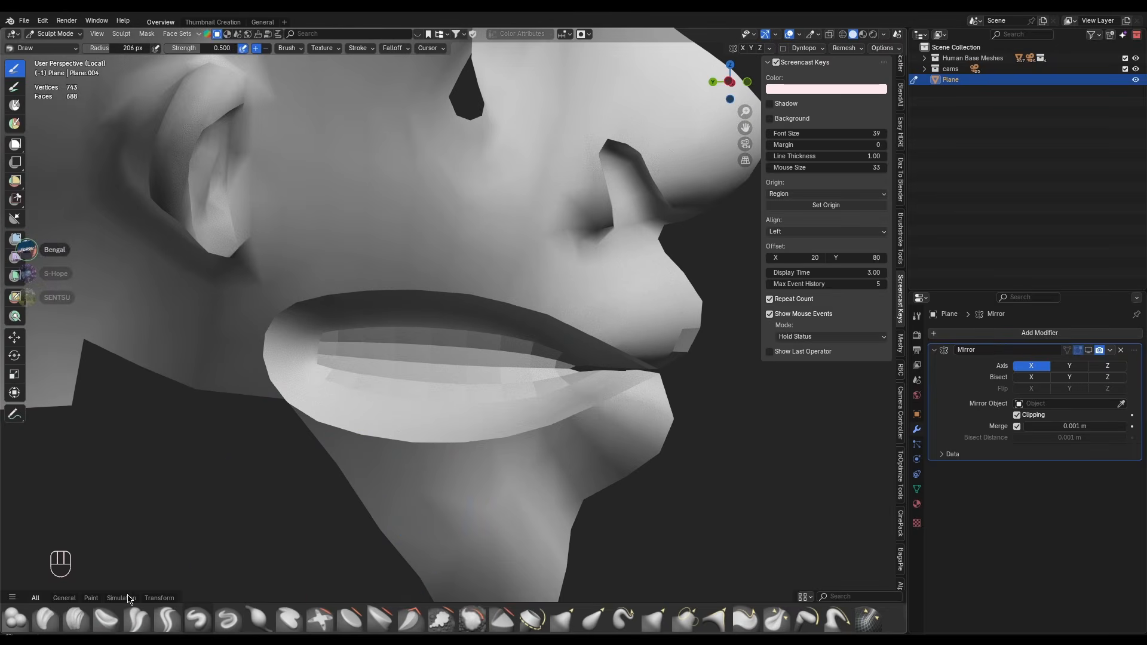
{"action": "left_click_drag", "start_coordinate": [128, 594], "coordinate": [135, 564]}
{"action": "left_click", "coordinate": [561, 590]}
{"action": "middle_click_drag", "start_coordinate": [456, 427], "coordinate": [508, 375], "text": "shift"}
{"action": "key", "text": "s"}
{"action": "middle_click_drag", "start_coordinate": [705, 298], "coordinate": [453, 334]}
{"action": "mouse_move", "coordinate": [322, 341]}
{"action": "middle_mouse_down"}
{"action": "mouse_move", "coordinate": [423, 353]}
{"action": "mouse_move", "coordinate": [522, 330]}
{"action": "mouse_move", "coordinate": [519, 298]}
{"action": "middle_mouse_up"}
Return to Edit Mode with the whole scene visible, the Retopology overlay enabled and the Mirror modifier displayed
{"action": "left_click", "coordinate": [56, 34]}
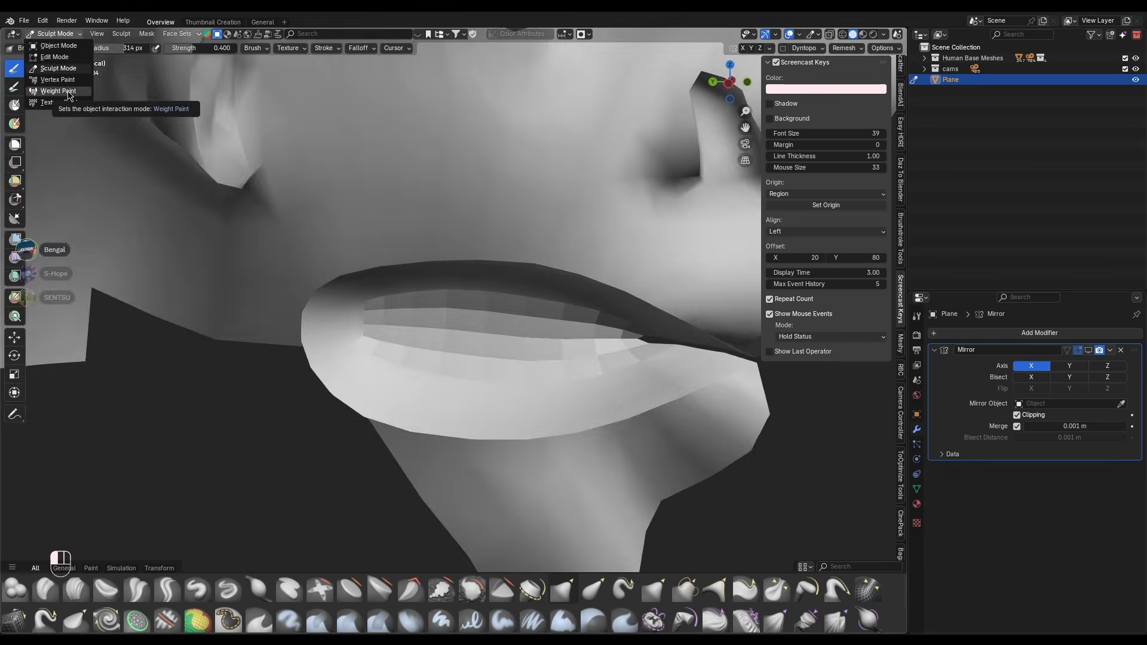
{"action": "left_click", "coordinate": [67, 47]}
{"action": "key", "text": "KP_Divide"}
{"action": "key", "text": "Tab"}
{"action": "key", "text": "Tab"}
{"action": "key", "text": "Tab"}
{"action": "left_click", "coordinate": [817, 34]}
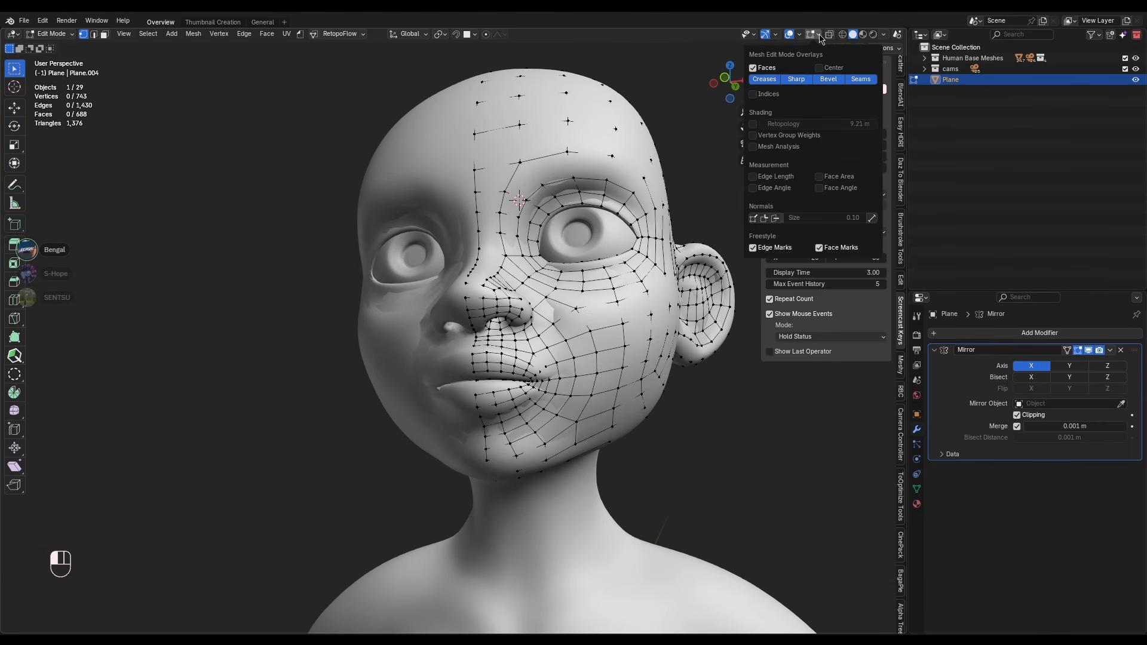
{"action": "left_click", "coordinate": [755, 124]}
{"action": "left_click", "coordinate": [1088, 350]}
{"action": "left_click", "coordinate": [1066, 350]}
Examine the mouth cavity from the front and side, both within the full character and with the mesh isolated
{"action": "key", "text": "KP_Divide"}
{"action": "middle_click_drag", "start_coordinate": [634, 360], "coordinate": [494, 366]}
{"action": "scroll", "coordinate": [494, 366], "scroll_direction": "up", "scroll_amount": 4}
{"action": "key", "text": "KP_Divide"}
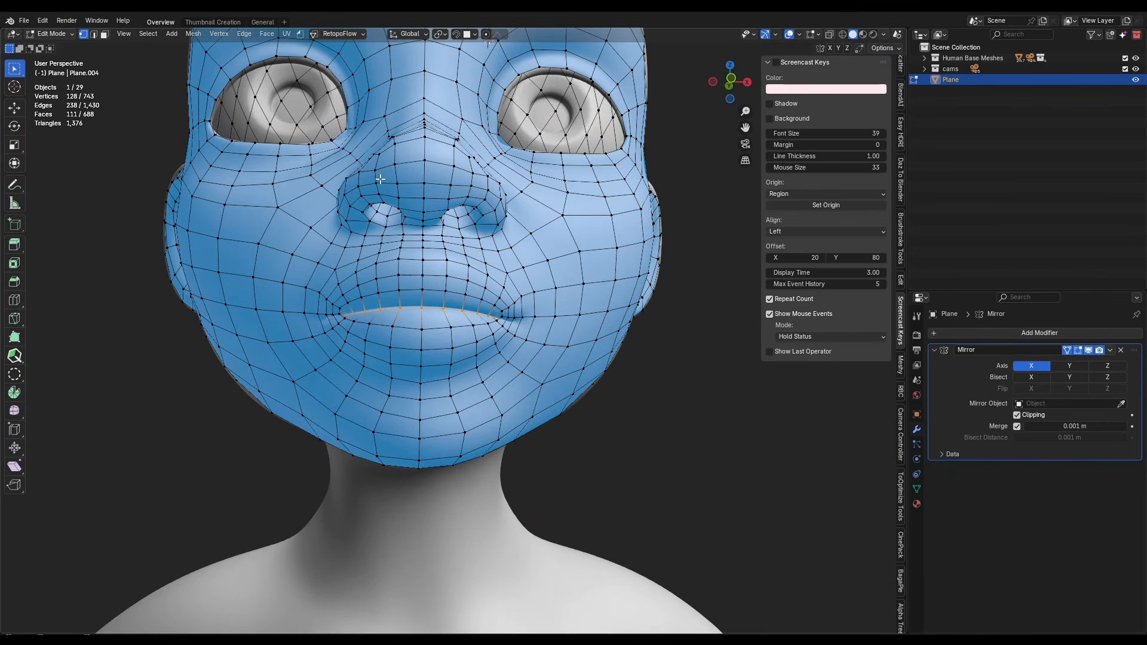
{"action": "scroll", "coordinate": [379, 173], "scroll_direction": "down", "scroll_amount": 3}
{"action": "middle_click_drag", "start_coordinate": [378, 173], "coordinate": [451, 312]}
{"action": "key", "text": "KP_Divide"}
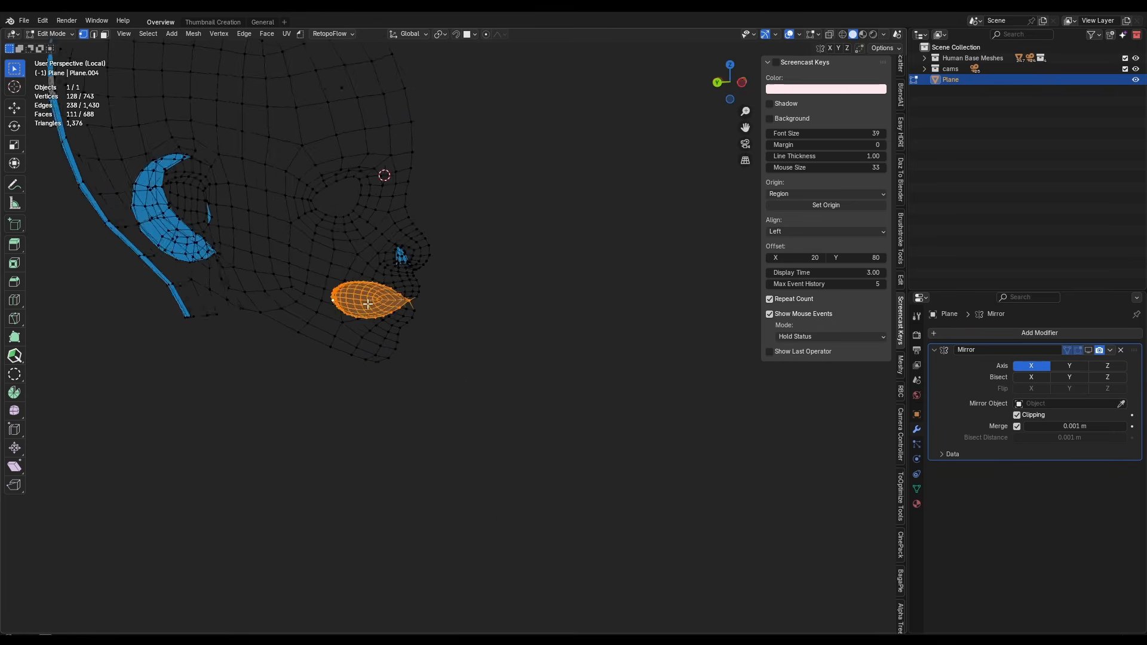
{"action": "middle_click_drag", "start_coordinate": [367, 304], "coordinate": [417, 289]}
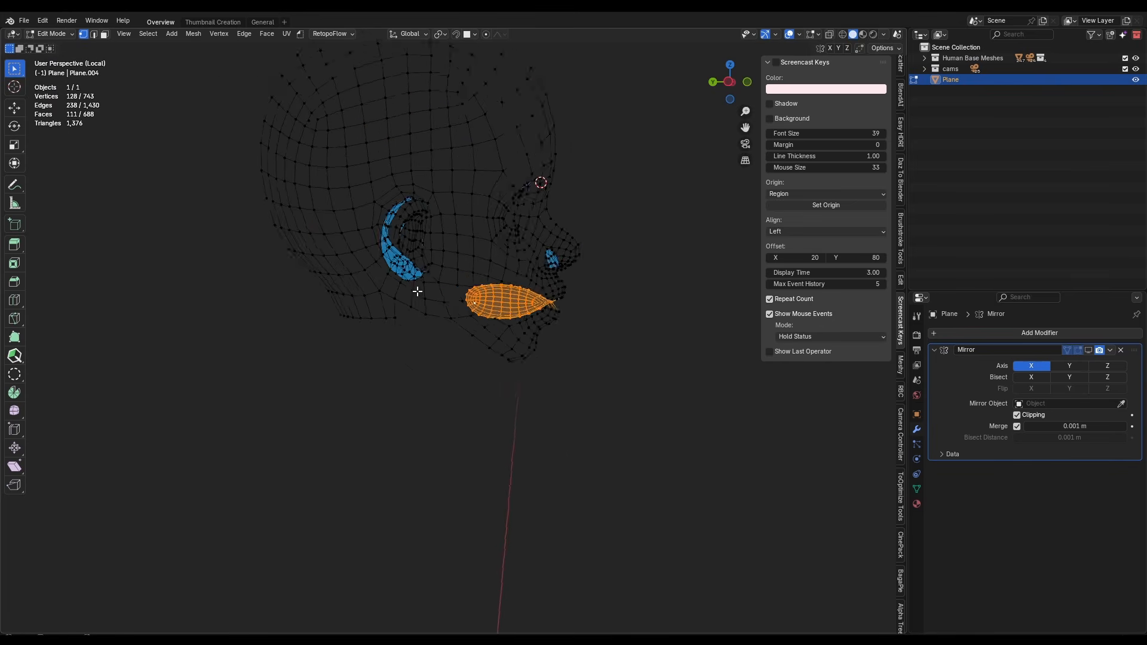
{"action": "scroll", "coordinate": [548, 295], "scroll_direction": "up", "scroll_amount": 6}
{"action": "mouse_move", "coordinate": [548, 294]}
{"action": "middle_mouse_down"}
{"action": "mouse_move", "coordinate": [463, 294]}
{"action": "mouse_move", "coordinate": [609, 306]}
{"action": "mouse_move", "coordinate": [512, 290]}
{"action": "mouse_move", "coordinate": [364, 291]}
{"action": "middle_mouse_up"}
{"action": "scroll", "coordinate": [442, 315], "scroll_direction": "up", "scroll_amount": 2}
{"action": "scroll", "coordinate": [604, 299], "scroll_direction": "down", "scroll_amount": 2}
Add a Multires modifier to the isolated half head and subdivide it to level 2
{"action": "key", "text": "Tab"}
{"action": "scroll", "coordinate": [502, 289], "scroll_direction": "down", "scroll_amount": 2}
{"action": "left_click", "coordinate": [1047, 337]}
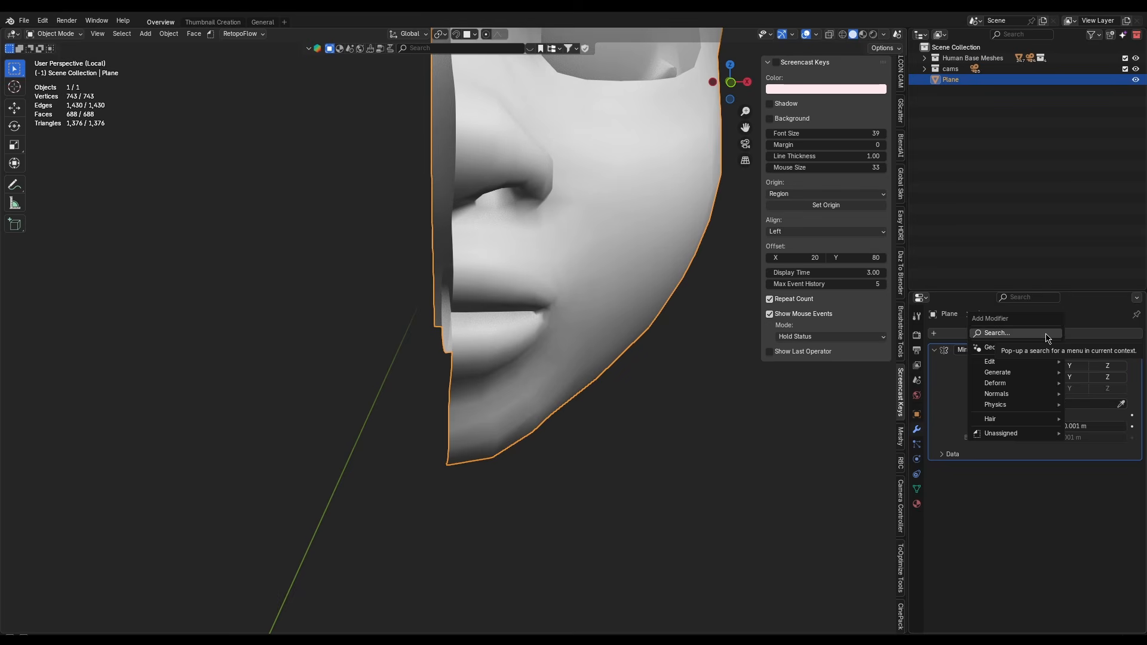
{"action": "left_click", "coordinate": [1047, 337]}
{"action": "left_click", "coordinate": [977, 357]}
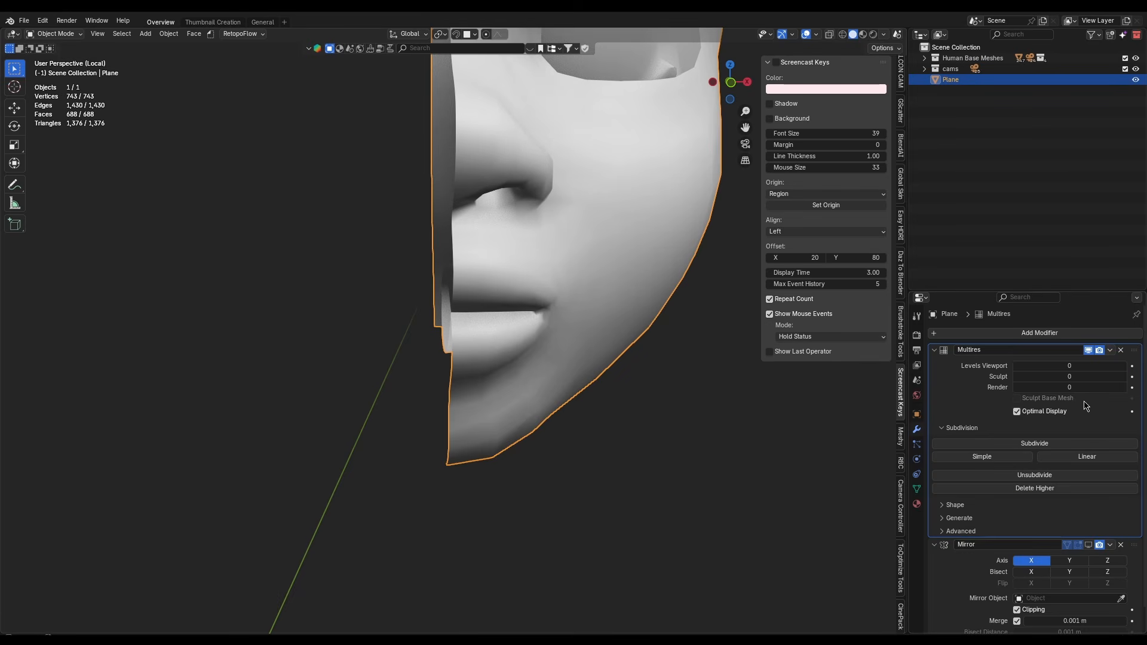
{"action": "scroll", "coordinate": [509, 399], "scroll_direction": "down", "scroll_amount": 3}
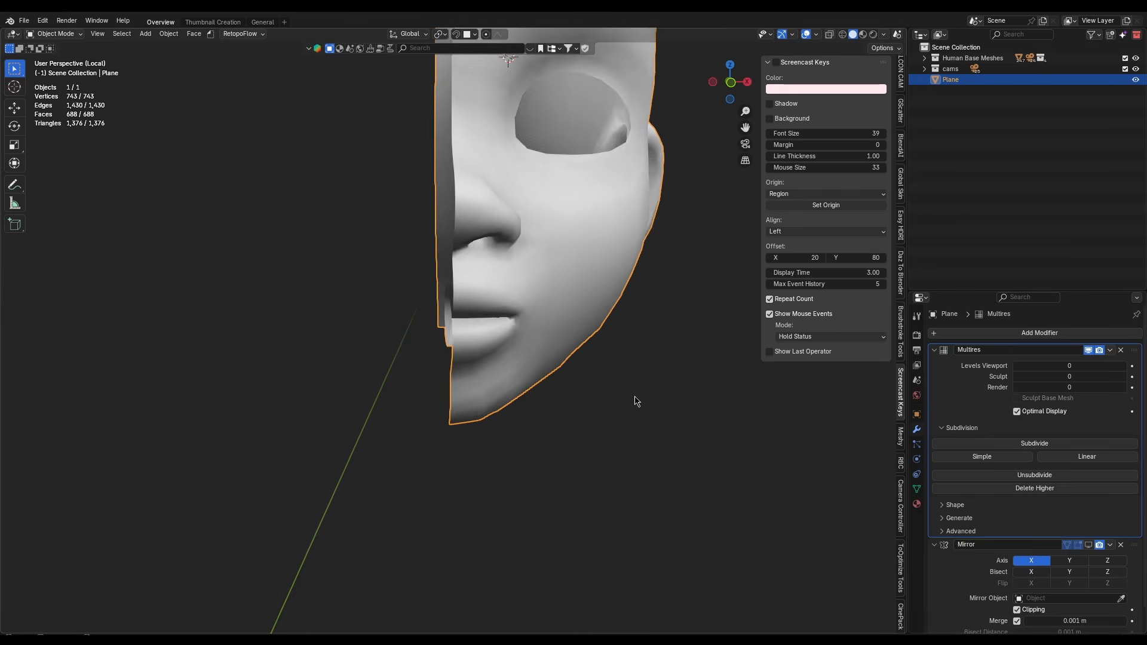
{"action": "scroll", "coordinate": [674, 377], "scroll_direction": "up", "scroll_amount": 2}
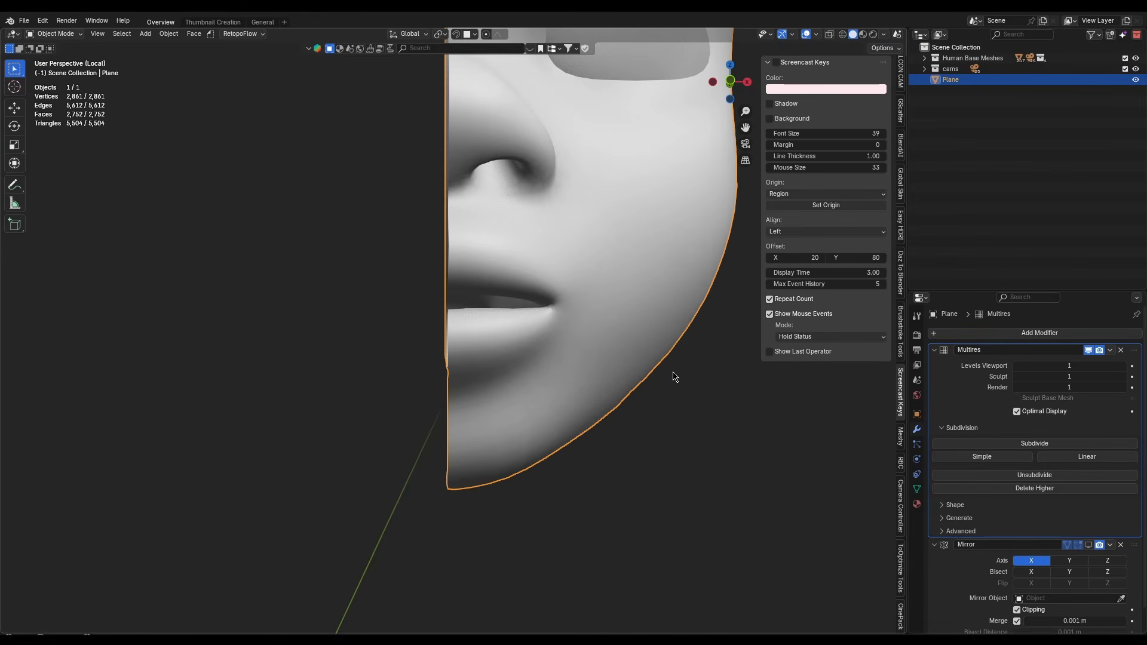
{"action": "middle_click_drag", "start_coordinate": [528, 346], "coordinate": [951, 416]}
{"action": "scroll", "coordinate": [400, 313], "scroll_direction": "down", "scroll_amount": 3}
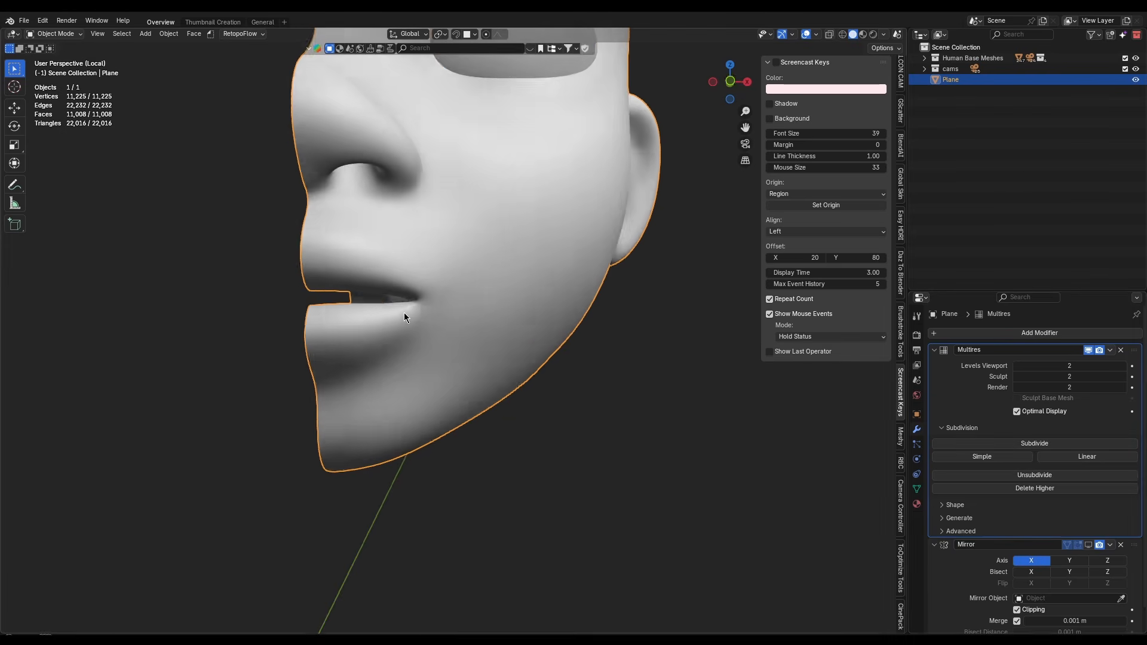
Set the Multires viewport level to 0, check the mouth corner and remove the Multires modifier
{"action": "left_click_drag", "start_coordinate": [1040, 365], "coordinate": [997, 365]}
{"action": "middle_click_drag", "start_coordinate": [490, 326], "coordinate": [529, 337]}
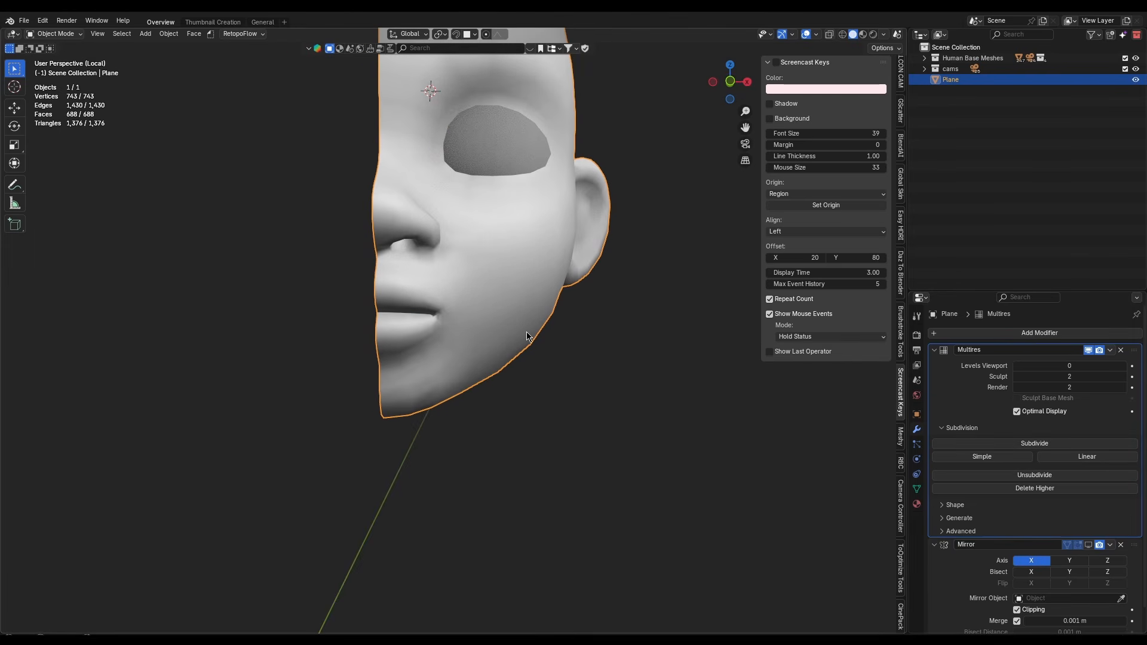
{"action": "scroll", "coordinate": [447, 323], "scroll_direction": "up", "scroll_amount": 5}
{"action": "middle_click_drag", "start_coordinate": [447, 323], "coordinate": [503, 335]}
{"action": "left_click", "coordinate": [1120, 351]}
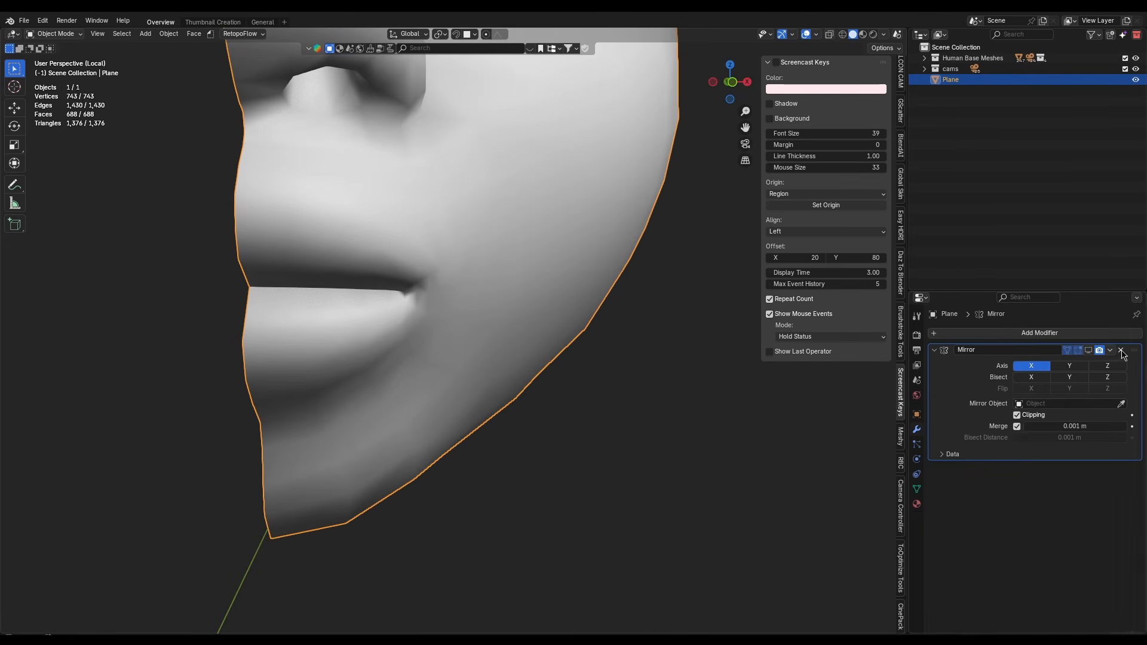
Enable the Mirror modifier's viewport display and return to editing the head mesh
{"action": "middle_click_drag", "start_coordinate": [535, 370], "coordinate": [567, 360]}
{"action": "key", "text": "Tab"}
{"action": "key", "text": "Tab"}
{"action": "left_click", "coordinate": [1088, 350]}
{"action": "middle_click_drag", "start_coordinate": [741, 388], "coordinate": [18, 402]}
{"action": "key", "text": "Tab"}
Try to rip the edge loop running lengthwise through the middle of the mouth cavity without moving it
{"action": "middle_click_drag", "start_coordinate": [717, 364], "coordinate": [376, 320]}
{"action": "left_click", "coordinate": [498, 313], "text": "alt"}
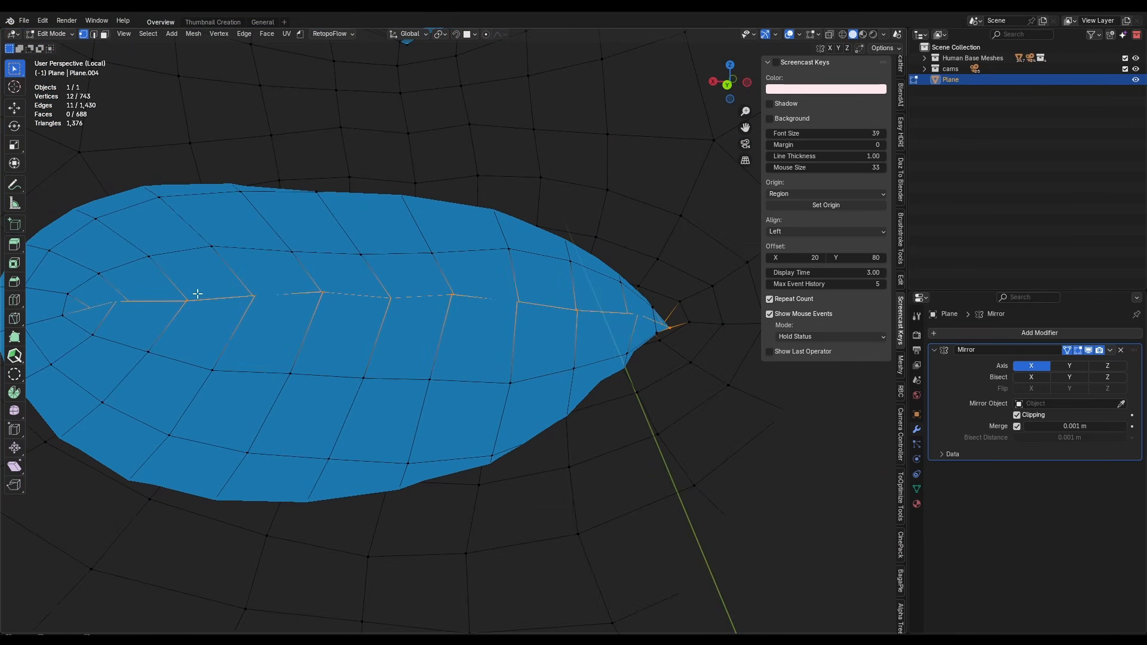
{"action": "right_click", "coordinate": [330, 299]}
{"action": "middle_click_drag", "start_coordinate": [363, 460], "coordinate": [372, 362]}
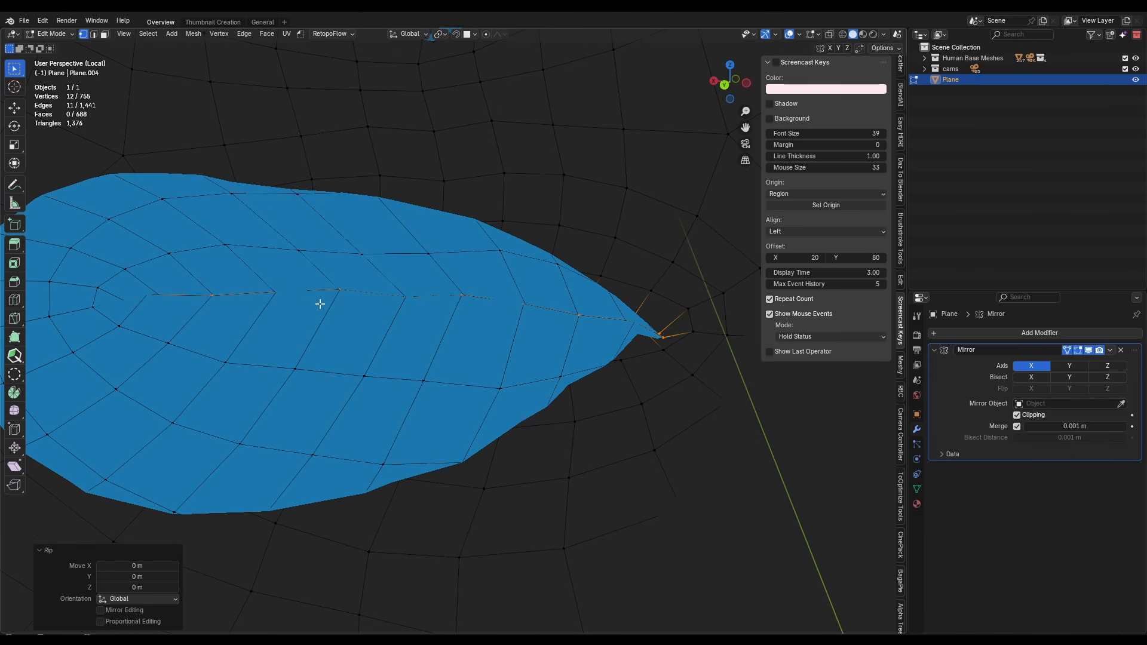
{"action": "scroll", "coordinate": [393, 364], "scroll_direction": "down", "scroll_amount": 8}
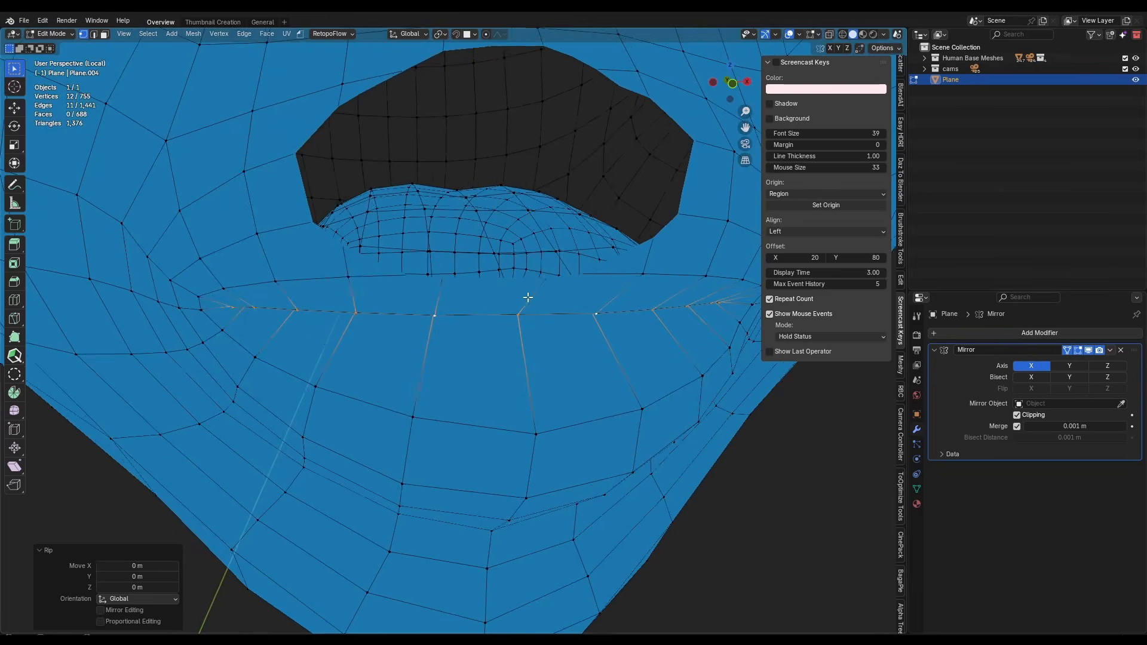
Add a Multires modifier to the mirrored head, subdivide it once and inspect the lips and chin along the centre line
{"action": "key", "text": "Tab"}
{"action": "middle_click_drag", "start_coordinate": [477, 239], "coordinate": [478, 225]}
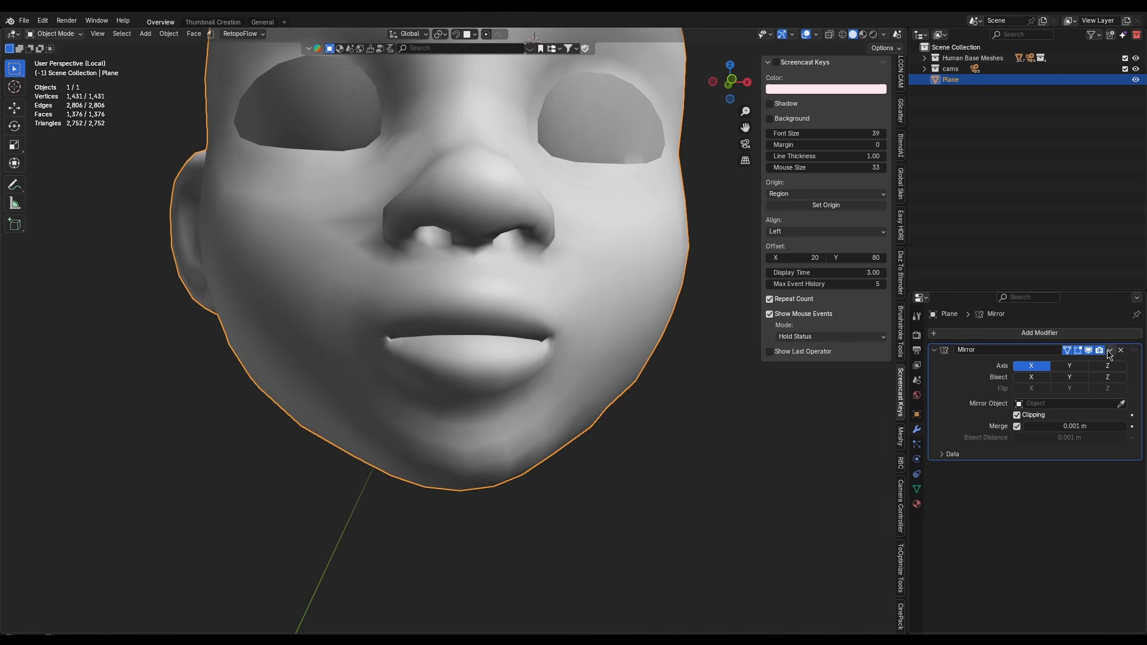
{"action": "left_click", "coordinate": [1044, 335]}
{"action": "left_click", "coordinate": [997, 334]}
{"action": "left_click", "coordinate": [984, 353]}
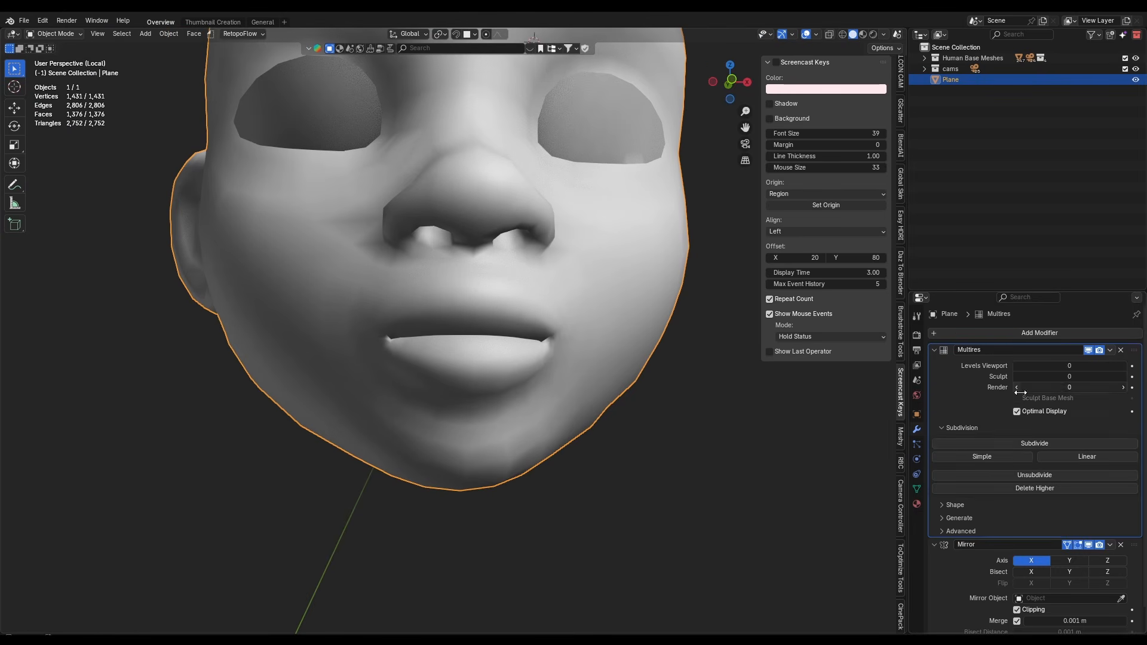
{"action": "left_click", "coordinate": [1014, 445]}
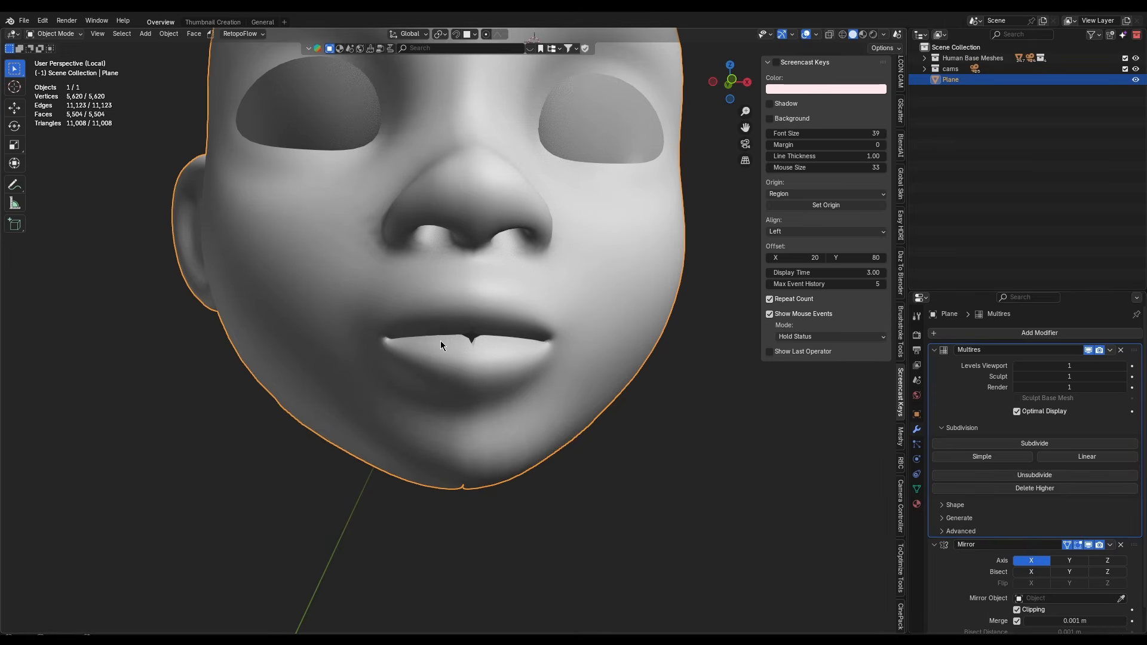
{"action": "scroll", "coordinate": [518, 324], "scroll_direction": "down", "scroll_amount": 2}
{"action": "scroll", "coordinate": [499, 305], "scroll_direction": "up", "scroll_amount": 3}
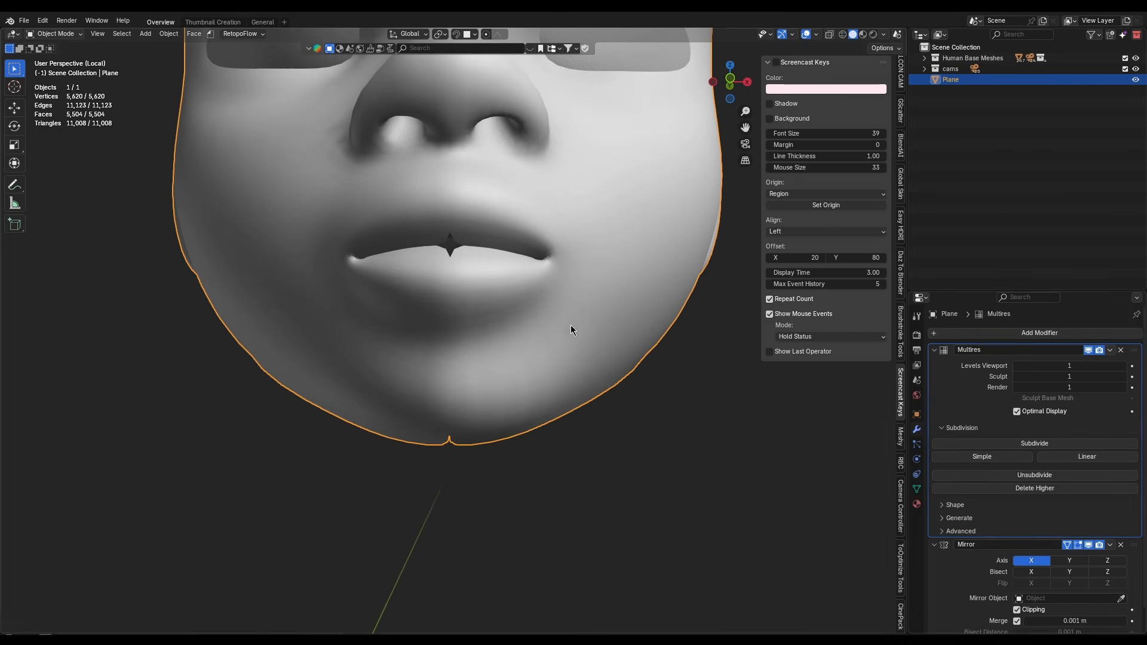
{"action": "middle_click_drag", "start_coordinate": [571, 329], "coordinate": [621, 352]}
{"action": "scroll", "coordinate": [569, 288], "scroll_direction": "down", "scroll_amount": 4}
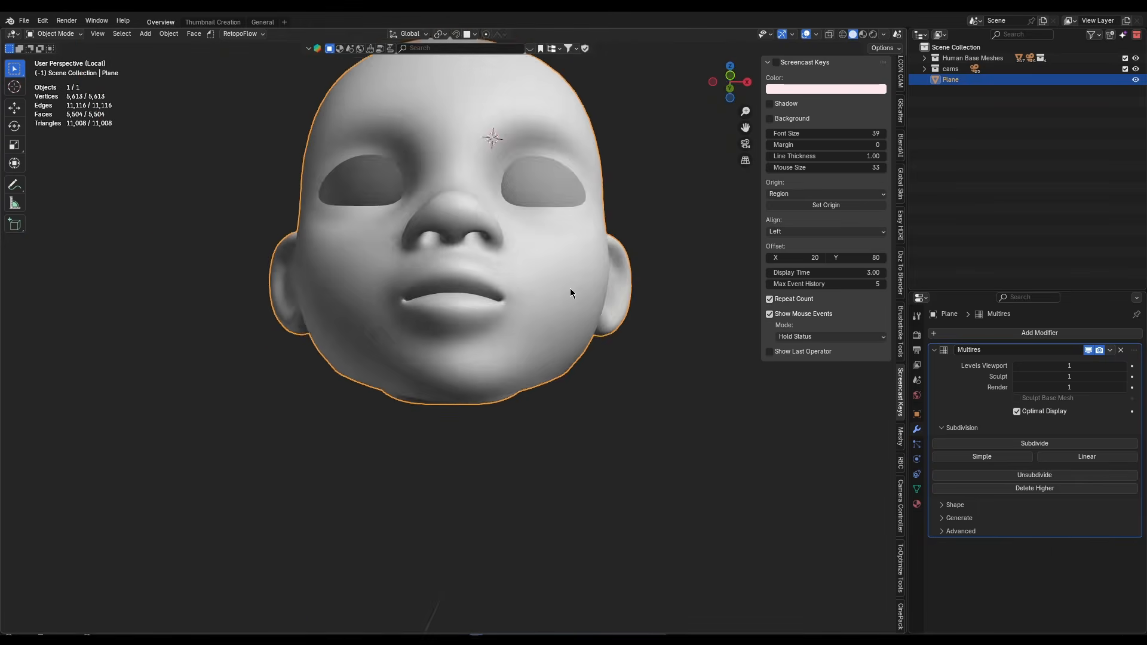
{"action": "scroll", "coordinate": [657, 334], "scroll_direction": "up", "scroll_amount": 2}
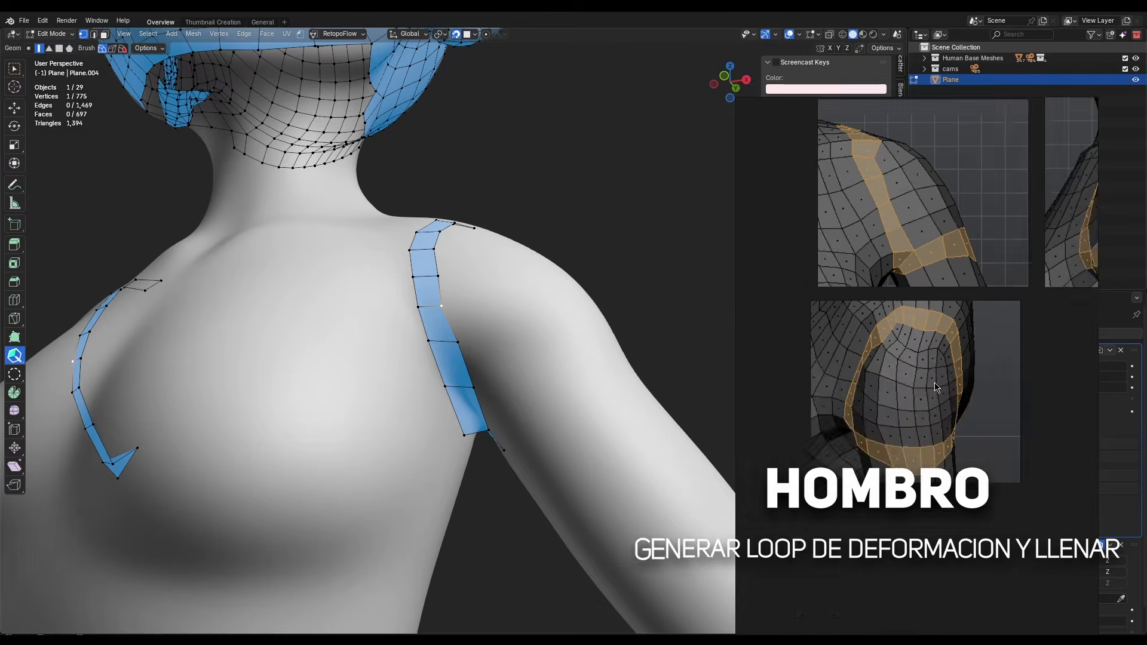
Build a strip of quads around the shoulder as its deformation loop, following the reference images
{"action": "scroll", "coordinate": [936, 387], "scroll_direction": "up", "scroll_amount": 2}
{"action": "middle_click_drag", "start_coordinate": [936, 387], "coordinate": [938, 500]}
{"action": "middle_click_drag", "start_coordinate": [478, 347], "coordinate": [412, 400]}
{"action": "middle_click_drag", "start_coordinate": [502, 328], "coordinate": [440, 358]}
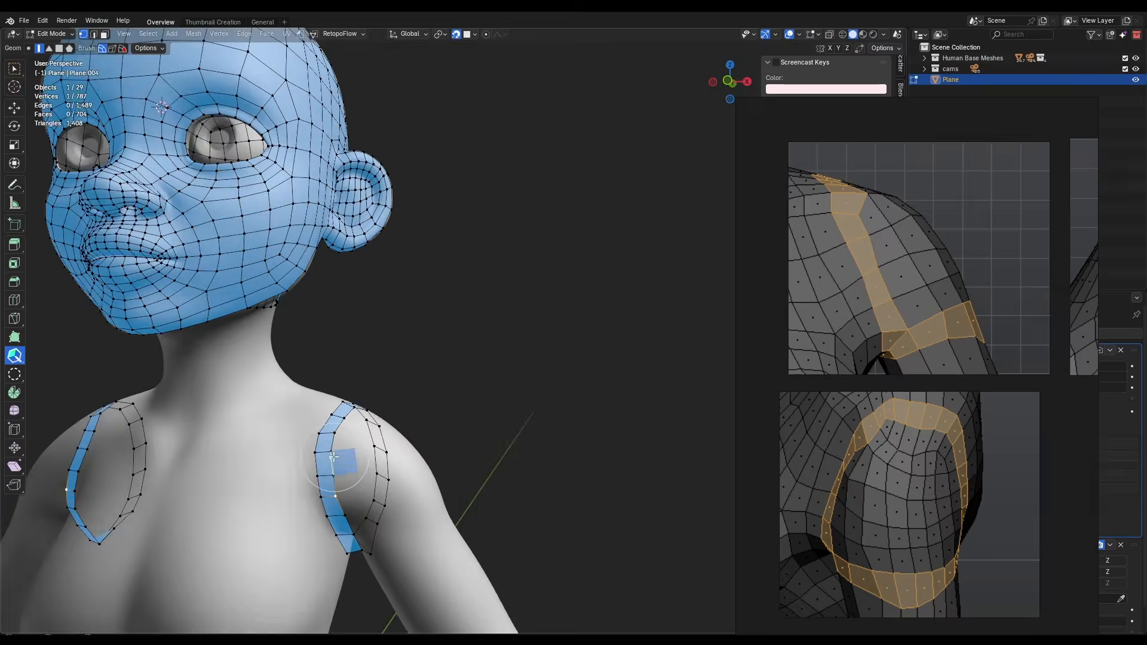
Extrude the shoulder mesh's open lower edge loop down the upper arm with PolyQuilt
{"action": "left_click", "coordinate": [14, 355]}
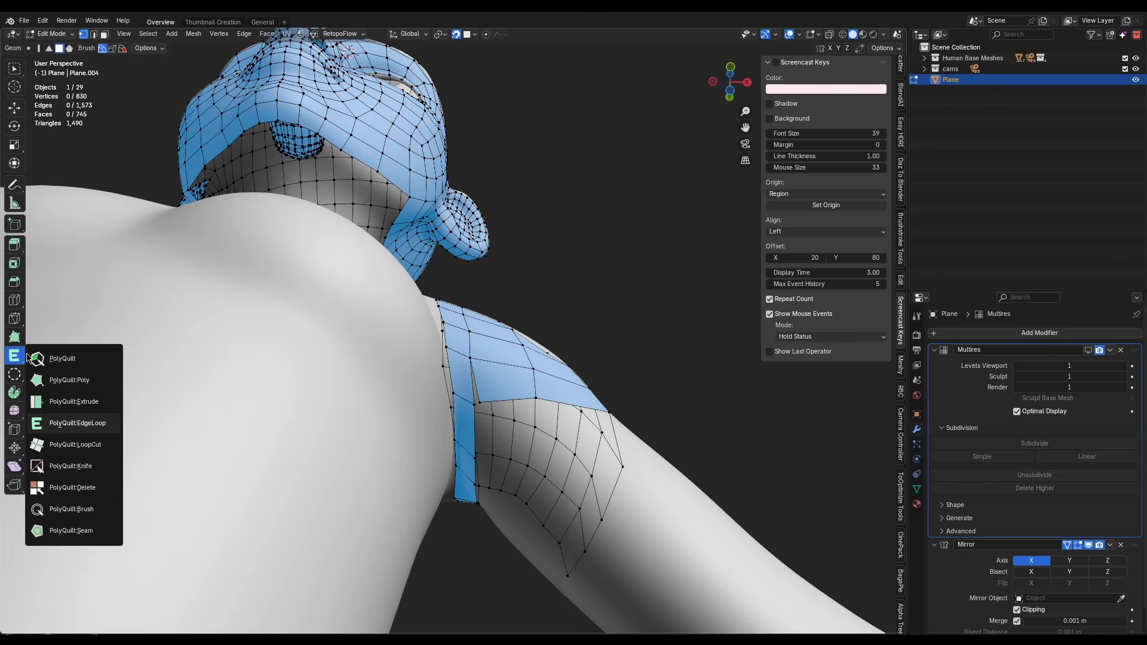
{"action": "left_click", "coordinate": [60, 361]}
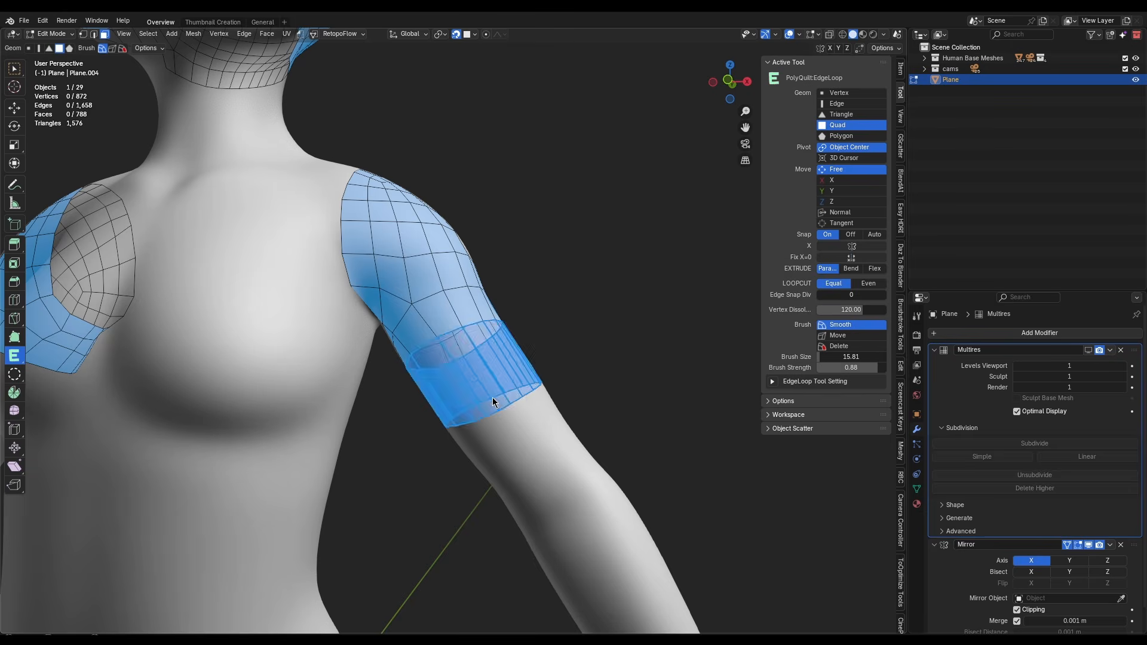
{"action": "left_click_drag", "start_coordinate": [475, 367], "coordinate": [513, 418]}
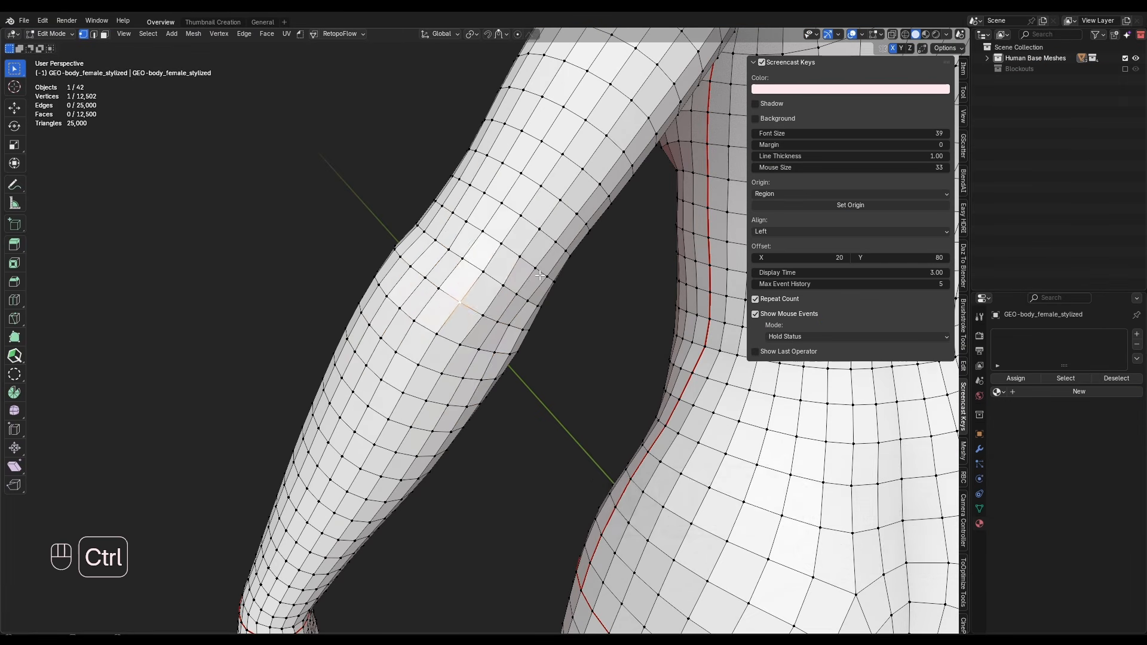
Grow the selection around the elbow vertex of the female body mesh to a six-by-six face patch
{"action": "key", "text": "ctrl+KP_Add"}
{"action": "key", "text": "ctrl+KP_Add"}
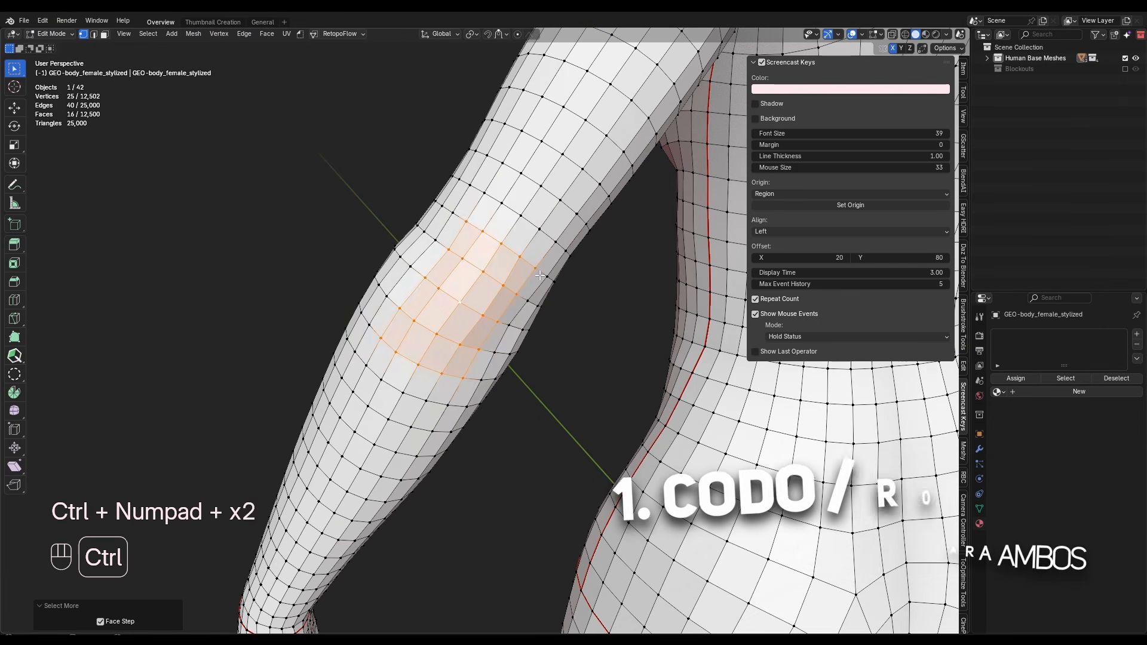
{"action": "key", "text": "ctrl+KP_Add"}
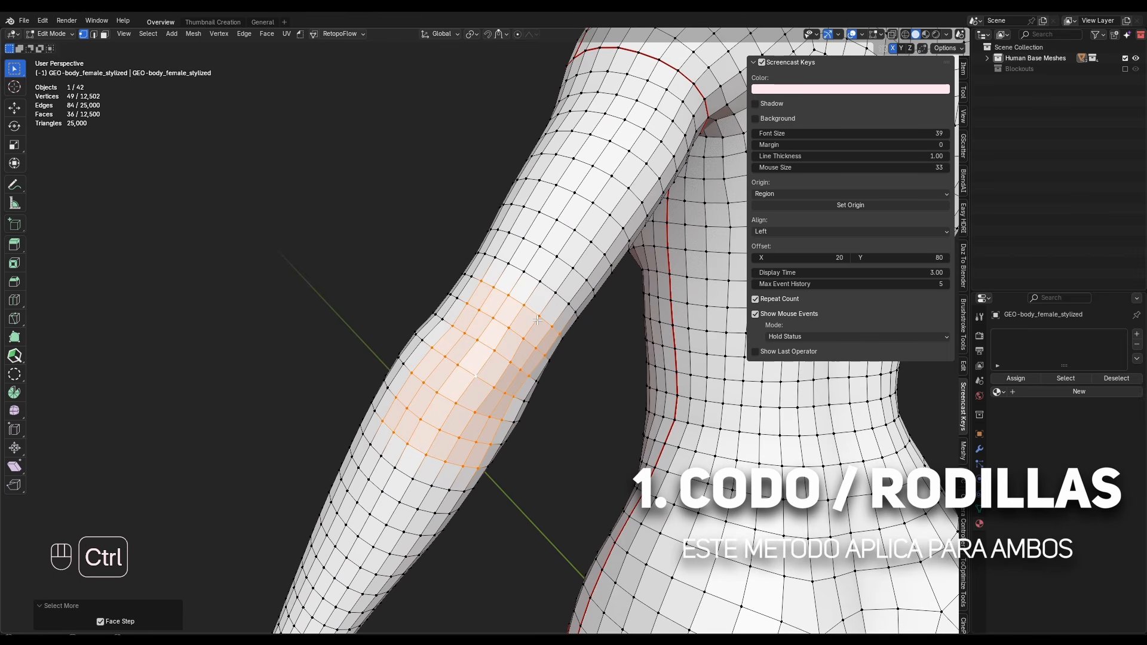
{"action": "key", "text": "ctrl+KP_Subtract"}
{"action": "key", "text": "ctrl+KP_Add"}
Knife a cut just inside the upper border of the selected elbow patch
{"action": "middle_click_drag", "start_coordinate": [537, 320], "coordinate": [459, 302]}
{"action": "key", "text": "k"}
{"action": "scroll", "coordinate": [478, 306], "scroll_direction": "up", "scroll_amount": 2}
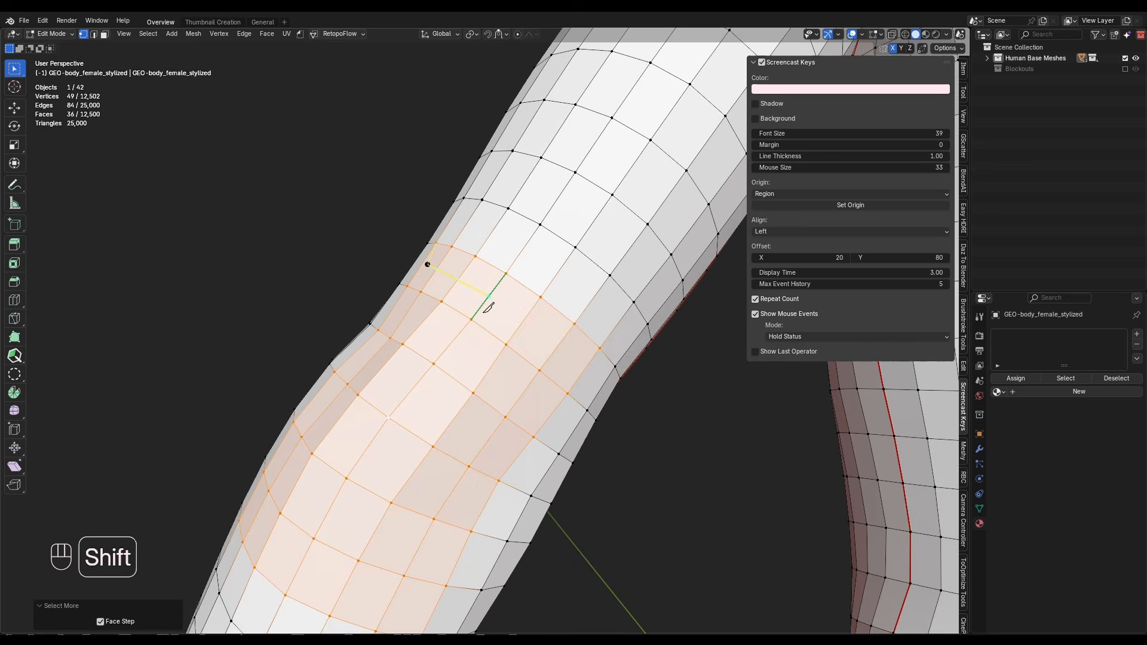
{"action": "left_click", "coordinate": [600, 348]}
{"action": "key", "text": "Return"}
Continue the knife cuts around the remaining sides of the elbow patch to close the inner ring
{"action": "middle_click_drag", "start_coordinate": [382, 299], "coordinate": [416, 266]}
{"action": "scroll", "coordinate": [416, 265], "scroll_direction": "down", "scroll_amount": 1}
{"action": "left_click", "coordinate": [311, 468]}
{"action": "middle_click_drag", "start_coordinate": [311, 469], "coordinate": [476, 582]}
{"action": "key", "text": "k"}
{"action": "middle_click_drag", "start_coordinate": [599, 390], "coordinate": [418, 335]}
{"action": "key", "text": "k"}
{"action": "key", "text": "Return"}
{"action": "left_click", "coordinate": [386, 344]}
{"action": "key", "text": "ctrl+z"}
Relax the topology around the elbow's new ring with the PolyQuilt smooth brush
{"action": "left_click", "coordinate": [219, 34]}
{"action": "left_click", "coordinate": [256, 164]}
{"action": "middle_click_drag", "start_coordinate": [340, 380], "coordinate": [367, 325]}
{"action": "left_click", "coordinate": [385, 345]}
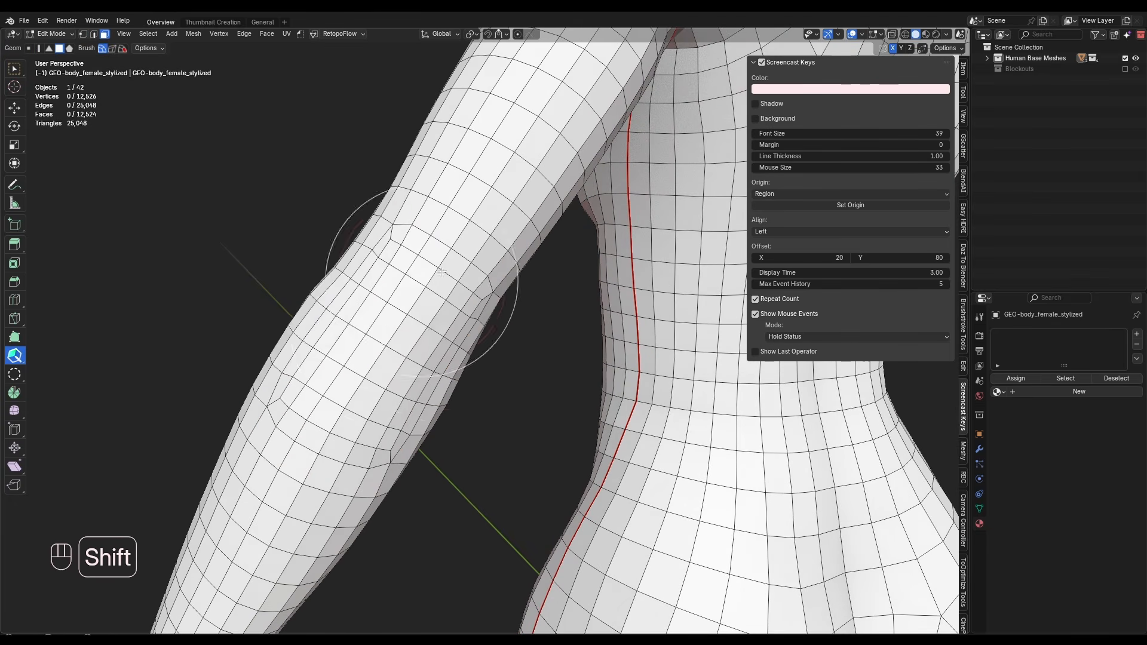
{"action": "middle_click_drag", "start_coordinate": [442, 272], "coordinate": [460, 361]}
{"action": "left_click_drag", "start_coordinate": [461, 361], "coordinate": [388, 305], "text": "shift"}
{"action": "mouse_move", "coordinate": [388, 305]}
{"action": "middle_mouse_down"}
{"action": "mouse_move", "coordinate": [293, 256]}
{"action": "mouse_move", "coordinate": [412, 376]}
{"action": "middle_mouse_up"}
{"action": "left_click_drag", "start_coordinate": [412, 376], "coordinate": [466, 321], "text": "shift"}
{"action": "key", "text": "w"}
{"action": "mouse_move", "coordinate": [466, 320]}
{"action": "middle_mouse_down"}
{"action": "mouse_move", "coordinate": [403, 310]}
{"action": "mouse_move", "coordinate": [494, 366]}
{"action": "mouse_move", "coordinate": [389, 388]}
{"action": "mouse_move", "coordinate": [336, 381]}
{"action": "middle_mouse_up"}
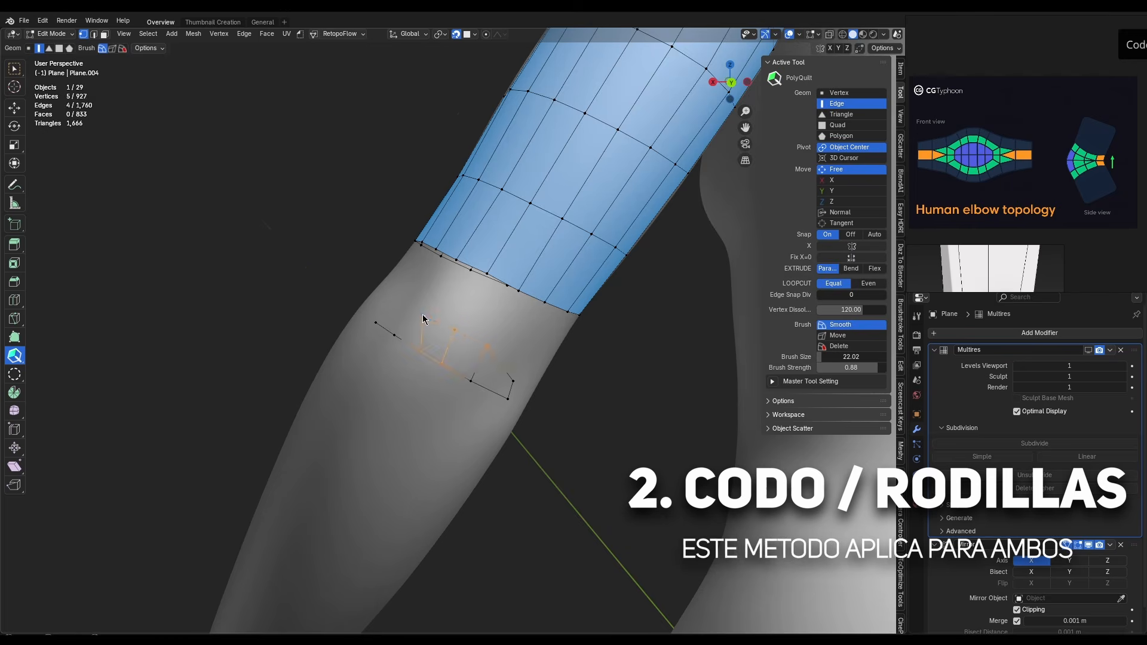
Build a two-row quad patch over the back of the character's elbow with PolyQuilt and smooth it
{"action": "left_click", "coordinate": [397, 320]}
{"action": "mouse_move", "coordinate": [422, 315]}
{"action": "middle_mouse_down"}
{"action": "mouse_move", "coordinate": [433, 334]}
{"action": "mouse_move", "coordinate": [392, 302]}
{"action": "mouse_move", "coordinate": [407, 389]}
{"action": "middle_mouse_up"}
{"action": "left_click", "coordinate": [389, 306]}
{"action": "left_click_drag", "start_coordinate": [407, 388], "coordinate": [442, 397], "text": "shift"}
{"action": "middle_click_drag", "start_coordinate": [442, 397], "coordinate": [466, 389]}
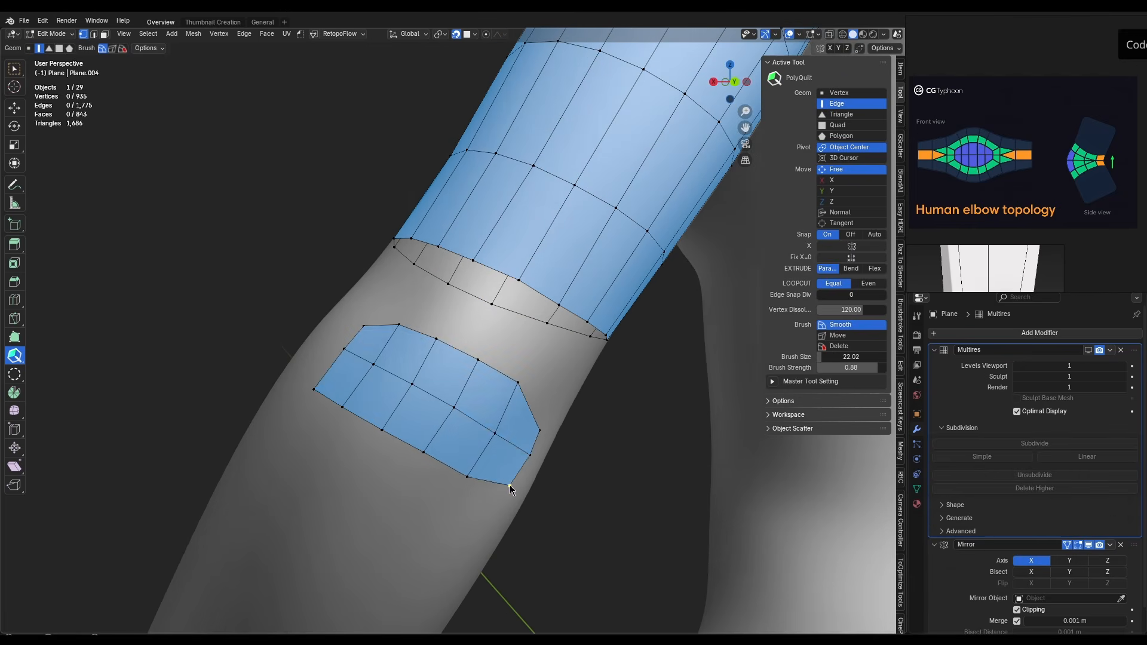
Extrude the elbow patch's outline into a surrounding ring of quads and smooth the result
{"action": "mouse_move", "coordinate": [499, 437]}
{"action": "middle_mouse_down"}
{"action": "mouse_move", "coordinate": [518, 405]}
{"action": "mouse_move", "coordinate": [393, 389]}
{"action": "mouse_move", "coordinate": [370, 431]}
{"action": "mouse_move", "coordinate": [583, 525]}
{"action": "mouse_move", "coordinate": [562, 508]}
{"action": "middle_mouse_up"}
{"action": "left_click", "coordinate": [14, 68]}
{"action": "left_click", "coordinate": [456, 415], "text": "alt"}
{"action": "mouse_move", "coordinate": [14, 356]}
{"action": "left_mouse_down"}
{"action": "mouse_move", "coordinate": [66, 358]}
{"action": "mouse_move", "coordinate": [69, 402]}
{"action": "left_mouse_up"}
{"action": "left_click_drag", "start_coordinate": [502, 382], "coordinate": [497, 396], "text": "shift"}
{"action": "middle_click_drag", "start_coordinate": [496, 396], "coordinate": [540, 399]}
{"action": "left_click_drag", "start_coordinate": [14, 355], "coordinate": [66, 358]}
{"action": "middle_click_drag", "start_coordinate": [468, 346], "coordinate": [419, 304]}
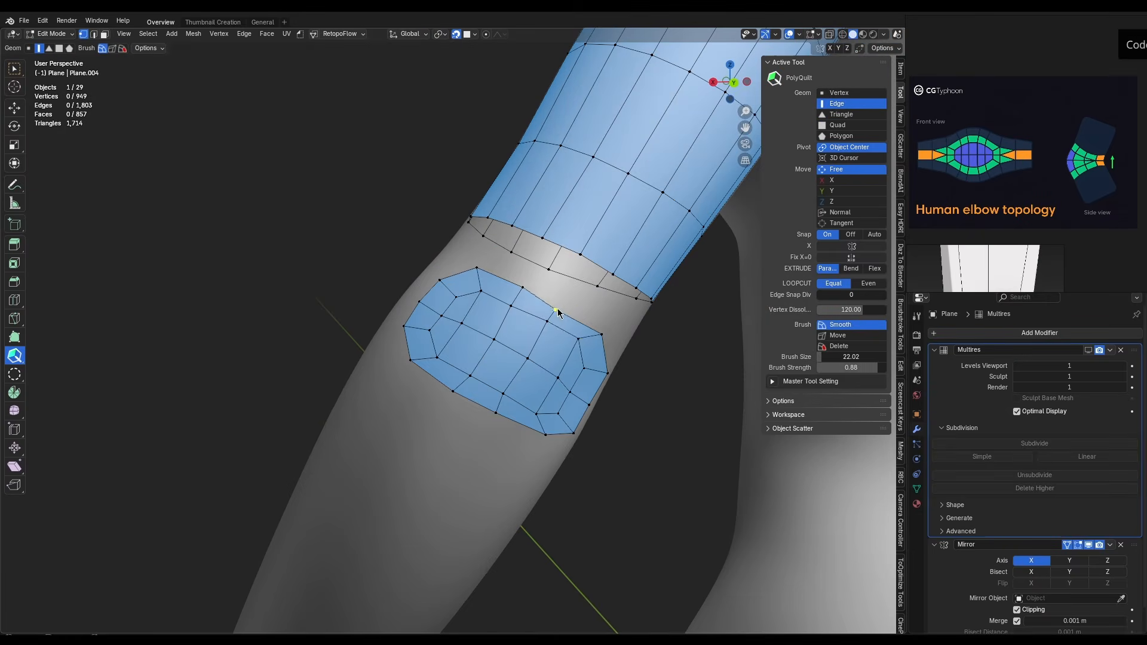
Extend one side of the elbow patch toward the inner arm with three quads using PolyQuilt
{"action": "middle_click_drag", "start_coordinate": [555, 338], "coordinate": [587, 473]}
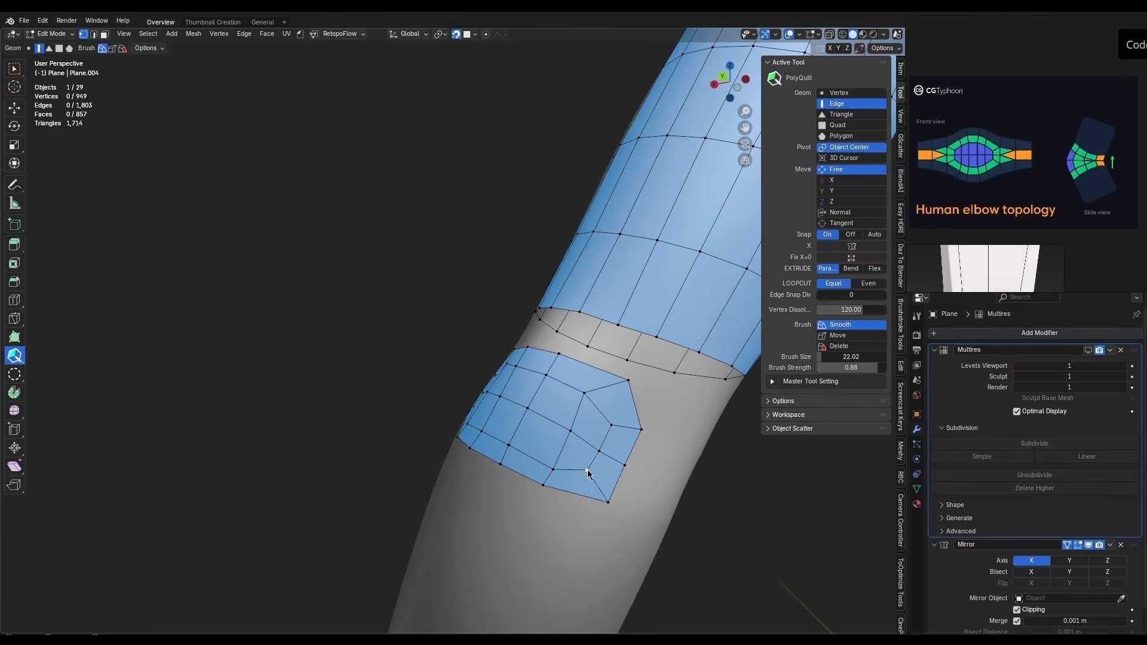
{"action": "left_click_drag", "start_coordinate": [663, 488], "coordinate": [659, 504]}
{"action": "middle_click_drag", "start_coordinate": [658, 505], "coordinate": [507, 433], "text": "shift"}
{"action": "key", "text": "f"}
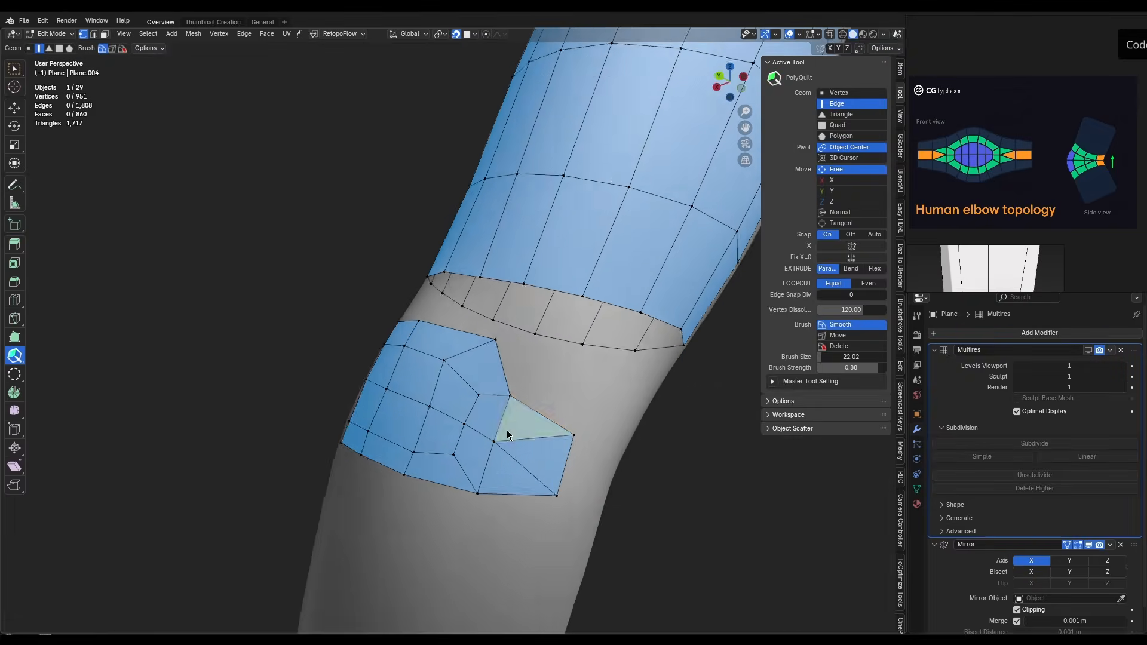
Add three matching quads on the opposite side of the elbow patch with PolyQuilt
{"action": "middle_click_drag", "start_coordinate": [322, 460], "coordinate": [425, 507]}
{"action": "middle_click_drag", "start_coordinate": [525, 354], "coordinate": [615, 481]}
{"action": "middle_click_drag", "start_coordinate": [418, 418], "coordinate": [469, 483]}
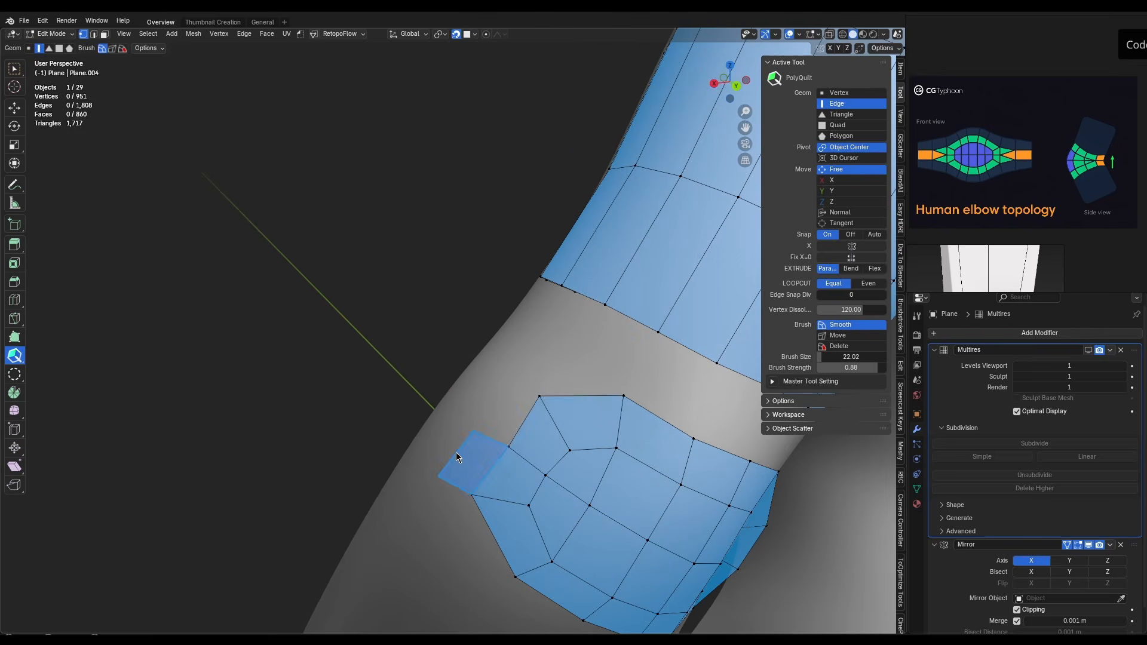
{"action": "left_click_drag", "start_coordinate": [434, 445], "coordinate": [479, 417]}
{"action": "left_click", "coordinate": [508, 446]}
{"action": "left_click", "coordinate": [509, 370]}
{"action": "middle_click_drag", "start_coordinate": [681, 445], "coordinate": [605, 392]}
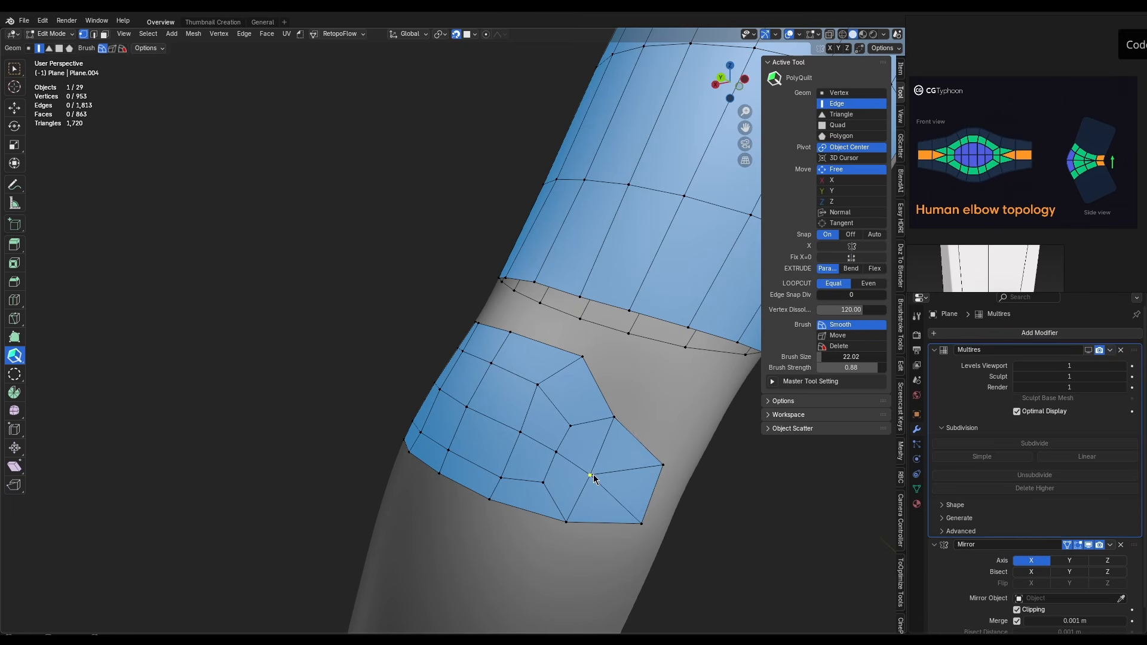
Select the elbow patch's outer edge loop and join the patch to the open end of the upper-arm mesh
{"action": "middle_click_drag", "start_coordinate": [490, 504], "coordinate": [553, 508]}
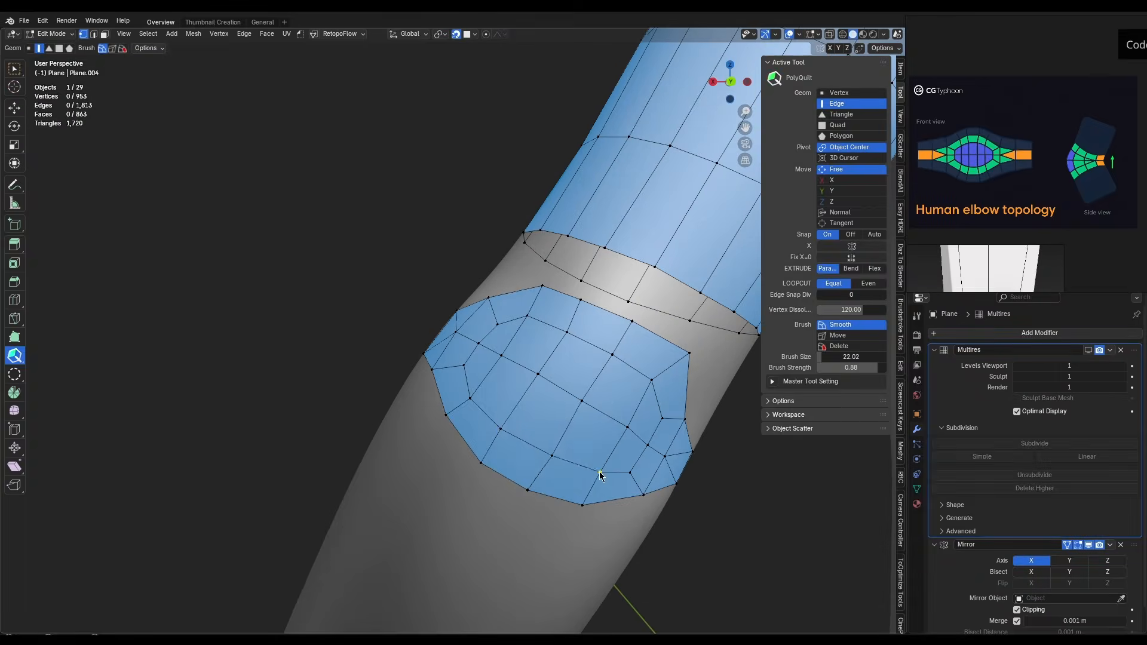
{"action": "middle_click_drag", "start_coordinate": [599, 474], "coordinate": [573, 454]}
{"action": "key", "text": "w"}
{"action": "left_click", "coordinate": [469, 444], "text": "alt"}
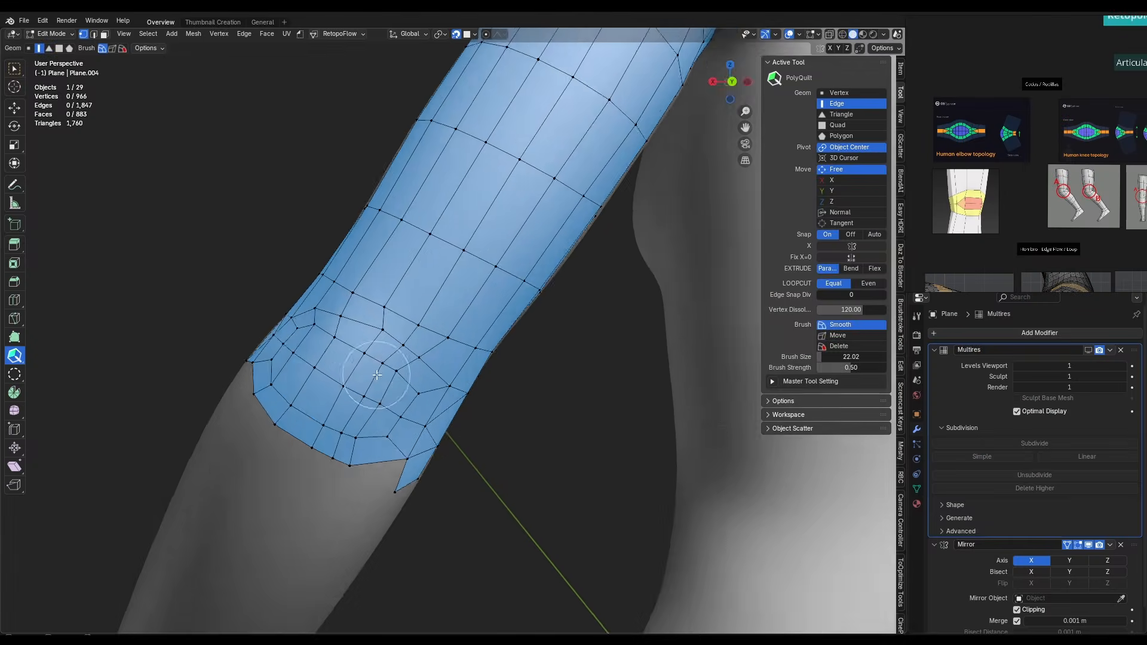
Reposition individual vertices on the back of the elbow to even out its quad rows
{"action": "right_click", "coordinate": [317, 335]}
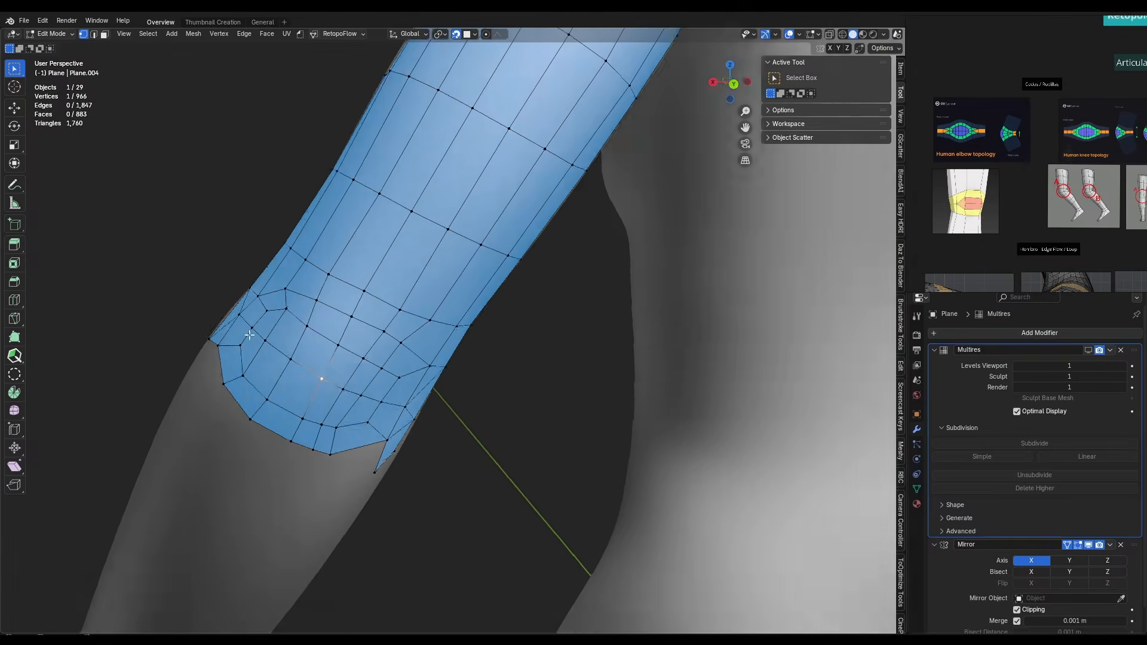
{"action": "middle_click_drag", "start_coordinate": [250, 335], "coordinate": [264, 344]}
{"action": "left_click_drag", "start_coordinate": [272, 421], "coordinate": [286, 433]}
{"action": "middle_click_drag", "start_coordinate": [335, 406], "coordinate": [383, 442]}
{"action": "left_click_drag", "start_coordinate": [395, 388], "coordinate": [404, 380]}
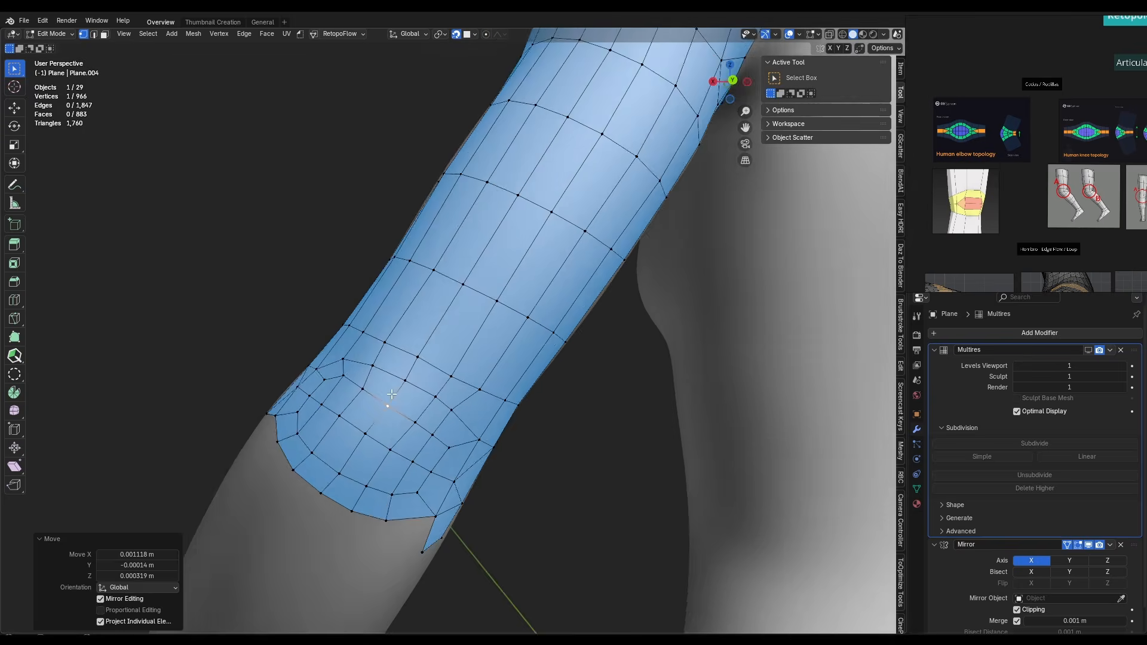
{"action": "middle_click_drag", "start_coordinate": [477, 442], "coordinate": [515, 451]}
Fill the inner side of the elbow with PolyQuilt quads and close the ring around the arm
{"action": "left_click", "coordinate": [14, 356]}
{"action": "middle_click_drag", "start_coordinate": [371, 335], "coordinate": [321, 320]}
{"action": "scroll", "coordinate": [370, 346], "scroll_direction": "down", "scroll_amount": 5}
{"action": "scroll", "coordinate": [382, 358], "scroll_direction": "up", "scroll_amount": 5}
{"action": "scroll", "coordinate": [975, 154], "scroll_direction": "up", "scroll_amount": 5}
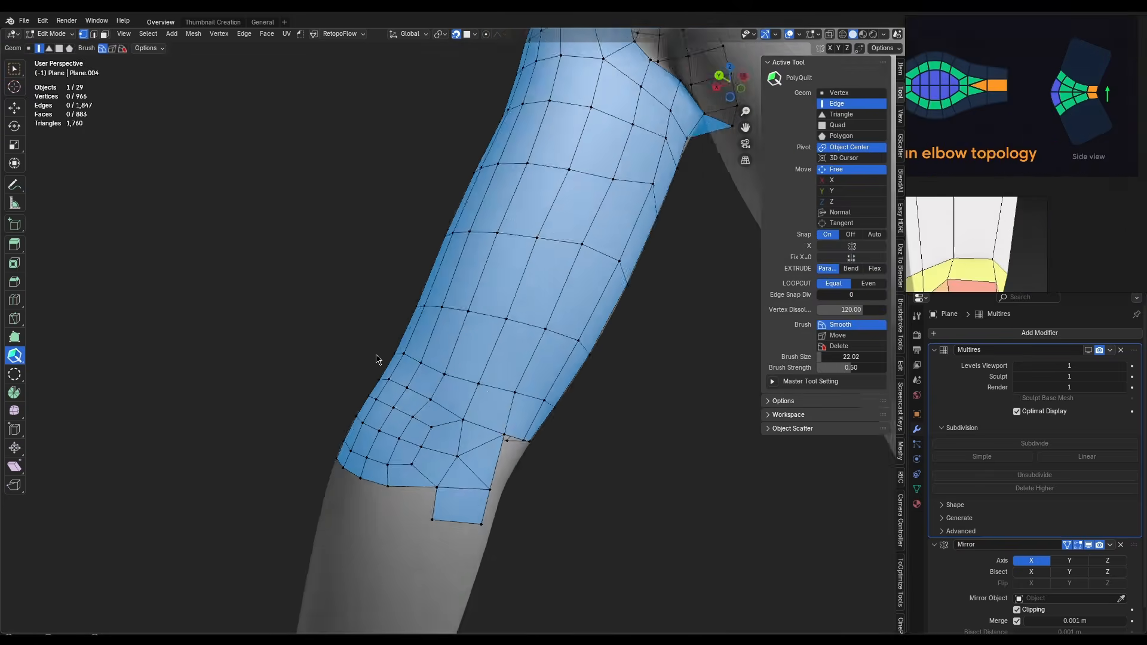
{"action": "middle_click_drag", "start_coordinate": [376, 359], "coordinate": [412, 353]}
{"action": "left_click_drag", "start_coordinate": [414, 503], "coordinate": [448, 511]}
{"action": "middle_click_drag", "start_coordinate": [418, 430], "coordinate": [614, 469]}
{"action": "scroll", "coordinate": [537, 418], "scroll_direction": "up", "scroll_amount": 3}
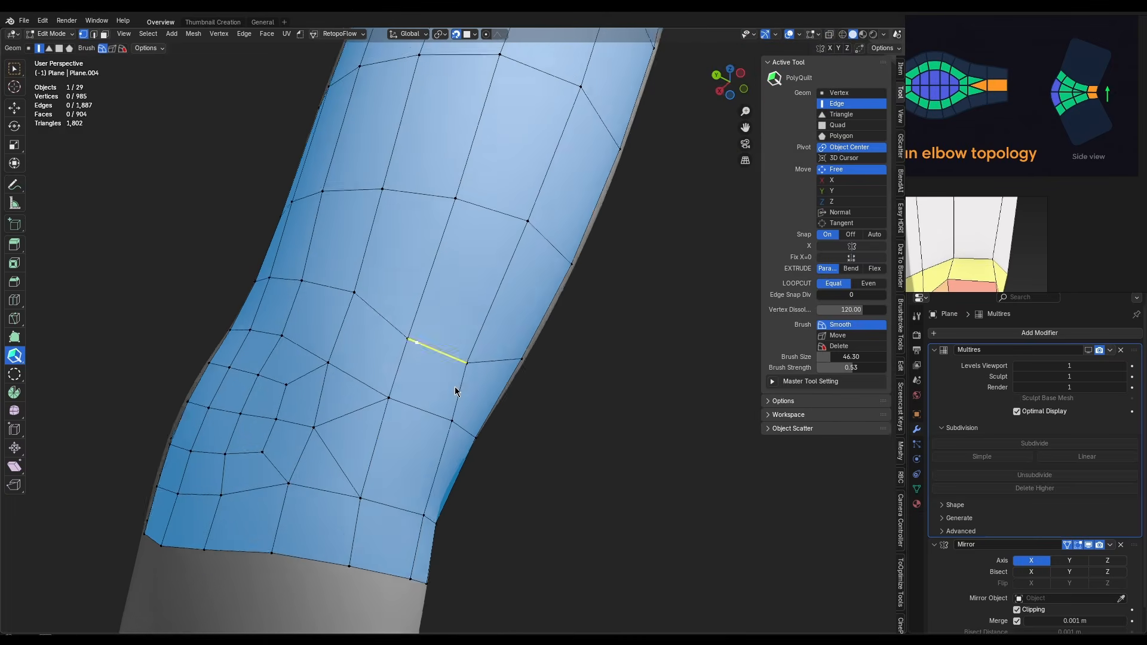
Try to dissolve the edge loop running across the inner side of the arm above the elbow
{"action": "key", "text": "w"}
{"action": "key", "text": "2"}
{"action": "left_click", "coordinate": [442, 351], "text": "alt"}
{"action": "key", "text": "ctrl+x"}
{"action": "key", "text": "1"}
{"action": "left_click", "coordinate": [15, 355]}
{"action": "scroll", "coordinate": [454, 346], "scroll_direction": "down", "scroll_amount": 4}
{"action": "middle_click_drag", "start_coordinate": [503, 341], "coordinate": [398, 335]}
{"action": "scroll", "coordinate": [1015, 155], "scroll_direction": "down", "scroll_amount": 5}
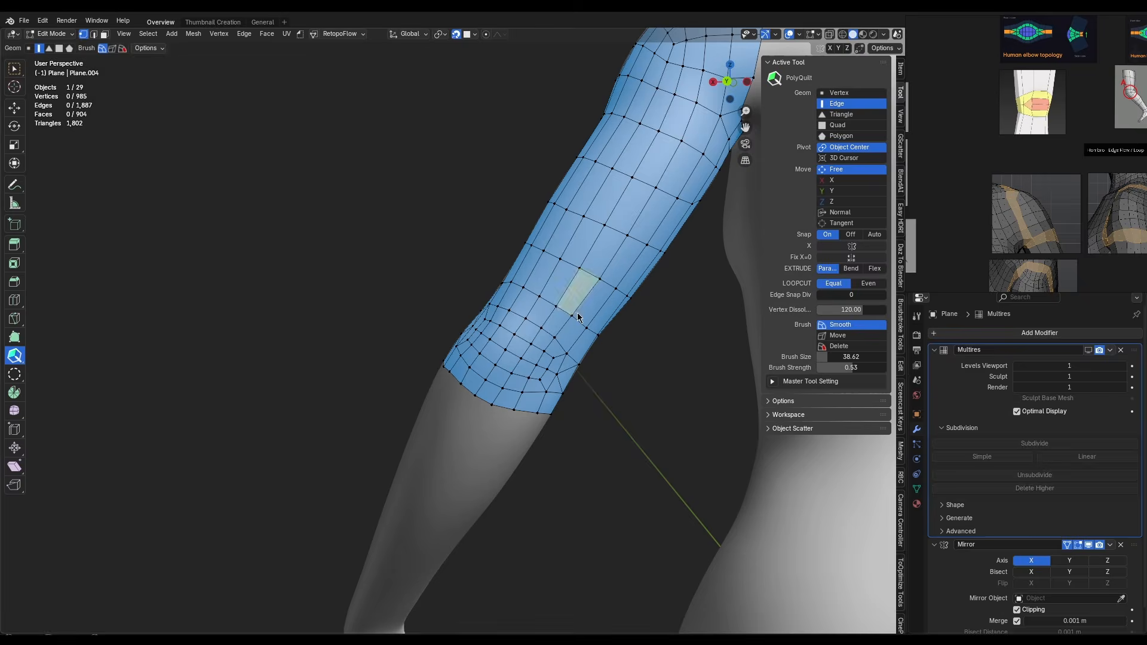
Examine the reference hand's edge flow over the knuckles, fingers, thumb and palm
{"action": "scroll", "coordinate": [577, 317], "scroll_direction": "down", "scroll_amount": 3}
{"action": "middle_click_drag", "start_coordinate": [466, 326], "coordinate": [534, 382]}
{"action": "scroll", "coordinate": [545, 395], "scroll_direction": "up", "scroll_amount": 3}
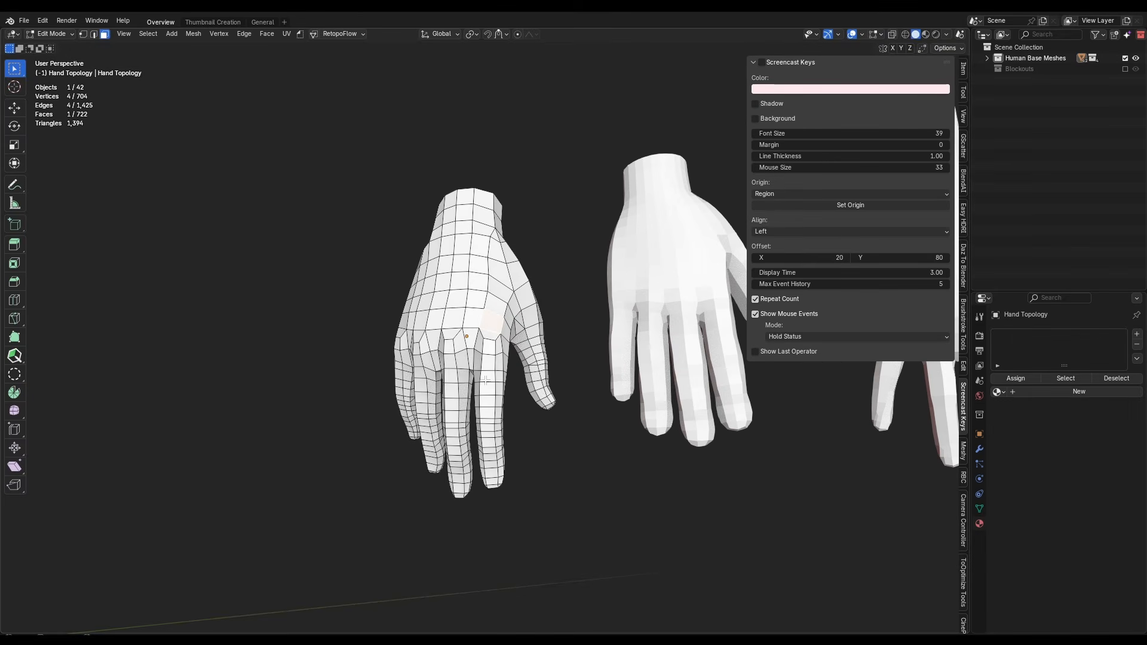
{"action": "scroll", "coordinate": [486, 380], "scroll_direction": "up", "scroll_amount": 5}
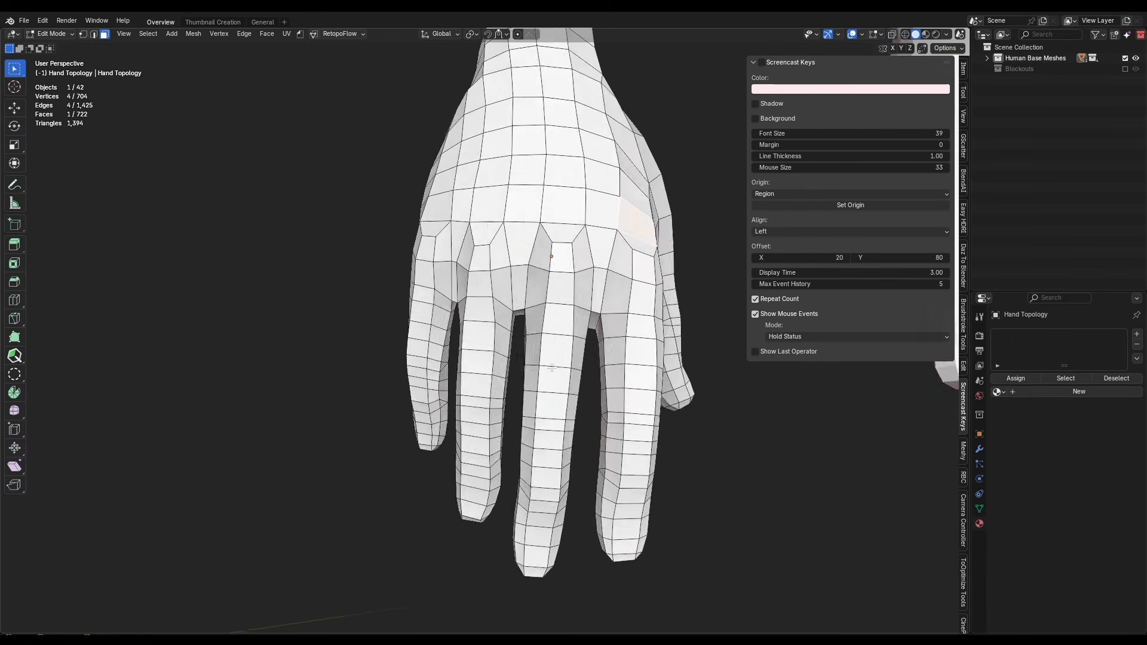
{"action": "middle_click_drag", "start_coordinate": [486, 380], "coordinate": [379, 371]}
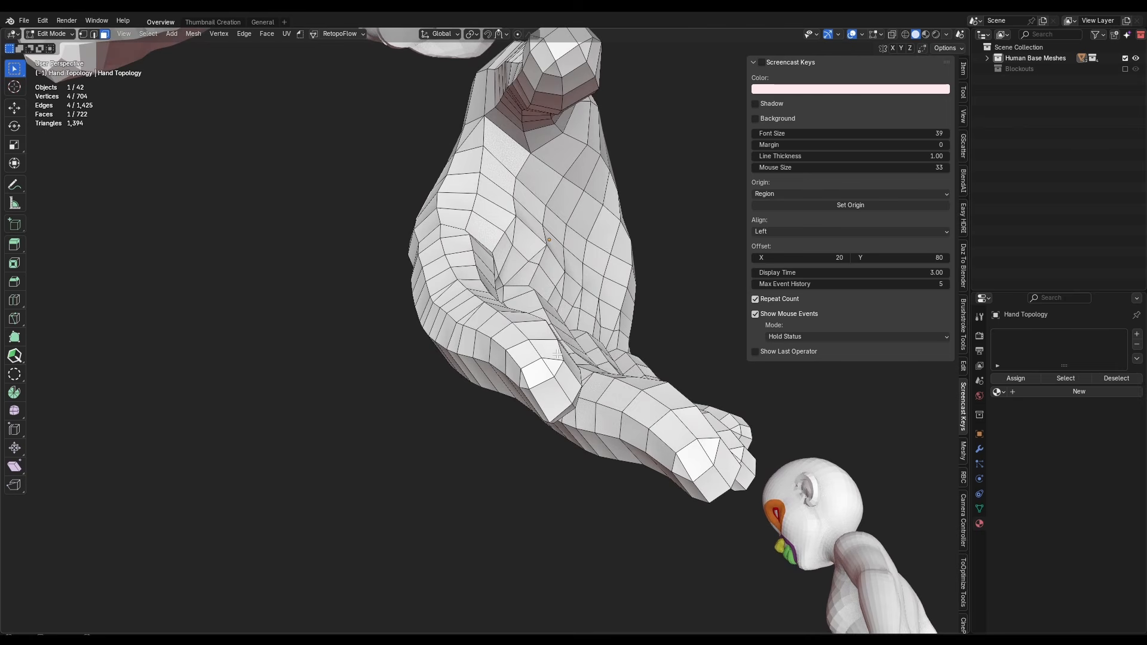
{"action": "mouse_move", "coordinate": [548, 387]}
{"action": "middle_mouse_down"}
{"action": "mouse_move", "coordinate": [631, 315]}
{"action": "mouse_move", "coordinate": [544, 385]}
{"action": "middle_mouse_up"}
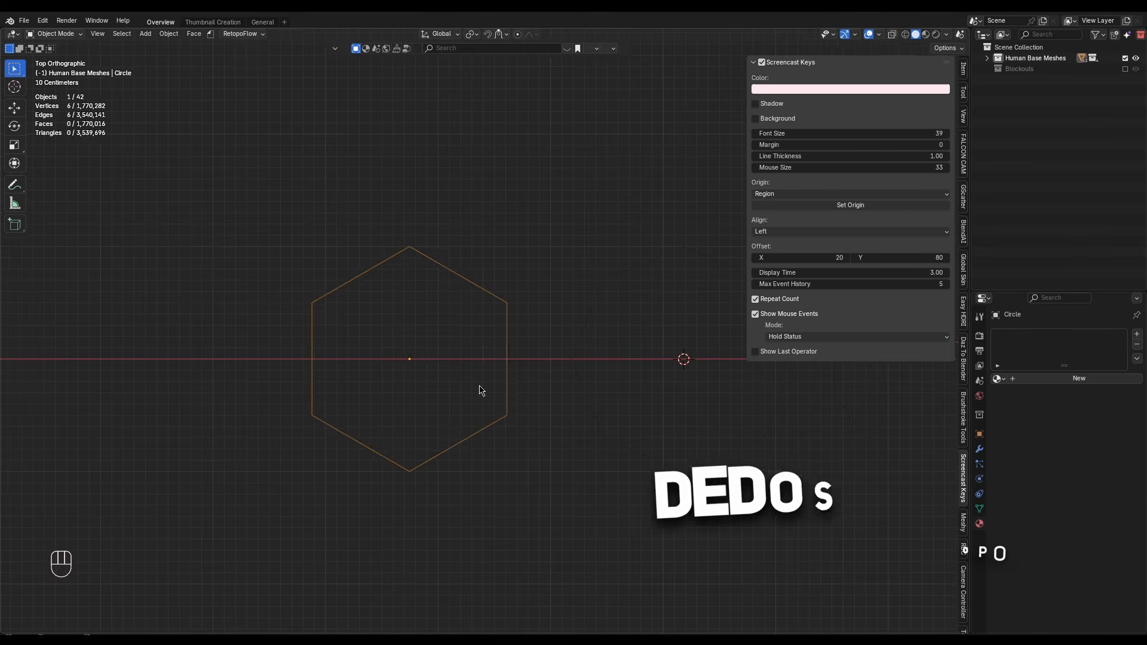
Fill the six-sided circle, inset its face and connect the inner ring through the centre into four quads
{"action": "key", "text": "Tab"}
{"action": "key", "text": "f"}
{"action": "key", "text": "i"}
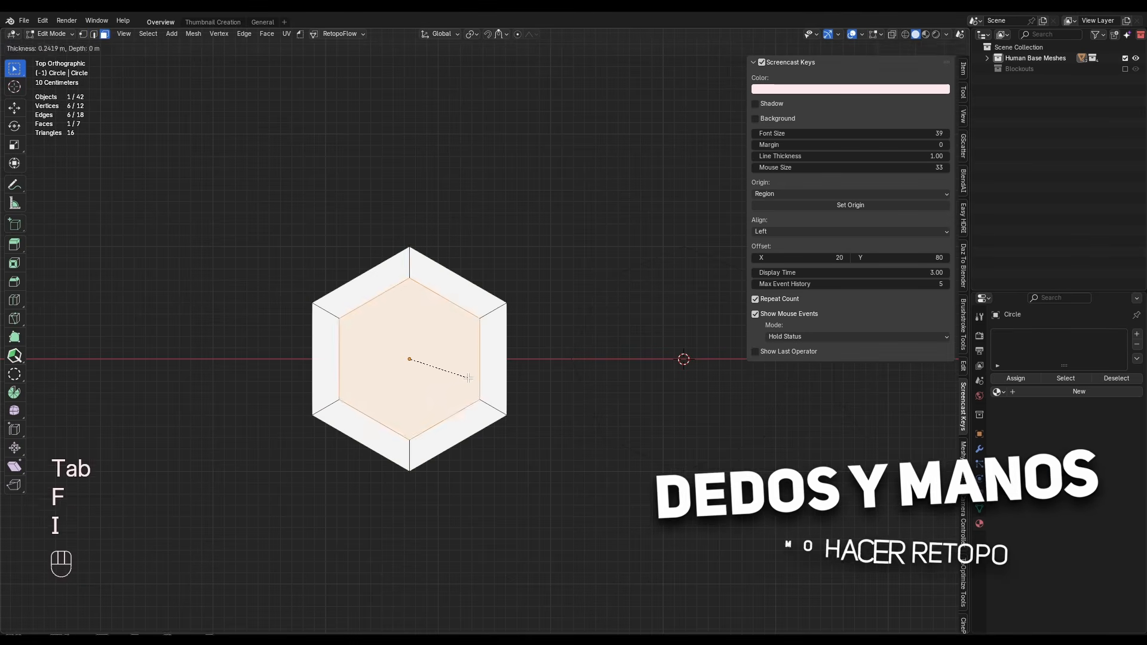
{"action": "left_click", "coordinate": [466, 377]}
{"action": "key", "text": "1"}
{"action": "left_click", "coordinate": [409, 280]}
{"action": "left_click", "coordinate": [470, 359]}
{"action": "key", "text": "a"}
{"action": "key", "text": "a"}
{"action": "key", "text": "a"}
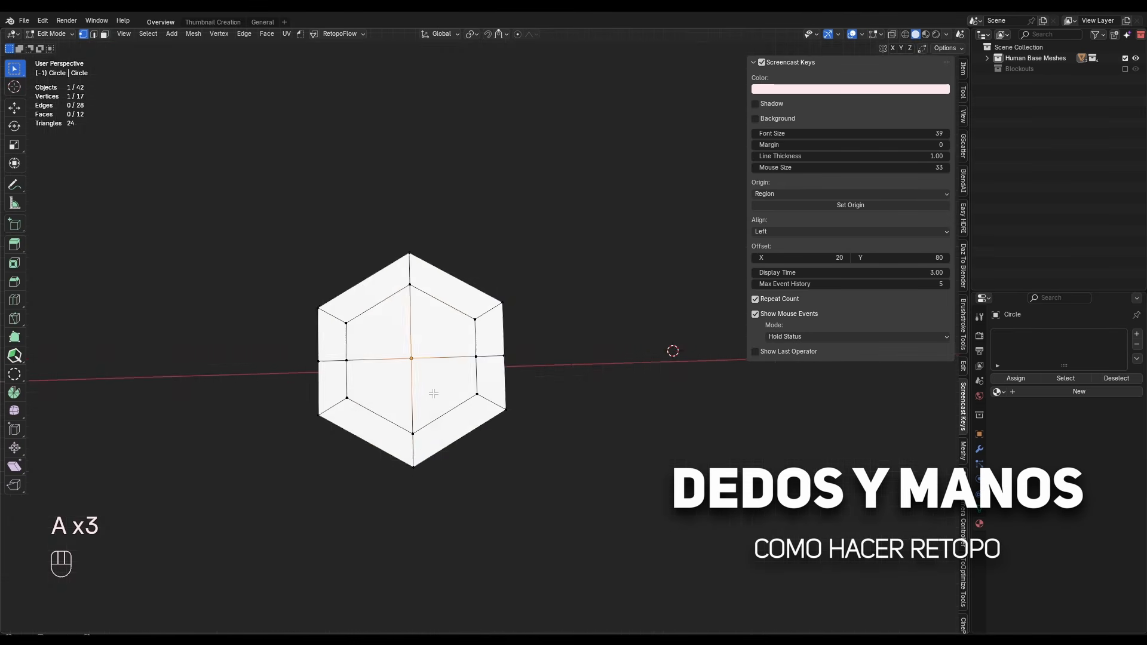
Fill and inset the eight-sided circle, and connect its opposite inner vertices into a central cross
{"action": "key", "text": "KP_7"}
{"action": "key", "text": "Tab"}
{"action": "key", "text": "Tab"}
{"action": "key", "text": "Tab"}
{"action": "key", "text": "f"}
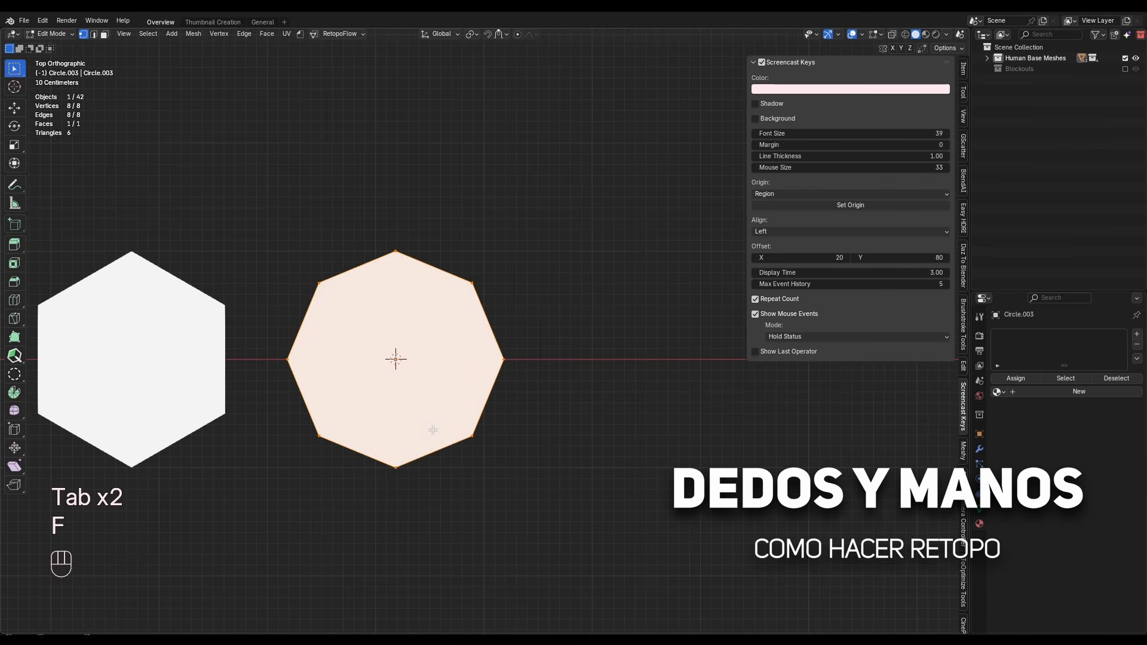
{"action": "key", "text": "i"}
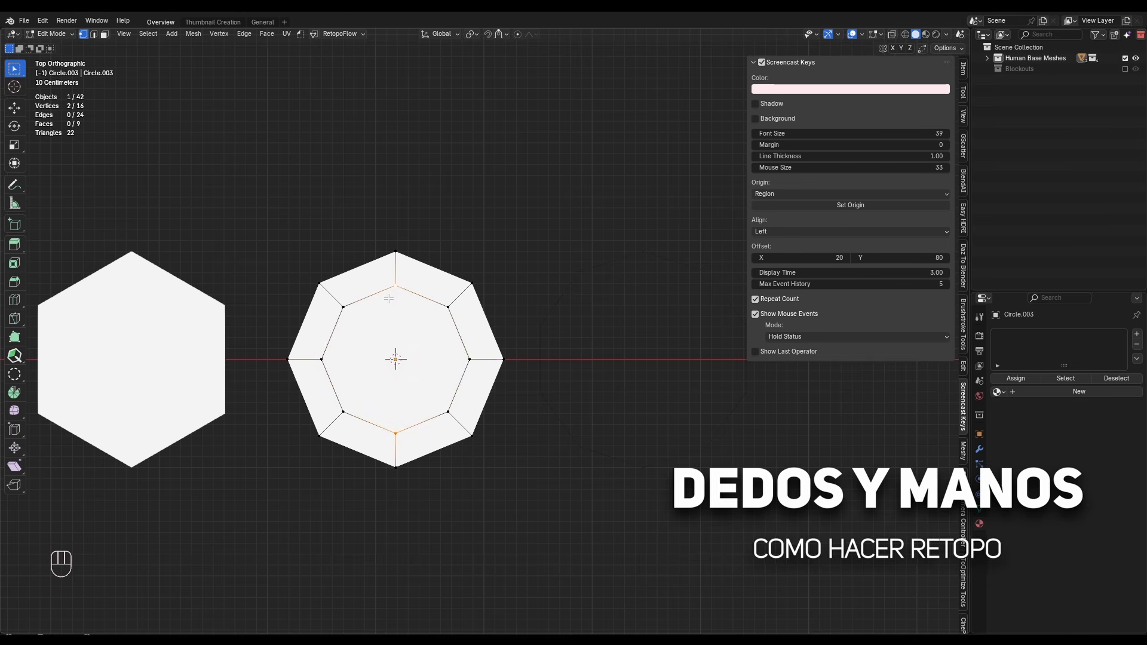
{"action": "left_click", "coordinate": [470, 359], "text": "shift"}
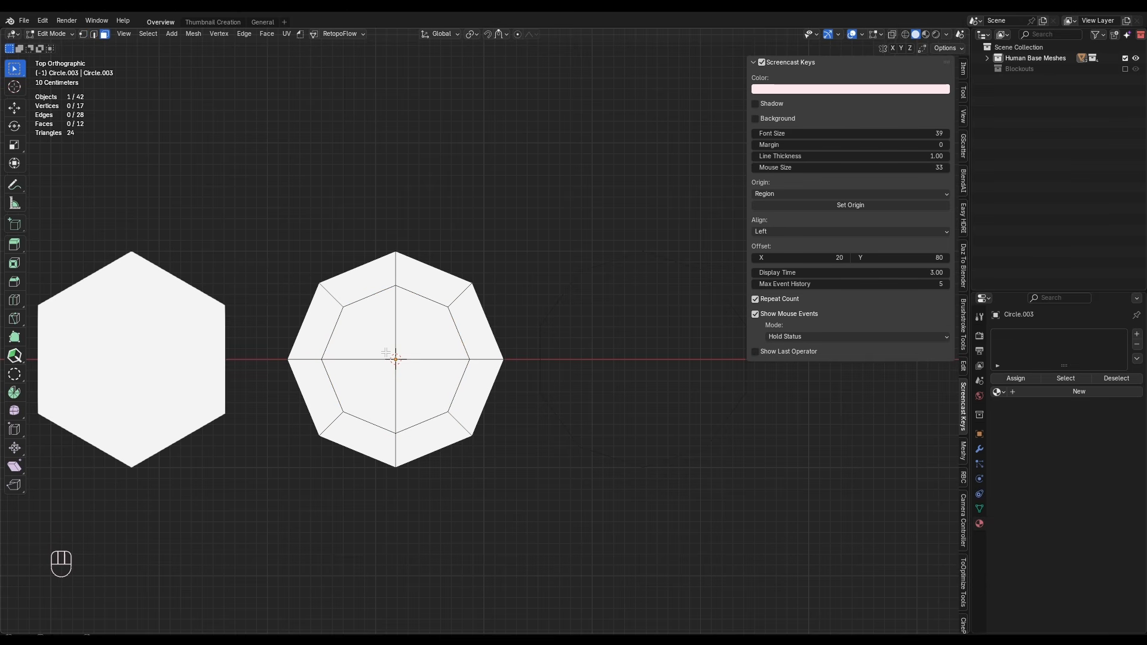
Fill and inset the ten-sided circle, and connect opposite inner vertices to divide its cap
{"action": "key", "text": "Tab"}
{"action": "key", "text": "Tab"}
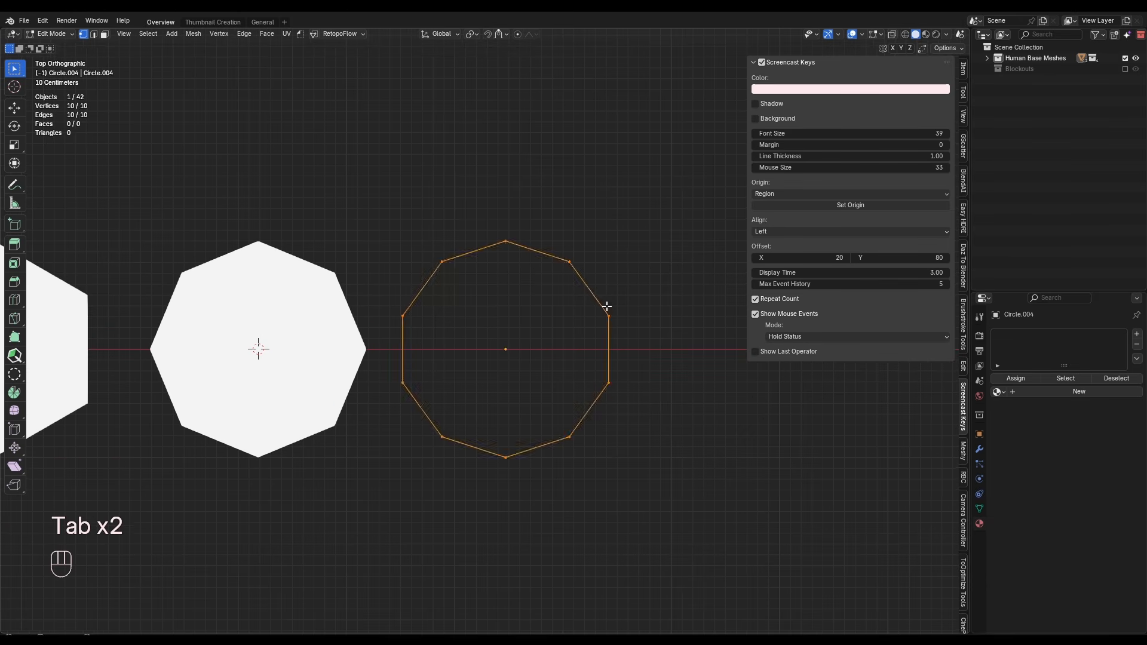
{"action": "key", "text": "f"}
{"action": "key", "text": "i"}
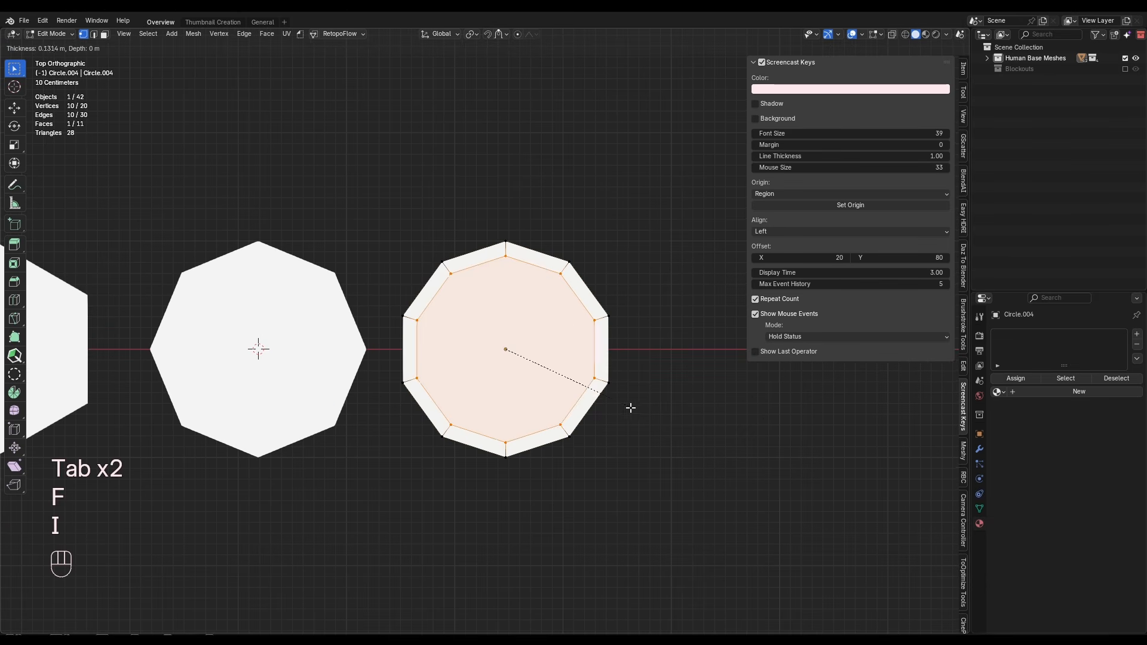
{"action": "left_click", "coordinate": [523, 409]}
{"action": "key", "text": "1"}
{"action": "left_click", "coordinate": [522, 410]}
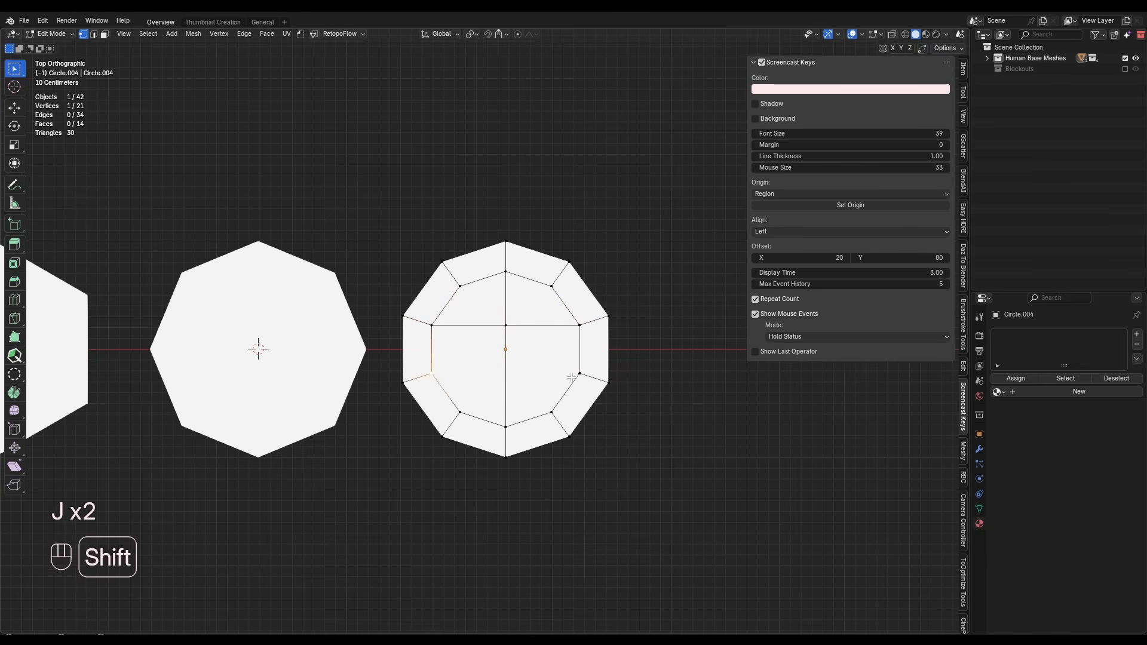
Extrude the eight-sided cap's outer edge downward along Z in several segments and raise its centre into a fingertip
{"action": "key", "text": "Tab"}
{"action": "key", "text": "Tab"}
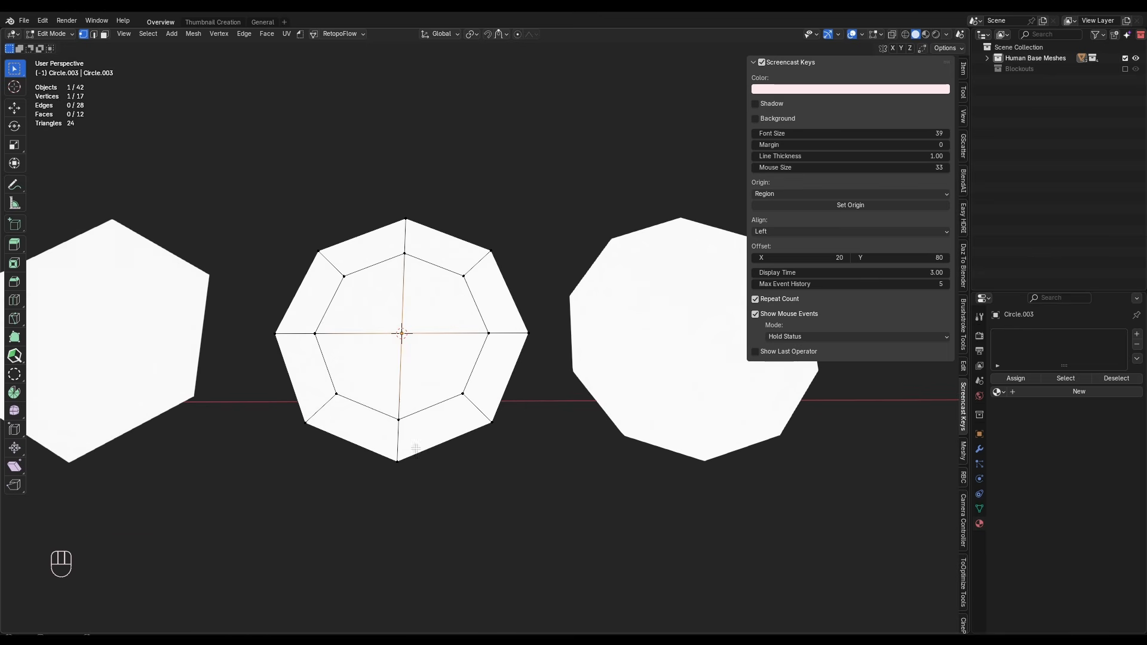
{"action": "left_click", "coordinate": [482, 402]}
{"action": "middle_click_drag", "start_coordinate": [484, 399], "coordinate": [499, 310]}
{"action": "key", "text": "e"}
{"action": "key", "text": "z"}
{"action": "left_click", "coordinate": [503, 376]}
{"action": "key", "text": "e"}
{"action": "key", "text": "z"}
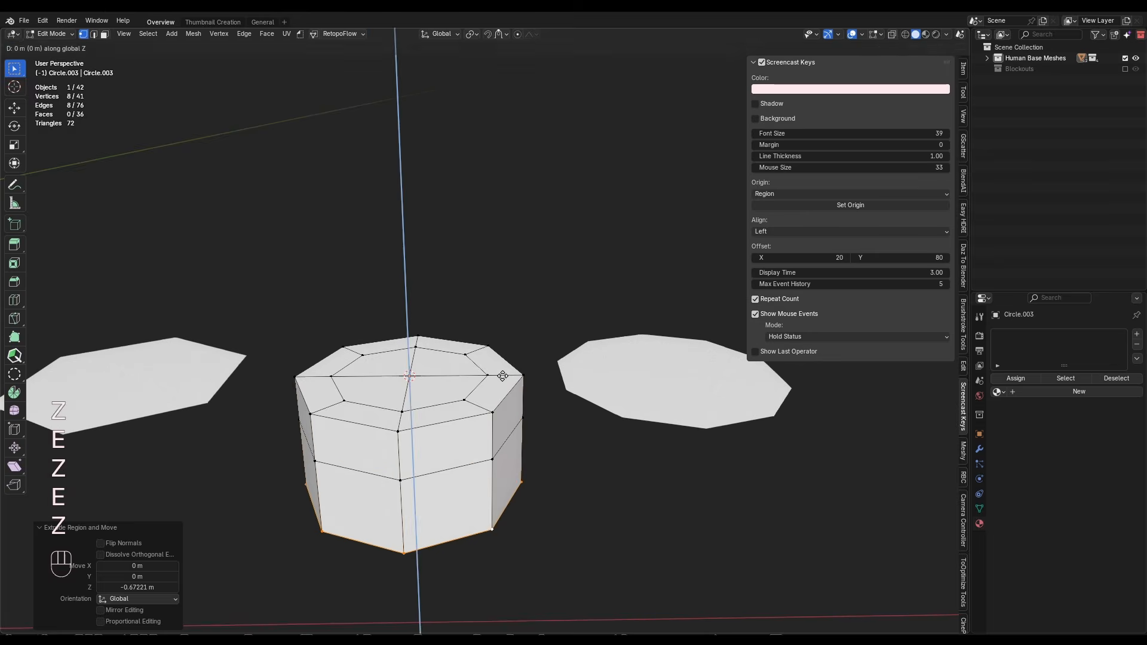
{"action": "key", "text": "g"}
{"action": "key", "text": "z"}
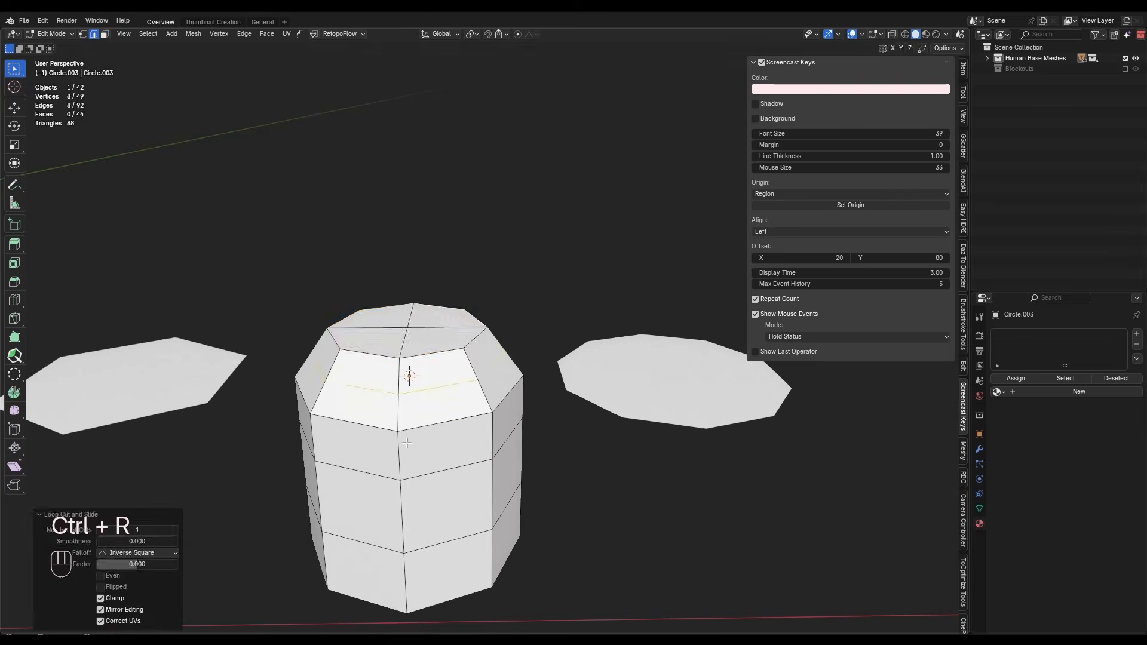
Preview the eight-sided fingertip with Subdivision Surface at levels 1 and 2
{"action": "scroll", "coordinate": [407, 444], "scroll_direction": "down", "scroll_amount": 2}
{"action": "key", "text": "Tab"}
{"action": "key", "text": "Tab"}
{"action": "key", "text": "ctrl+2"}
{"action": "middle_click_drag", "start_coordinate": [416, 396], "coordinate": [465, 410]}
{"action": "key", "text": "Tab"}
{"action": "key", "text": "ctrl+1"}
{"action": "key", "text": "ctrl+2"}
Undo the subdivision and the latest edits on the fingertip example
{"action": "key", "text": "ctrl+z"}
{"action": "key", "text": "ctrl+z"}
{"action": "key", "text": "ctrl+z"}
{"action": "key", "text": "ctrl+z"}
{"action": "key", "text": "ctrl+z"}
{"action": "key", "text": "ctrl+z"}
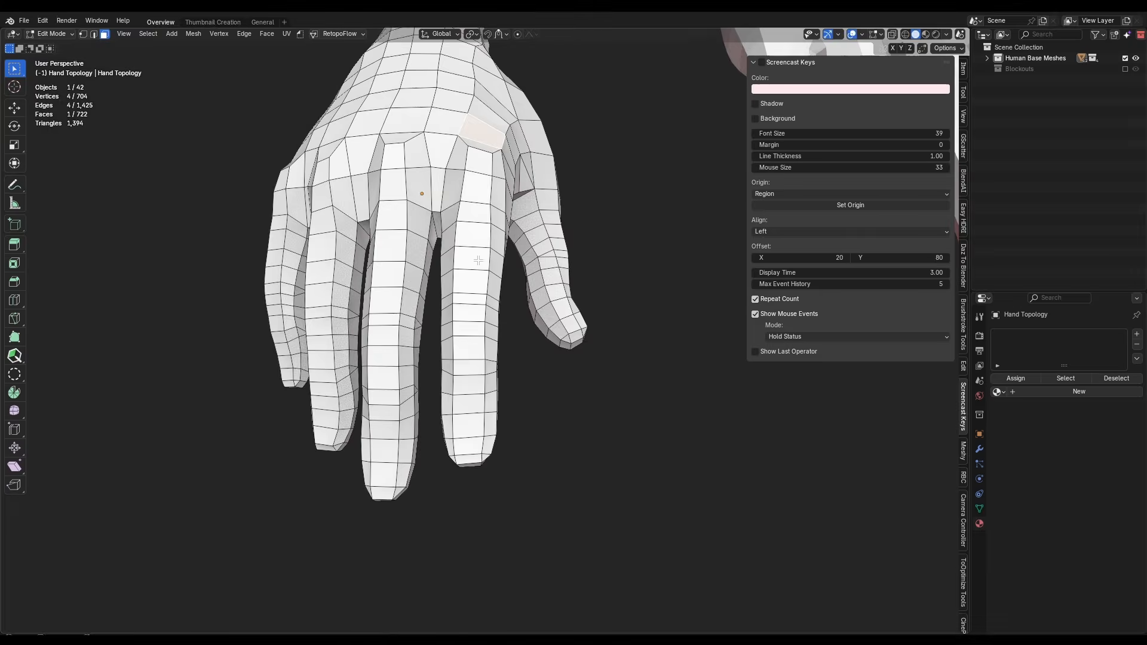
Examine how the reference hand's finger loops merge into the knuckles and the back of the hand
{"action": "scroll", "coordinate": [465, 530], "scroll_direction": "up", "scroll_amount": 5}
{"action": "middle_click_drag", "start_coordinate": [464, 530], "coordinate": [453, 413], "text": "shift"}
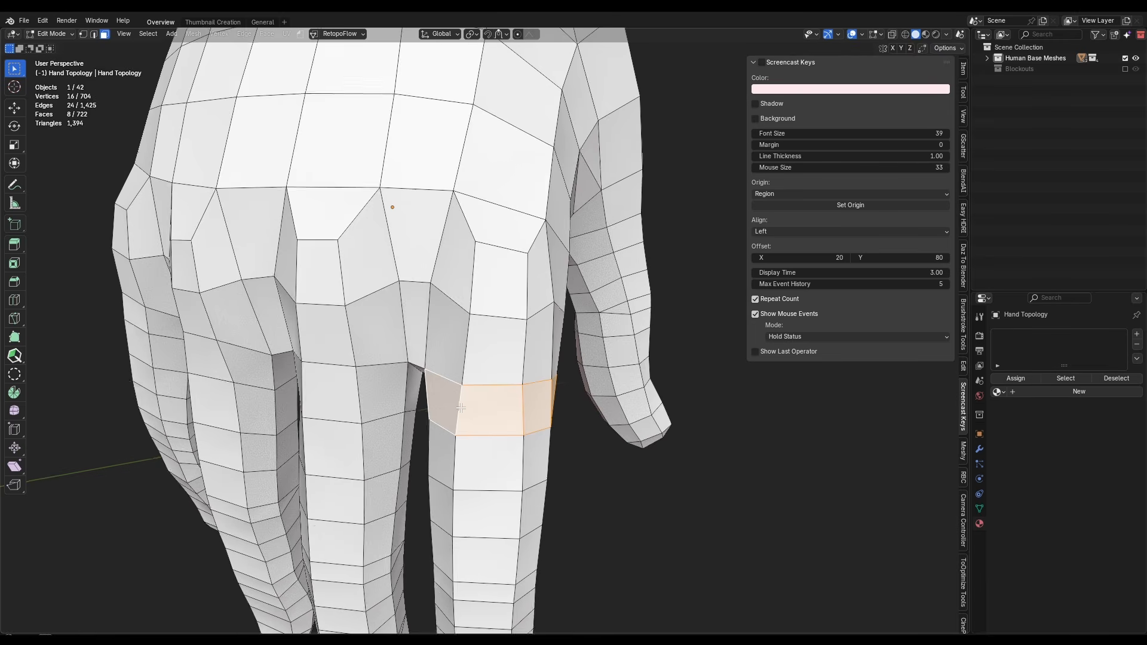
{"action": "middle_click_drag", "start_coordinate": [461, 408], "coordinate": [508, 387]}
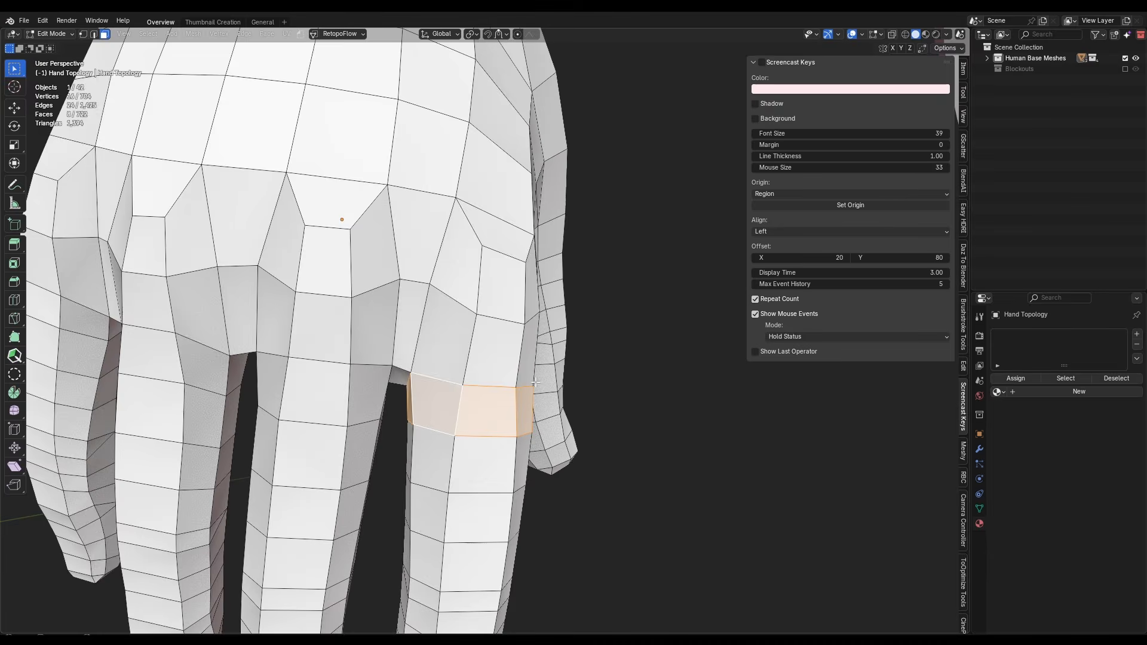
{"action": "middle_click_drag", "start_coordinate": [513, 412], "coordinate": [459, 481]}
{"action": "scroll", "coordinate": [458, 480], "scroll_direction": "down", "scroll_amount": 2}
{"action": "middle_click_drag", "start_coordinate": [454, 436], "coordinate": [460, 297]}
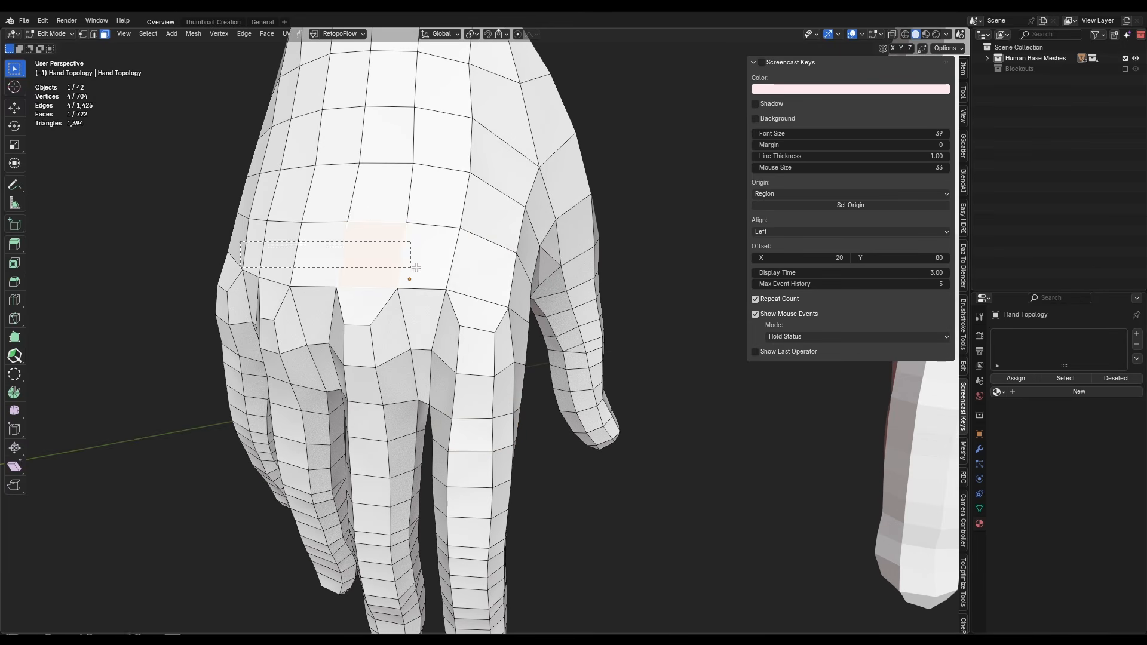
{"action": "middle_click_drag", "start_coordinate": [490, 336], "coordinate": [452, 348]}
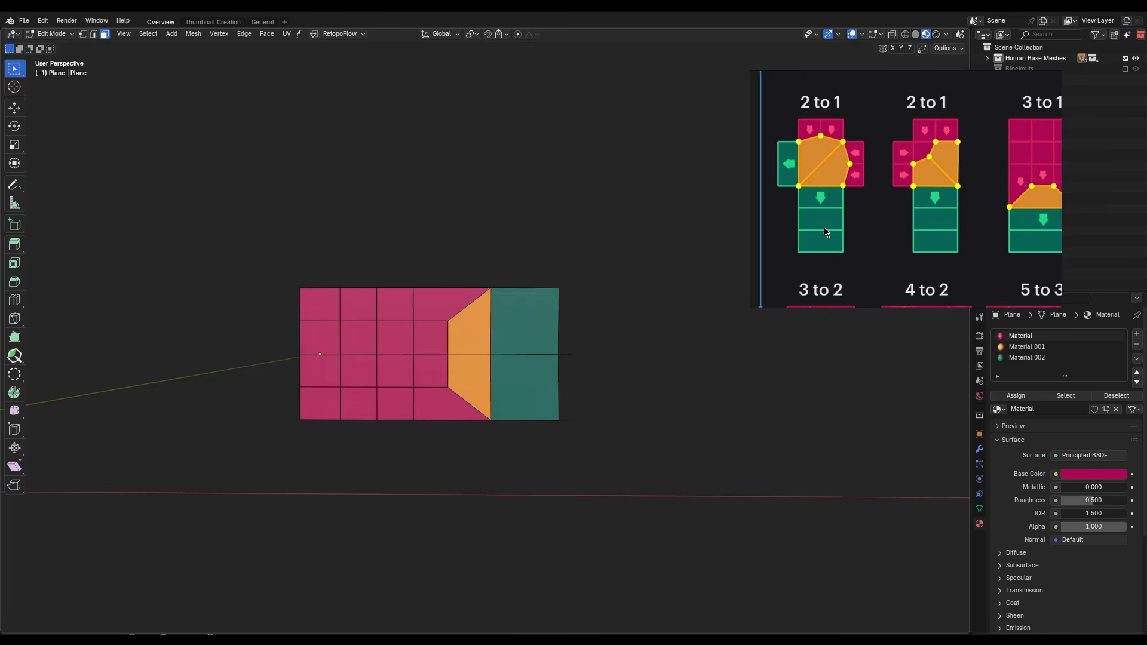
Lengthen the two-row teal strip along X beyond the orange reduction faces and switch to the front view
{"action": "key", "text": "g"}
{"action": "key", "text": "x"}
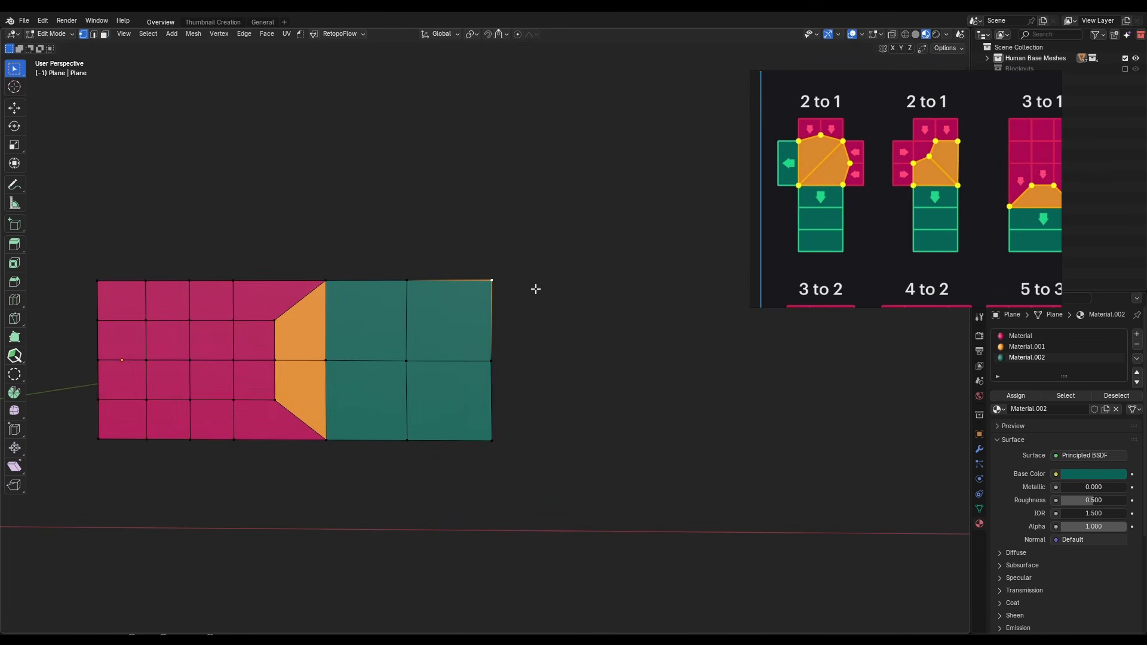
{"action": "right_click", "coordinate": [536, 289]}
{"action": "left_click", "coordinate": [565, 340]}
{"action": "key", "text": "KP_1"}
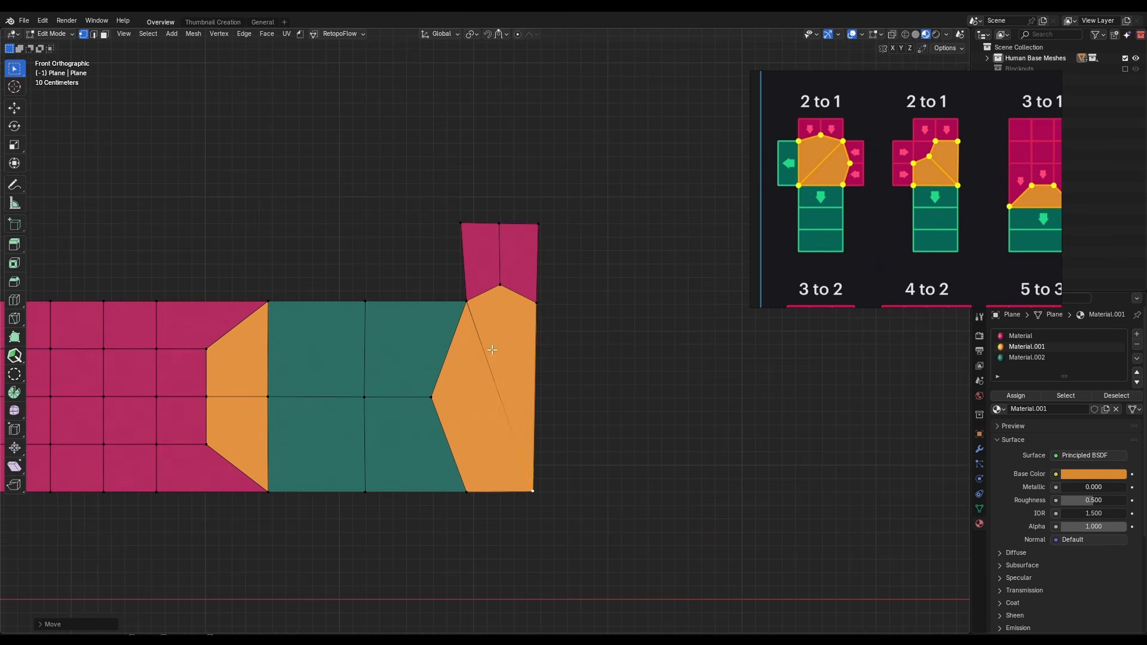
Fill the two-to-one reduction and one-to-two transition faces, extend the strip along X, and pick the transition's upper face for orange colouring
{"action": "key", "text": "f"}
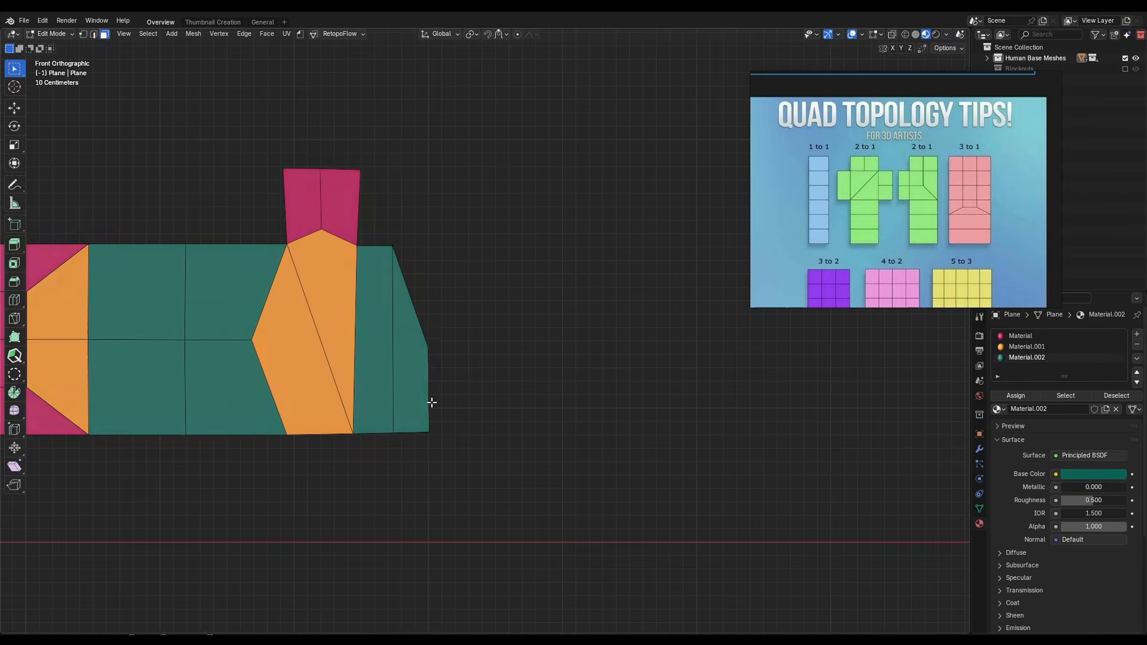
{"action": "key", "text": "f"}
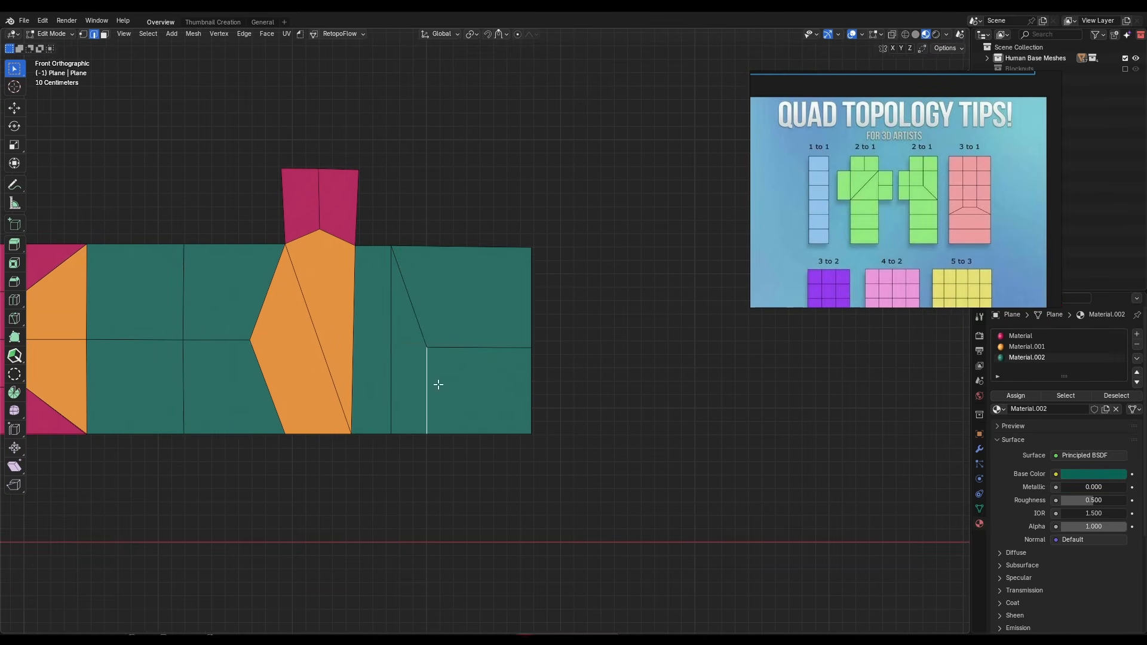
{"action": "key", "text": "e"}
{"action": "key", "text": "x"}
{"action": "key", "text": "3"}
{"action": "left_click", "coordinate": [460, 314]}
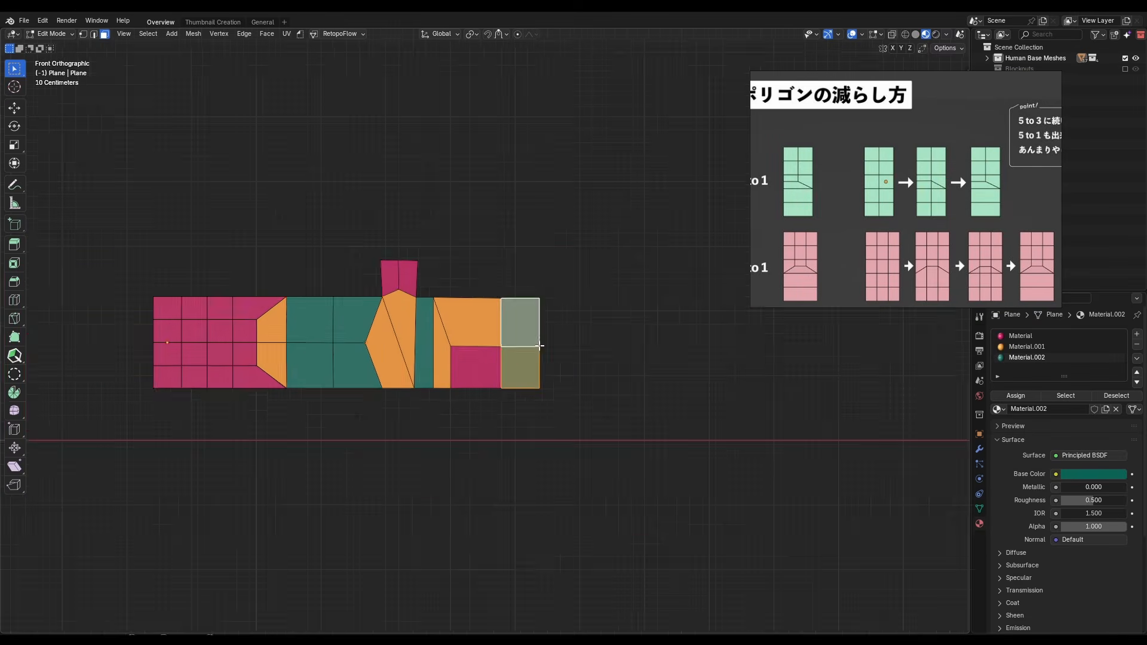
Adjust the strip's end edge along Z and extrude it along X to add another two-row segment
{"action": "scroll", "coordinate": [298, 353], "scroll_direction": "up", "scroll_amount": 2}
{"action": "key", "text": "2"}
{"action": "left_click", "coordinate": [543, 353]}
{"action": "key", "text": "g"}
{"action": "key", "text": "z"}
{"action": "key", "text": "e"}
{"action": "key", "text": "x"}
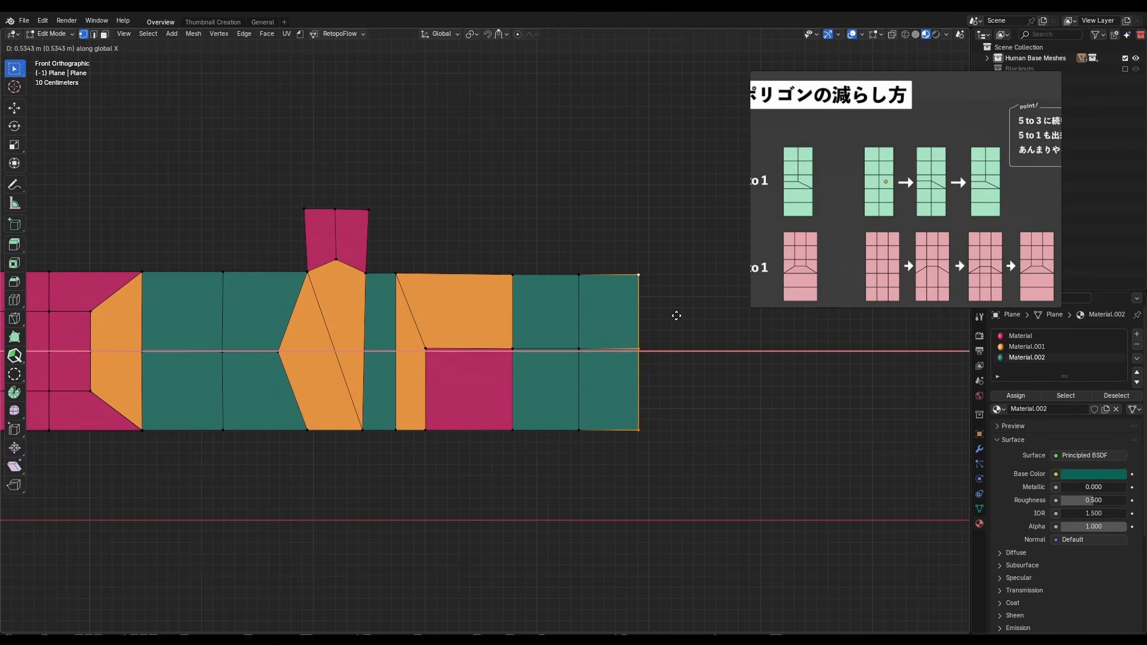
{"action": "left_click", "coordinate": [651, 319]}
{"action": "key", "text": "2"}
{"action": "middle_click_drag", "start_coordinate": [651, 318], "coordinate": [605, 340], "text": "shift"}
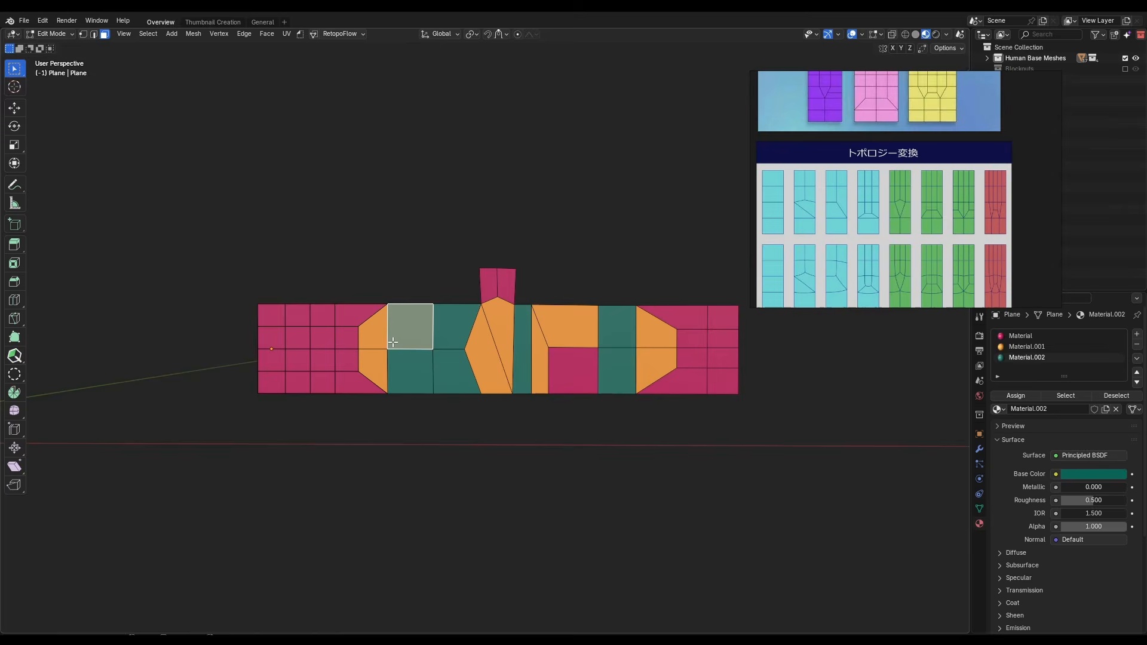
Annotate the strip with the sequence 3 a 2 a 1 a 2 a 3 and arrows between the numbers
{"action": "left_click", "coordinate": [14, 185]}
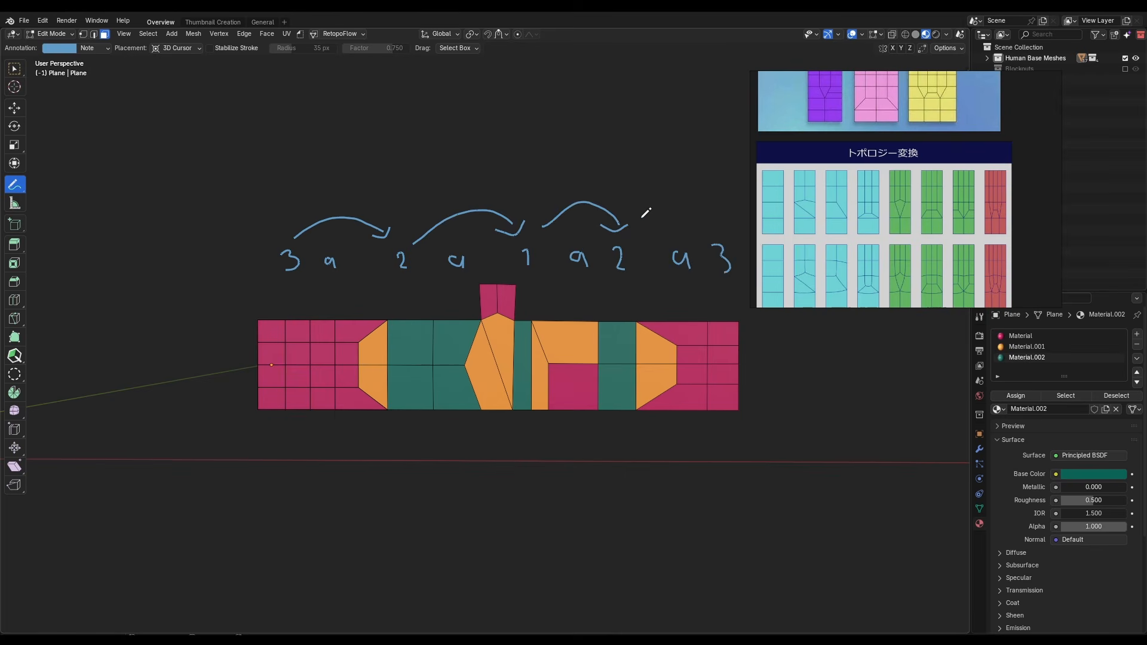
{"action": "left_click", "coordinate": [1015, 395]}
{"action": "middle_click_drag", "start_coordinate": [538, 359], "coordinate": [478, 344], "text": "shift"}
{"action": "key", "text": "1"}
{"action": "left_click", "coordinate": [458, 268]}
{"action": "key", "text": "g"}
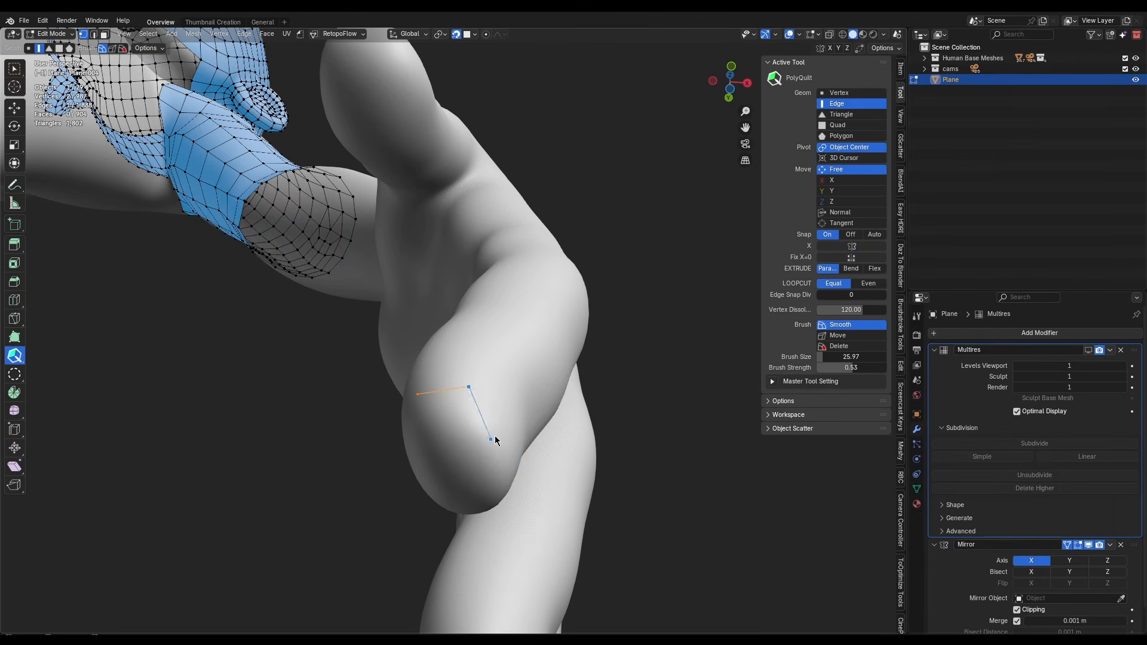
Draw the ring of connected edges around the sculpted fingertip with PolyQuilt
{"action": "left_click", "coordinate": [515, 473]}
{"action": "middle_click_drag", "start_coordinate": [515, 473], "coordinate": [371, 478]}
{"action": "middle_click_drag", "start_coordinate": [371, 479], "coordinate": [508, 257], "text": "shift"}
{"action": "middle_click_drag", "start_coordinate": [508, 257], "coordinate": [594, 259]}
{"action": "middle_click_drag", "start_coordinate": [595, 311], "coordinate": [534, 277]}
Pull the first quads up the finger from the fingertip ring and undo the last two edits
{"action": "left_click_drag", "start_coordinate": [534, 277], "coordinate": [532, 212]}
{"action": "left_click_drag", "start_coordinate": [586, 242], "coordinate": [651, 239]}
{"action": "middle_click_drag", "start_coordinate": [651, 239], "coordinate": [552, 281]}
{"action": "left_click_drag", "start_coordinate": [553, 281], "coordinate": [481, 287]}
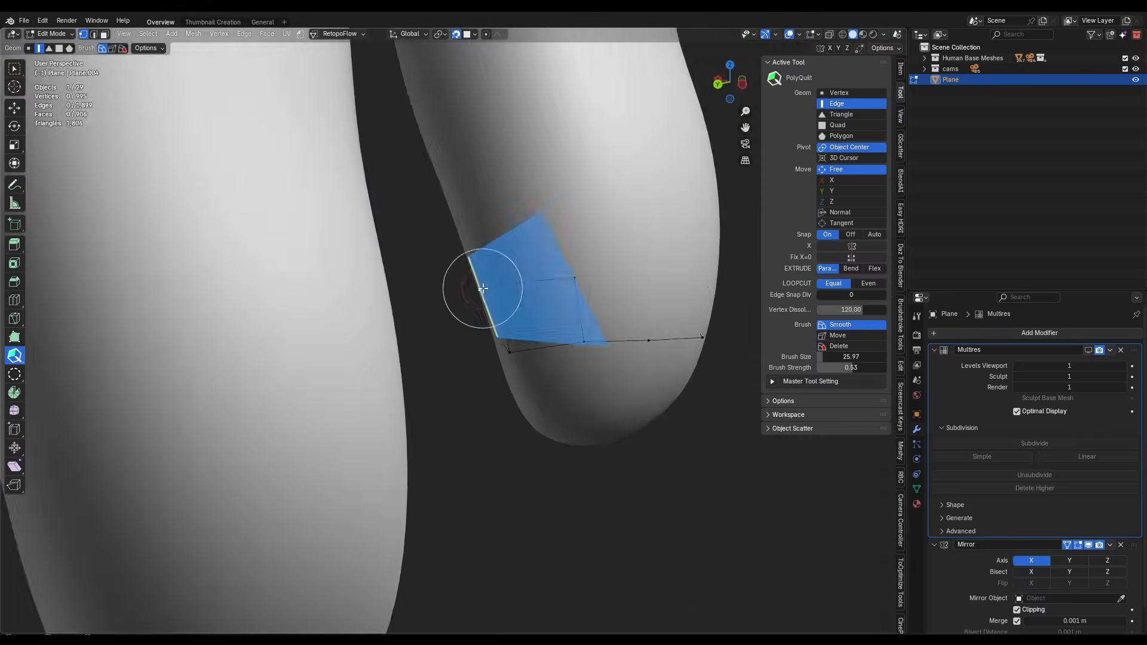
{"action": "middle_click_drag", "start_coordinate": [481, 287], "coordinate": [539, 308]}
{"action": "key", "text": "ctrl+z"}
{"action": "key", "text": "ctrl+z"}
{"action": "middle_click_drag", "start_coordinate": [711, 359], "coordinate": [563, 343]}
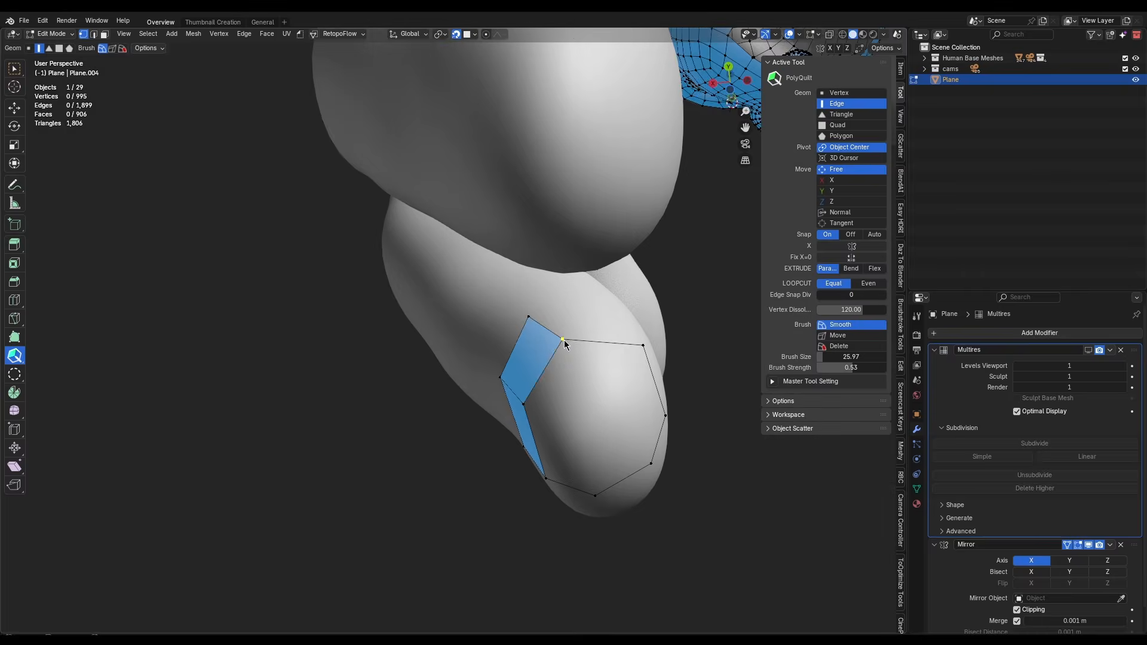
Add more quads around the fingertip ring and adjust their vertices along the finger's surface
{"action": "left_click_drag", "start_coordinate": [563, 343], "coordinate": [588, 347]}
{"action": "middle_click_drag", "start_coordinate": [588, 346], "coordinate": [565, 313]}
{"action": "left_click_drag", "start_coordinate": [565, 313], "coordinate": [651, 293]}
{"action": "middle_click_drag", "start_coordinate": [651, 292], "coordinate": [531, 412]}
{"action": "left_click_drag", "start_coordinate": [550, 343], "coordinate": [639, 337]}
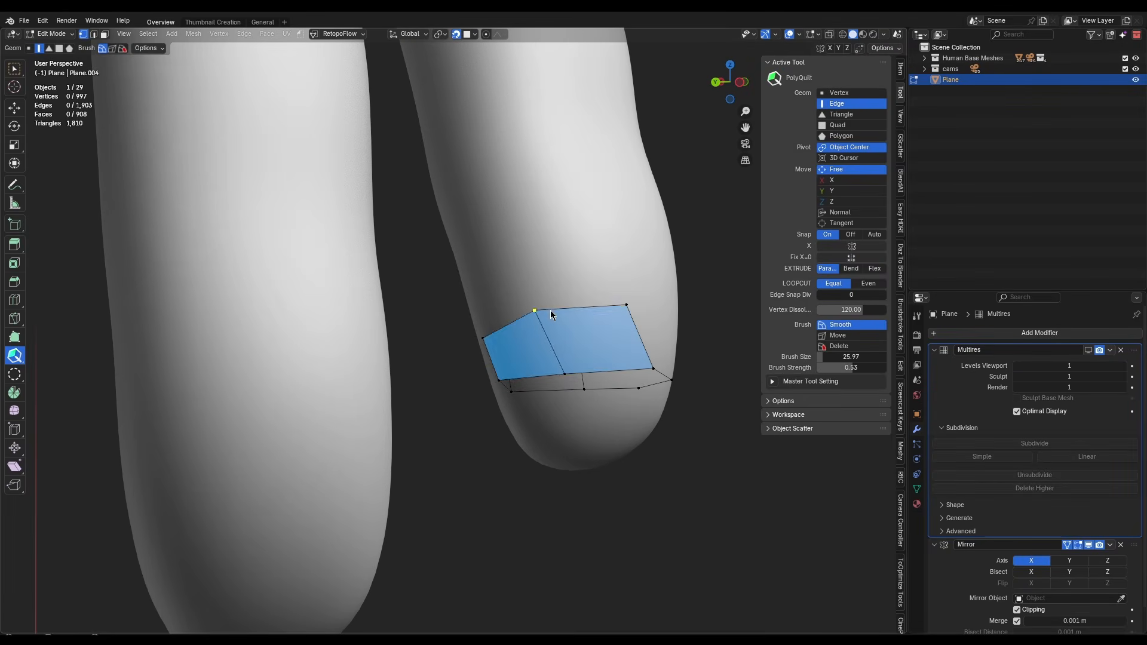
{"action": "middle_click_drag", "start_coordinate": [484, 349], "coordinate": [517, 389]}
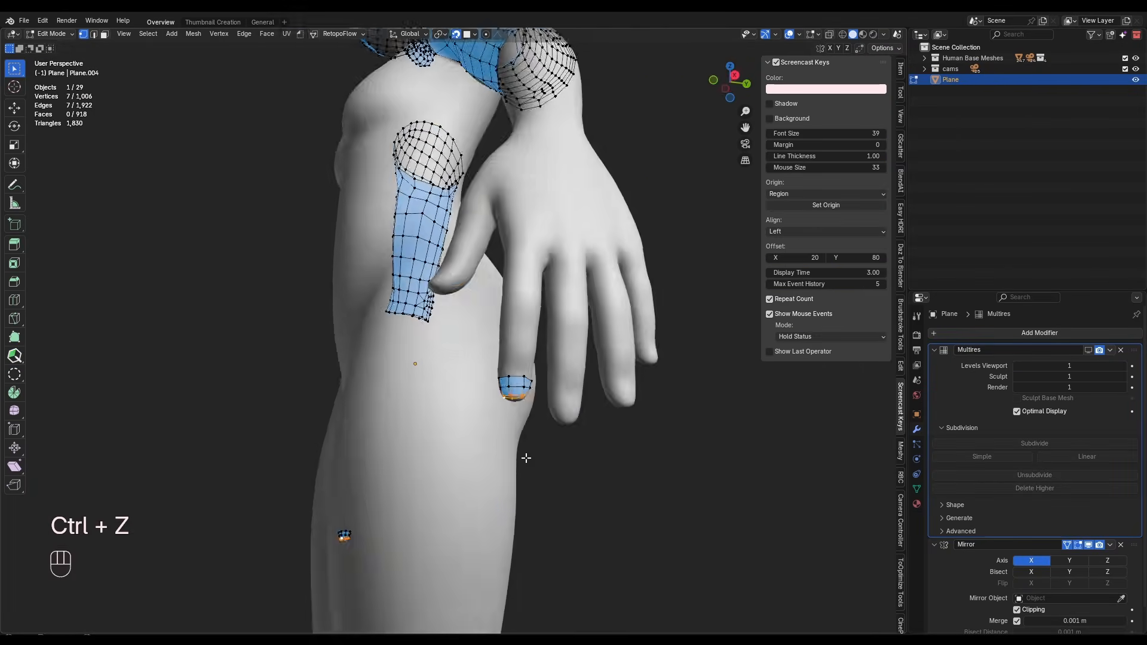
Try to move the fingertip's selected end loop along Z and undo the moves
{"action": "scroll", "coordinate": [526, 458], "scroll_direction": "up", "scroll_amount": 5}
{"action": "middle_click_drag", "start_coordinate": [526, 458], "coordinate": [432, 105]}
{"action": "key", "text": "g"}
{"action": "key", "text": "z"}
{"action": "key", "text": "ctrl+z"}
{"action": "key", "text": "g"}
{"action": "key", "text": "z"}
{"action": "key", "text": "ctrl+z"}
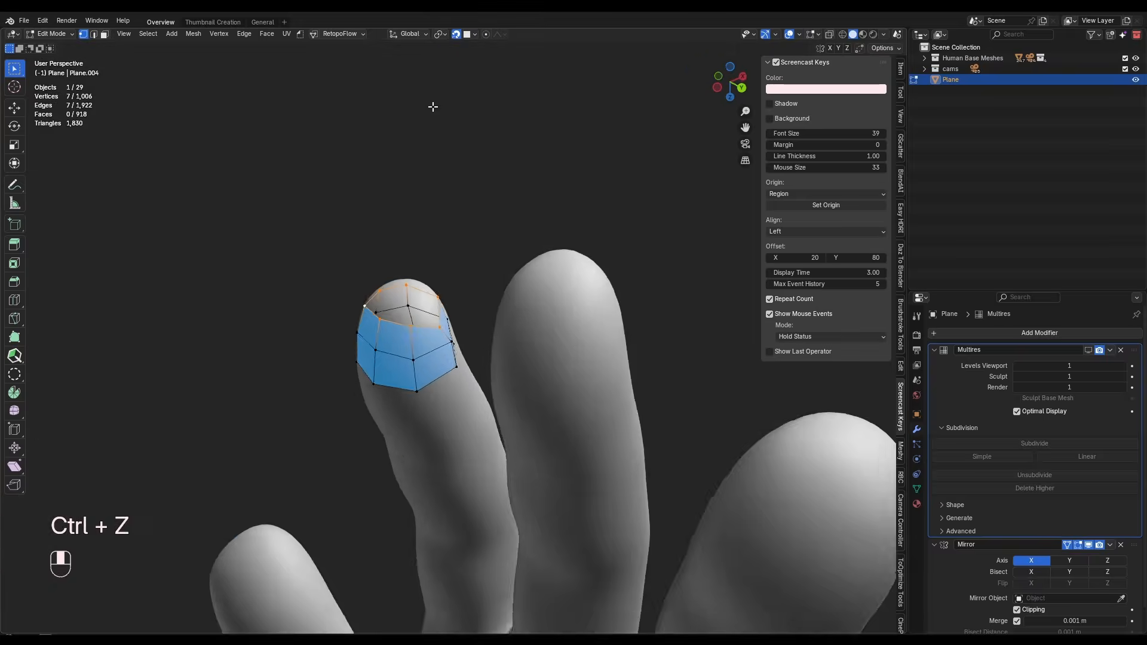
Extrude the fingertip's open end loop, scale it inward and move it along Z to form a smaller inner ring
{"action": "scroll", "coordinate": [432, 298], "scroll_direction": "up", "scroll_amount": 4}
{"action": "key", "text": "a"}
{"action": "key", "text": "a"}
{"action": "key", "text": "a"}
{"action": "key", "text": "a"}
{"action": "middle_click_drag", "start_coordinate": [388, 428], "coordinate": [480, 257]}
{"action": "left_click", "coordinate": [416, 389], "text": "alt"}
{"action": "key", "text": "e"}
{"action": "key", "text": "s"}
{"action": "key", "text": "g"}
{"action": "key", "text": "z"}
{"action": "left_click", "coordinate": [480, 253]}
Reposition vertices of the fingertip's inner ring and remove the Multires modifier
{"action": "key", "text": "g"}
{"action": "key", "text": "g"}
{"action": "key", "text": "g"}
{"action": "left_click", "coordinate": [493, 279]}
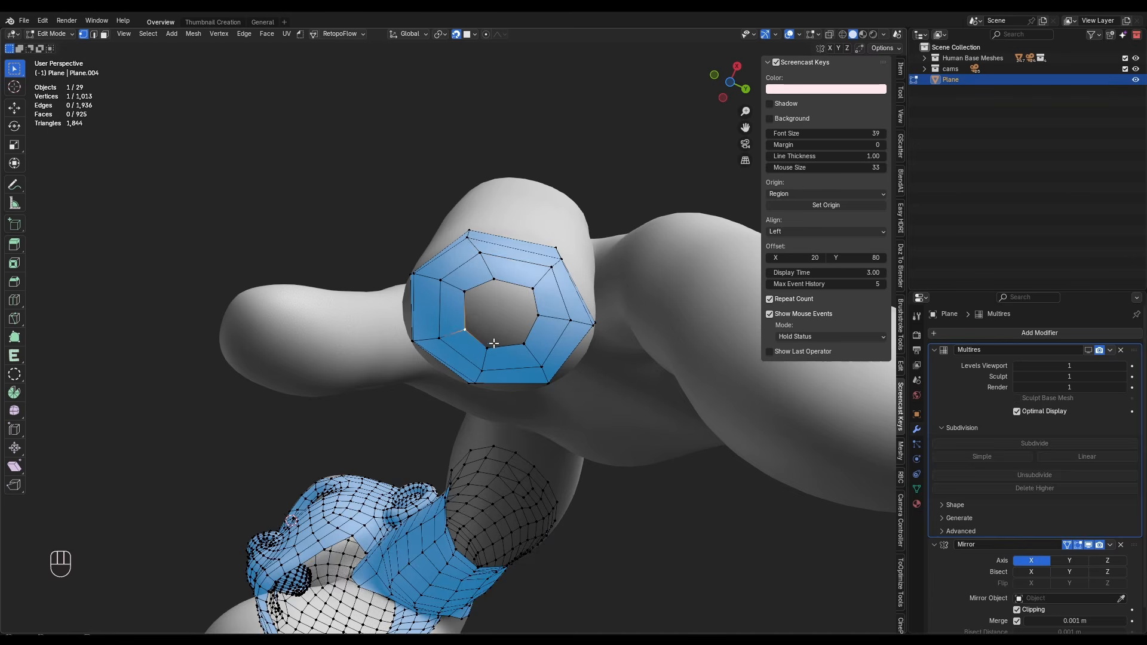
{"action": "left_click", "coordinate": [1121, 350]}
Fill part of the fingertip's opening with a face and move the surrounding ring vertices to even out the cap
{"action": "scroll", "coordinate": [472, 328], "scroll_direction": "down", "scroll_amount": 1}
{"action": "middle_click_drag", "start_coordinate": [492, 343], "coordinate": [534, 304]}
{"action": "key", "text": "ctrl+r"}
{"action": "key", "text": "g"}
{"action": "left_click", "coordinate": [483, 352]}
{"action": "key", "text": "g"}
{"action": "left_click", "coordinate": [518, 346]}
{"action": "key", "text": "g"}
{"action": "left_click", "coordinate": [530, 317]}
{"action": "key", "text": "g"}
{"action": "key", "text": "g"}
{"action": "left_click", "coordinate": [523, 291], "text": "shift"}
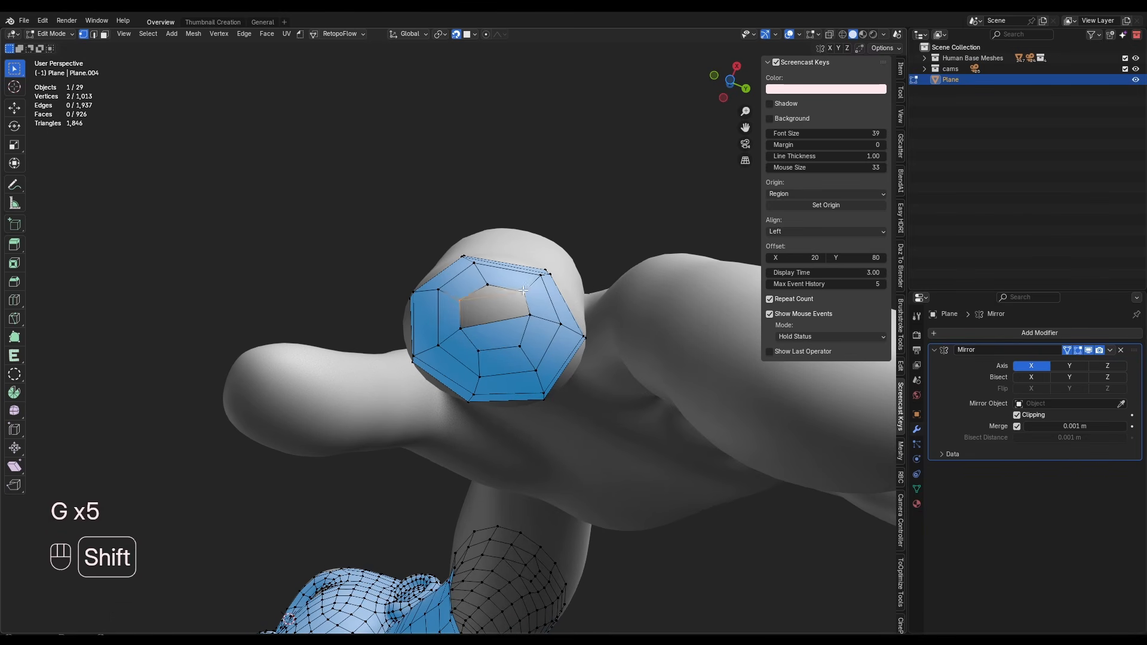
Add a loop cut through the fingertip cap and activate PolyQuilt to close the remaining gap
{"action": "key", "text": "a"}
{"action": "key", "text": "ctrl+z"}
{"action": "key", "text": "ctrl+r"}
{"action": "left_click", "coordinate": [500, 352]}
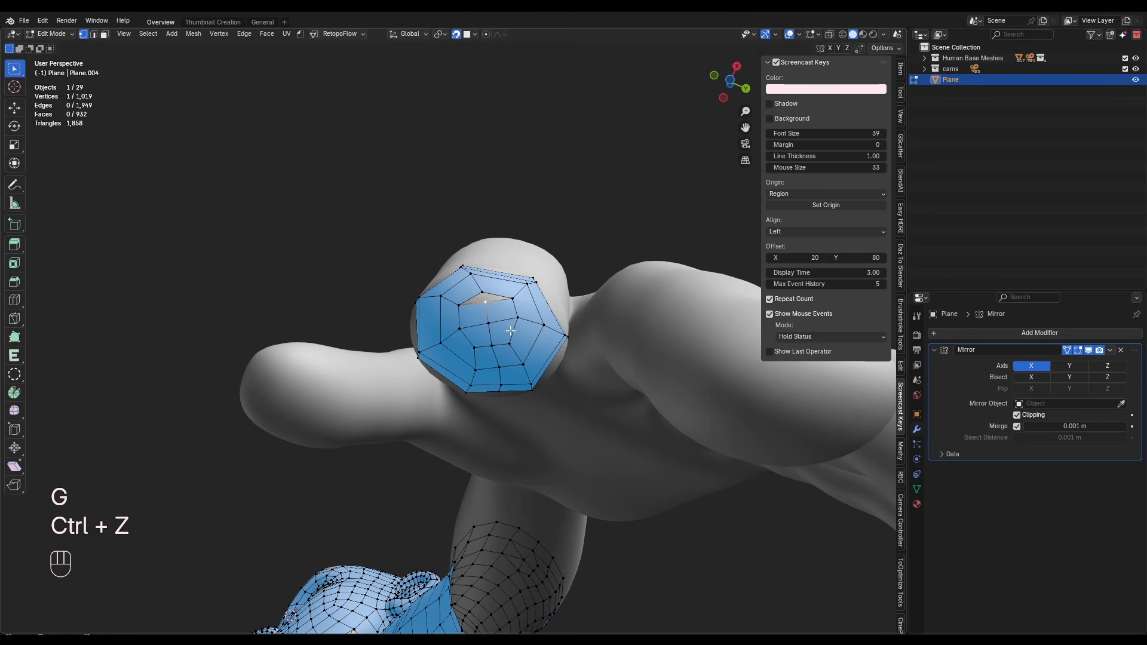
{"action": "left_click", "coordinate": [16, 357]}
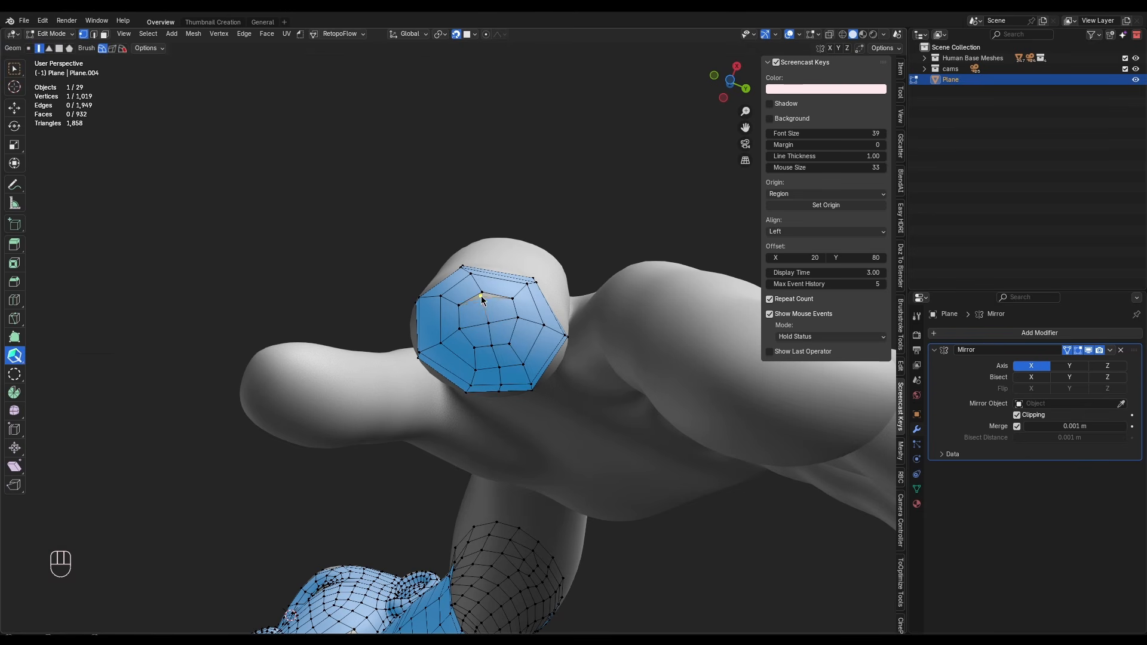
Undo the latest topology edits around the web between the two fingers
{"action": "key", "text": "ctrl+z"}
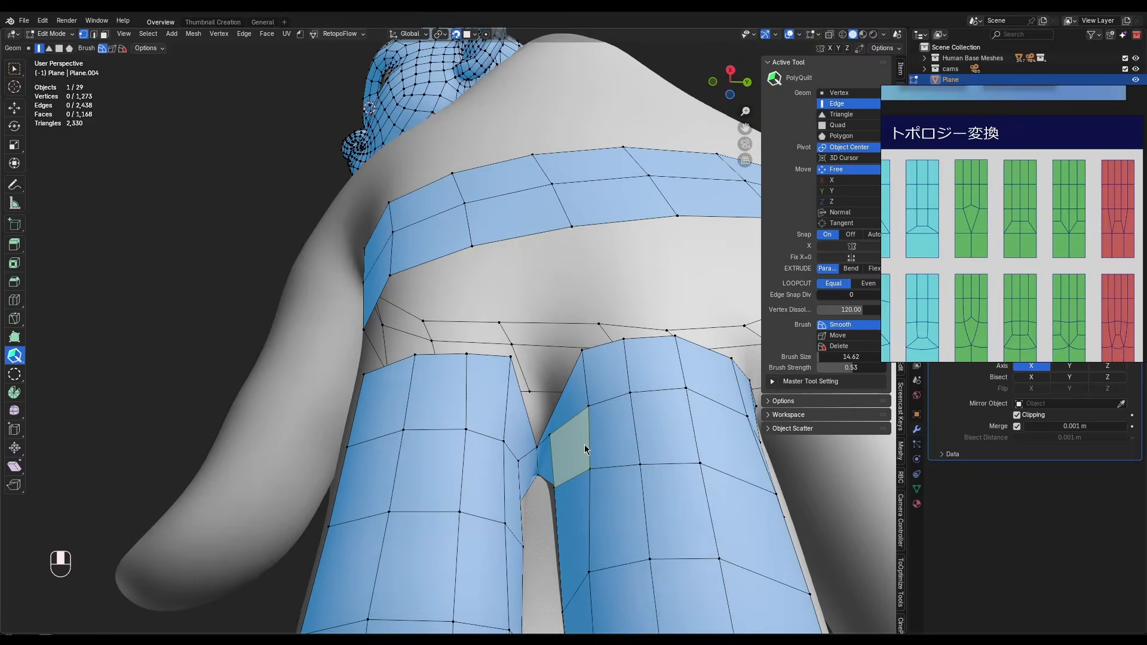
{"action": "key", "text": "ctrl+z"}
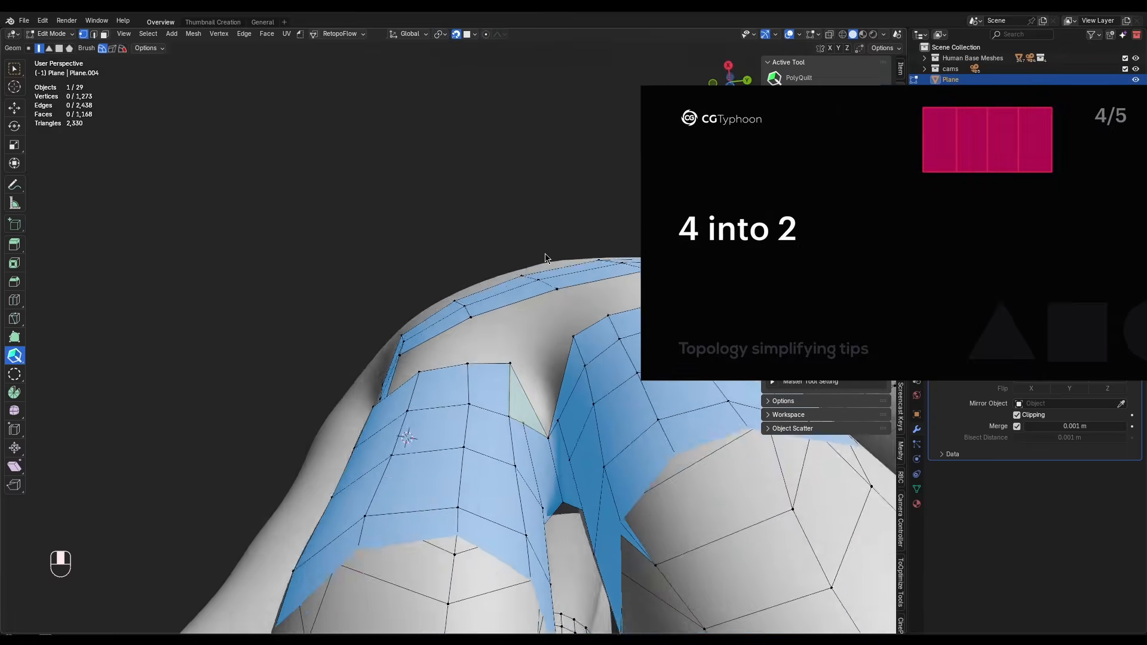
{"action": "key", "text": "ctrl+z"}
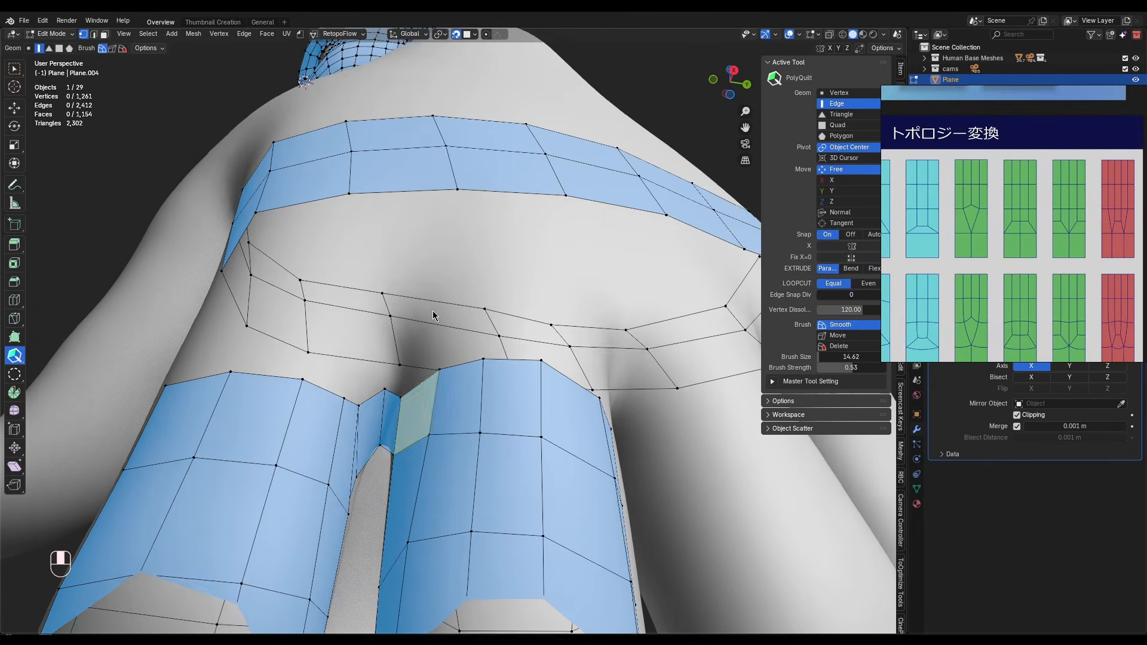
{"action": "key", "text": "Escape"}
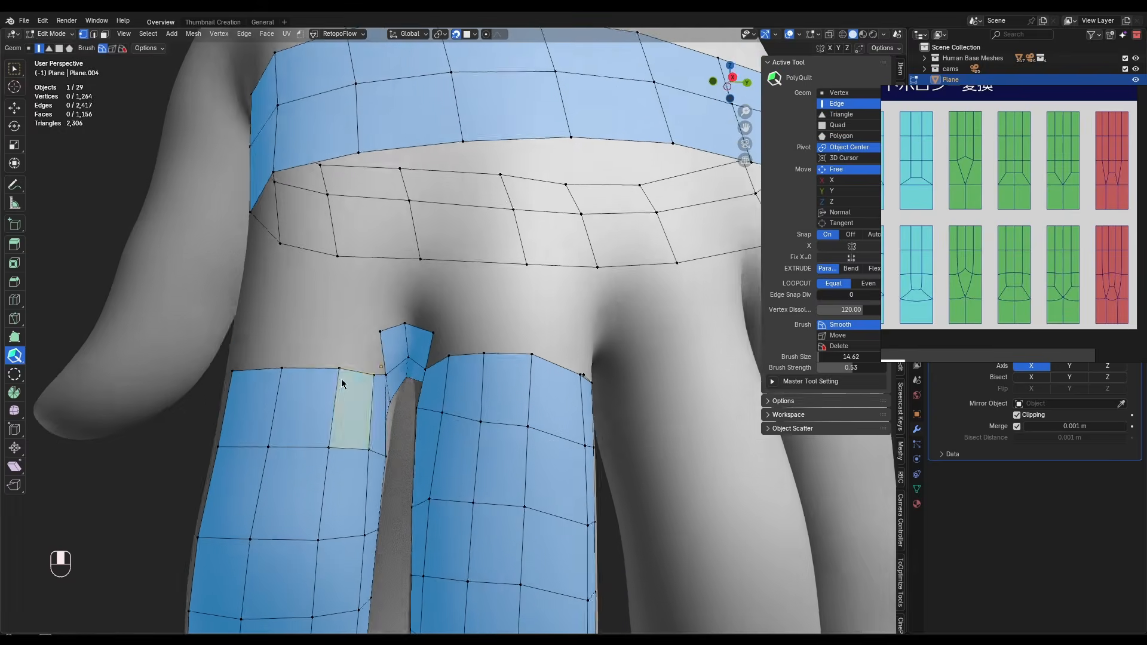
Extrude a vertex chain from the first finger's top edge over the web and connect it to the second finger with PolyQuilt
{"action": "key", "text": "e"}
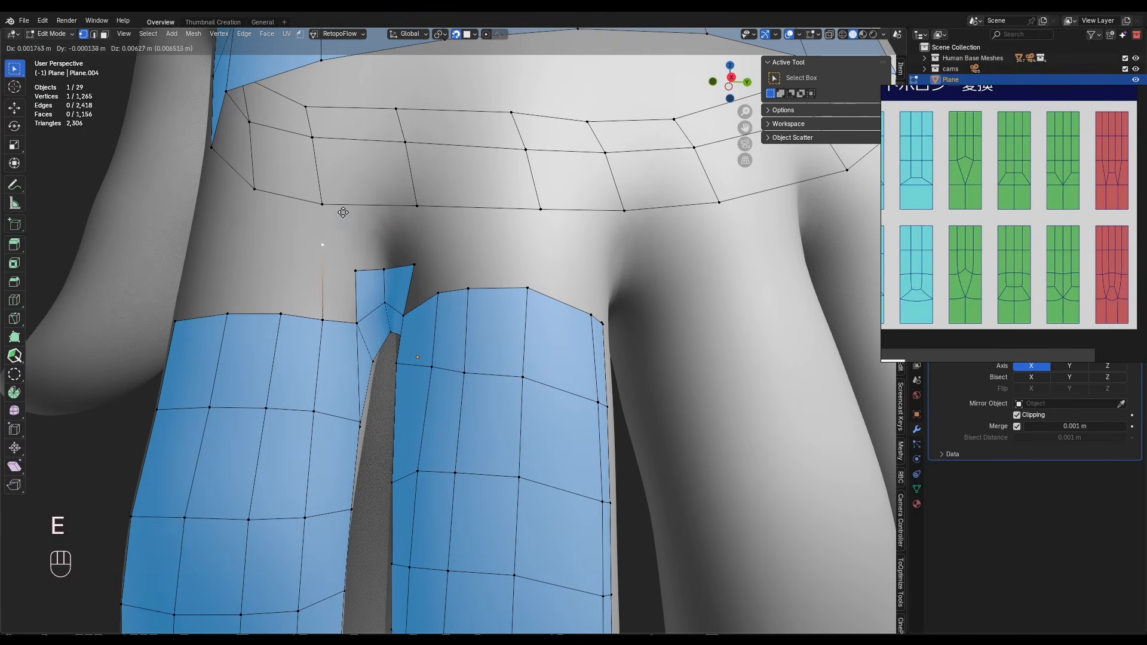
{"action": "left_click", "coordinate": [347, 201]}
{"action": "key", "text": "e"}
{"action": "left_click", "coordinate": [468, 196]}
{"action": "left_click", "coordinate": [17, 355]}
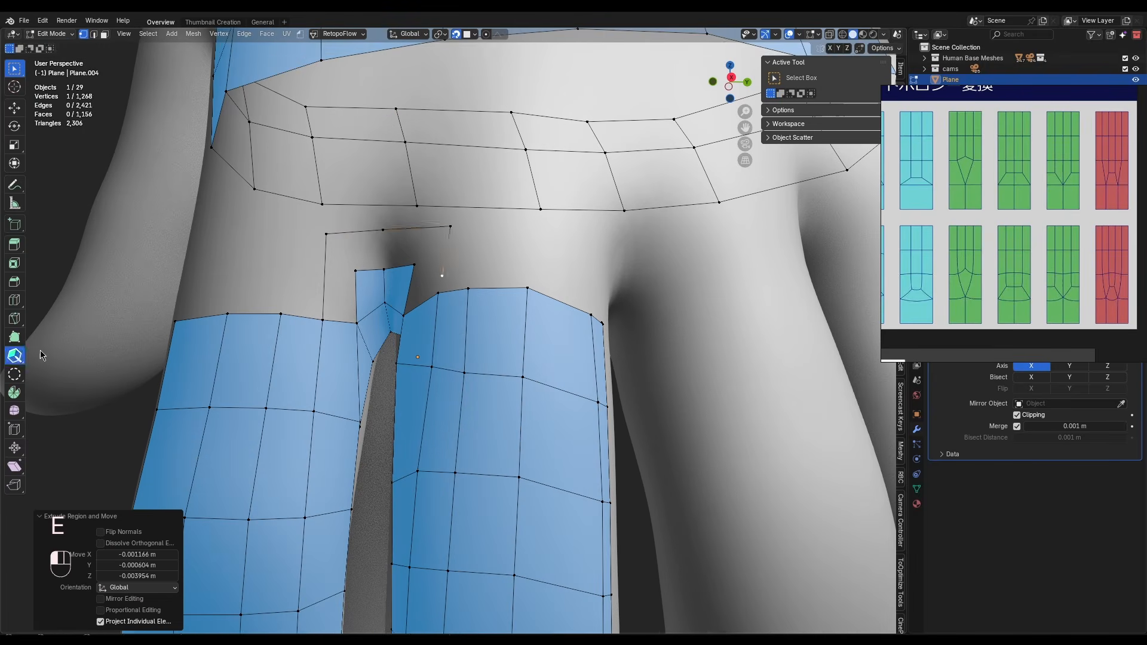
{"action": "left_click_drag", "start_coordinate": [438, 293], "coordinate": [451, 226]}
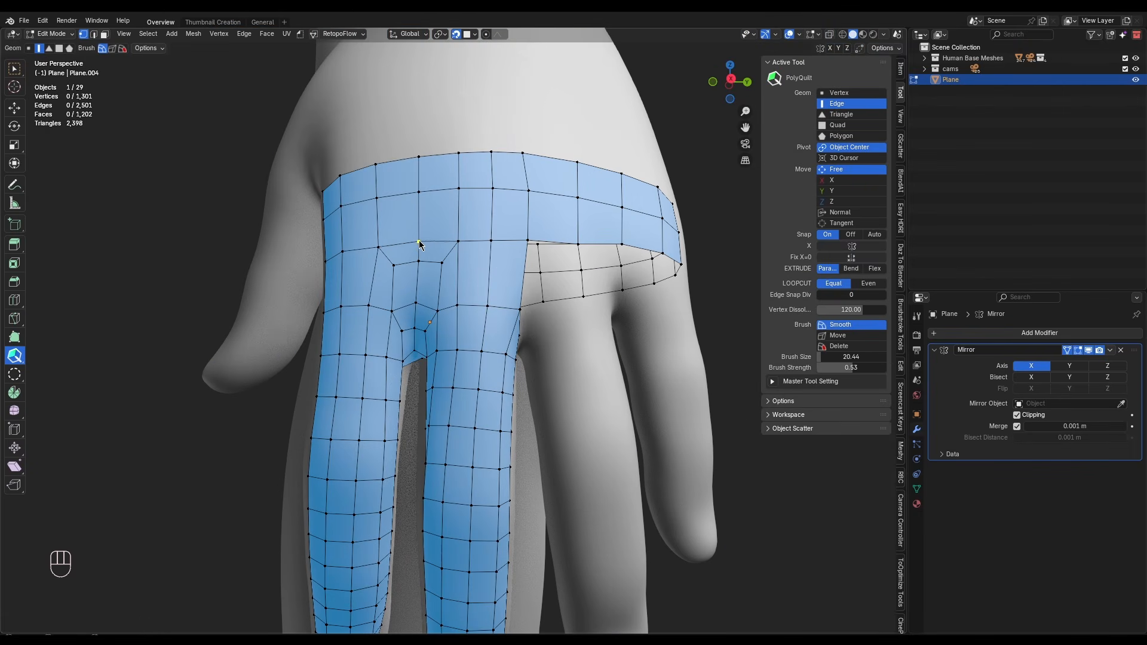
Select the whole connected hand mesh, apply Smooth Vertices with a smoothing of 0.464, and deselect everything
{"action": "key", "text": "ctrl+z"}
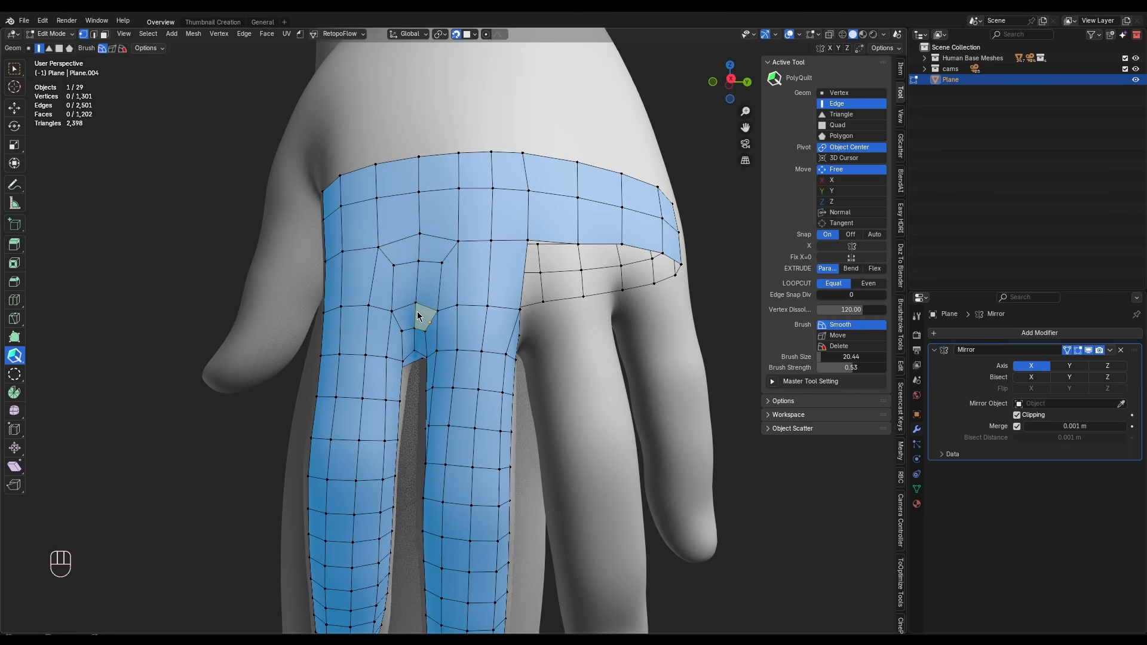
{"action": "middle_click_drag", "start_coordinate": [406, 346], "coordinate": [463, 325]}
{"action": "scroll", "coordinate": [392, 336], "scroll_direction": "down", "scroll_amount": 4}
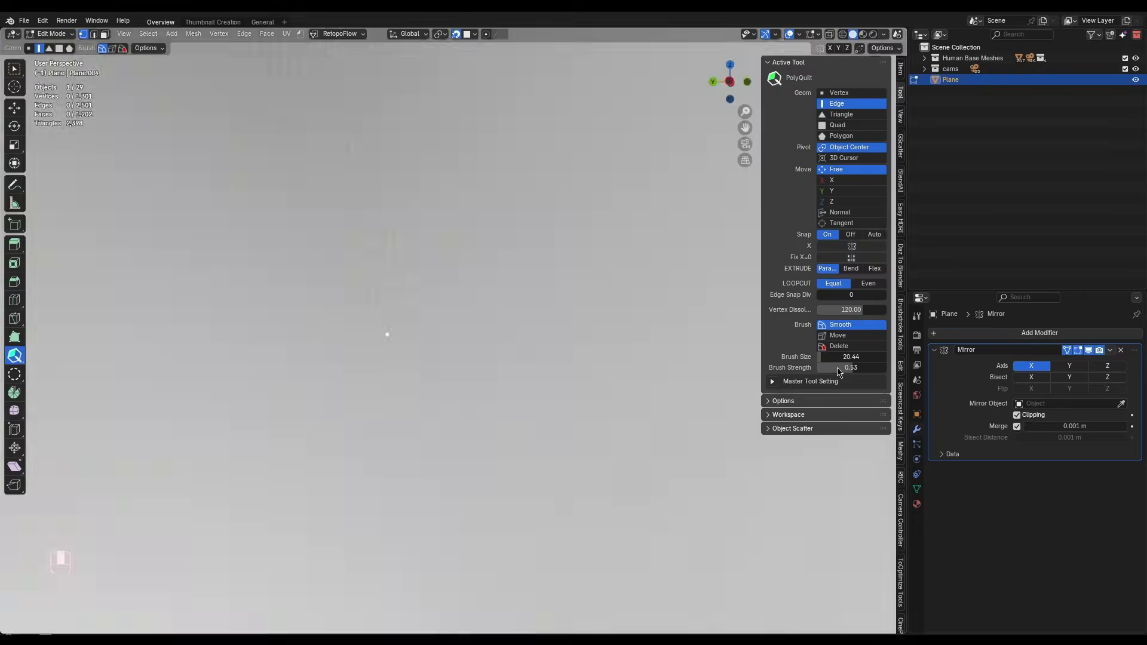
{"action": "middle_click_drag", "start_coordinate": [390, 334], "coordinate": [89, 384]}
{"action": "key", "text": "ctrl+l"}
{"action": "left_click", "coordinate": [217, 34]}
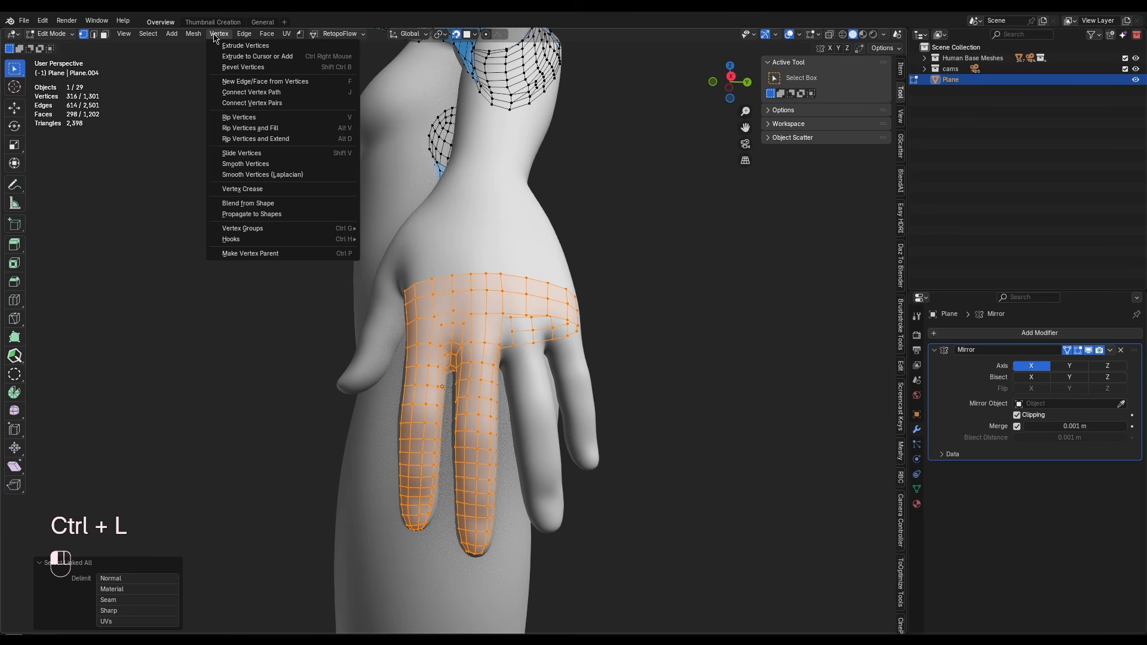
{"action": "left_click", "coordinate": [267, 166]}
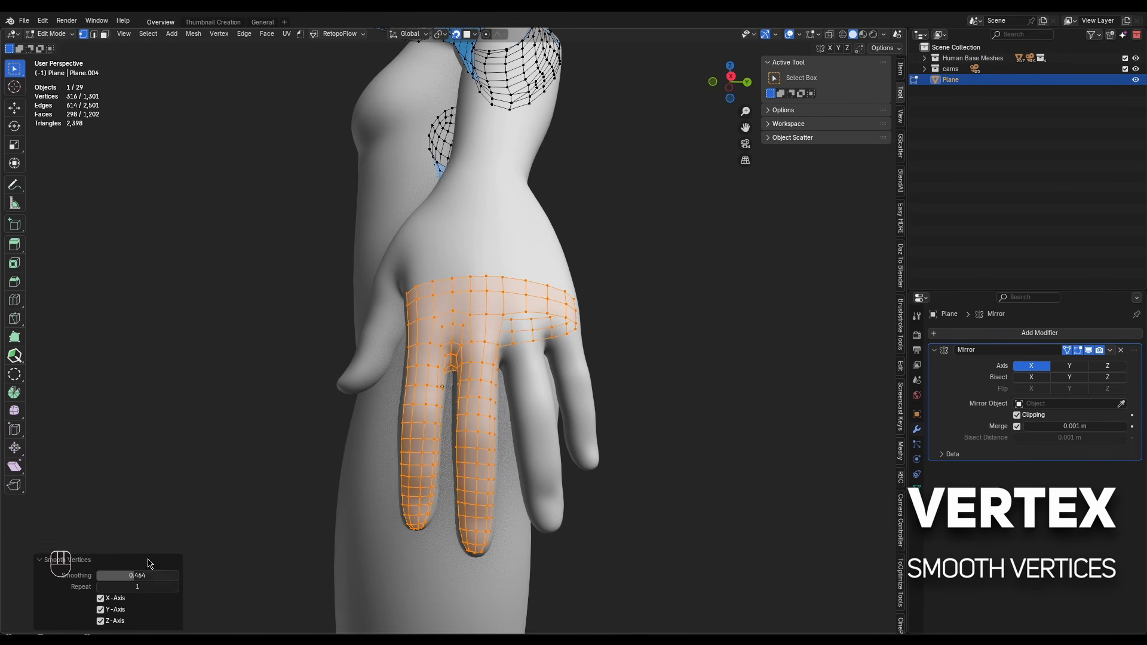
{"action": "key", "text": "a"}
{"action": "key", "text": "a"}
{"action": "middle_click_drag", "start_coordinate": [661, 333], "coordinate": [562, 410]}
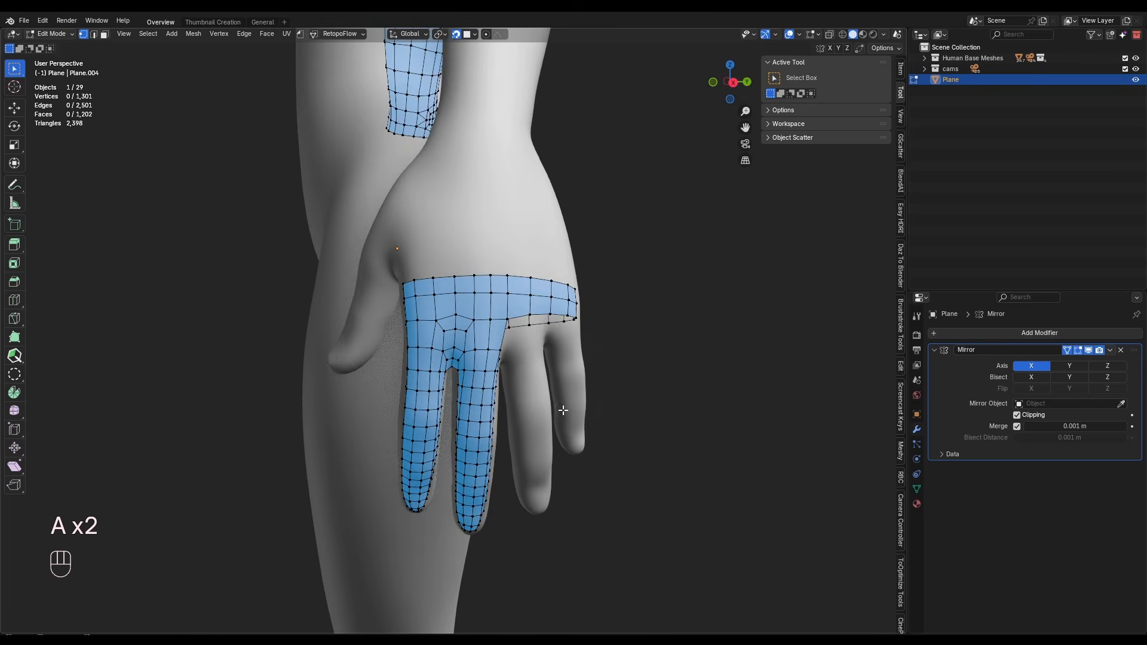
{"action": "scroll", "coordinate": [507, 324], "scroll_direction": "up", "scroll_amount": 2}
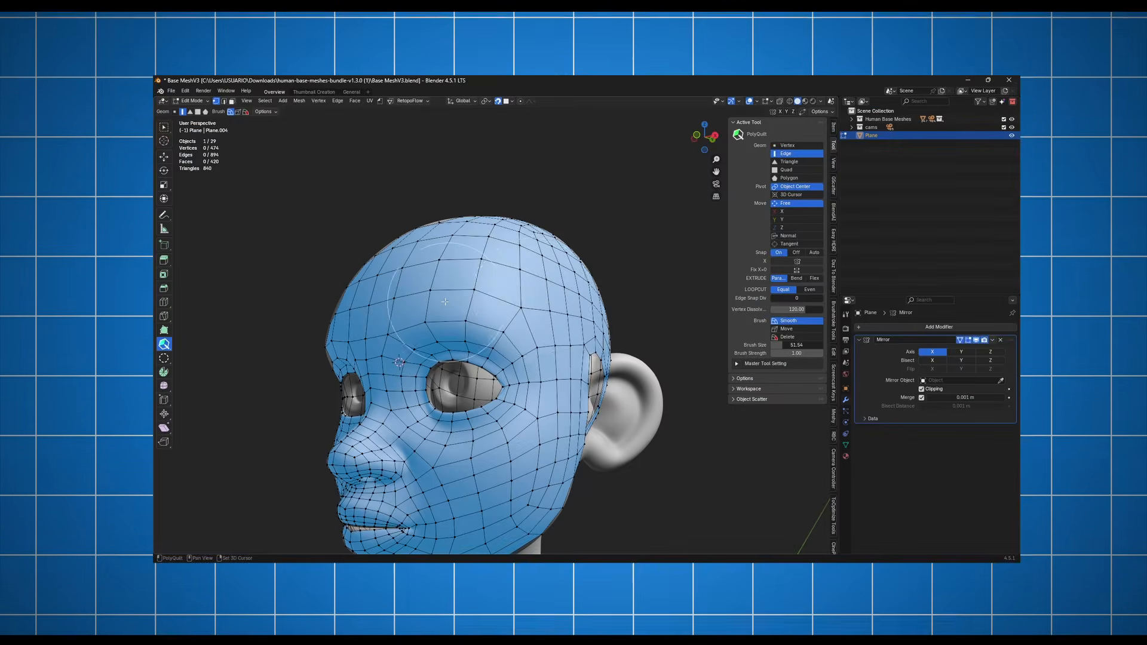
{"action": "middle_click_drag", "start_coordinate": [445, 301], "coordinate": [425, 224], "text": "shift"}
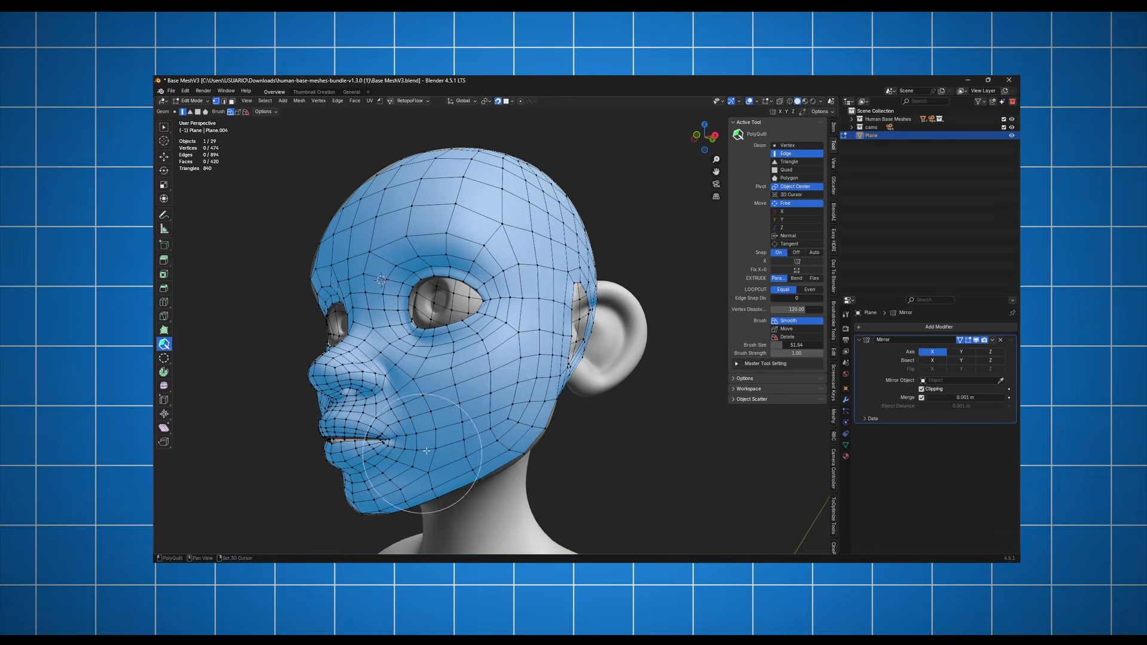
{"action": "middle_click_drag", "start_coordinate": [439, 439], "coordinate": [465, 533], "text": "shift"}
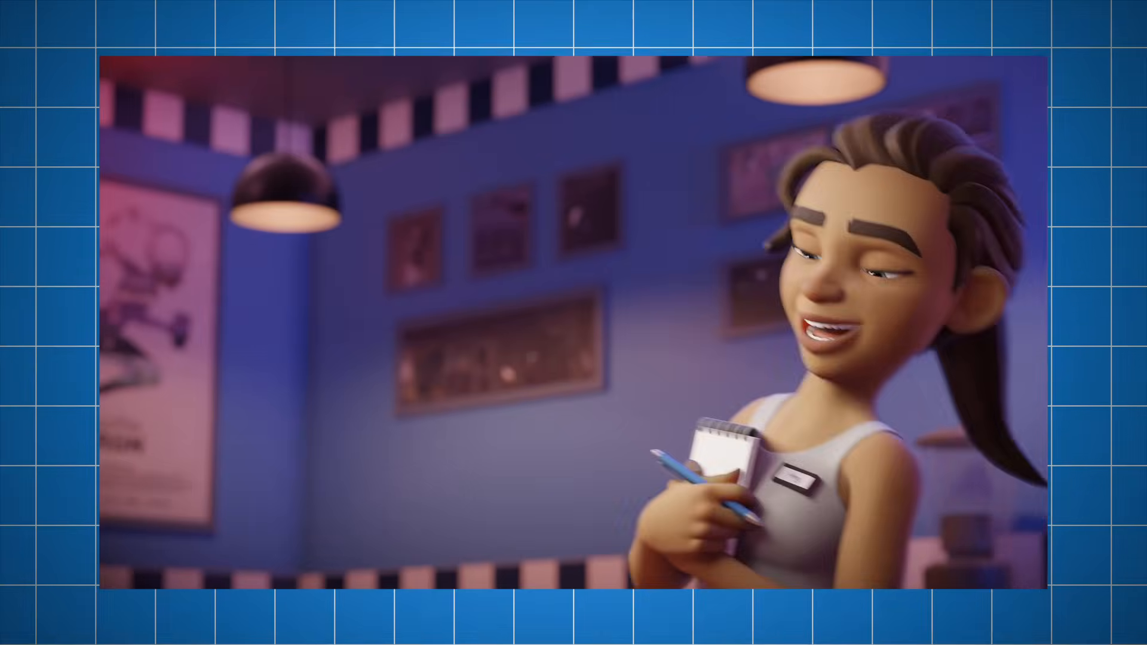